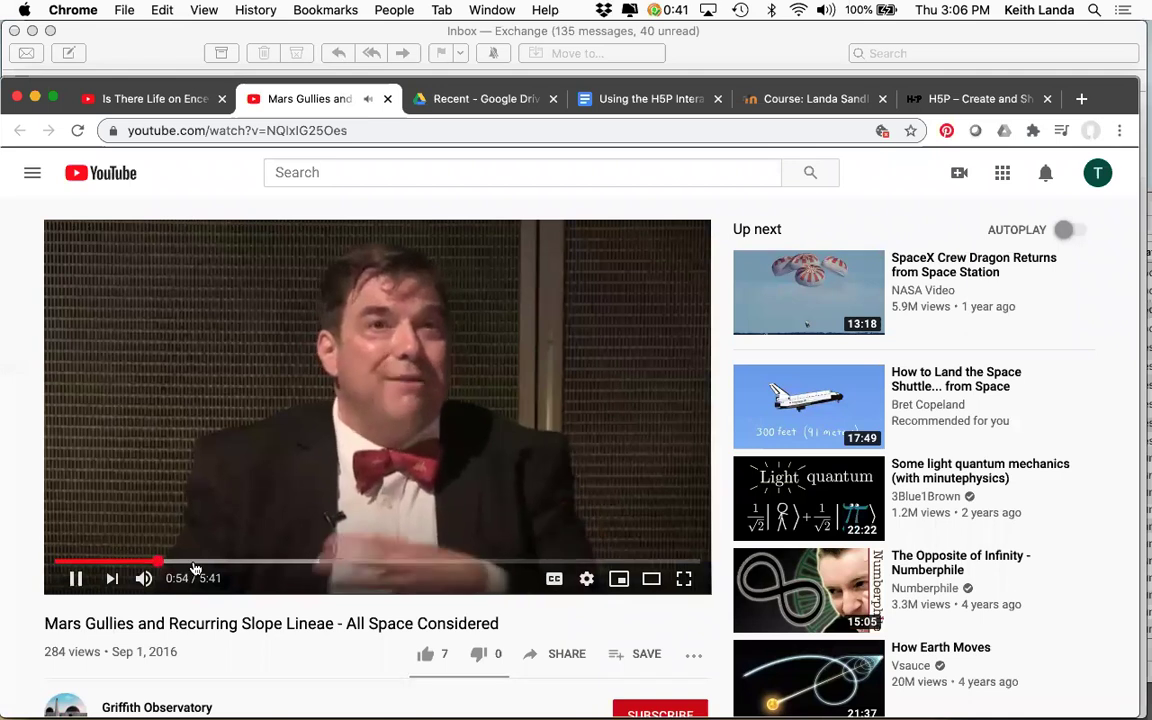
Skip ahead in the Mars Gullies video to about 1:25 and pause playback
left_click(216, 562)
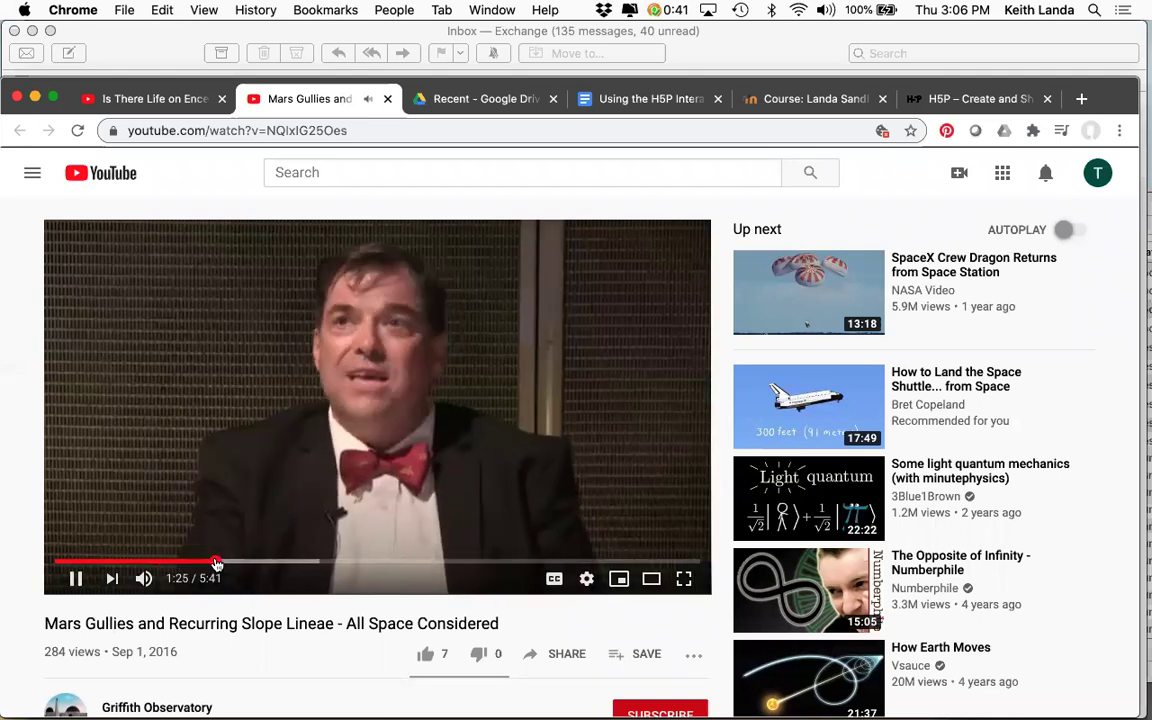
left_click(76, 580)
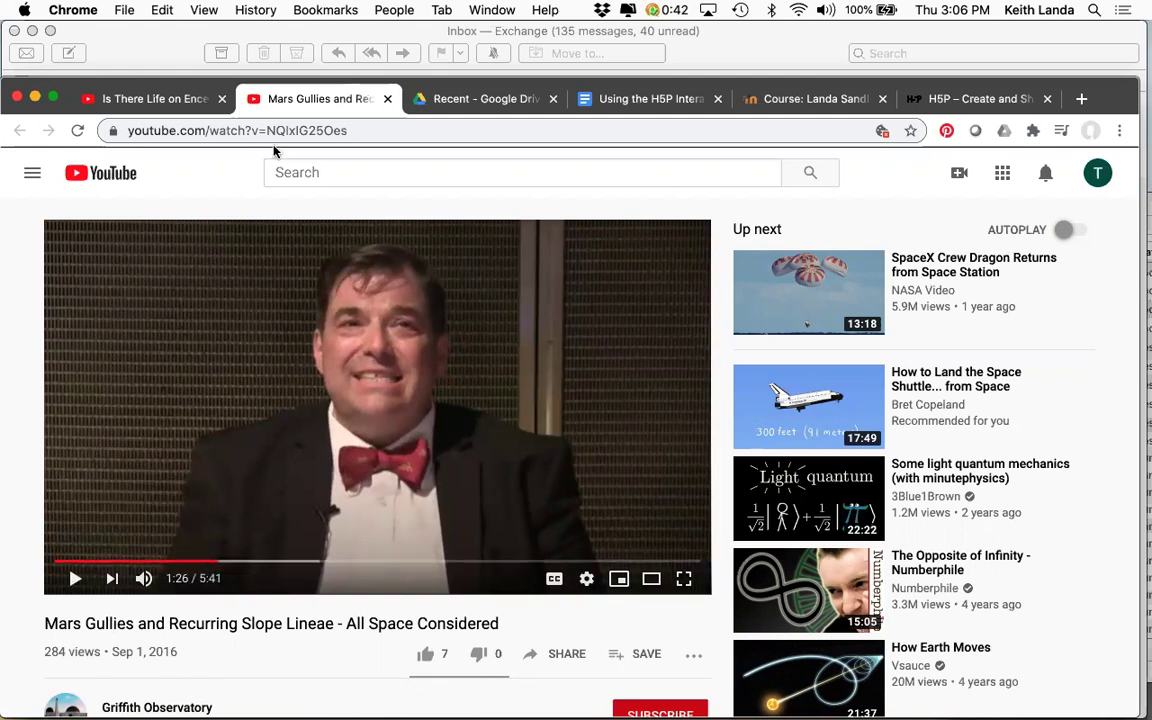
Switch to the Landa Sandbox 5 Moodle course and turn editing on
left_click(808, 100)
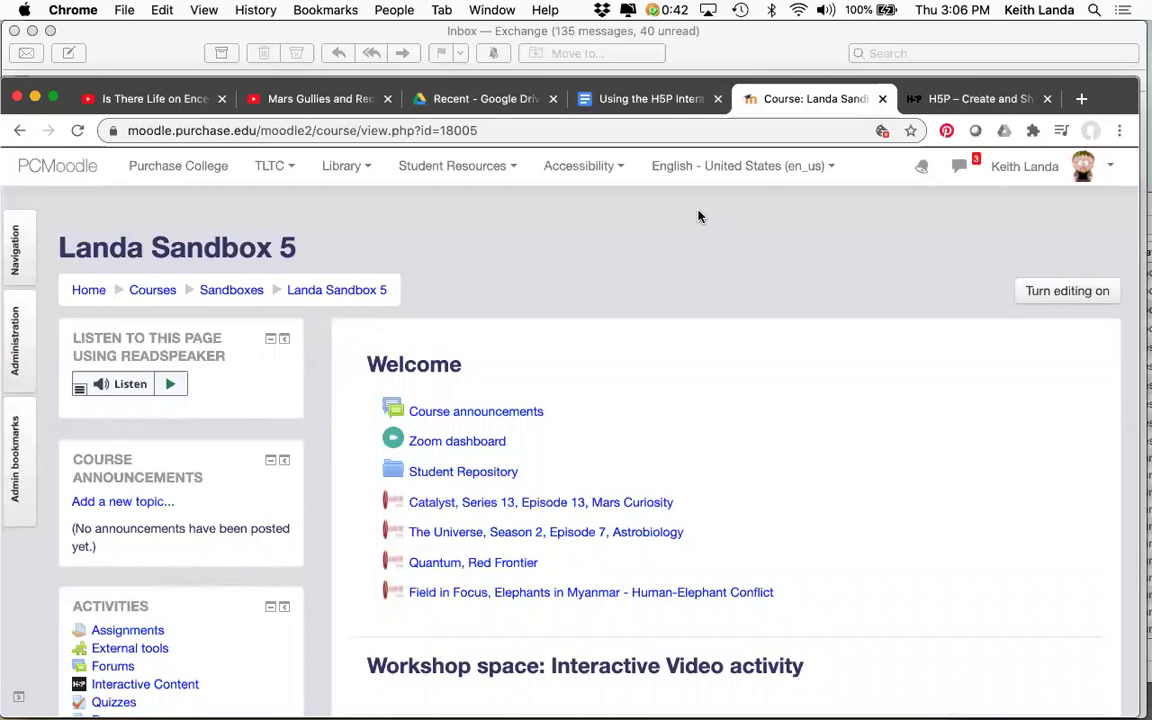
left_click(646, 104)
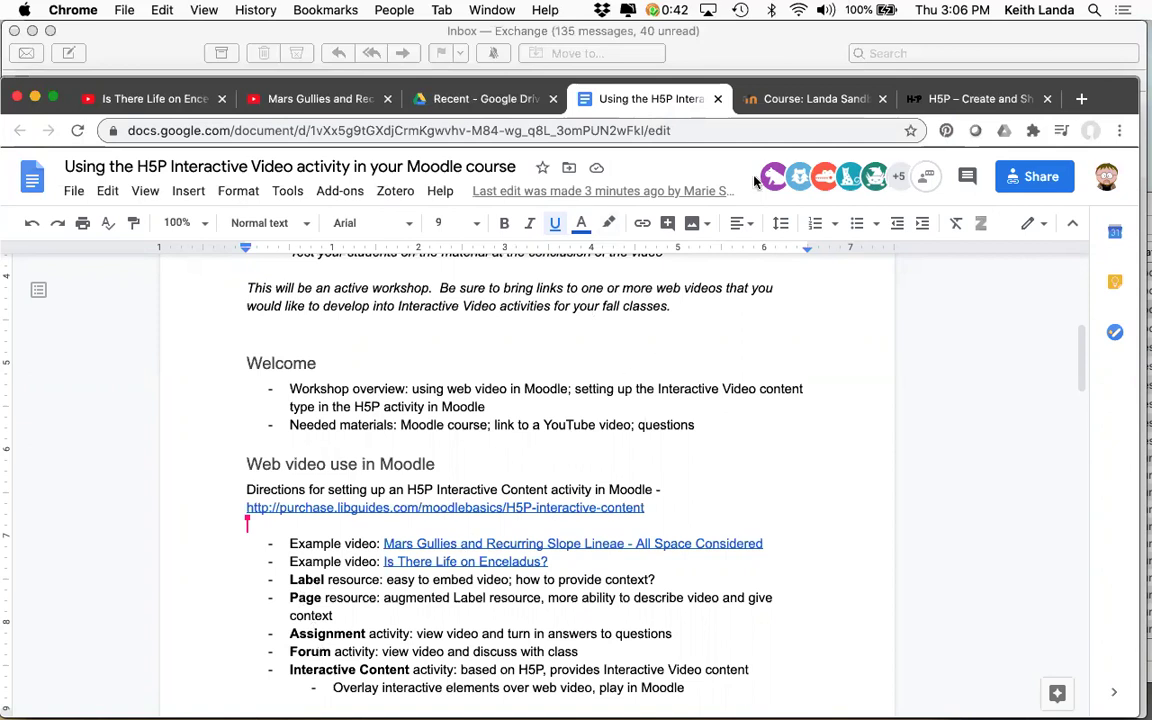
left_click(801, 93)
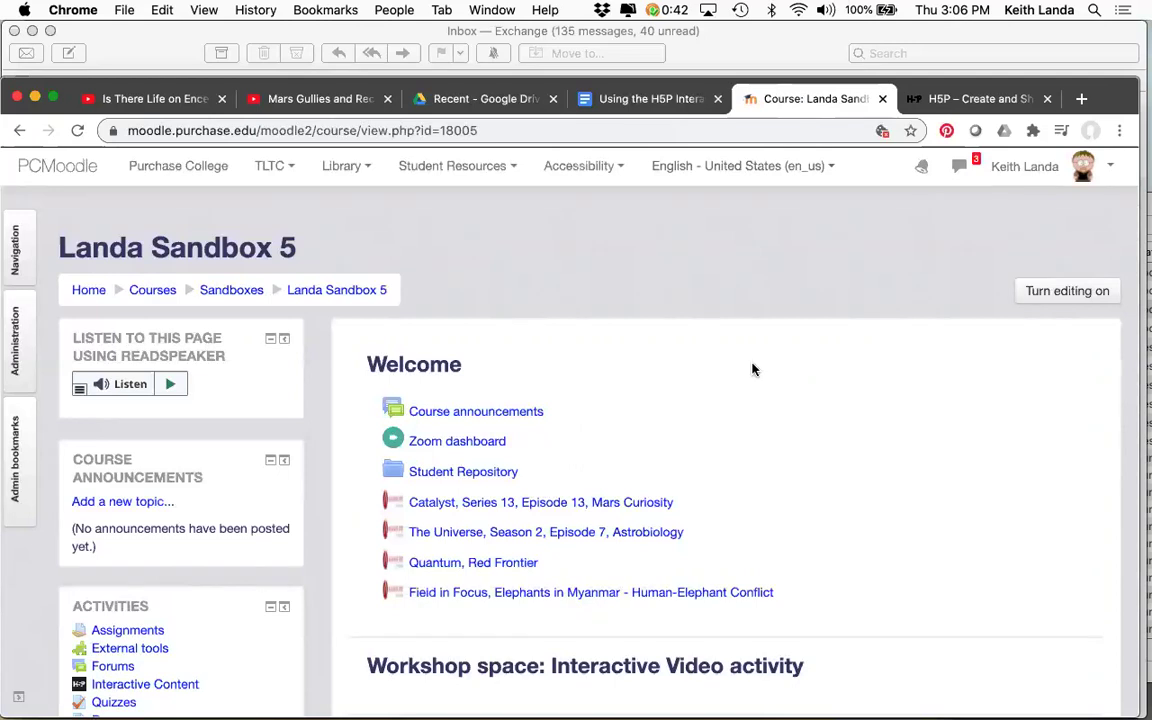
left_click(1066, 277)
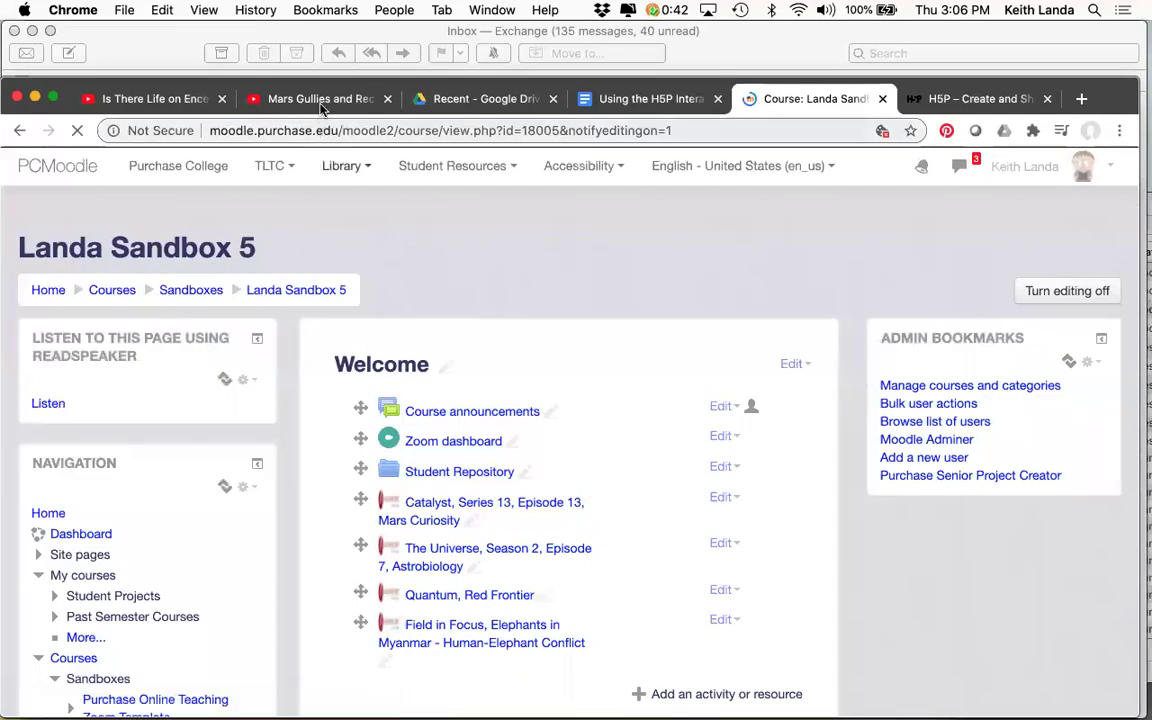
Copy the web address of the Mars Gullies YouTube video and return to the Moodle course
left_click(322, 100)
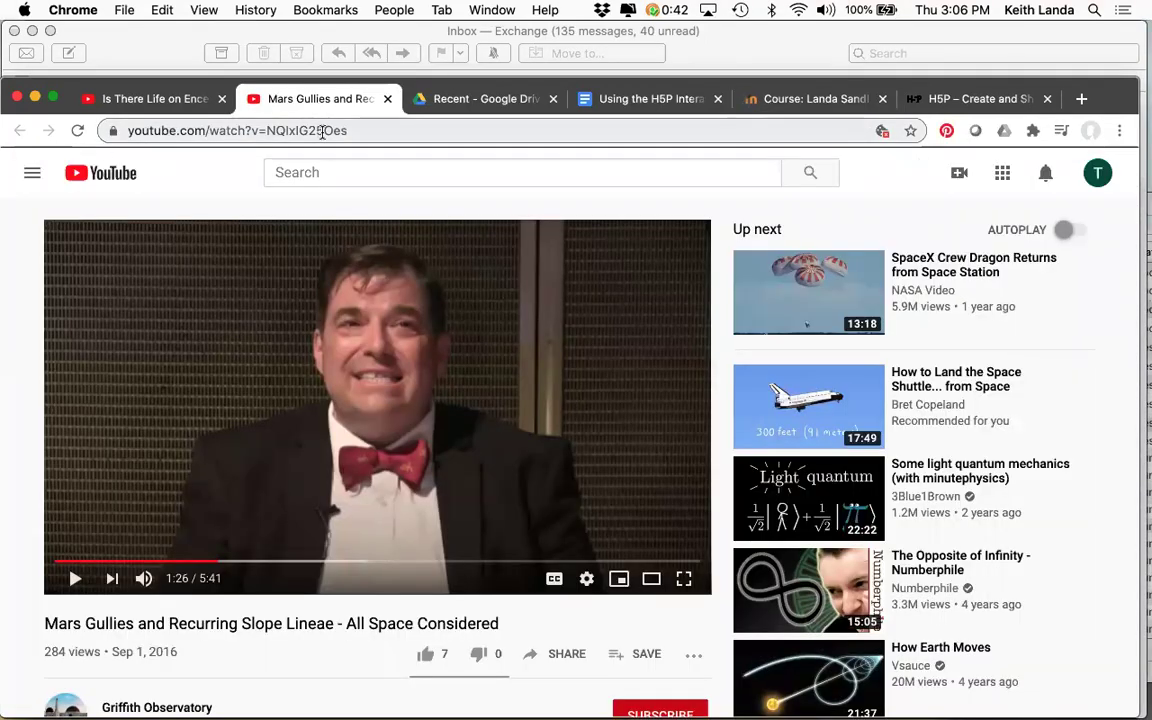
left_click(332, 128)
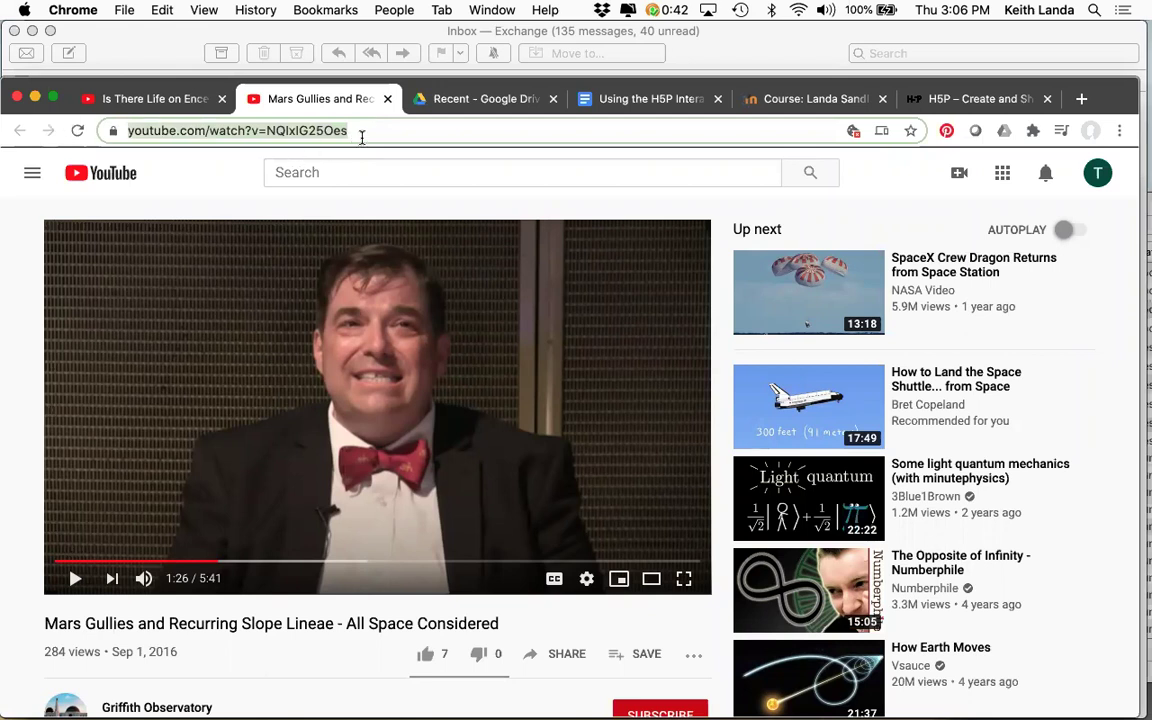
left_click(798, 102)
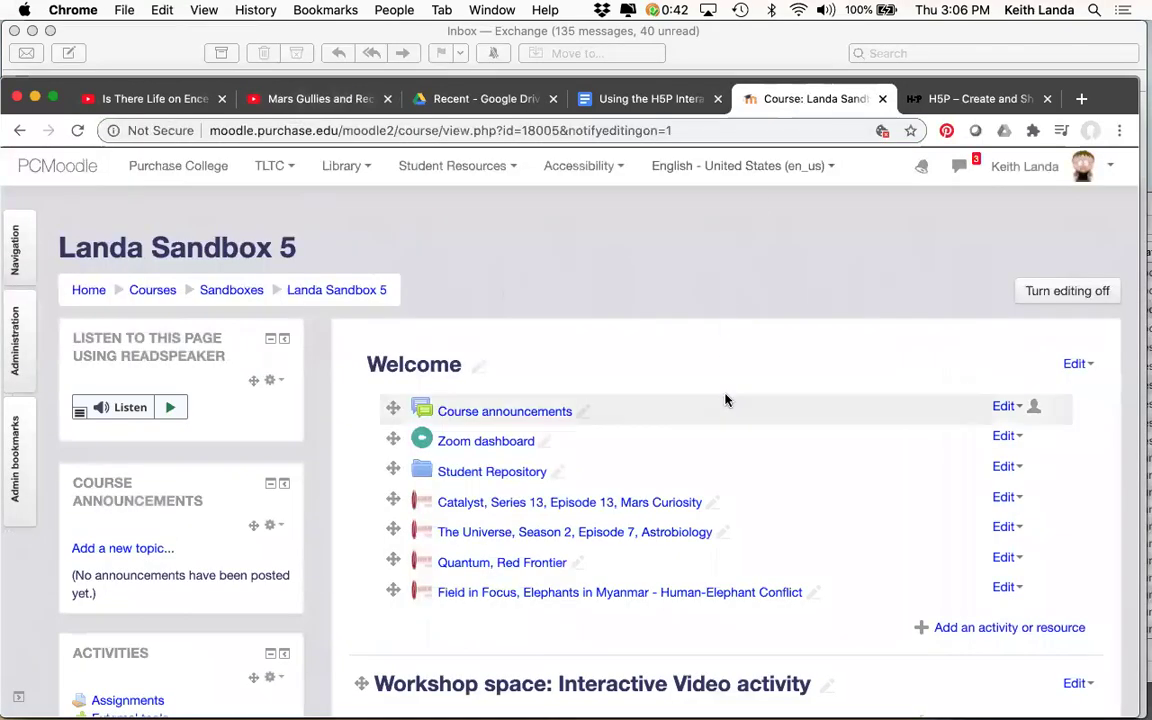
Add a new Label resource to the "Workshop space: Interactive Video activity" section
scroll(726, 400, "down", 2)
scroll(727, 400, "down", 2)
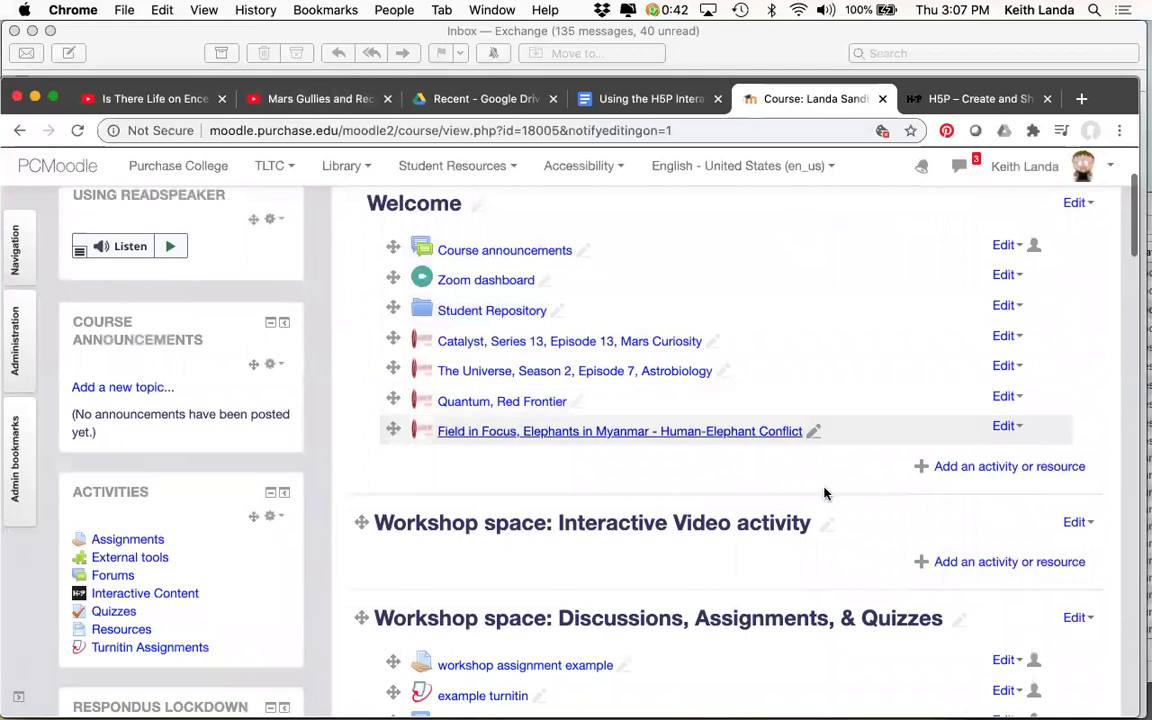
left_click(968, 563)
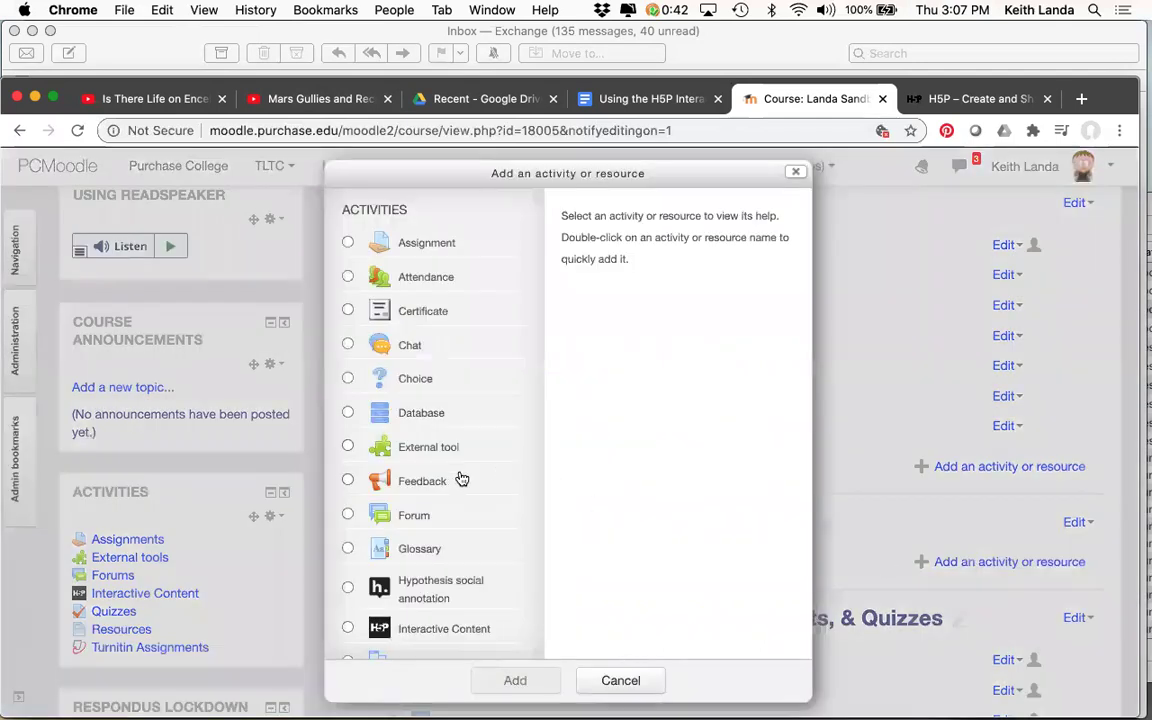
scroll(458, 479, "down", 5)
scroll(458, 479, "down", 10)
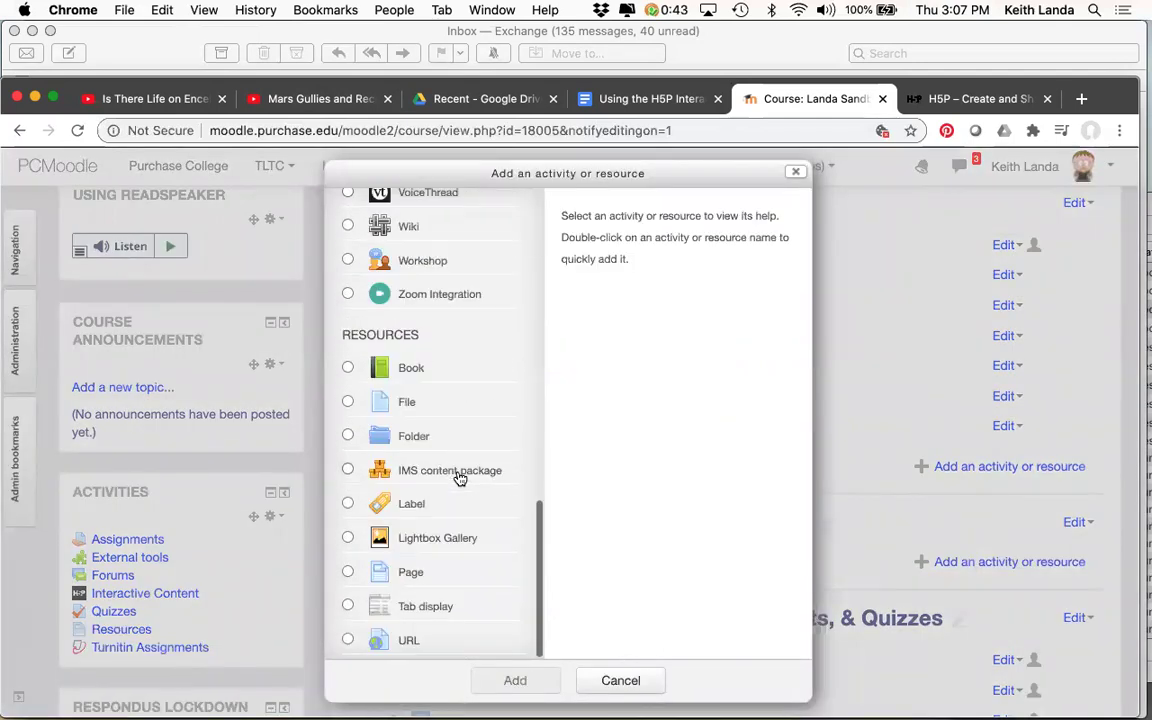
left_click(347, 503)
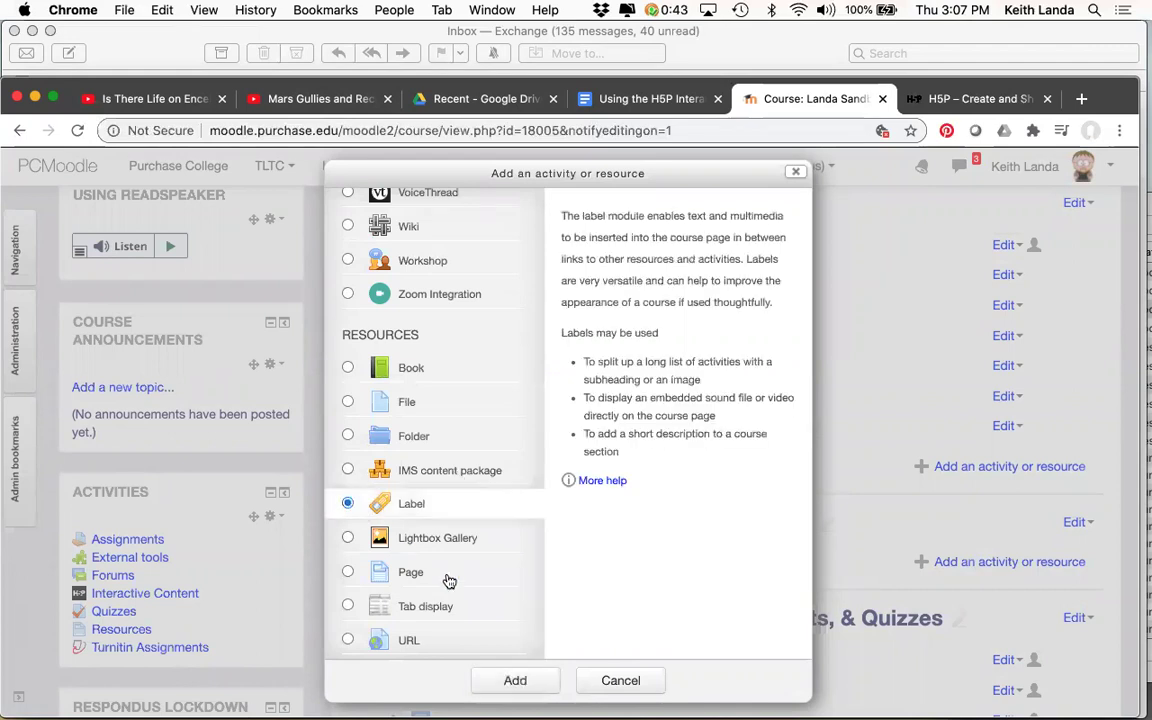
left_click(516, 680)
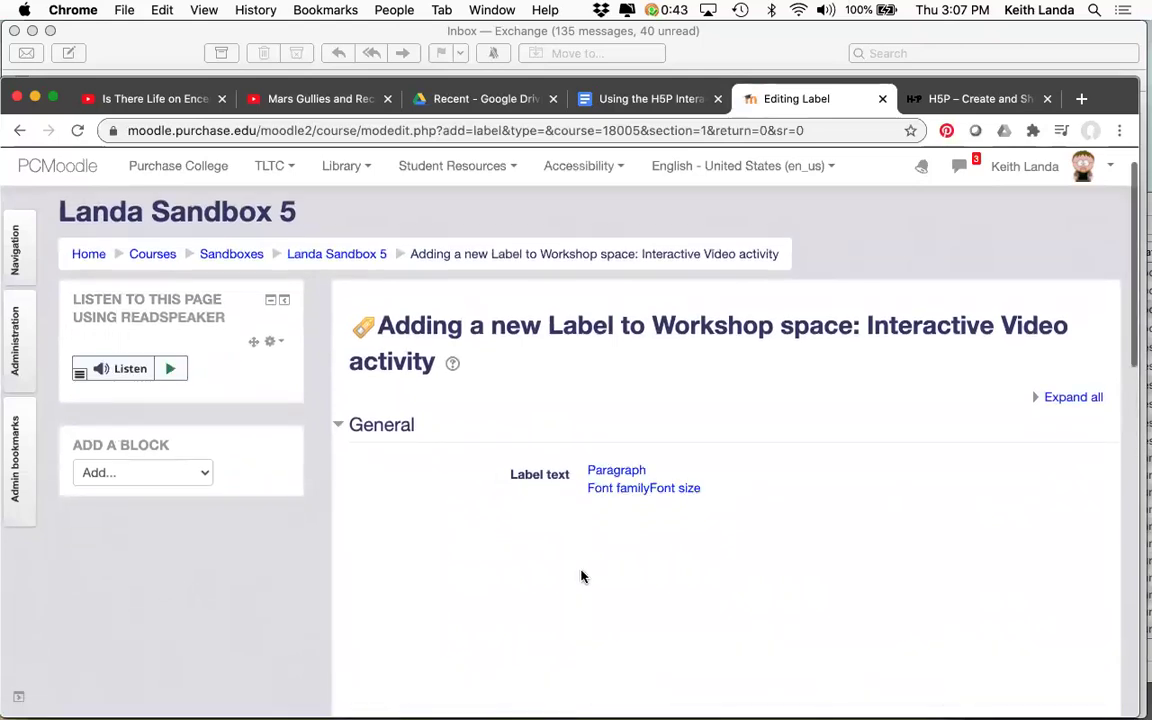
scroll(583, 577, "down", 2)
left_click(628, 546)
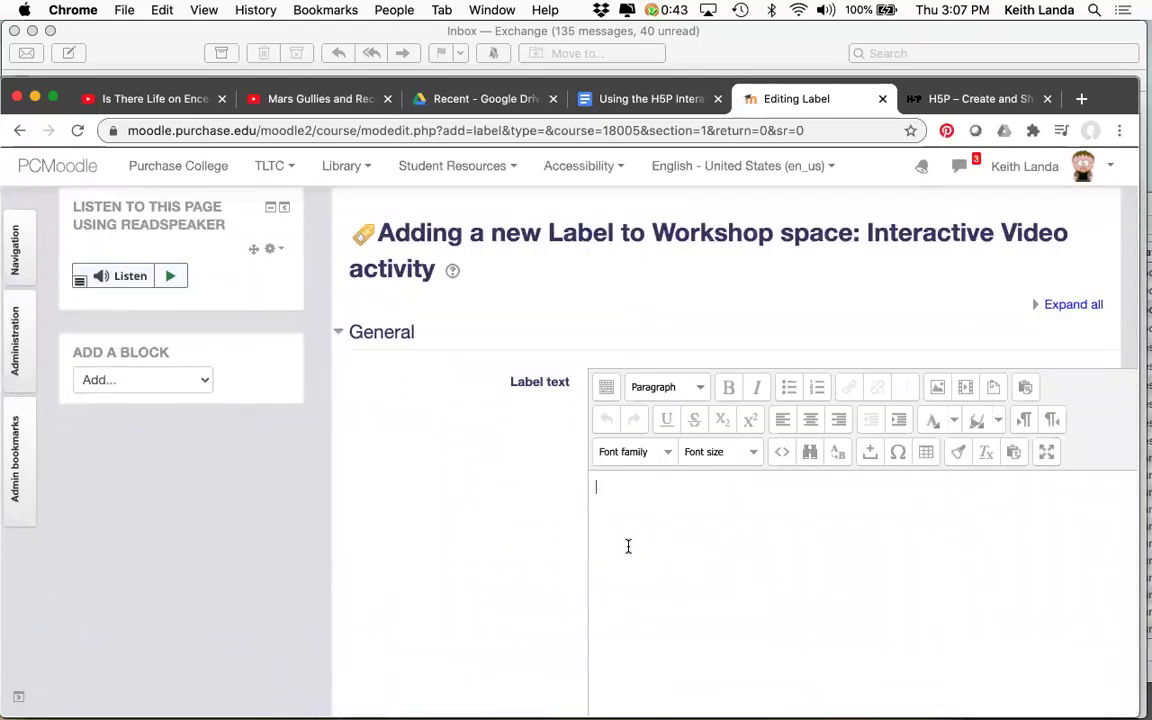
type("YouTube title")
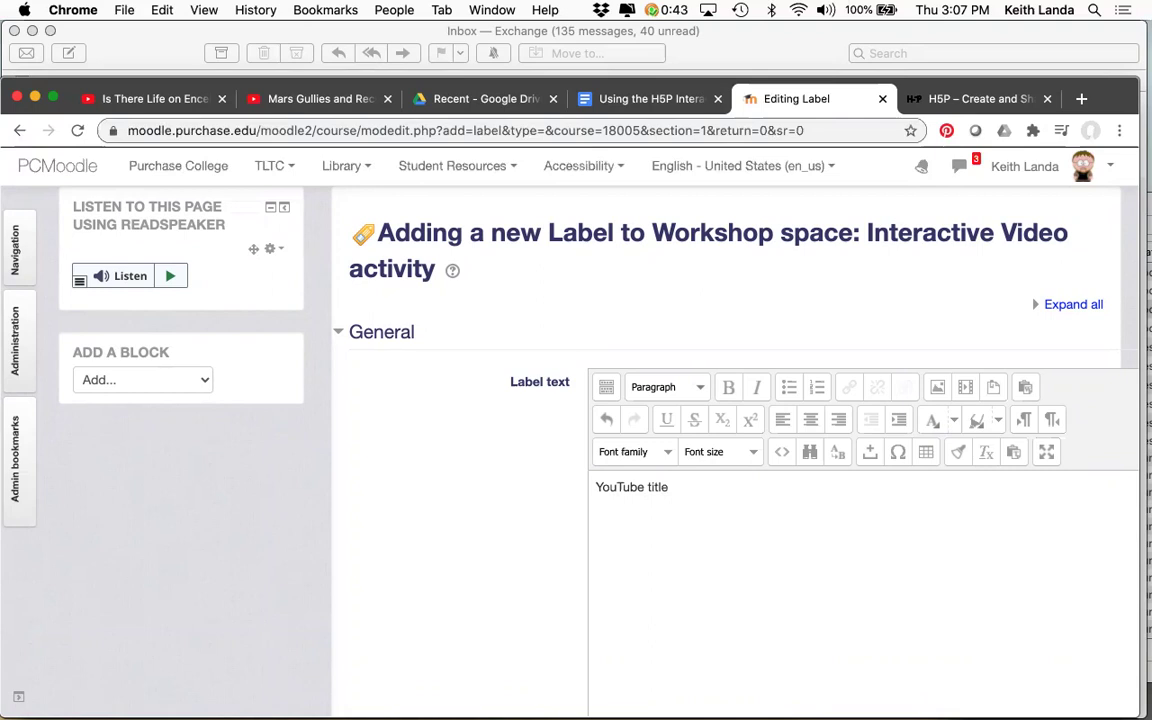
key("Return")
type("https://www.youtube.com/watch?v=NQIxIG25Oes")
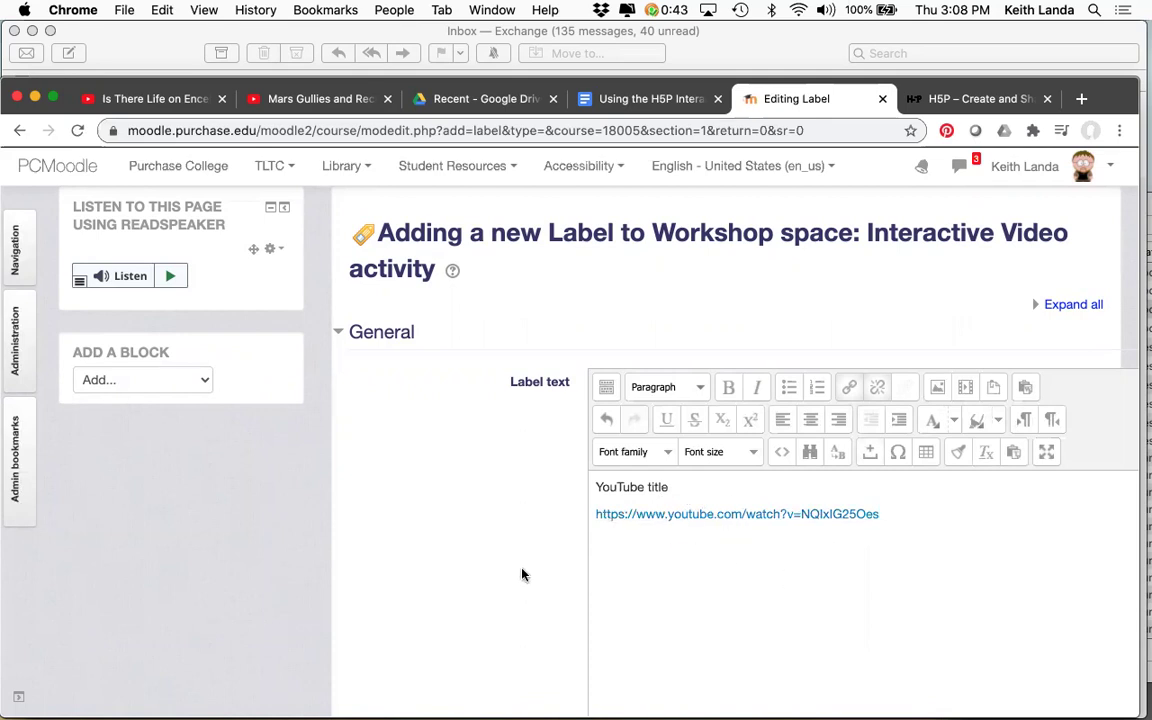
Save the label and return to the course page
scroll(522, 573, "down", 3)
scroll(522, 574, "down", 3)
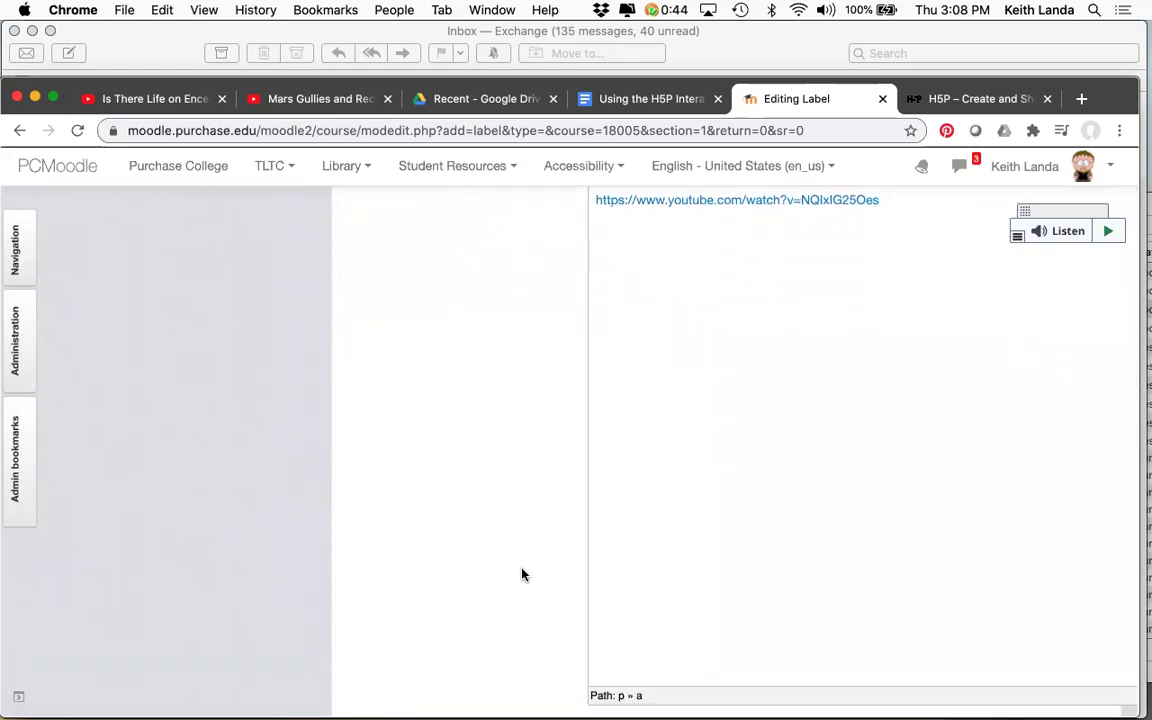
scroll(522, 572, "down", 8)
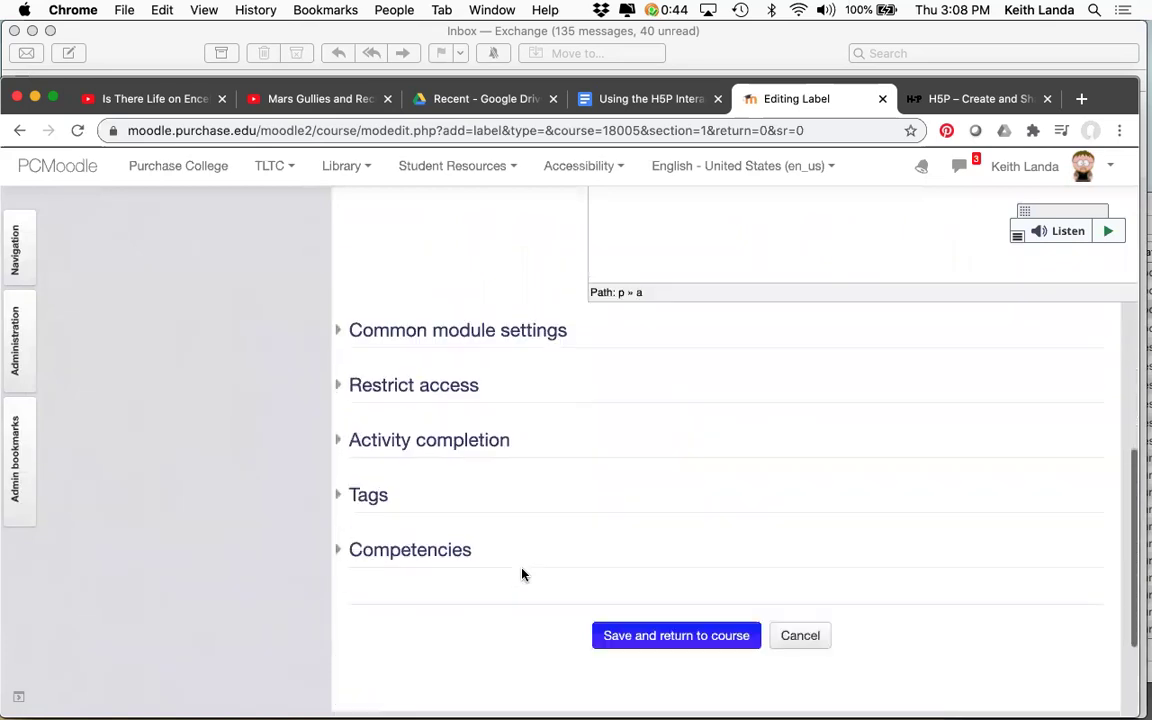
scroll(676, 568, "up", 10)
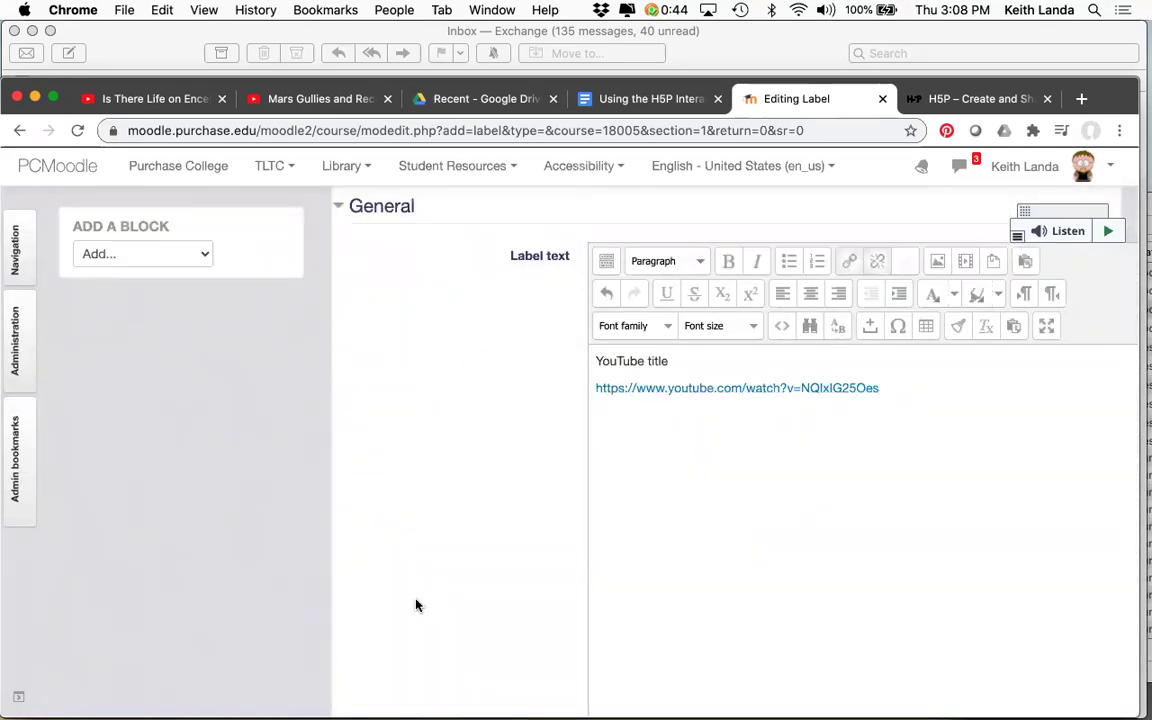
scroll(417, 607, "down", 8)
left_click(650, 616)
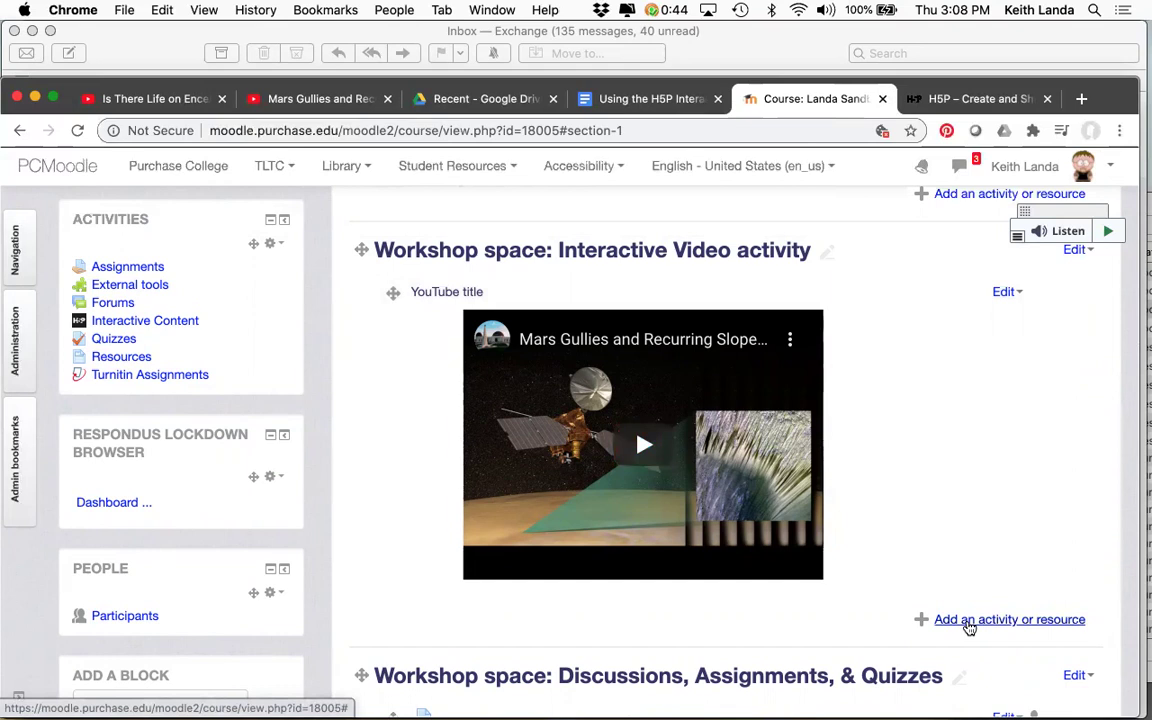
Add a Page resource to the Interactive Video activity section and name it "Watch this video"
left_click(969, 621)
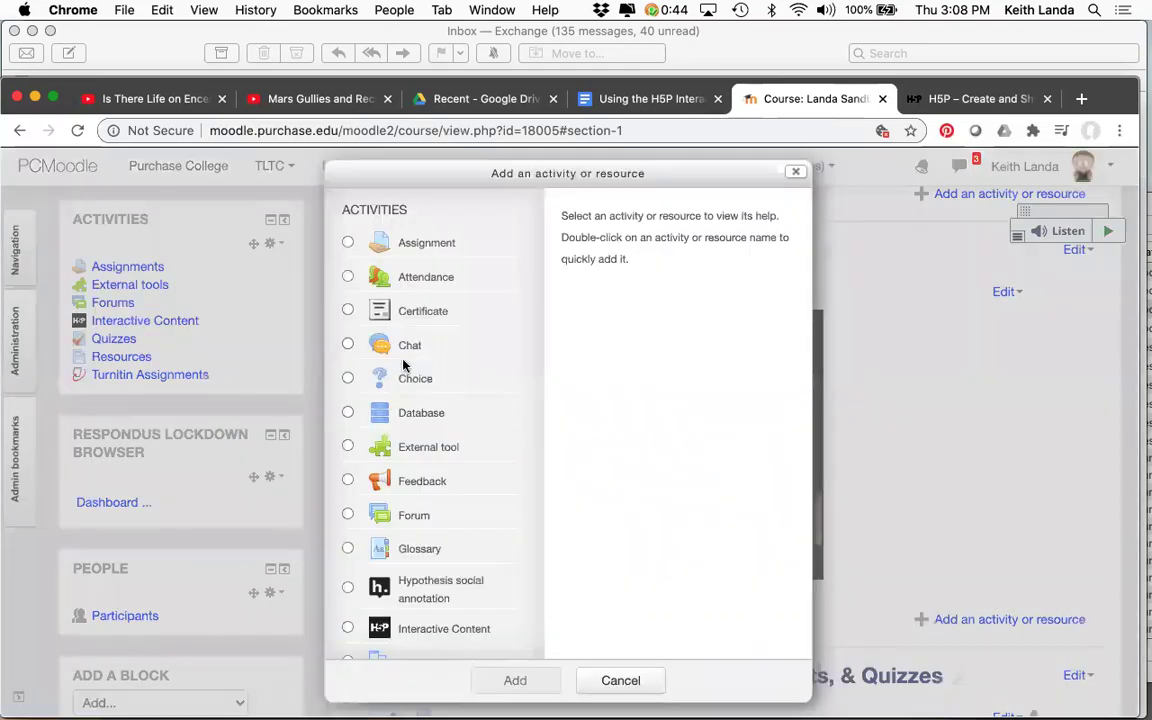
scroll(345, 513, "down", 10)
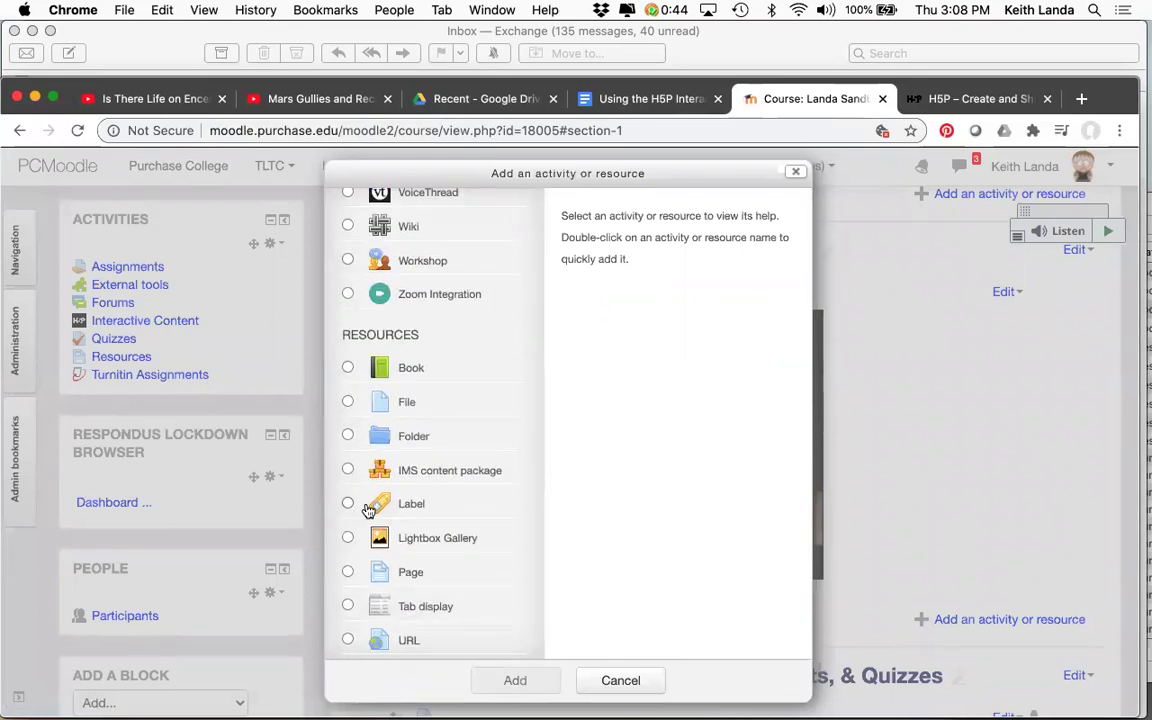
left_click(366, 582)
left_click(513, 679)
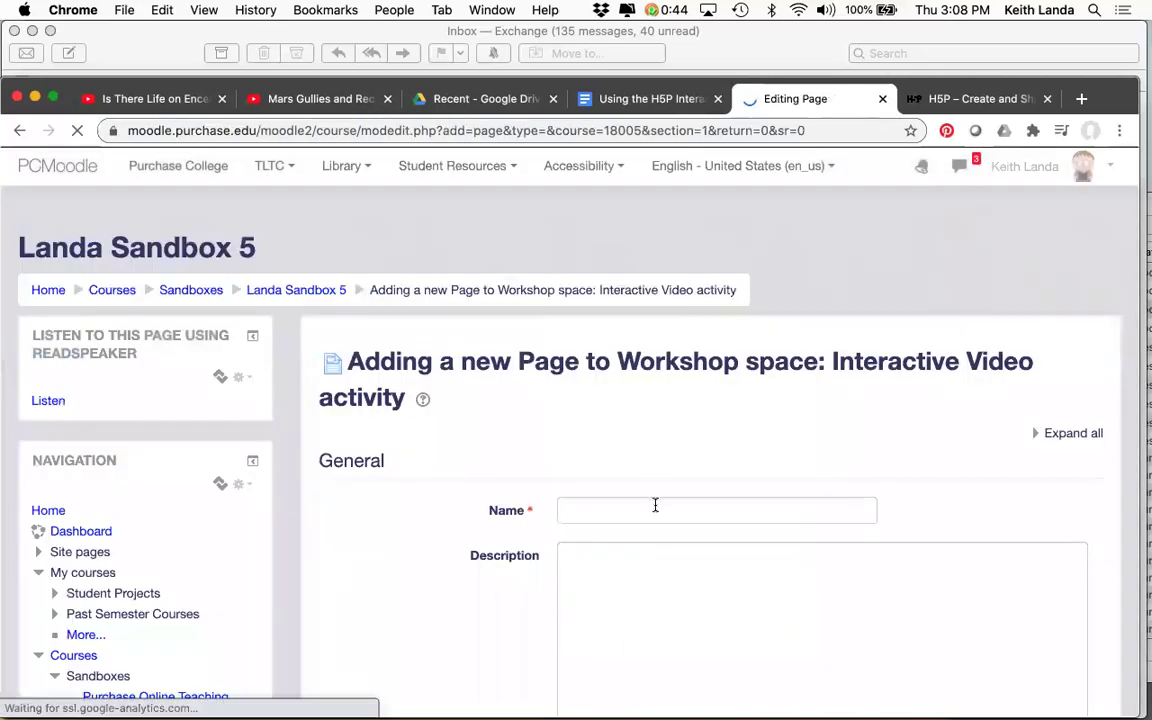
left_click(656, 504)
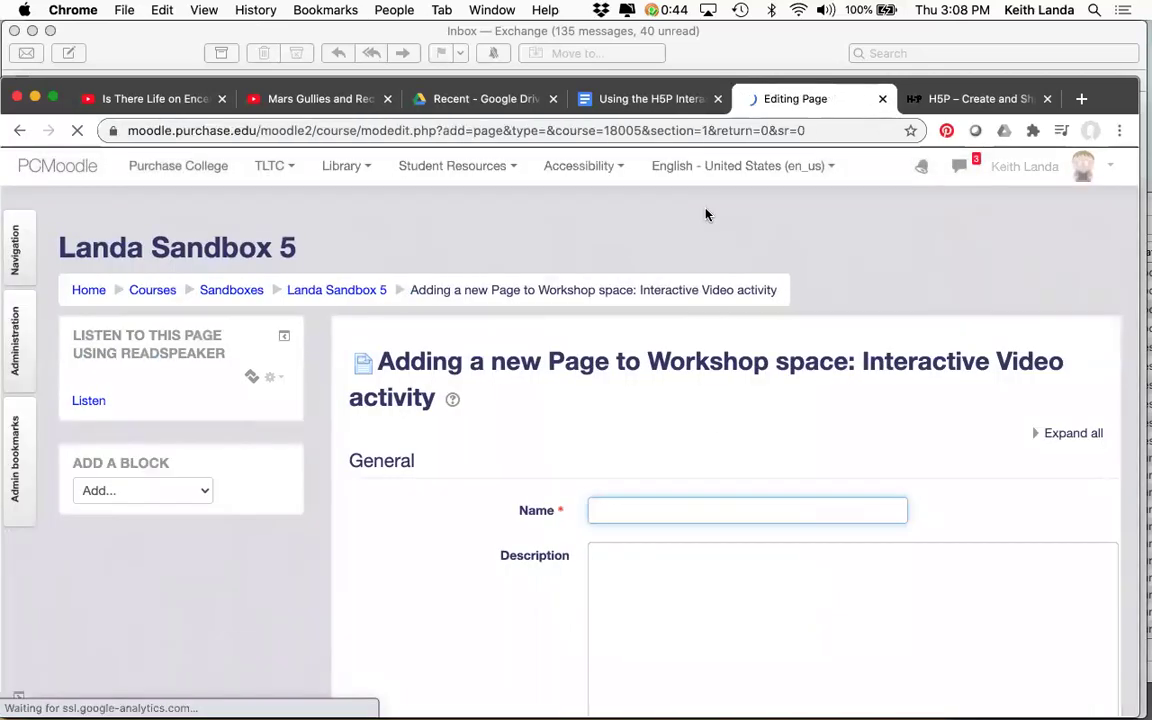
type("Watch this ")
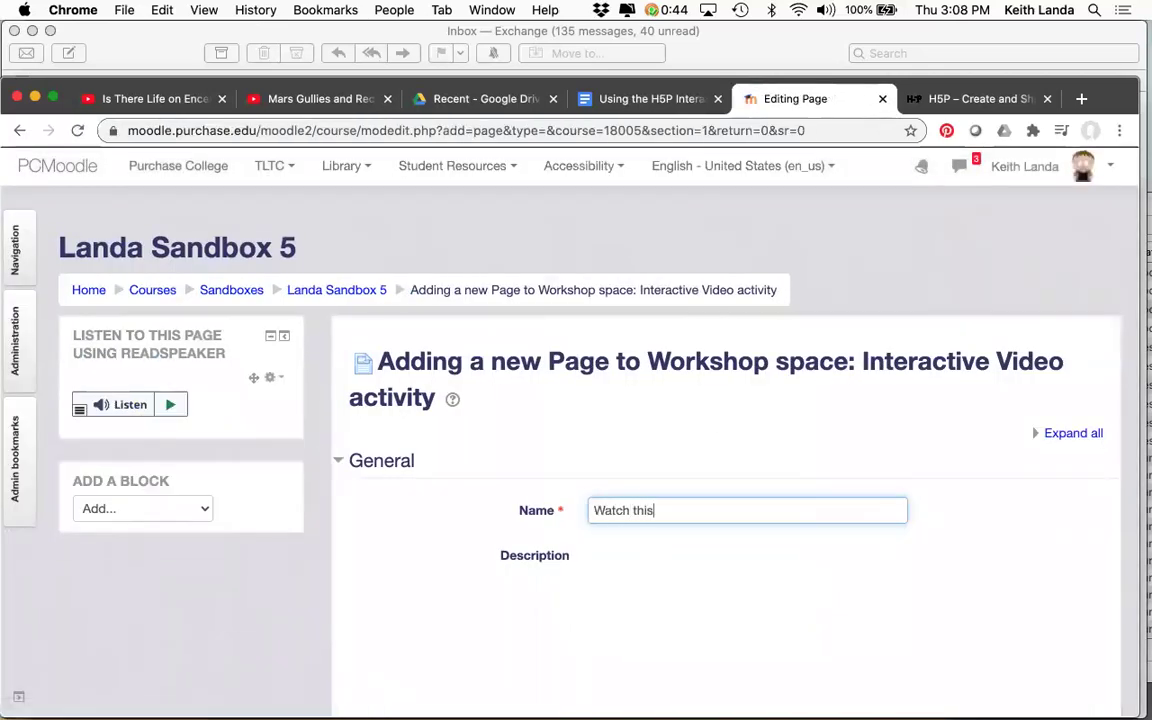
type("video")
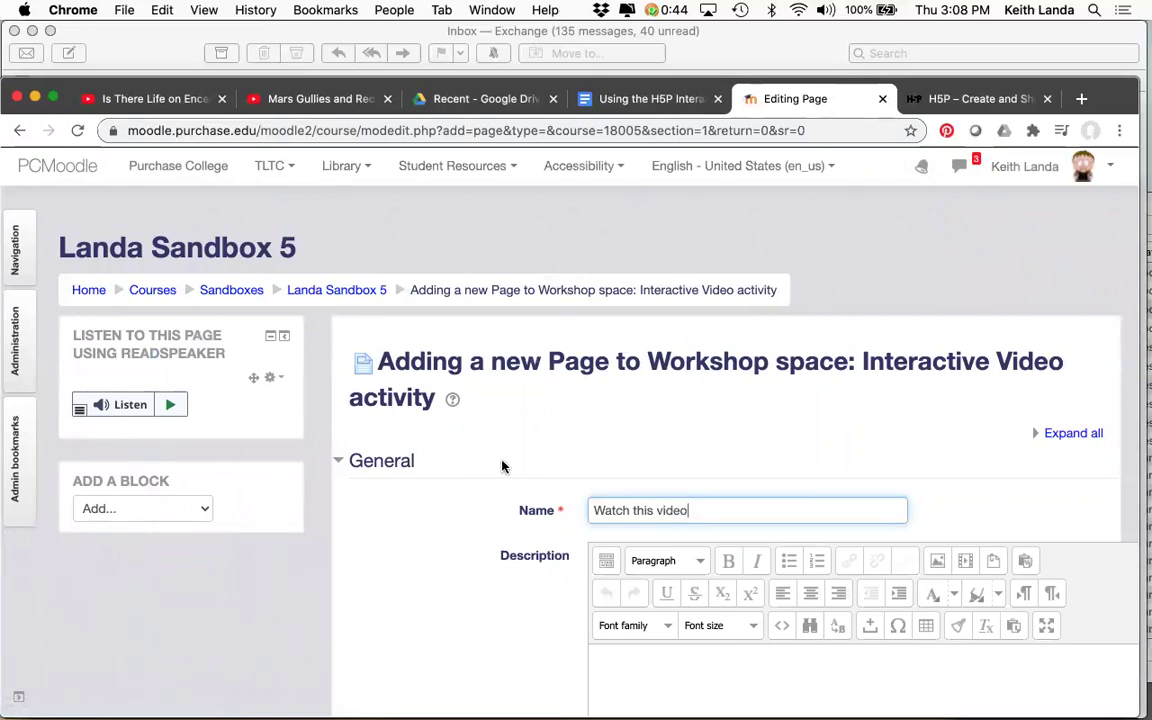
Enter the placeholder introduction "This video discusses jlkjflkajlfj aljf" in the page content and start a new line
scroll(502, 465, "down", 10)
scroll(502, 468, "down", 2)
left_click(658, 522)
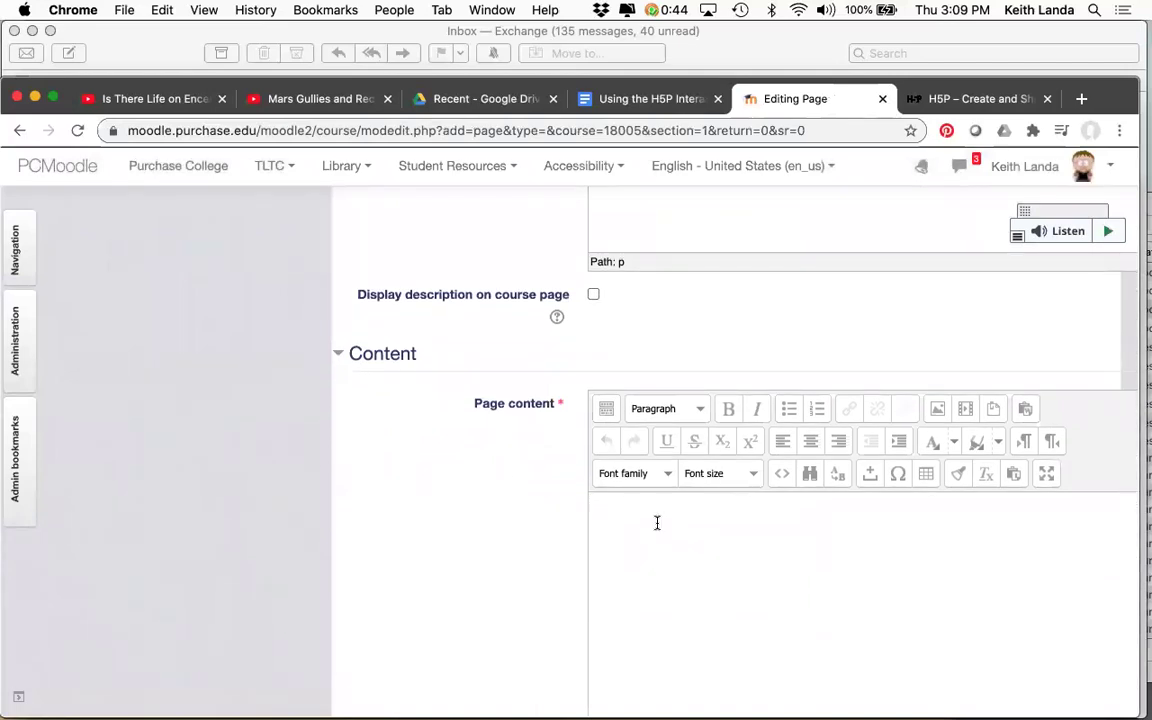
type("This video discussio")
key("BackSpace")
key("BackSpace")
type("es jlkjflkaj")
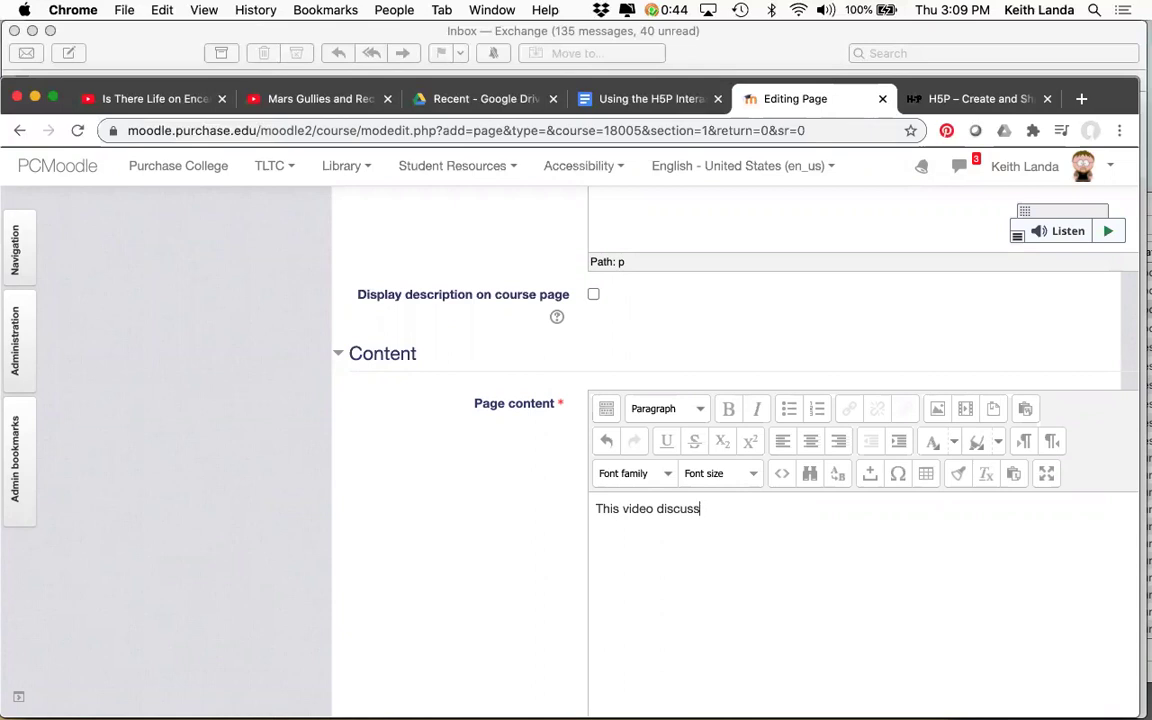
type("lfj aljf")
key("Return")
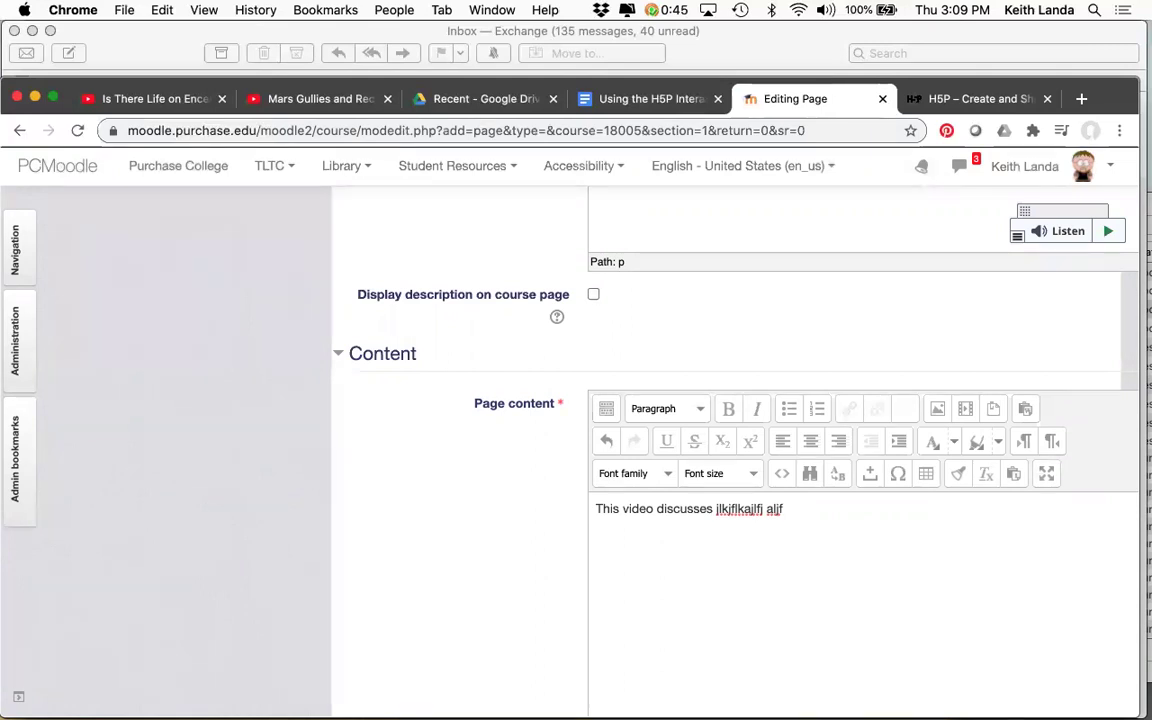
type("https://www.youtube.com/watch?v=NQIxIG25Oes")
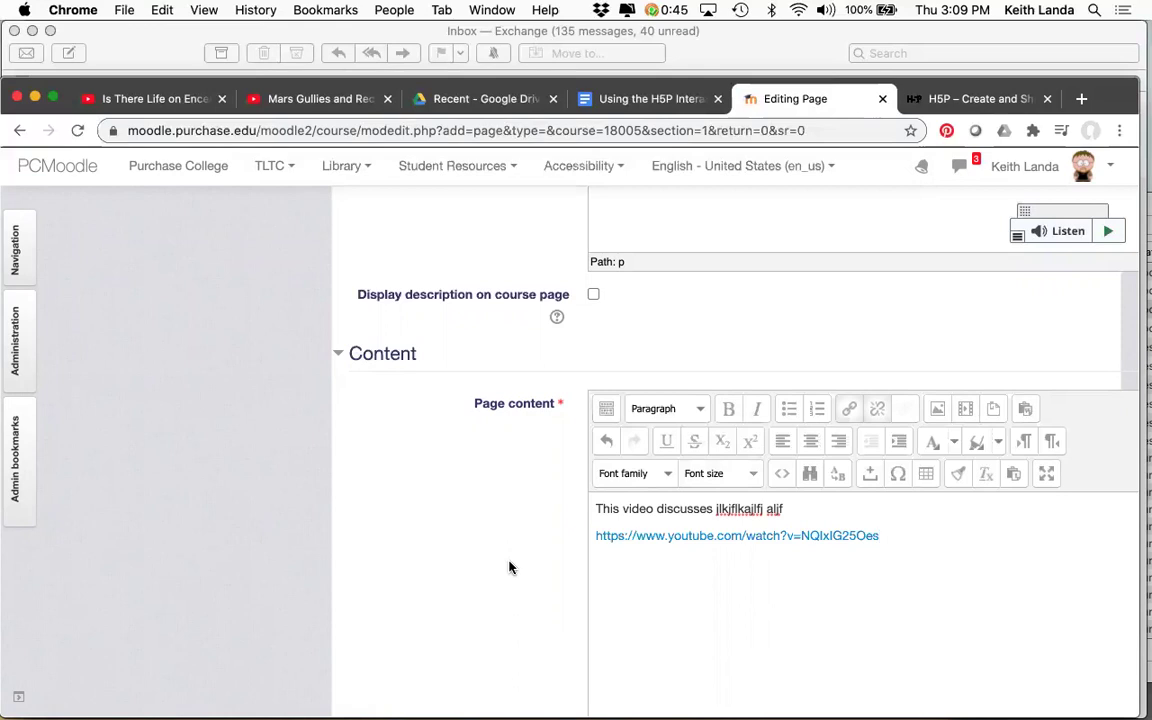
key("Return")
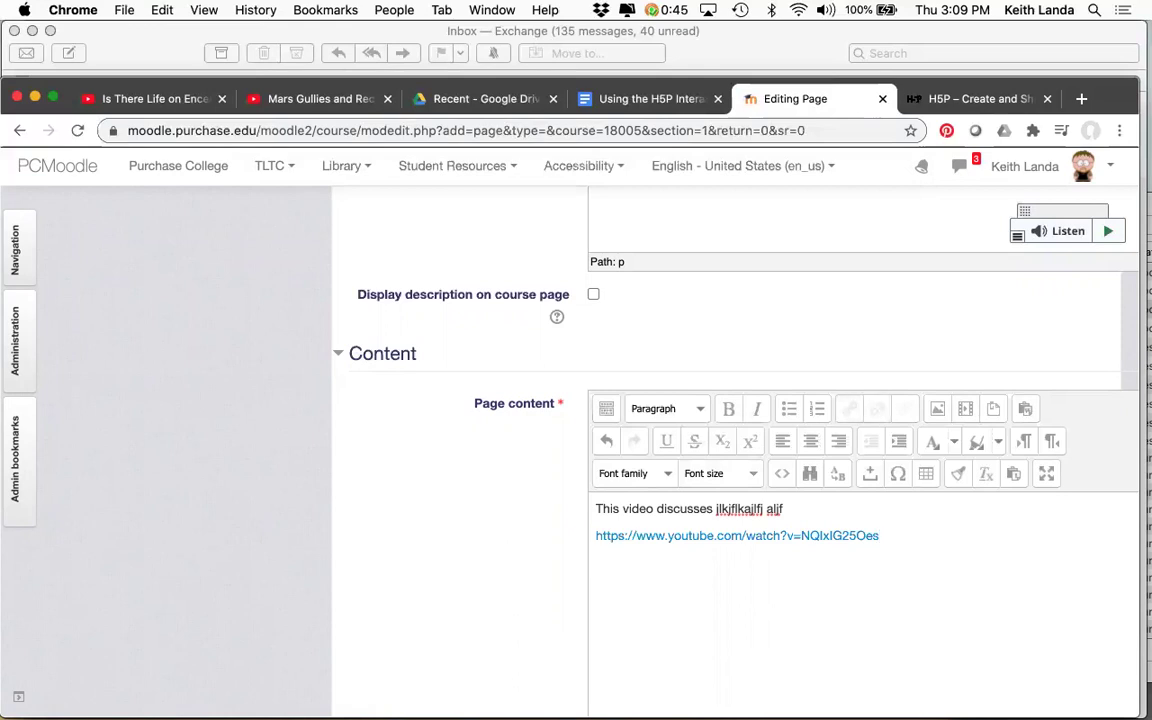
type("What is the evidence")
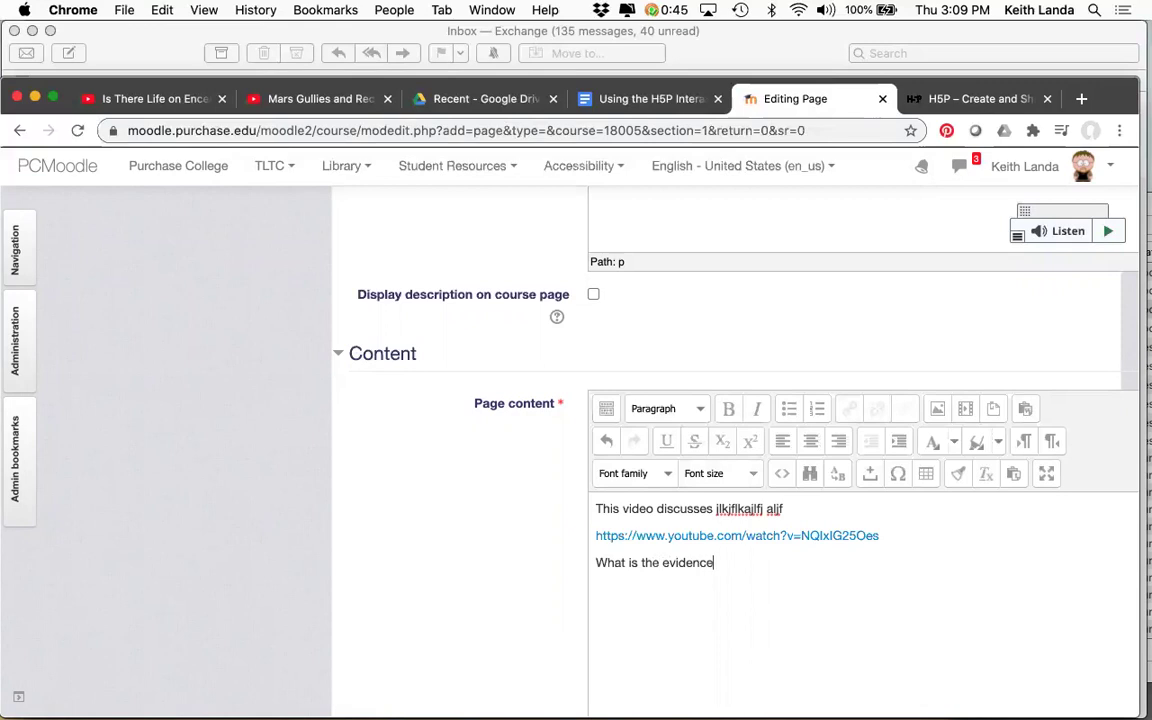
type(" that water is not in")
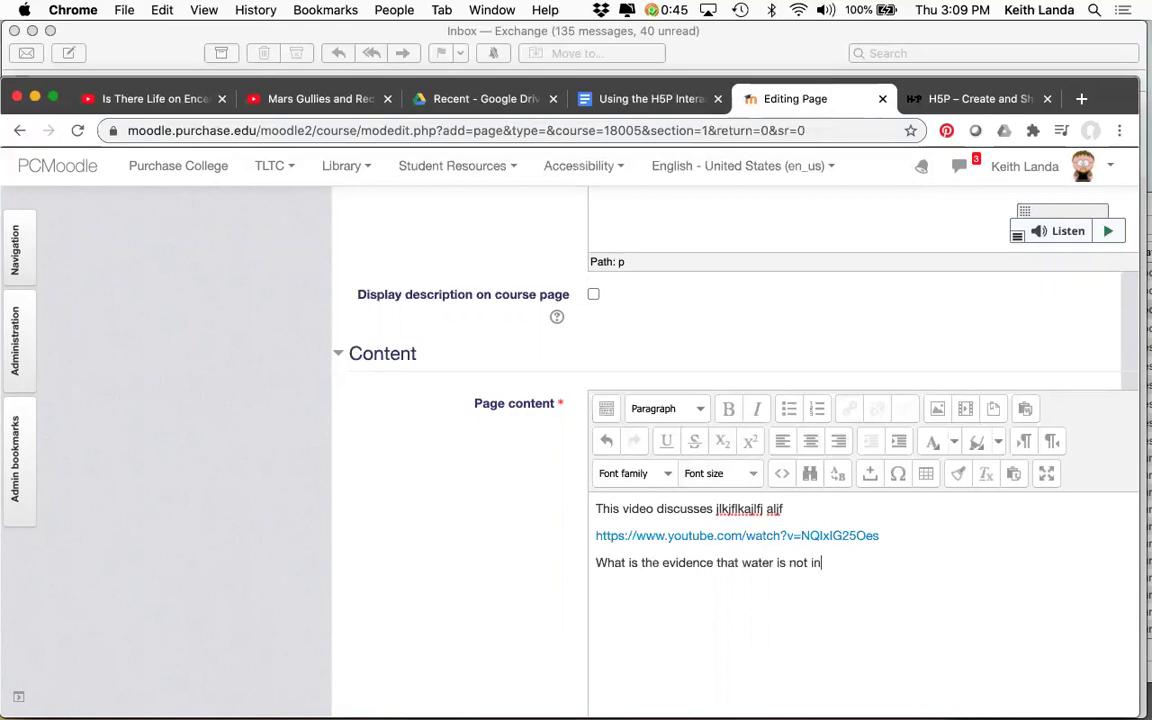
type("volved?")
scroll(700, 450, "down", 10)
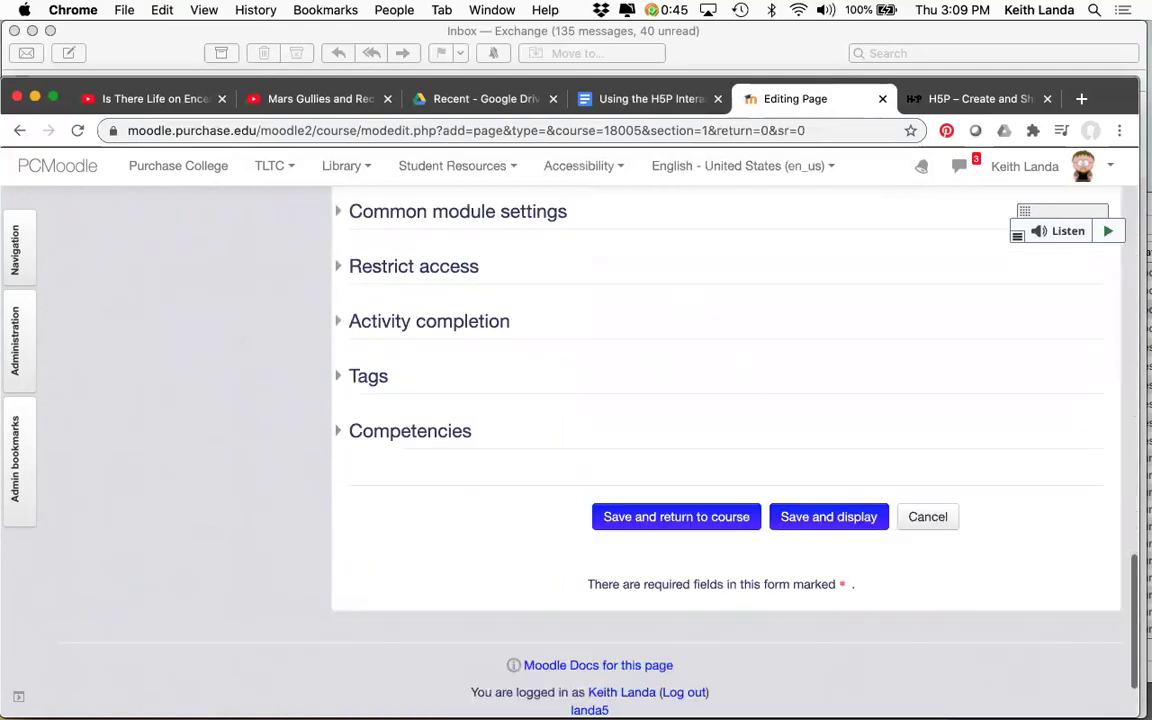
Save the page, return to the course, and open the "Watch this video" page to view its embedded video and question
left_click(703, 519)
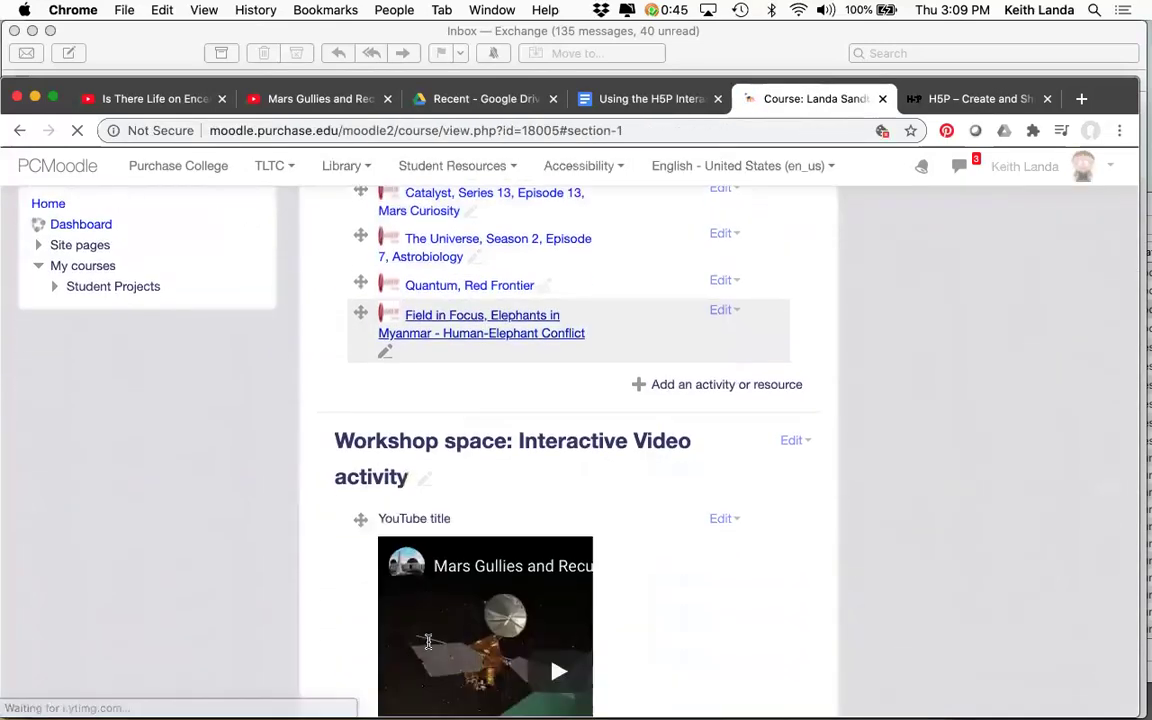
scroll(429, 646, "down", 3)
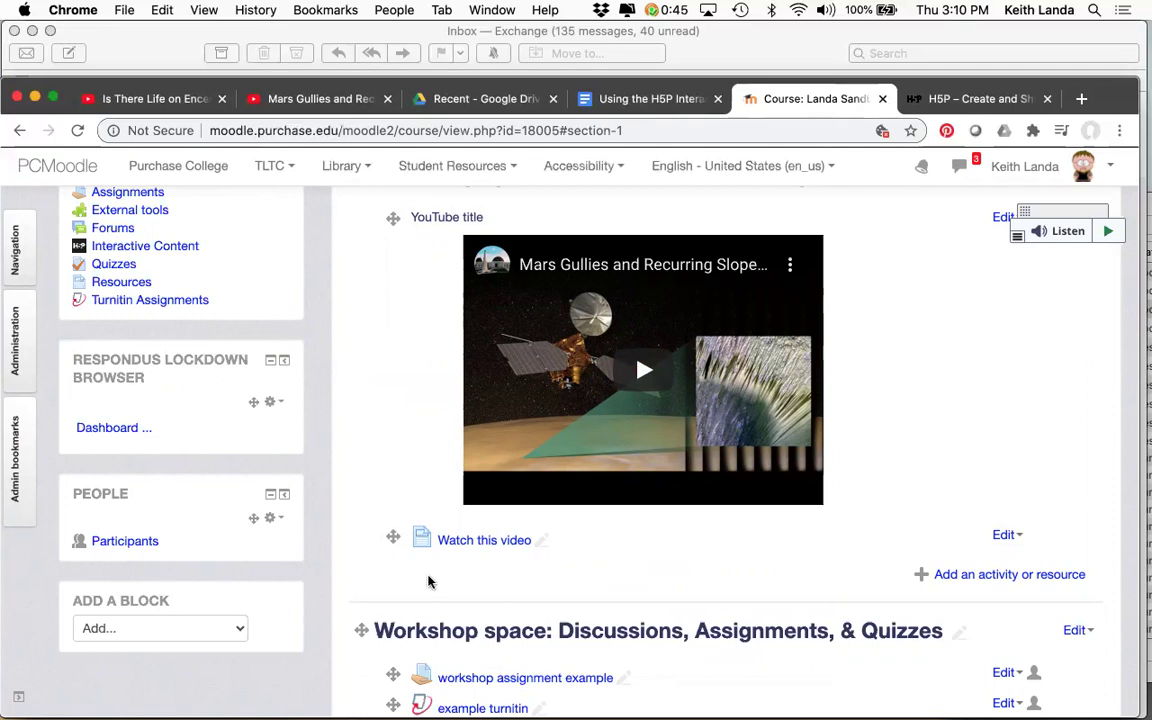
left_click(476, 543)
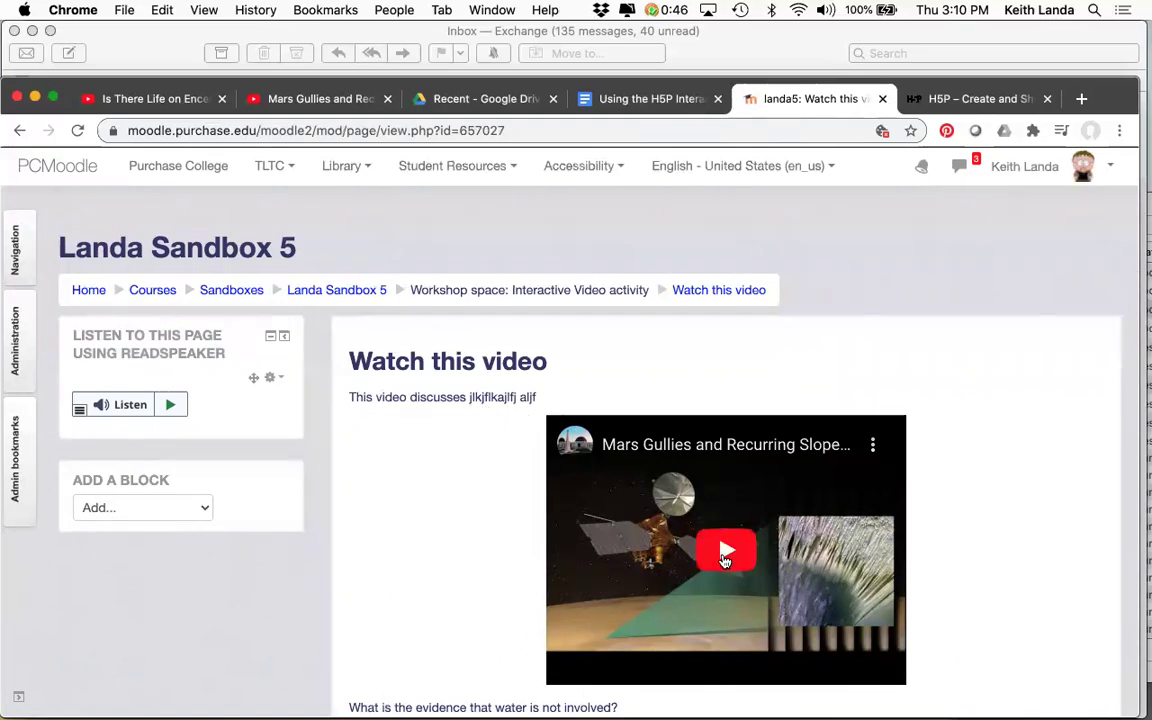
scroll(417, 531, "down", 2)
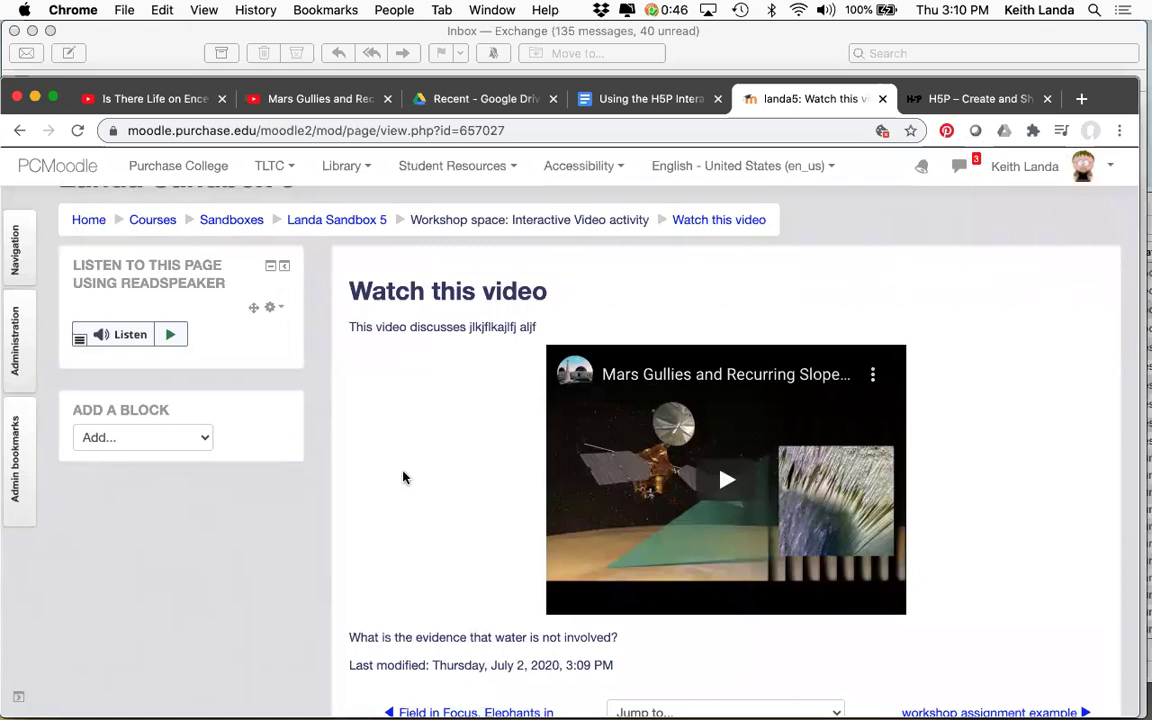
Return to the course page and add an Assignment activity to the Interactive Video activity section
left_click(339, 226)
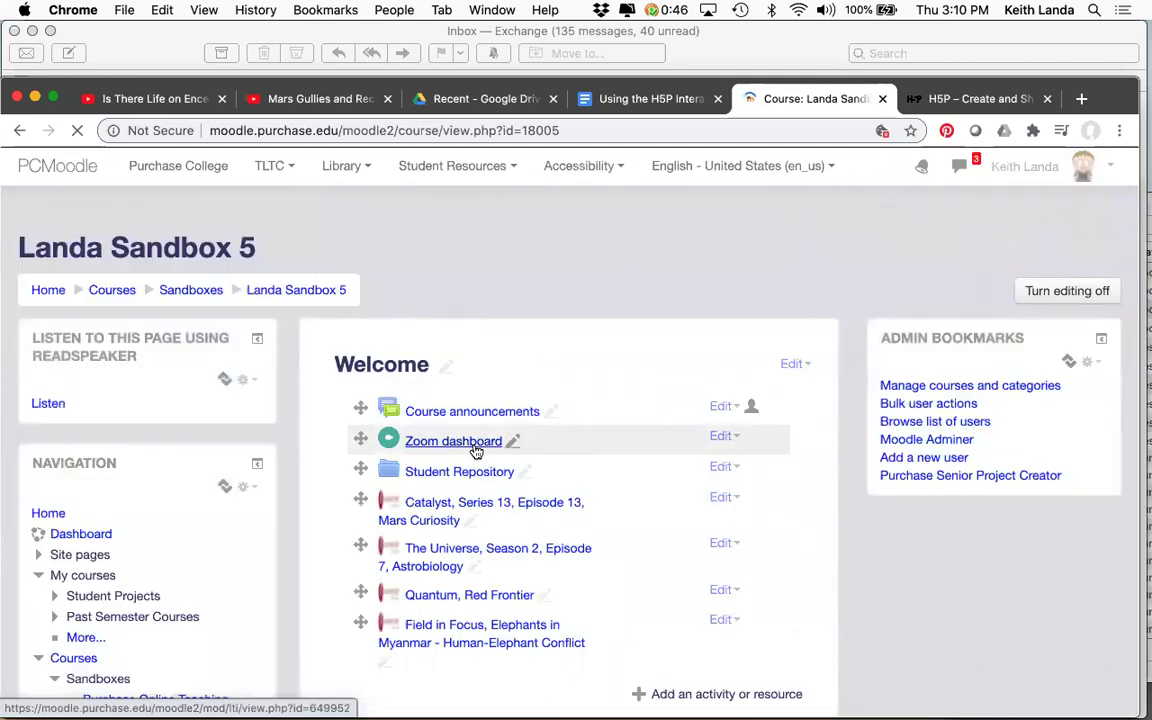
scroll(558, 545, "down", 3)
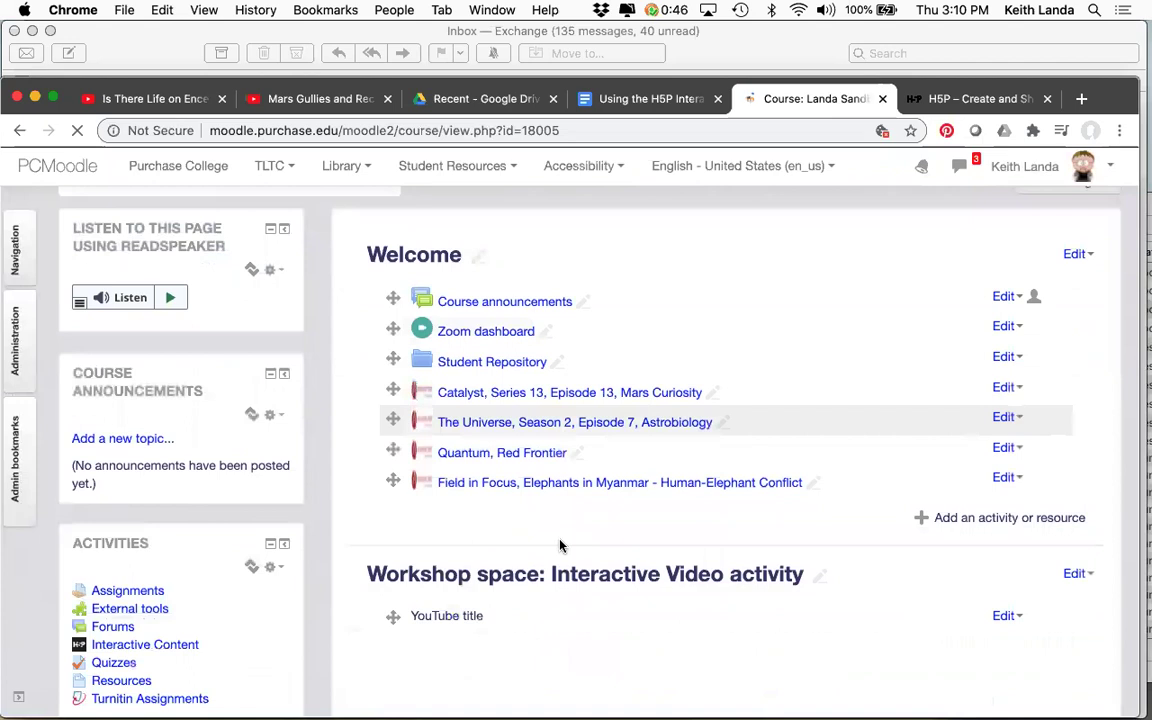
scroll(560, 545, "down", 6)
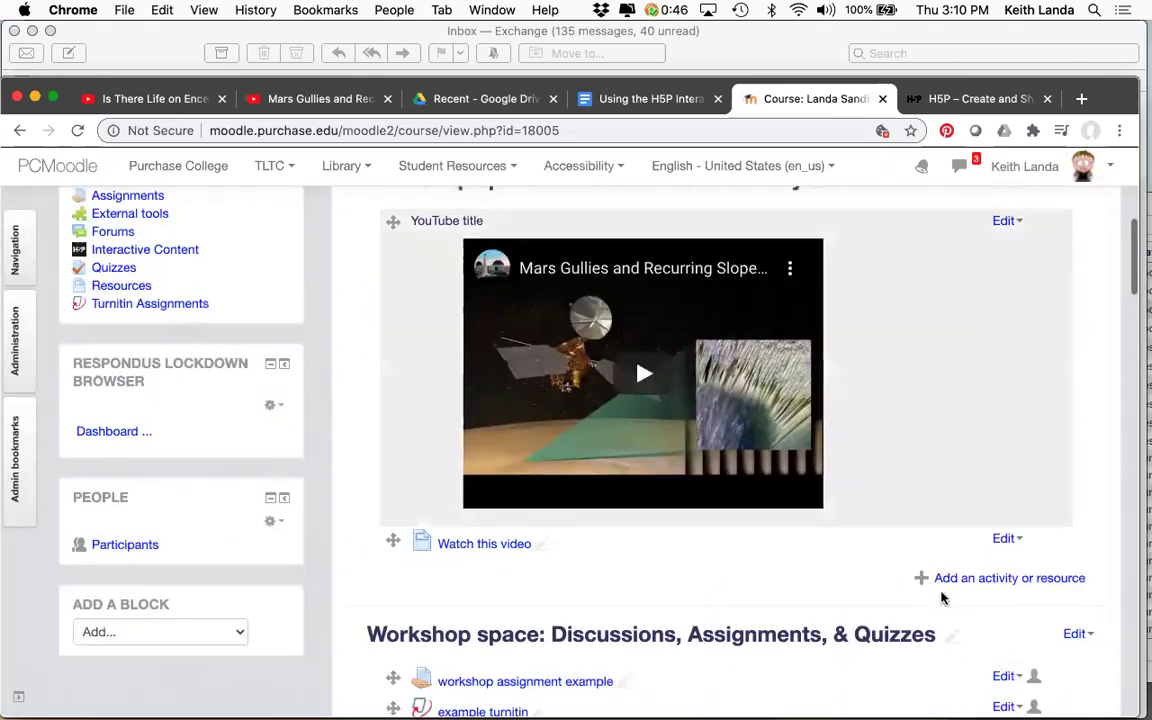
left_click(945, 579)
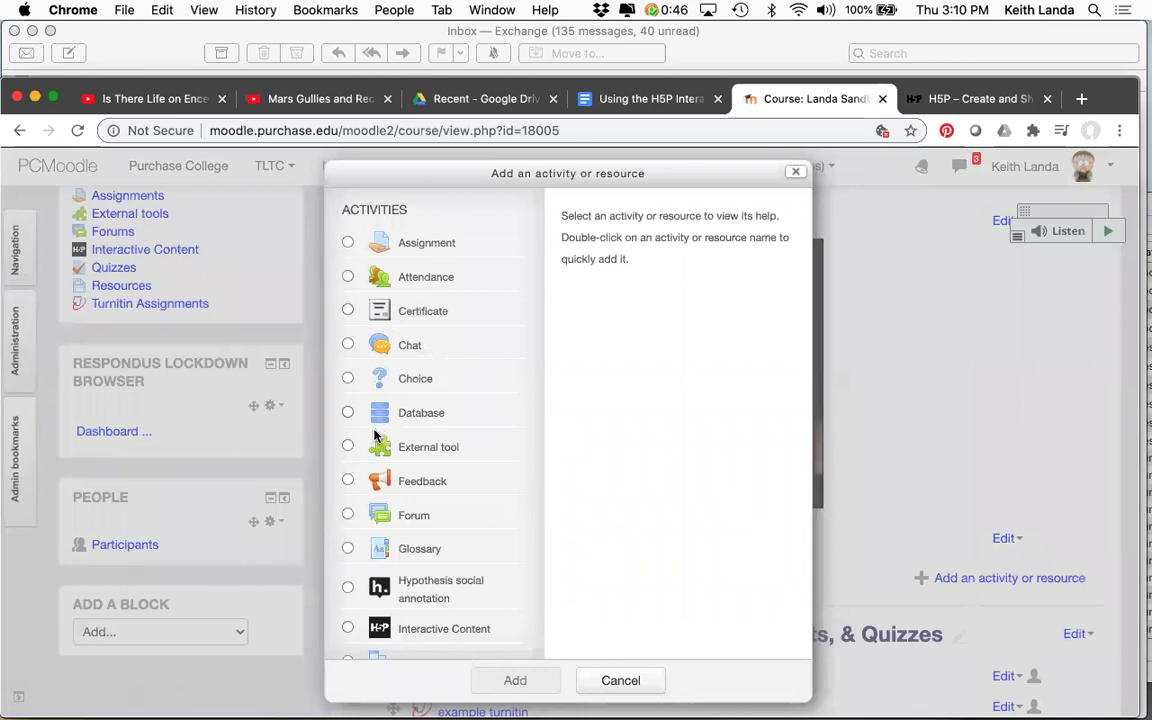
left_click(349, 244)
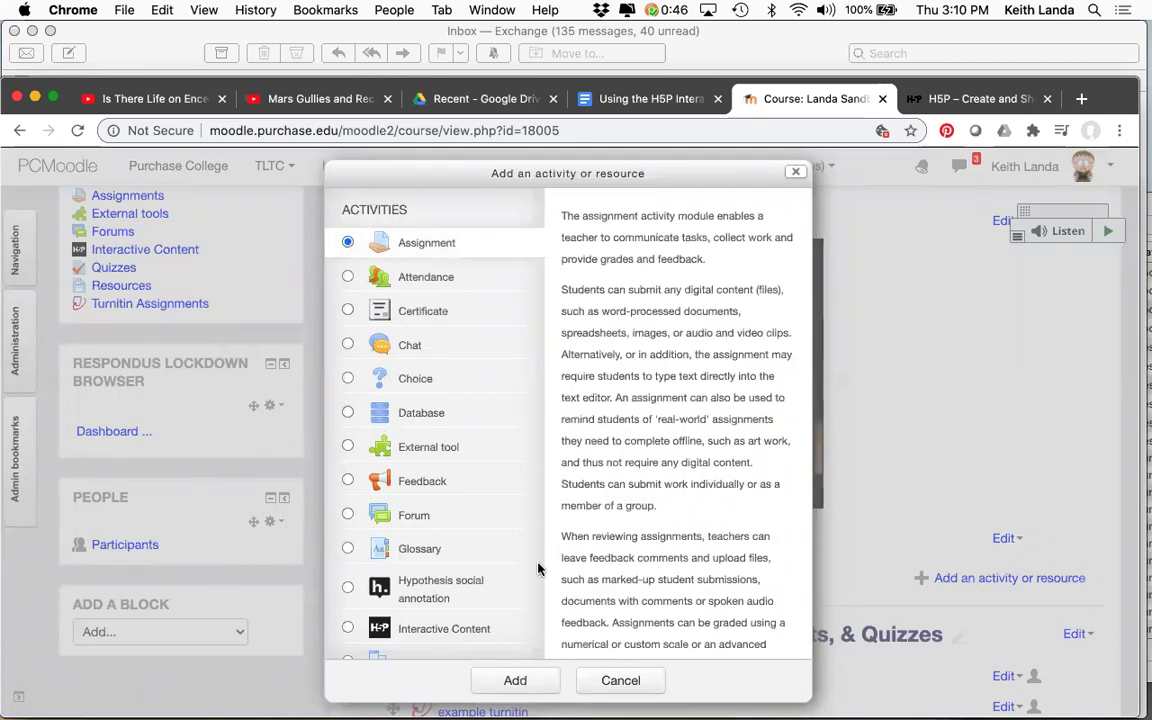
left_click(515, 680)
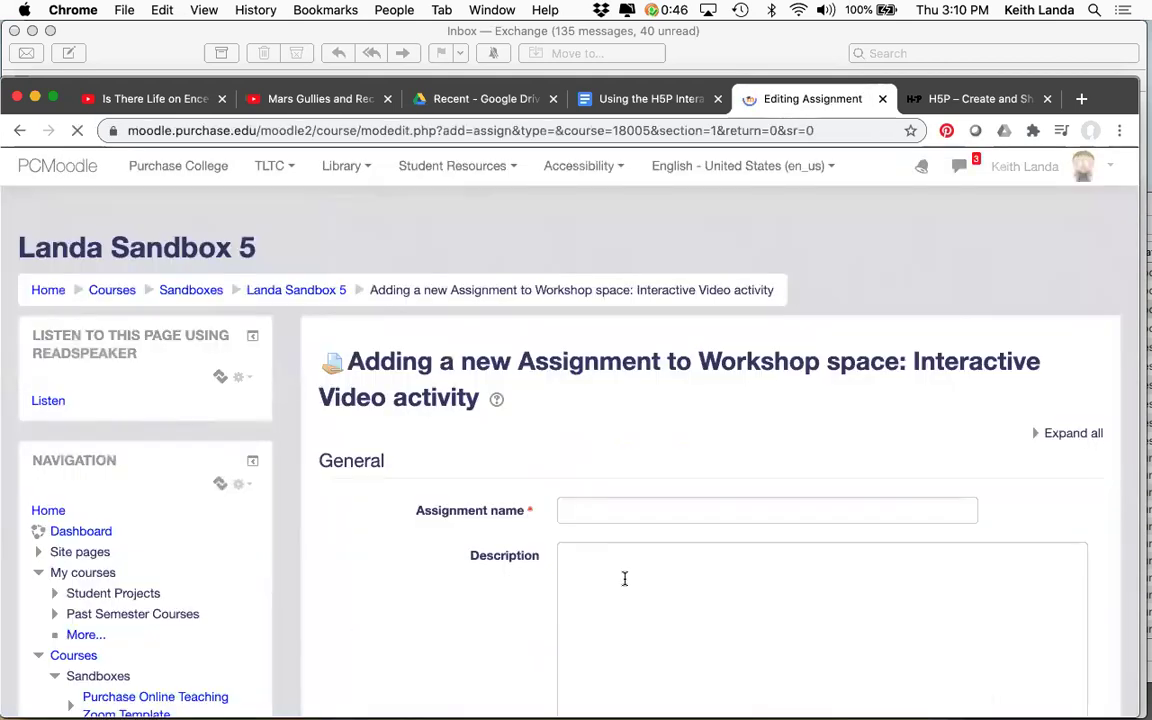
Name the new assignment "comment on this video assignment"
left_click(653, 514)
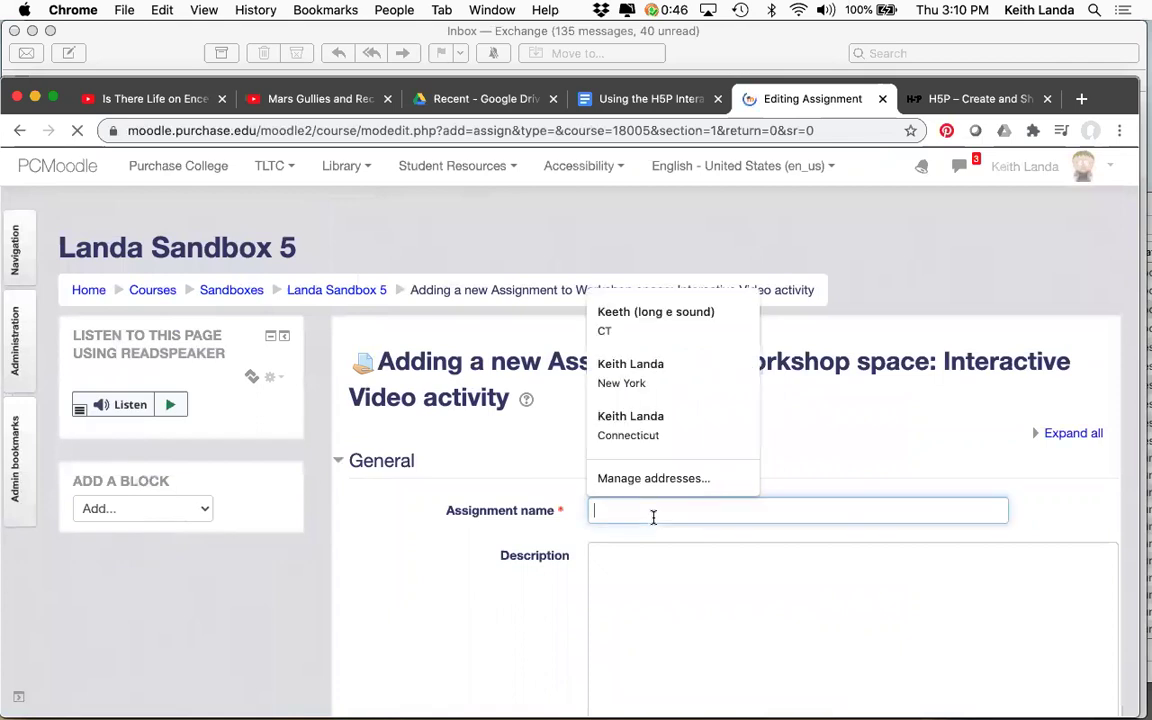
type("a")
key("BackSpace")
type("comment on th")
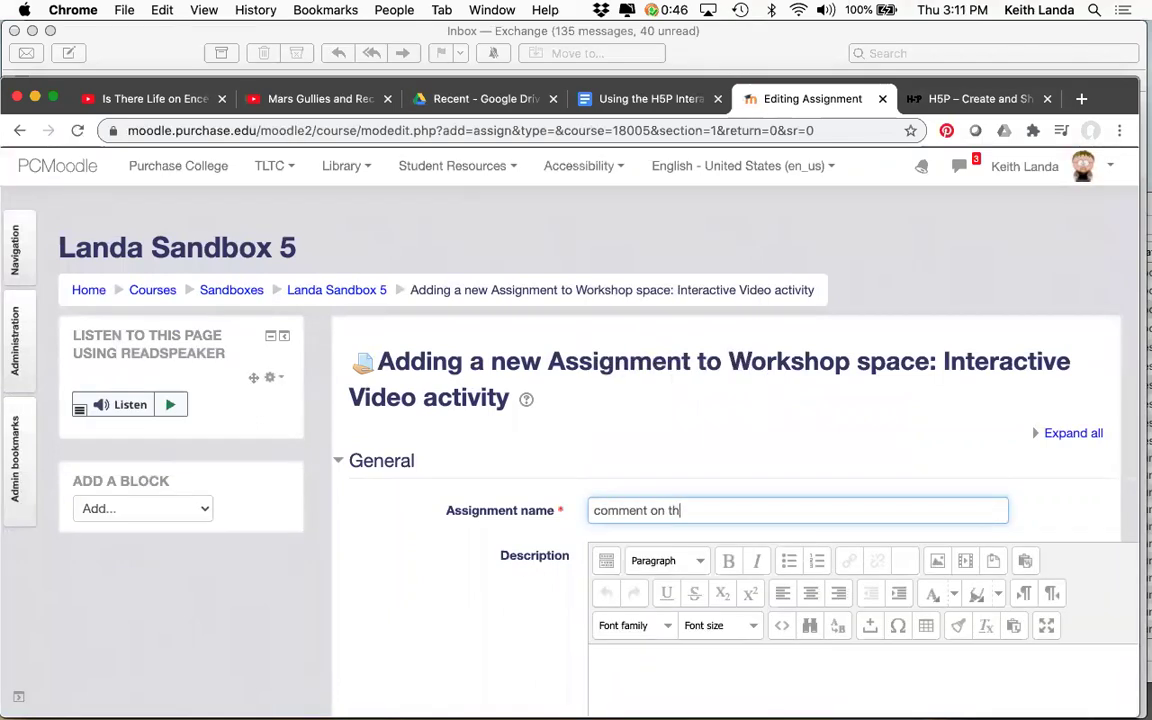
type("is video assignment")
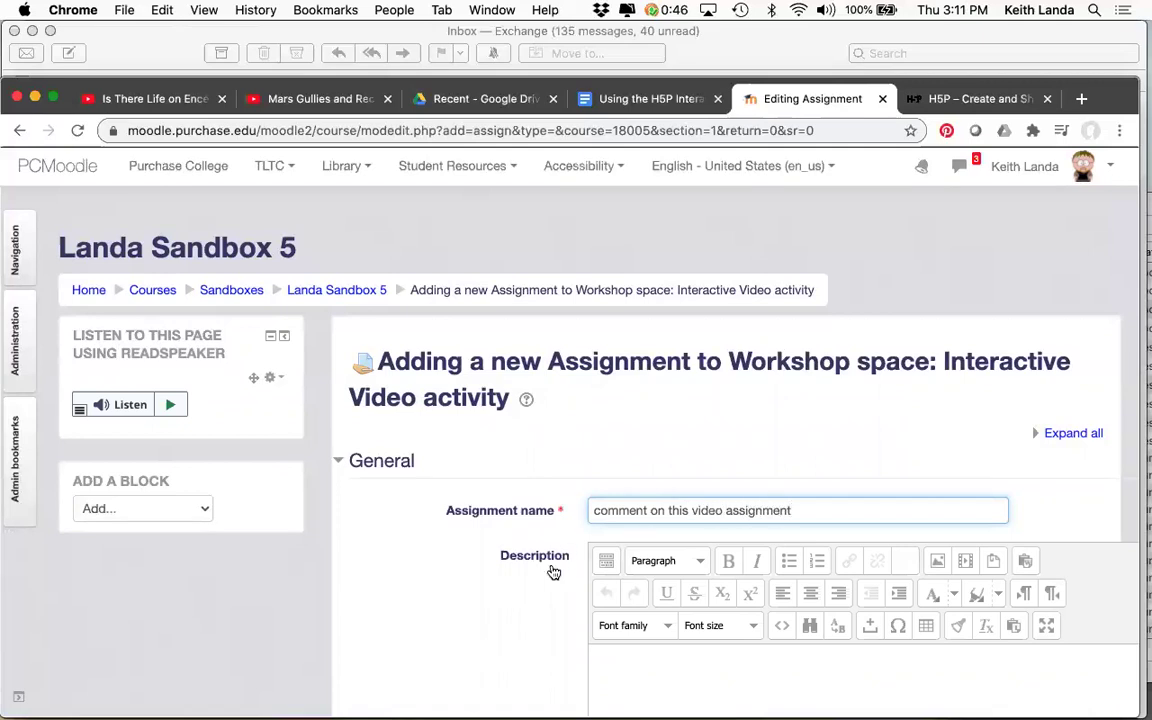
scroll(643, 509, "down", 3)
left_click(655, 508)
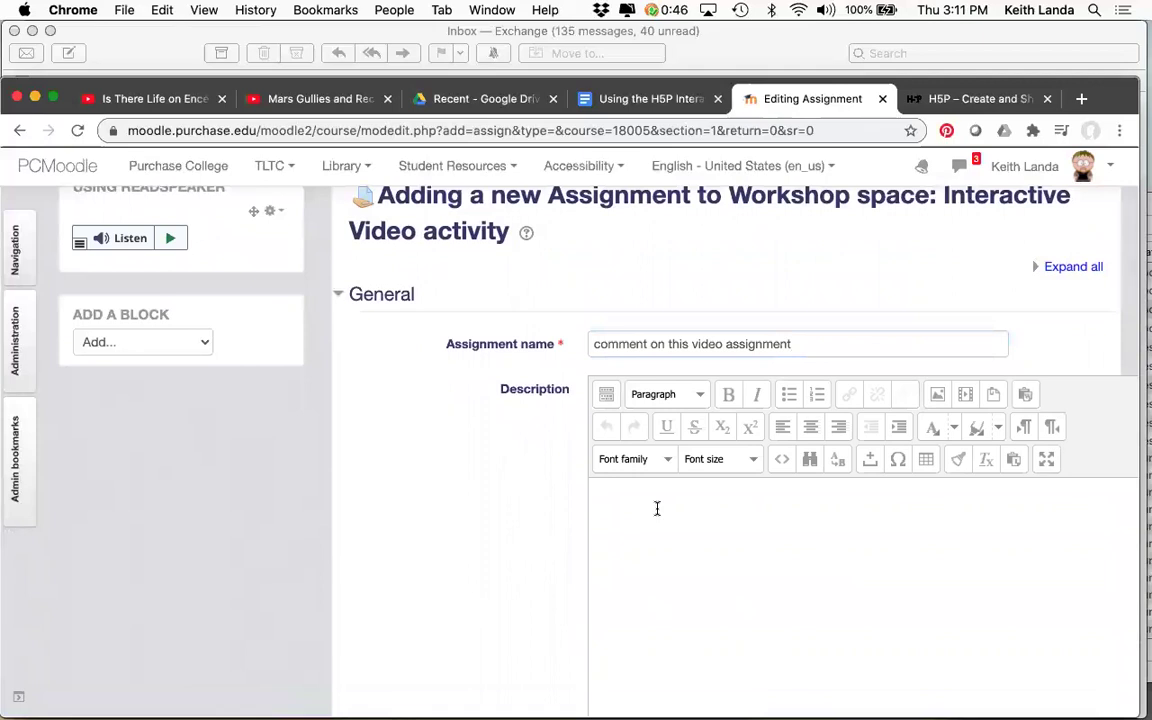
type("Watch this video")
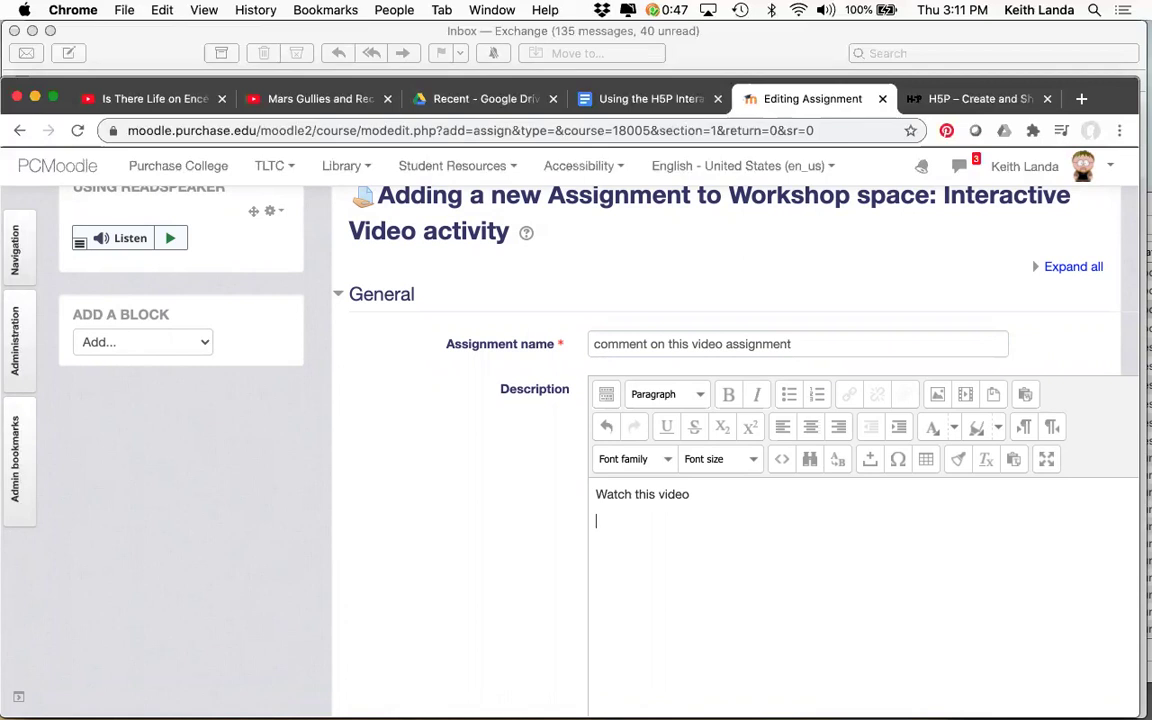
type("https://www.youtube.com/watch?v=NQIxIG25Oes")
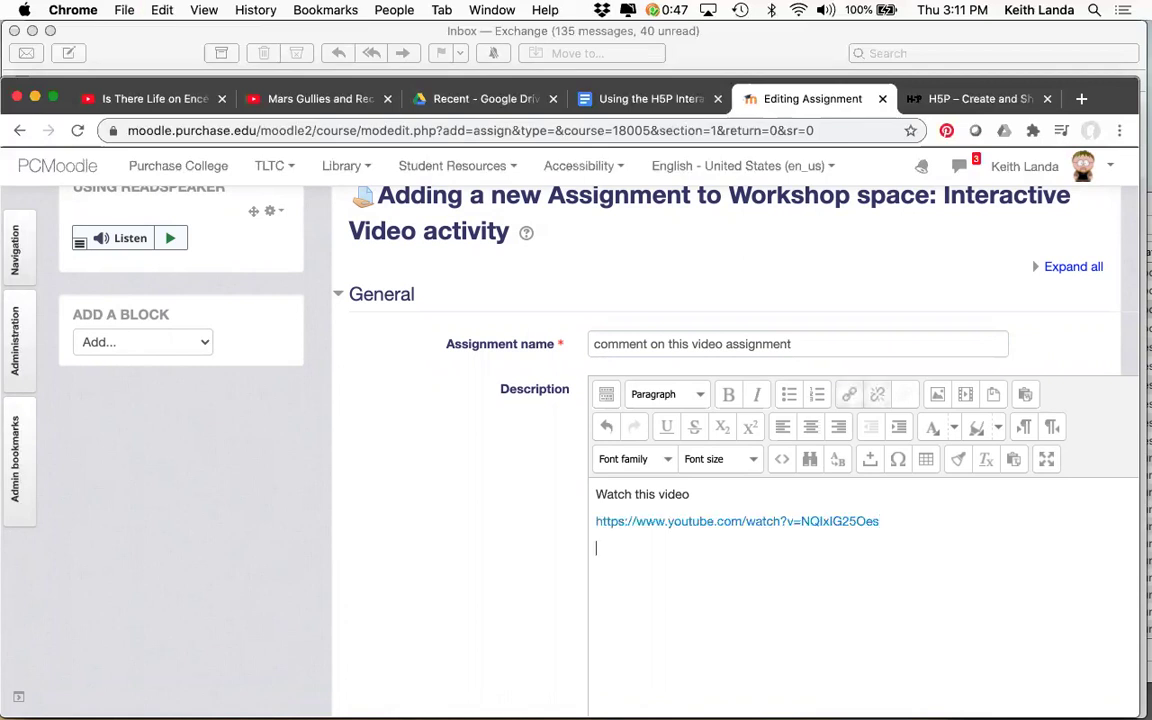
Add the prompt "Describe the evidence that water is not involved" below the video link in the description
type("Describe the eviden")
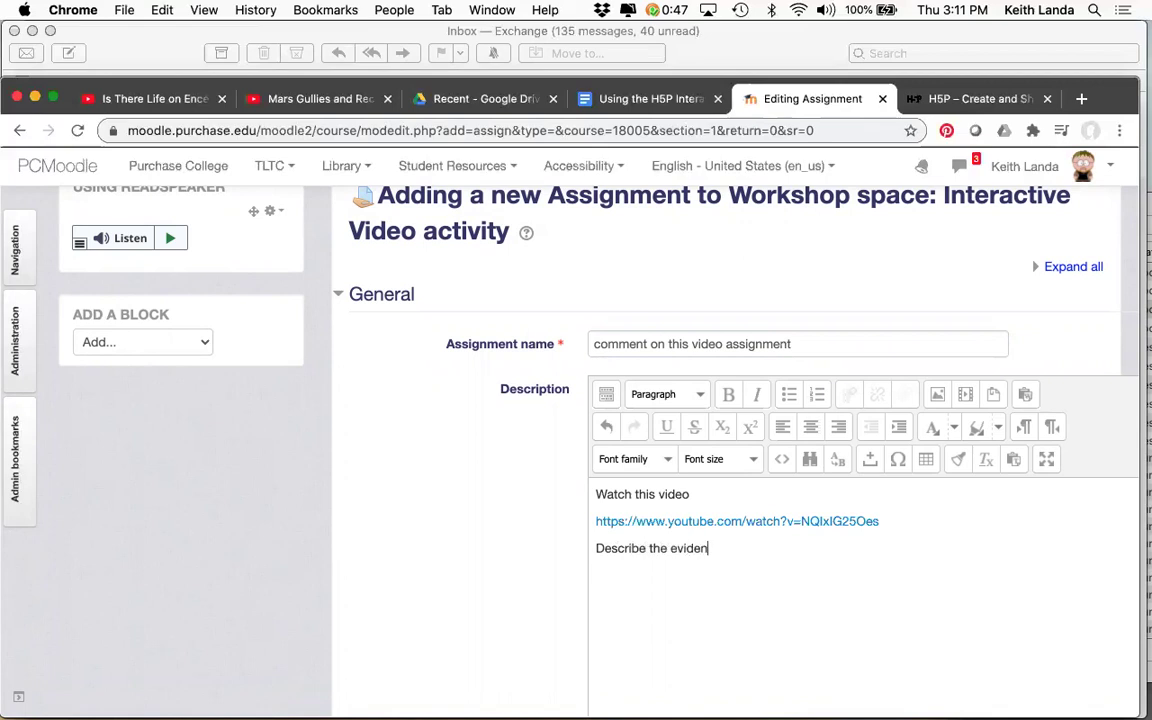
type("ce that wat")
type("er is not ")
type("inovl")
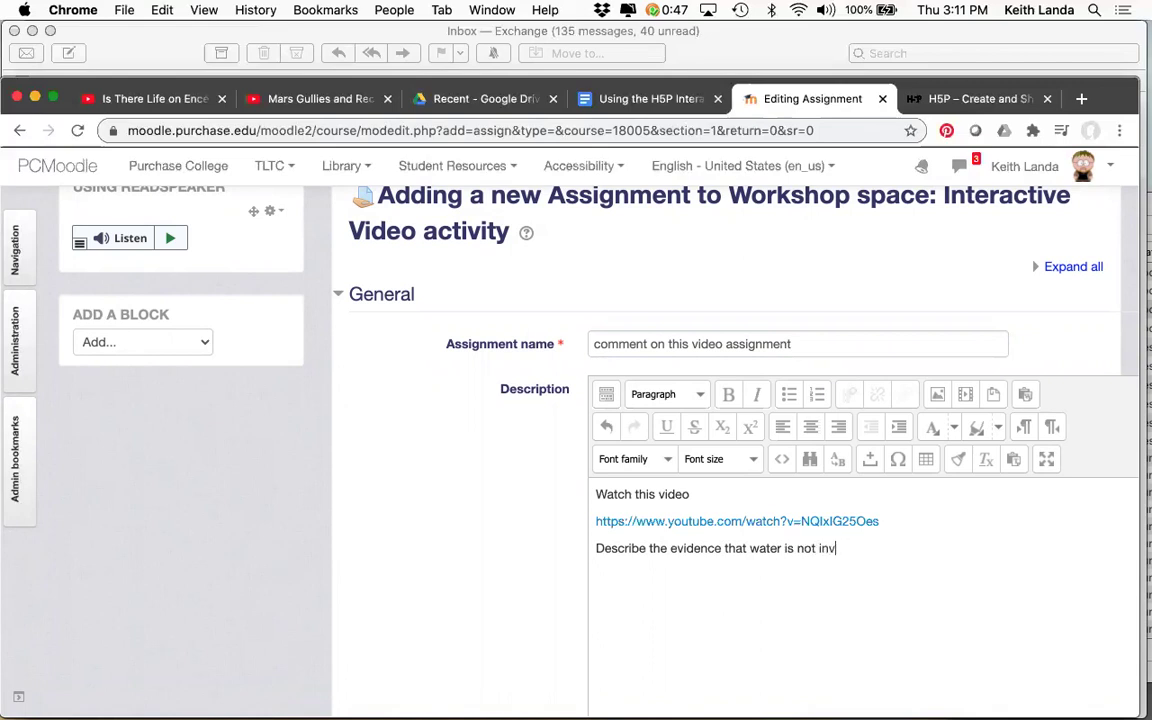
type("ved")
Enable Online text and disable File submissions as the assignment's submission types
scroll(504, 548, "down", 5)
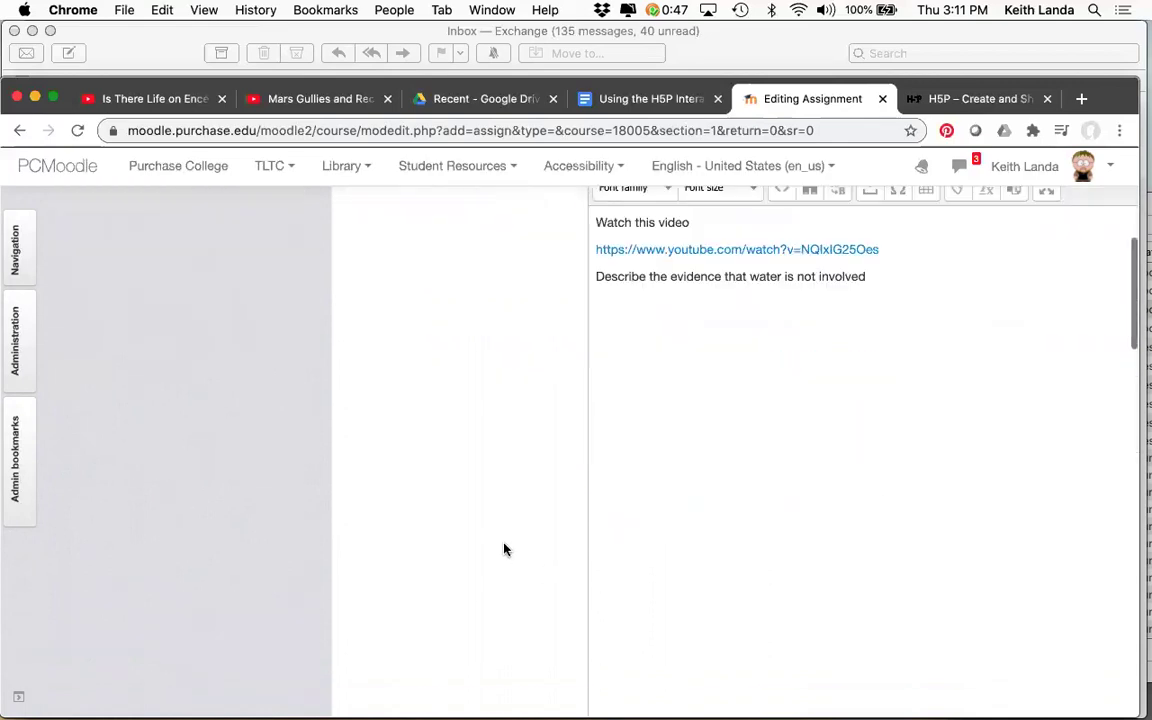
scroll(504, 548, "down", 5)
scroll(504, 548, "down", 5)
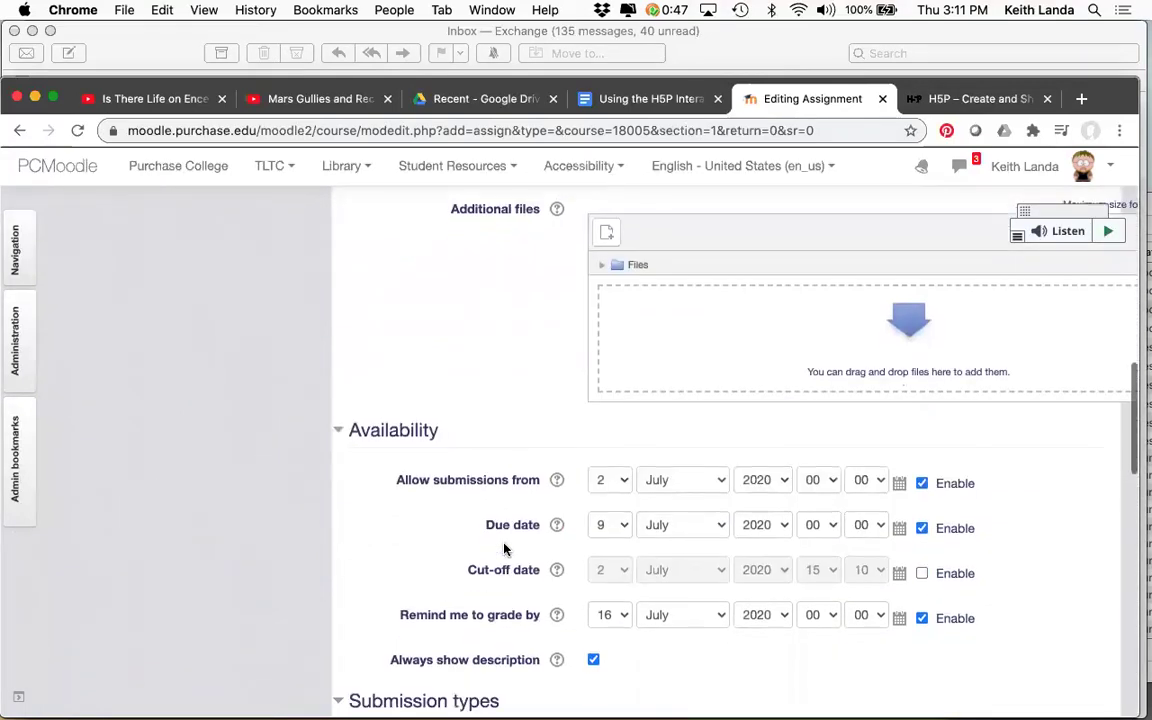
scroll(504, 548, "down", 4)
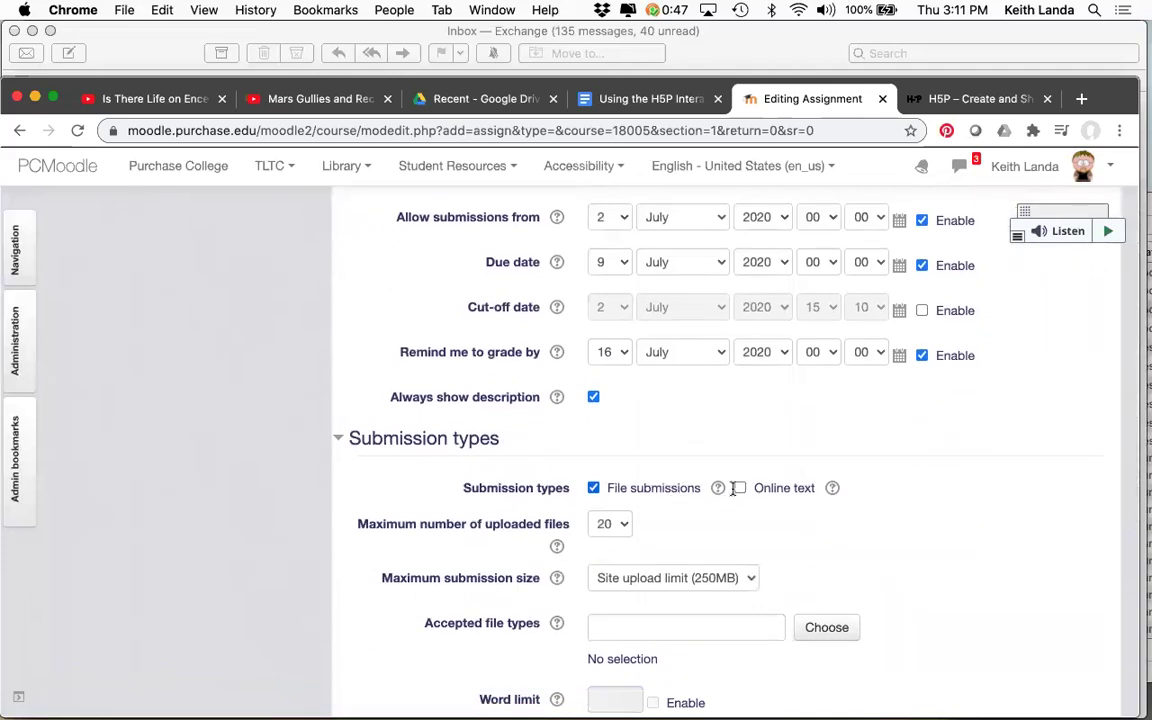
left_click(741, 489)
left_click(593, 489)
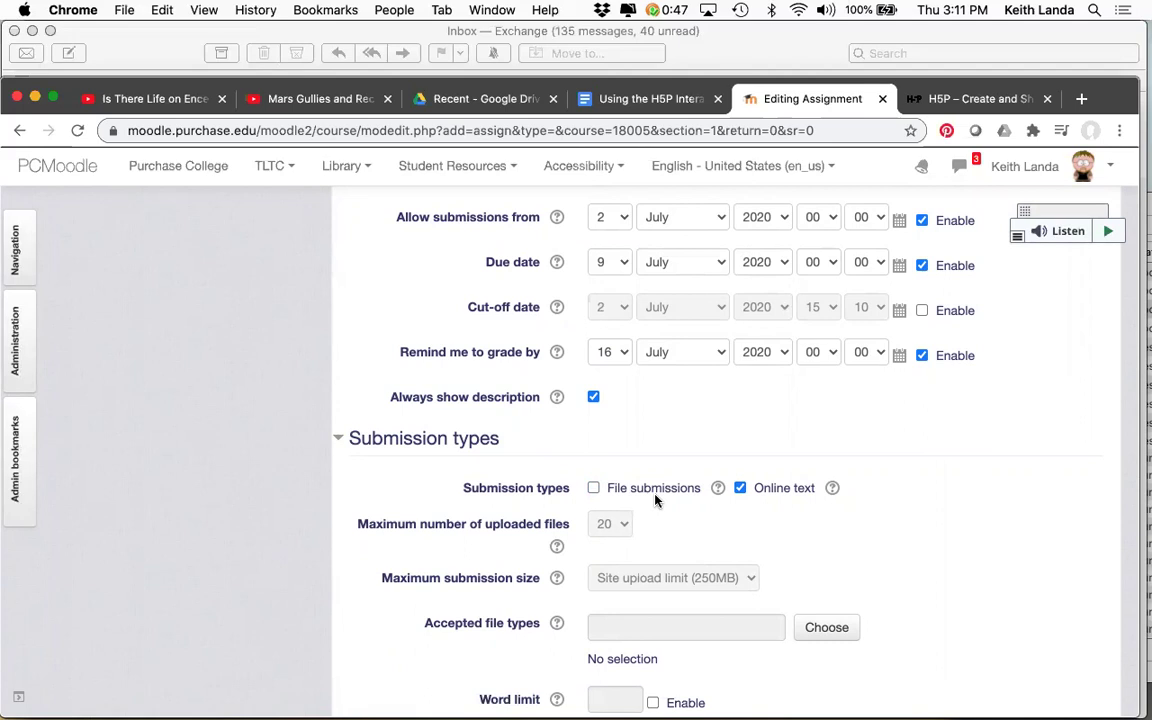
Set the assignment's maximum grade to 10 points in the grade settings
scroll(656, 500, "down", 5)
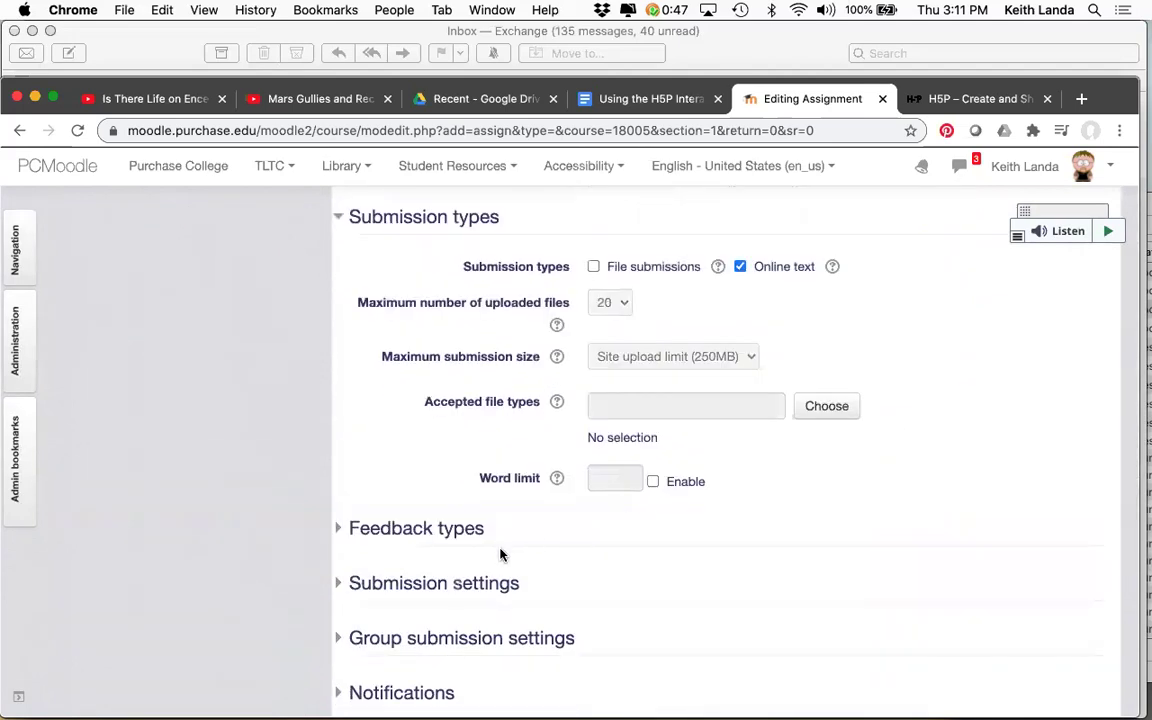
scroll(501, 560, "down", 2)
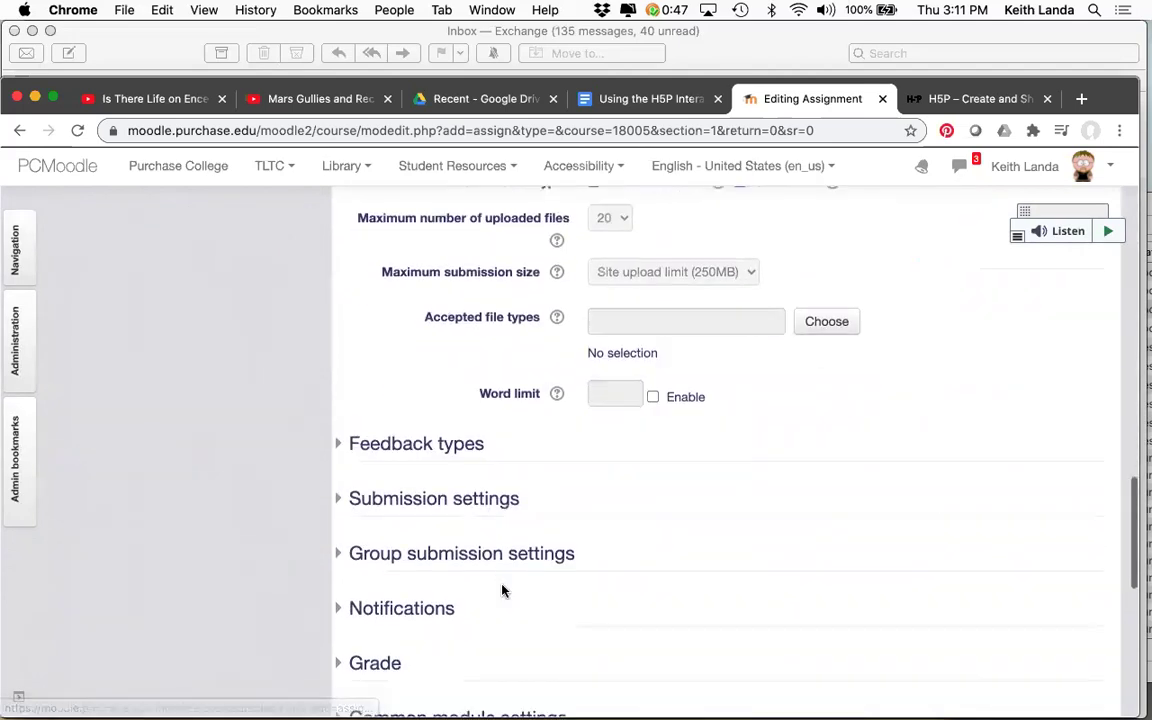
scroll(504, 591, "down", 1)
left_click(380, 617)
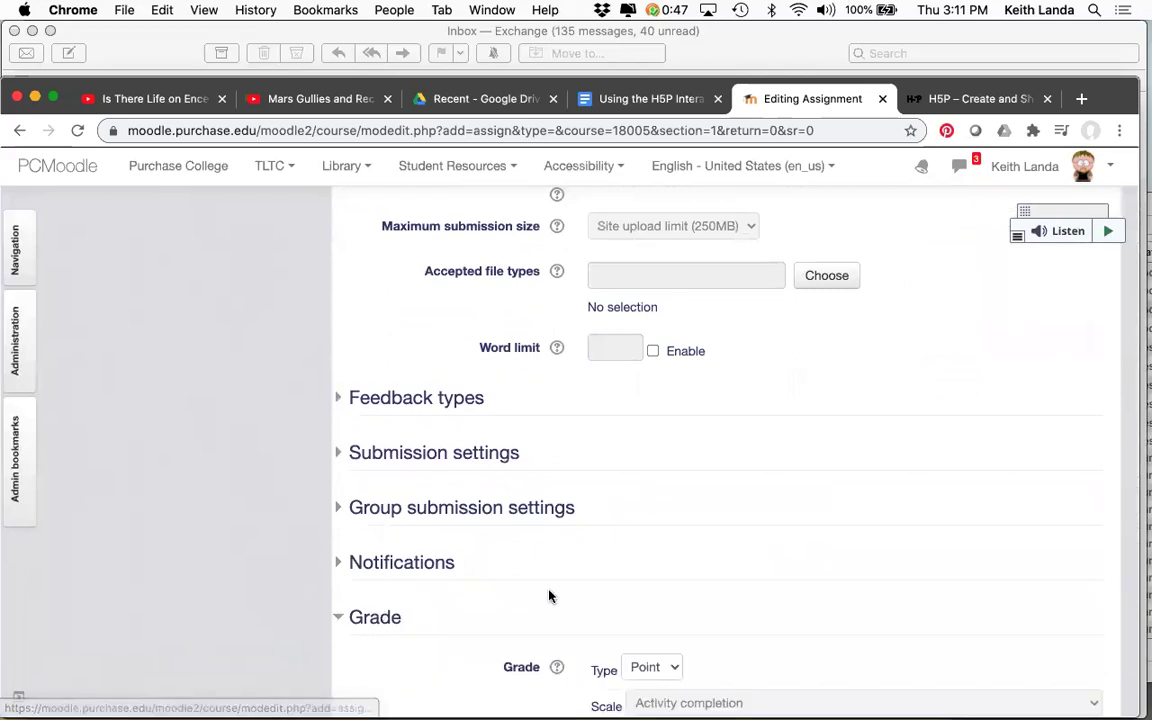
scroll(503, 603, "down", 3)
left_click(731, 600)
key("BackSpace")
scroll(579, 593, "down", 15)
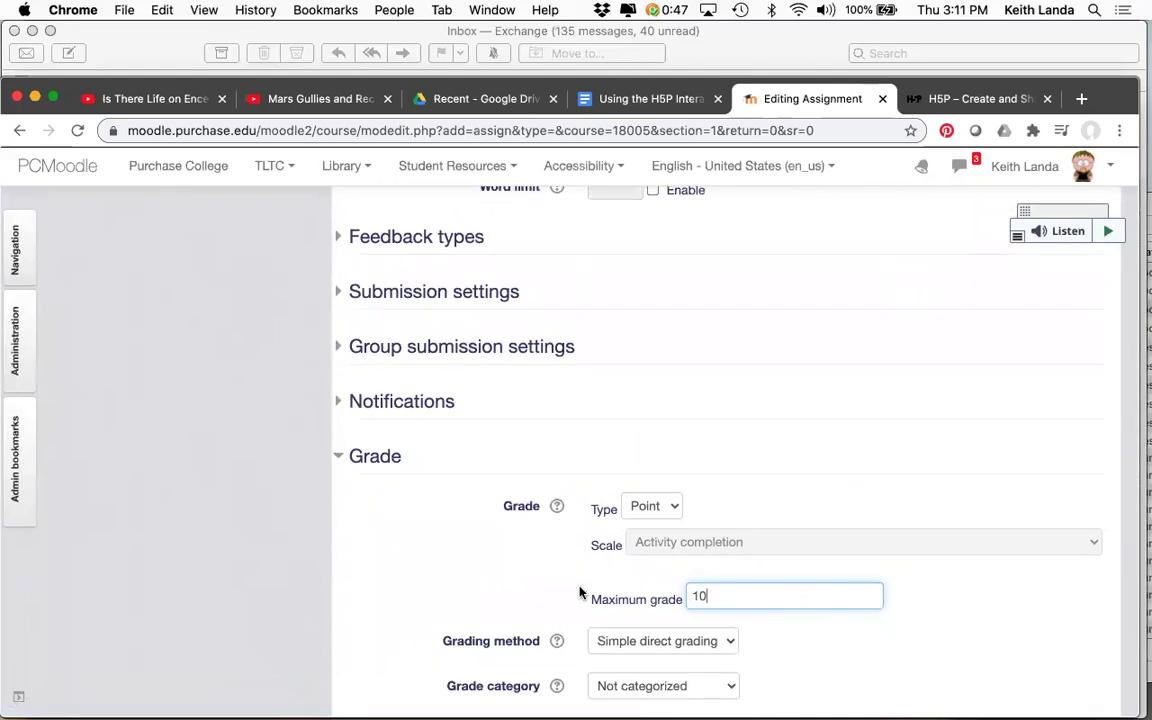
Save and display the assignment, then review its embedded video, prompt and grading summary
left_click(840, 513)
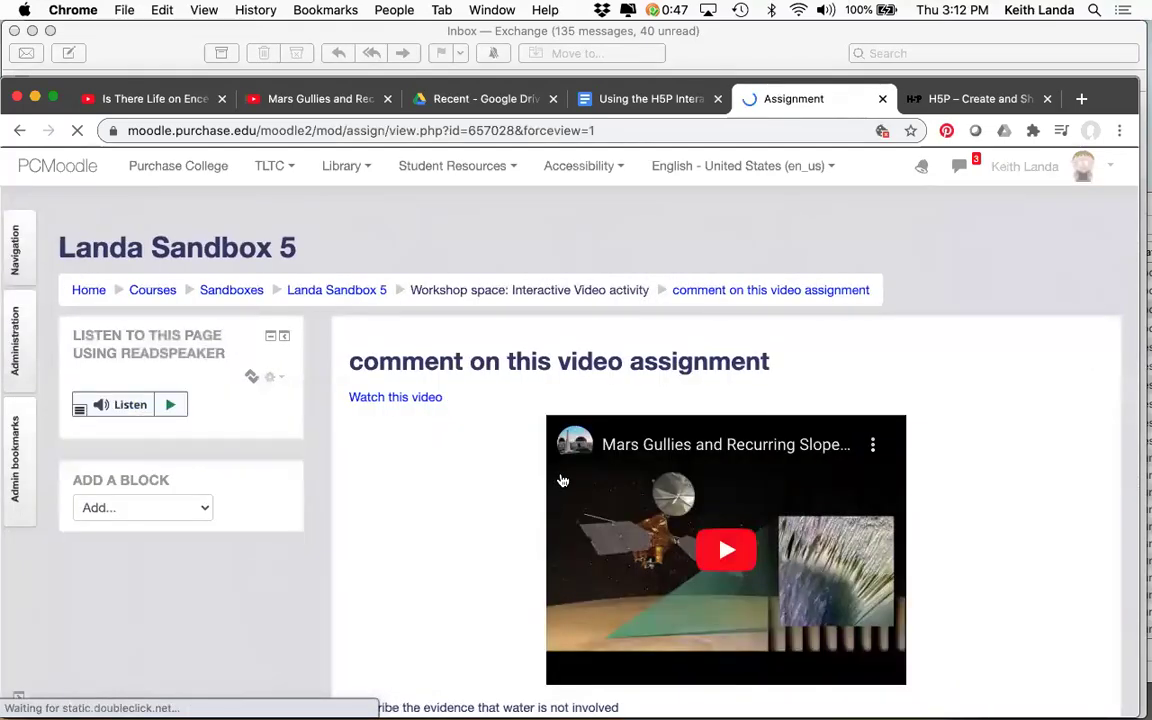
scroll(504, 543, "down", 5)
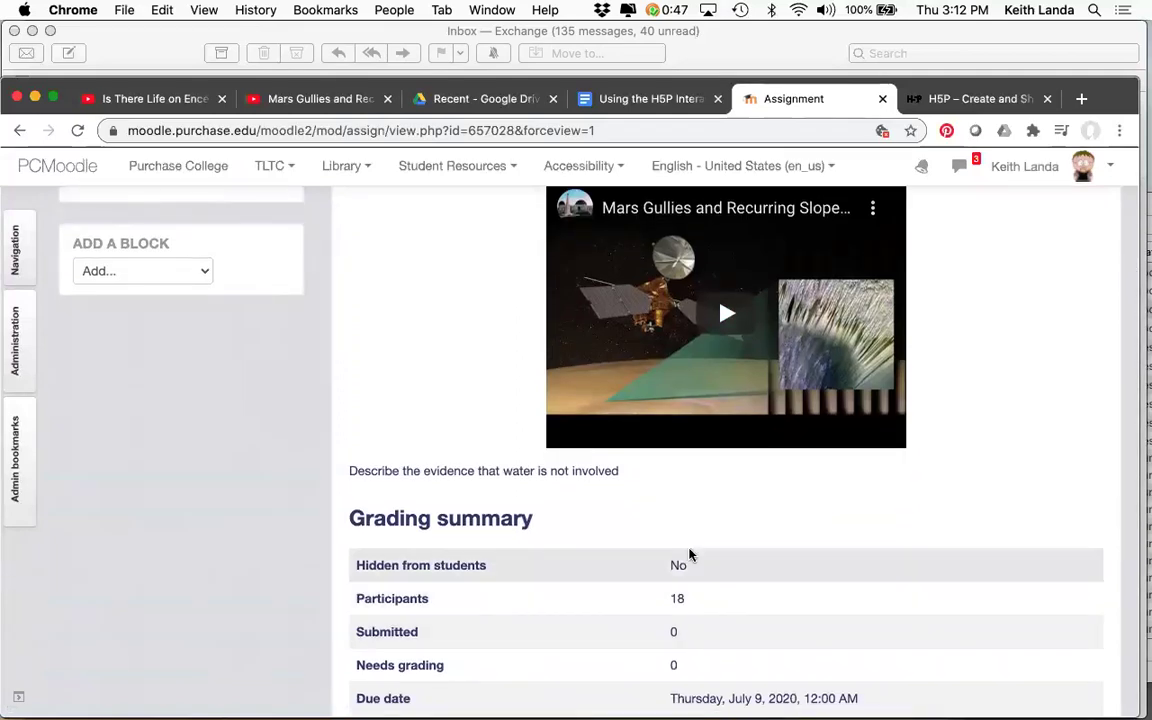
scroll(689, 553, "down", 3)
scroll(689, 553, "up", 2)
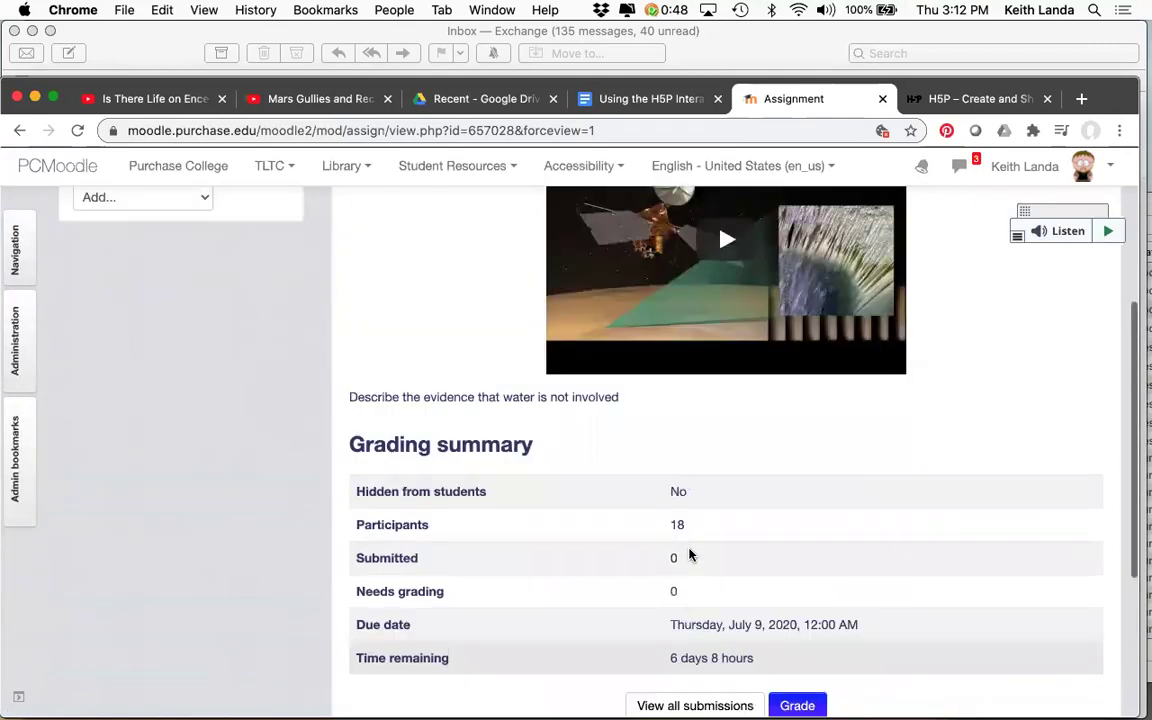
scroll(689, 553, "up", 5)
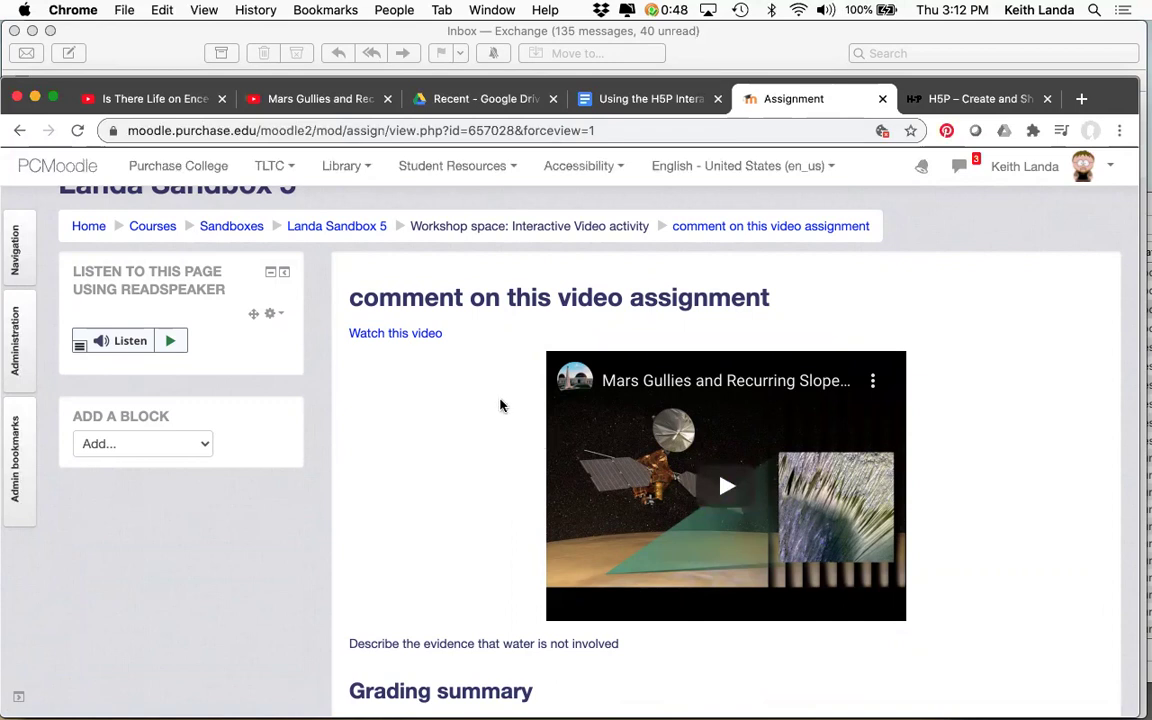
Return to the course page to view the Interactive Video activity section, then switch to the H5P workshop document in Google Docs
left_click(344, 232)
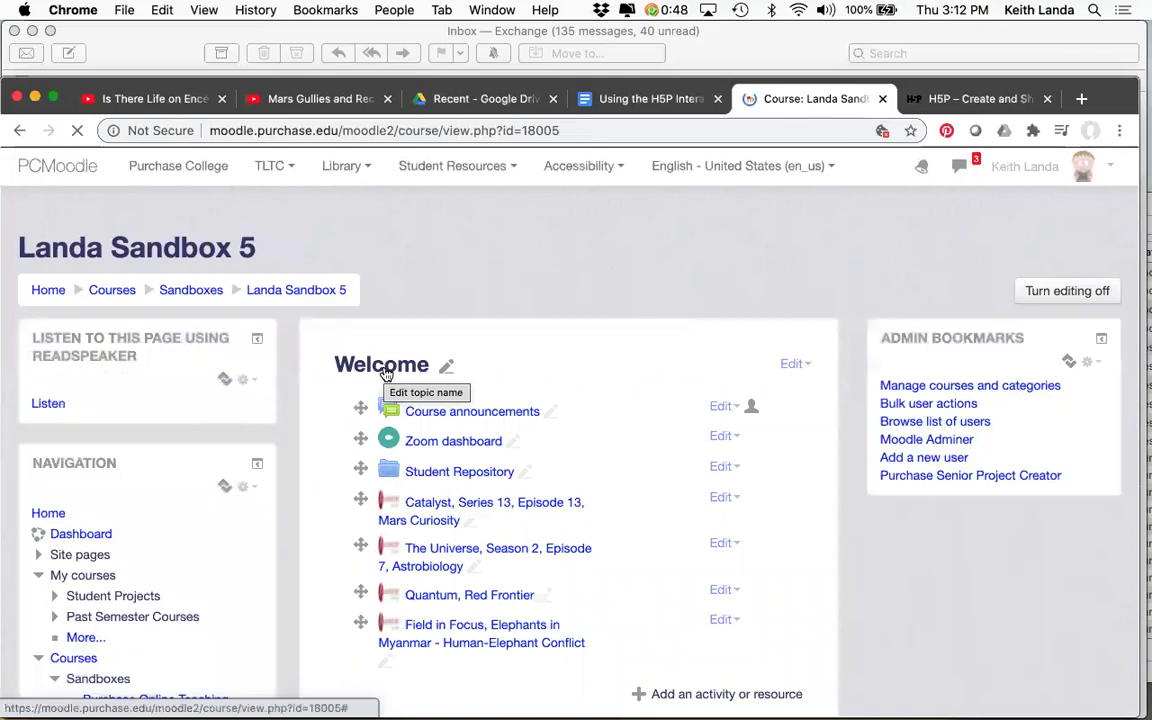
scroll(386, 374, "down", 5)
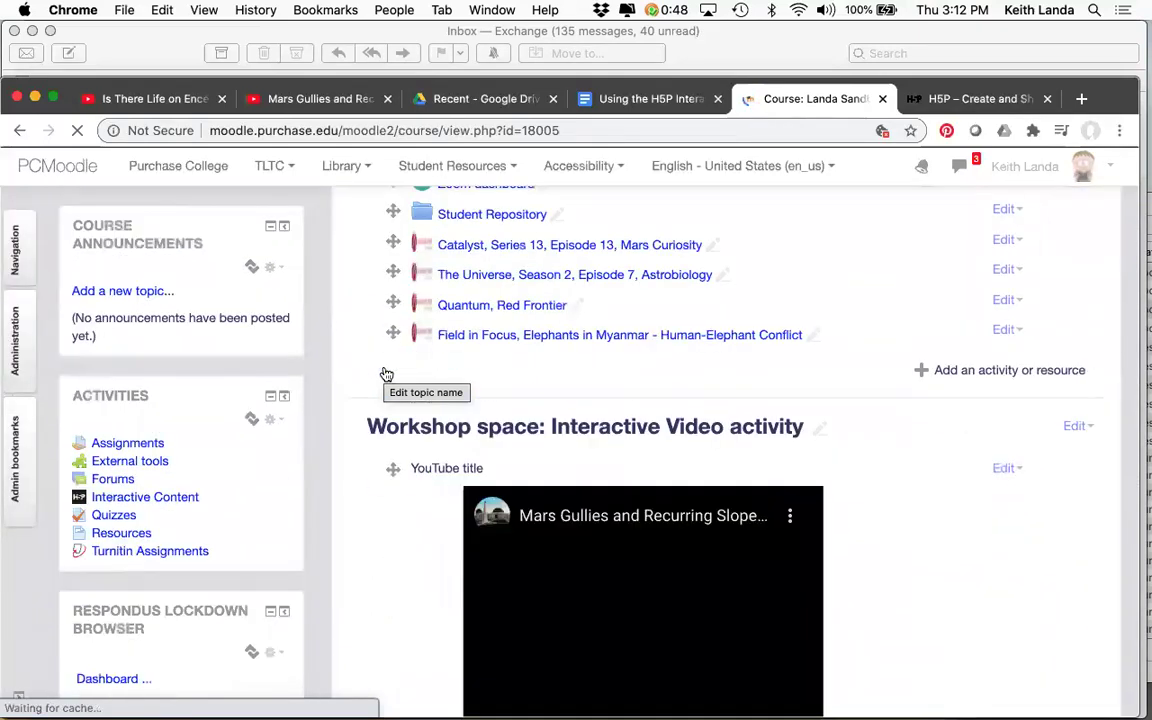
scroll(383, 430, "down", 3)
scroll(386, 465, "down", 1)
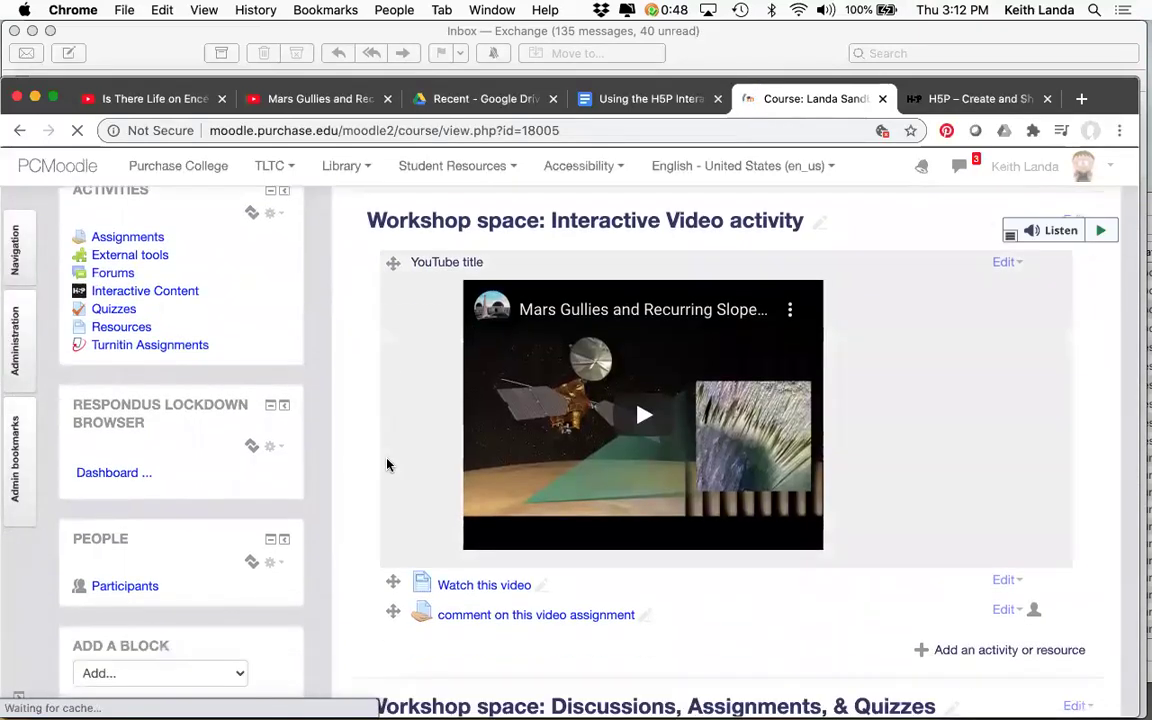
scroll(386, 465, "down", 2)
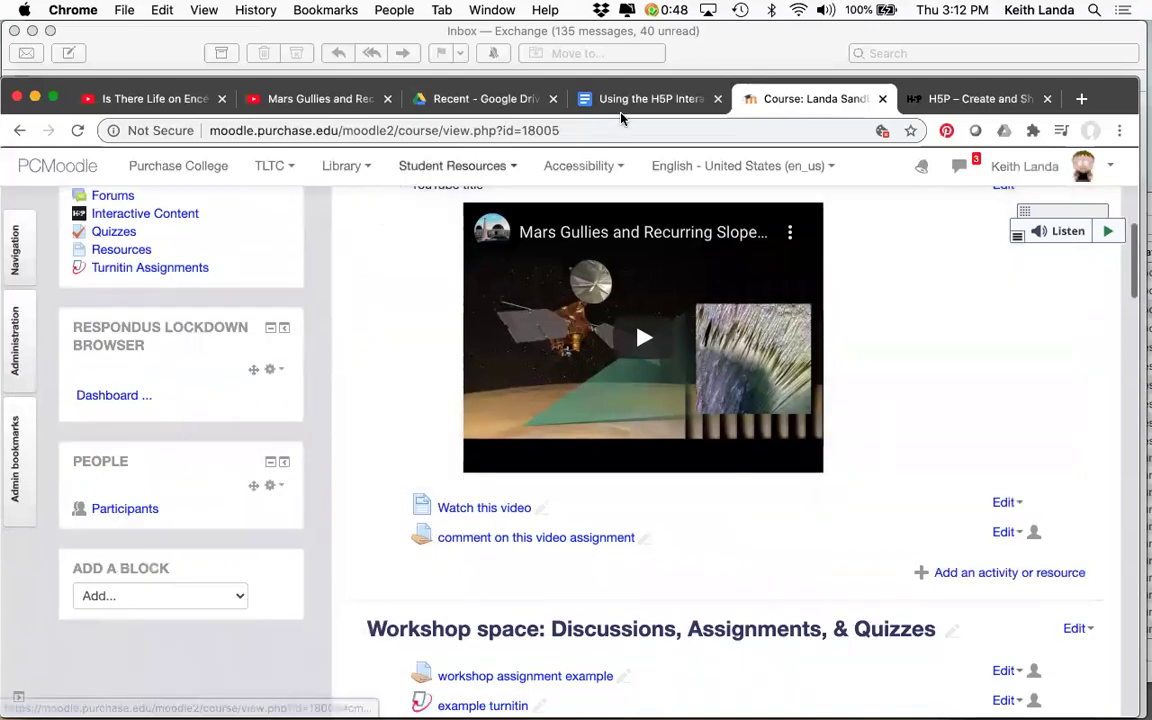
left_click(641, 104)
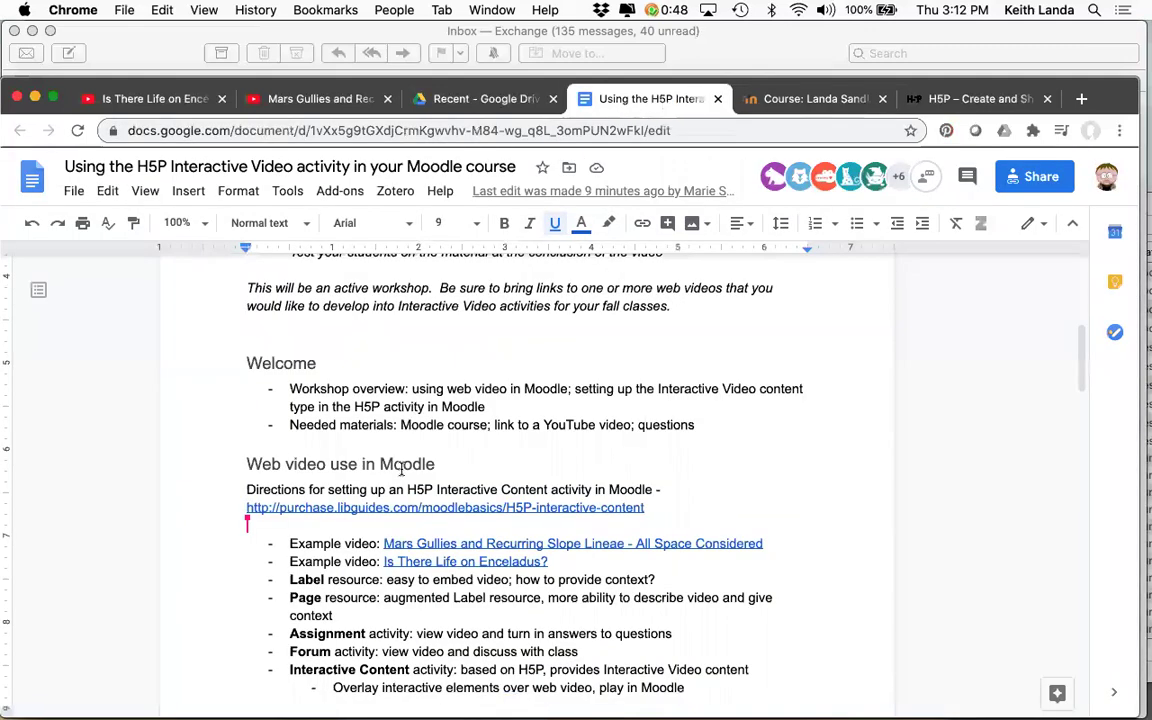
Review the workshop document's notes on web video use in Moodle and the "What is H5P?" section
scroll(403, 471, "down", 1)
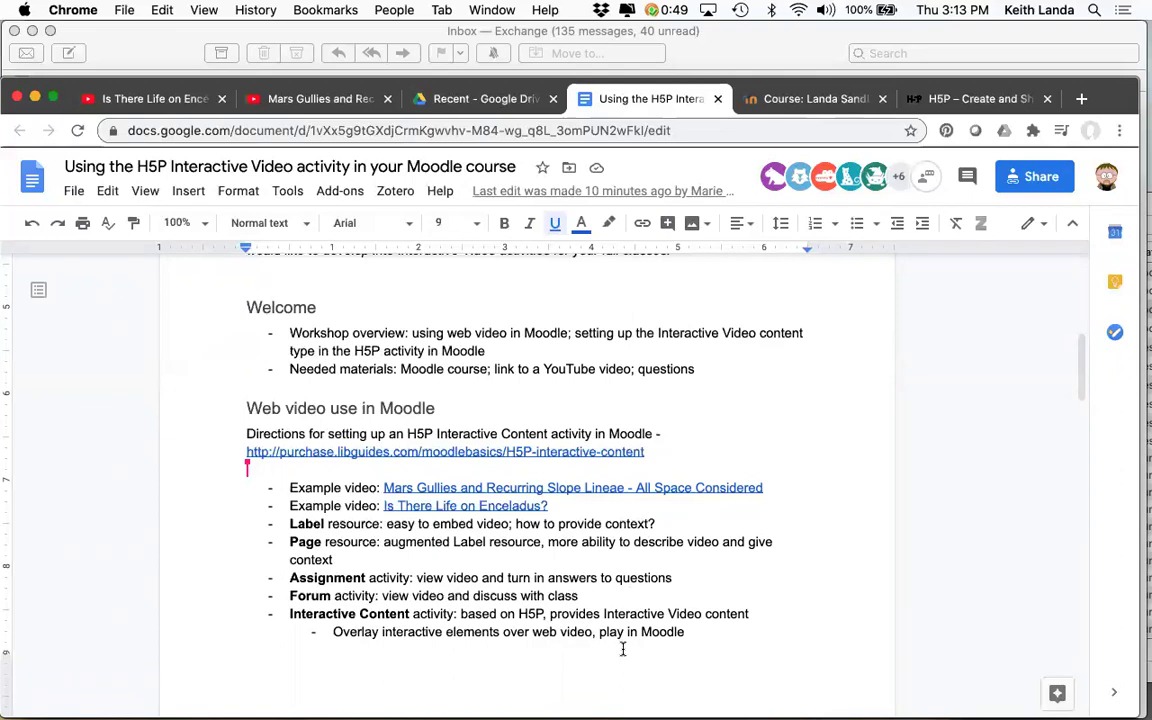
scroll(626, 643, "down", 1)
scroll(626, 643, "down", 1)
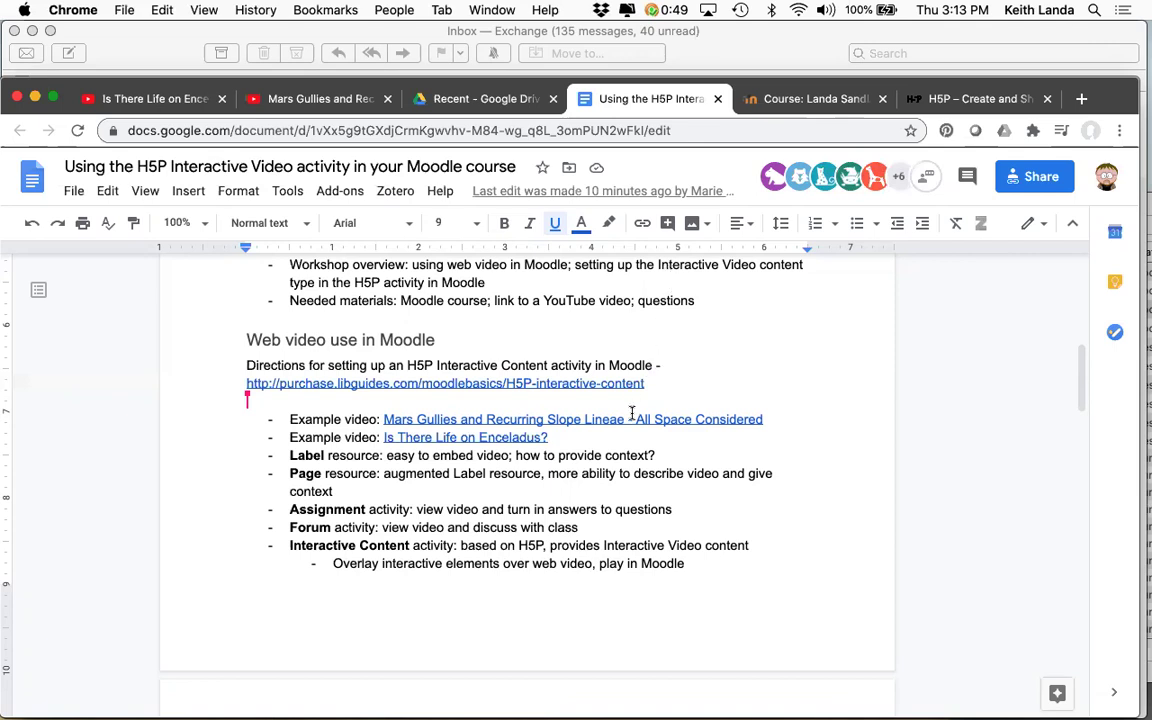
scroll(632, 410, "down", 10)
scroll(632, 413, "down", 5)
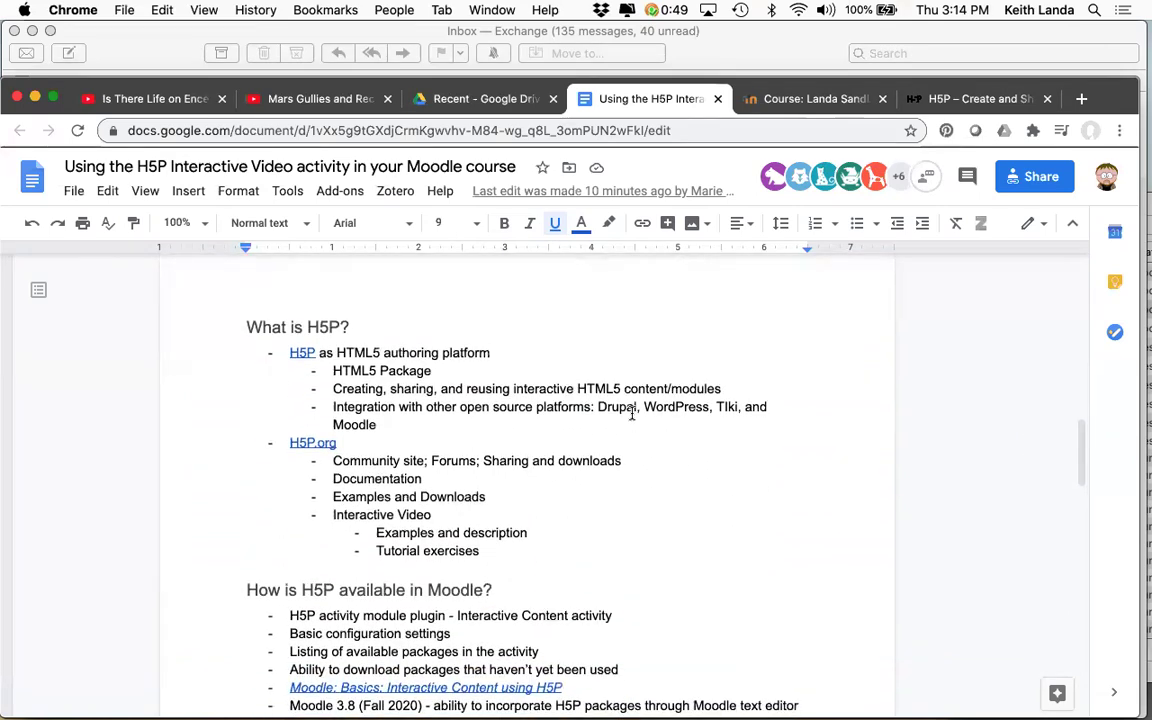
scroll(632, 413, "down", 1)
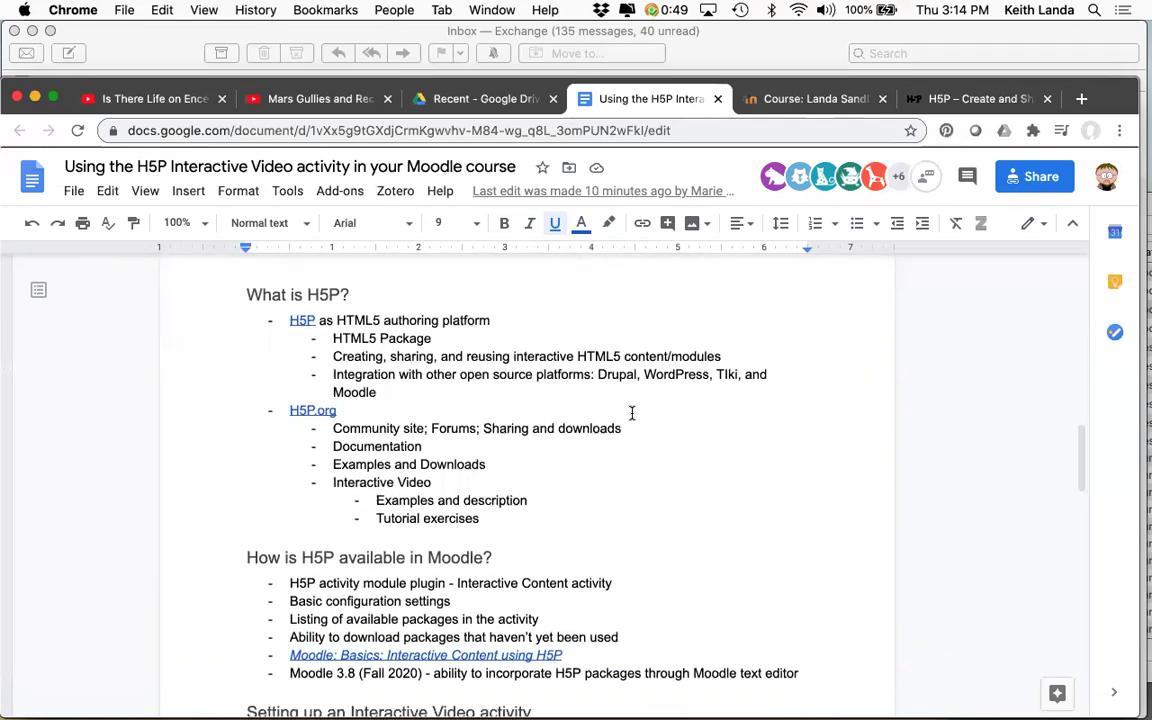
scroll(632, 413, "down", 1)
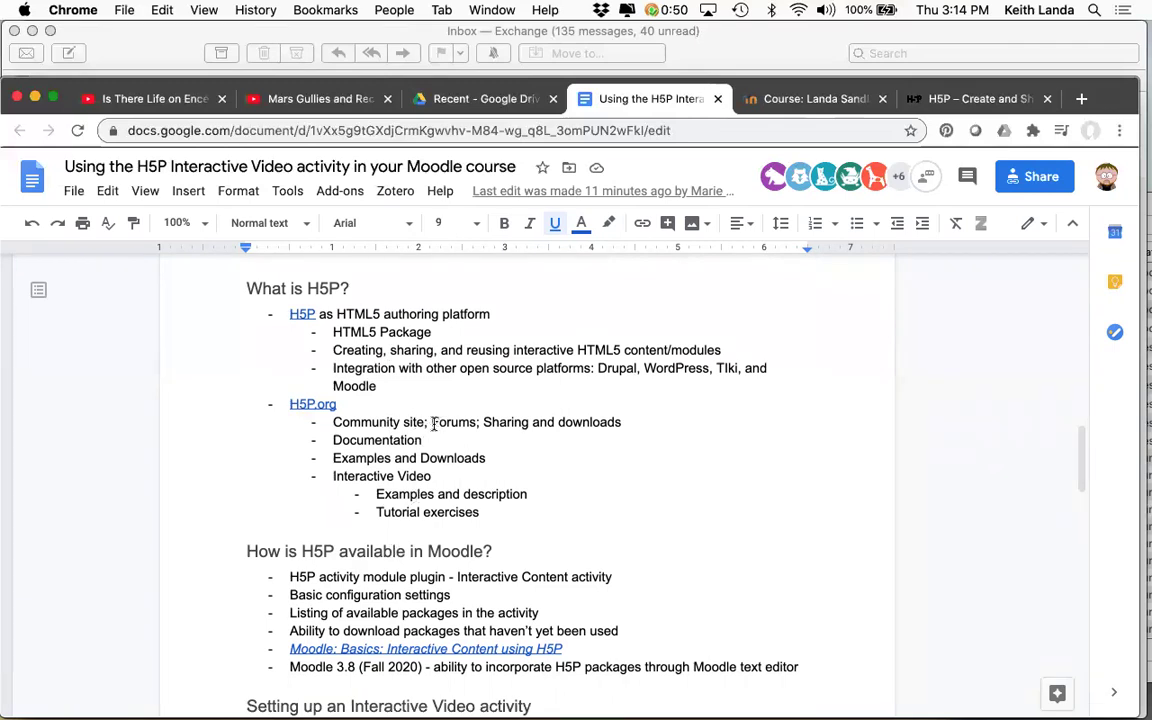
Open the linked H5P.org site and browse the content types under Examples & downloads
left_click(309, 404)
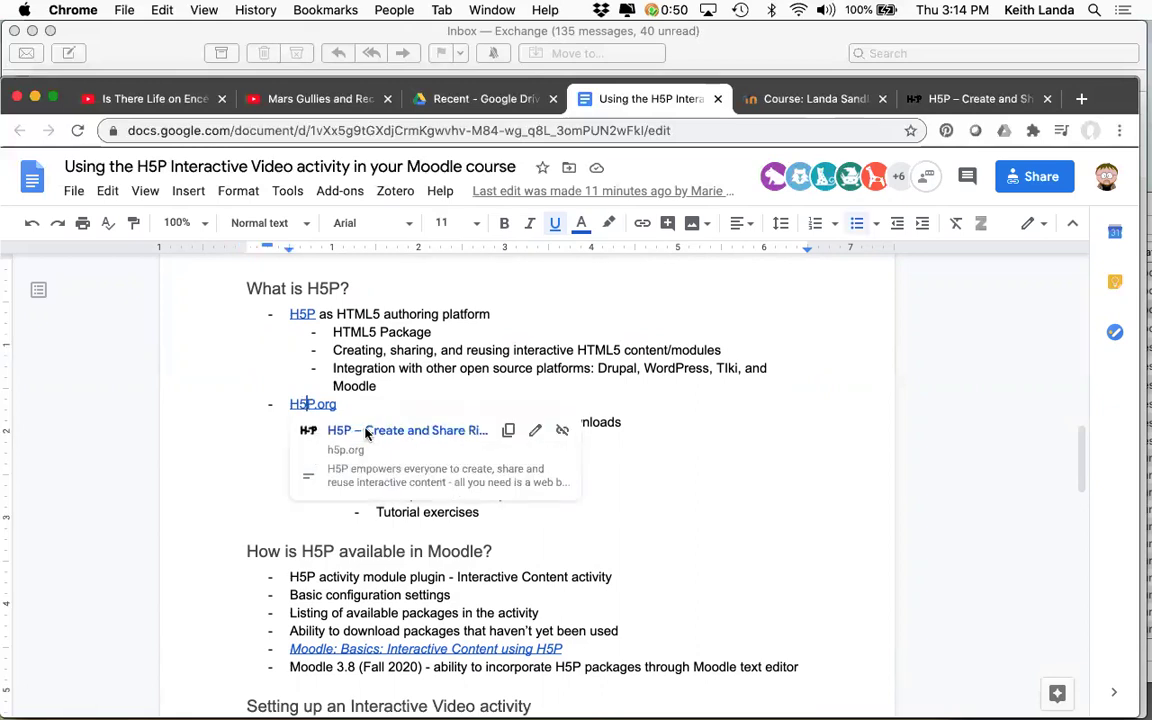
left_click(367, 432)
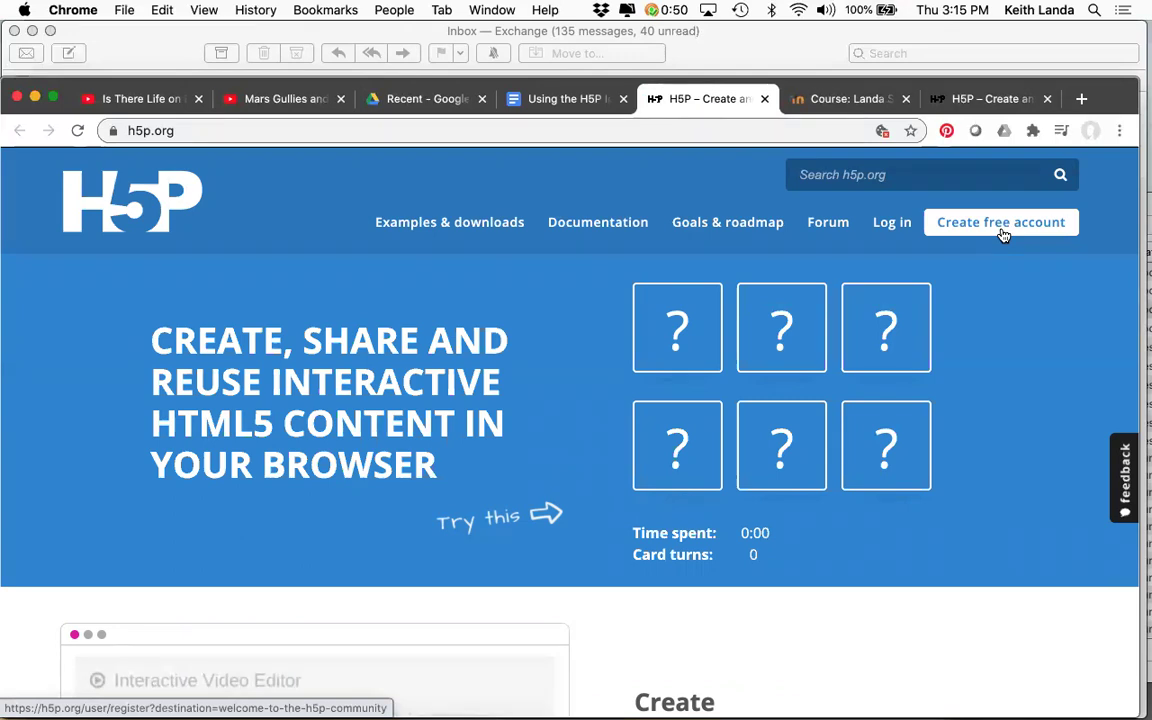
left_click(466, 228)
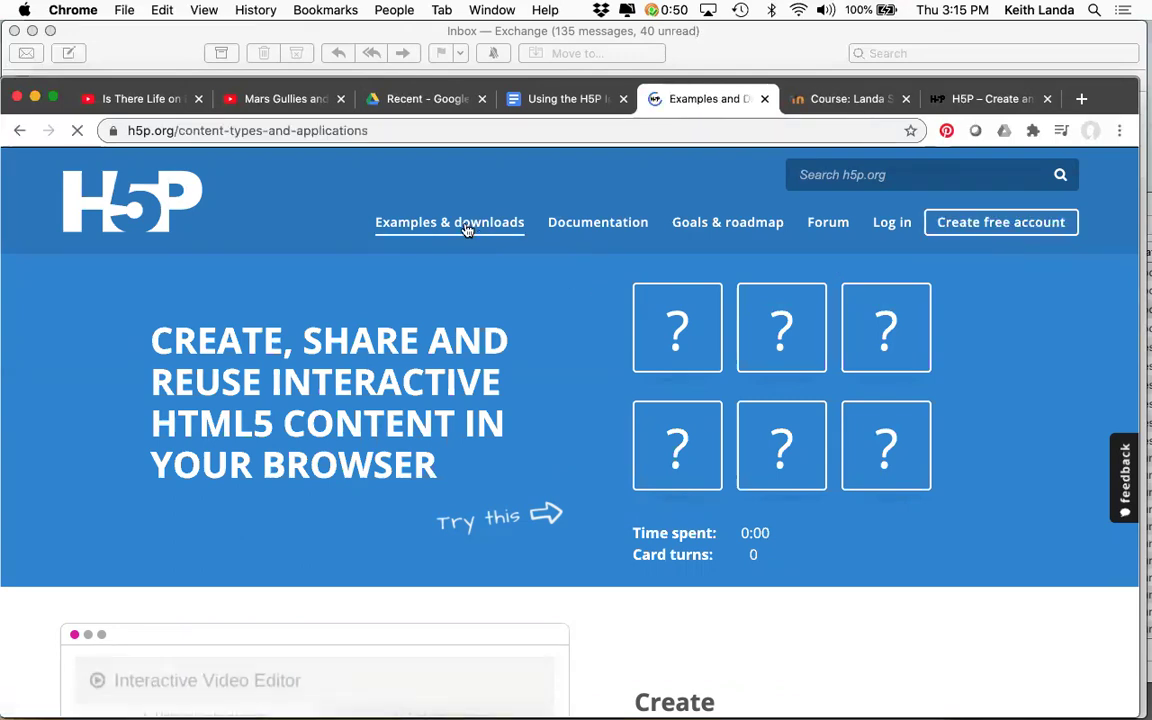
scroll(515, 368, "down", 5)
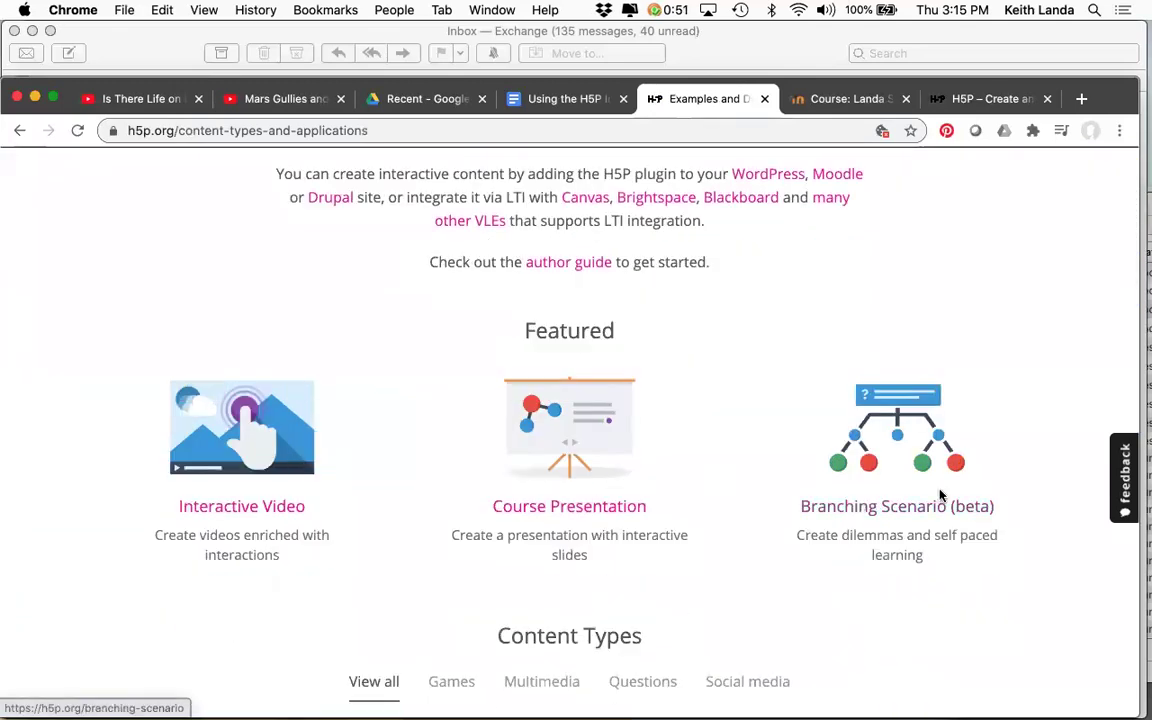
scroll(680, 484, "down", 5)
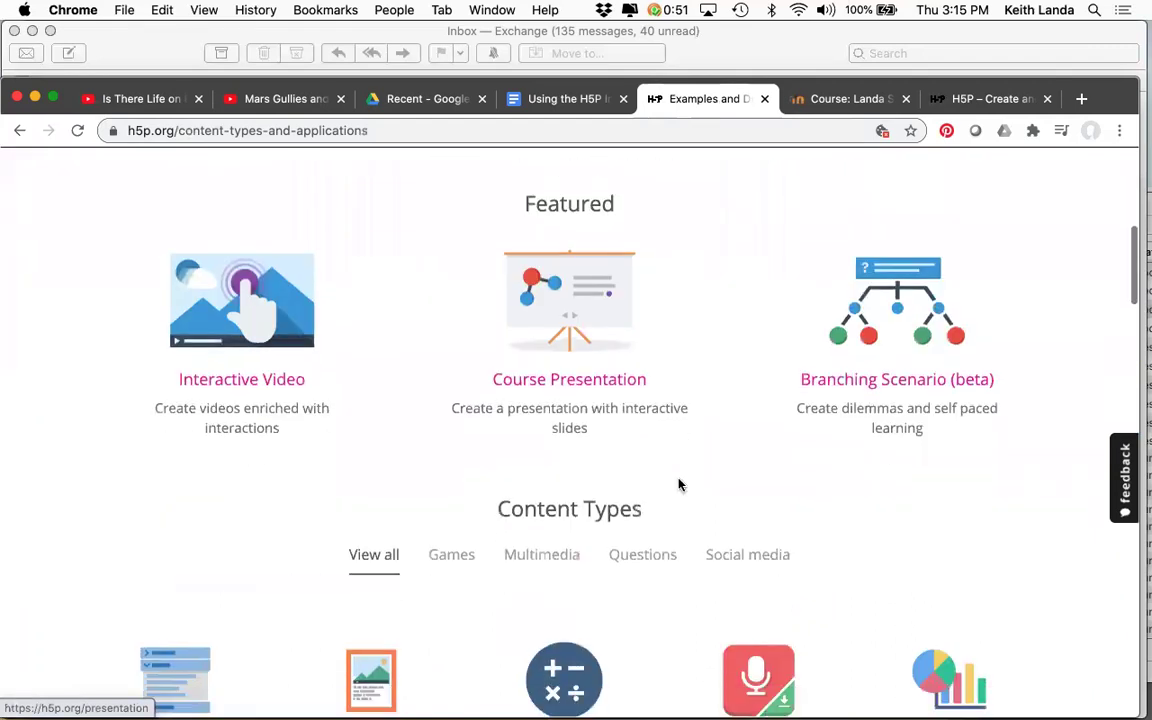
scroll(679, 485, "down", 6)
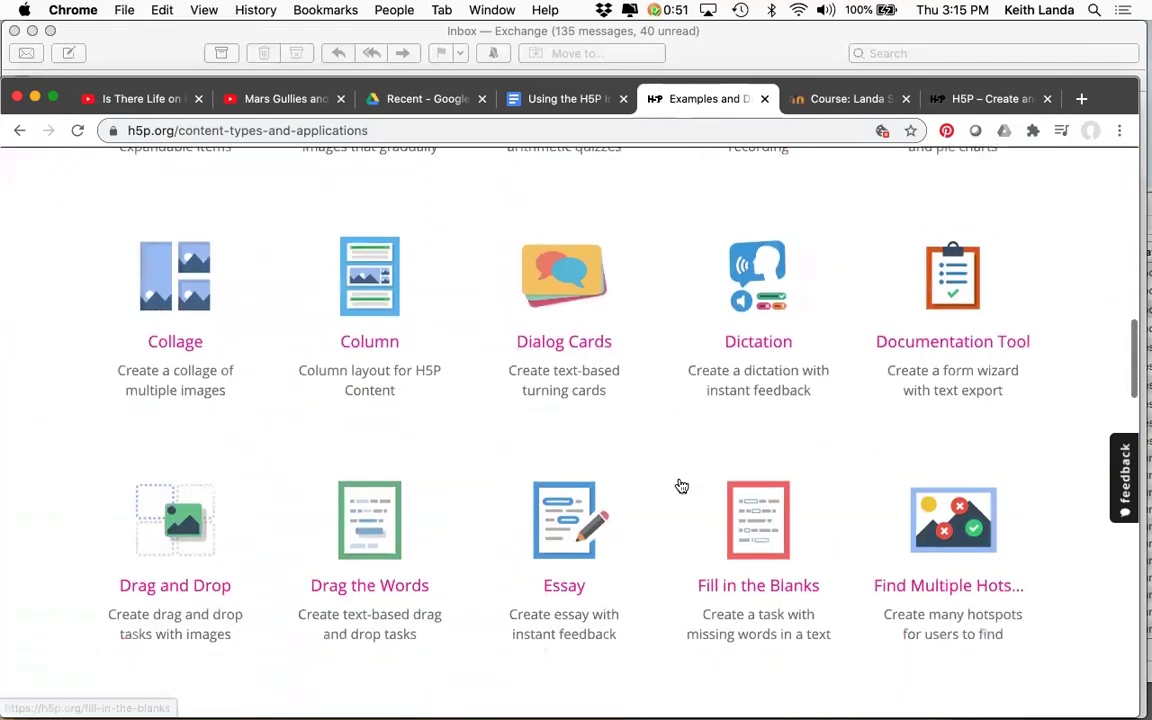
scroll(679, 485, "down", 3)
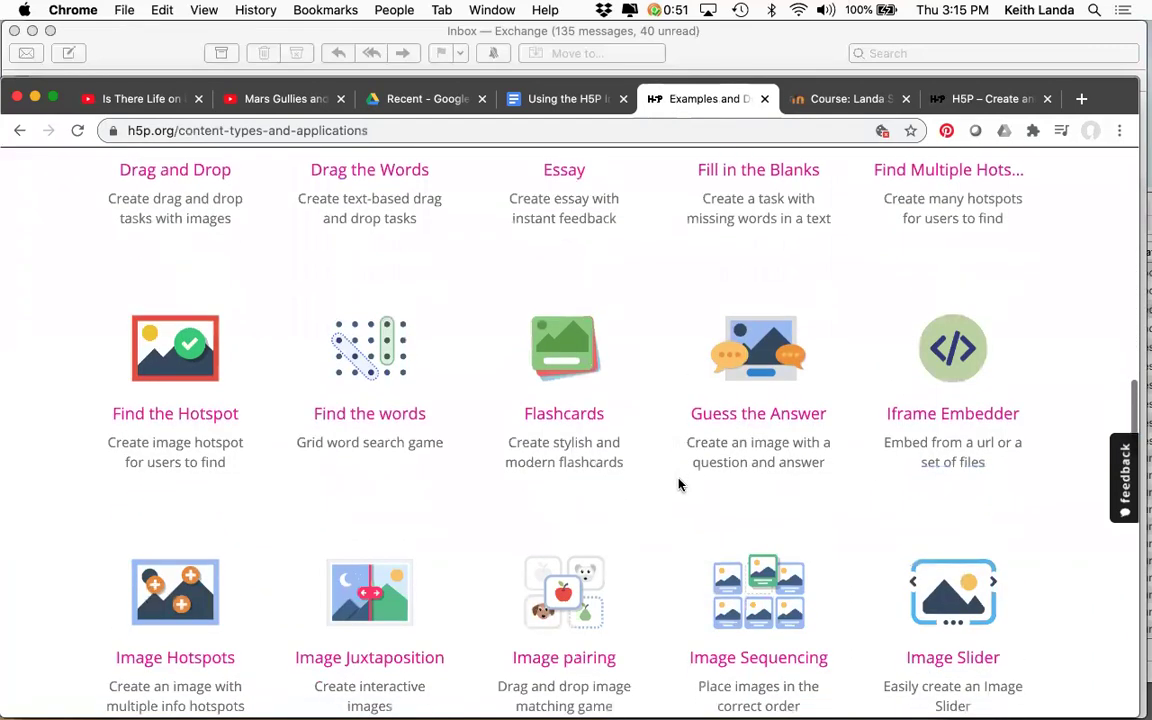
scroll(679, 485, "down", 1)
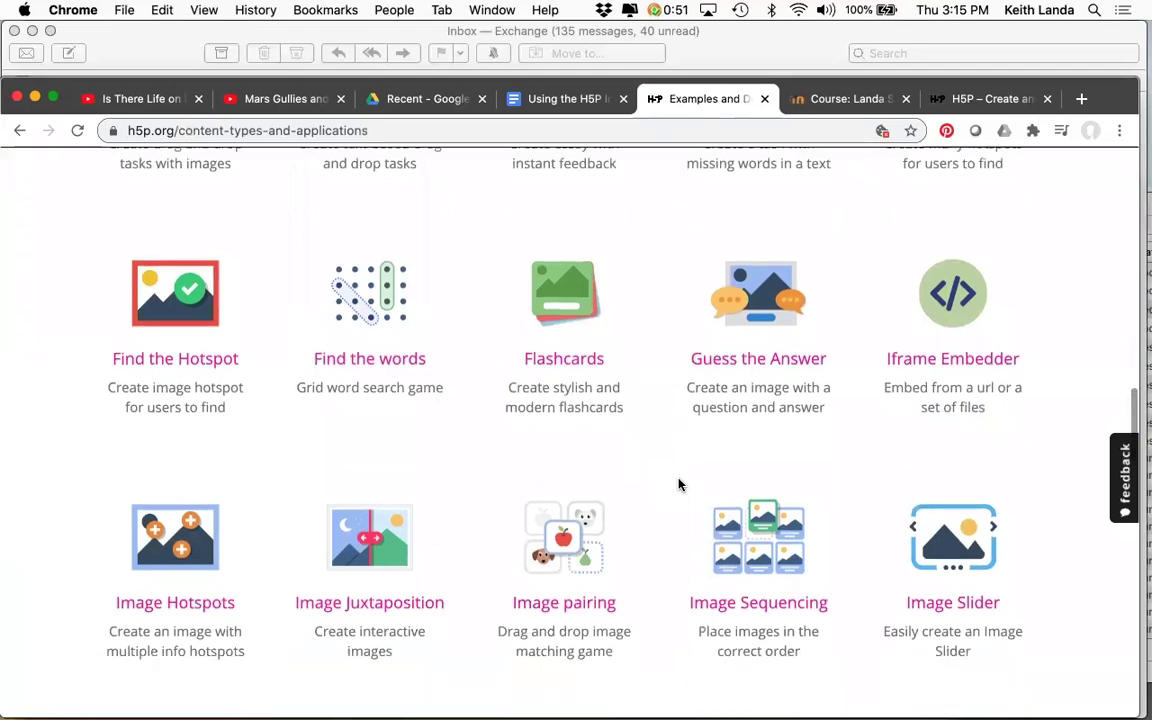
scroll(680, 486, "down", 2)
scroll(681, 486, "down", 1)
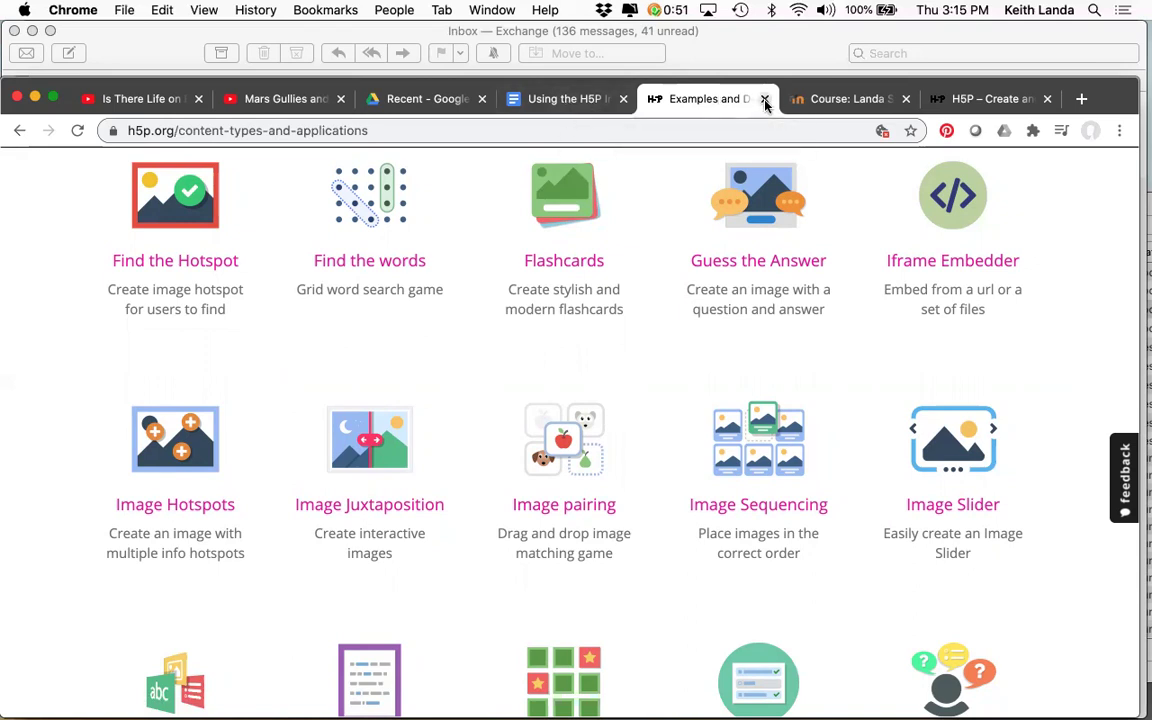
Open the featured Interactive Video content type and examine its Smoothie example
scroll(600, 303, "up", 10)
scroll(600, 310, "up", 3)
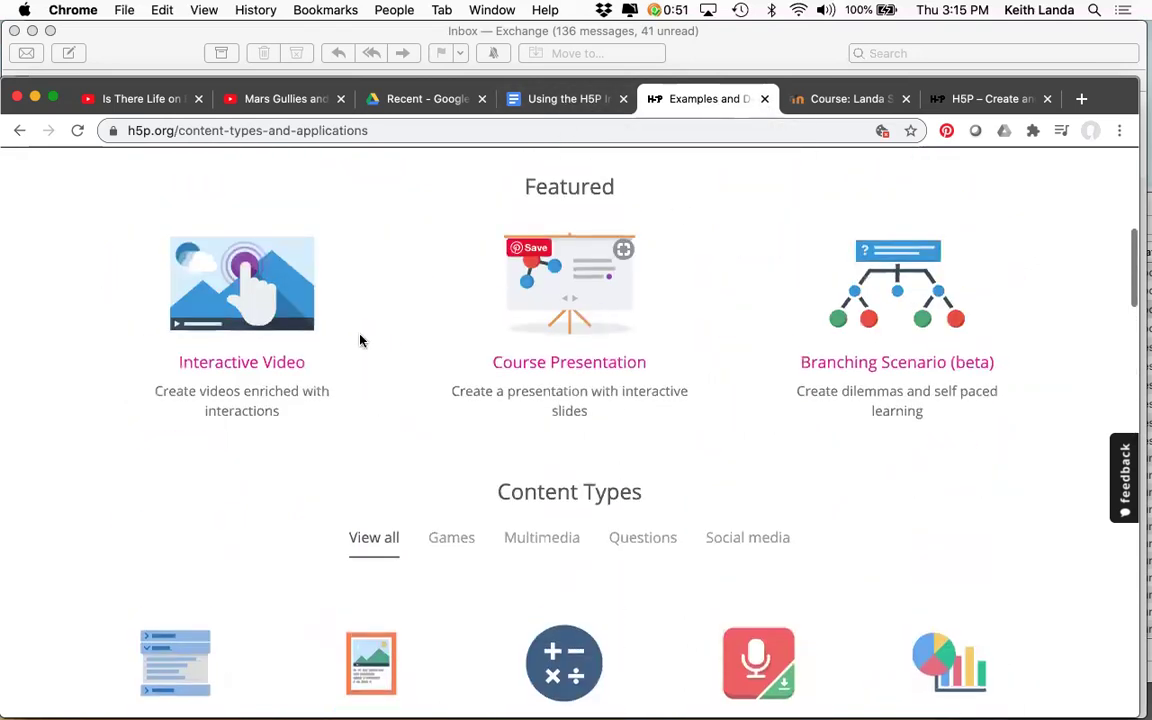
left_click(261, 370)
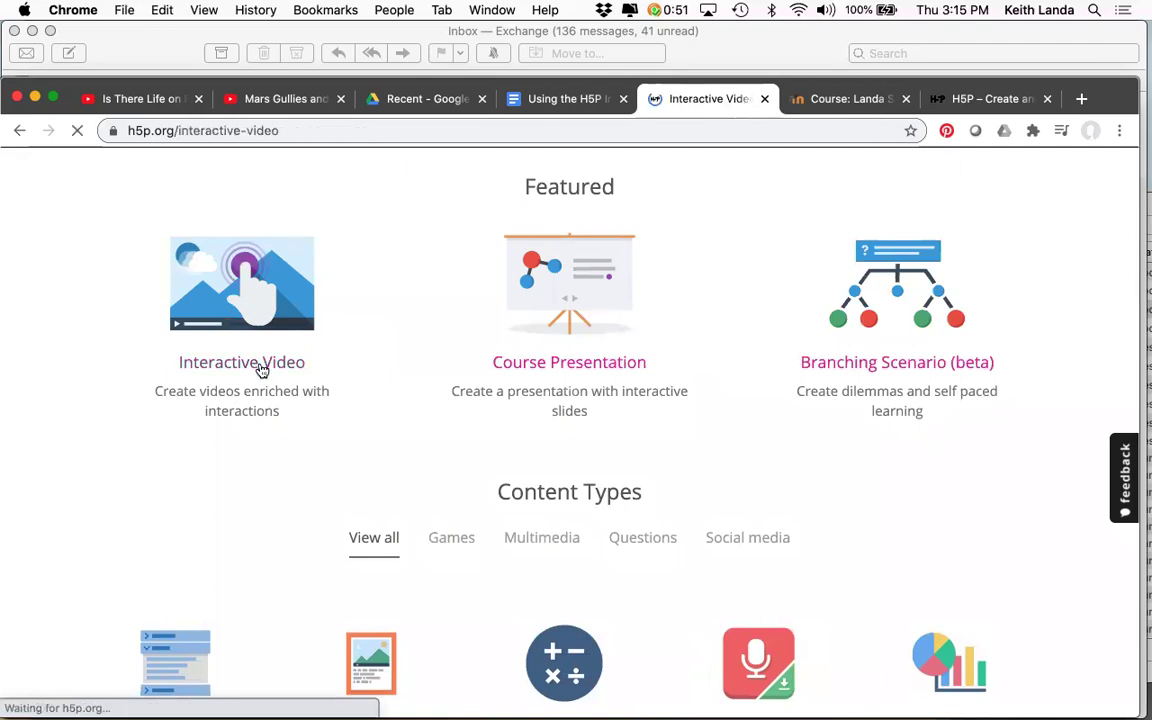
scroll(455, 490, "down", 10)
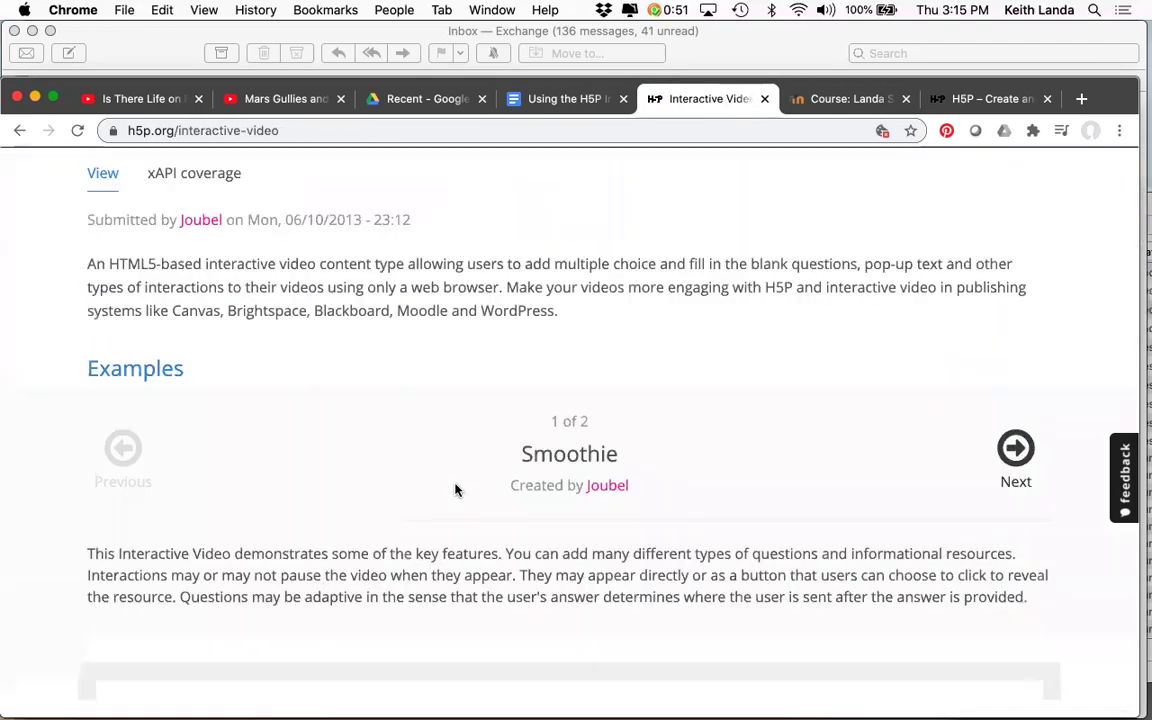
scroll(455, 490, "down", 5)
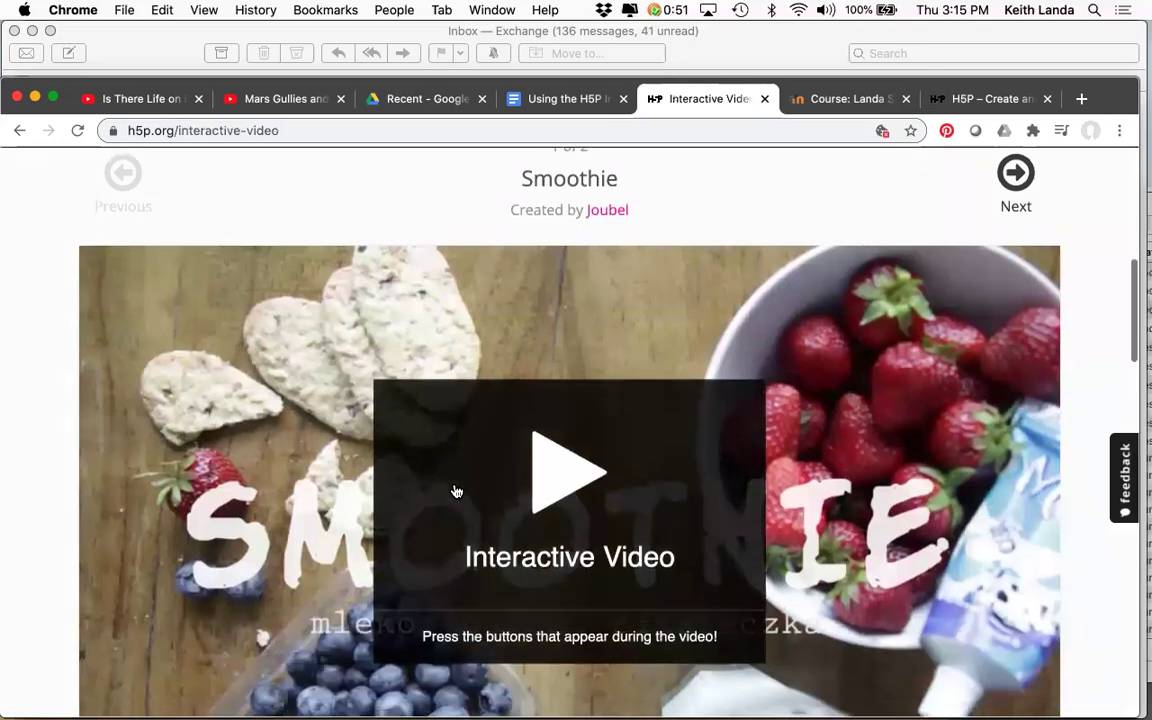
scroll(455, 488, "down", 3)
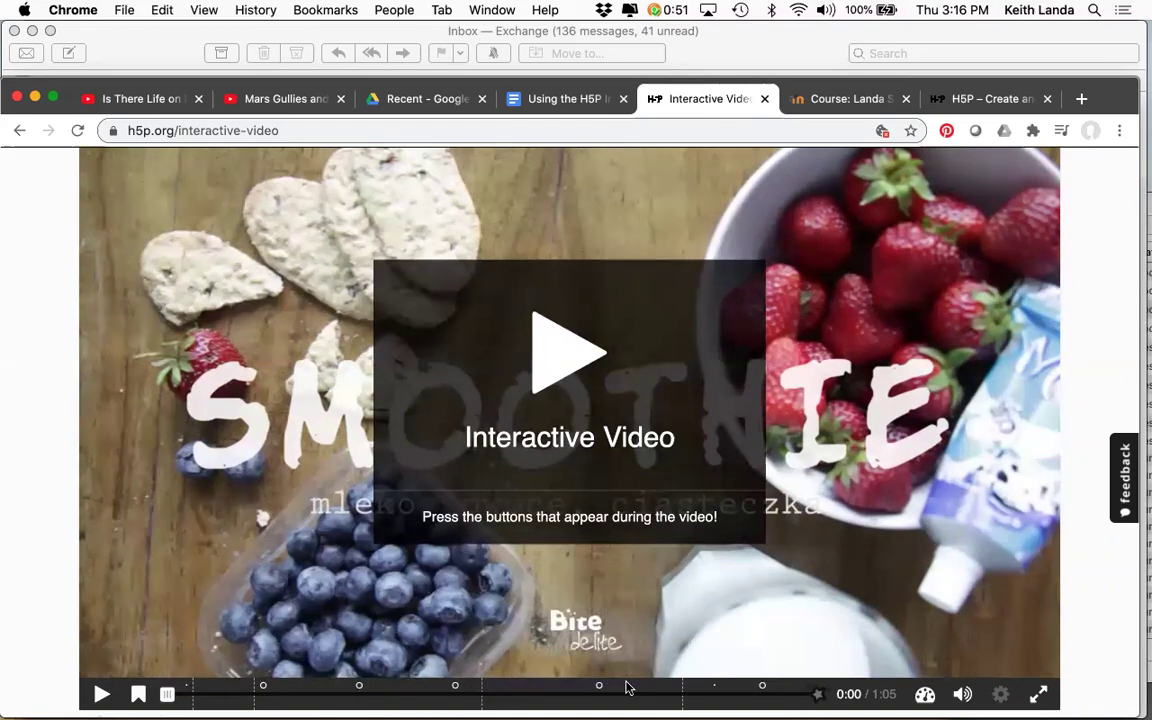
Show the second Interactive Video example, Video Based Game, and view its video
scroll(850, 600, "up", 5)
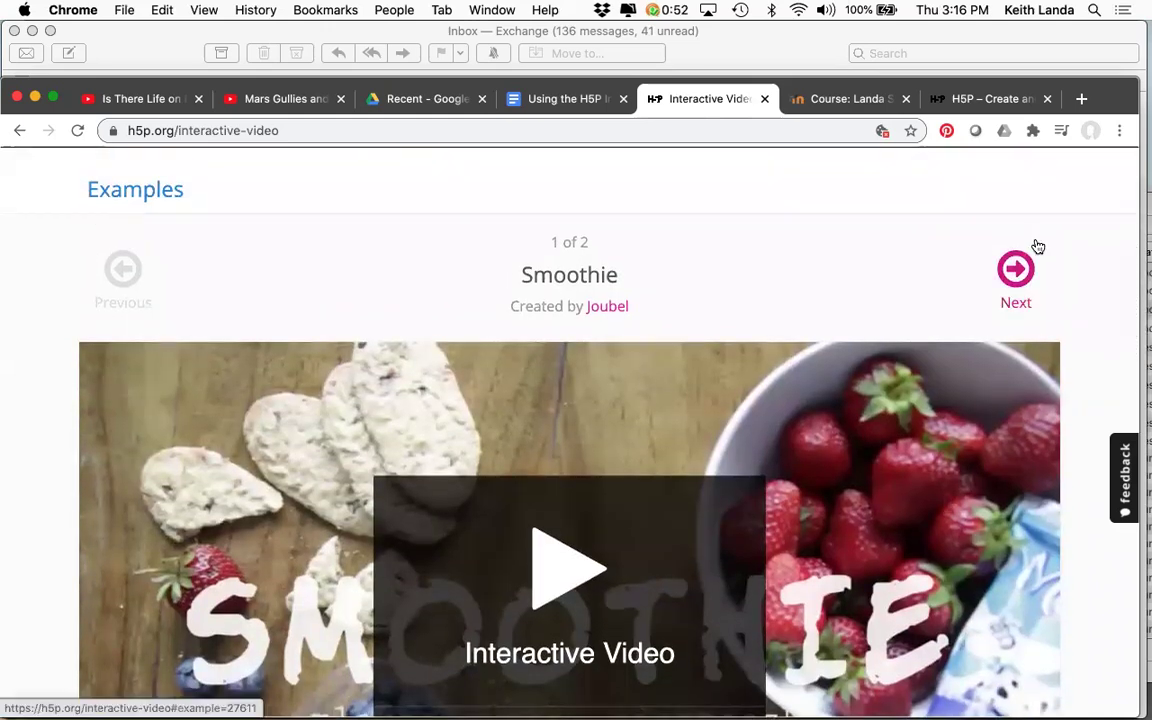
left_click(1016, 268)
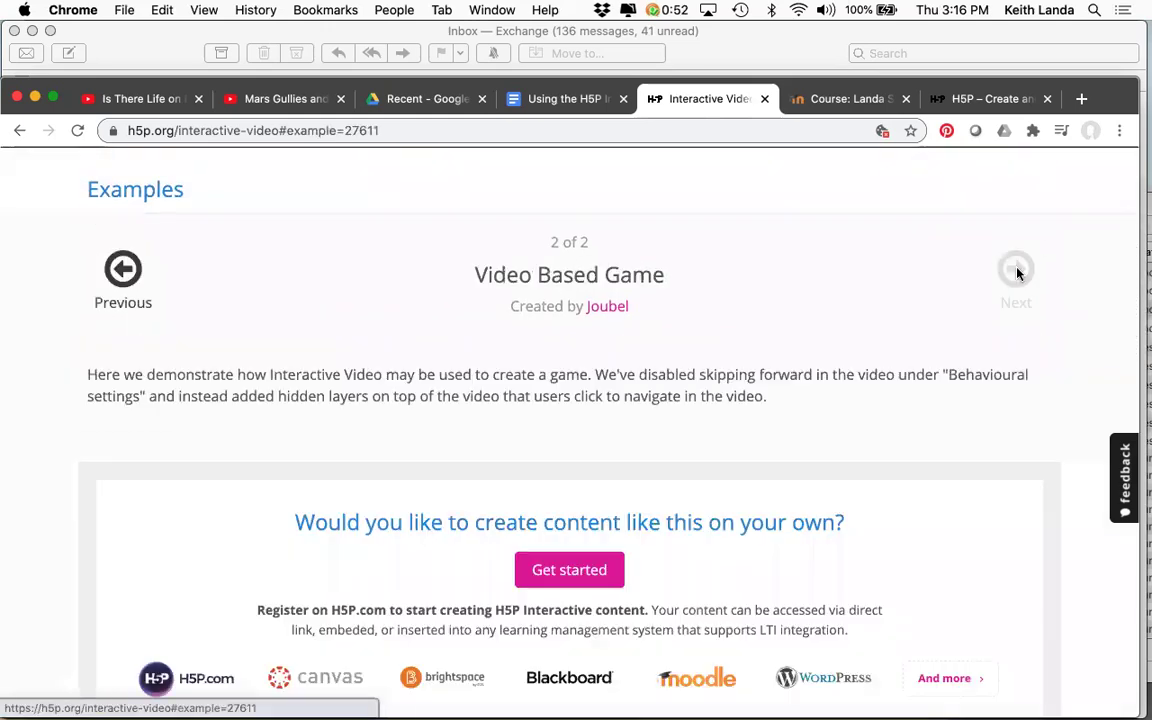
scroll(909, 373, "down", 3)
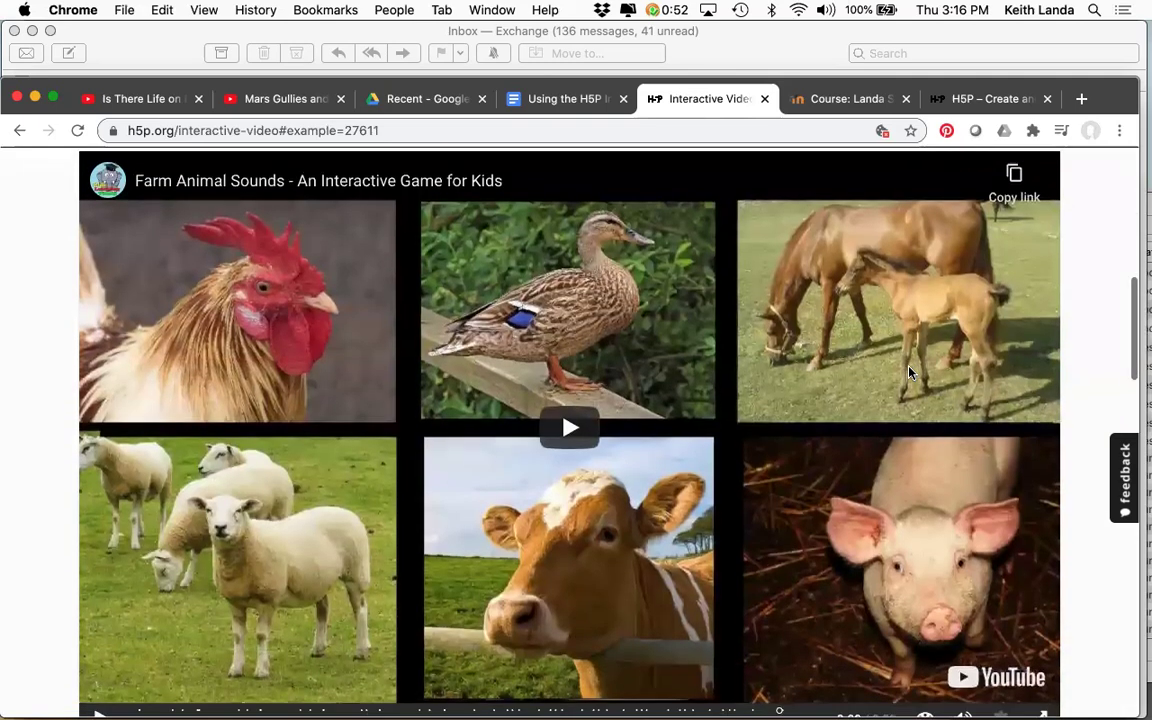
Open the tutorial linked in the Interactive Video description and read its example, usage advice and first two steps
scroll(909, 373, "down", 10)
scroll(533, 398, "down", 2)
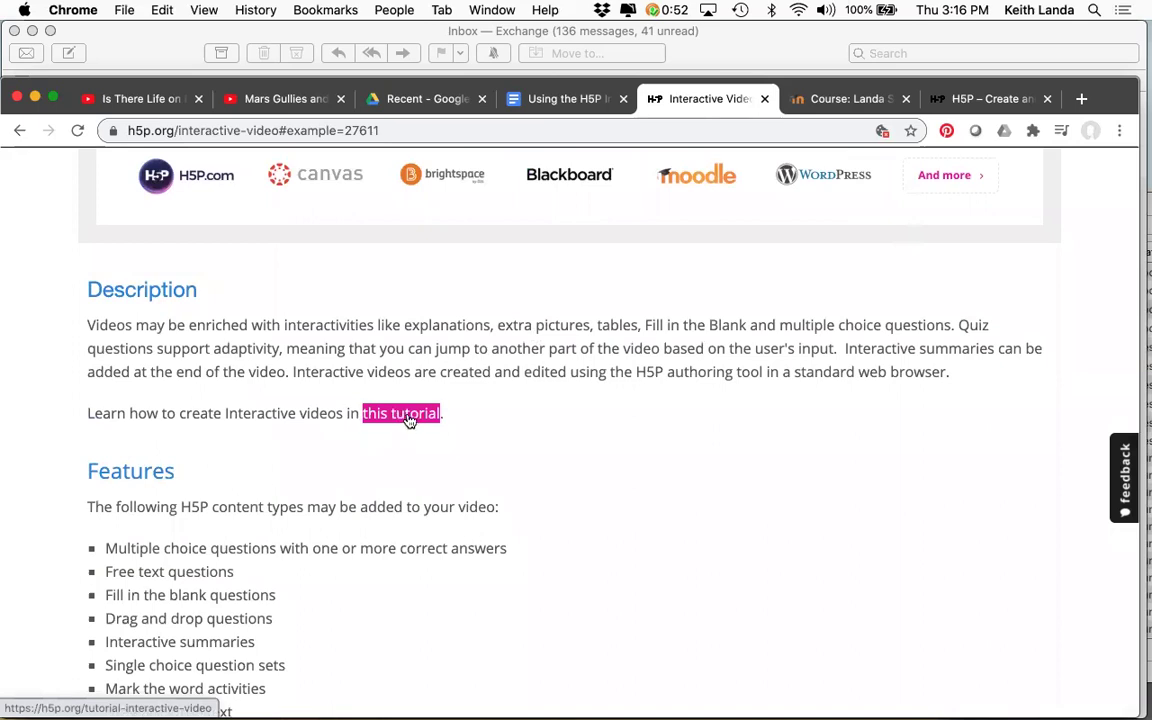
left_click(409, 420)
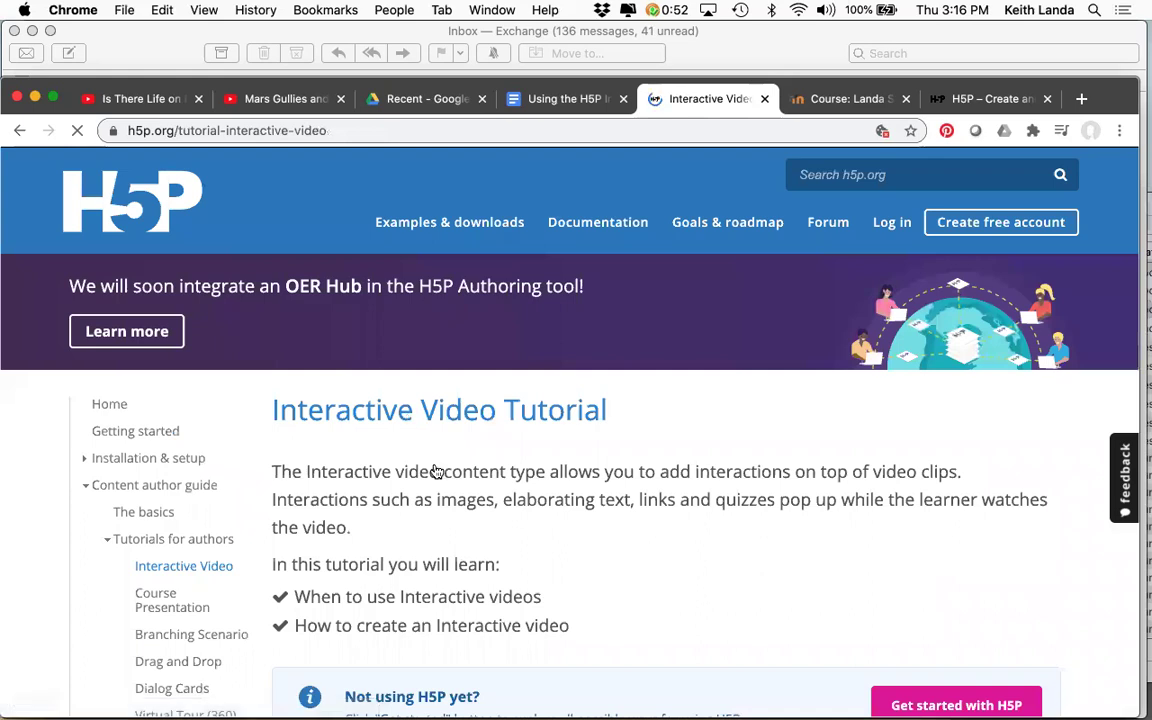
scroll(437, 470, "down", 10)
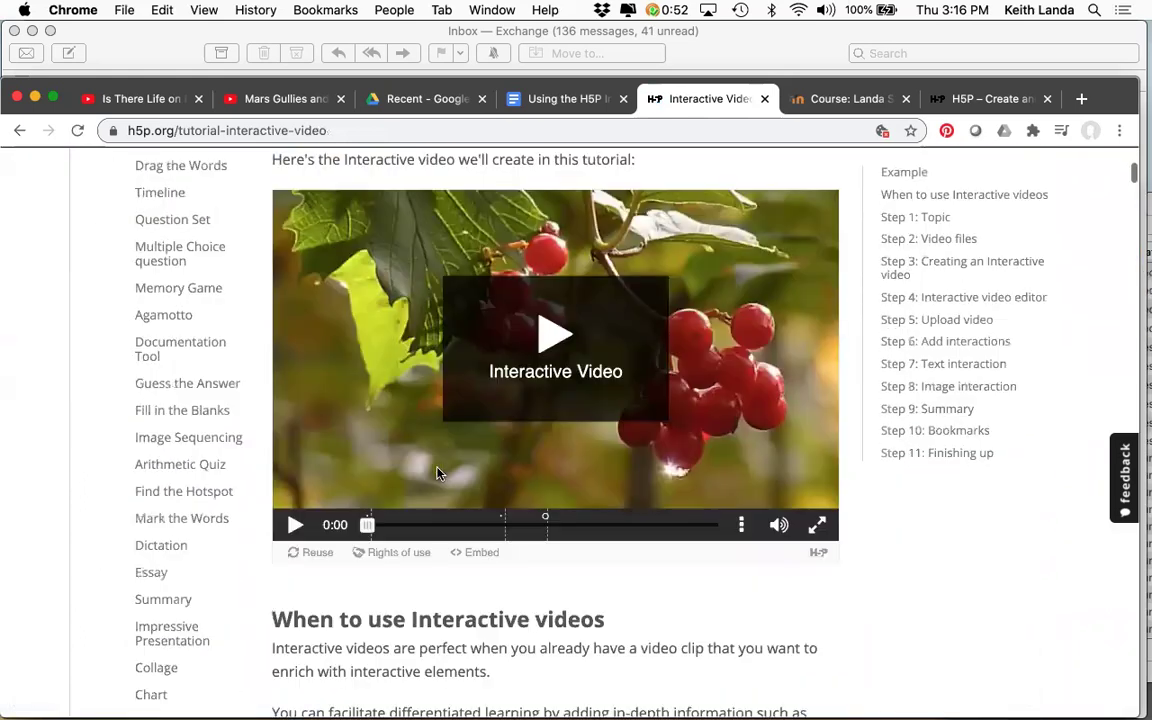
scroll(437, 470, "down", 10)
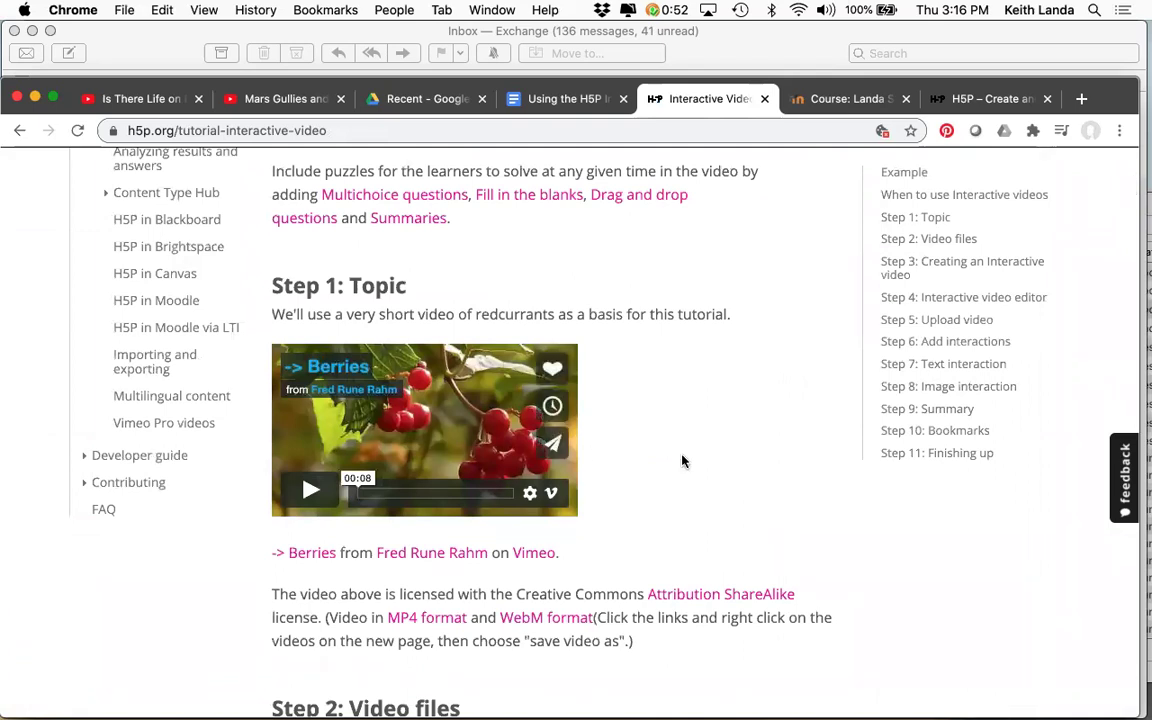
scroll(682, 461, "up", 2)
scroll(682, 461, "up", 2)
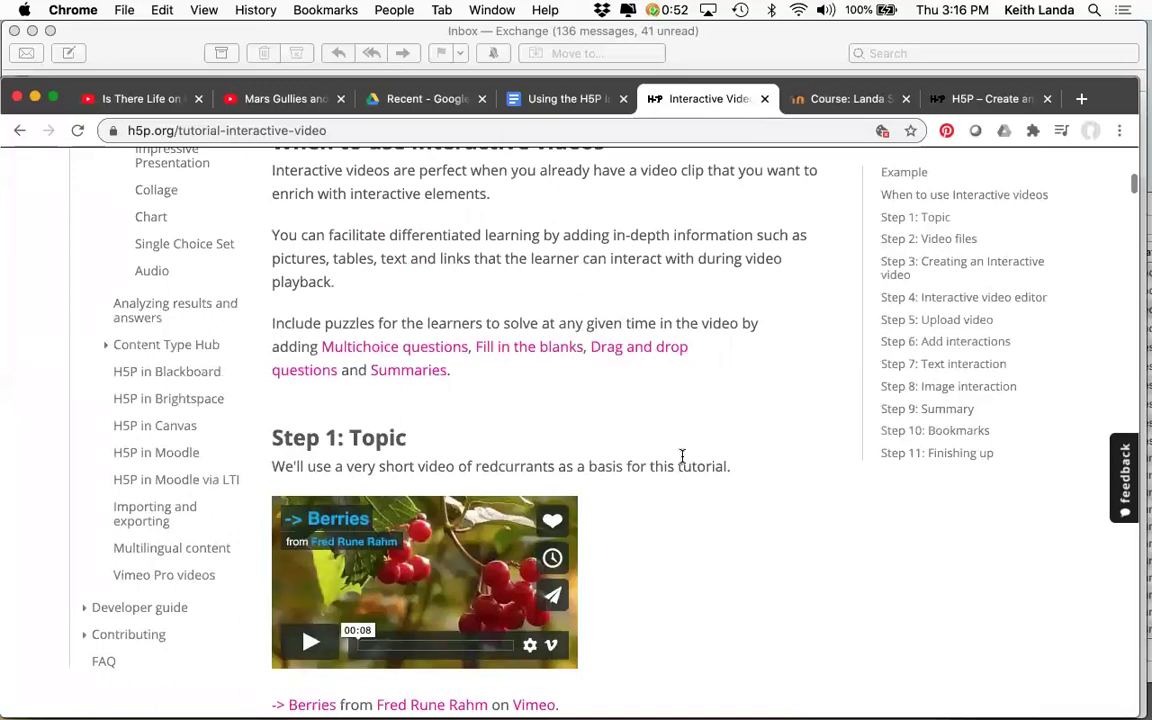
scroll(682, 456, "up", 2)
scroll(682, 456, "down", 2)
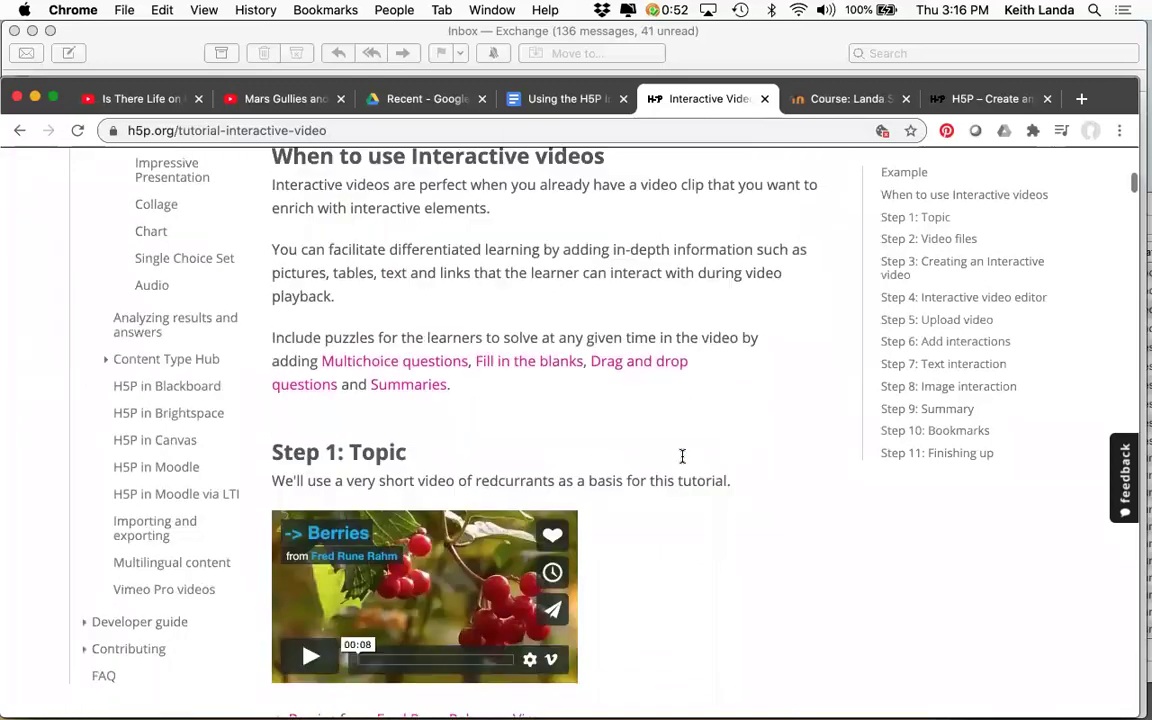
scroll(682, 456, "down", 5)
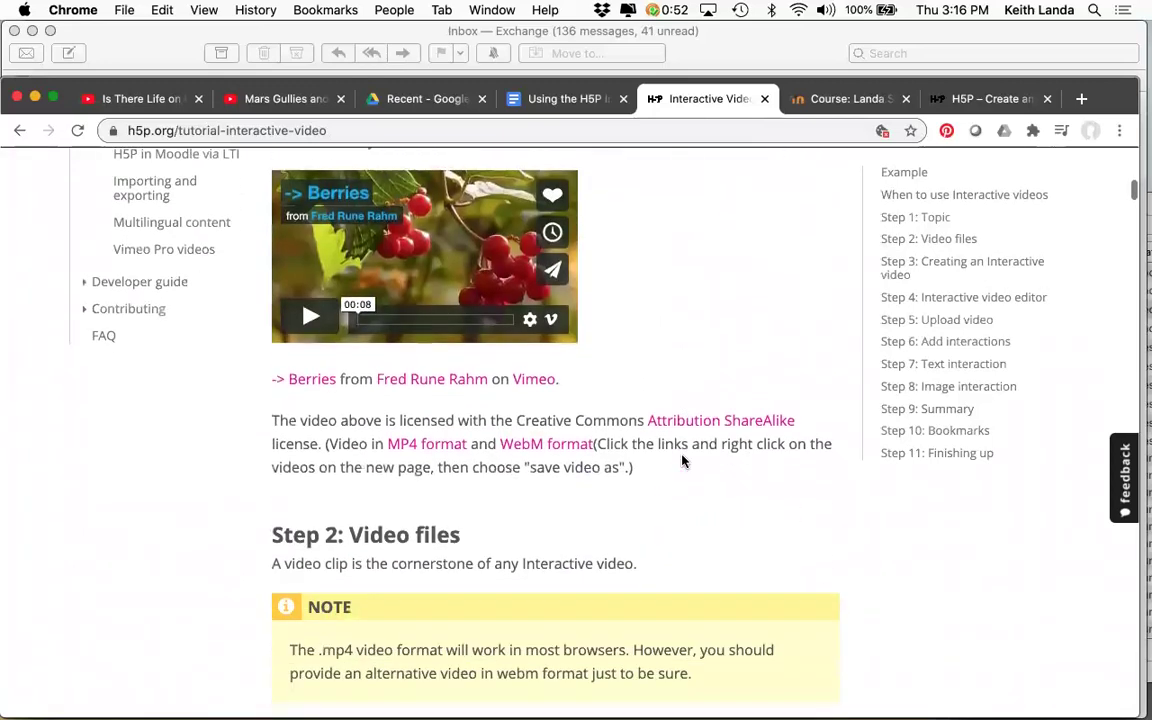
scroll(682, 461, "down", 1)
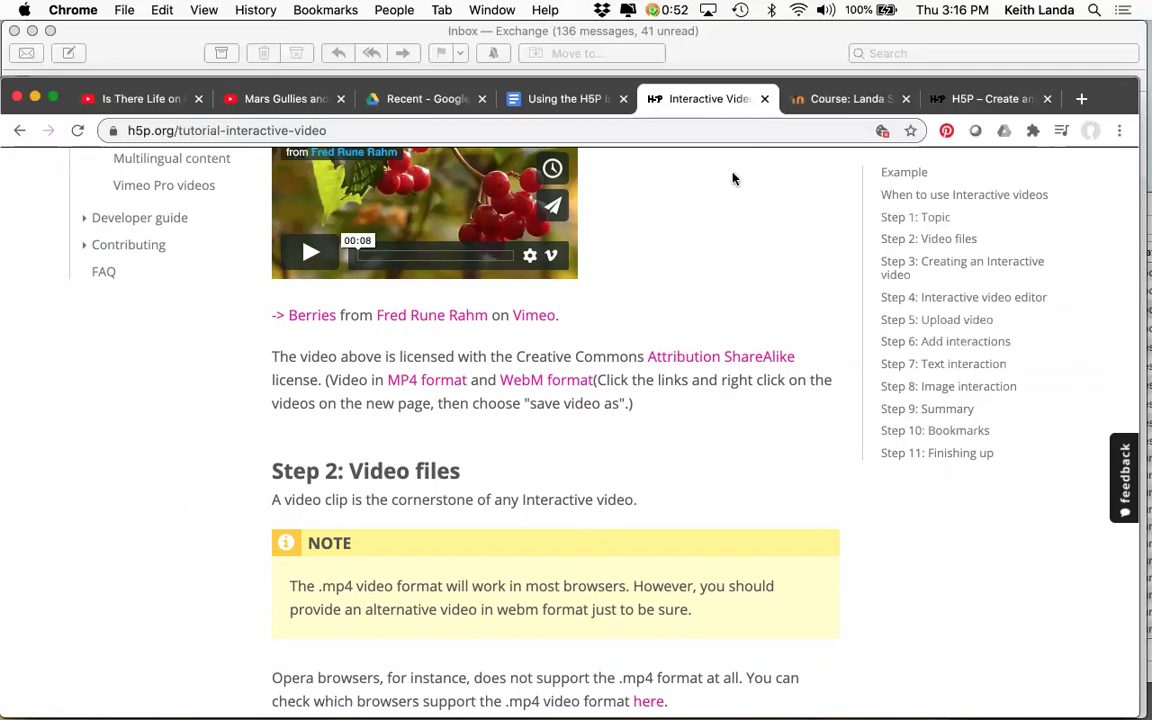
Close the H5P tutorial page and review the document's "Setting up an Interactive Video activity" section
left_click(764, 99)
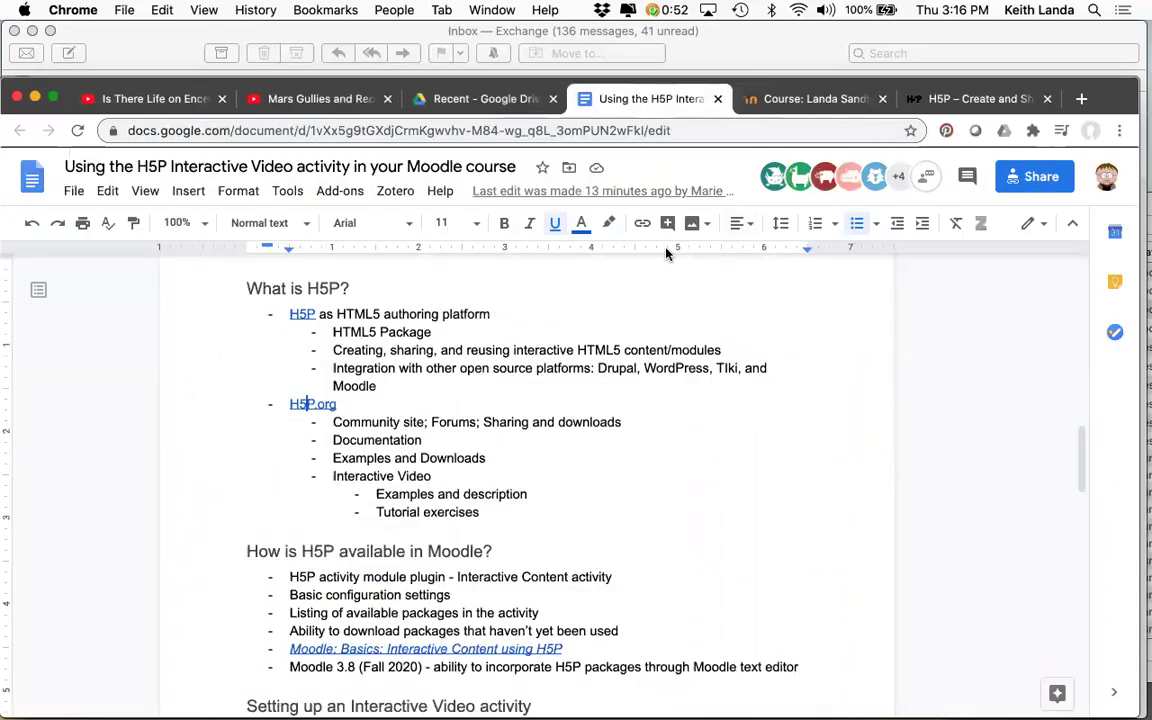
scroll(644, 429, "down", 5)
scroll(644, 429, "down", 2)
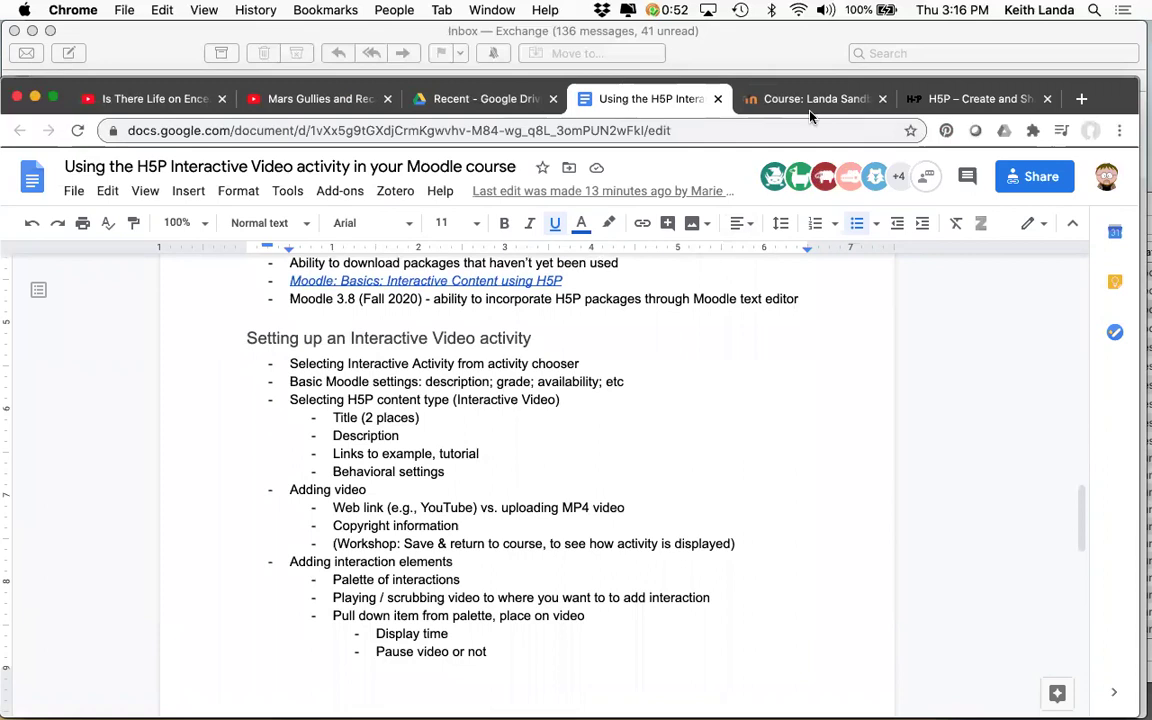
Switch to the Moodle course page and view the section with the embedded Mars Gullies video and its activities
left_click(812, 100)
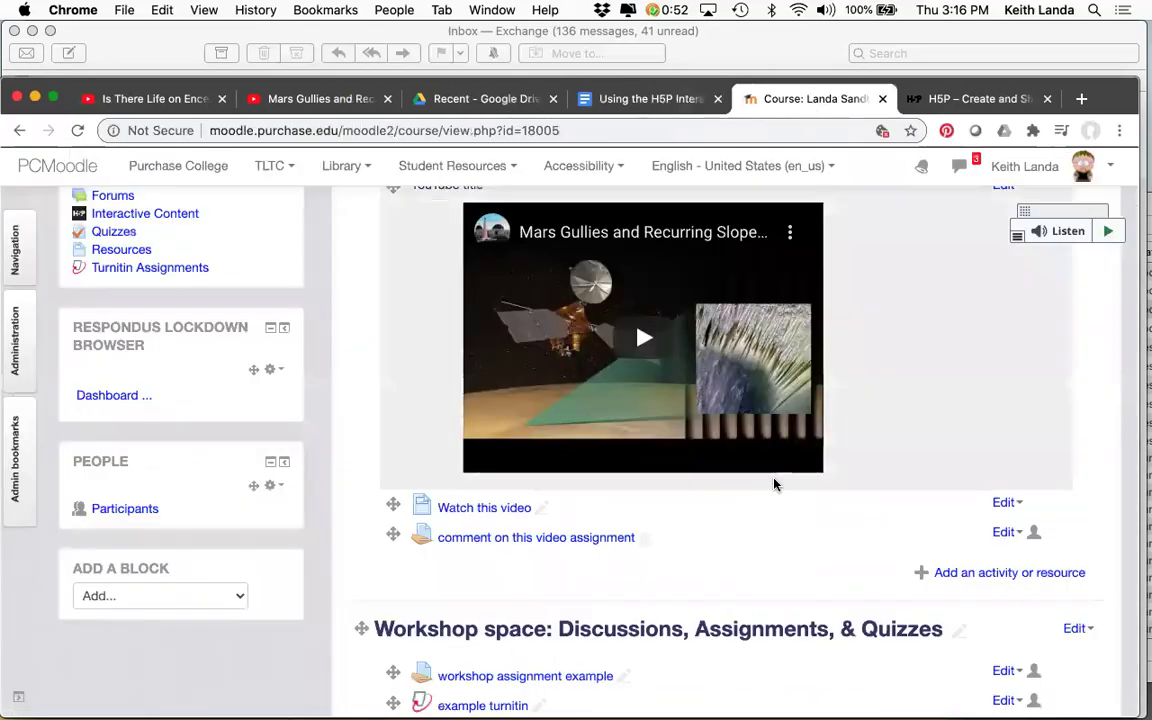
scroll(774, 482, "up", 1)
scroll(774, 484, "up", 2)
scroll(774, 484, "down", 4)
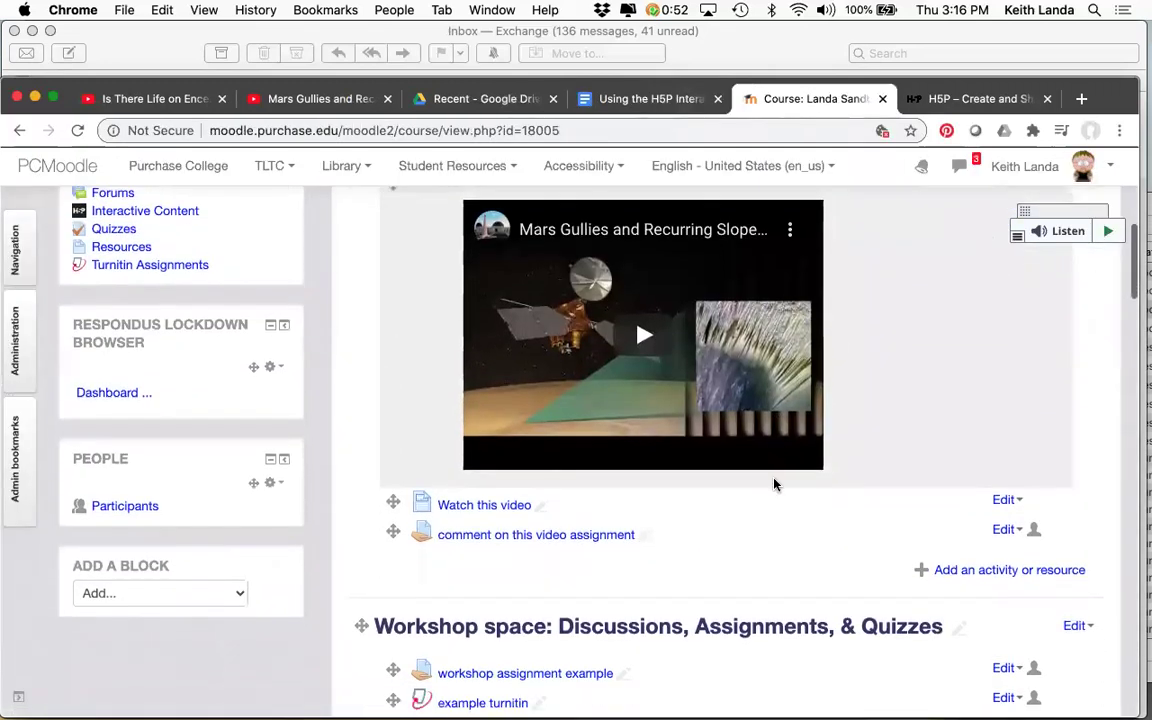
scroll(774, 484, "down", 1)
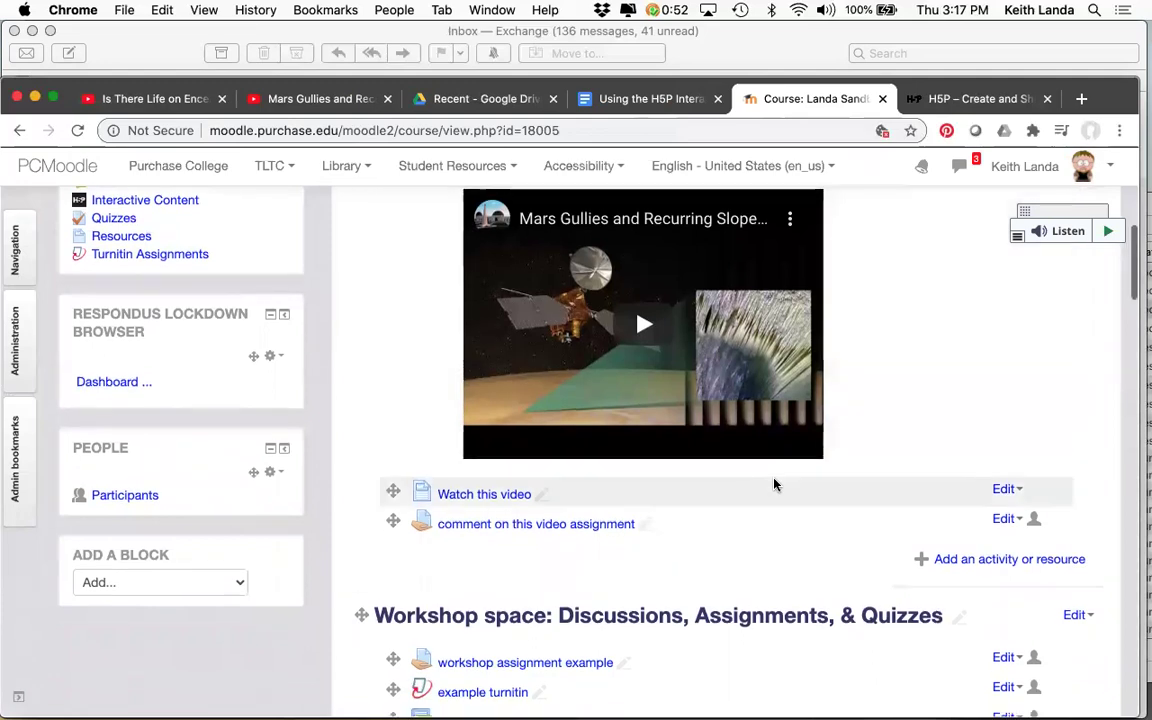
Add a new Interactive Content activity to the course section containing the embedded Mars Gullies video
left_click(968, 560)
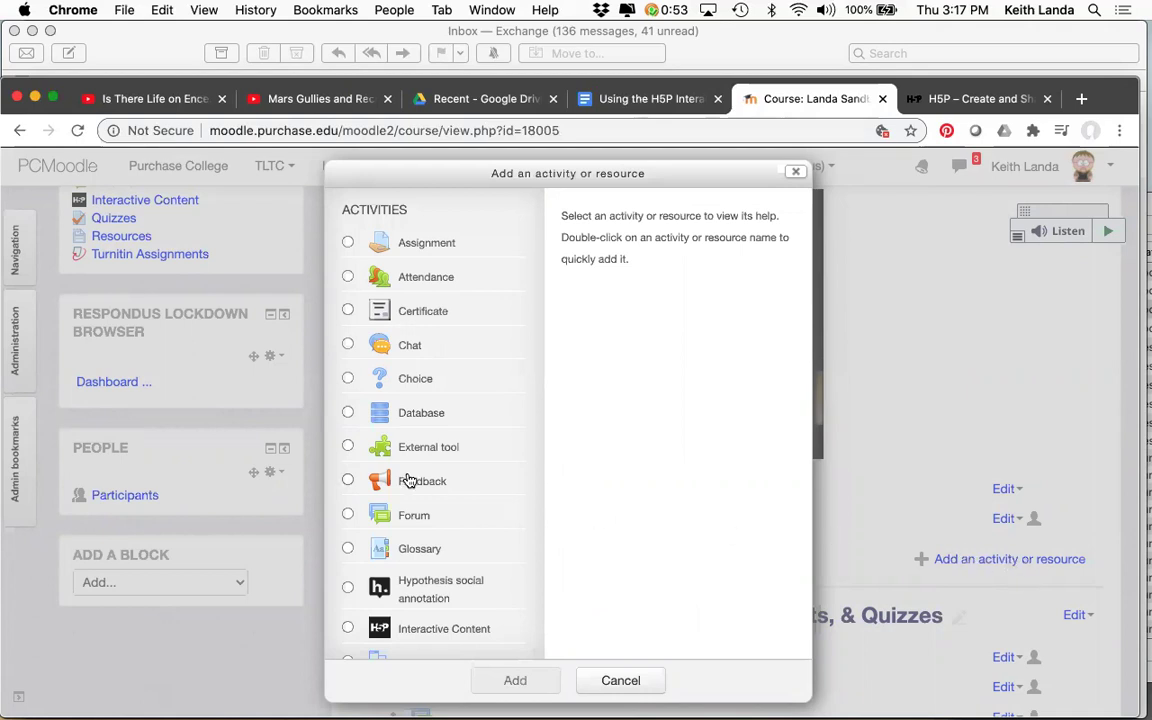
scroll(395, 475, "down", 3)
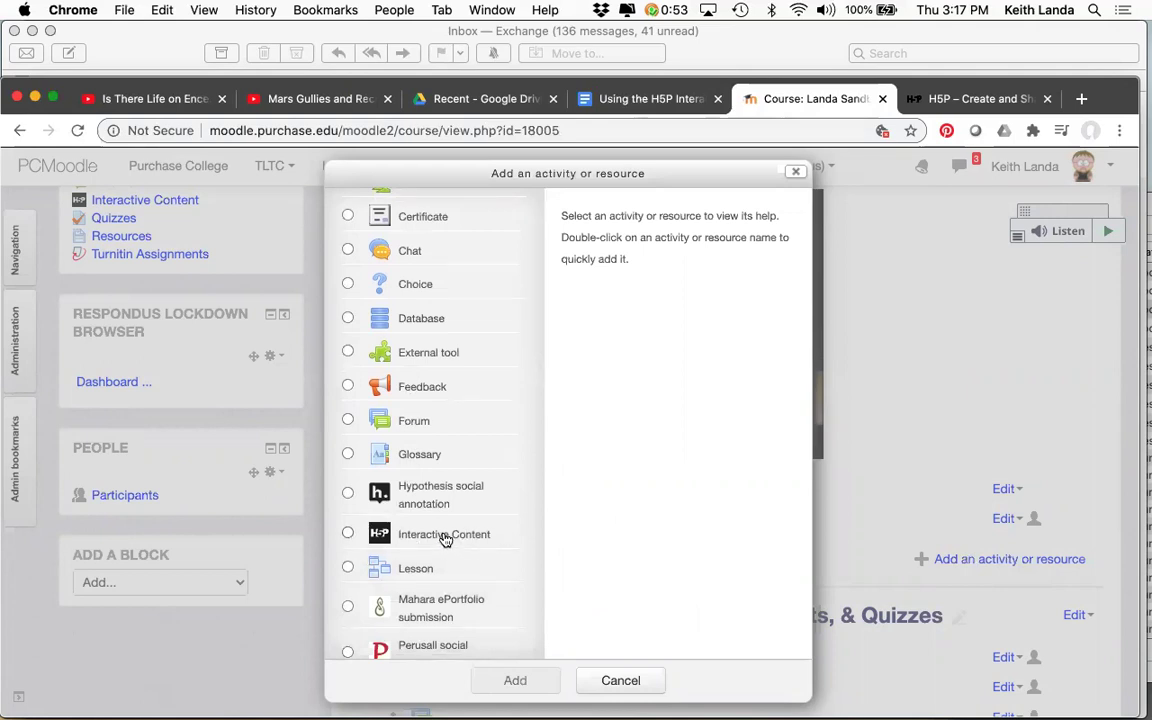
left_click(348, 535)
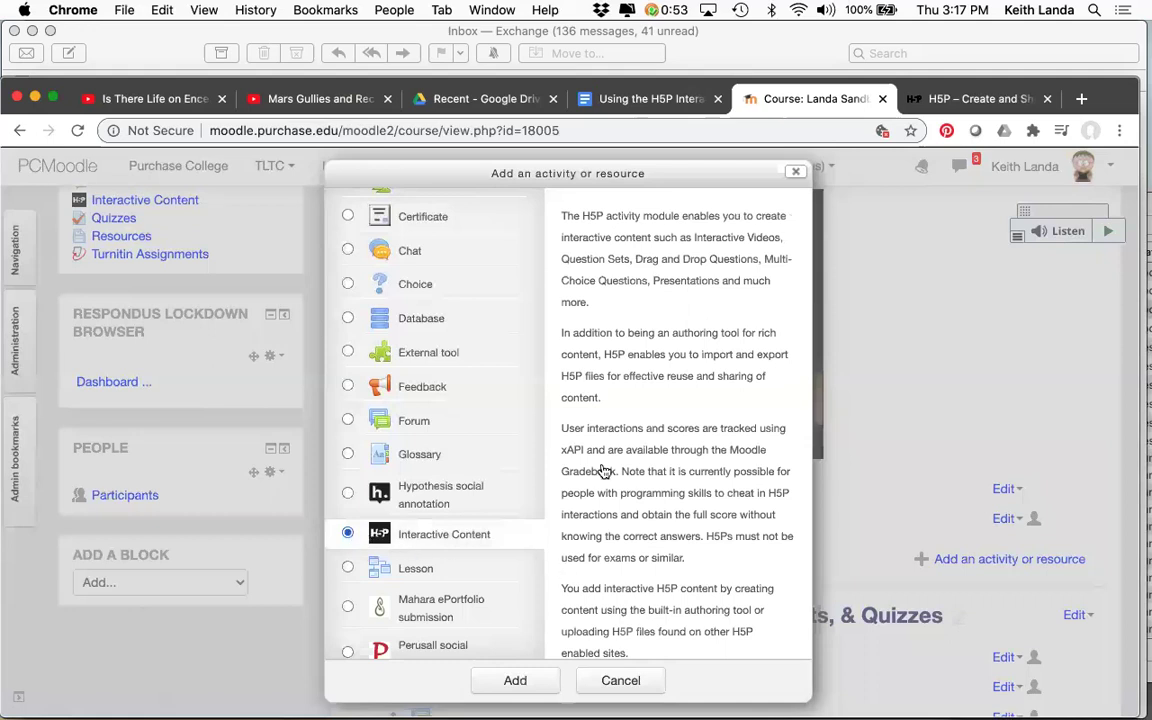
left_click(539, 681)
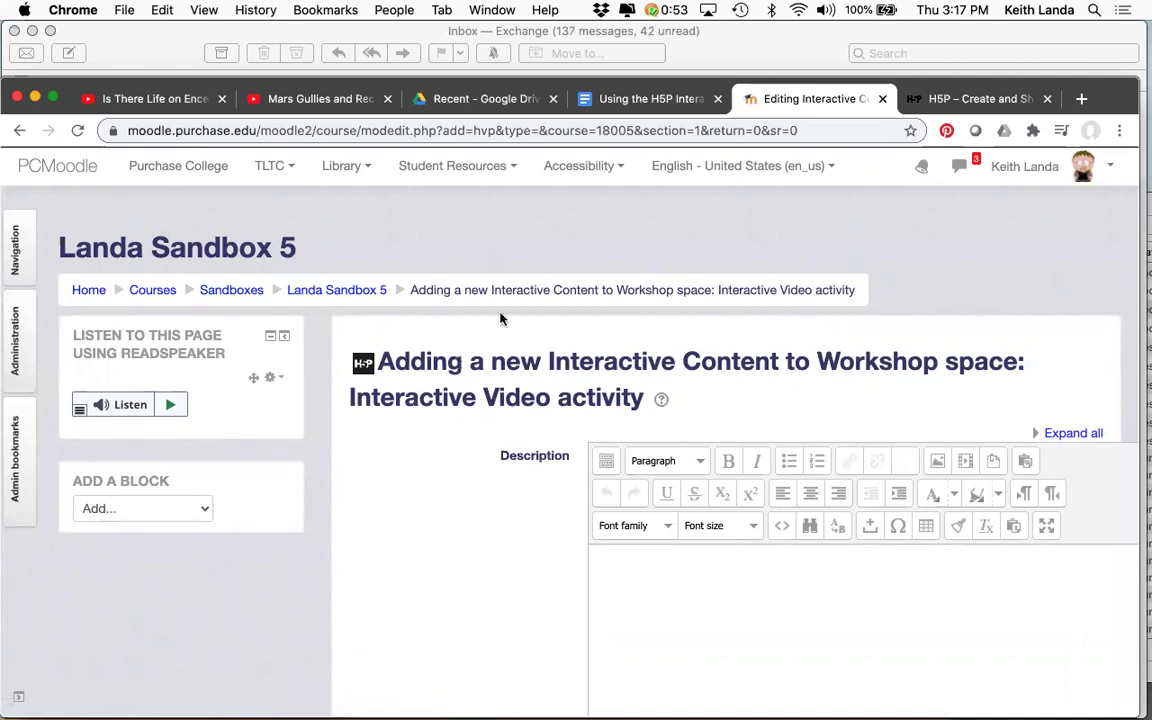
Consult the setup outline in the H5P document and enter "Mars gullies interactive video" as the activity's description
left_click(634, 100)
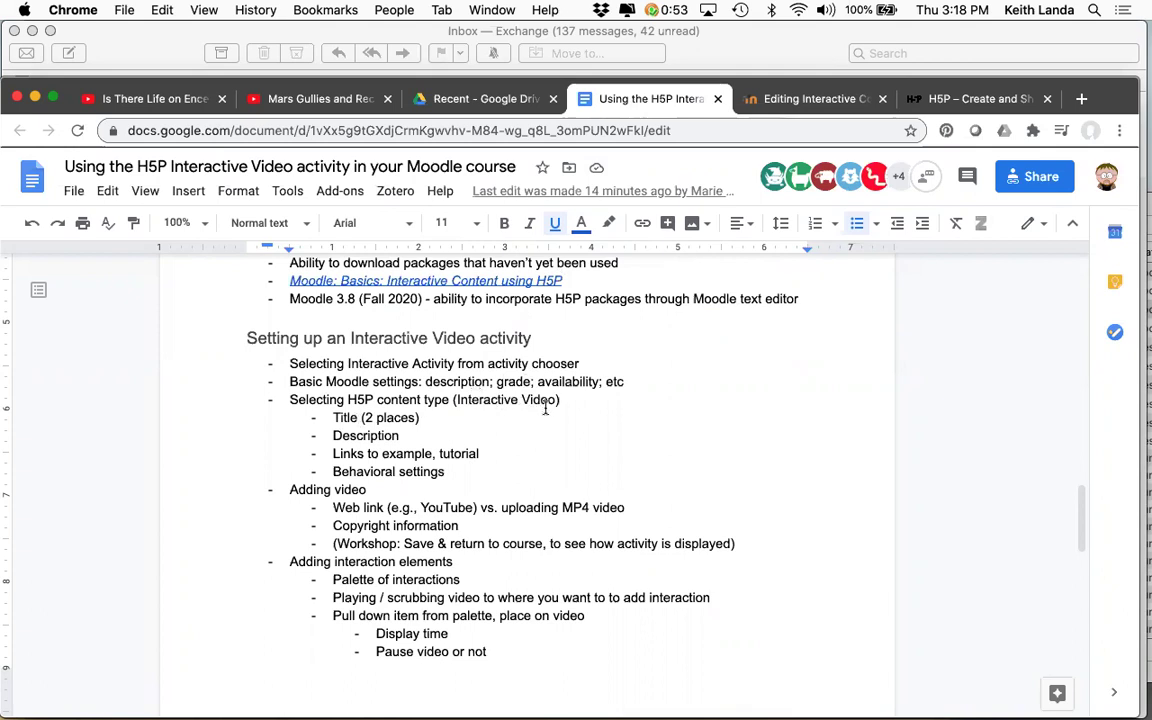
left_click(793, 103)
scroll(466, 488, "down", 3)
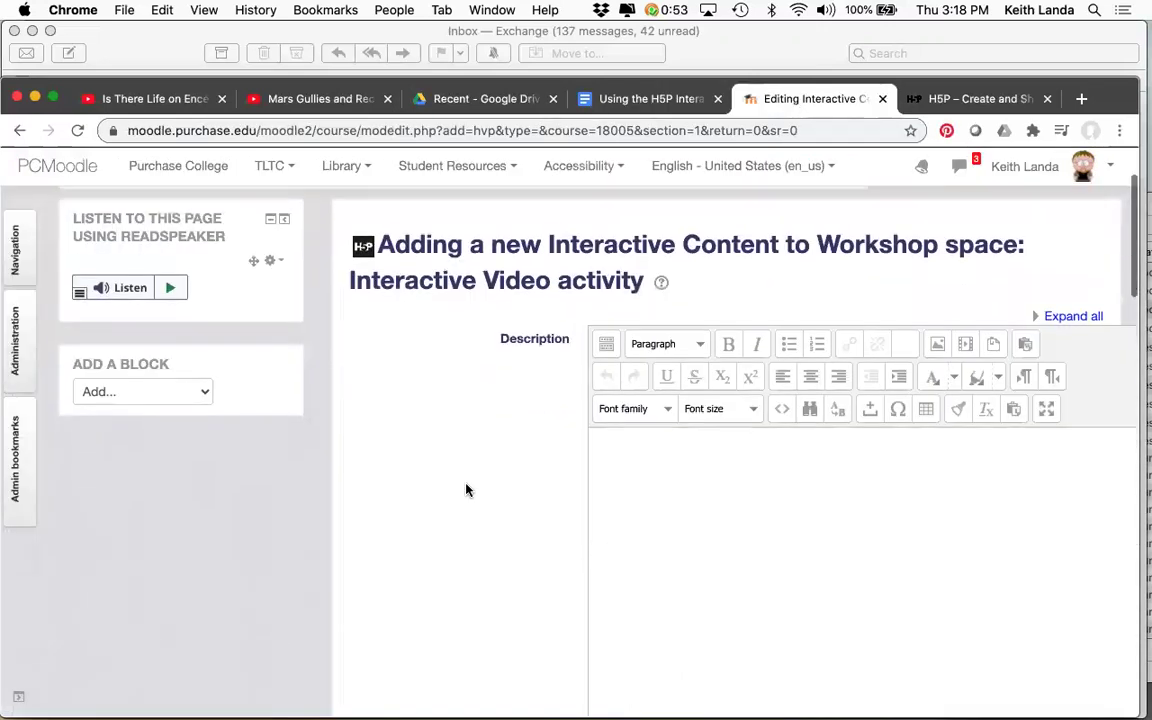
left_click(689, 472)
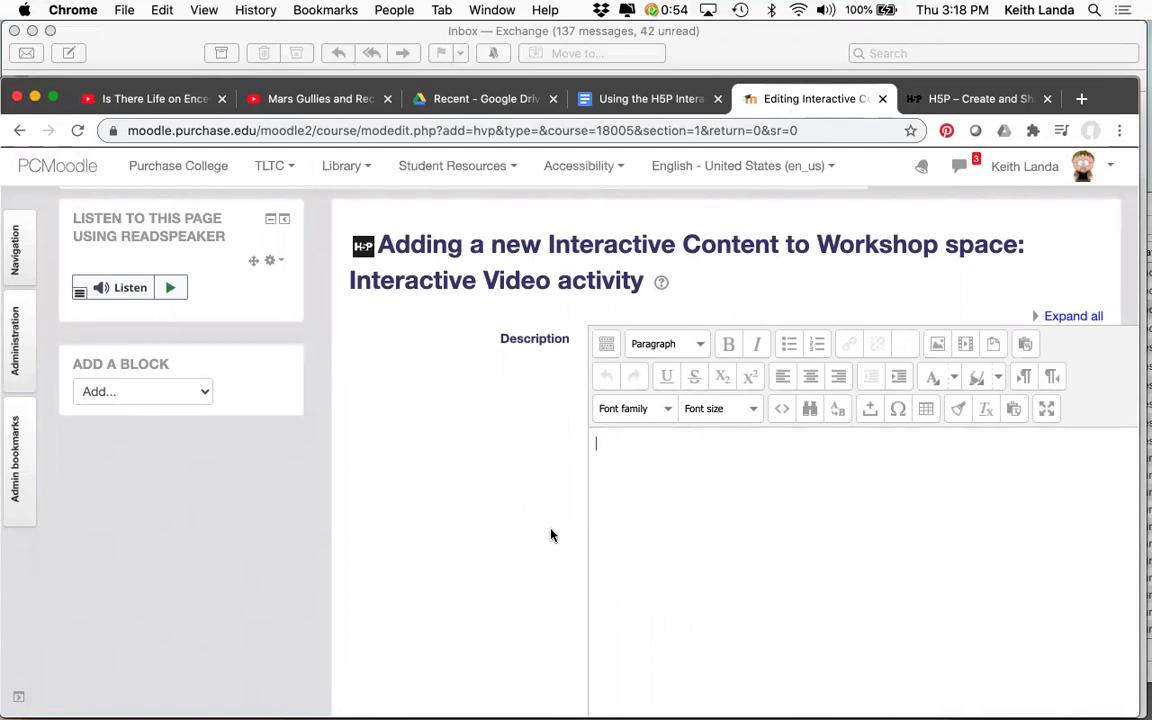
scroll(550, 535, "down", 5)
type("Mars gullies interactive vie")
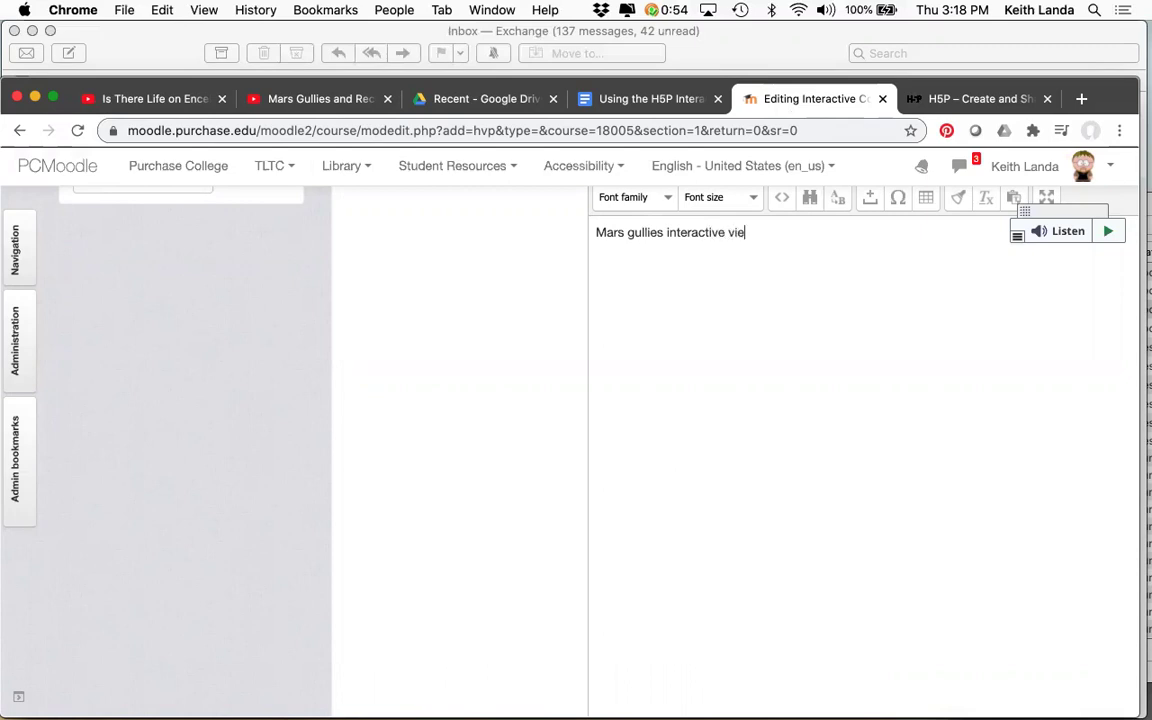
key("BackSpace")
type("deo")
Look through the H5P content types and display options, and examine the activity's grade settings and available grade categories
scroll(383, 676, "down", 10)
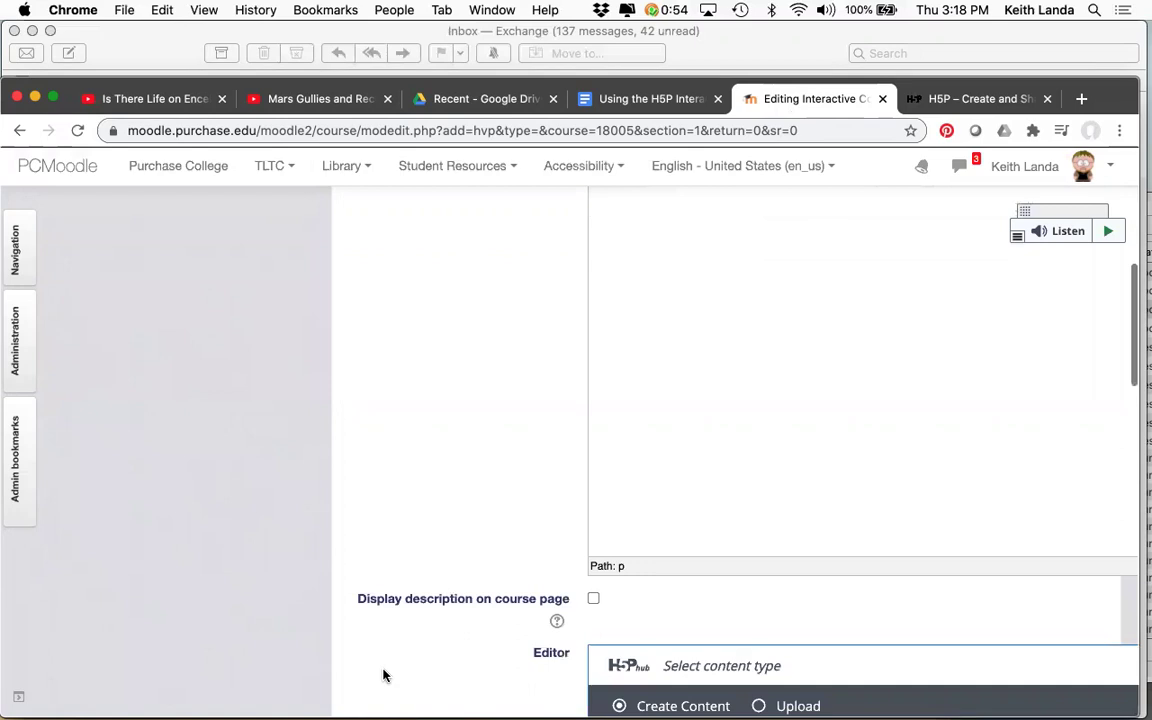
scroll(383, 676, "down", 10)
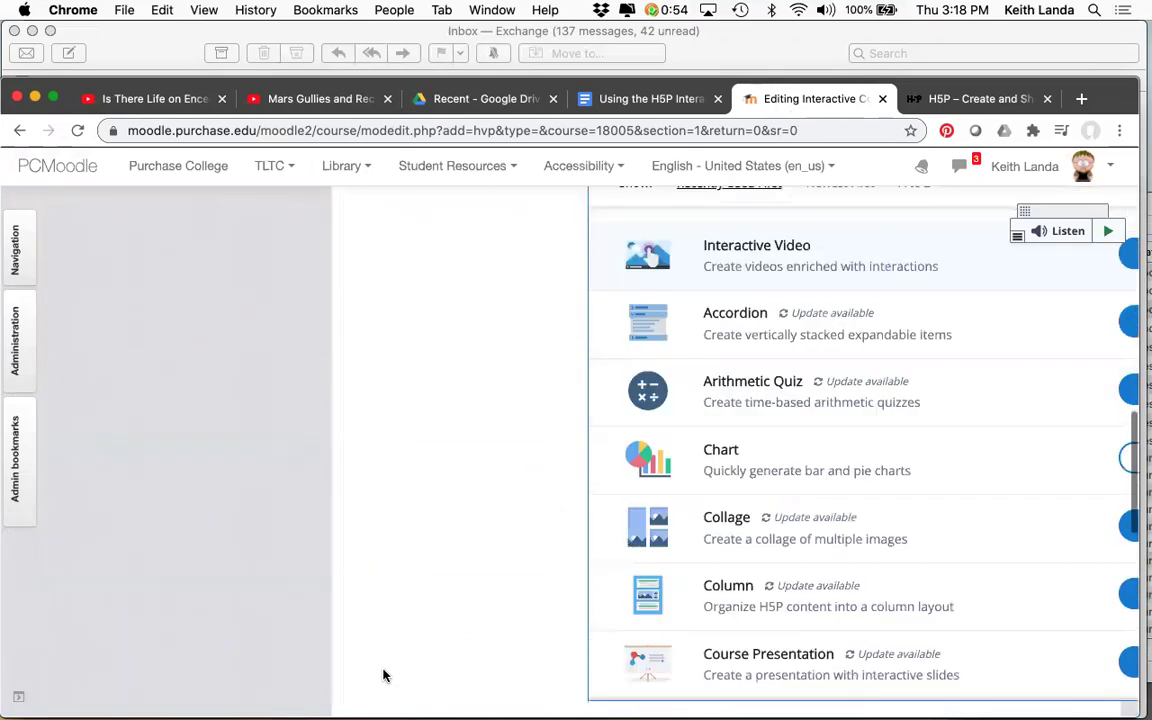
scroll(594, 419, "up", 4)
scroll(596, 433, "down", 6)
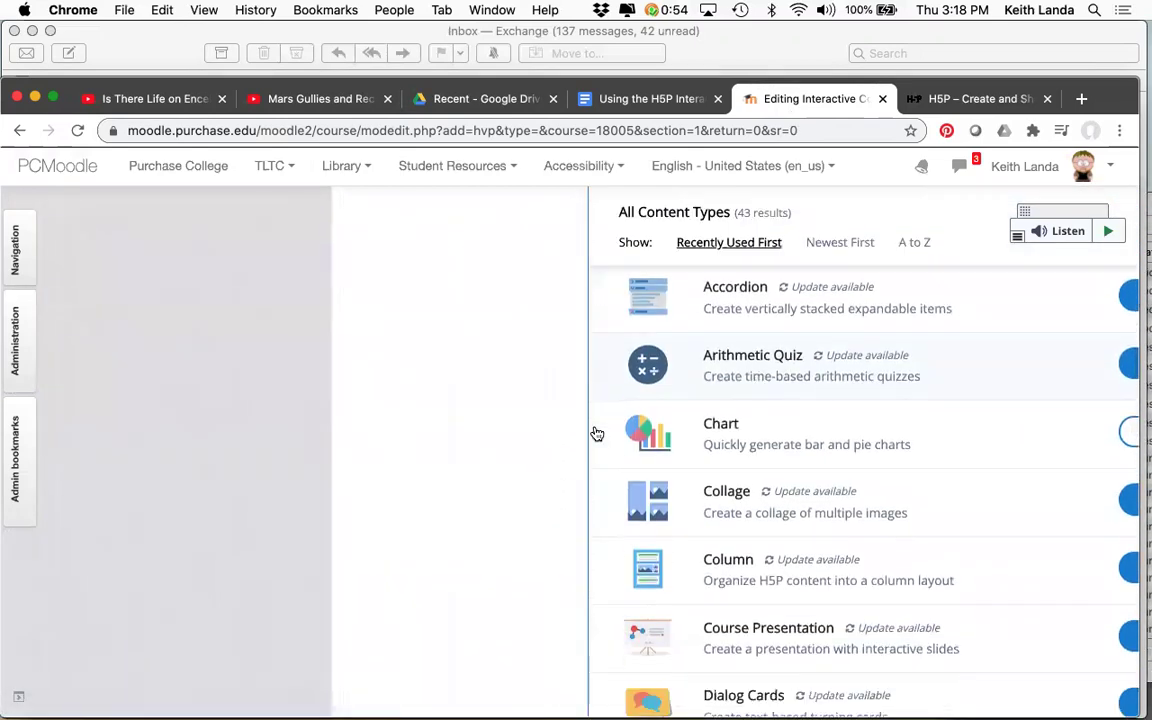
scroll(517, 465, "down", 5)
scroll(517, 465, "down", 5)
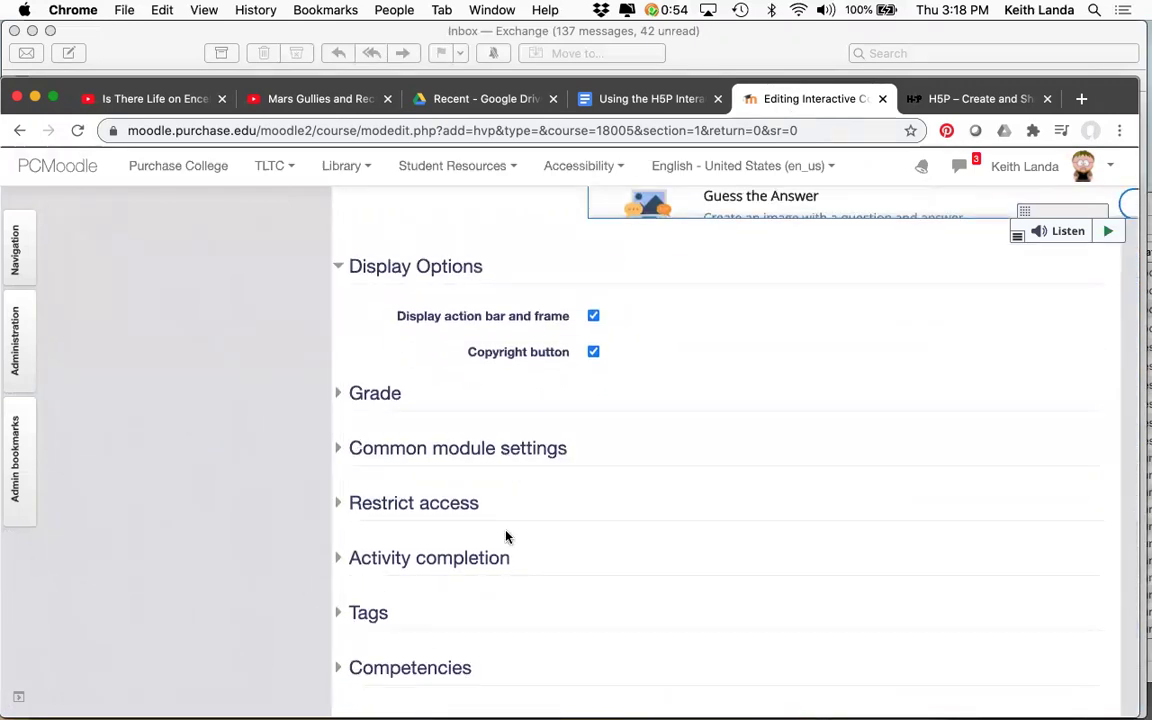
left_click(393, 400)
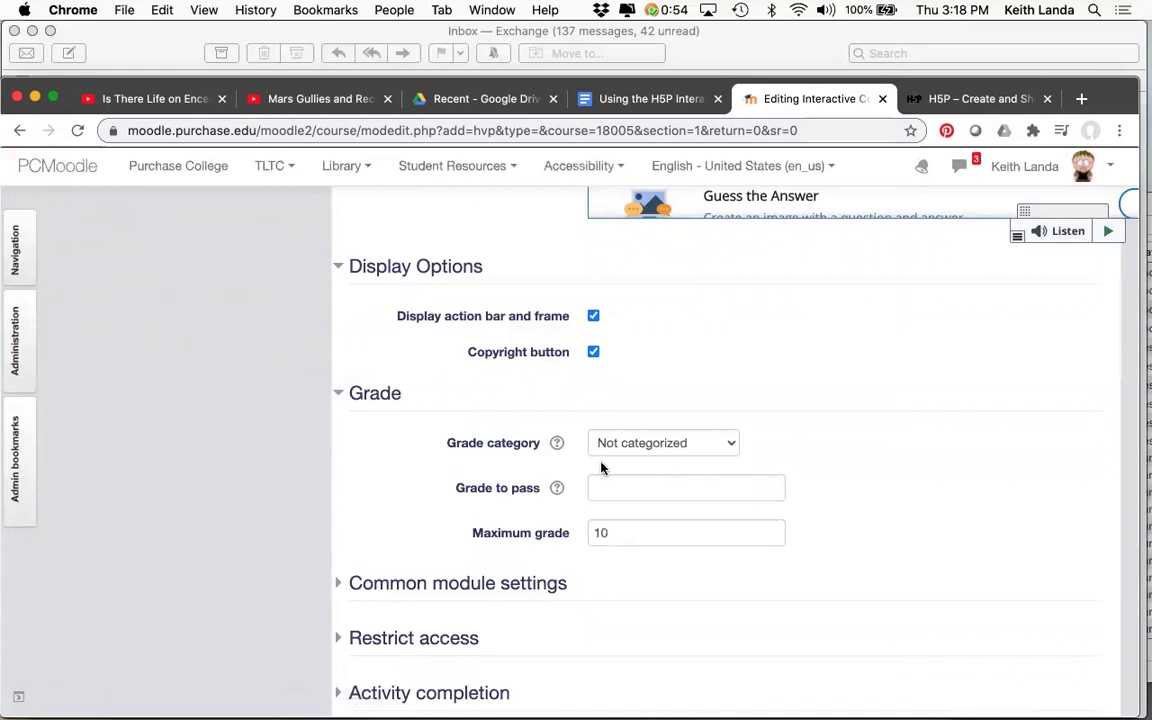
left_click(724, 446)
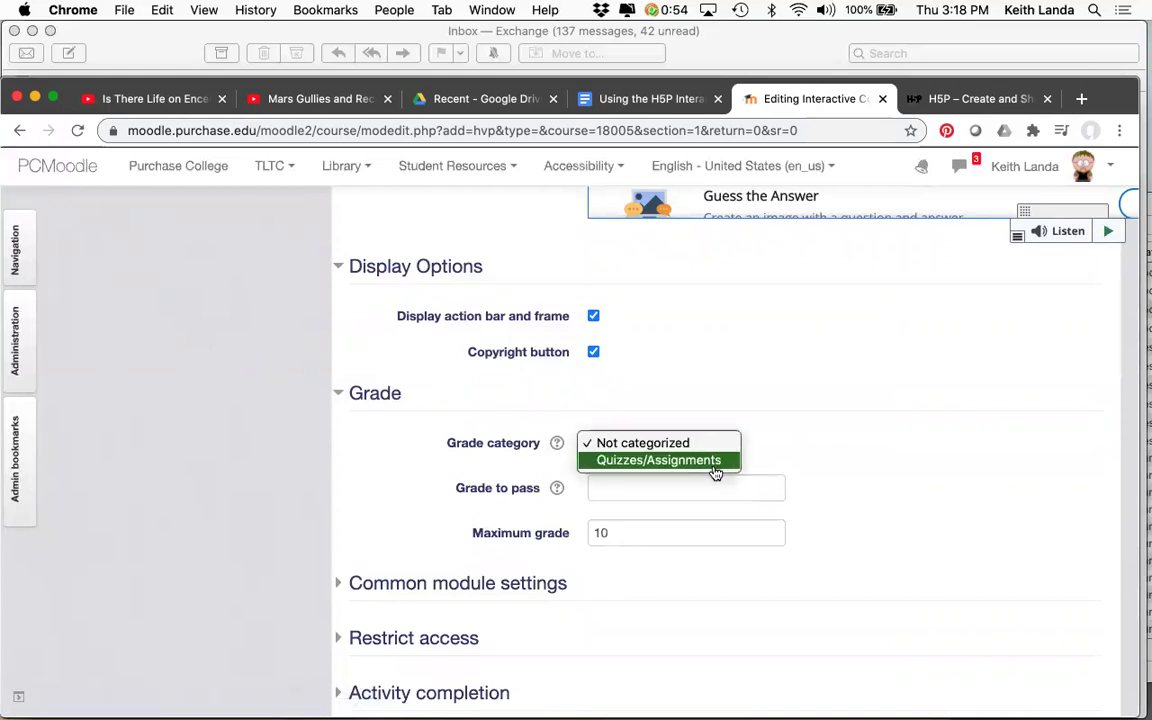
left_click(656, 533)
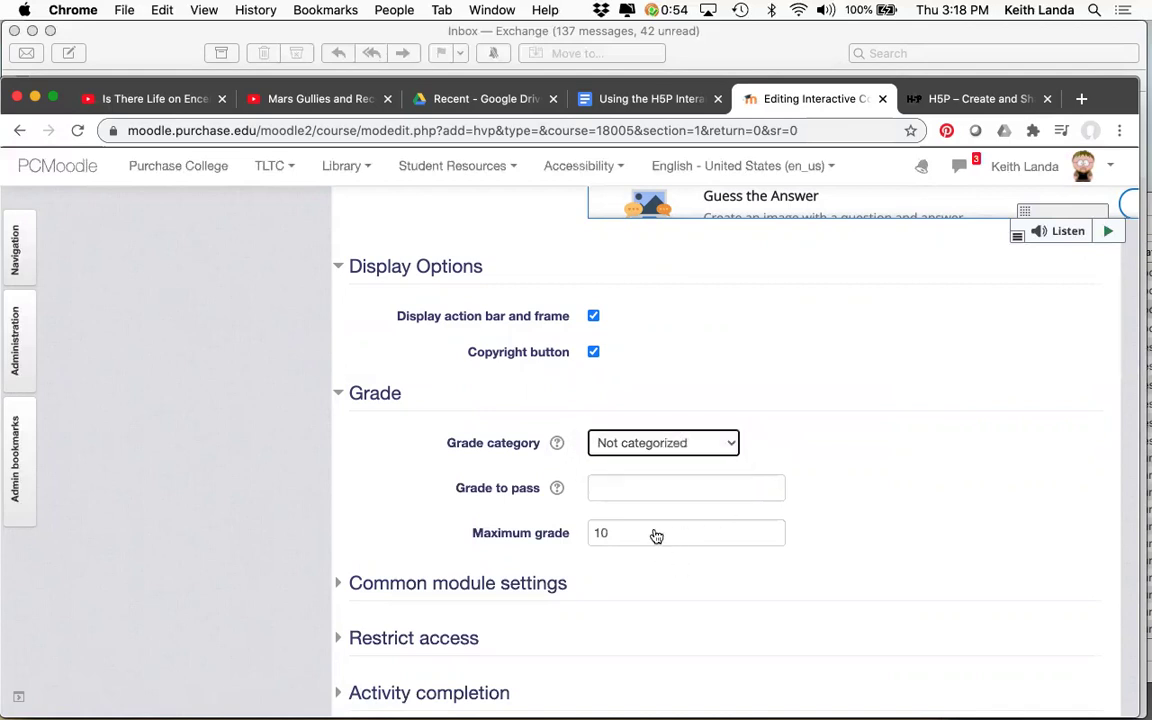
Examine the activity's common module settings, including the availability choices, and the remaining settings sections
left_click(549, 589)
scroll(652, 576, "down", 3)
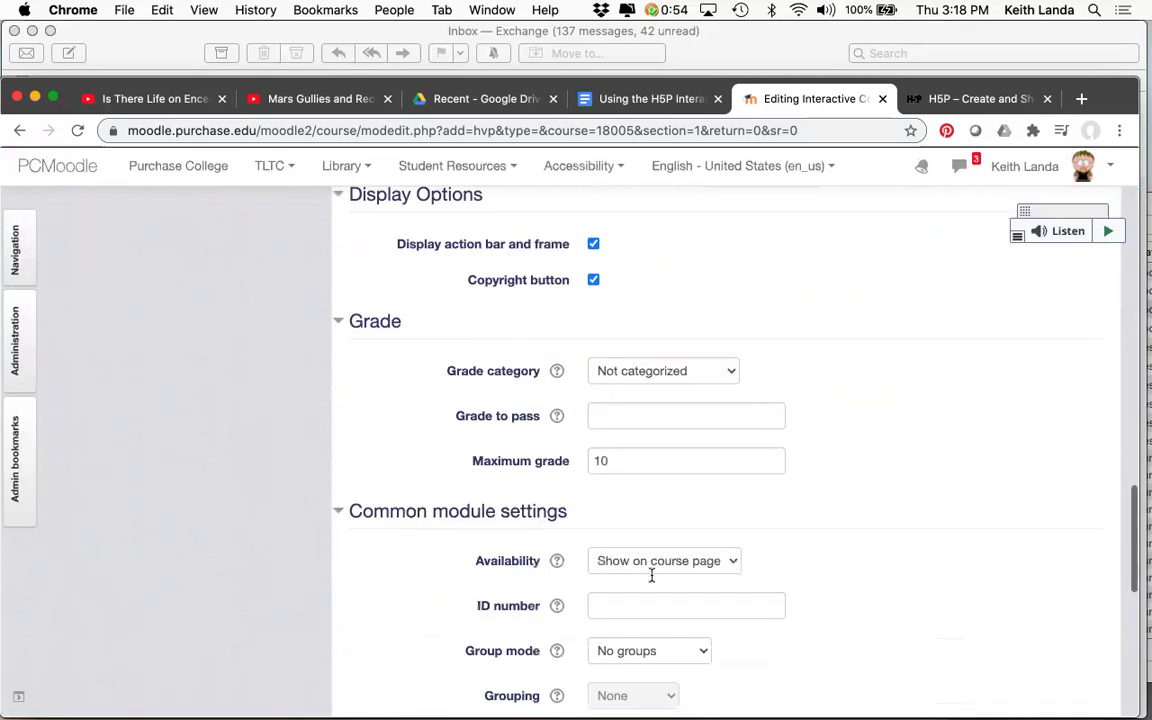
left_click(672, 536)
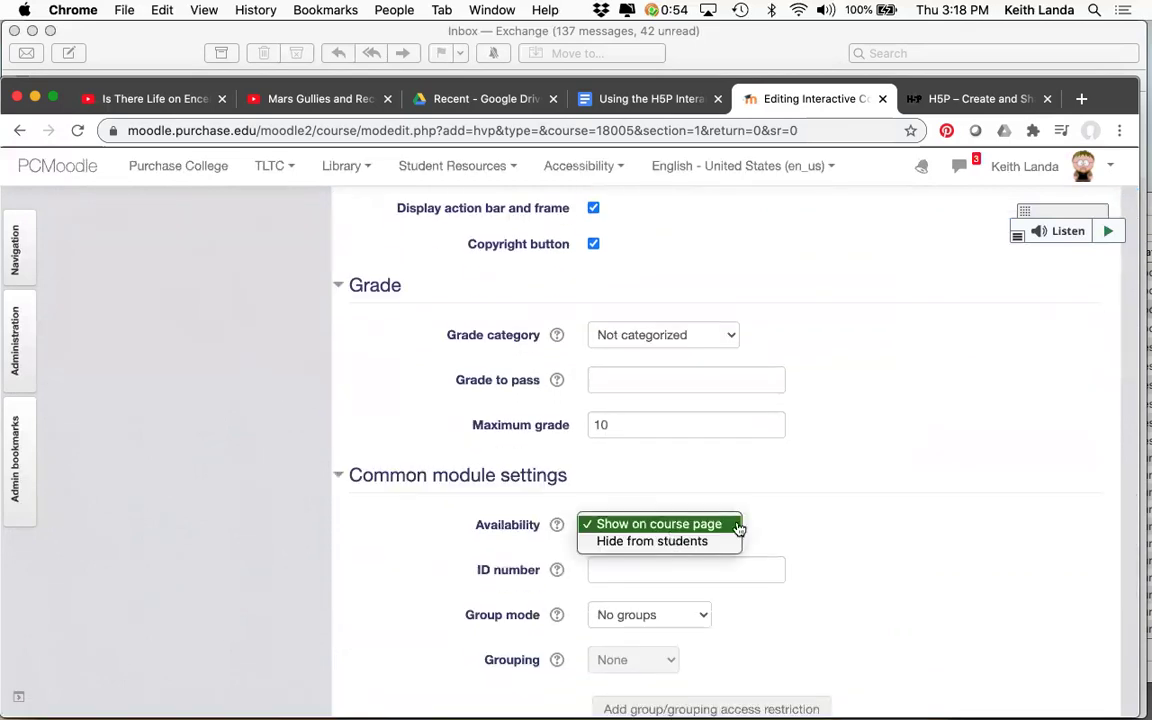
left_click(828, 530)
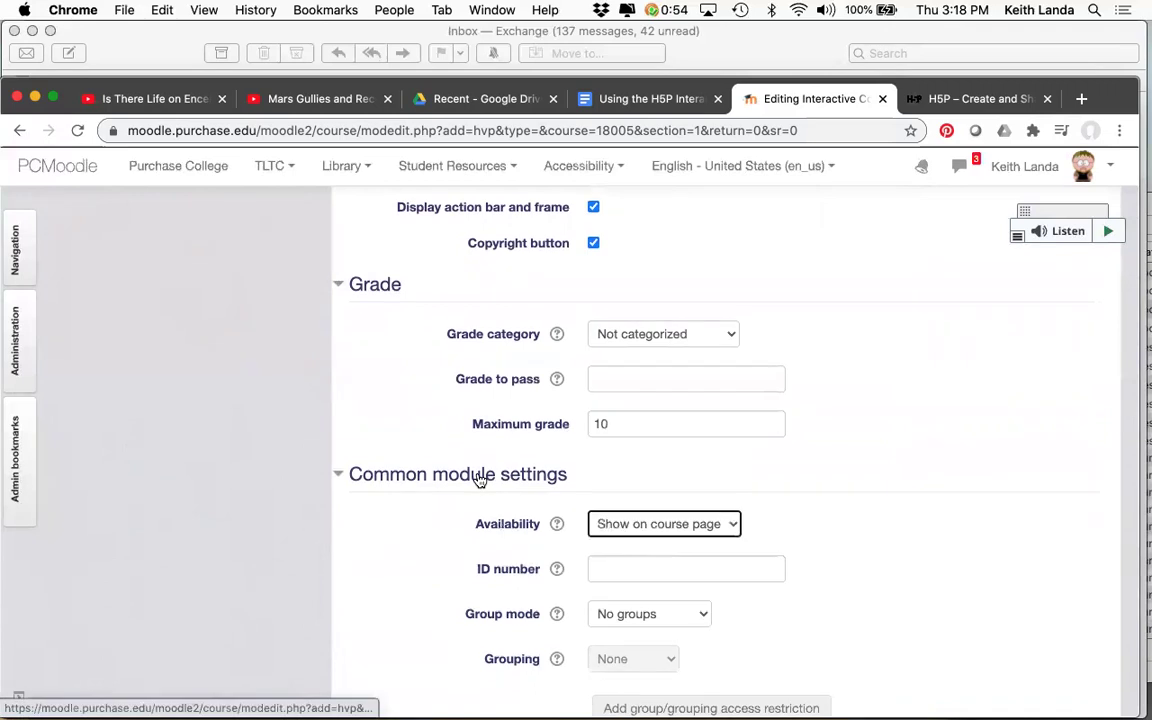
scroll(477, 480, "down", 10)
scroll(477, 480, "up", 13)
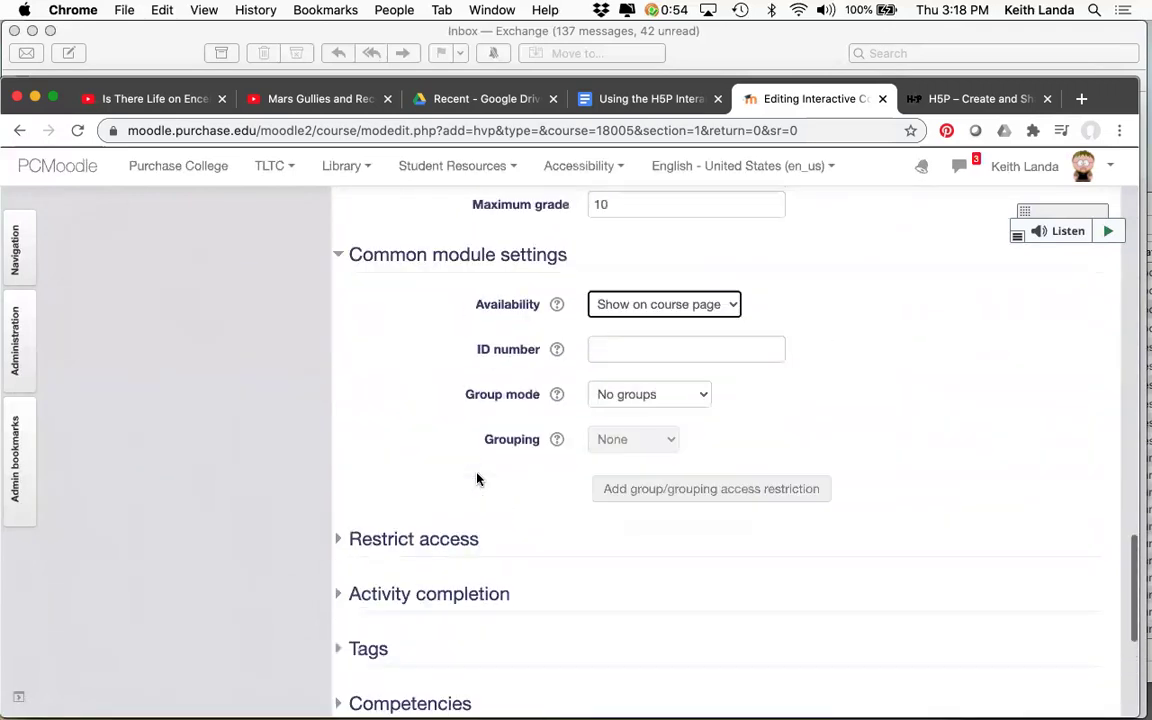
Choose Interactive Video as the H5P content type for the activity
scroll(477, 480, "up", 20)
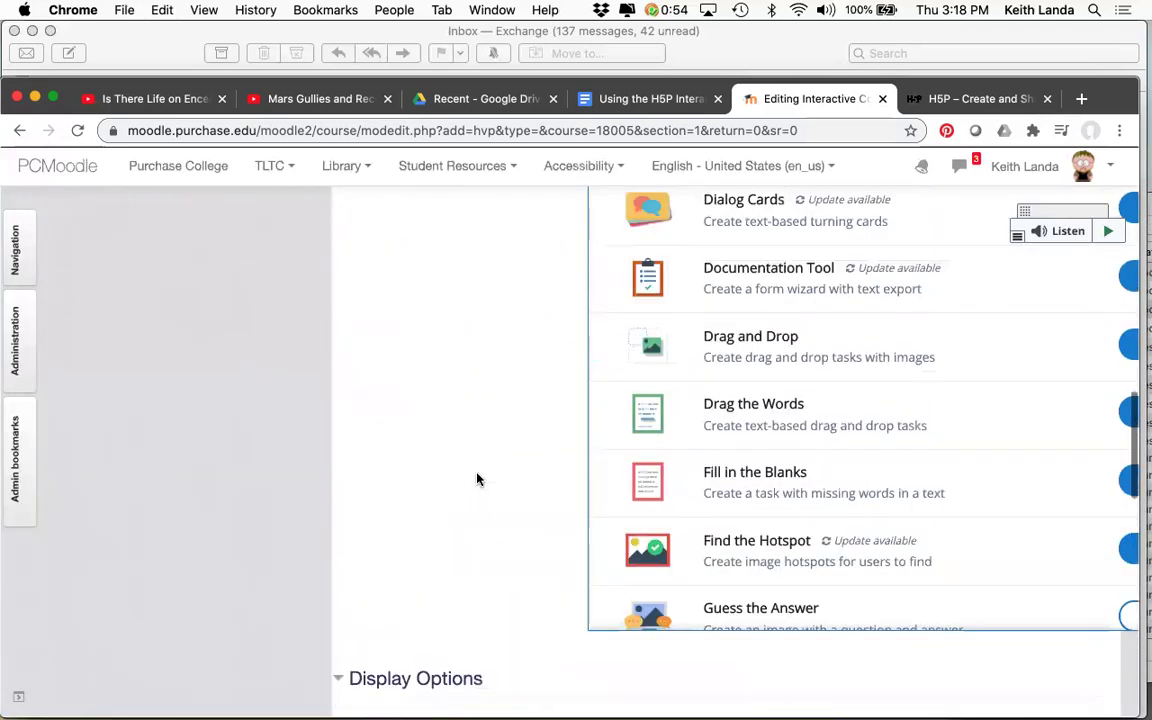
scroll(477, 480, "up", 5)
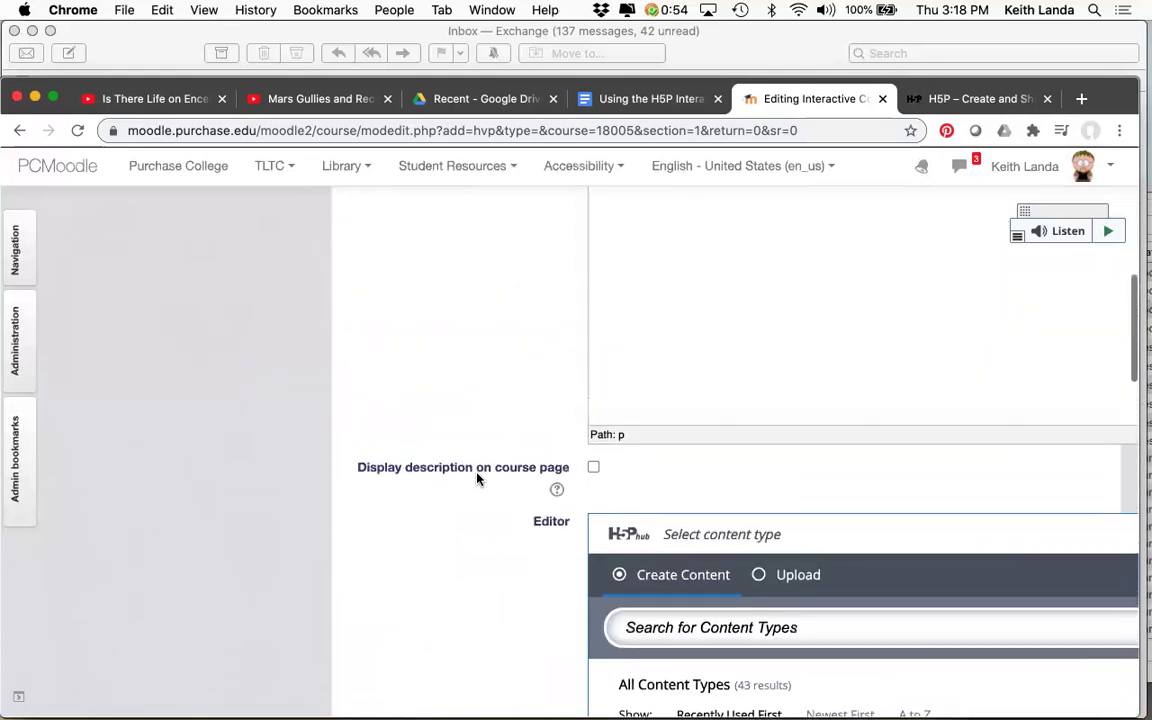
scroll(477, 480, "down", 3)
scroll(477, 480, "down", 1)
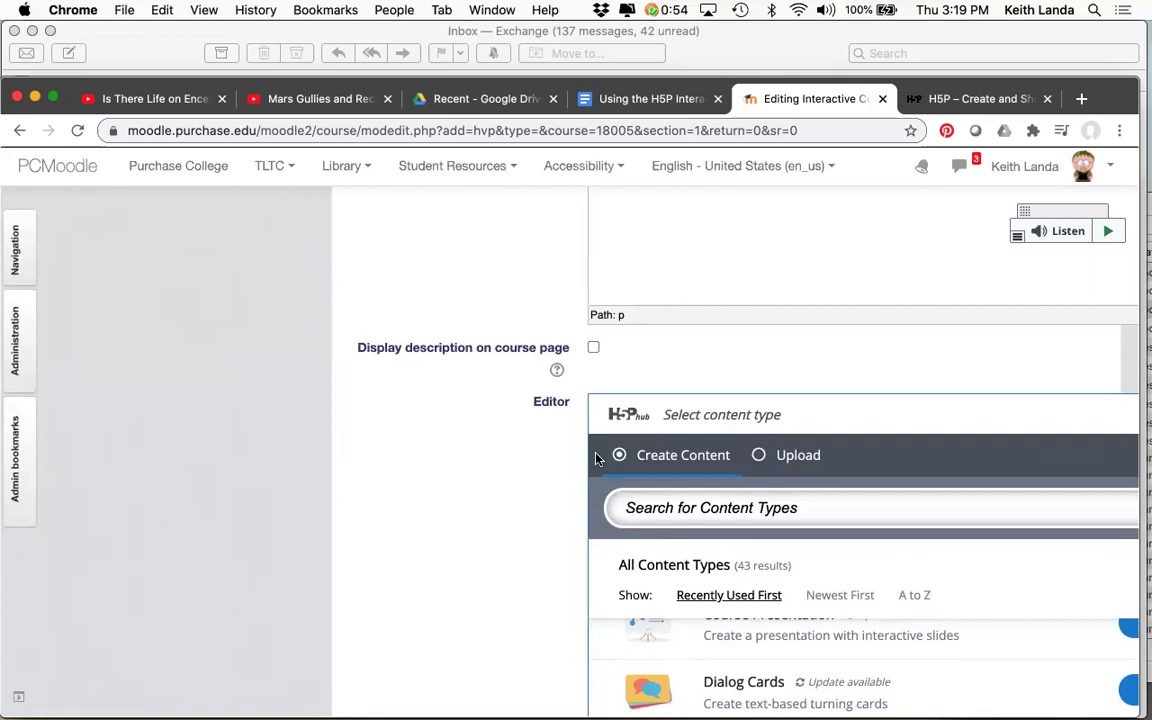
scroll(547, 493, "down", 1)
scroll(547, 493, "down", 5)
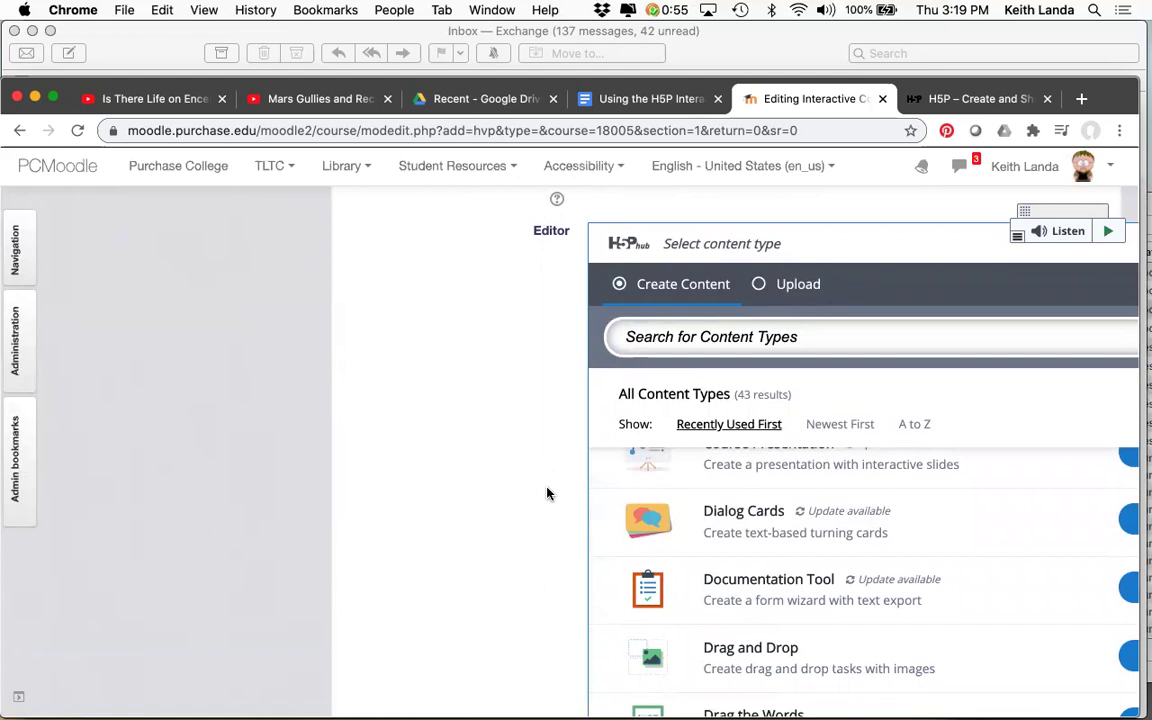
scroll(720, 509, "up", 10)
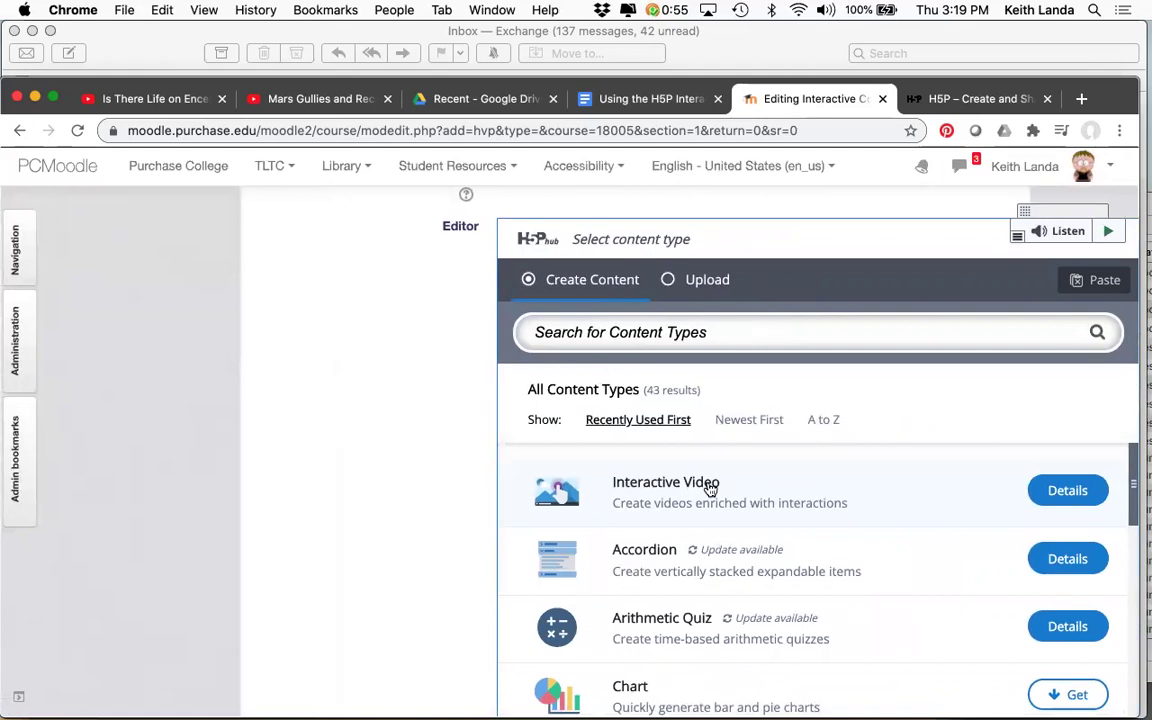
left_click(710, 487)
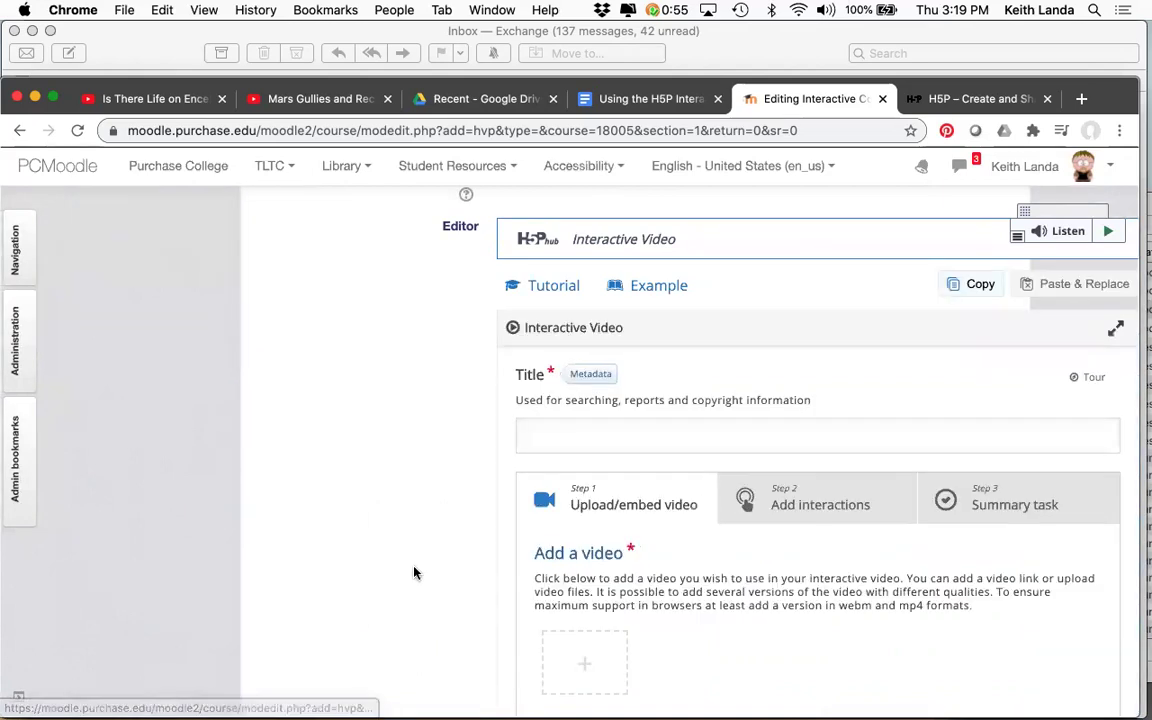
Copy the YouTube video's title, "Mars Gullies and Recurring Slope Lineae - All Space Considered", into the Interactive Video's main Title field
scroll(415, 572, "up", 2)
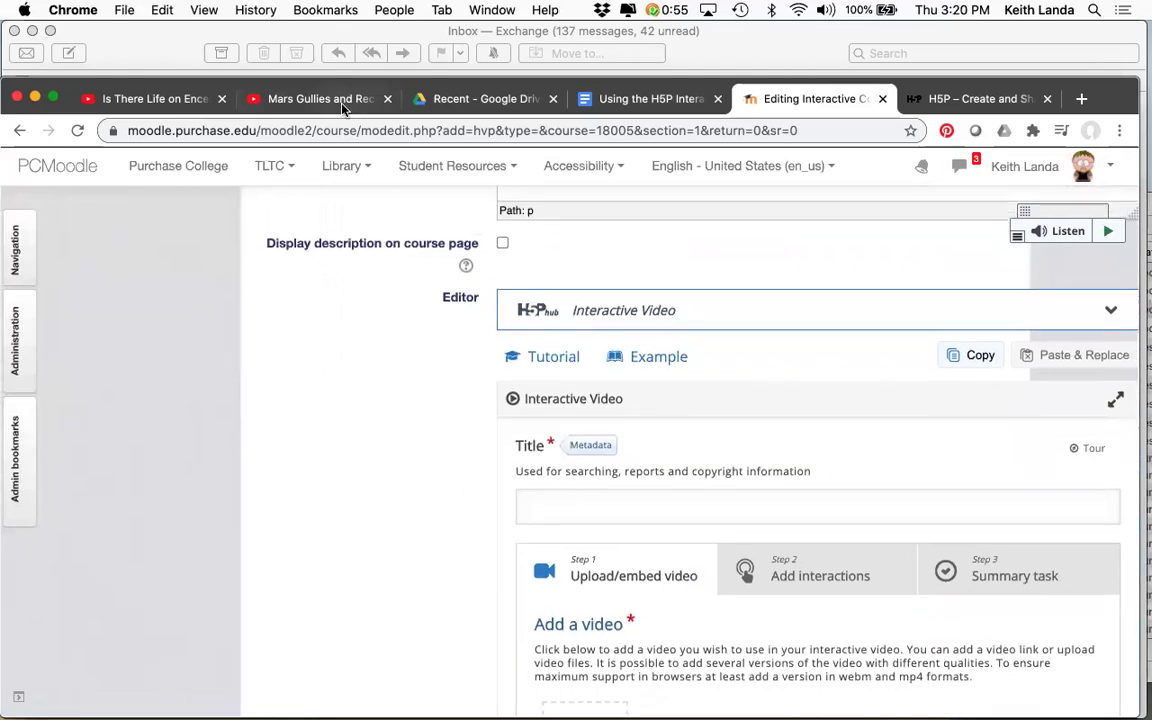
left_click(343, 100)
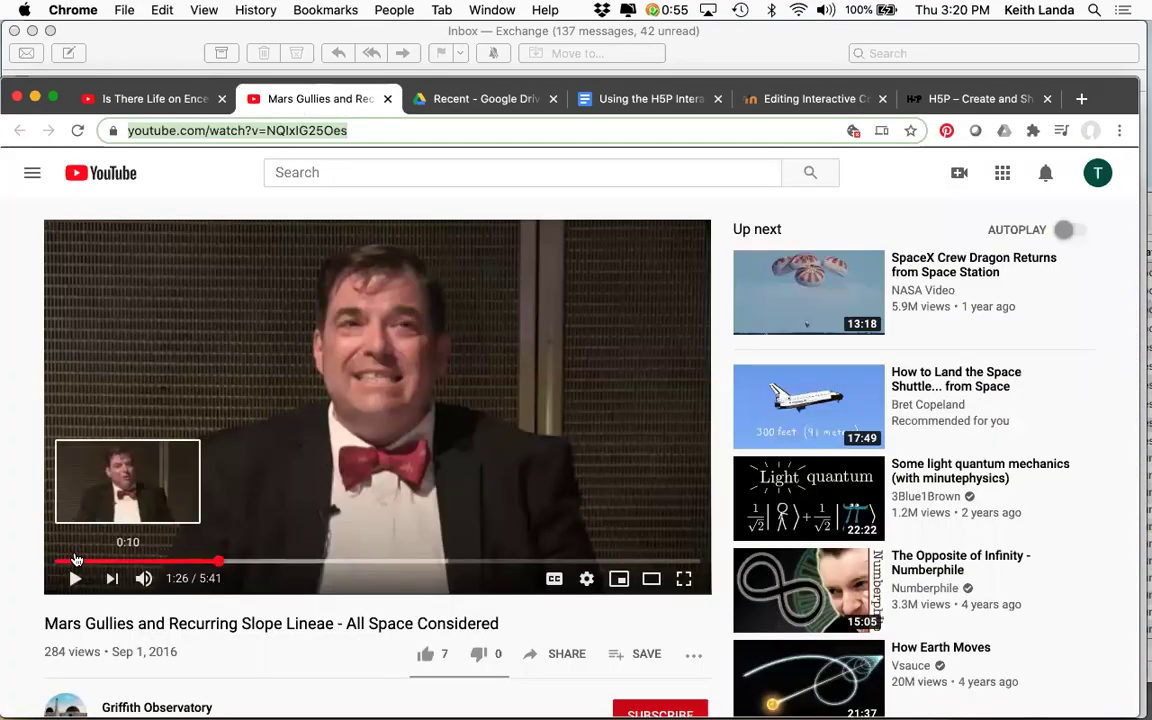
left_click_drag(44, 623, 500, 628)
key("super+c")
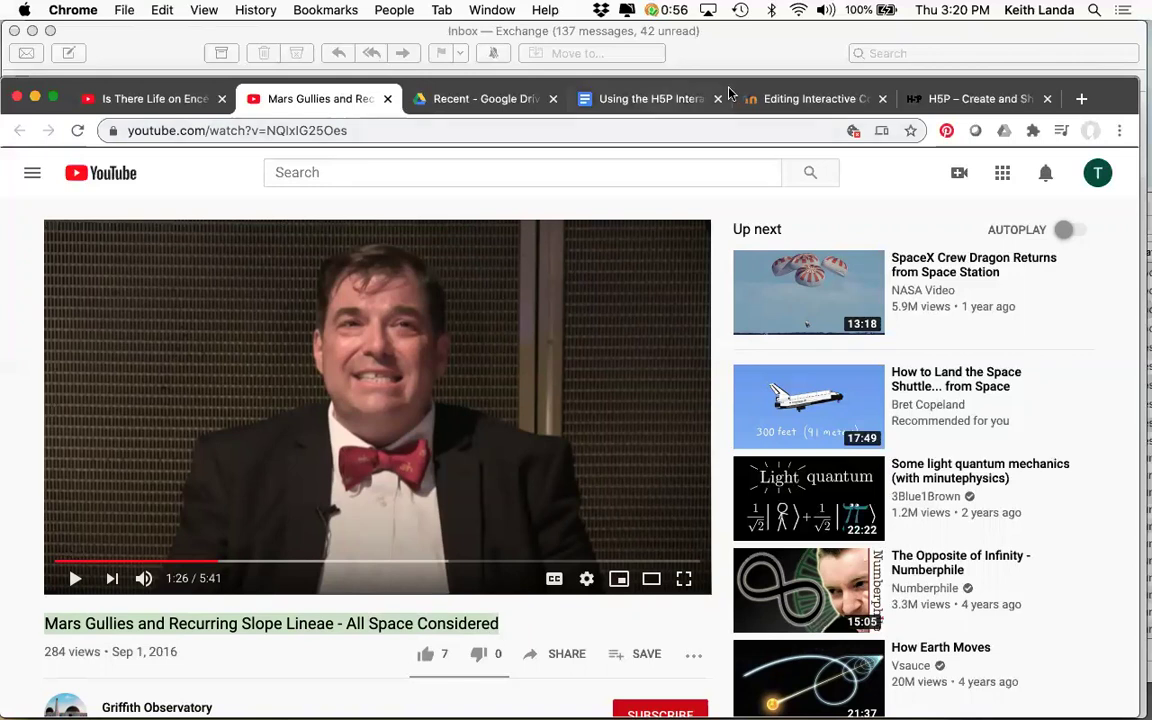
left_click(779, 98)
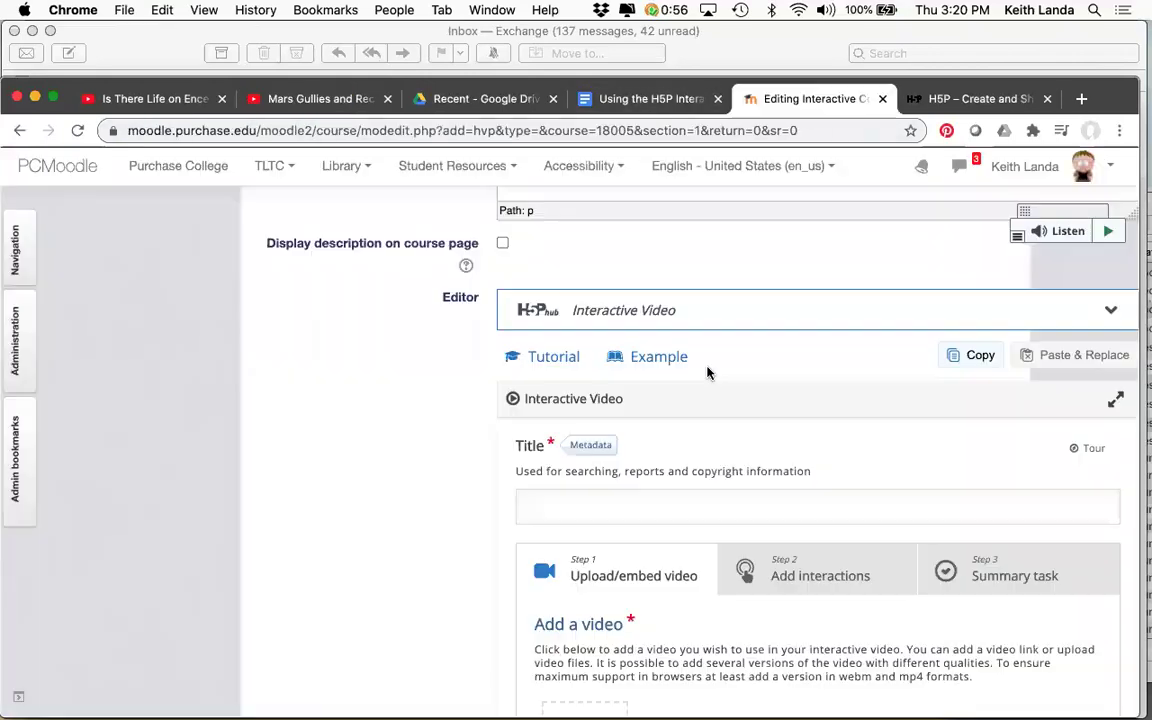
left_click(576, 497)
left_click(600, 581)
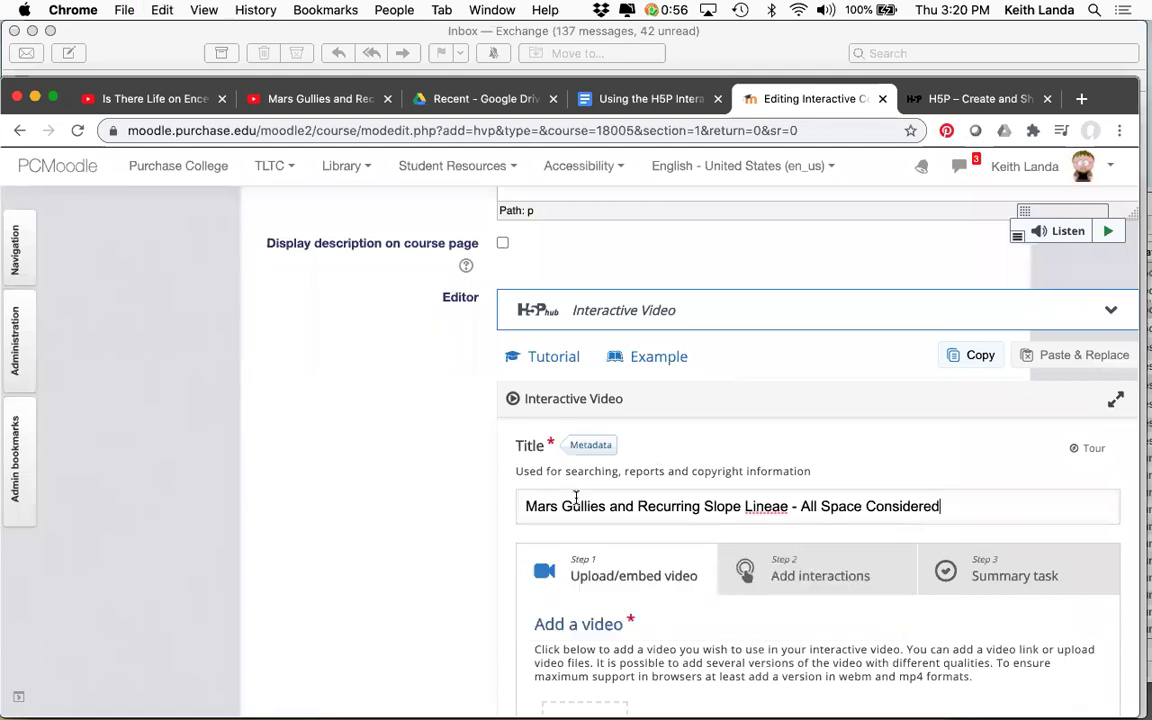
Set the title in the nested Interactive Video settings to "Mars Gullies and Recurring Slope Lineae"
scroll(365, 543, "down", 4)
scroll(365, 545, "down", 3)
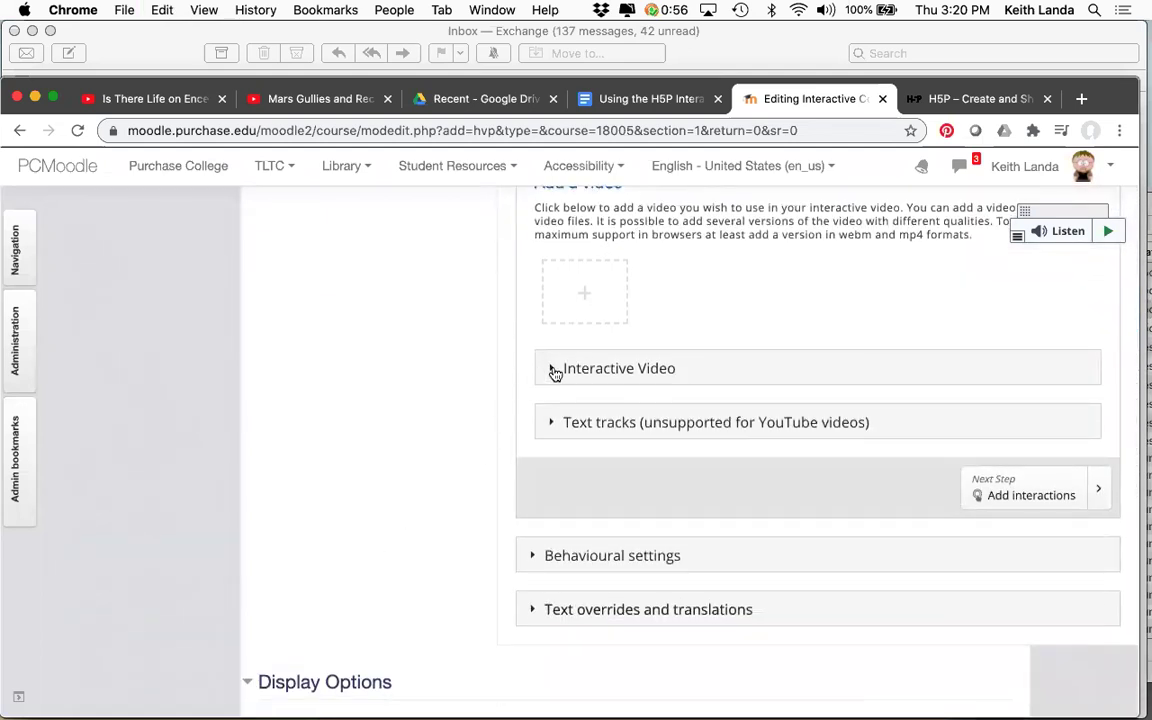
left_click(554, 370)
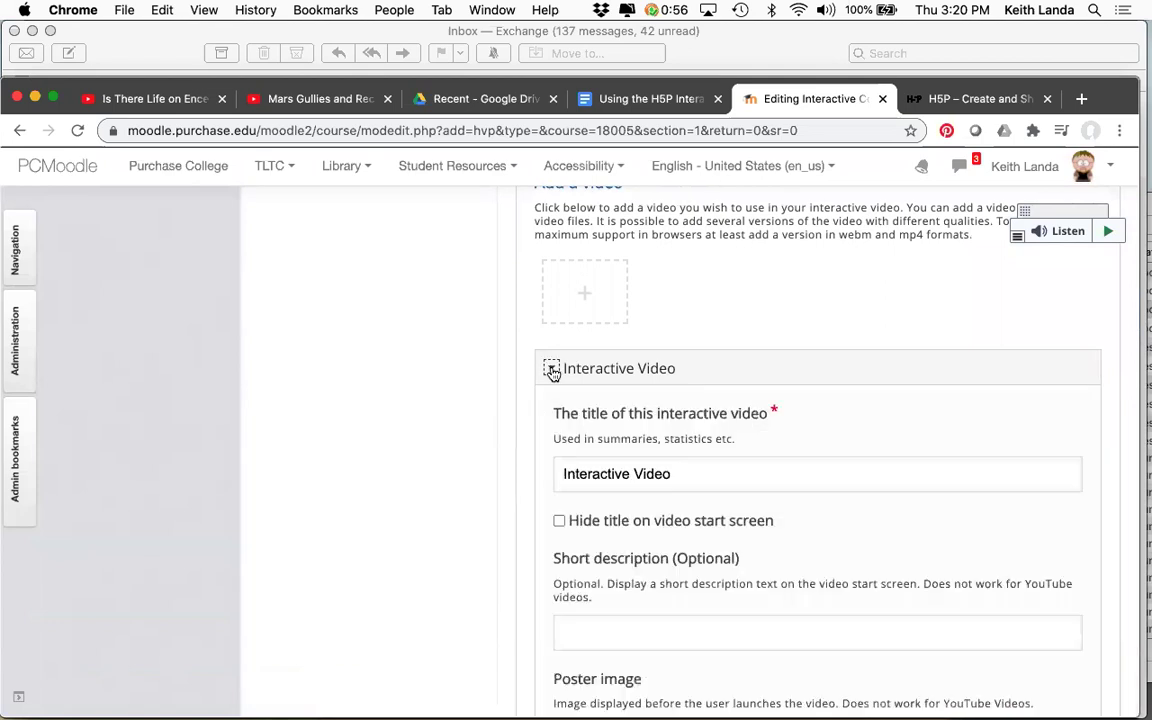
left_click(689, 475)
left_click_drag(689, 475, 520, 472)
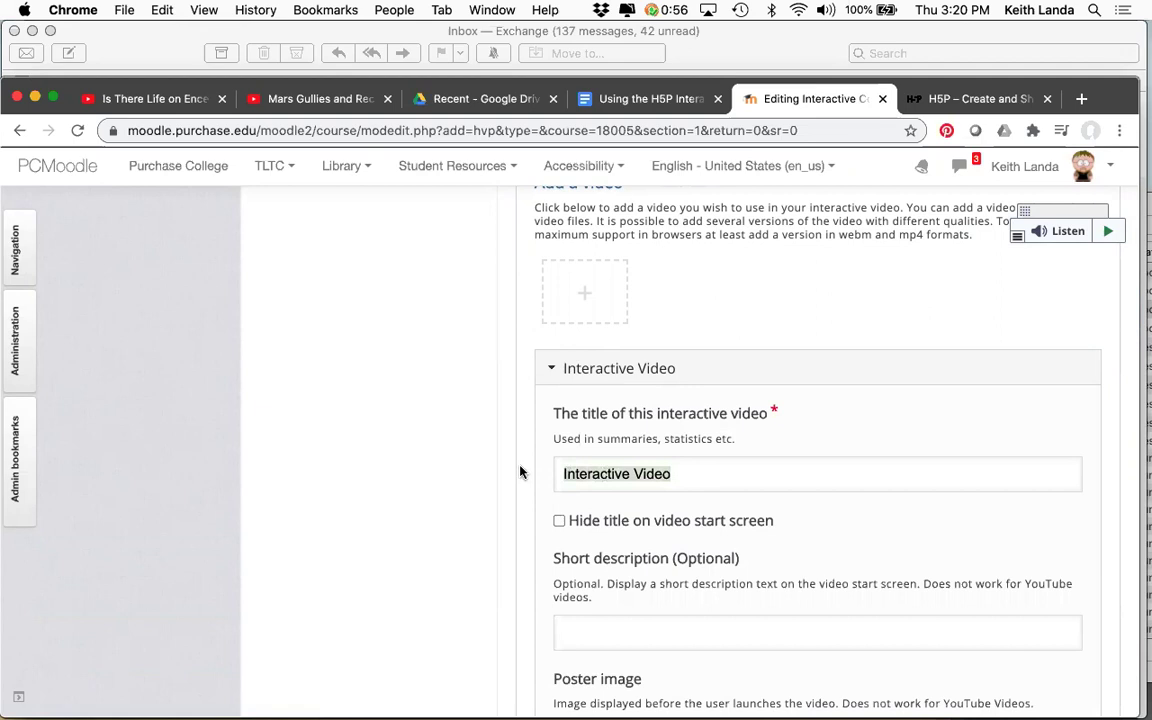
key("super+v")
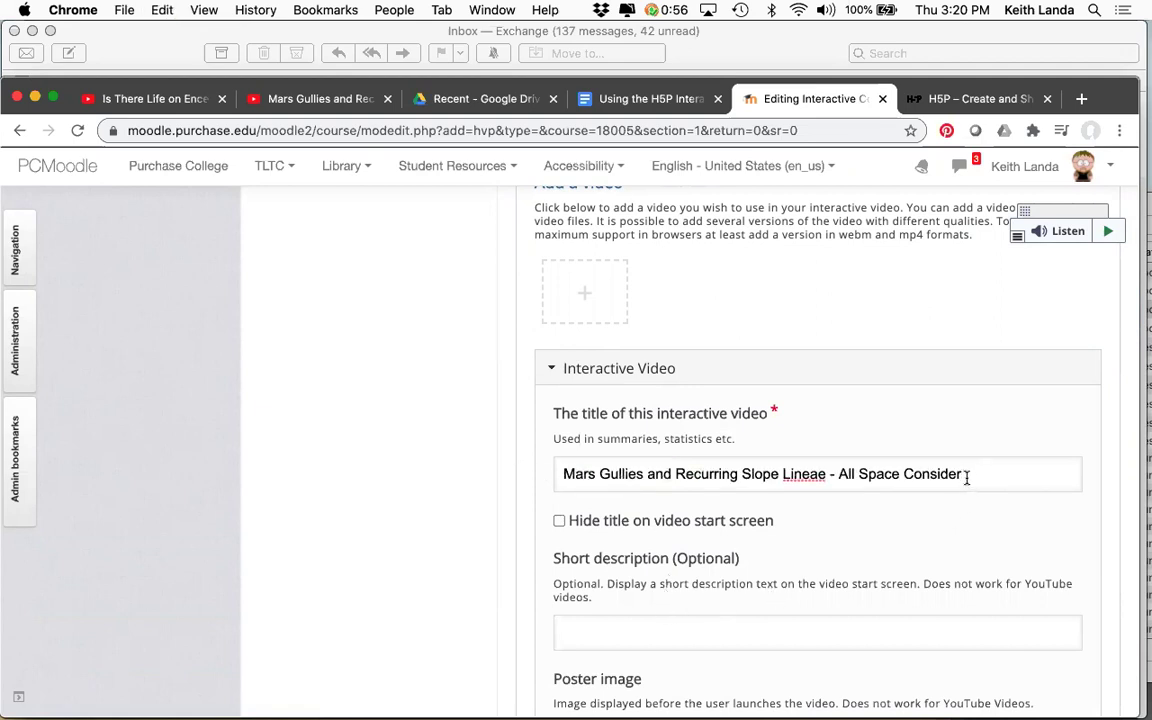
left_click_drag(966, 477, 840, 475)
key("super+x")
key("BackSpace")
key("BackSpace")
key("BackSpace")
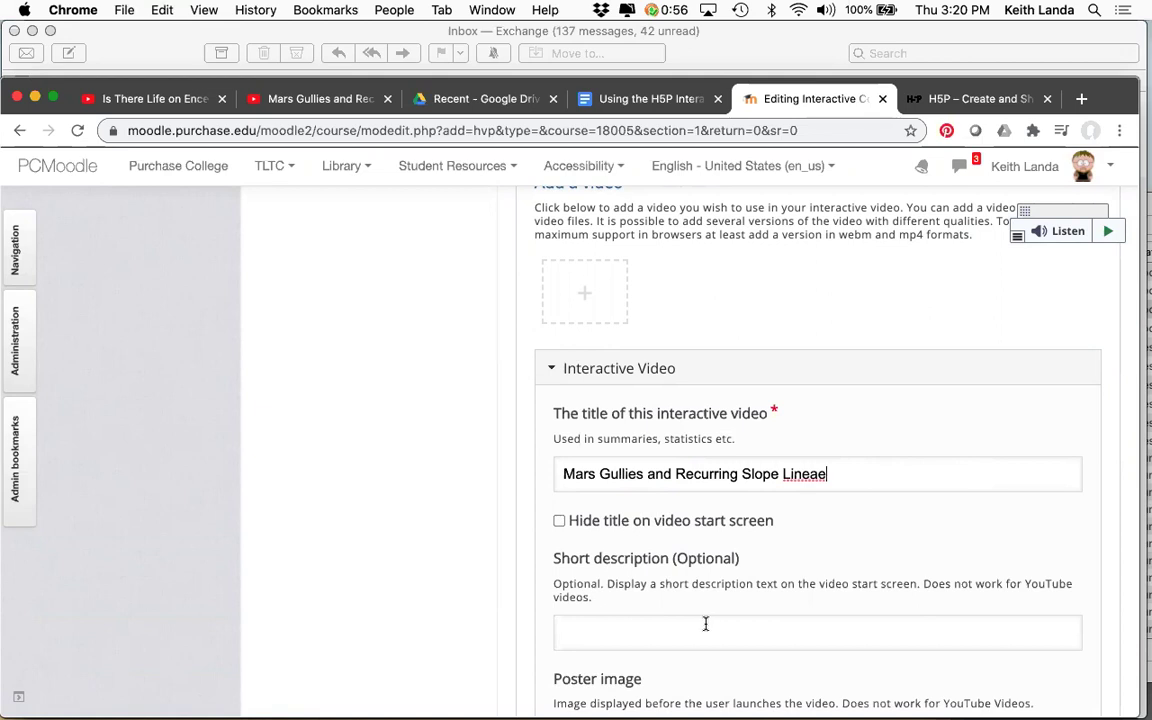
Fill in the optional short description of the interactive video with "All Space Consider"
left_click(703, 623)
key("super+v")
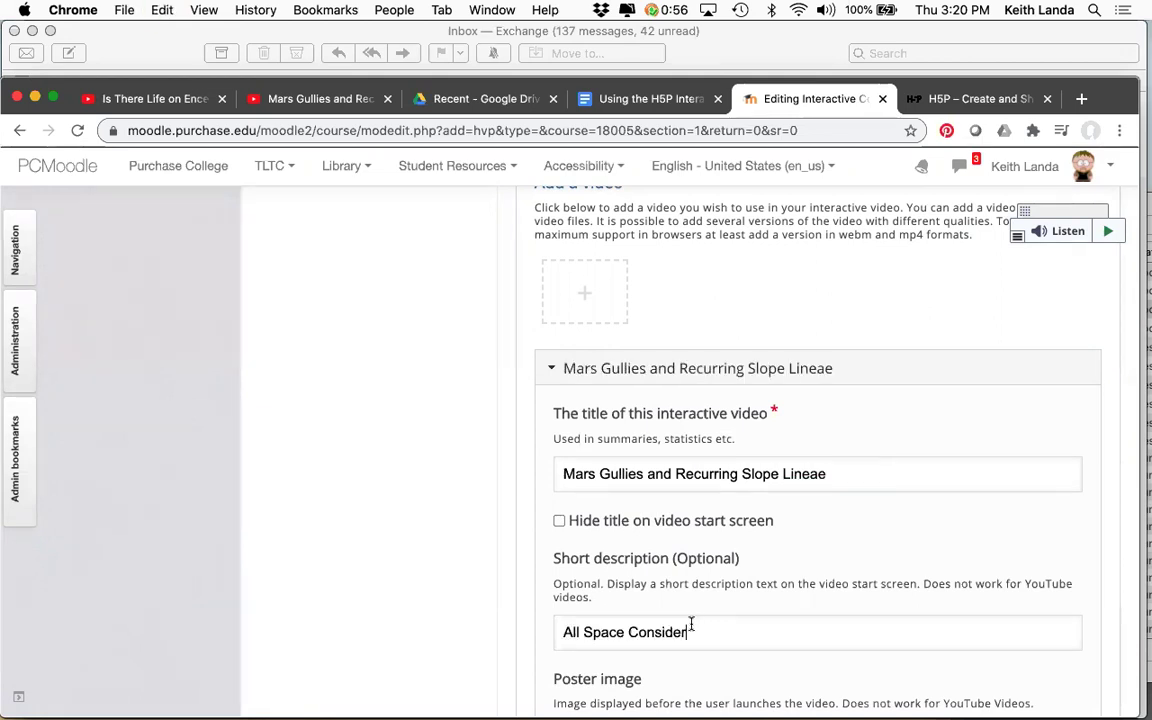
scroll(463, 637, "down", 3)
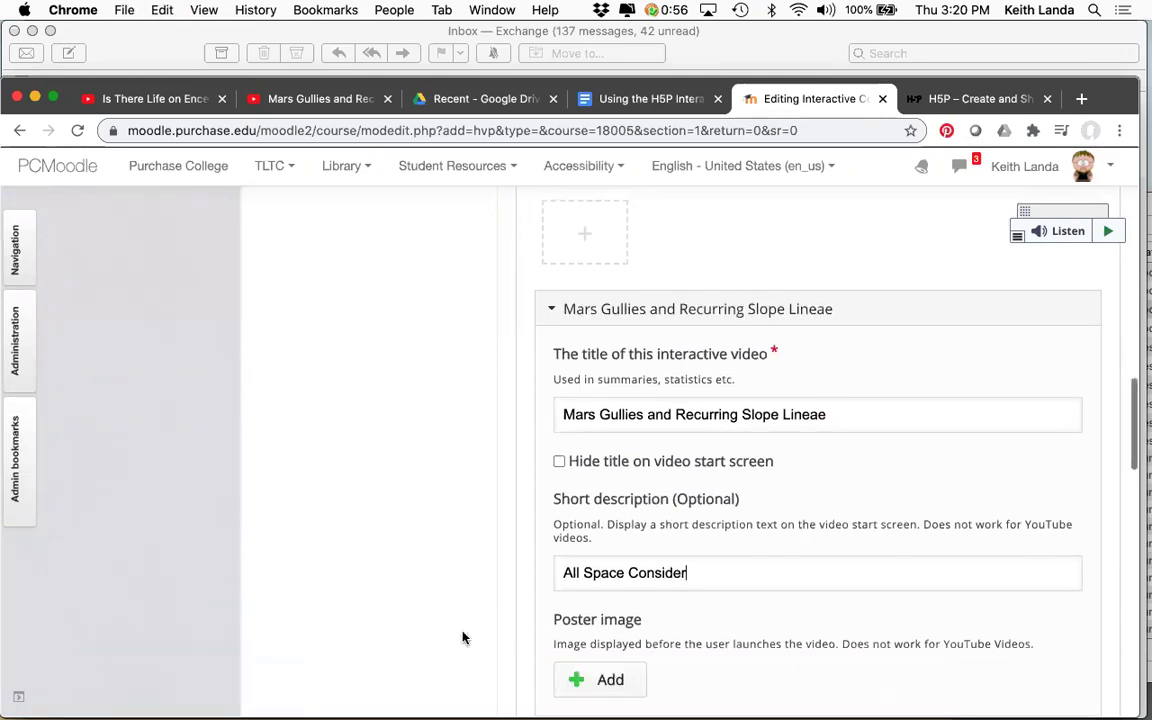
Expand the Behavioural settings and examine the start time, auto-play, loop, Show Solution and Retry overrides, bookmarks, rewind, skipping and sound options
scroll(463, 637, "up", 6)
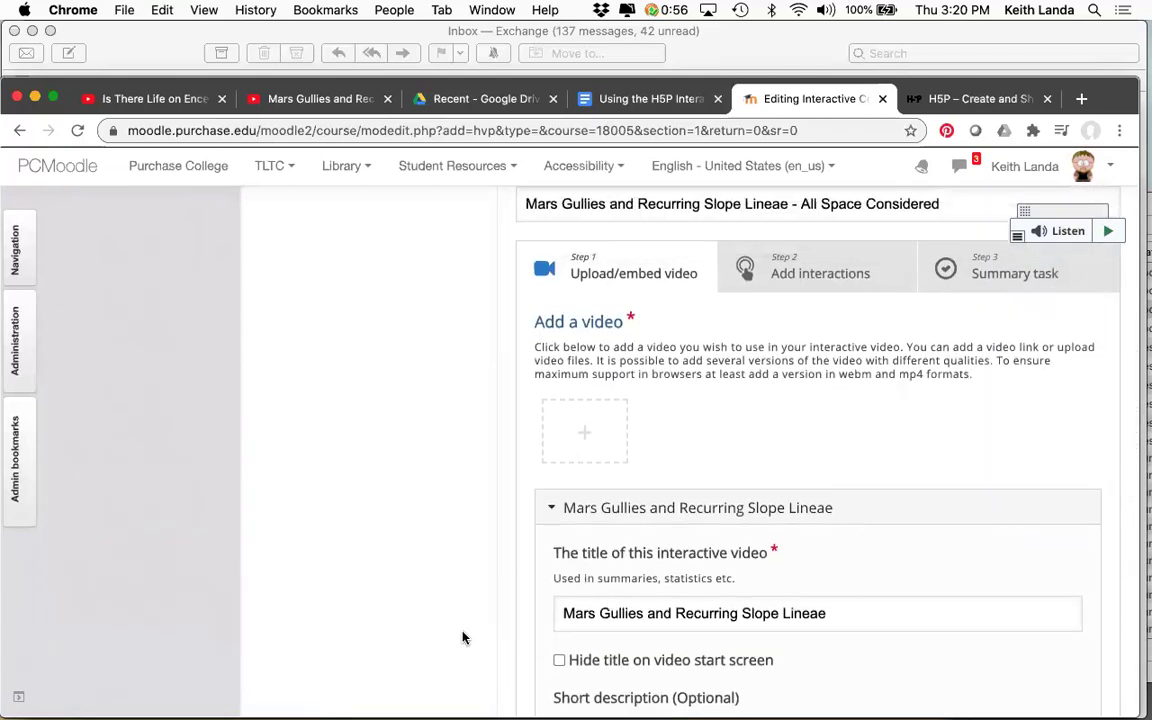
scroll(463, 637, "down", 3)
scroll(463, 637, "down", 3)
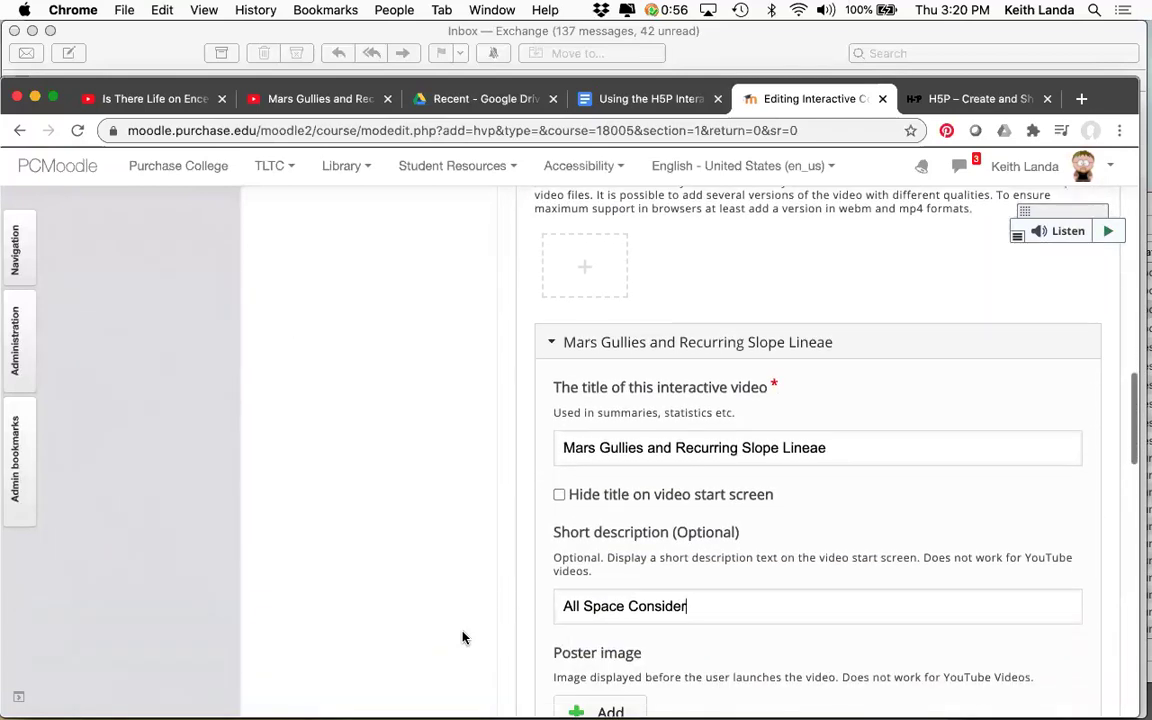
scroll(463, 637, "down", 3)
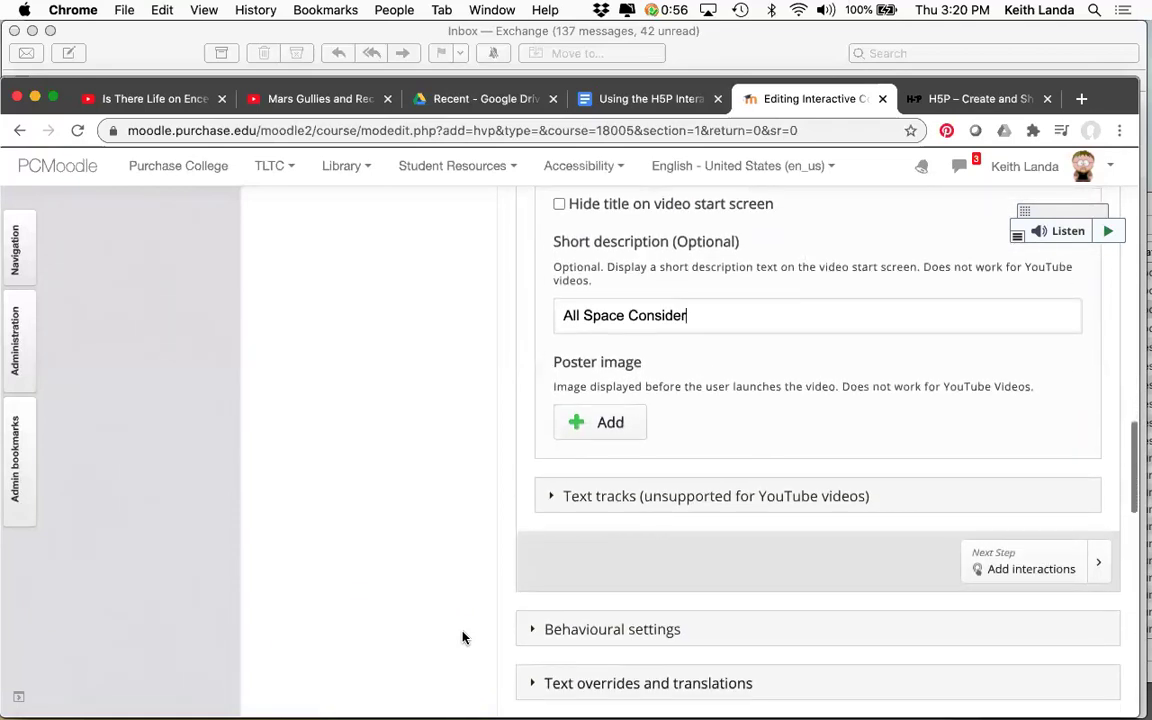
scroll(465, 635, "down", 1)
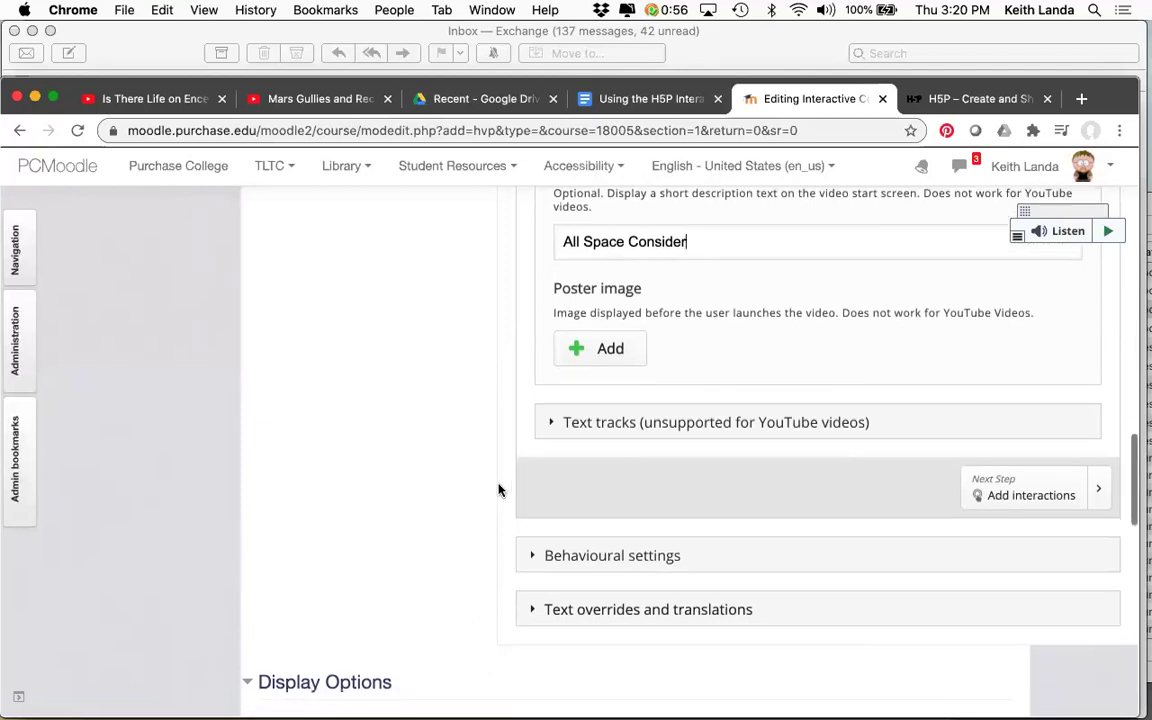
left_click(533, 556)
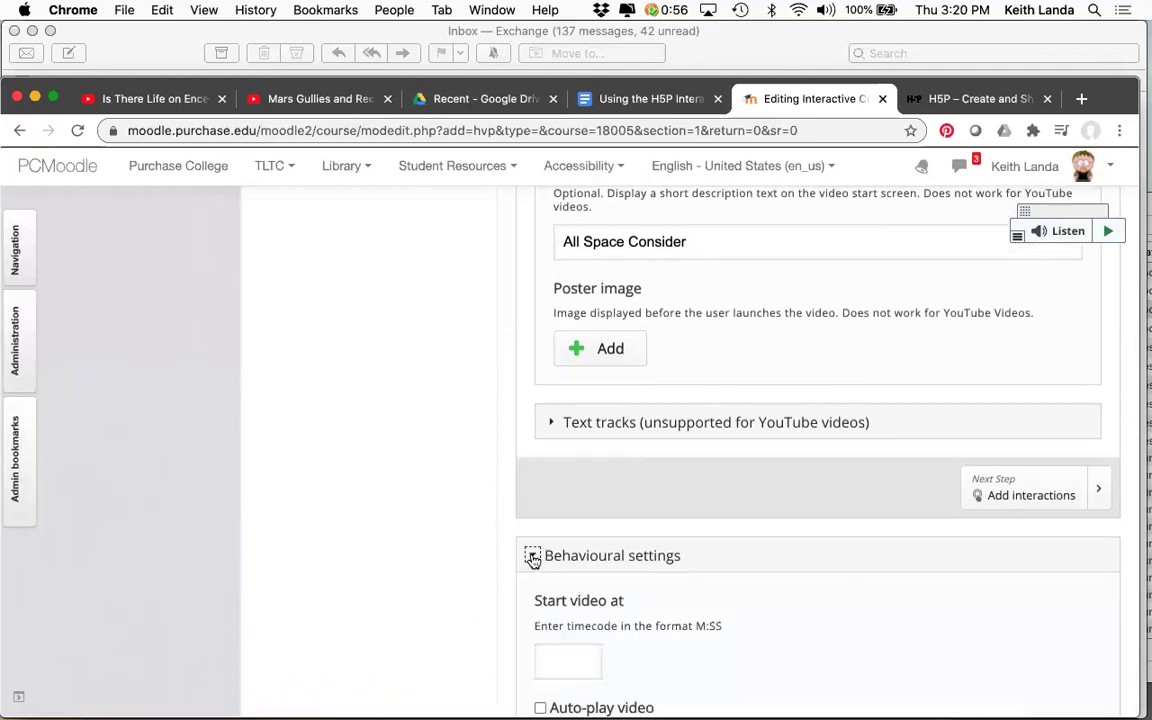
scroll(455, 578, "down", 1)
scroll(455, 578, "up", 10)
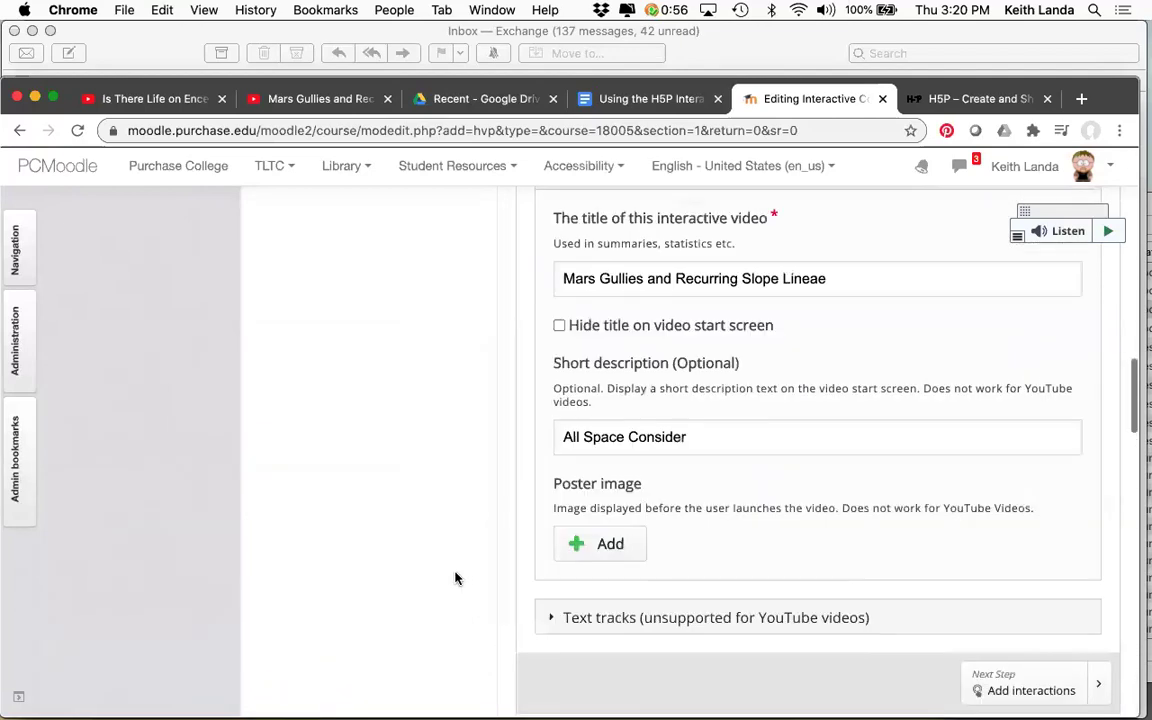
scroll(455, 578, "up", 2)
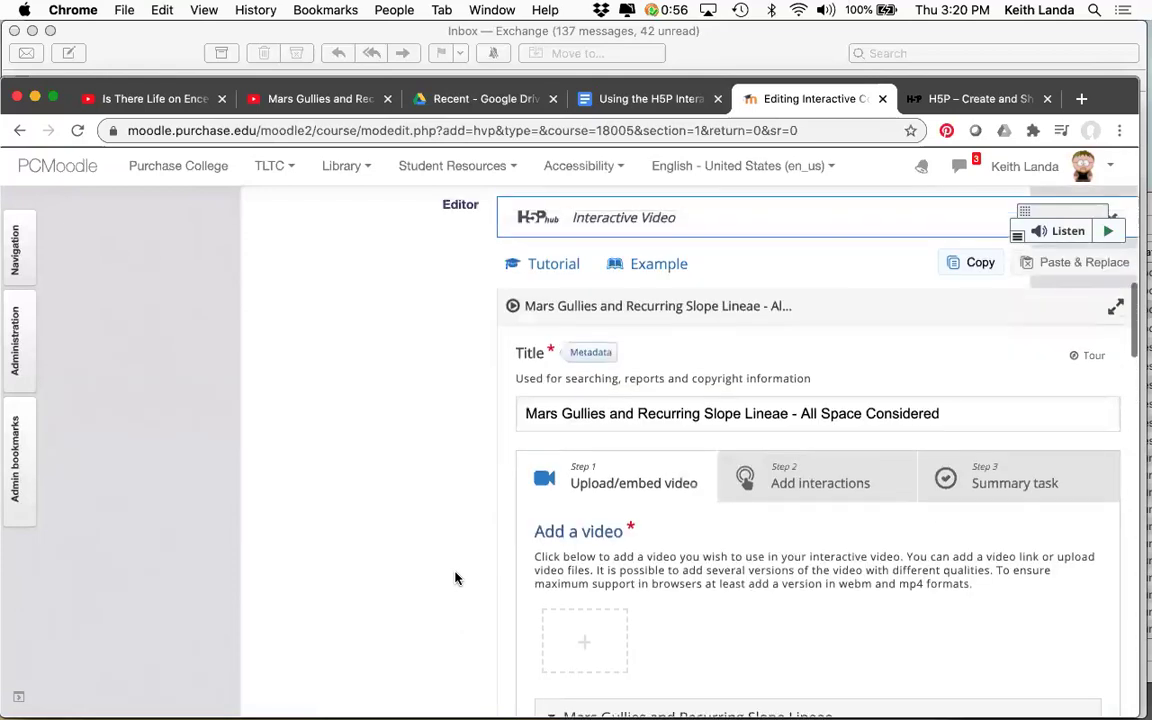
scroll(455, 578, "down", 5)
scroll(455, 578, "down", 6)
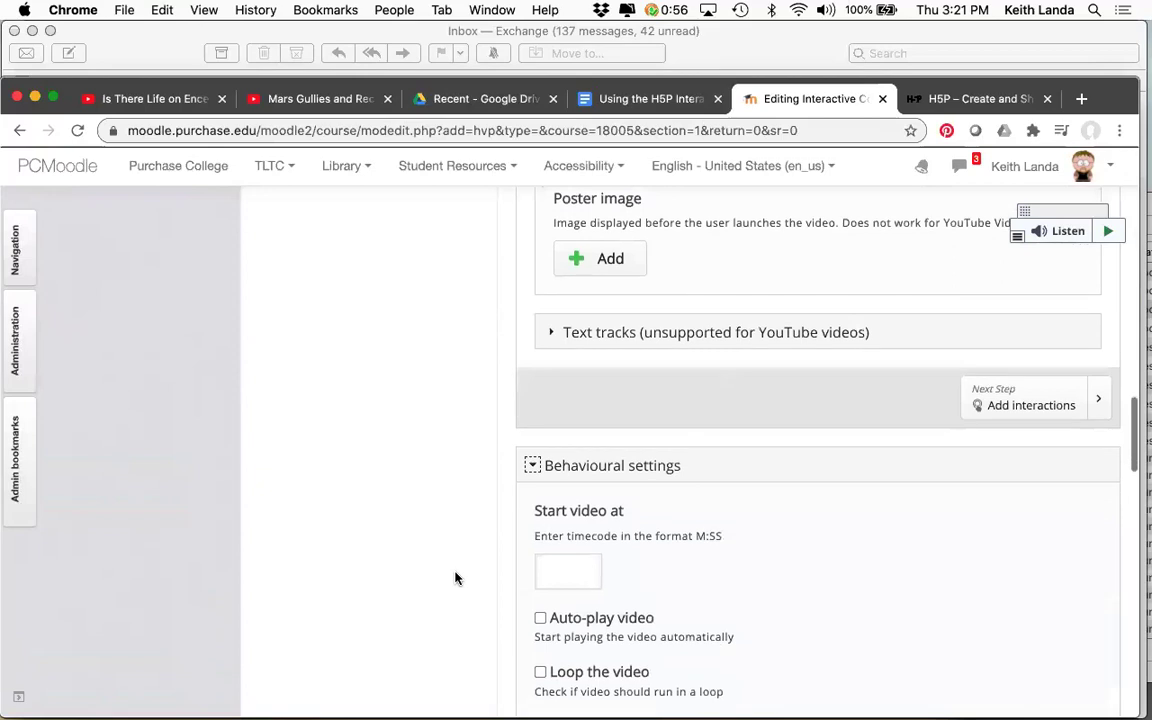
scroll(455, 578, "down", 1)
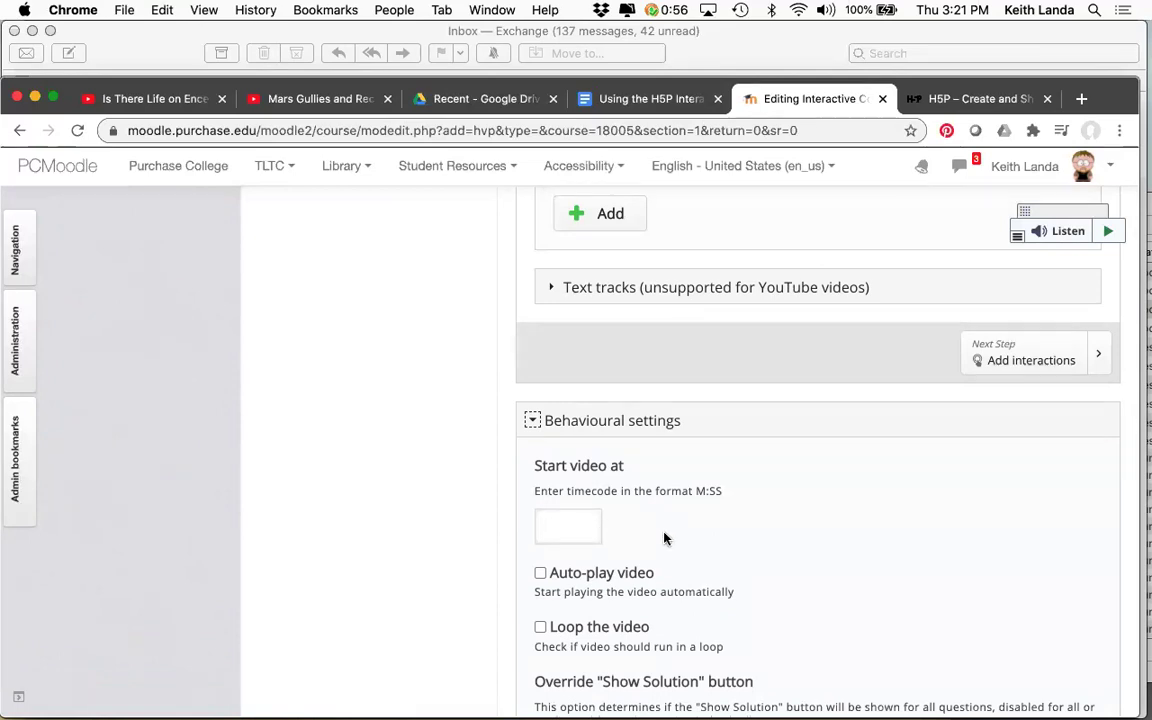
scroll(663, 538, "down", 1)
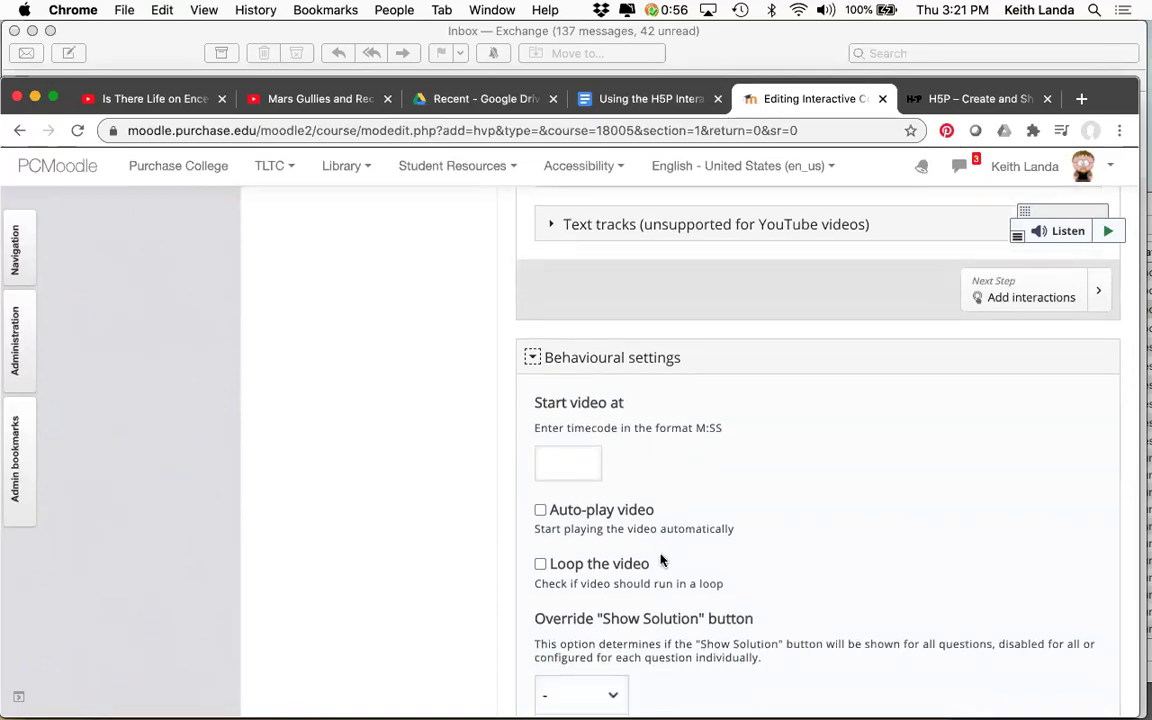
scroll(660, 560, "down", 3)
scroll(660, 560, "down", 1)
scroll(640, 525, "down", 1)
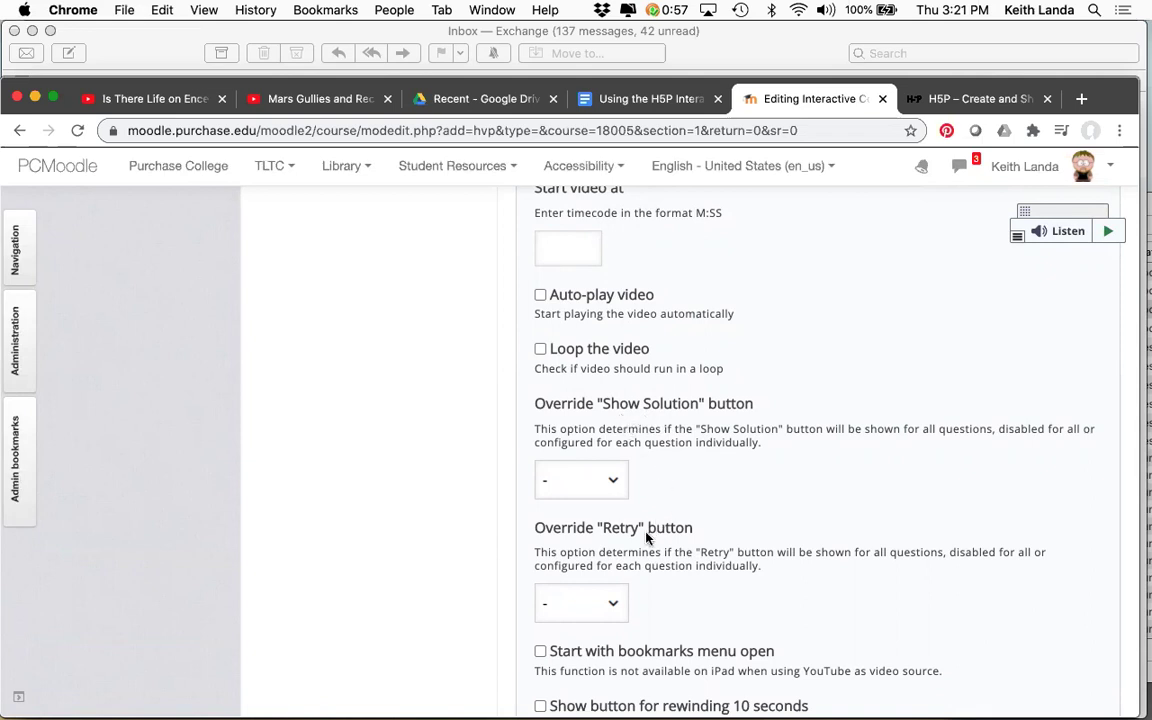
scroll(646, 537, "down", 2)
scroll(646, 537, "down", 3)
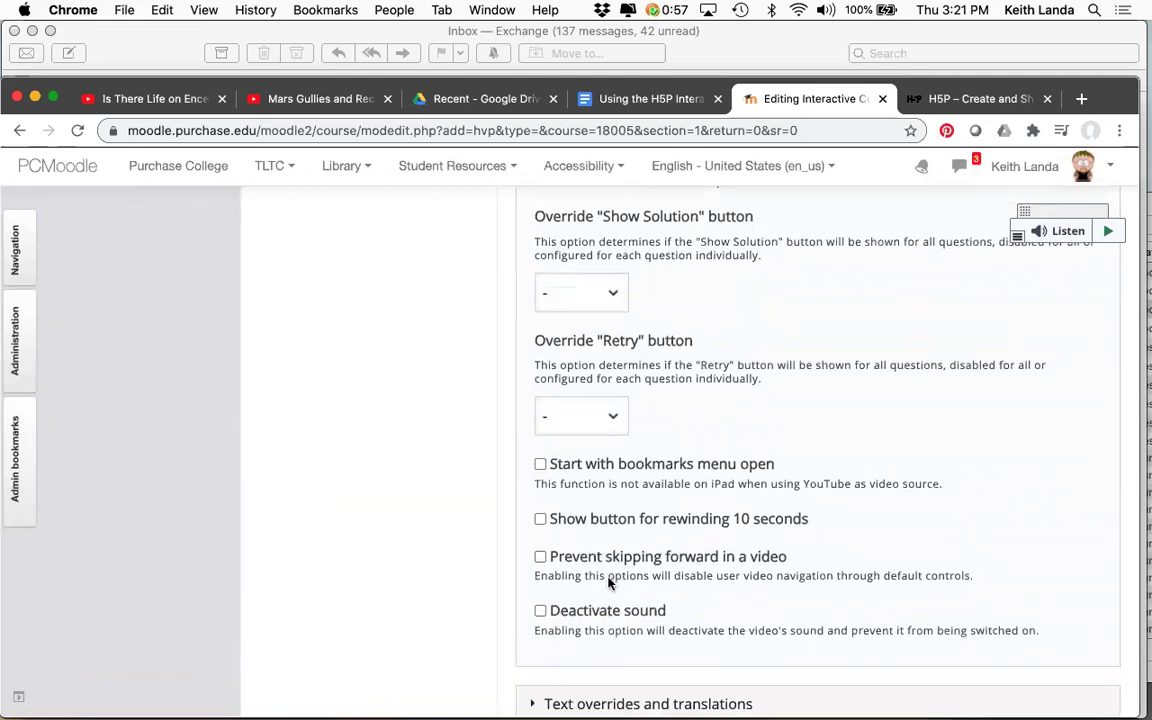
scroll(636, 527, "down", 2)
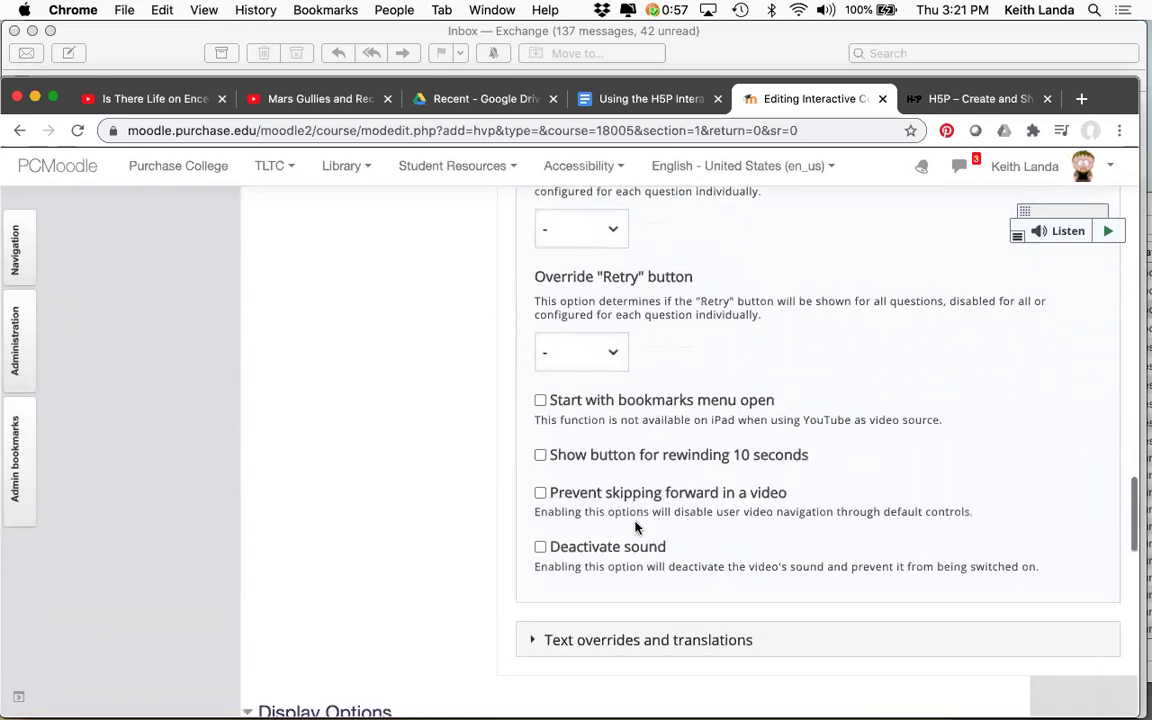
Review the activity form from its description to the Interactive Video editor, including the Tutorial and Example links and the three editing steps
scroll(636, 527, "up", 15)
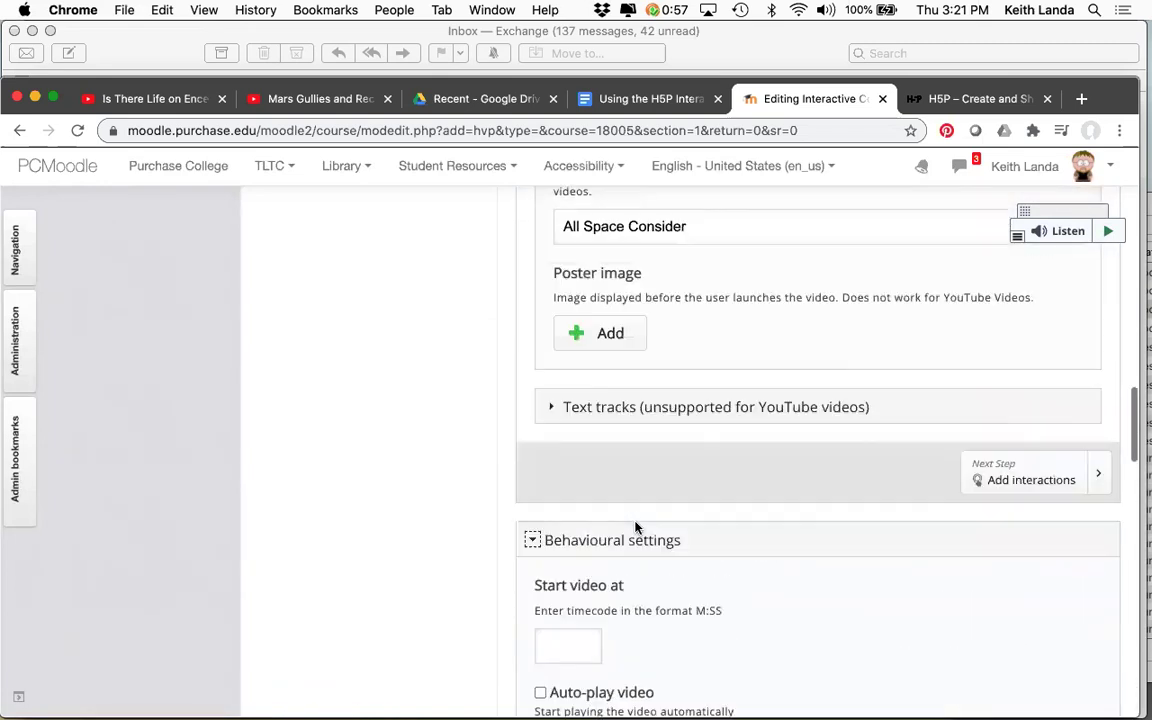
scroll(638, 528, "up", 10)
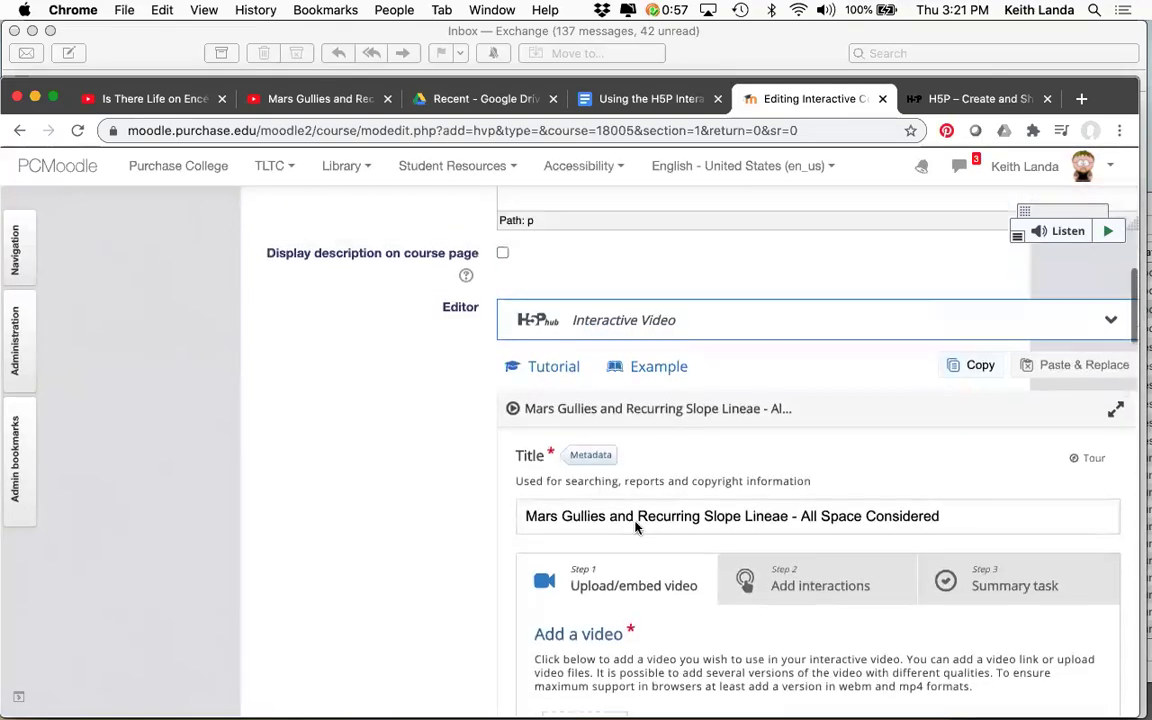
scroll(638, 528, "up", 8)
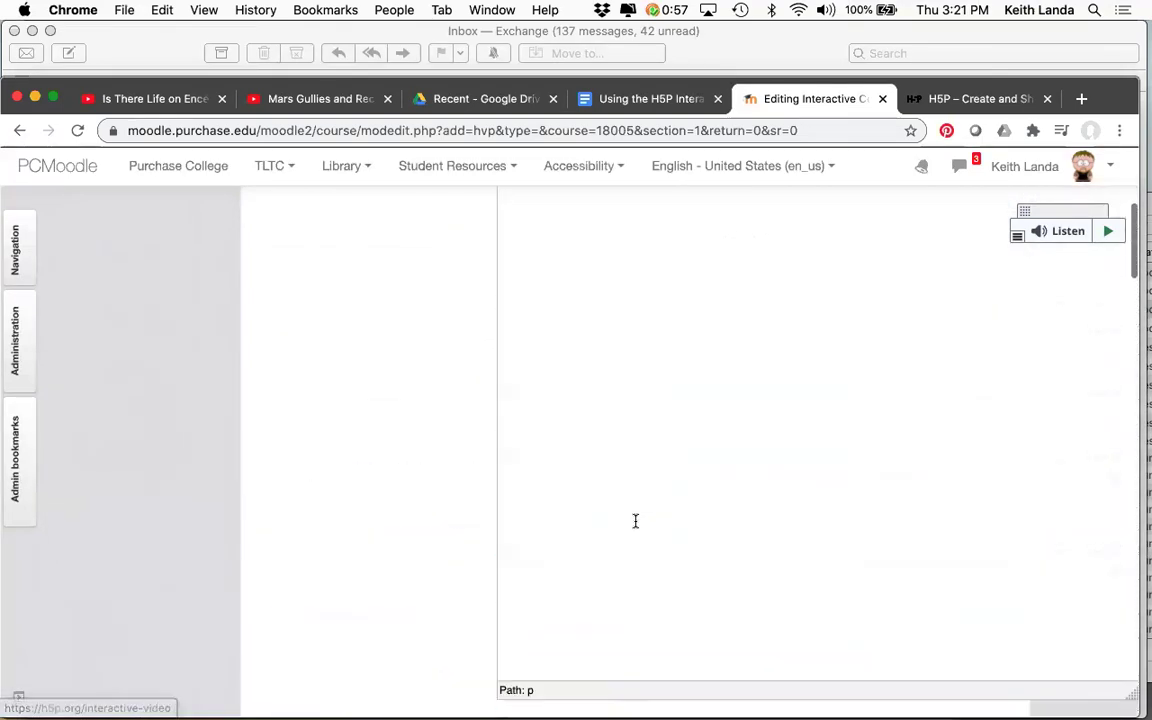
scroll(635, 521, "up", 3)
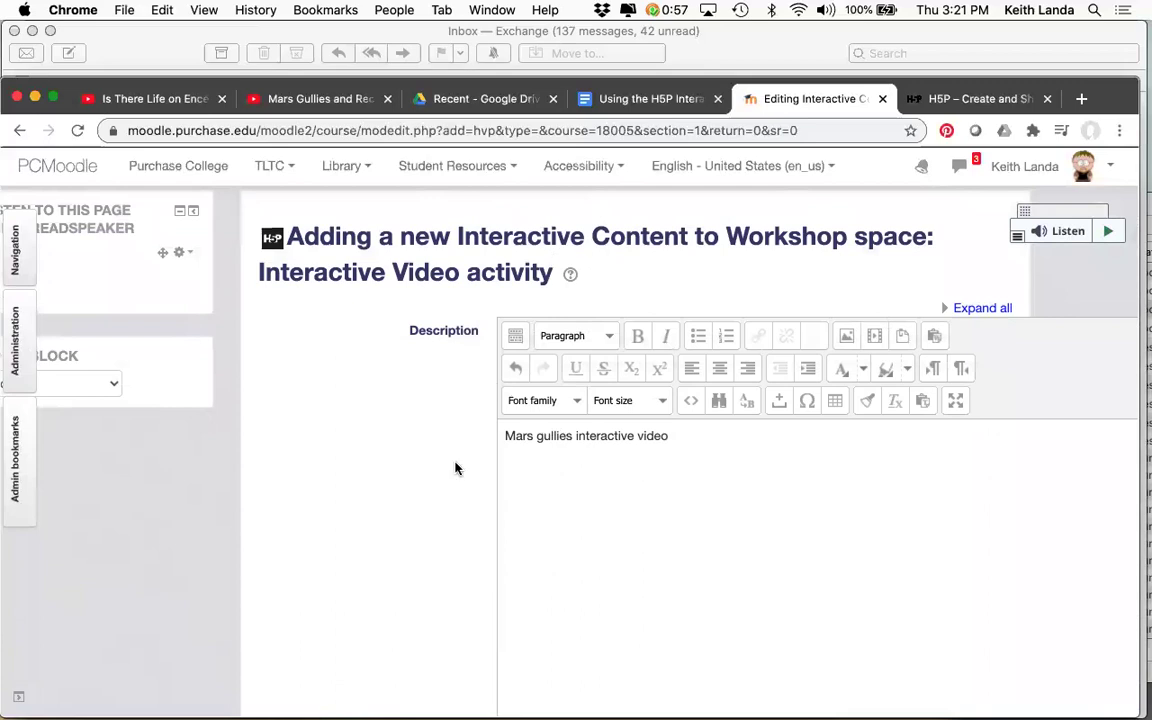
scroll(455, 468, "down", 5)
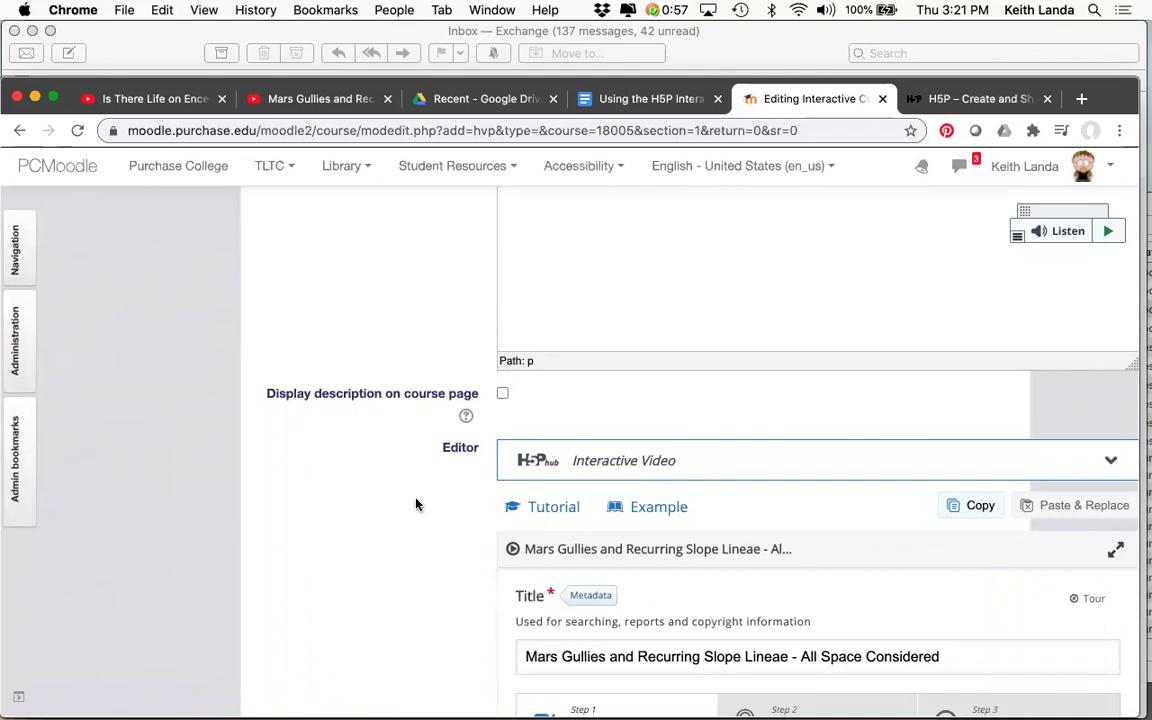
scroll(426, 493, "down", 3)
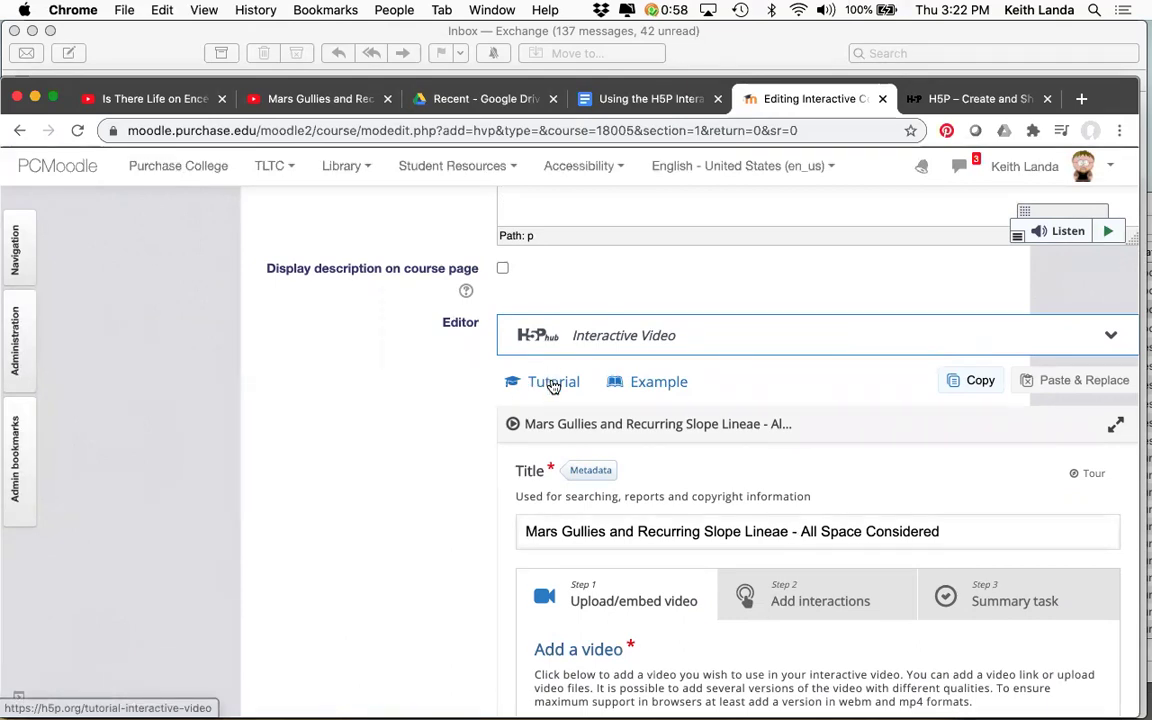
scroll(452, 483, "down", 3)
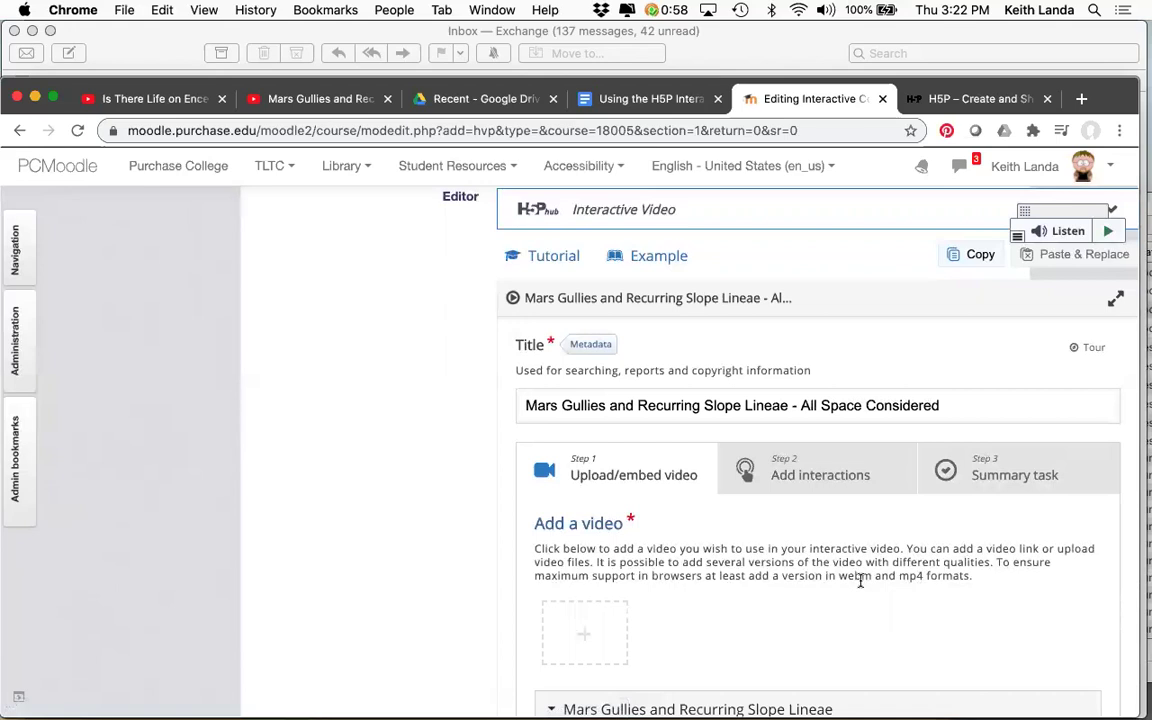
scroll(820, 563, "down", 2)
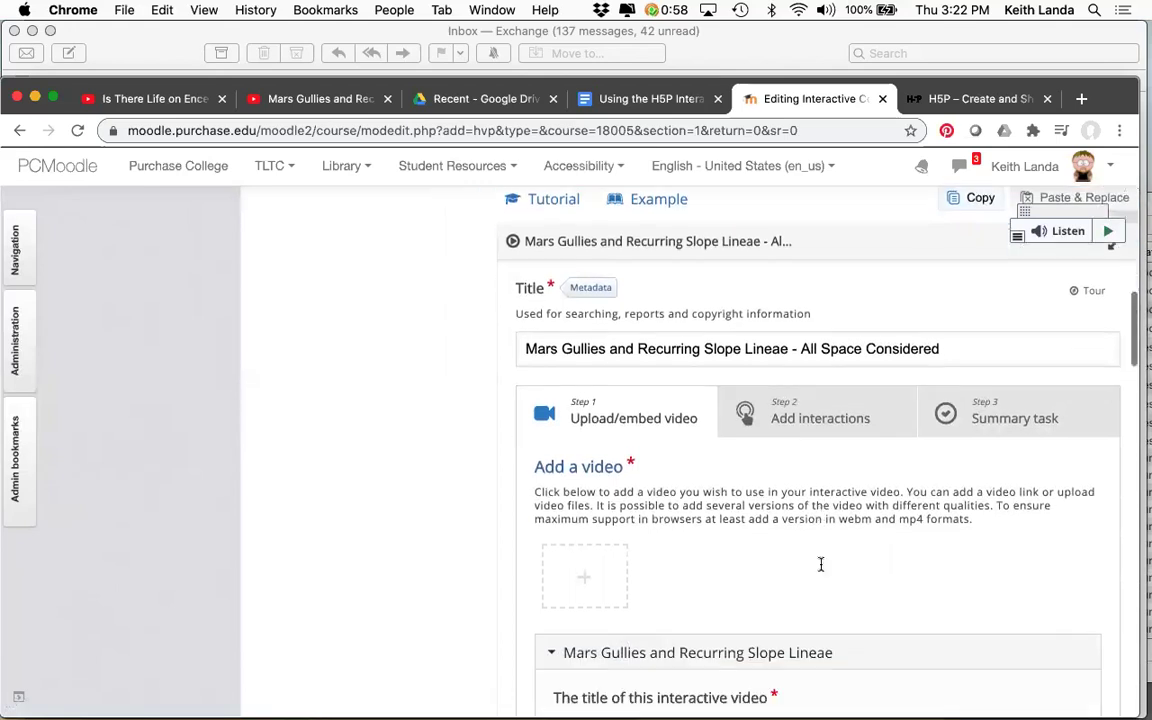
scroll(738, 507, "up", 5)
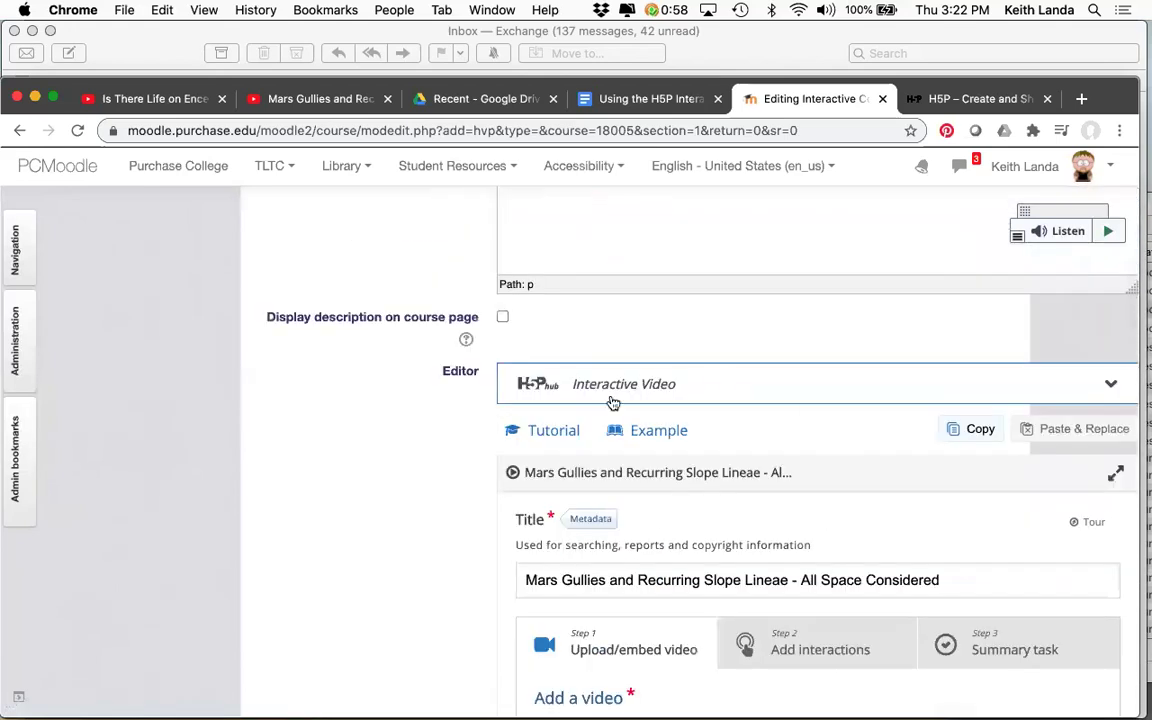
Start adding a video to the Interactive Video and activate the entry for a YouTube link or other source URL
scroll(711, 528, "down", 5)
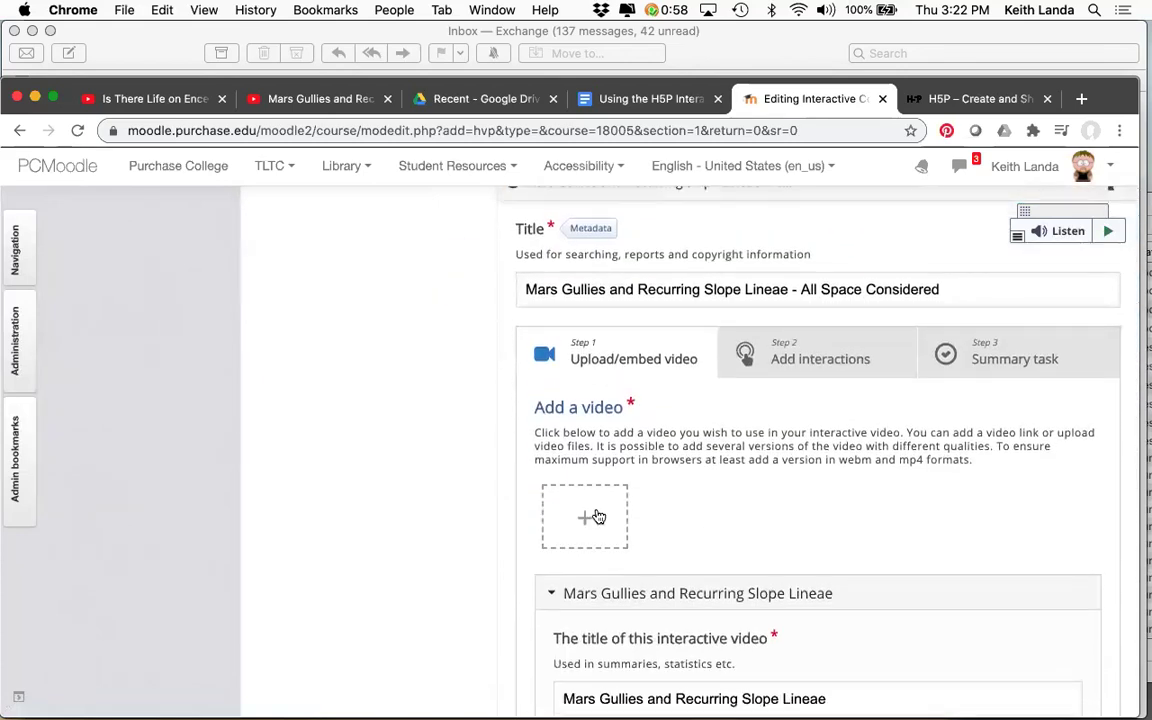
scroll(597, 516, "down", 1)
left_click(597, 516)
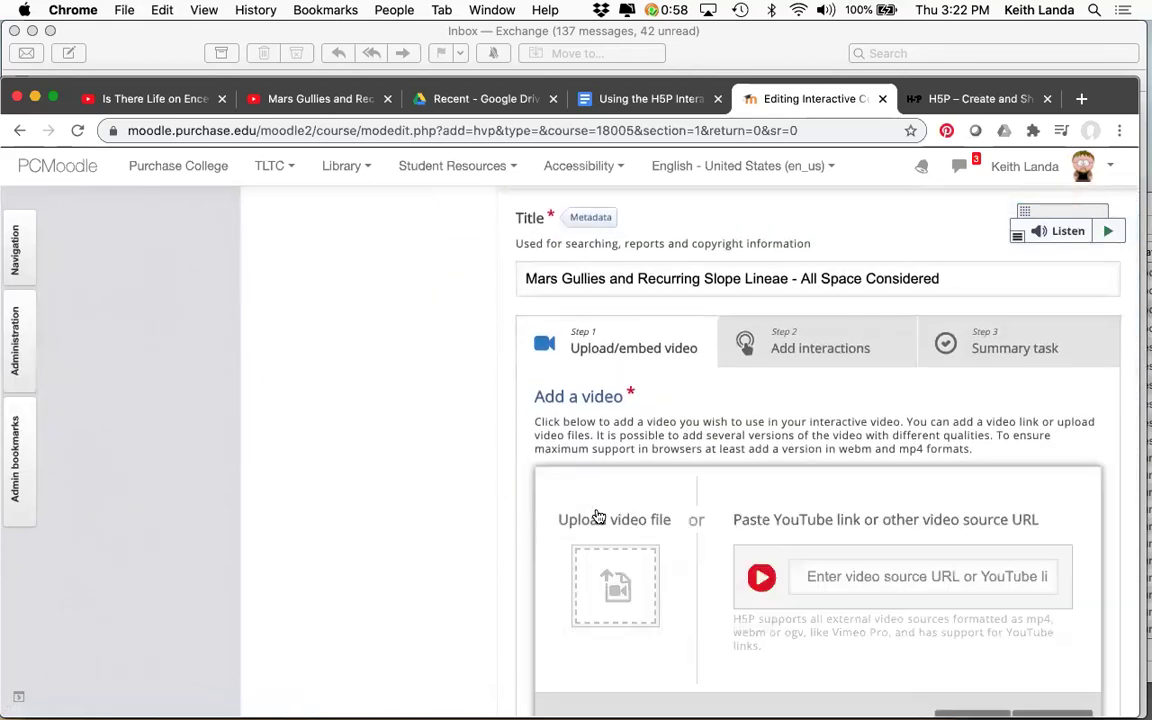
scroll(589, 514, "down", 3)
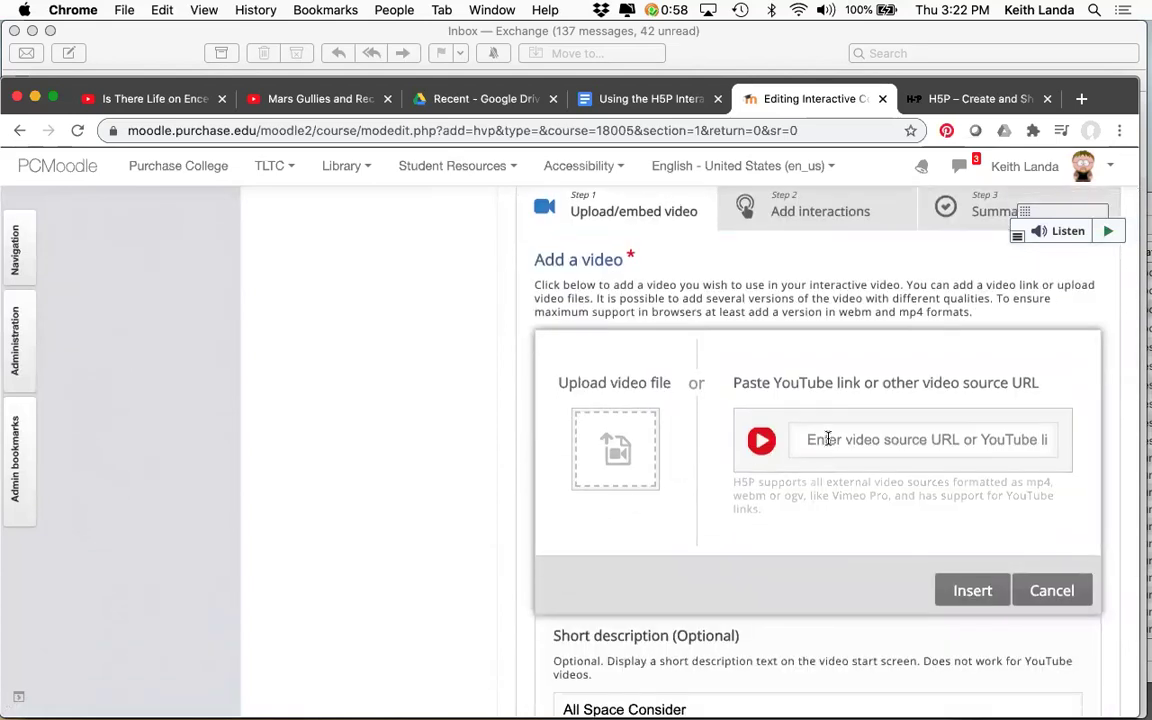
left_click(828, 439)
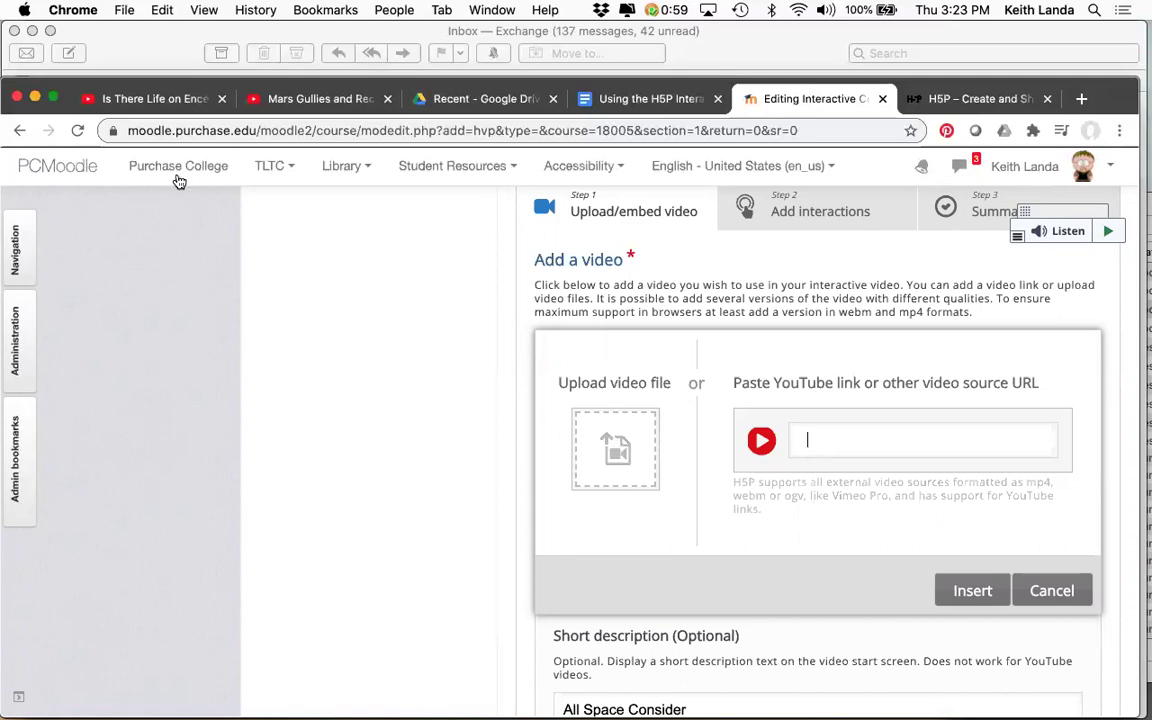
left_click(289, 99)
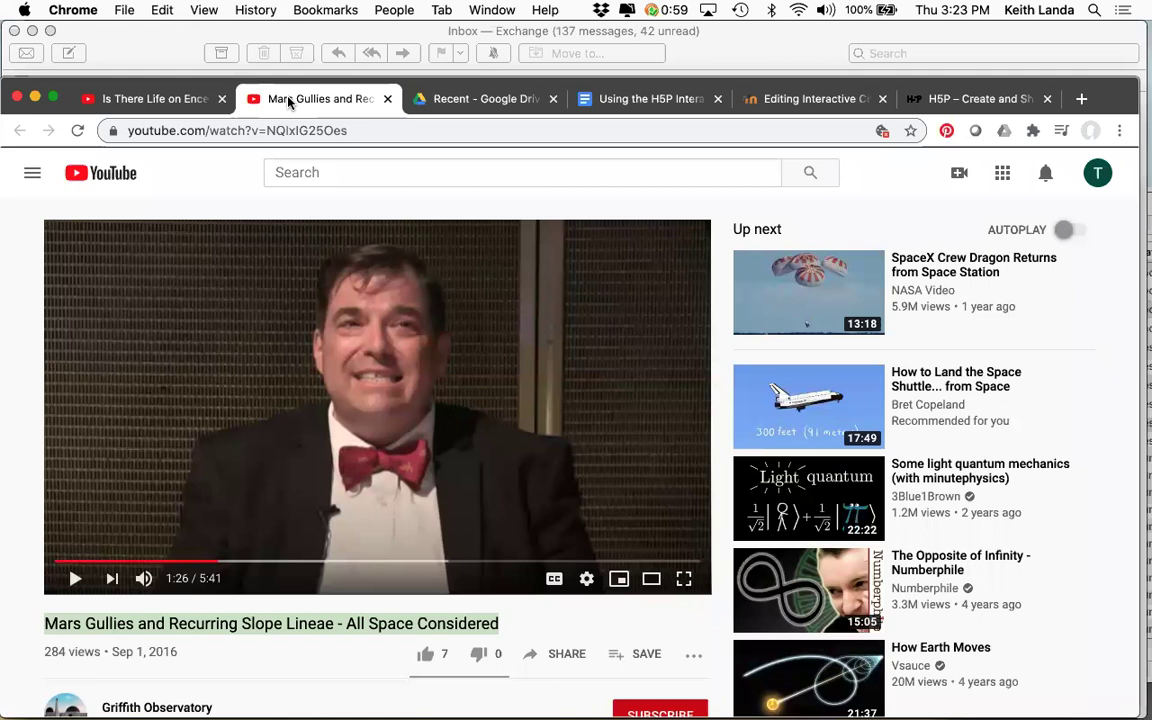
left_click(790, 99)
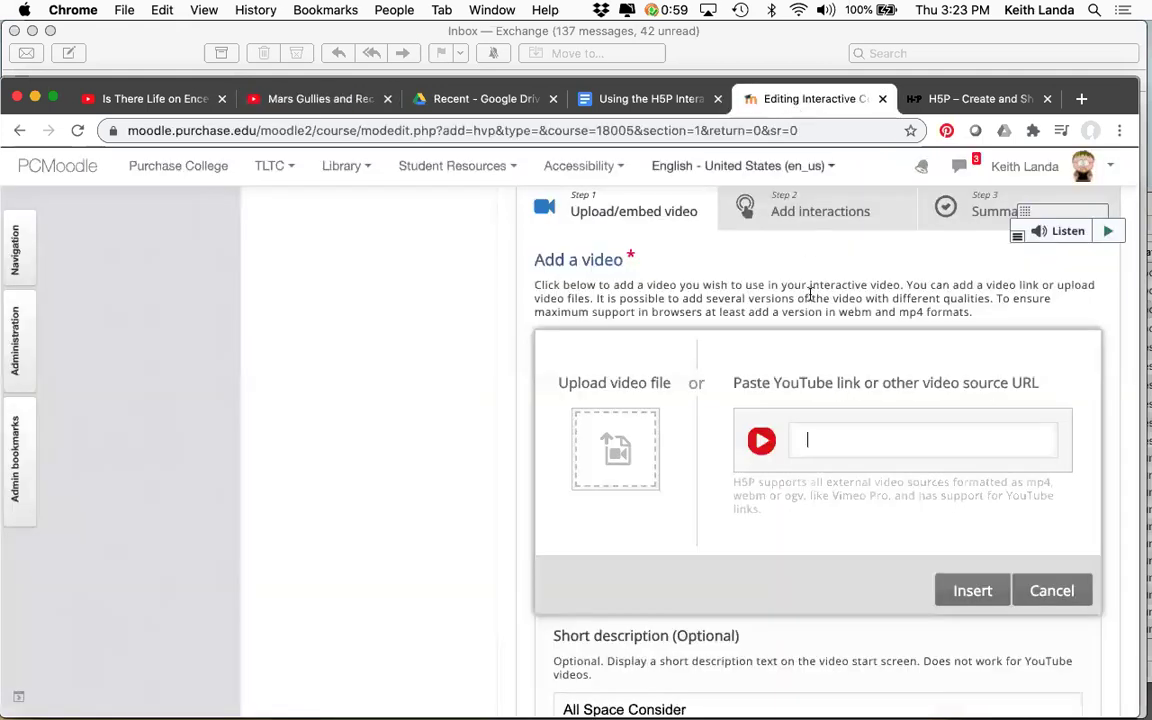
left_click(826, 438)
type("All Space Consider")
key("BackSpace")
key("BackSpace")
key("BackSpace")
key("BackSpace")
key("BackSpace")
key("BackSpace")
key("BackSpace")
key("BackSpace")
key("BackSpace")
key("BackSpace")
key("BackSpace")
key("BackSpace")
key("BackSpace")
key("BackSpace")
key("BackSpace")
key("BackSpace")
key("BackSpace")
Copy the URL of the Mars Gullies video from YouTube and insert it as the Interactive Video's source link
left_click(313, 103)
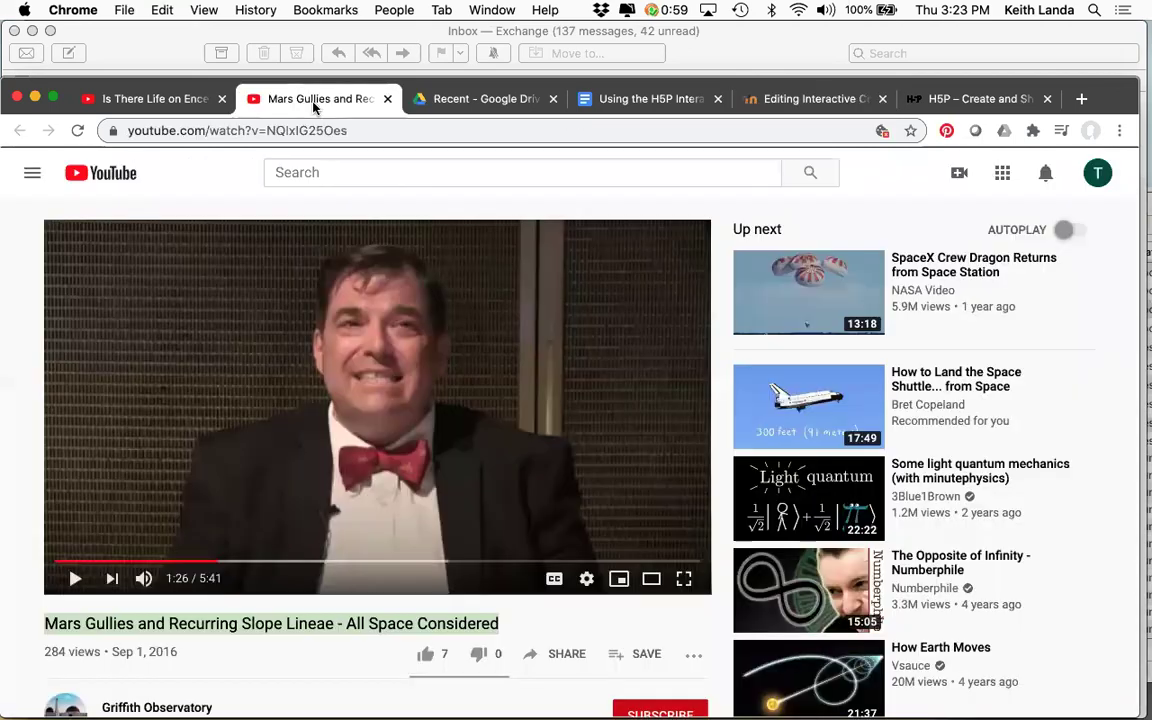
left_click(378, 131)
key("super+c")
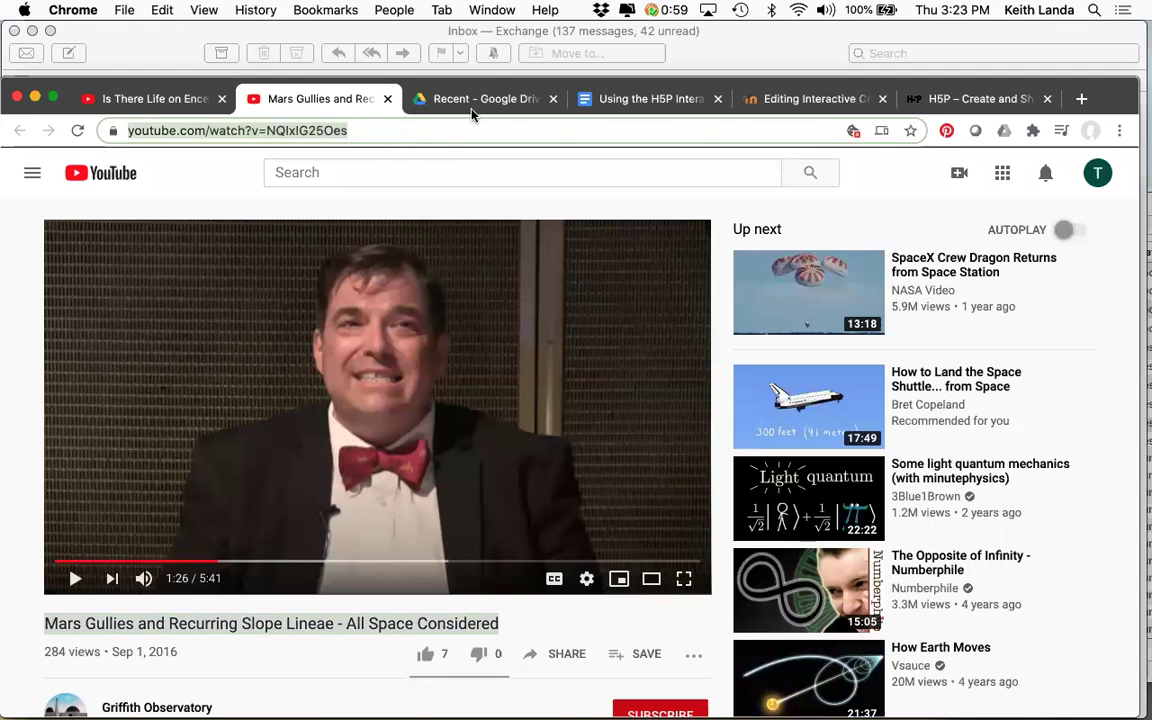
left_click(780, 98)
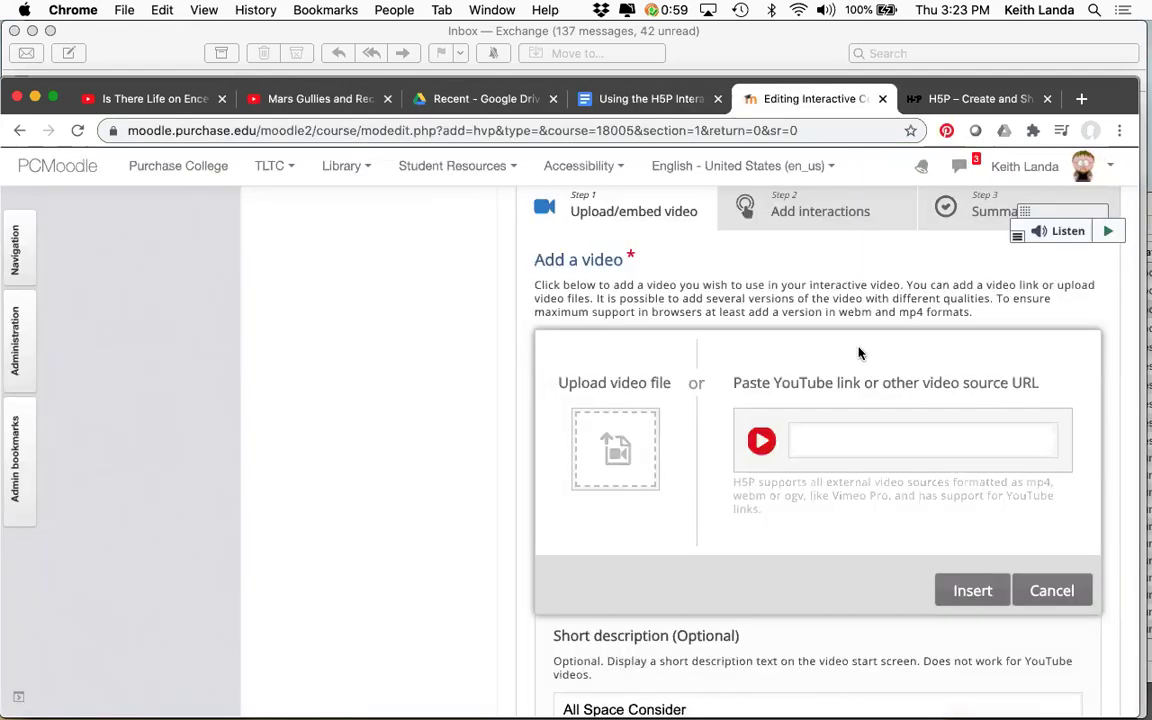
left_click(851, 438)
key("super+v")
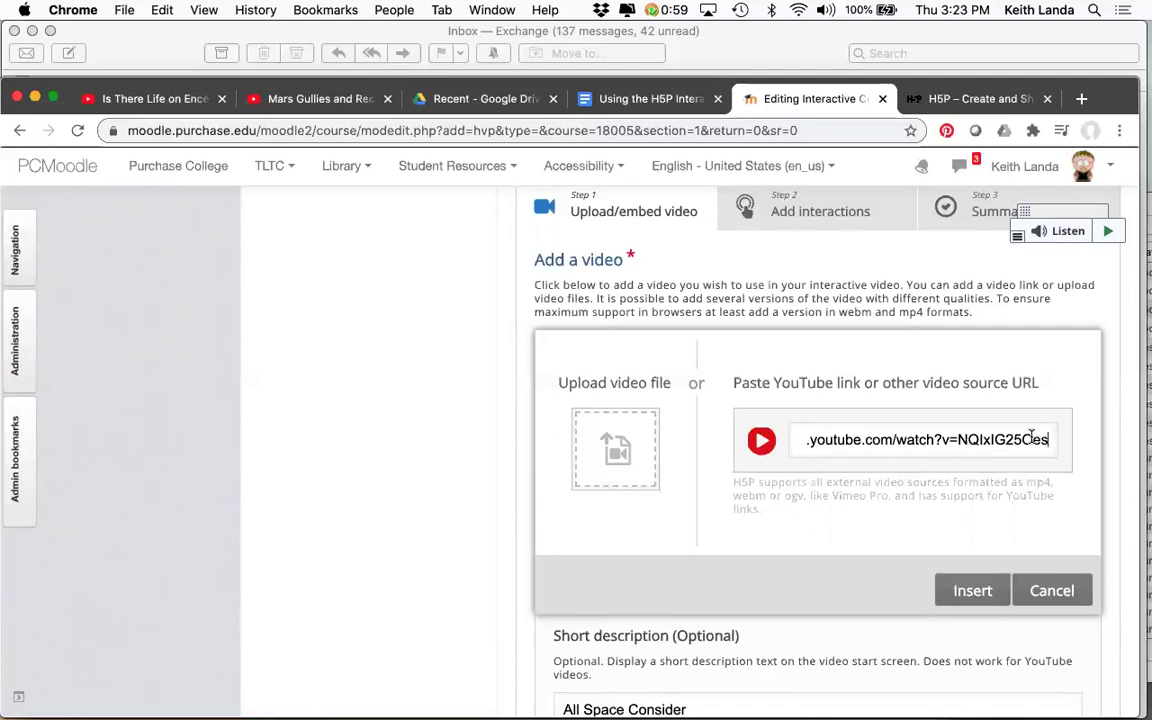
left_click(970, 592)
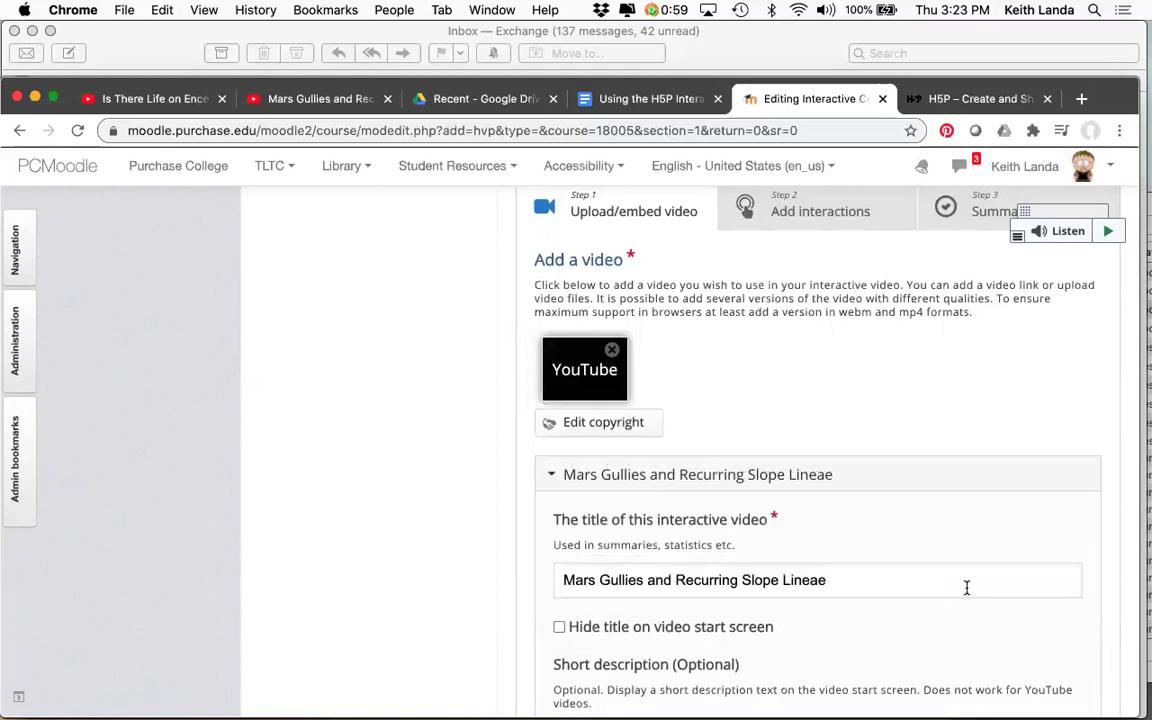
Open the video's copyright details and set the title to "Mars Gullies and Recurring Slope Lineae - All Space Considered", copied from its YouTube page
scroll(966, 587, "down", 3)
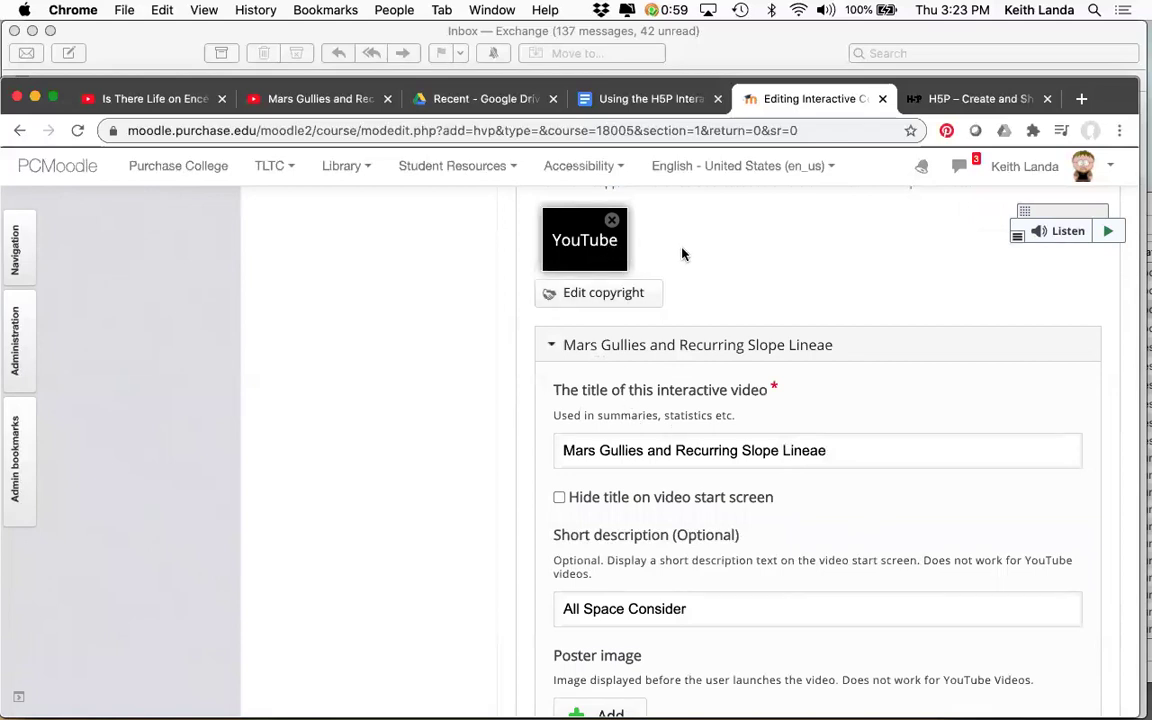
left_click(603, 295)
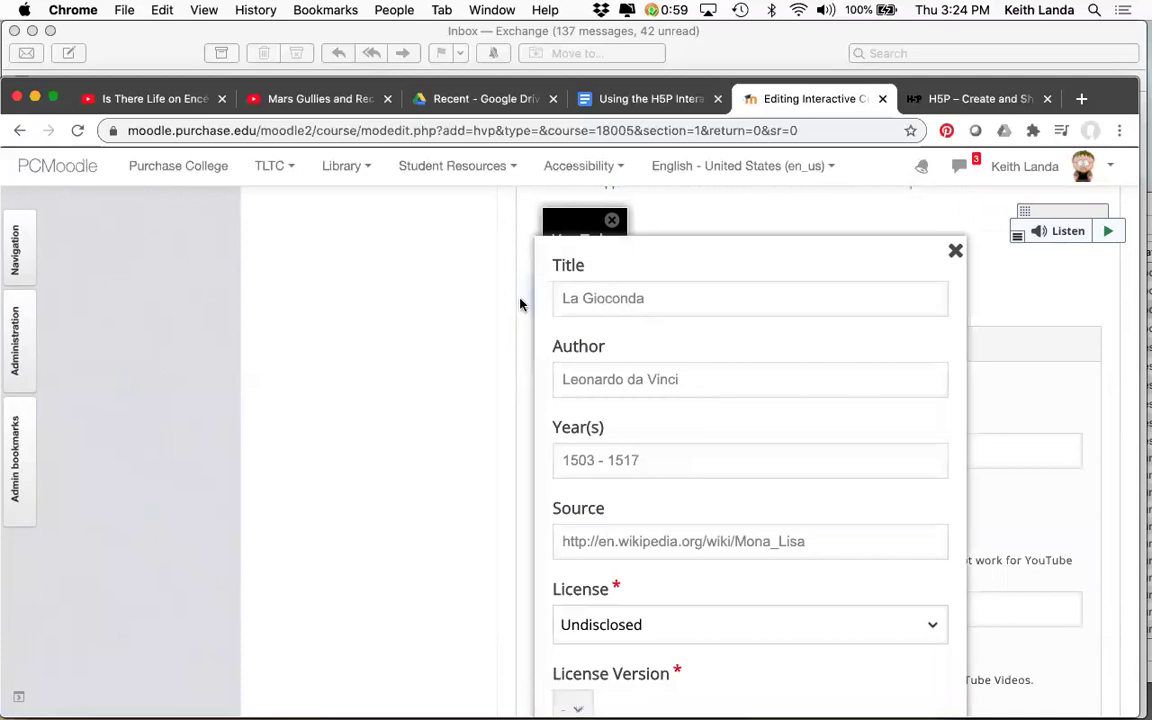
left_click(320, 99)
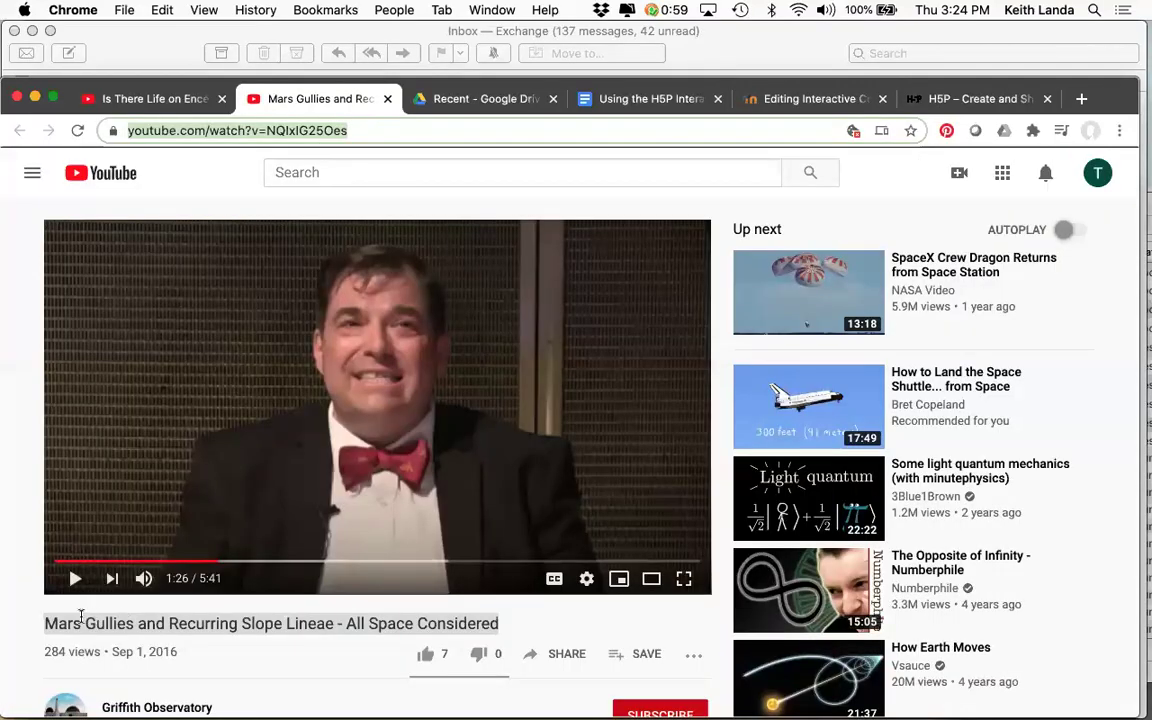
left_click_drag(49, 620, 499, 632)
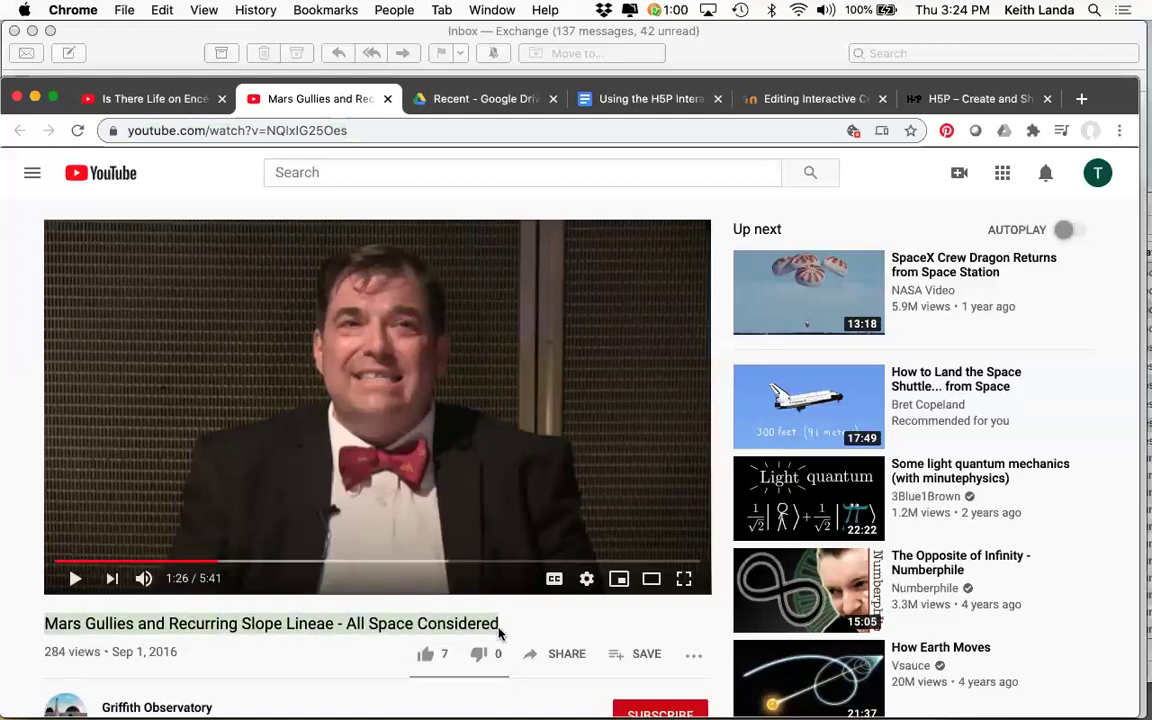
left_click(814, 102)
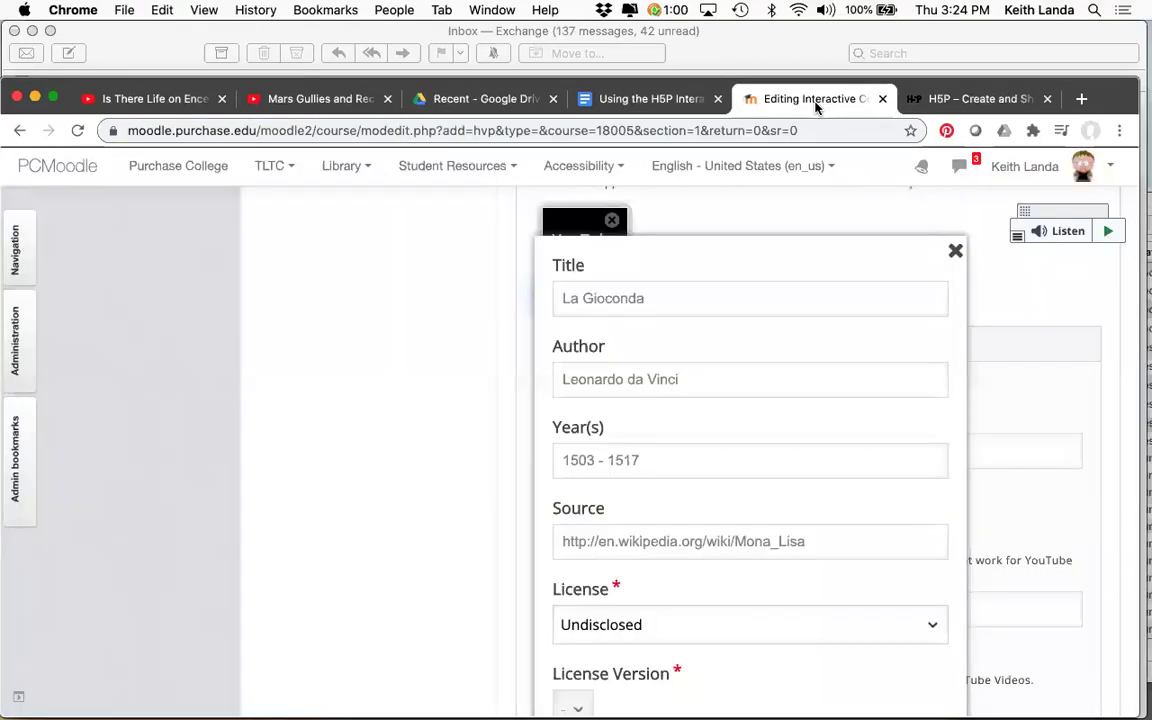
left_click(651, 298)
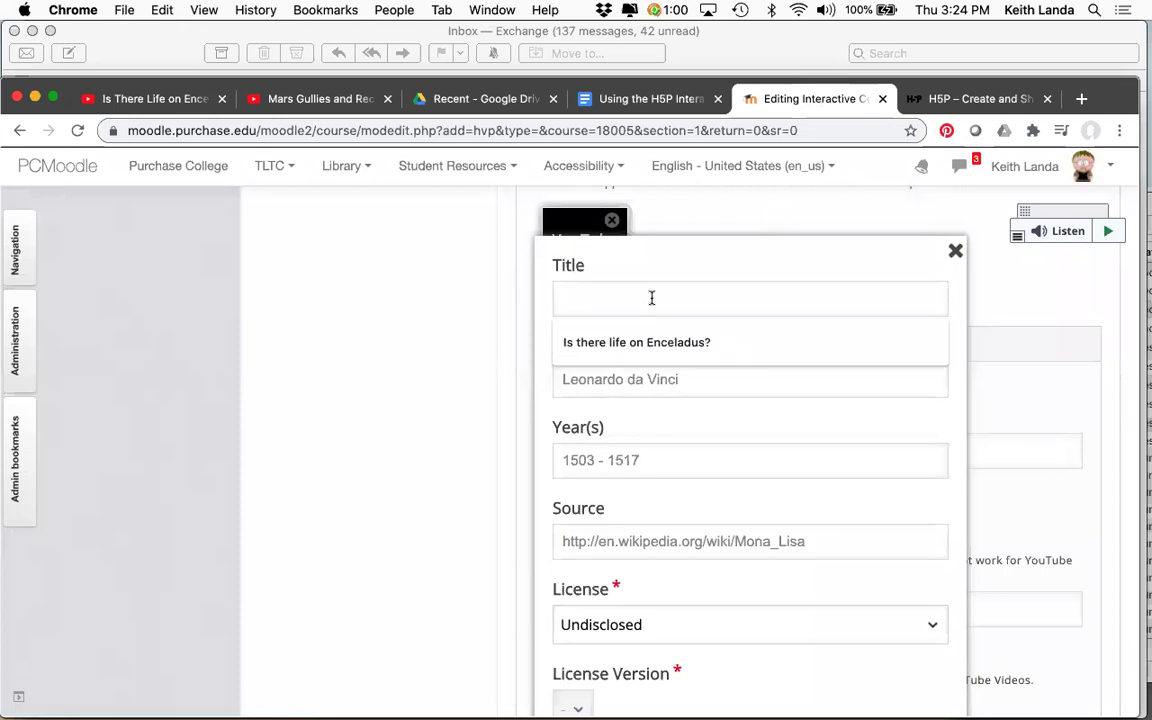
key("super+v")
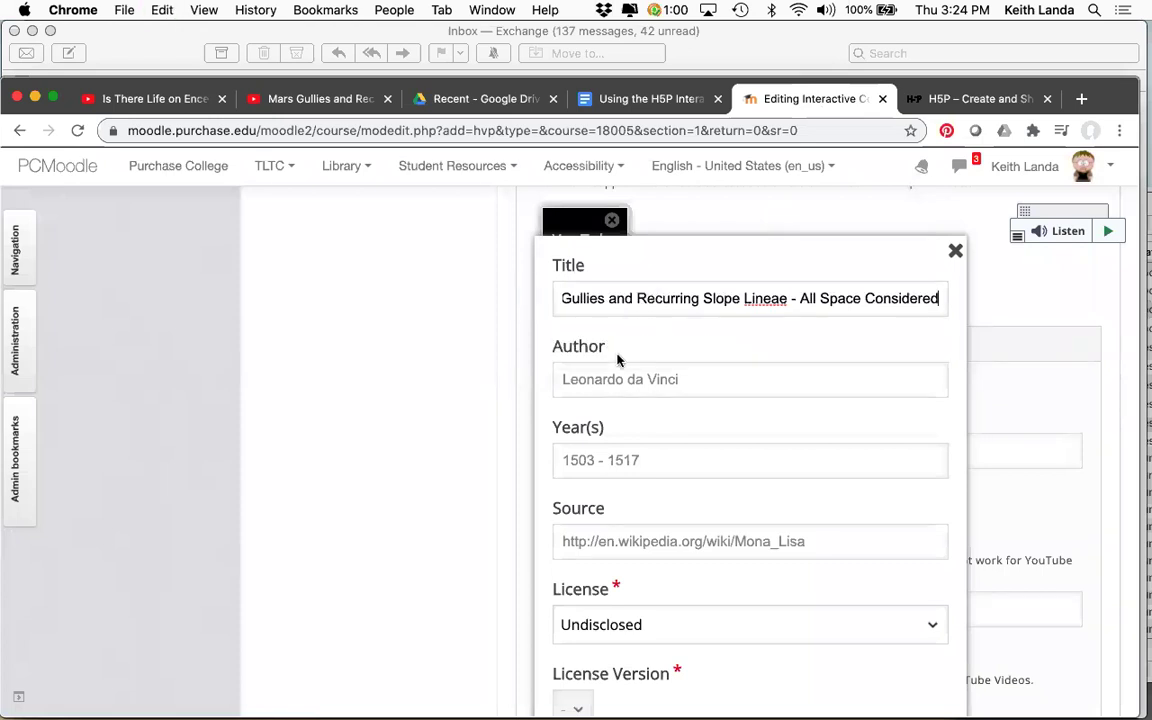
Copy the channel name Griffith Observatory from the YouTube page and enter it as the author in the copyright details
left_click(313, 100)
scroll(280, 400, "down", 2)
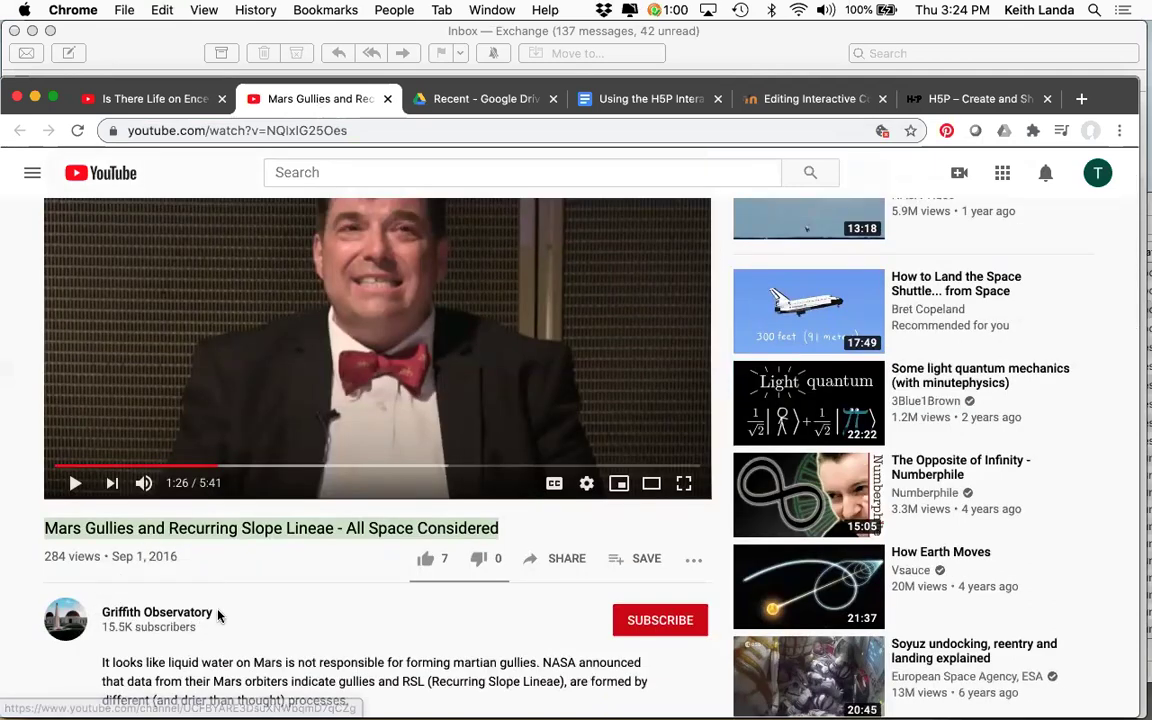
left_click_drag(206, 615, 141, 620)
left_click_drag(216, 612, 117, 606)
key("super+c")
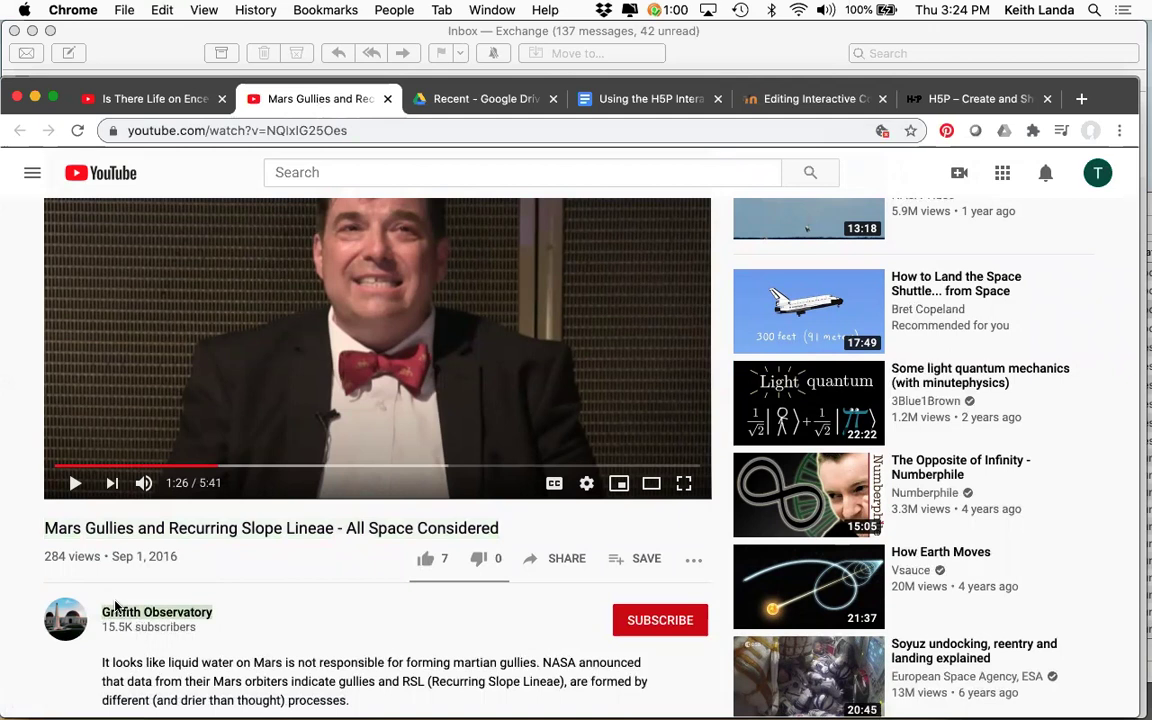
left_click(776, 97)
left_click(645, 378)
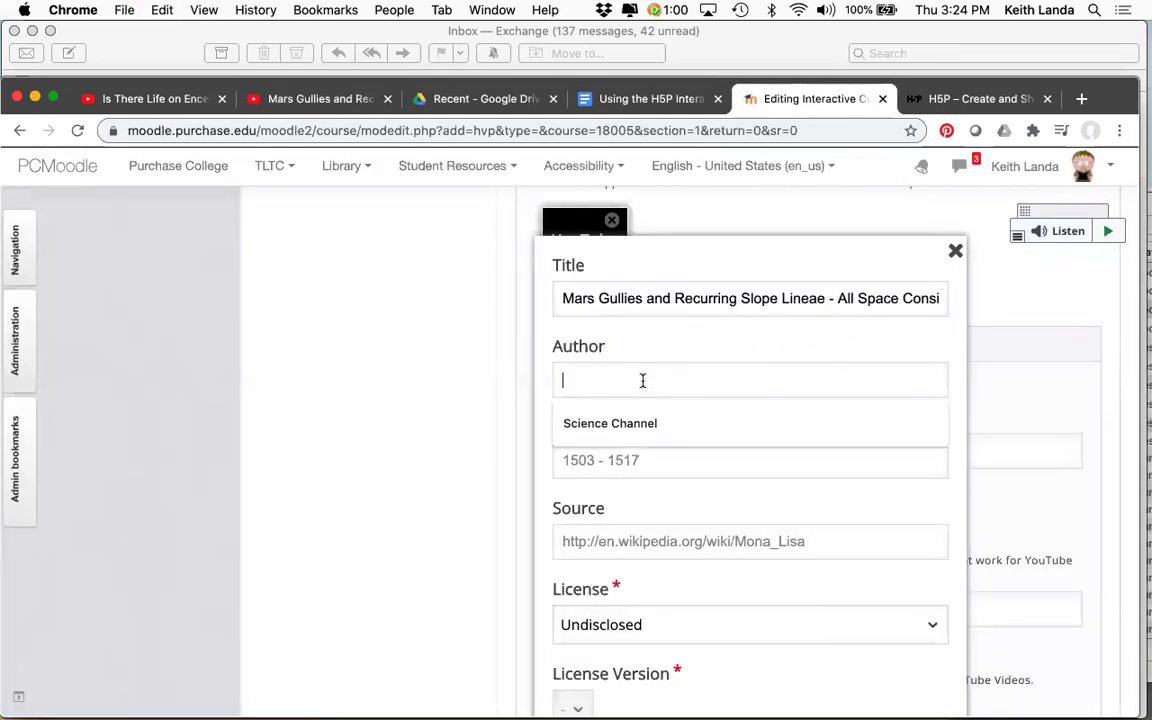
key("super+v")
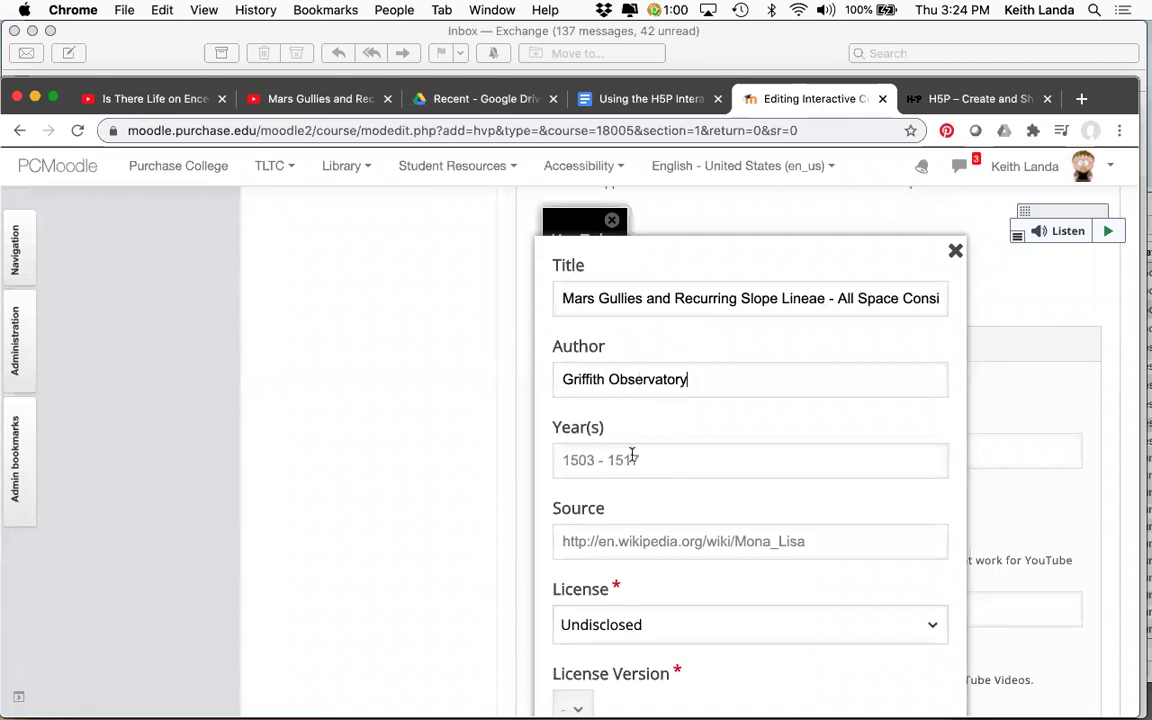
Check the video's YouTube page and paste Griffith Observatory into the Year(s) field of the copyright details
left_click(282, 97)
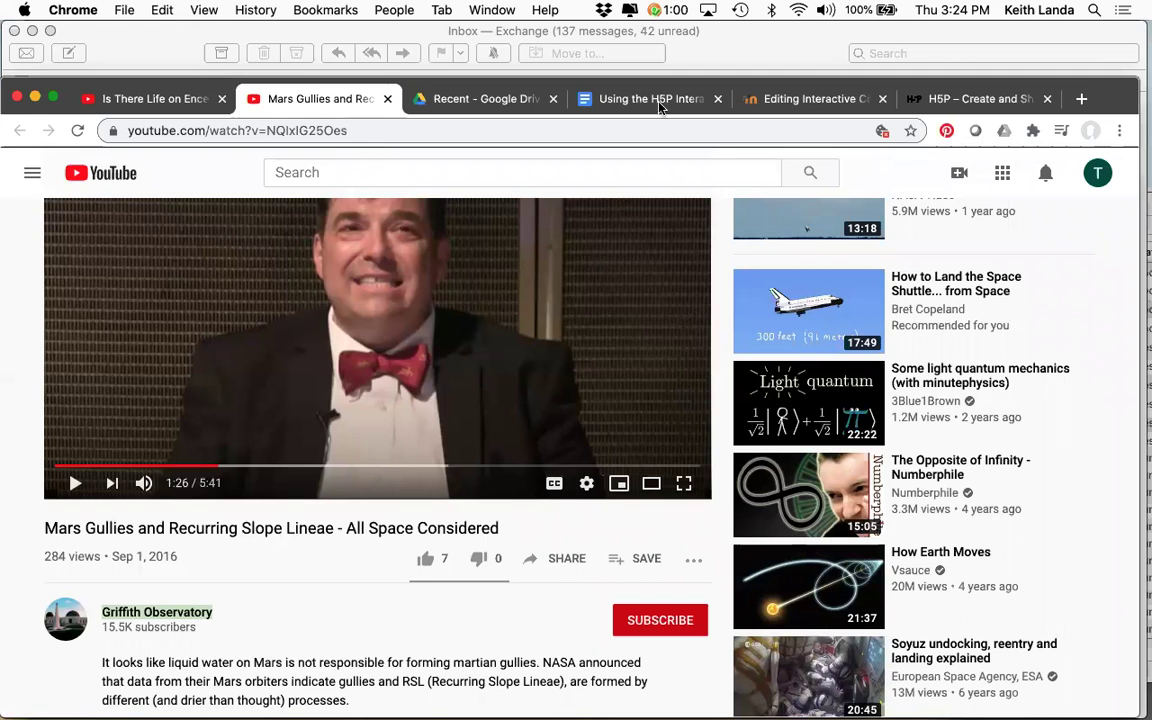
left_click(790, 98)
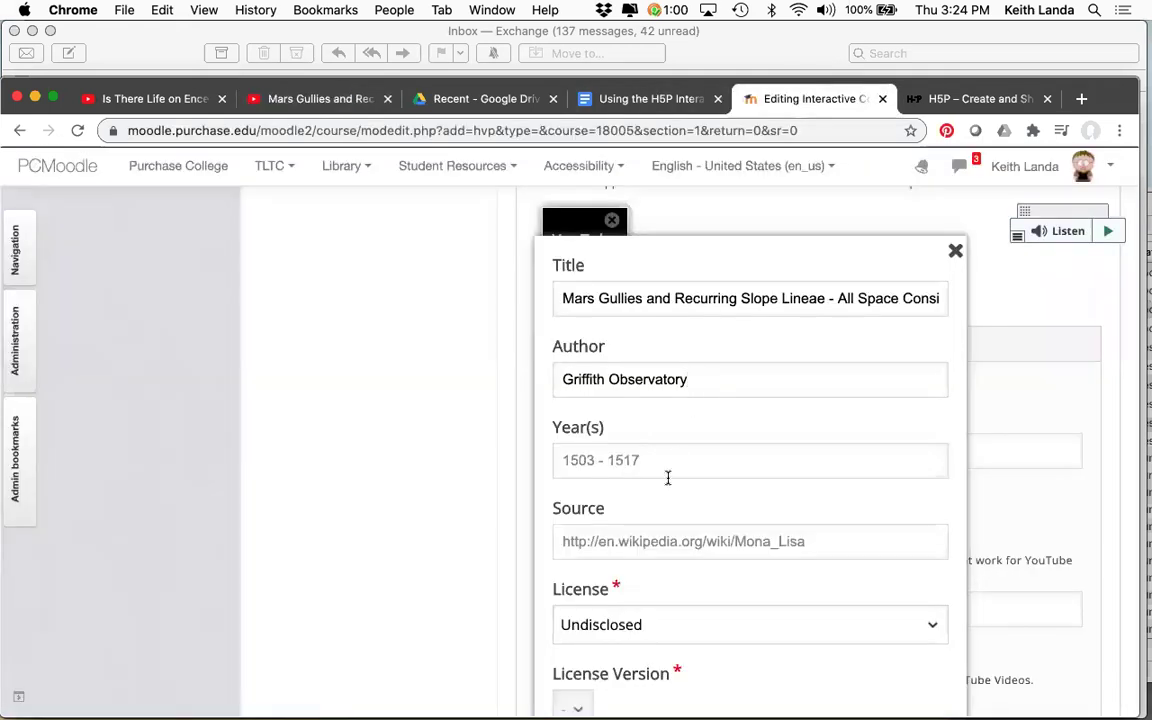
left_click(622, 459)
key("super+v")
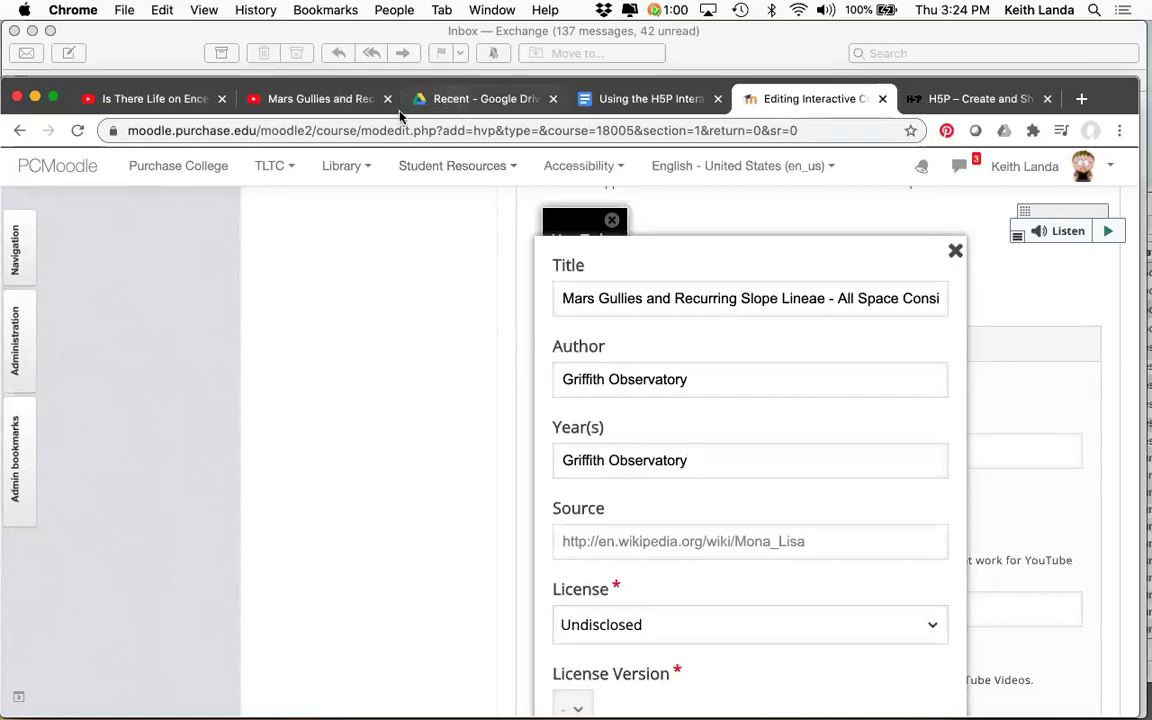
left_click(335, 103)
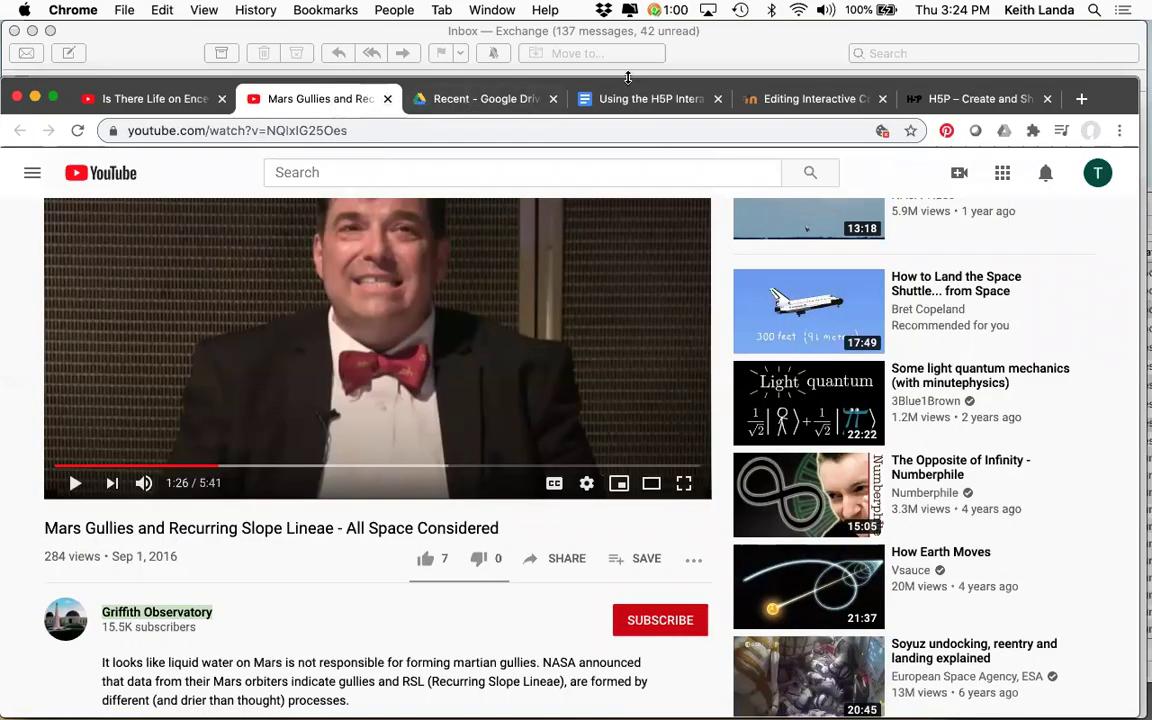
left_click(399, 131)
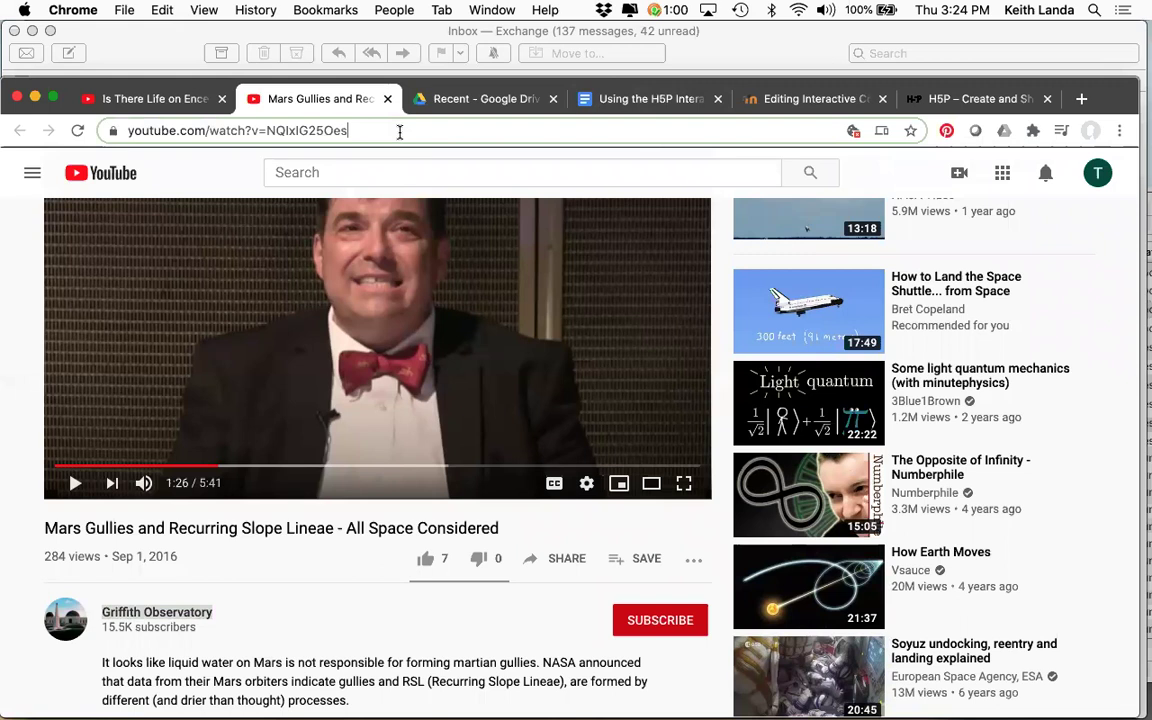
left_click(777, 103)
left_click(621, 541)
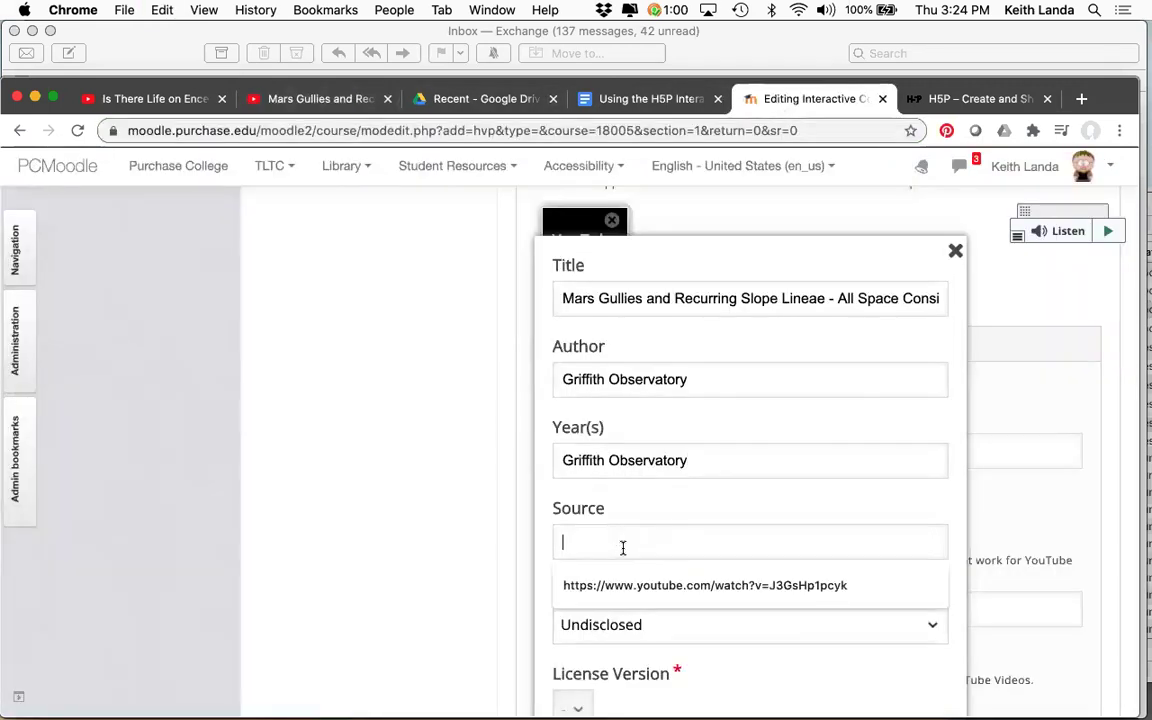
type("https://www.youtube.com/watch?v=NQIxIG25Oes")
key("Tab")
scroll(713, 589, "down", 1)
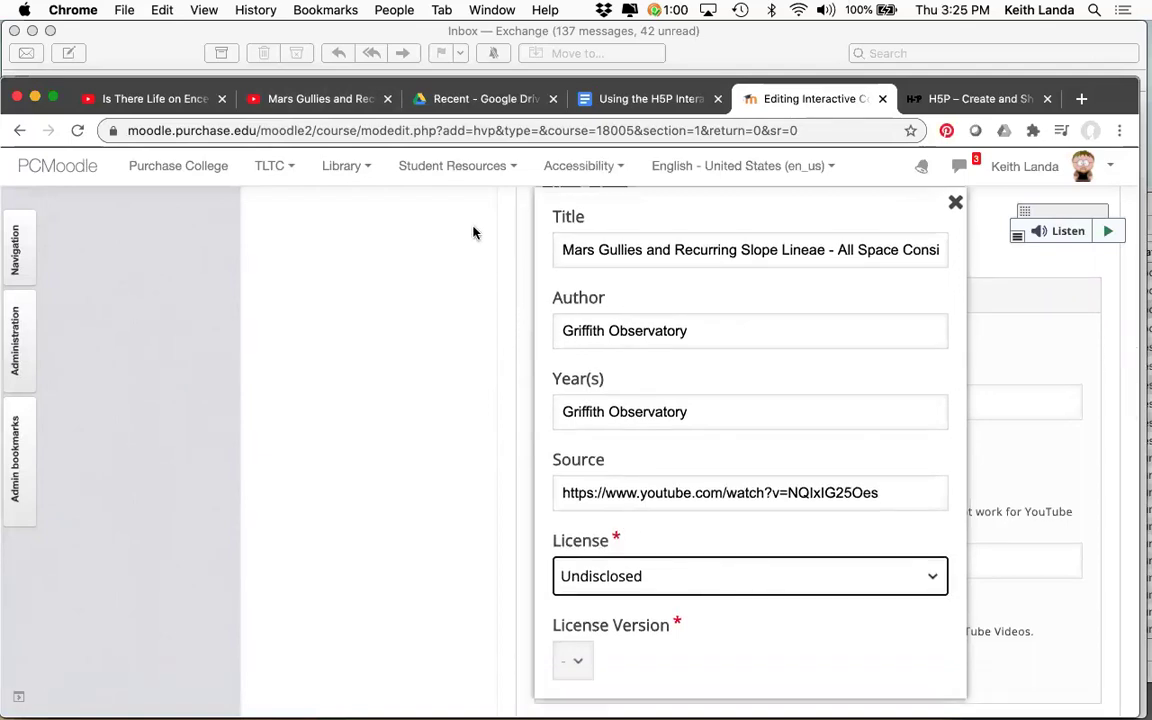
Review the available license options, keep Undisclosed as the license, and close the copyright details
left_click(338, 100)
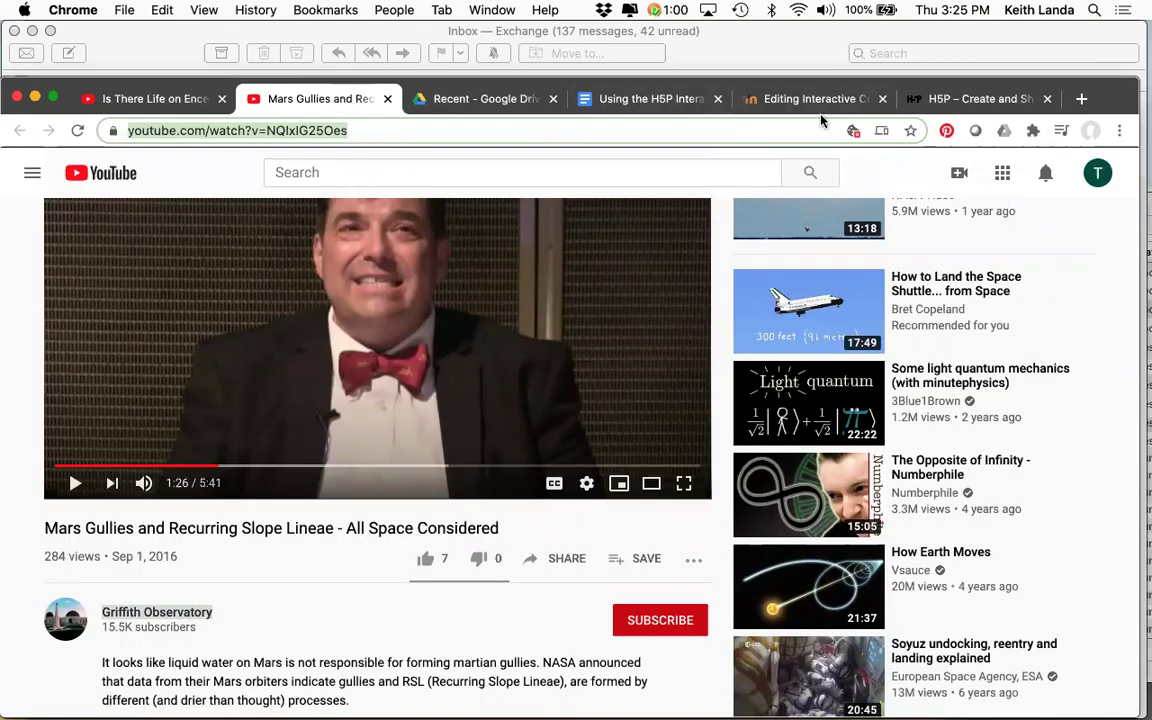
left_click(748, 98)
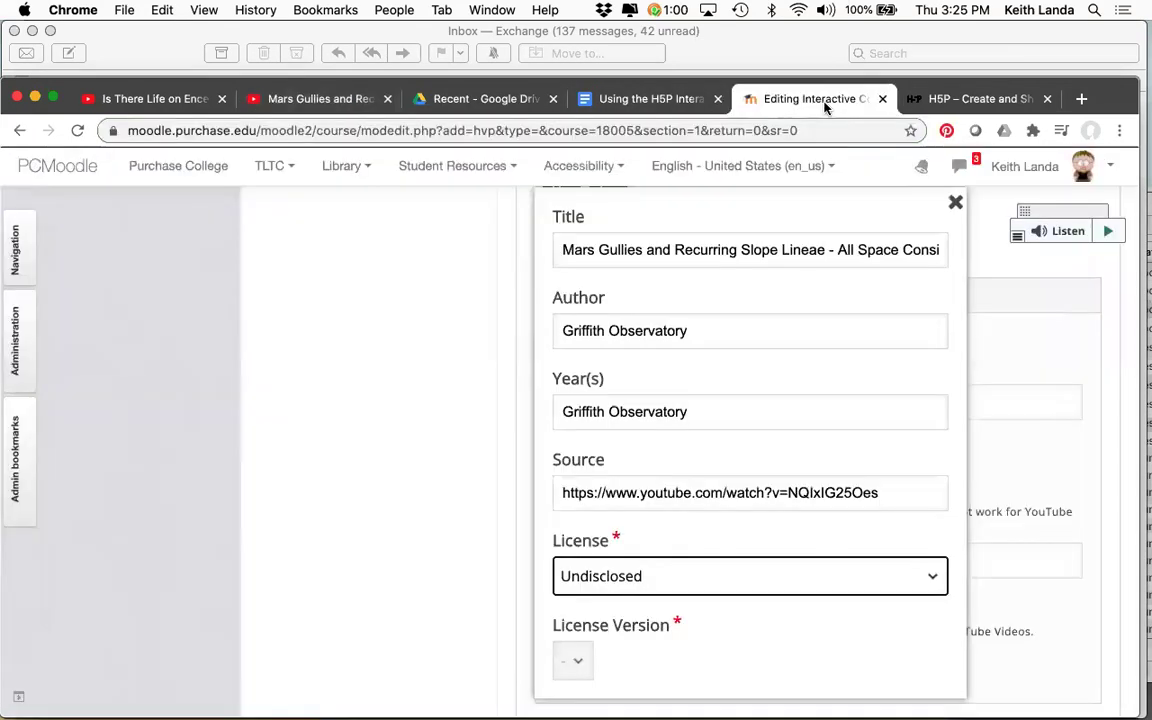
left_click(694, 588)
scroll(695, 588, "down", 2)
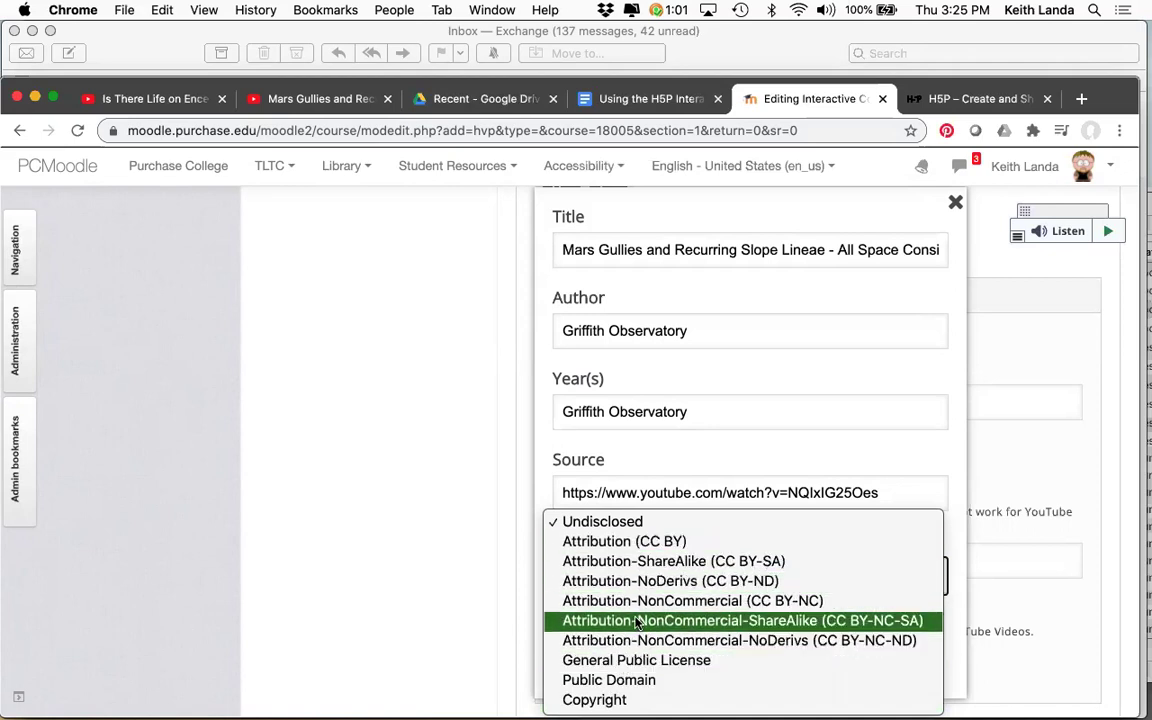
left_click(640, 522)
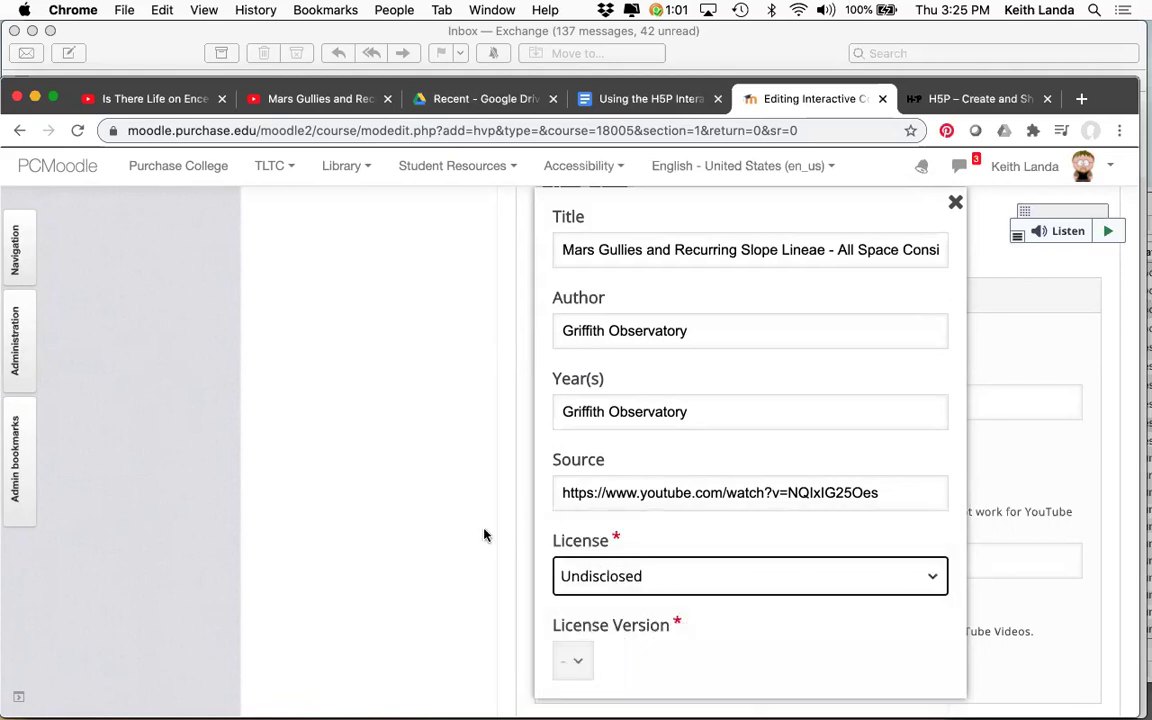
scroll(482, 524, "down", 3)
scroll(482, 522, "down", 2)
scroll(482, 522, "up", 5)
scroll(482, 522, "up", 2)
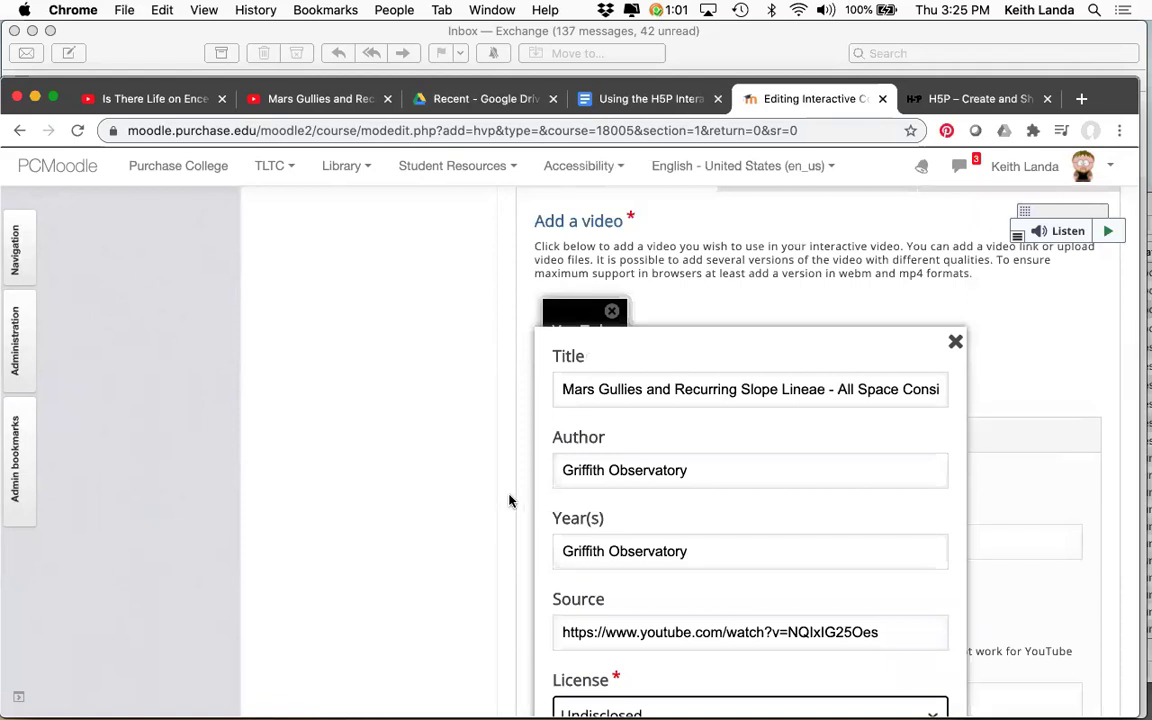
left_click(955, 342)
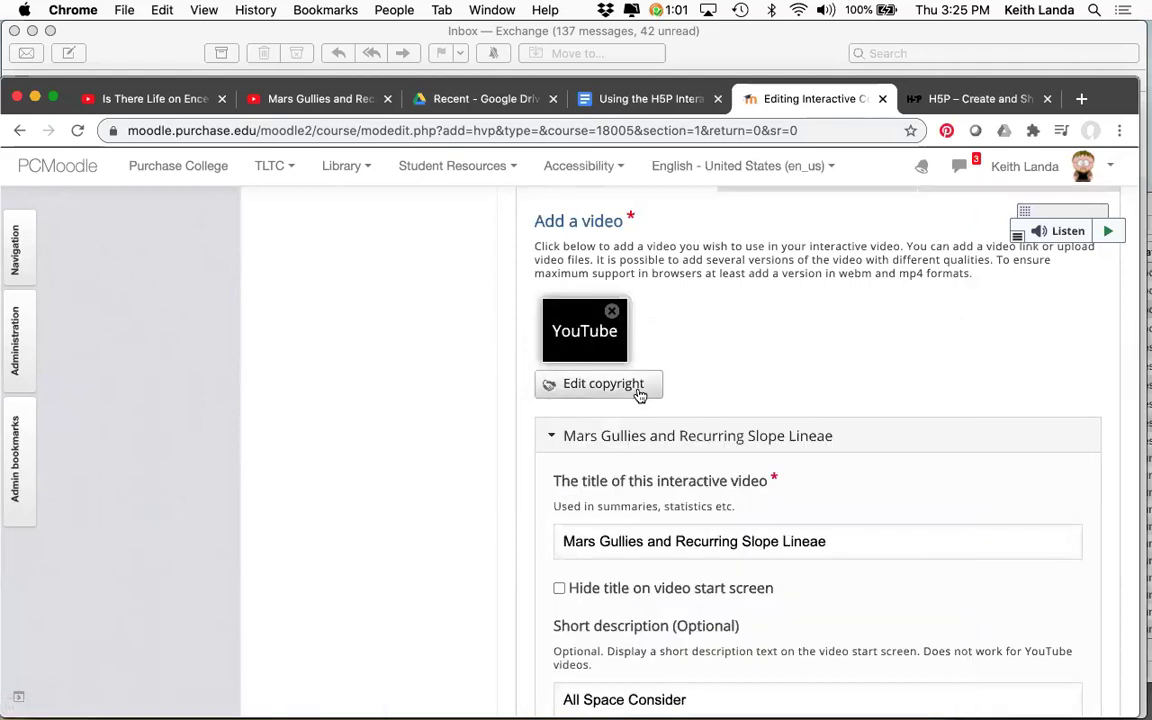
Save the Interactive Video activity and return to the course
scroll(663, 392, "up", 2)
scroll(663, 392, "up", 1)
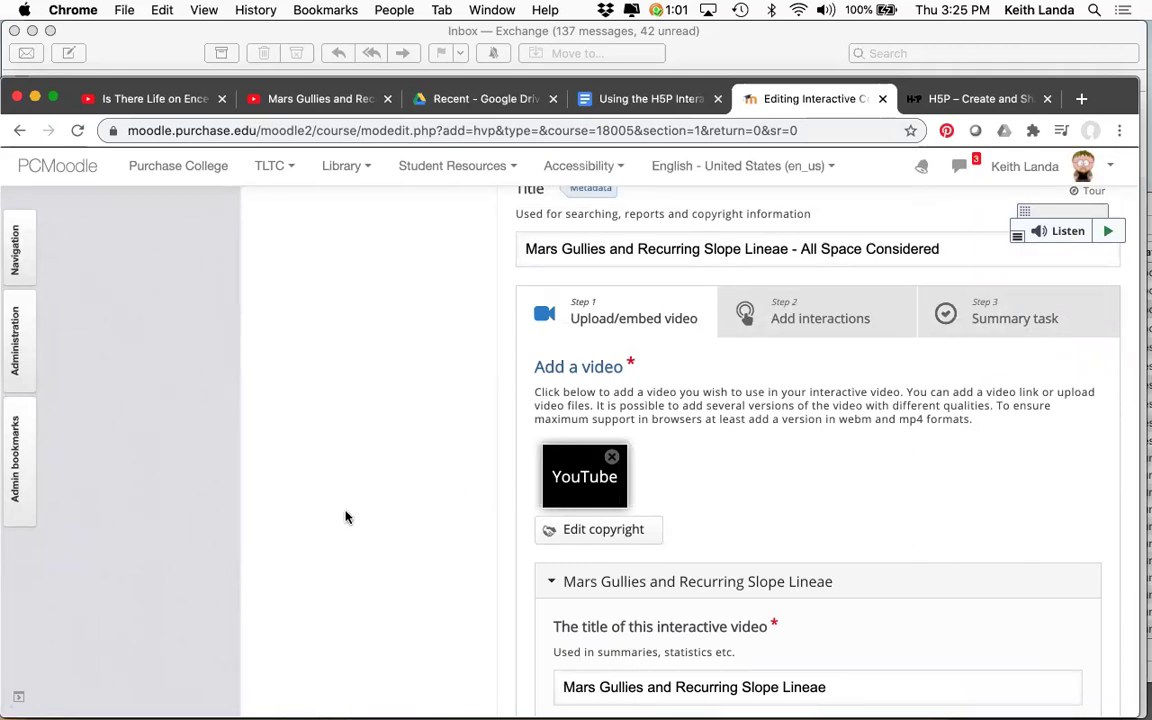
scroll(343, 517, "down", 10)
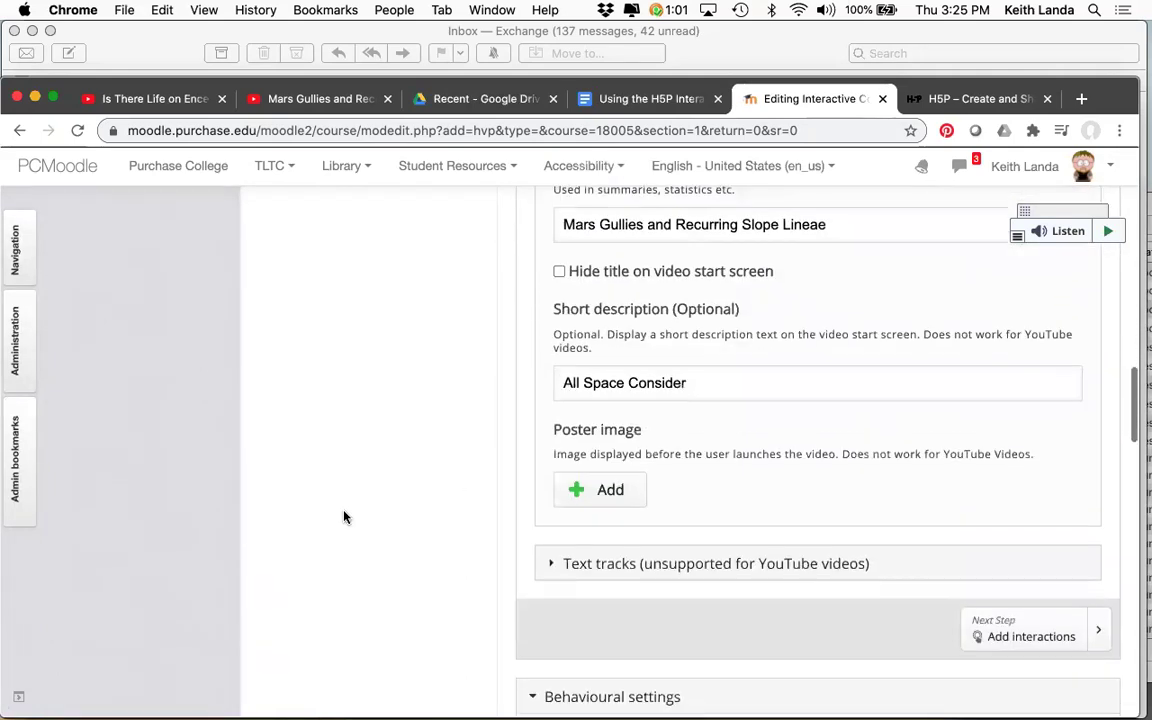
scroll(343, 517, "down", 10)
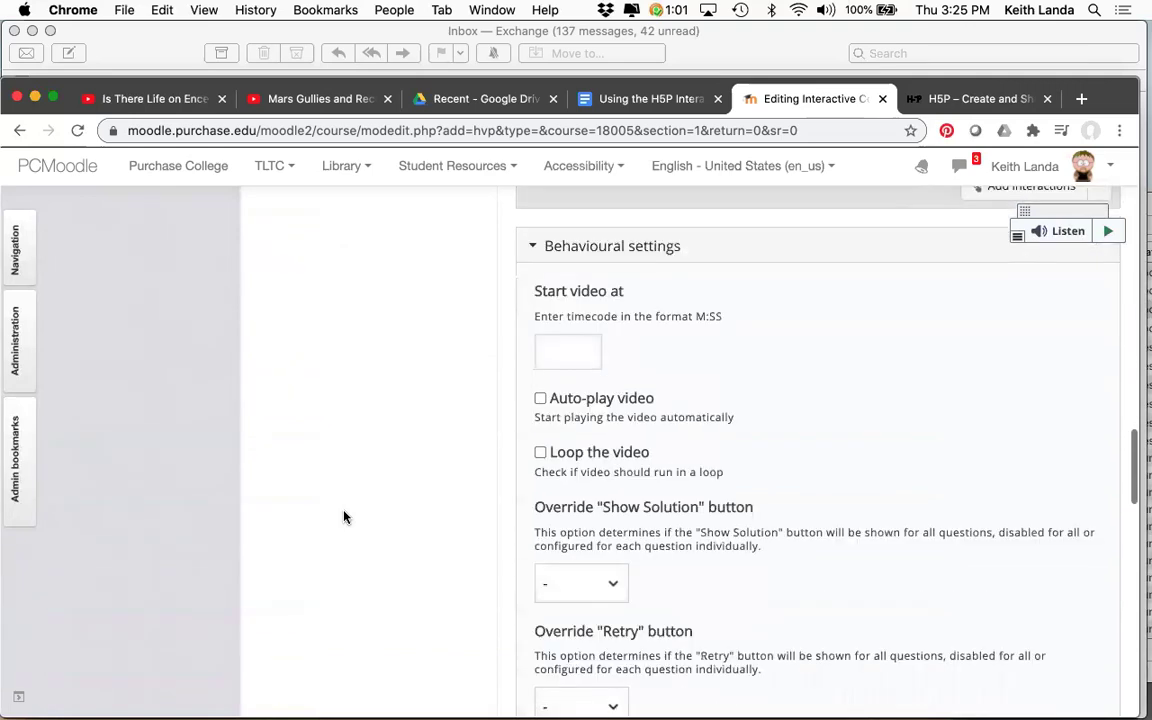
scroll(343, 517, "down", 10)
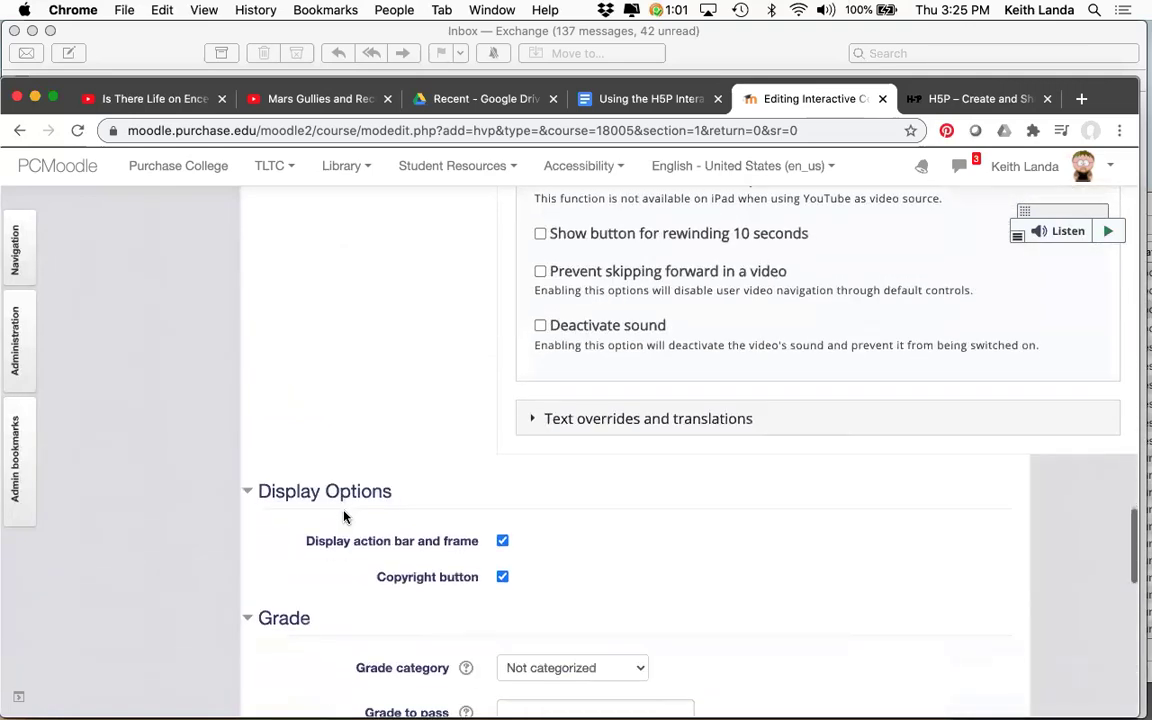
scroll(343, 517, "down", 12)
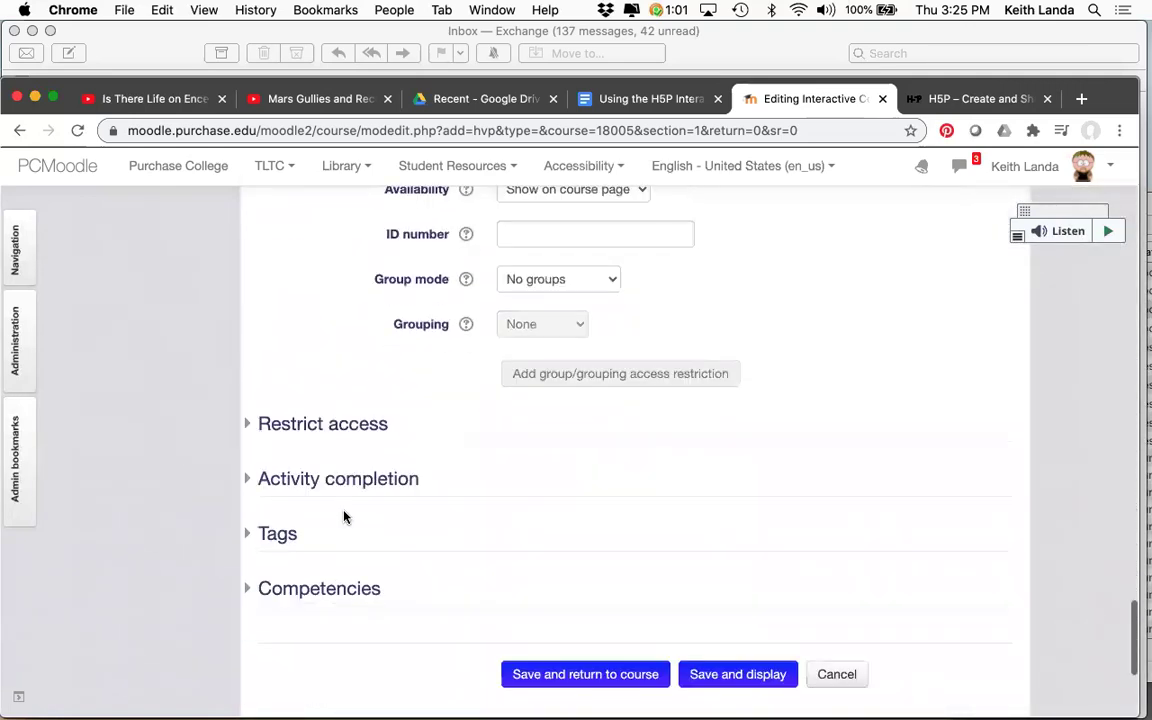
left_click(555, 580)
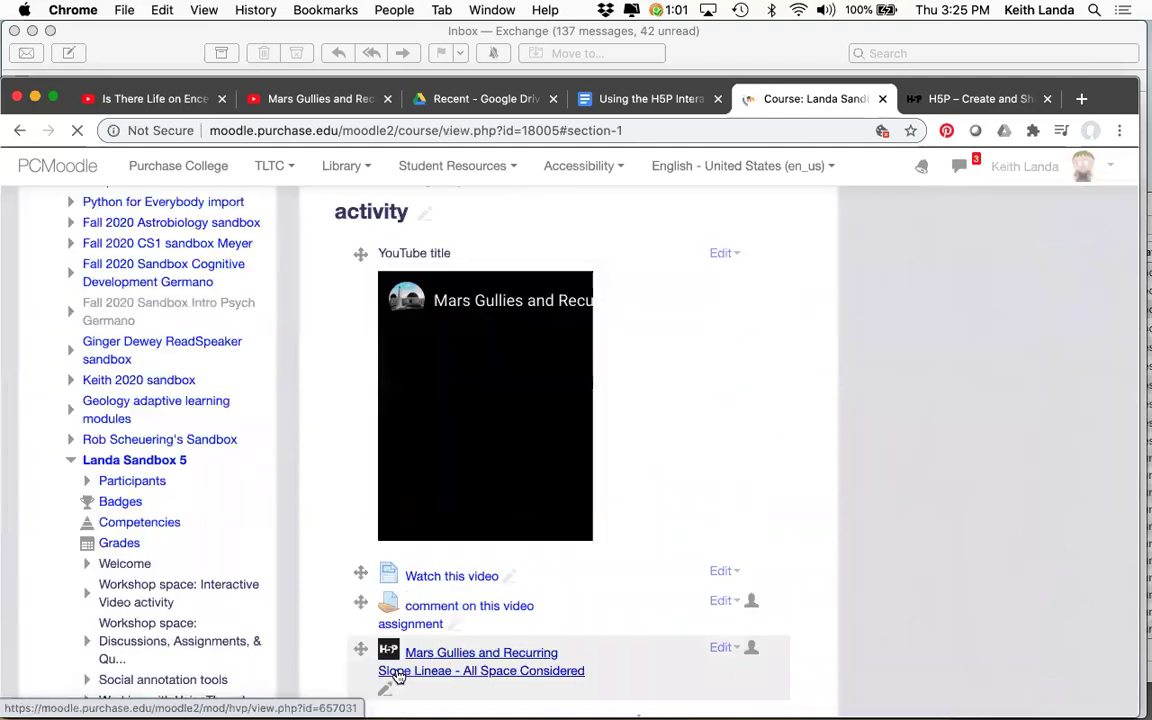
Open the Mars Gullies H5P activity from the course page and preview the embedded video's playback
scroll(390, 672, "down", 5)
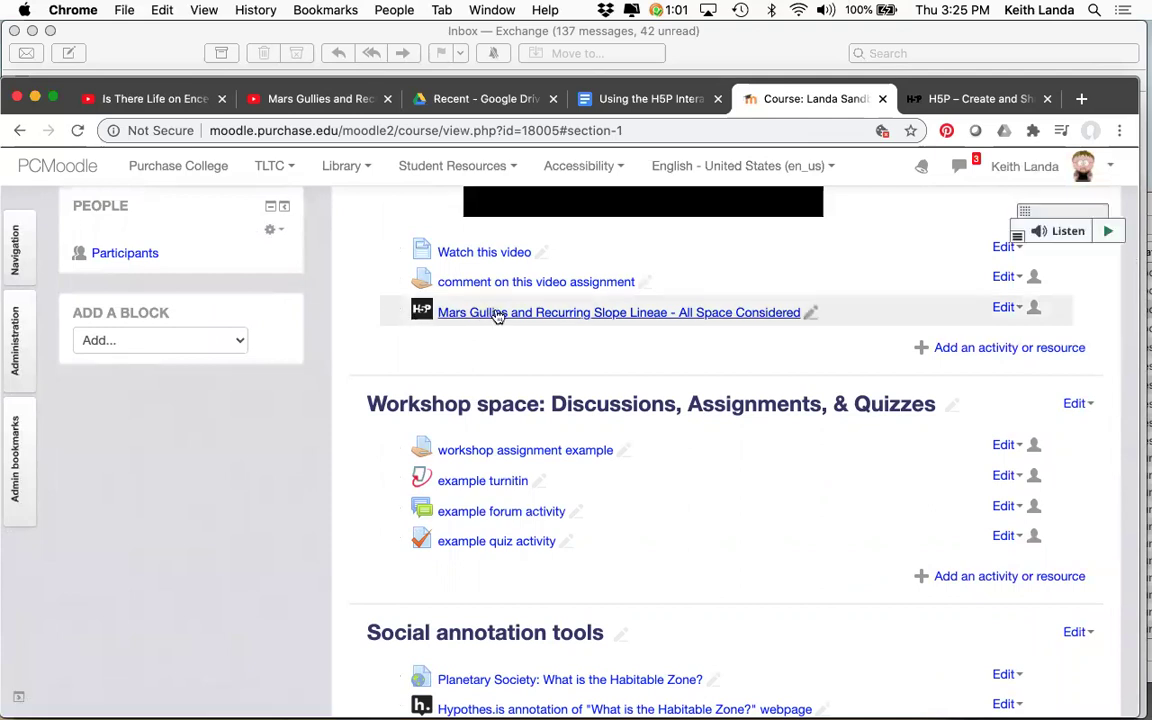
scroll(505, 360, "up", 3)
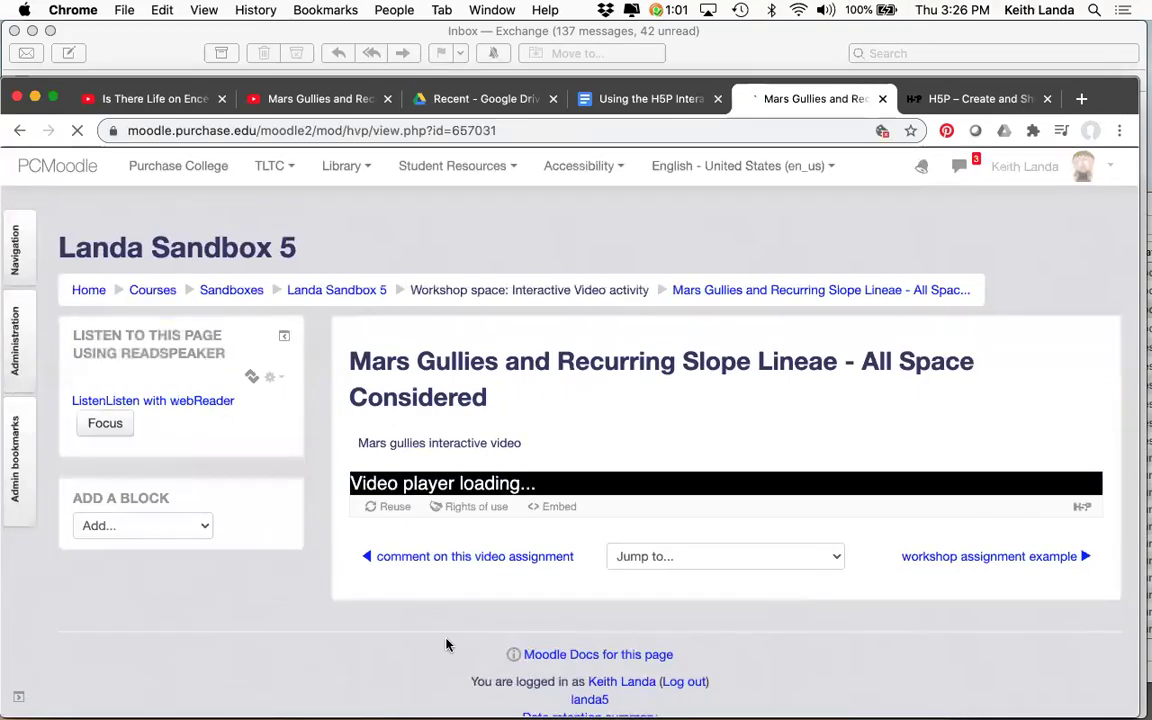
scroll(375, 676, "down", 5)
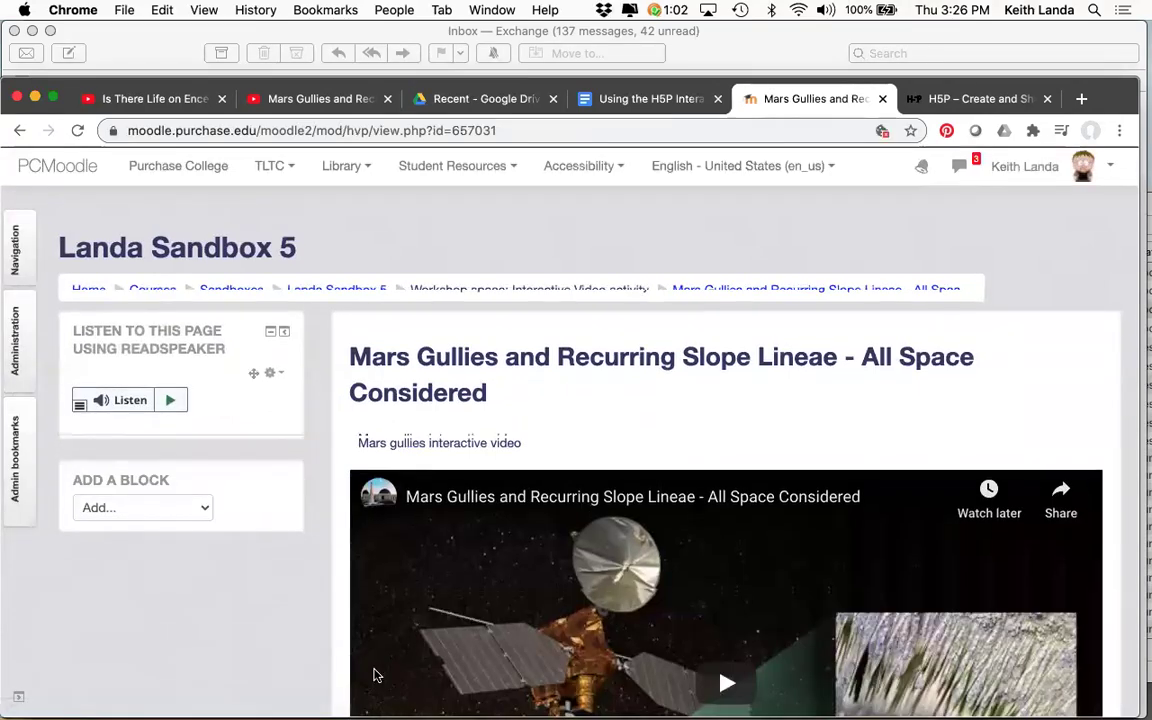
scroll(375, 676, "up", 2)
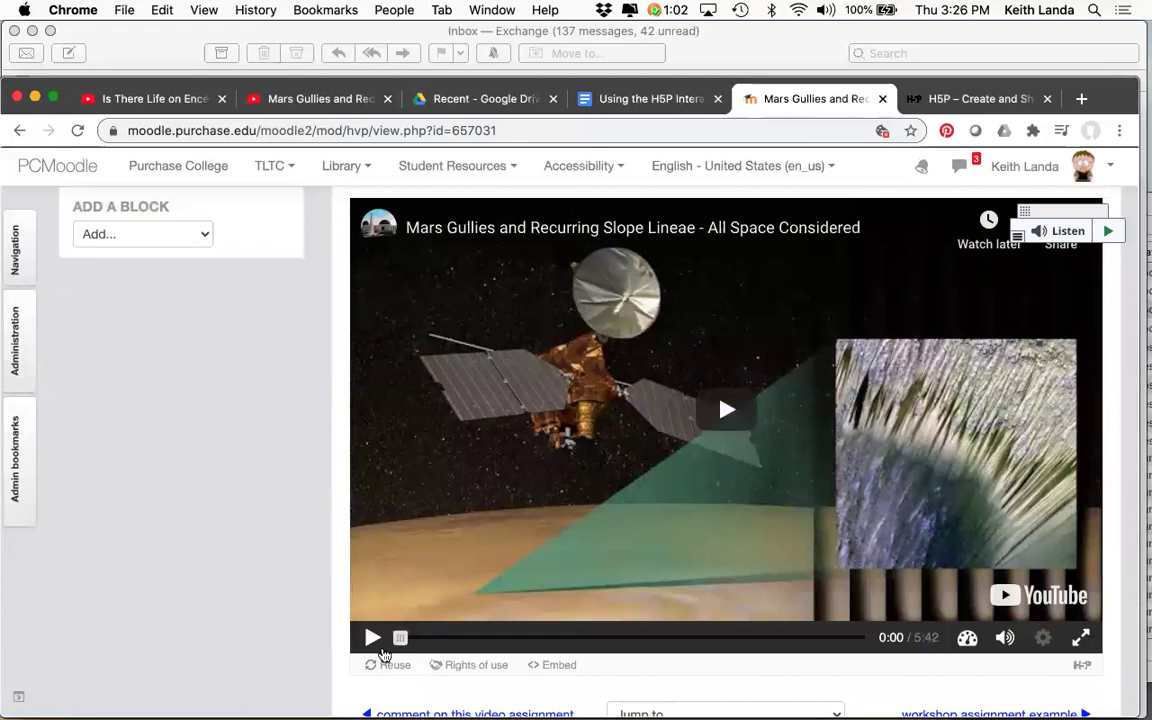
left_click_drag(436, 640, 397, 644)
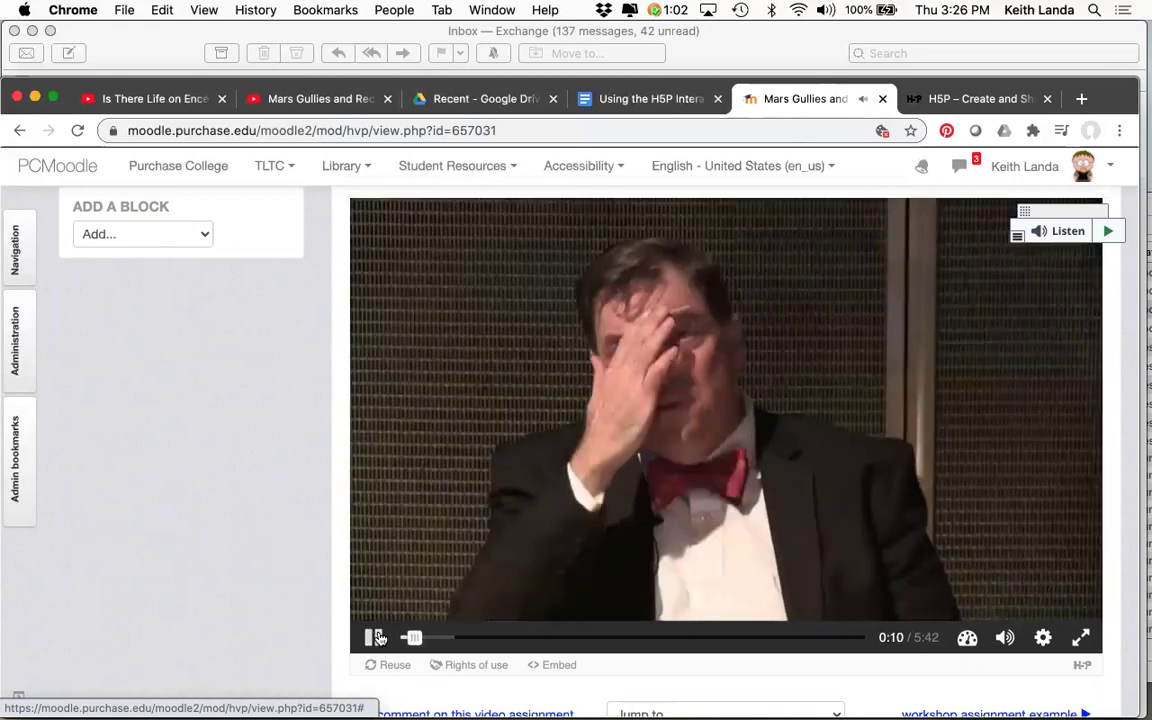
Pause the Mars Gullies video and review the player's video quality and playback rate options
left_click(978, 601)
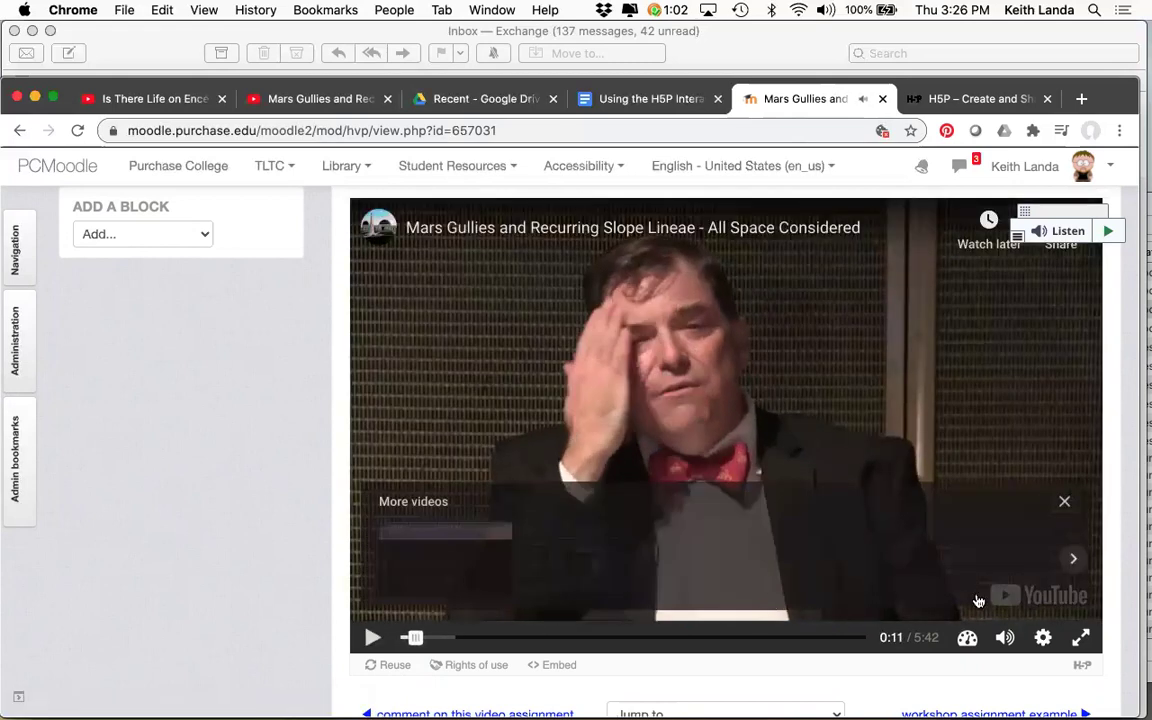
left_click(1043, 639)
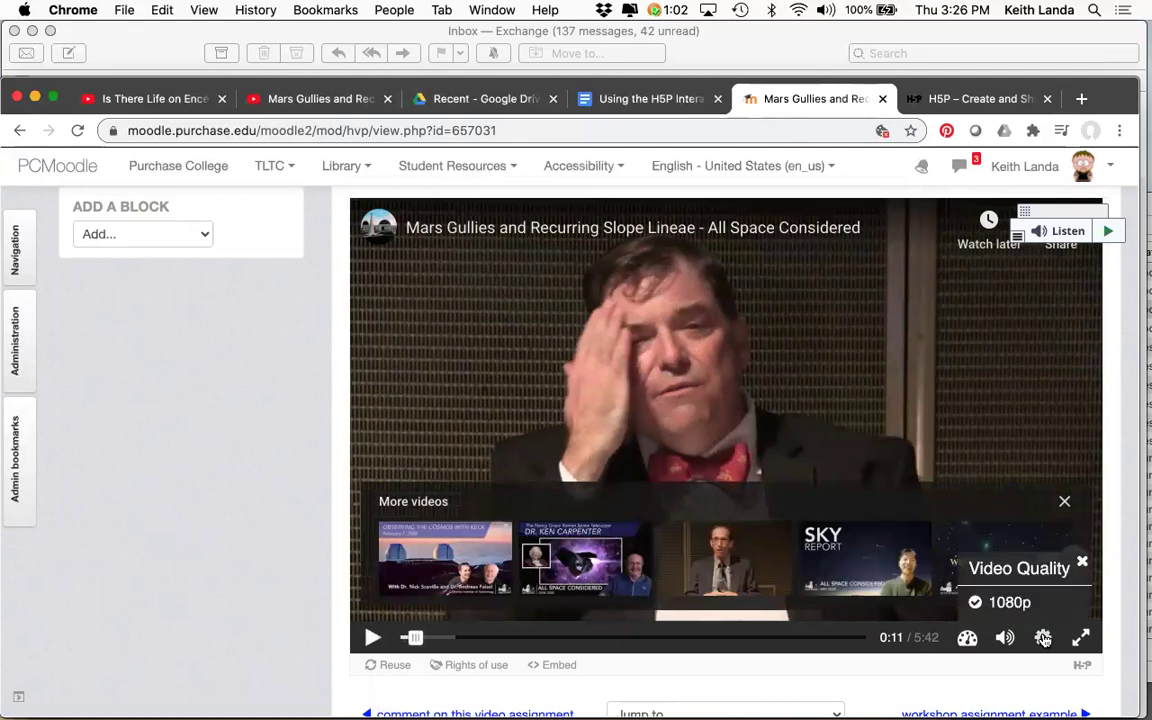
left_click(967, 640)
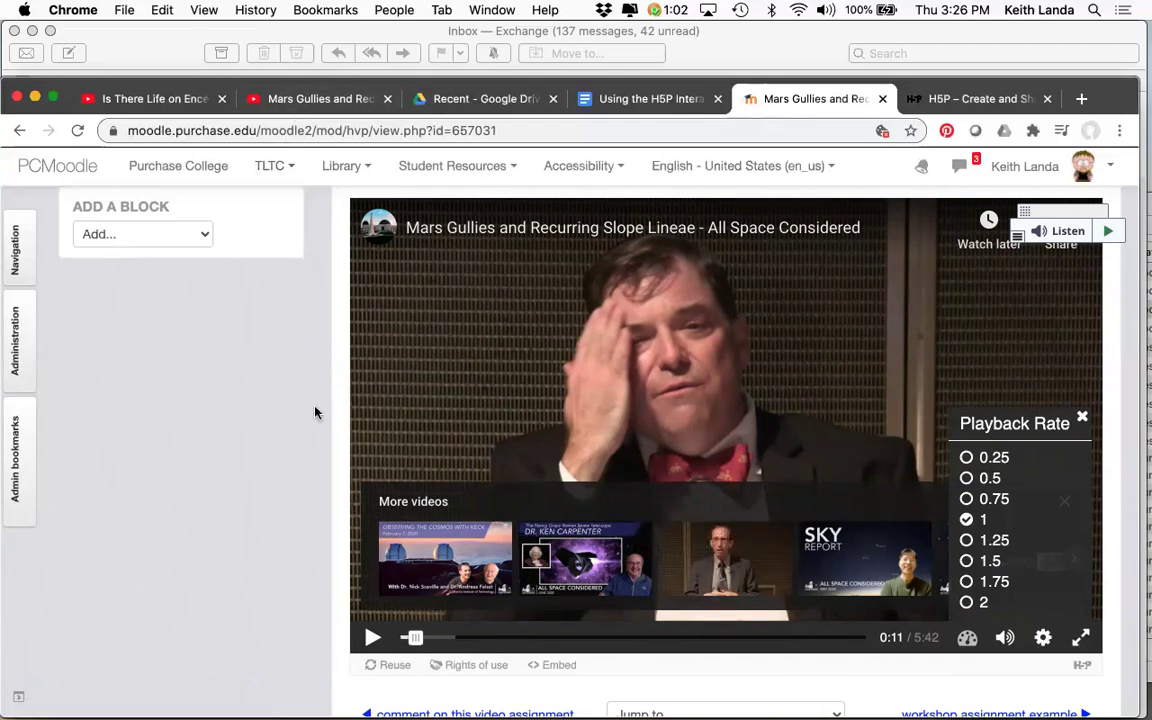
scroll(410, 403, "up", 1)
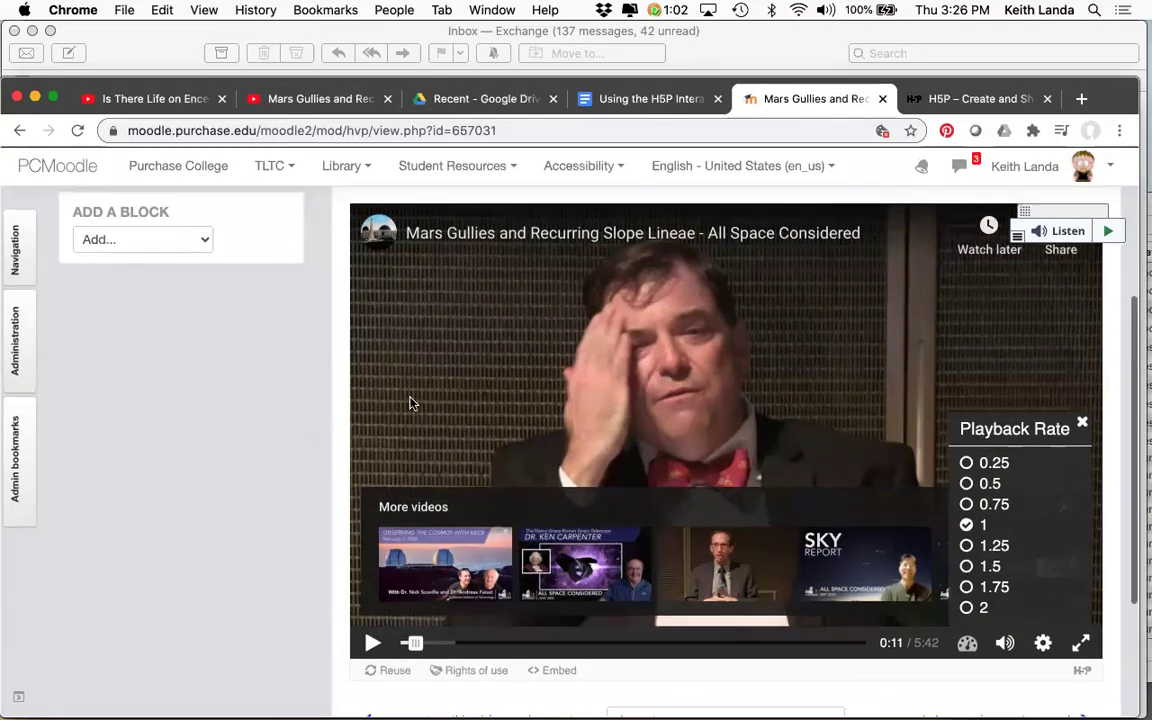
scroll(310, 481, "up", 3)
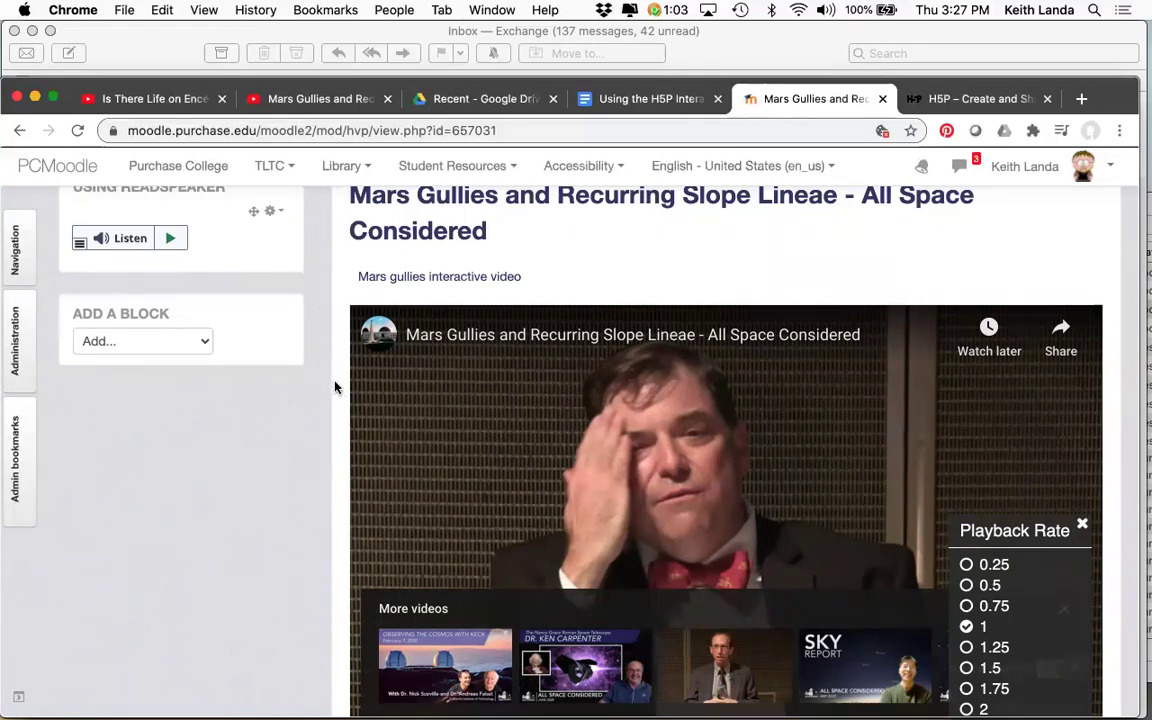
scroll(335, 387, "up", 2)
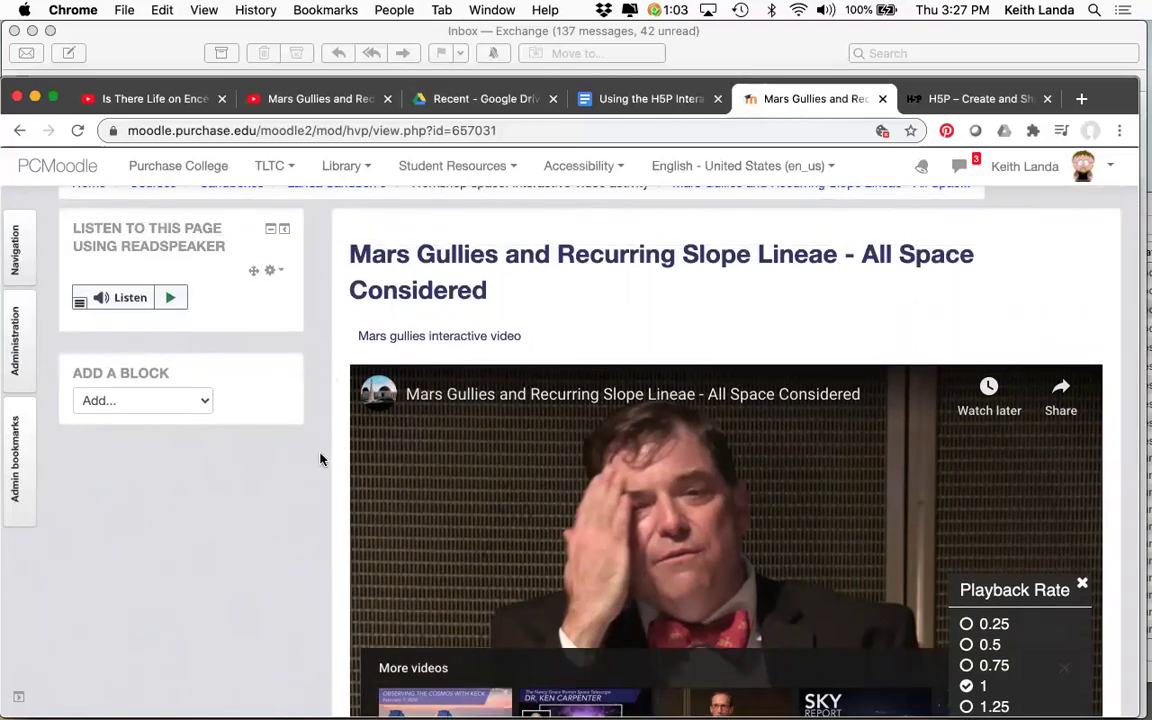
scroll(320, 459, "down", 2)
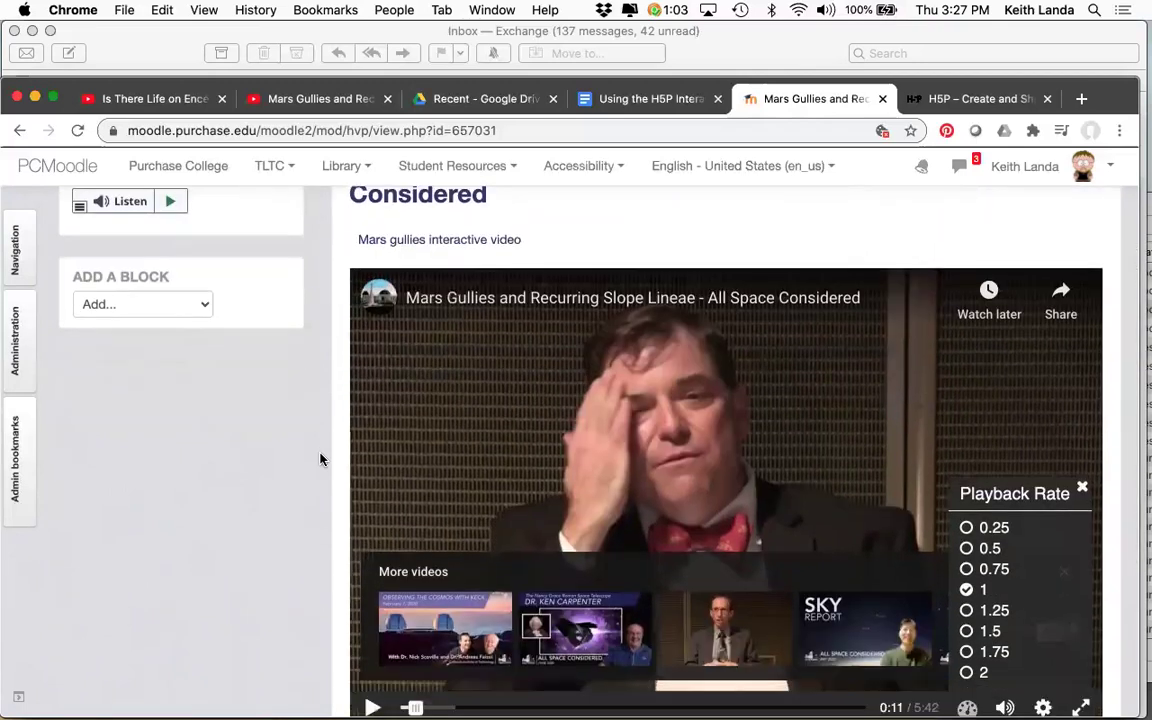
Open the Mars Gullies H5P activity's settings for editing and go to its Interactive Video editor
left_click(14, 330)
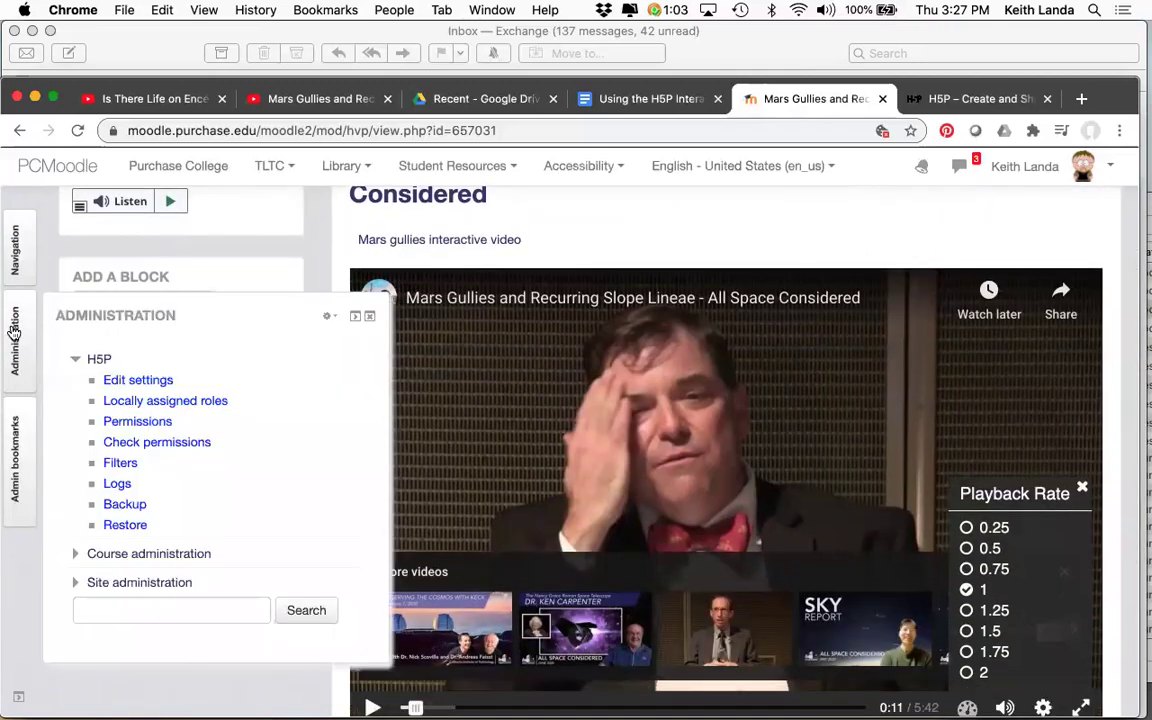
left_click(147, 380)
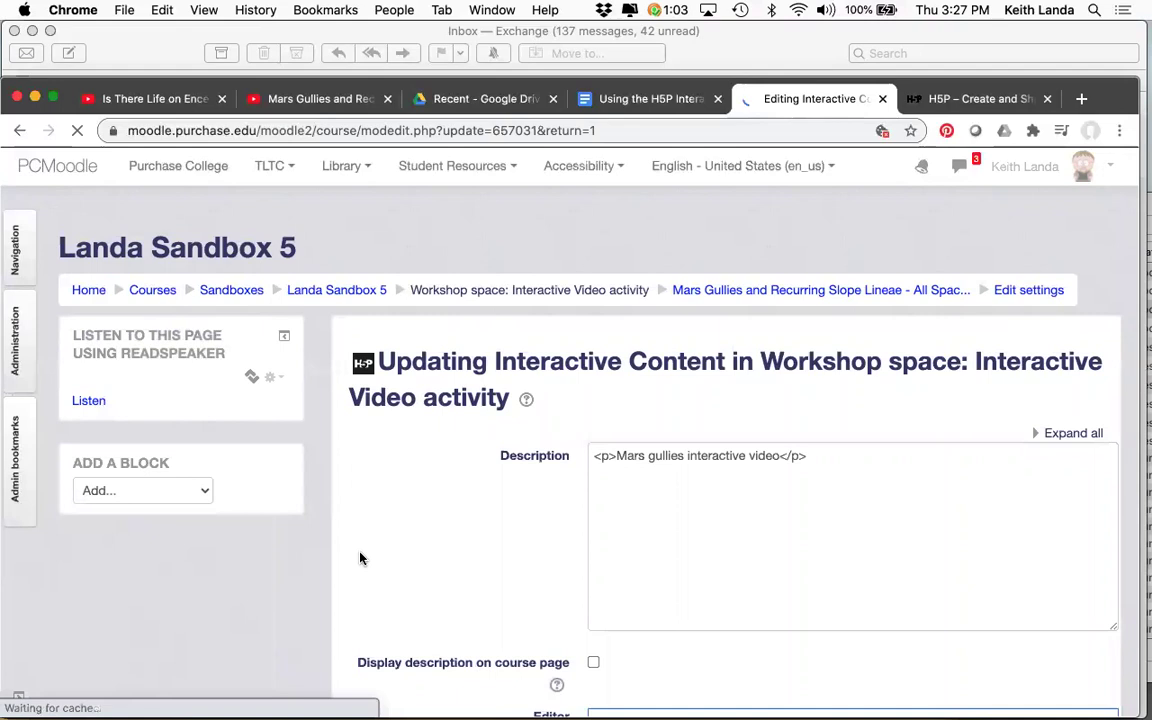
scroll(361, 558, "down", 3)
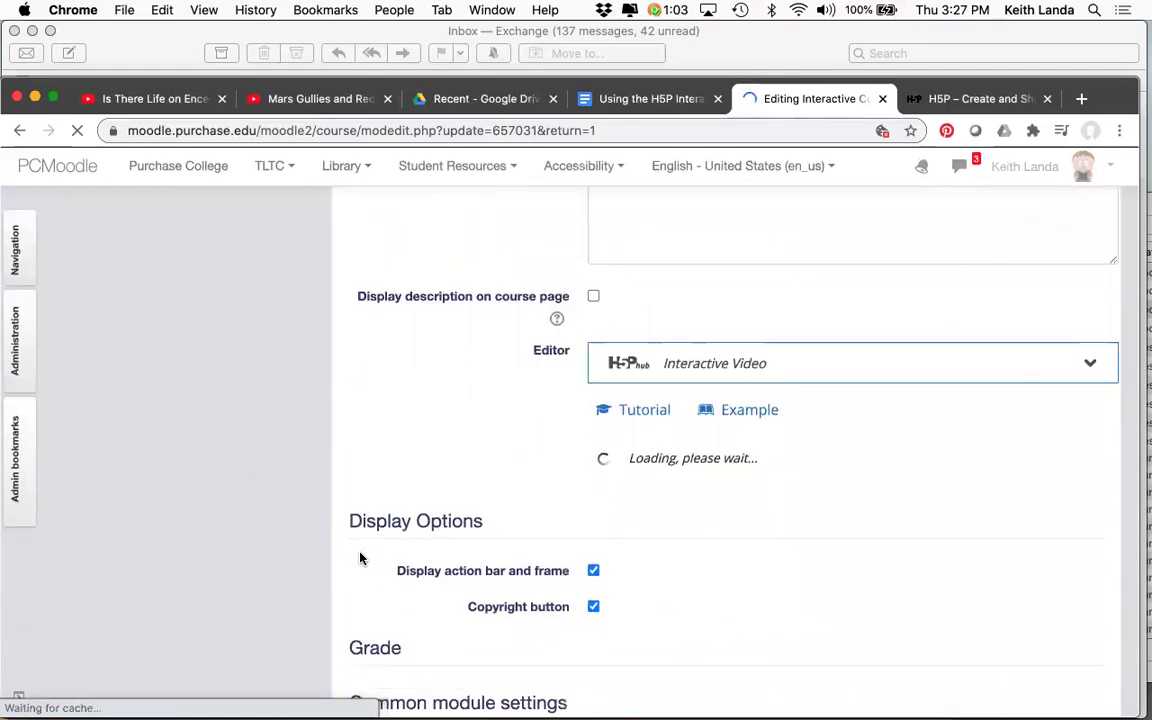
scroll(362, 559, "up", 6)
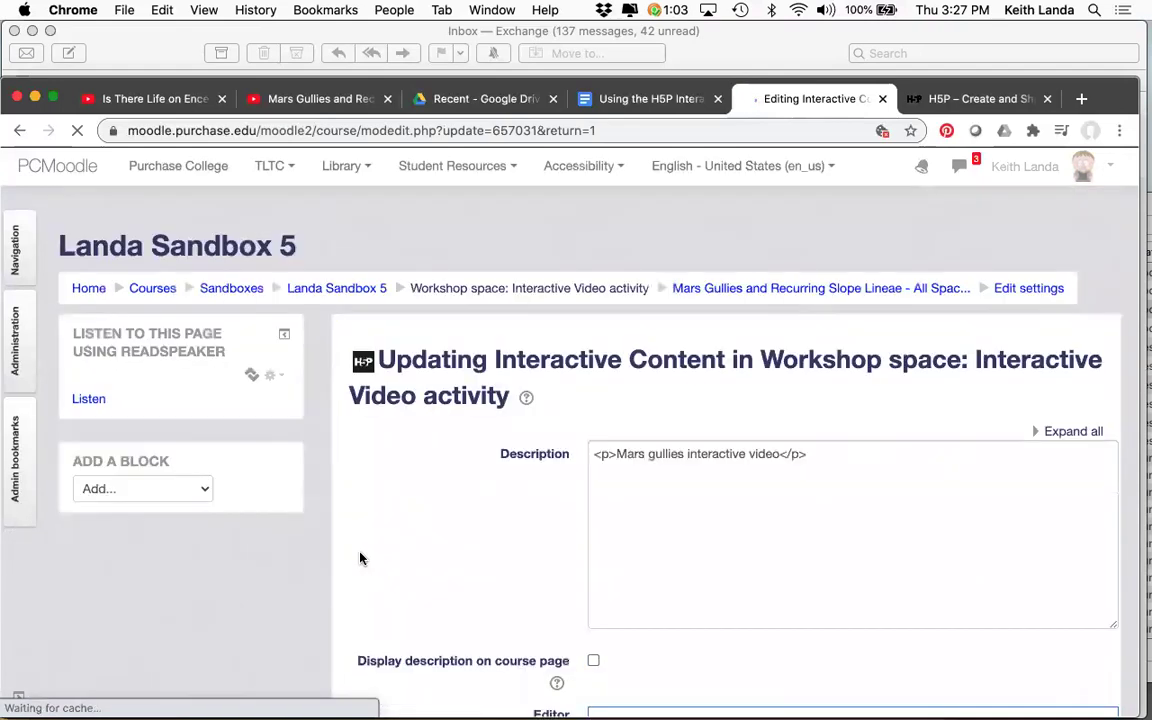
scroll(362, 559, "down", 3)
scroll(361, 558, "down", 5)
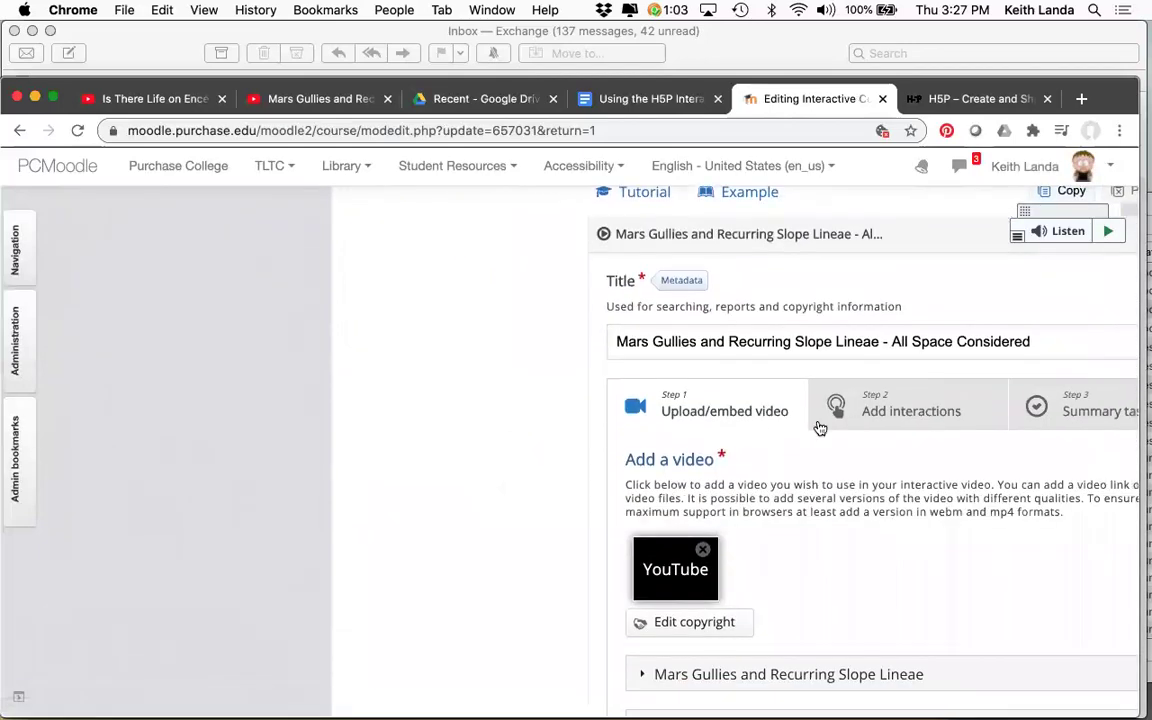
Go to the Add interactions stage of the Interactive Video editor and review the available interaction types
left_click(886, 414)
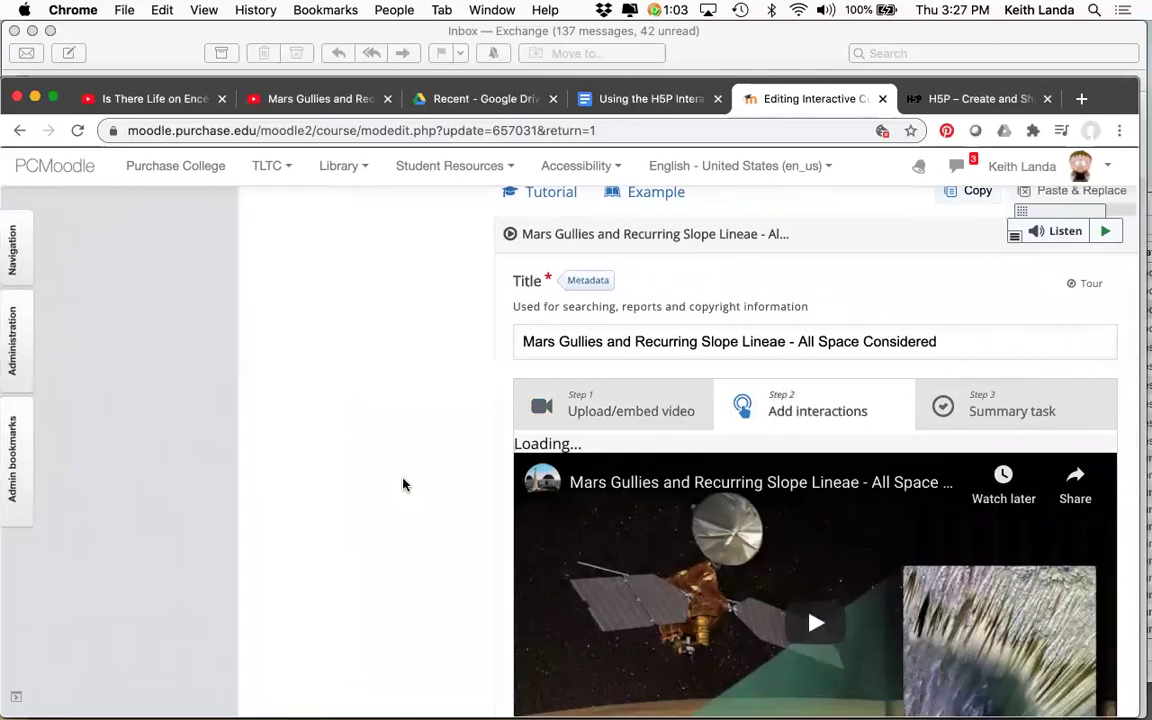
scroll(403, 485, "down", 5)
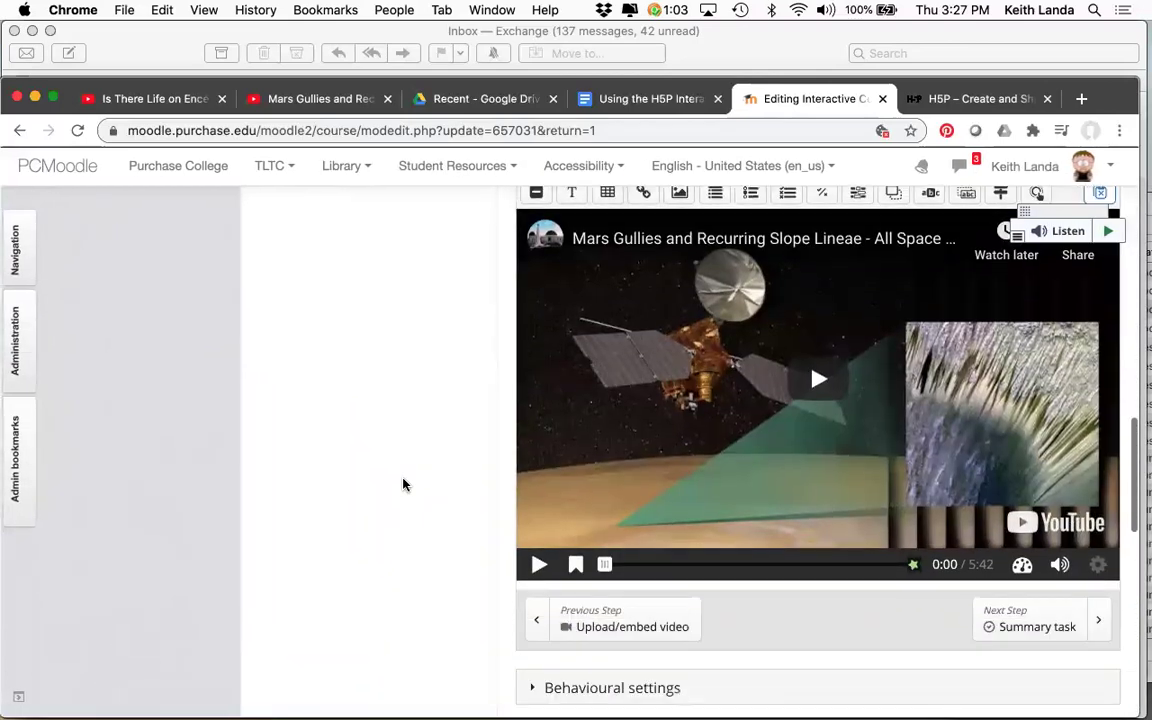
scroll(480, 430, "up", 1)
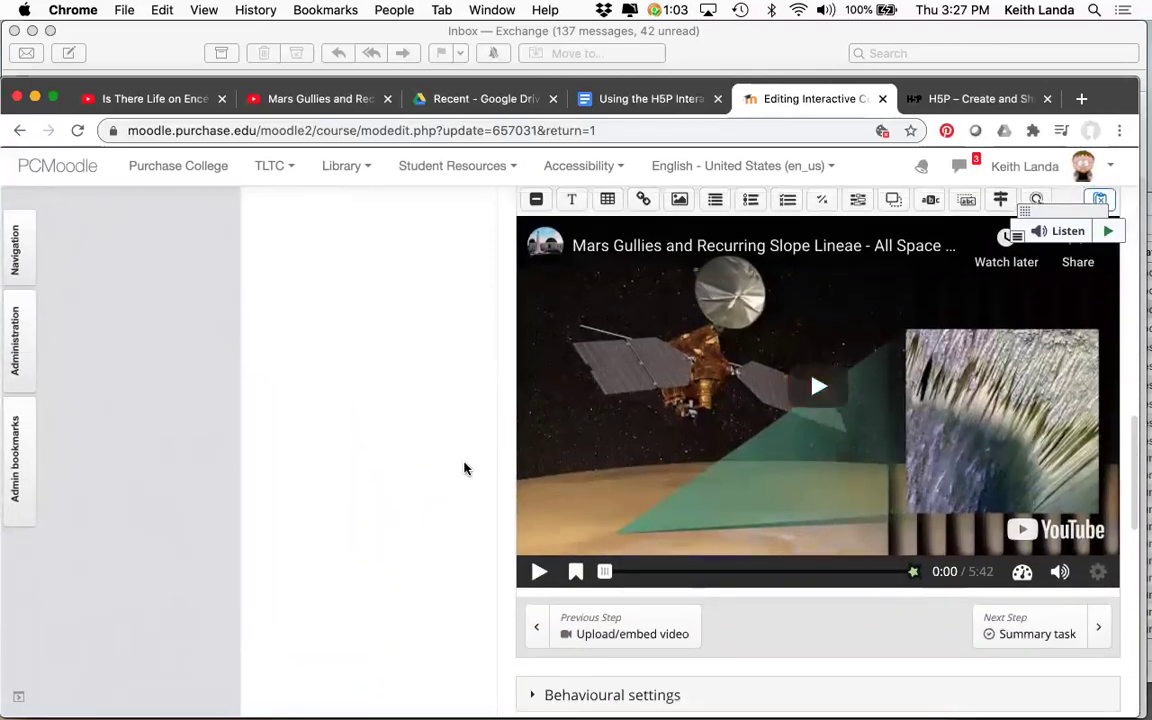
scroll(464, 468, "up", 2)
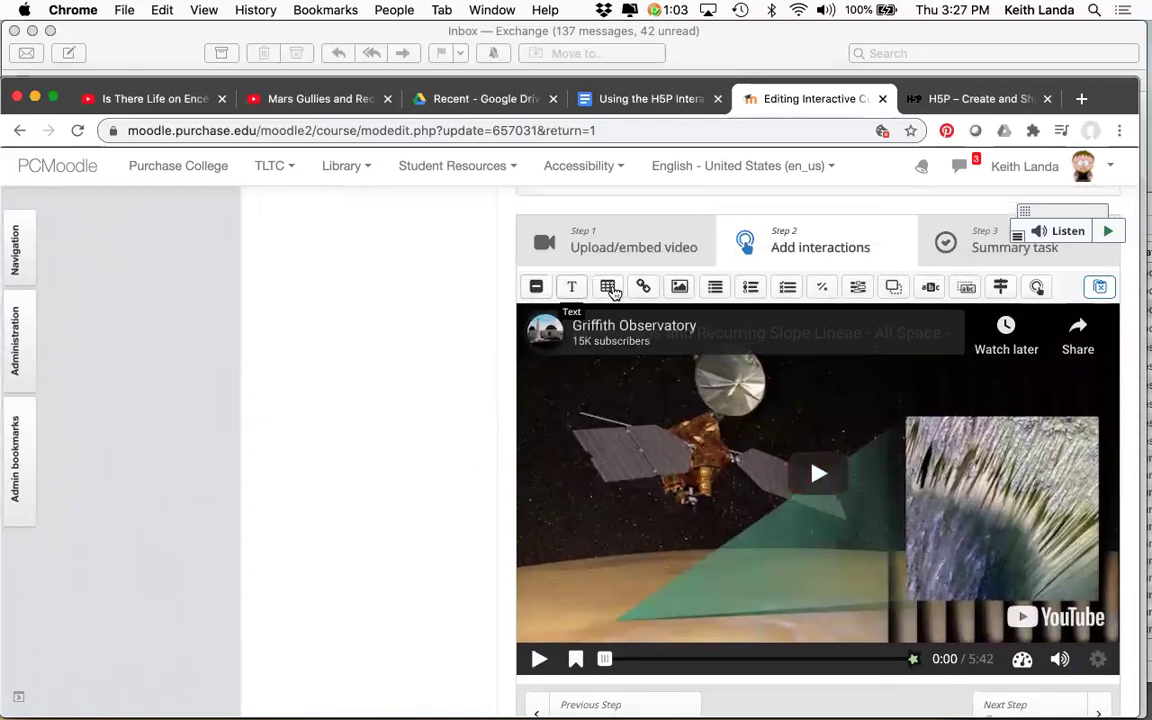
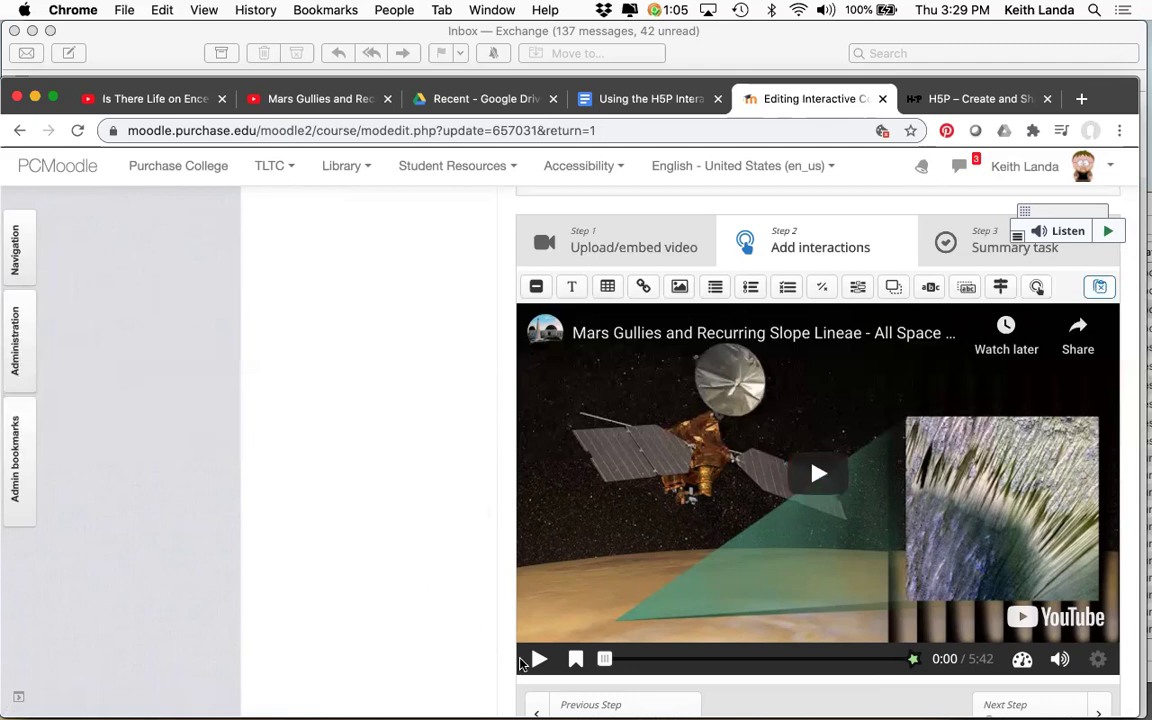
Advance the video to about 2:21, pause it there, and place a Single Choice Set interaction on the left part of the frame
left_click_drag(607, 660, 738, 661)
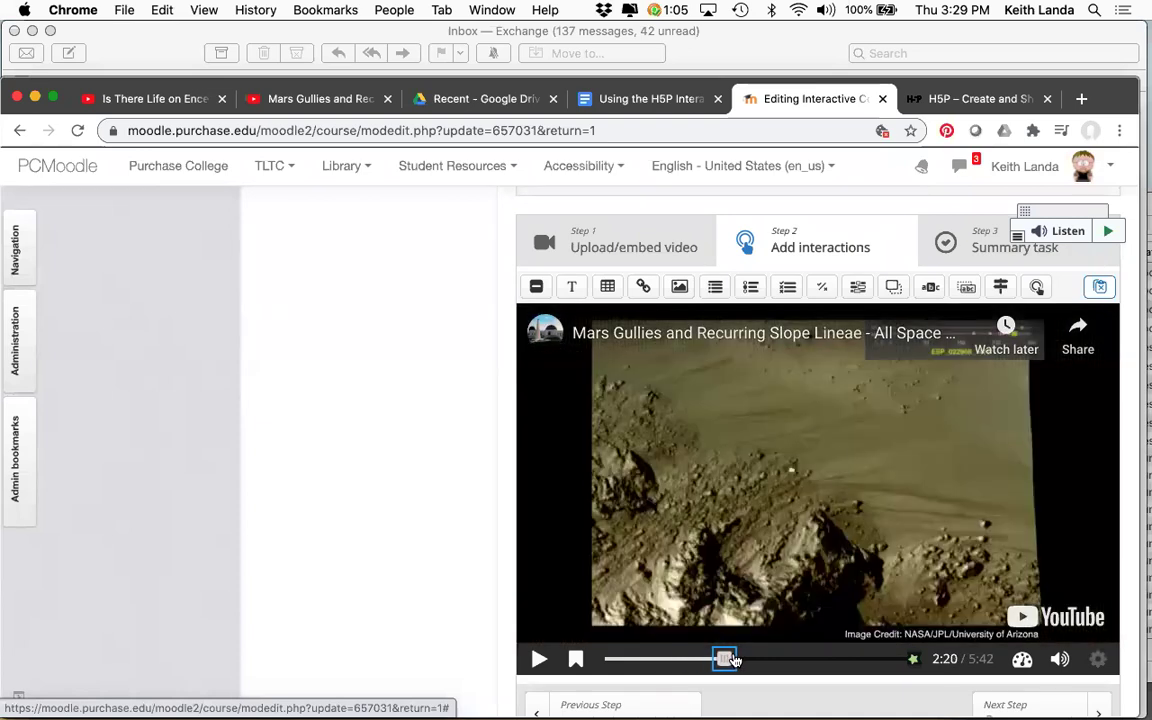
left_click(539, 658)
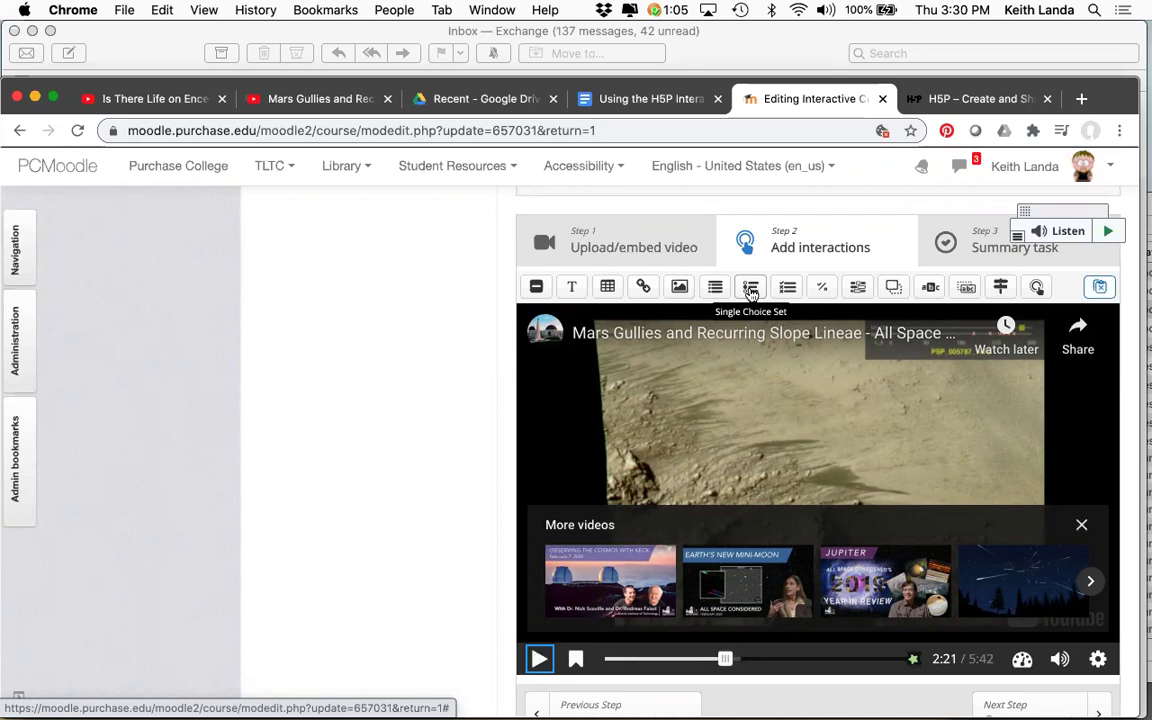
left_click_drag(751, 290, 637, 428)
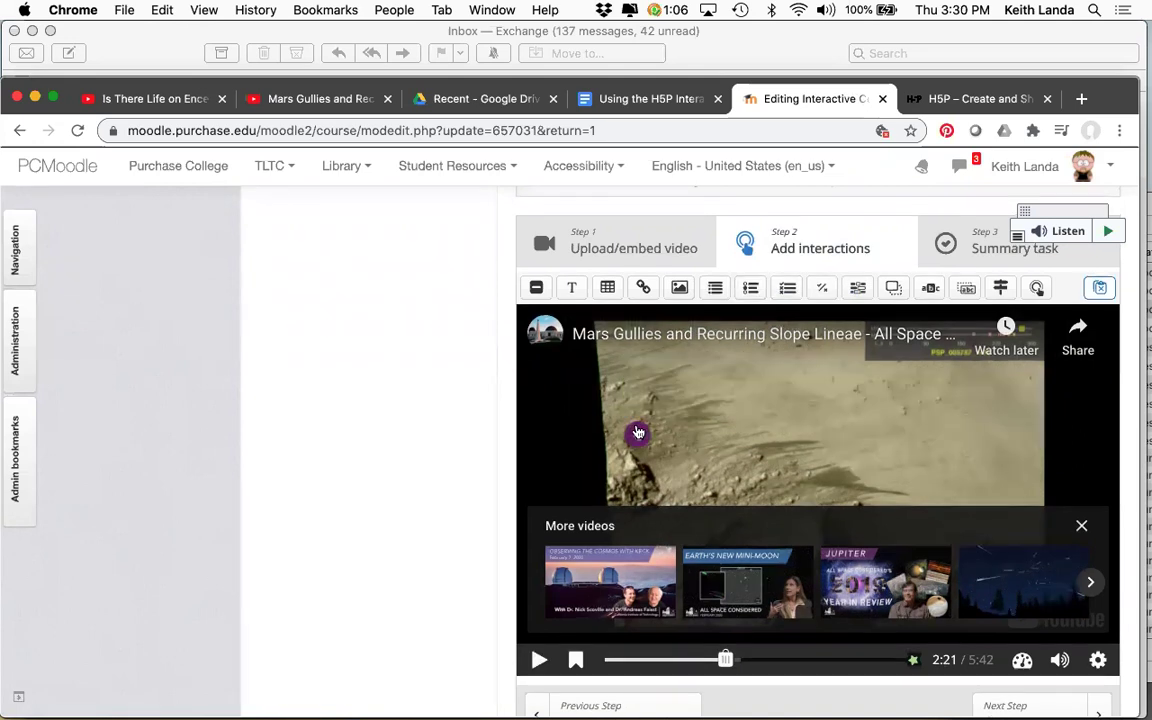
Open the Single Choice Set interaction for editing and make it pause the video
double_click(637, 428)
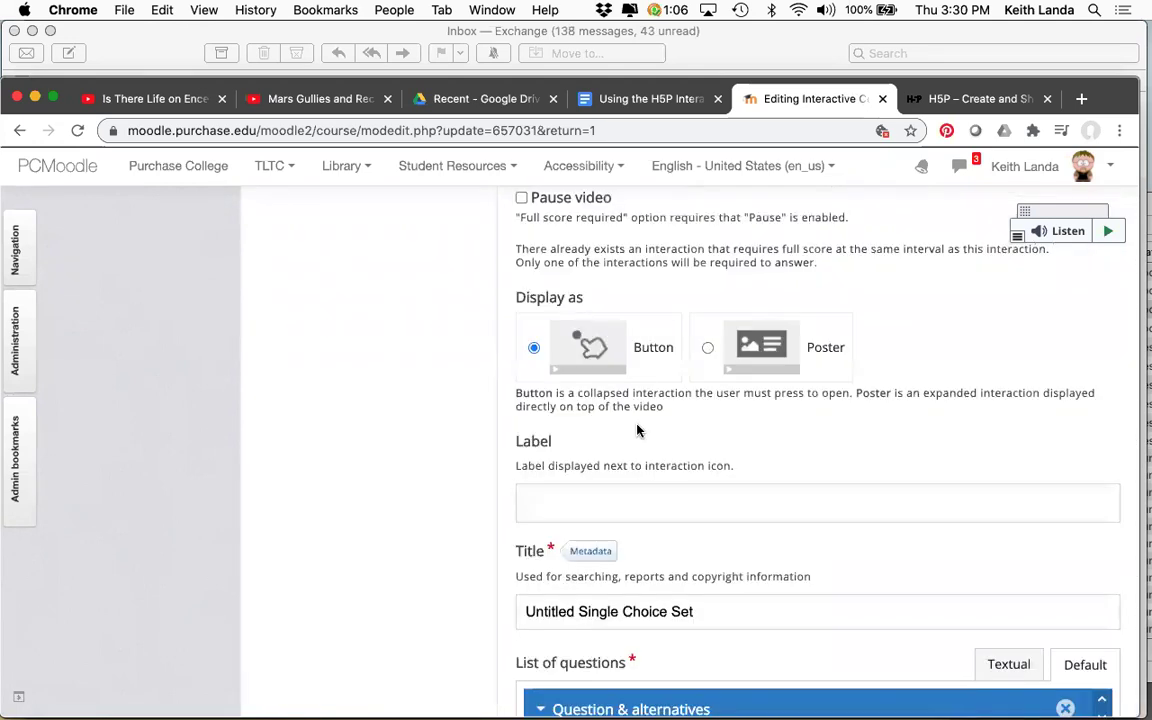
scroll(637, 440, "up", 4)
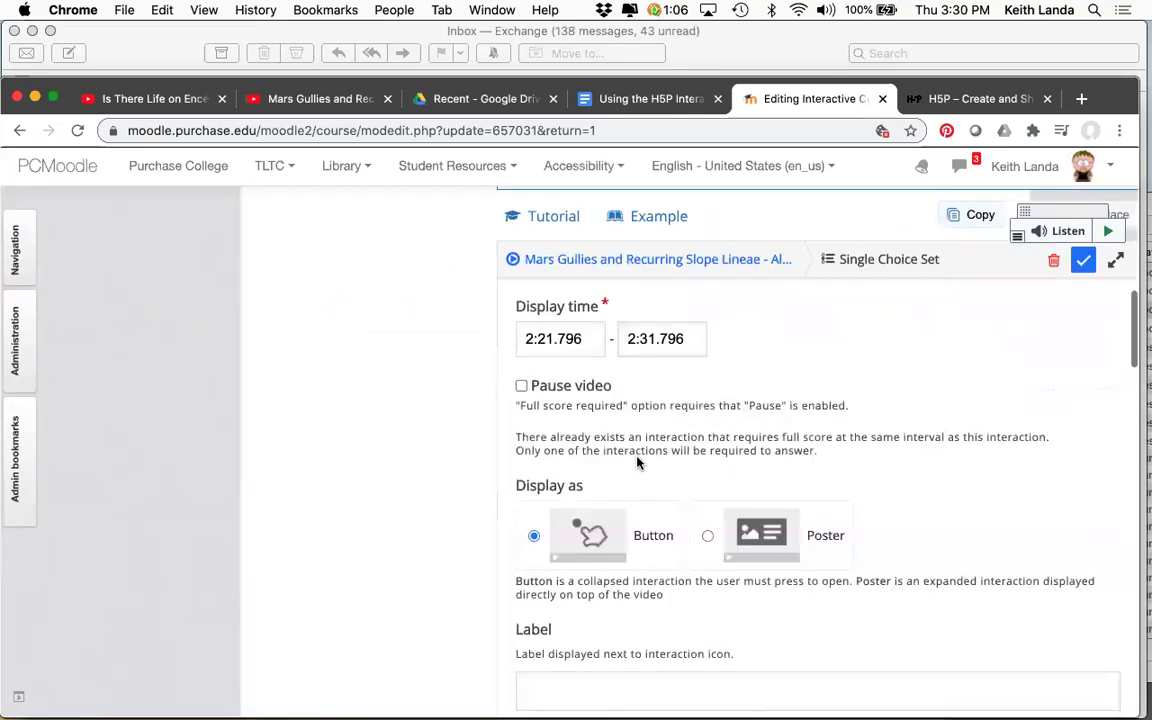
scroll(637, 462, "up", 2)
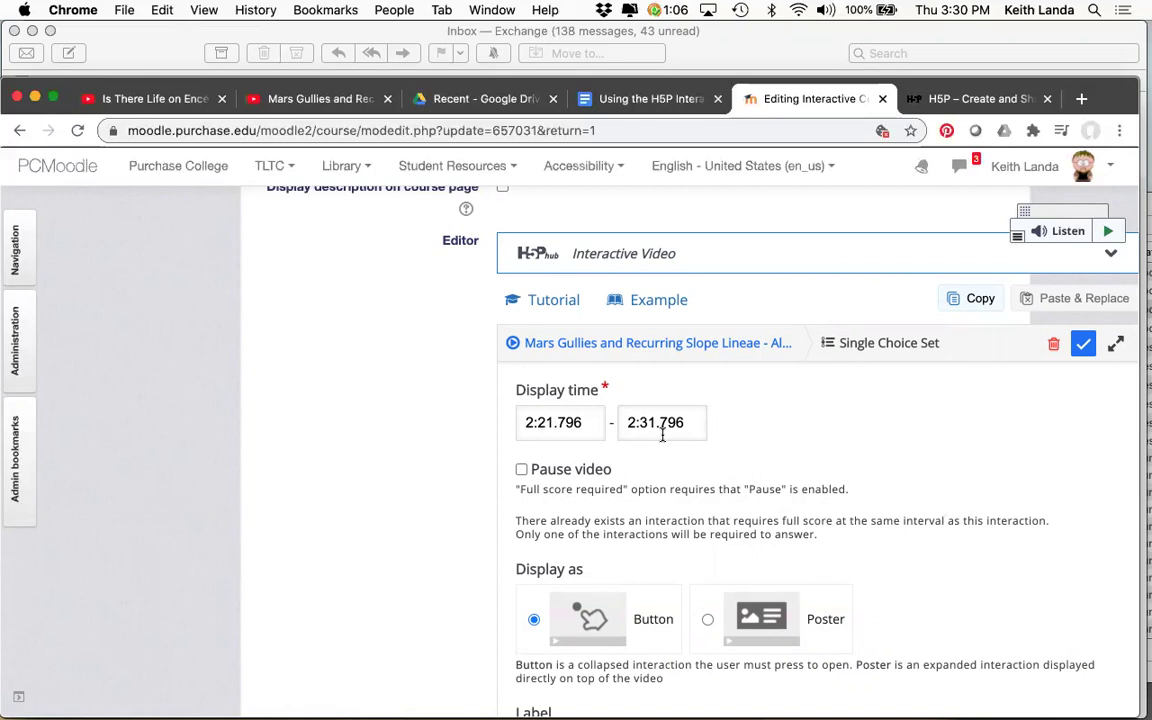
left_click(521, 471)
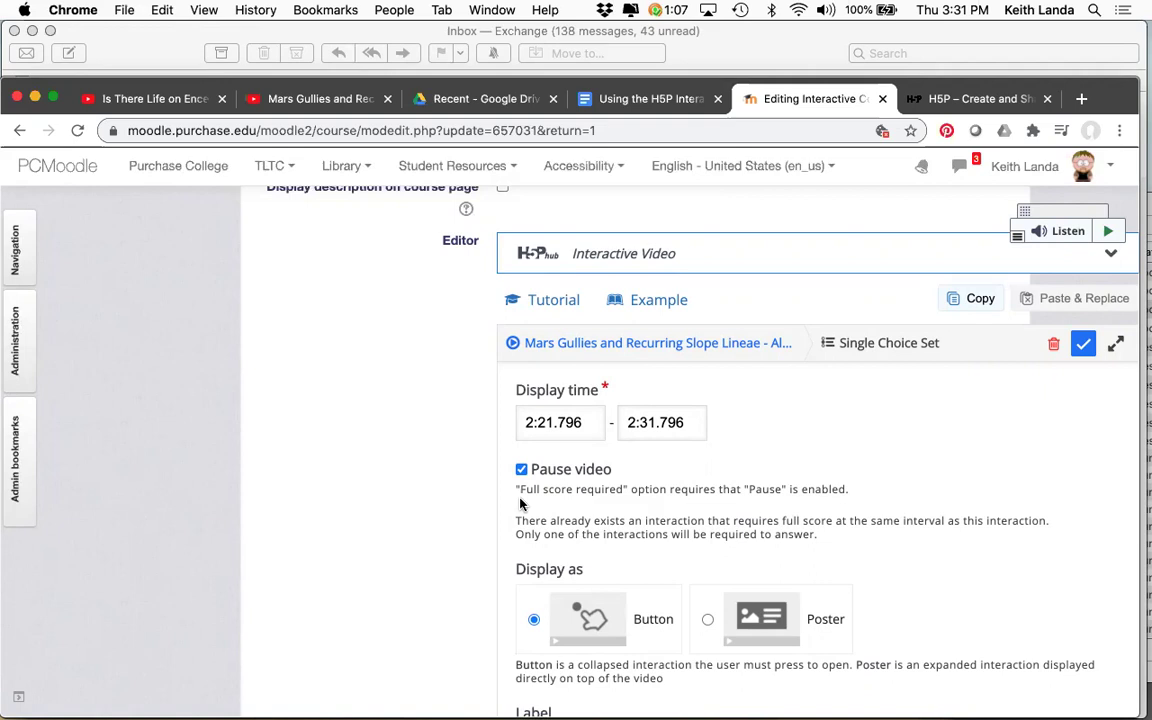
Enter "question" as the text of the first question in the Single Choice Set
scroll(617, 514, "down", 2)
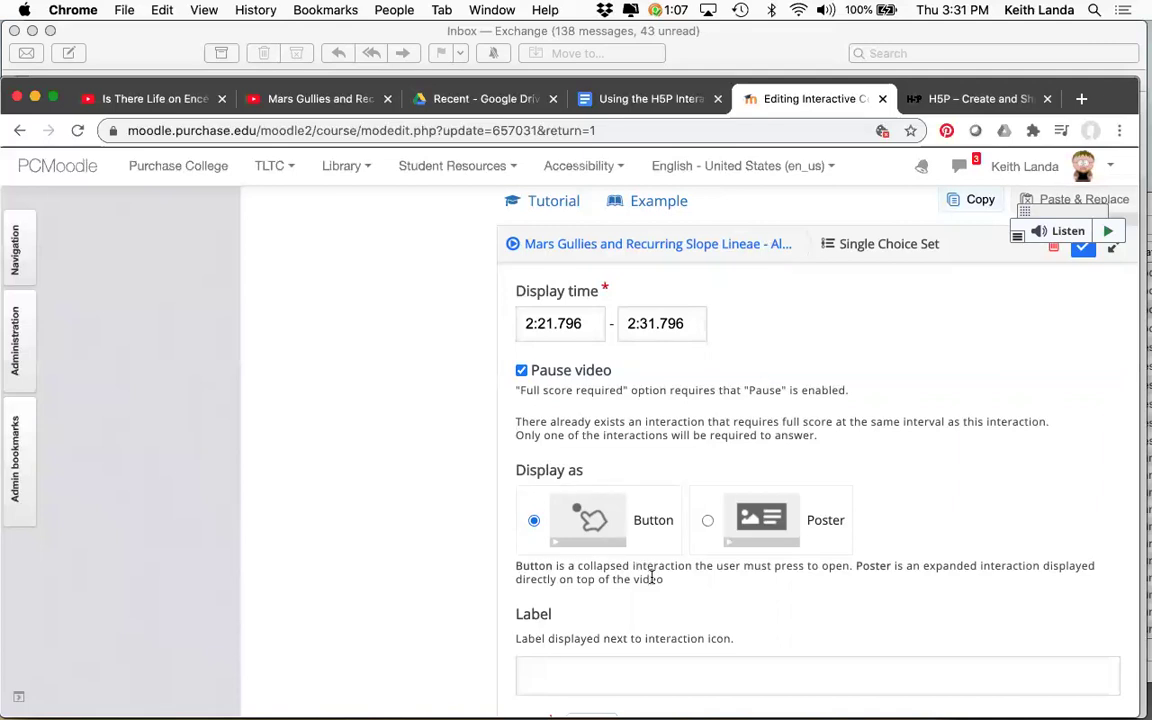
scroll(651, 578, "down", 4)
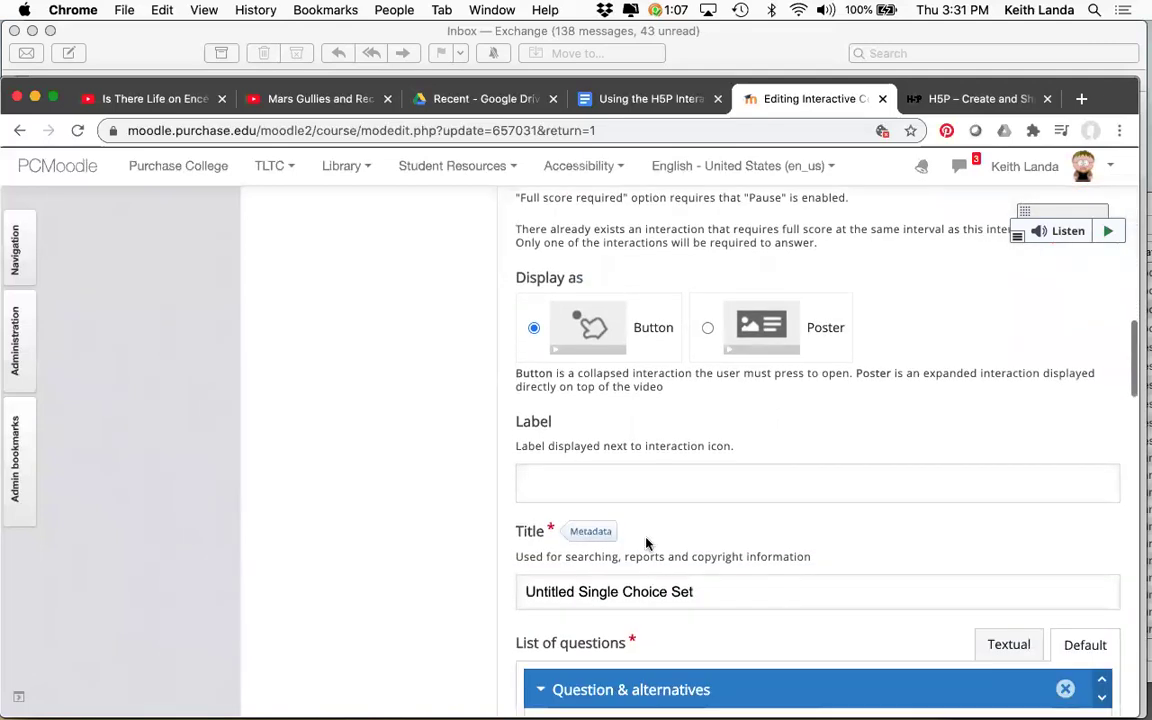
scroll(643, 532, "down", 1)
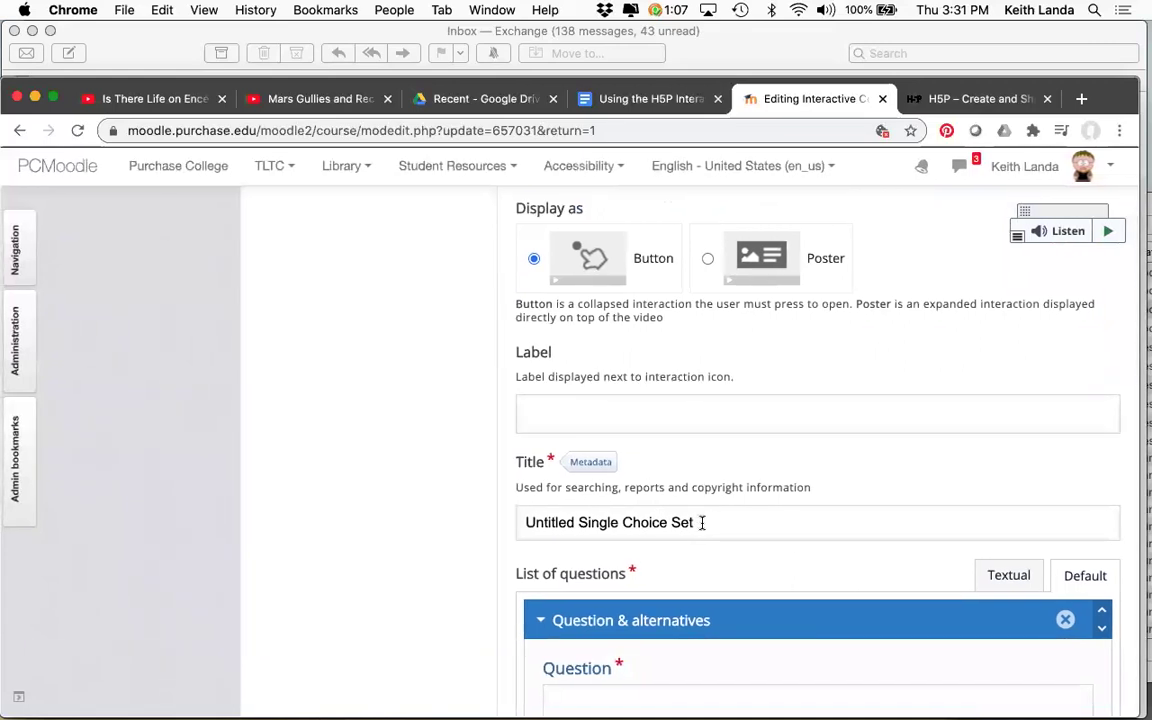
scroll(700, 520, "down", 1)
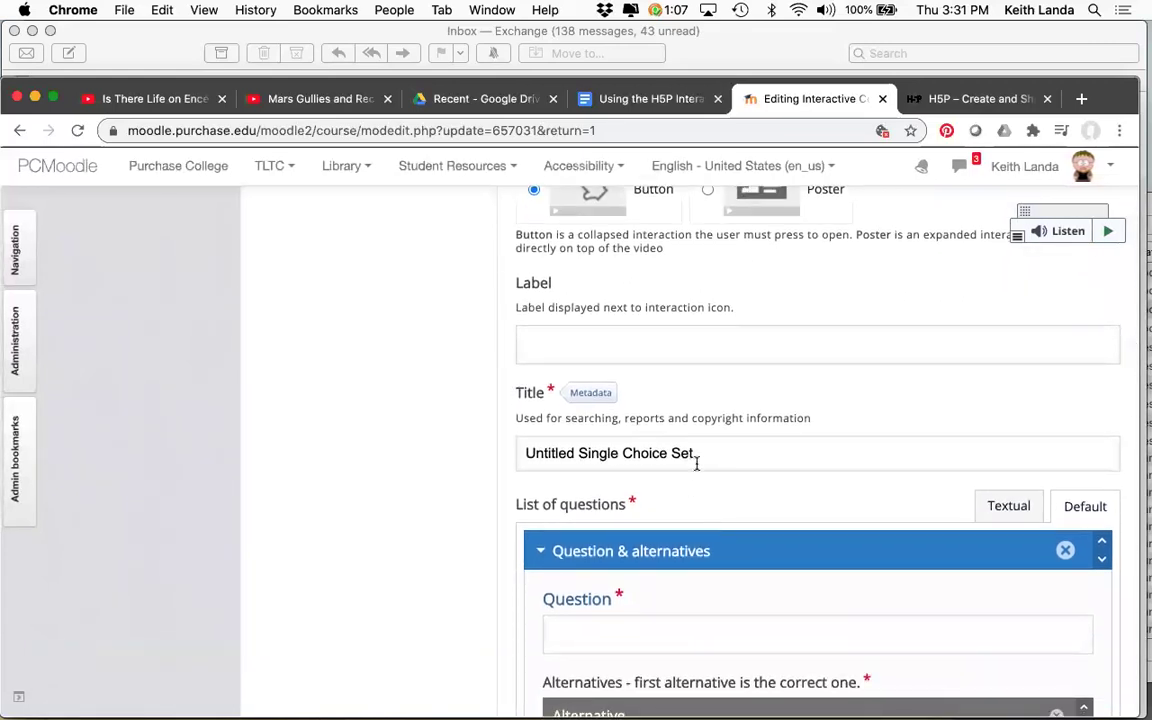
scroll(718, 459, "down", 1)
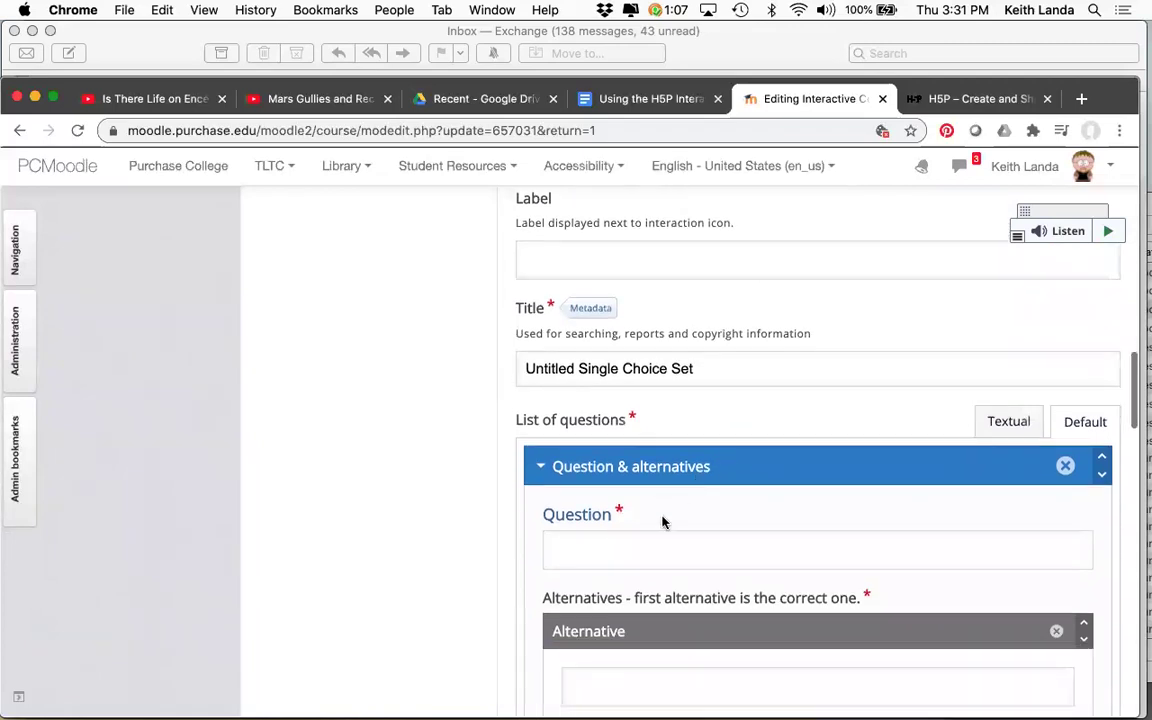
left_click(645, 555)
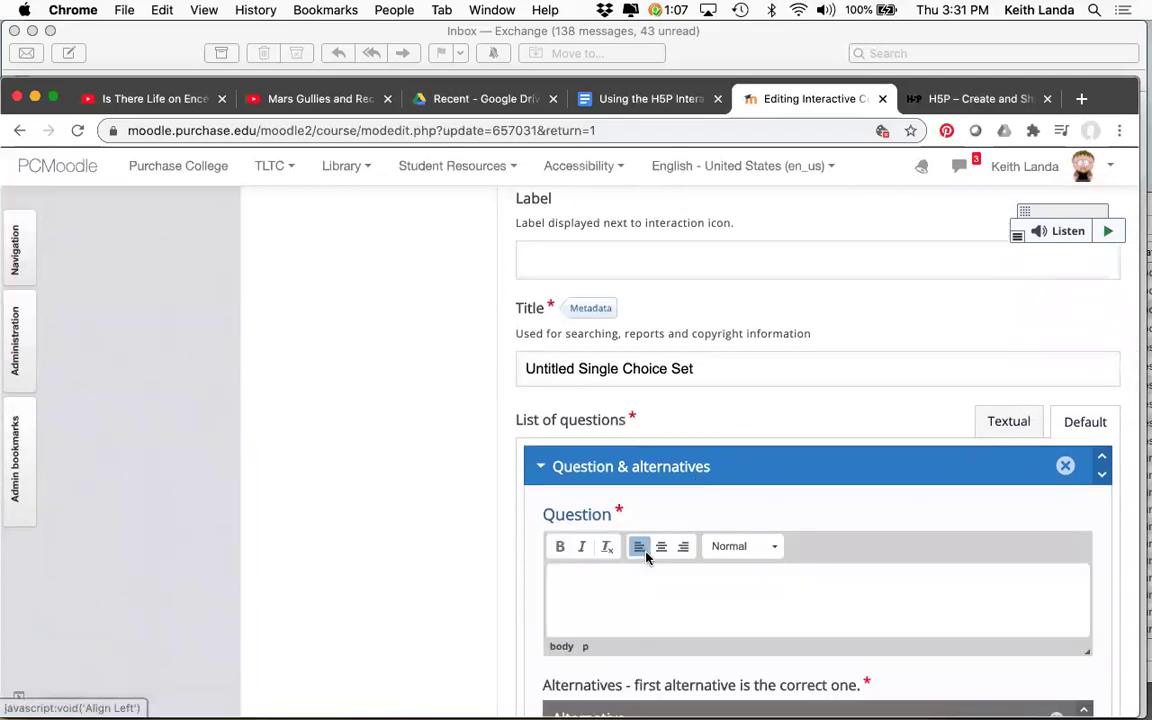
type("question")
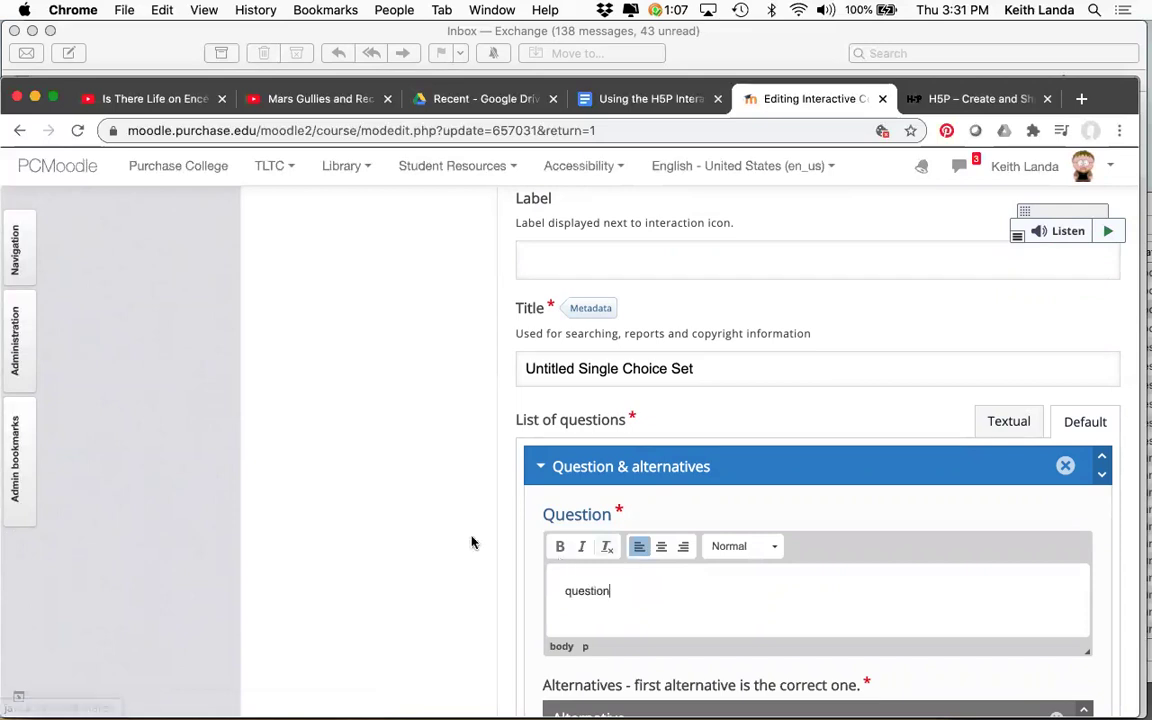
Enter "this is the correct answer" as the first alternative of the question
scroll(638, 483, "down", 3)
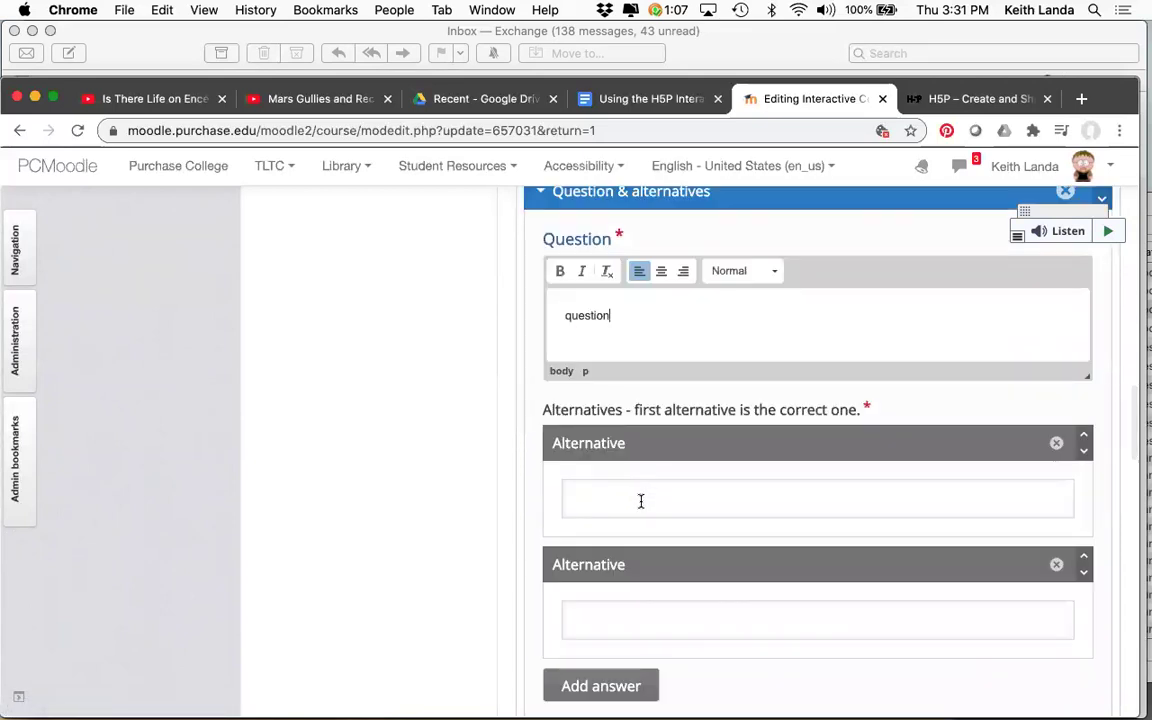
left_click(639, 499)
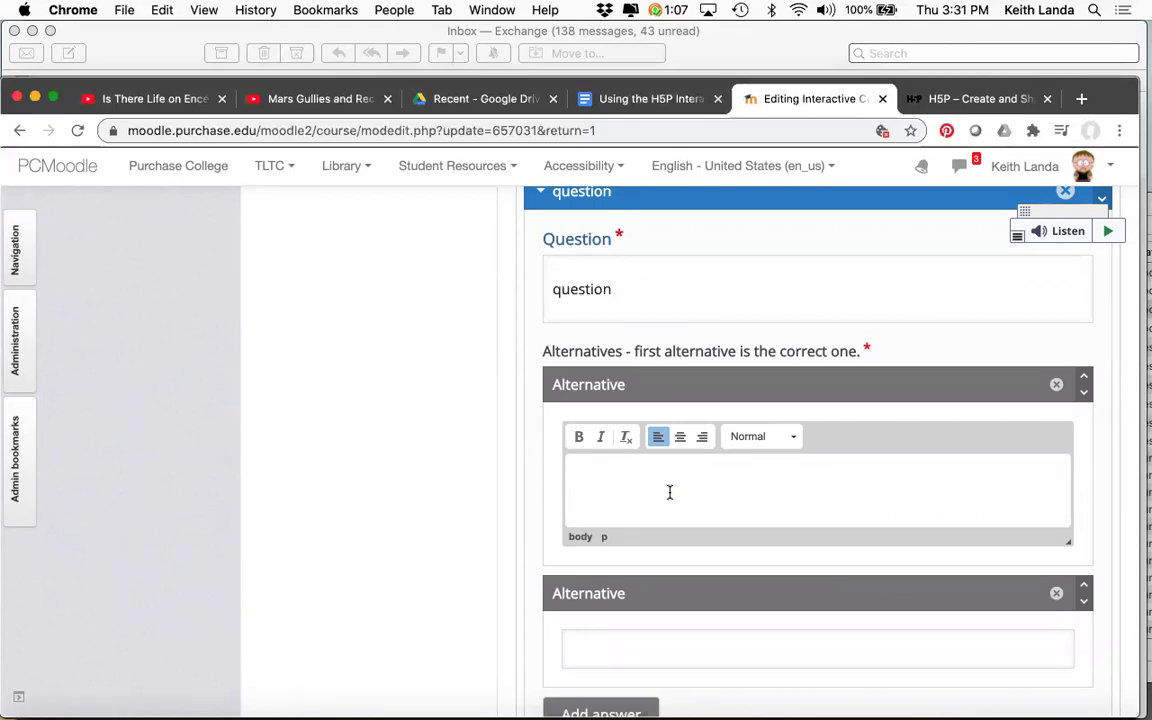
type("this is the correct answer")
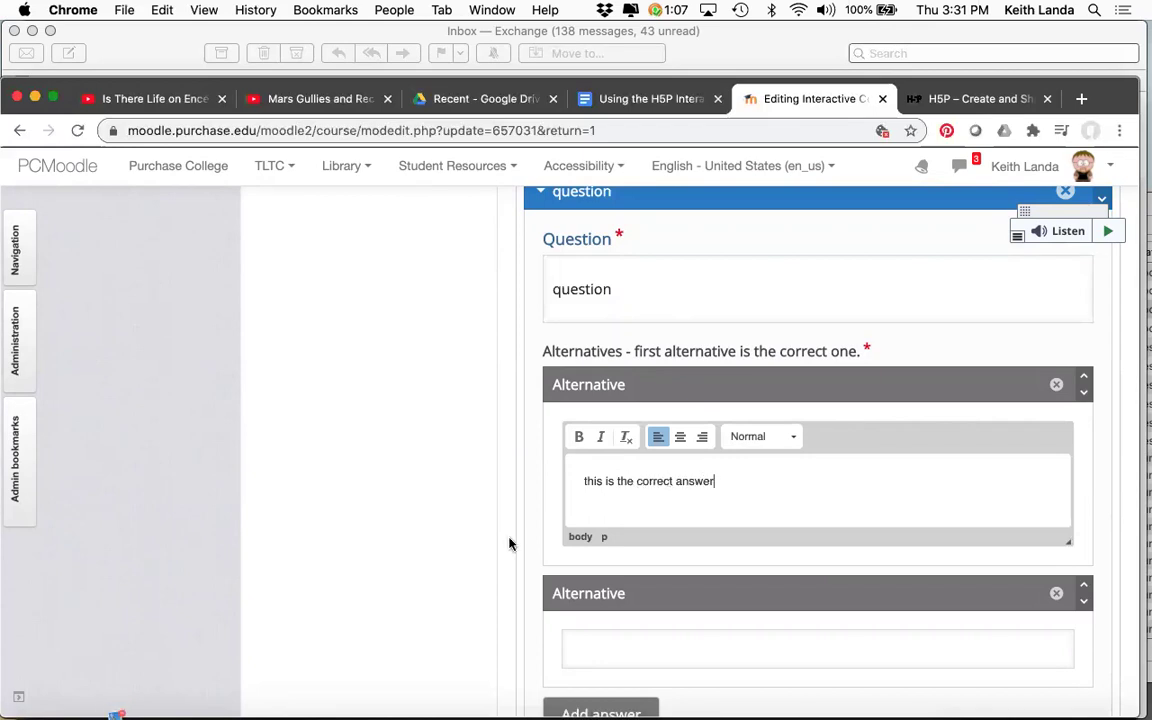
scroll(540, 520, "down", 2)
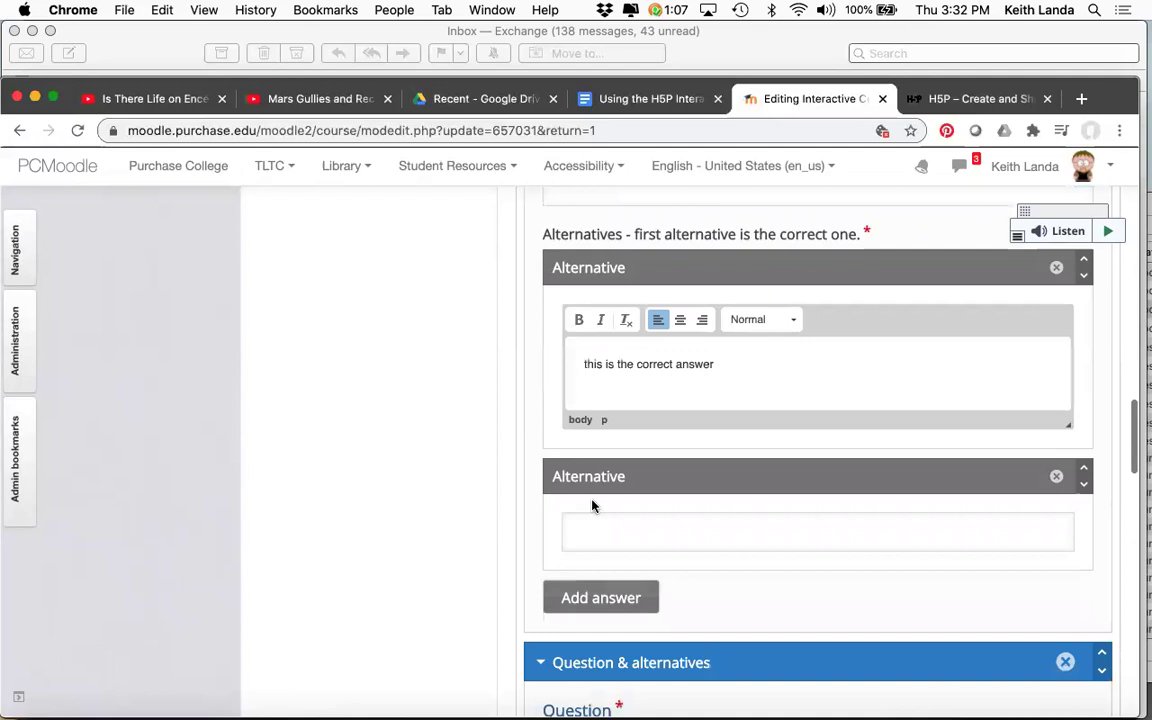
Enter "incorrect" as the second alternative of the first question
left_click(603, 532)
type("inc")
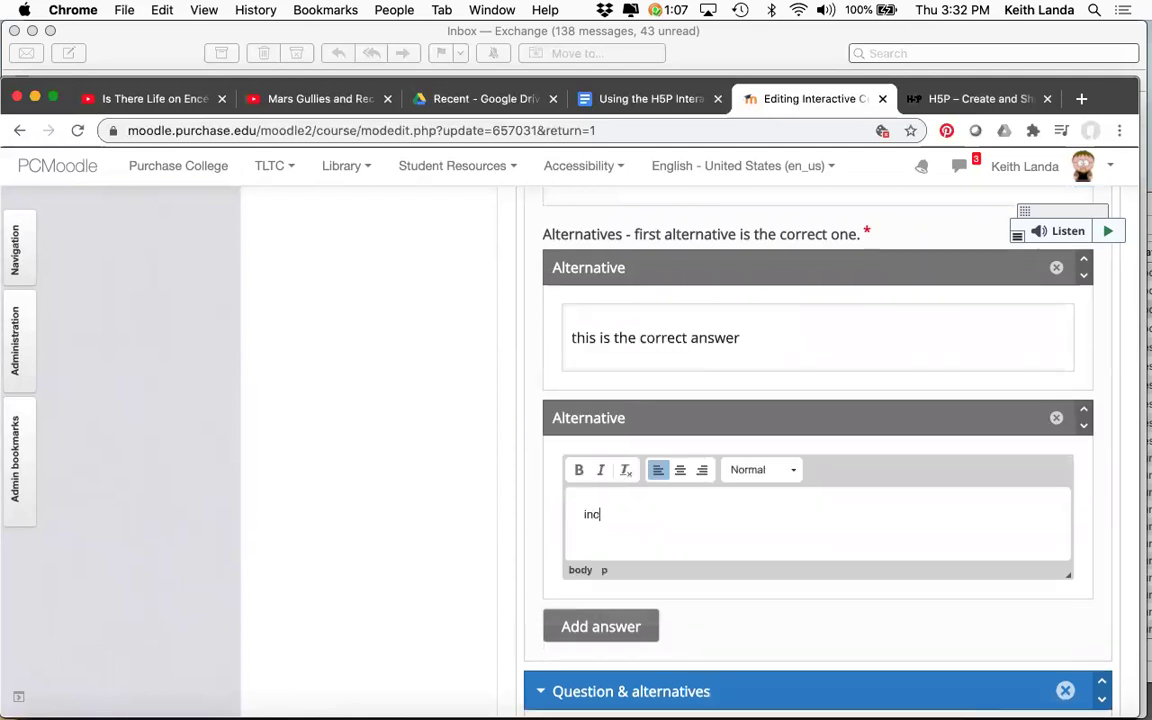
type("orrect")
Add a third answer to the first question with the text "also incorrect"
left_click(600, 627)
scroll(600, 627, "down", 2)
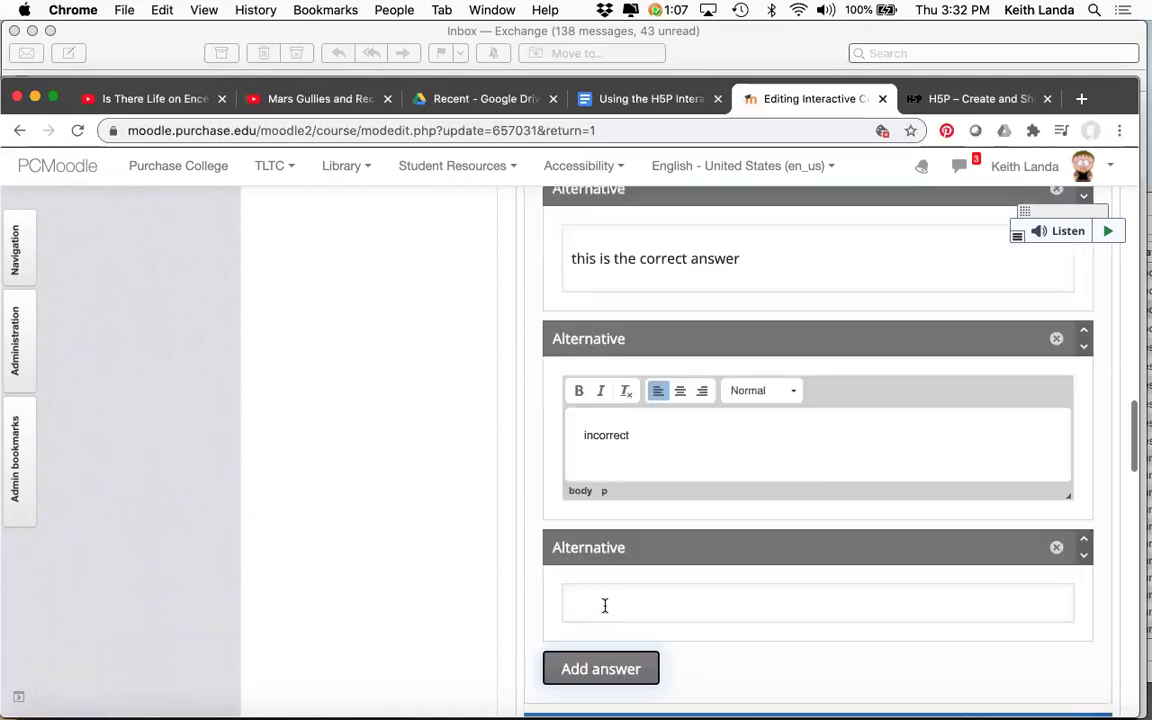
left_click(605, 606)
type("also")
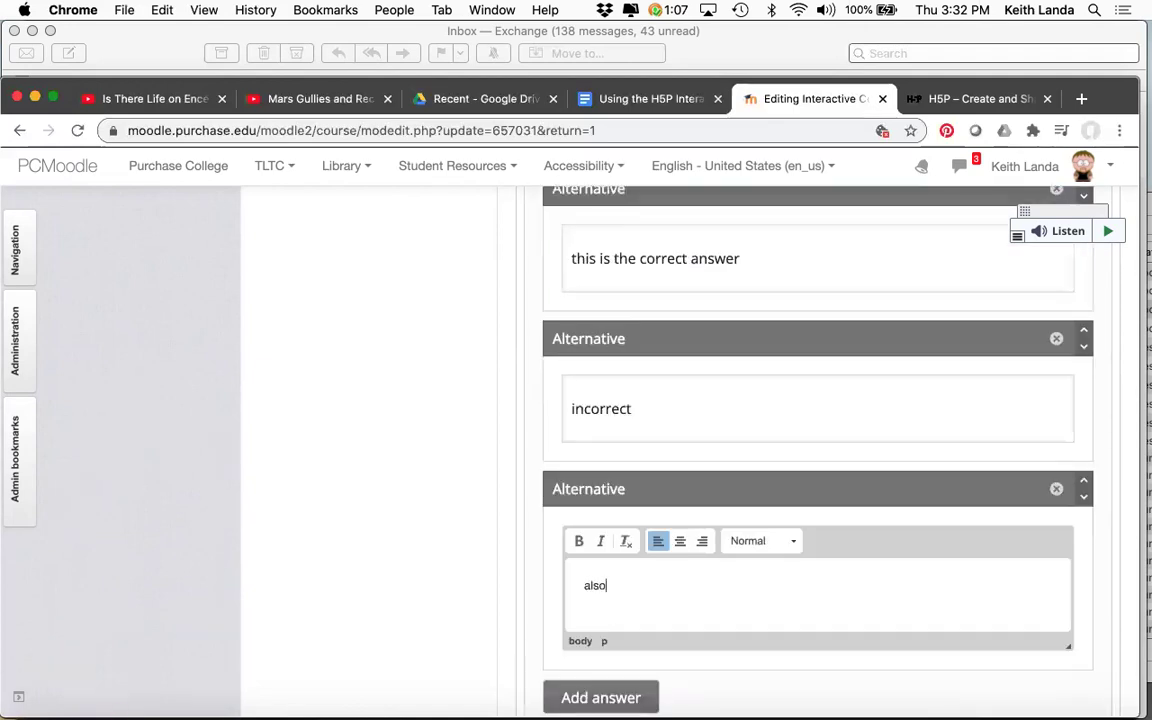
type(" incorrect")
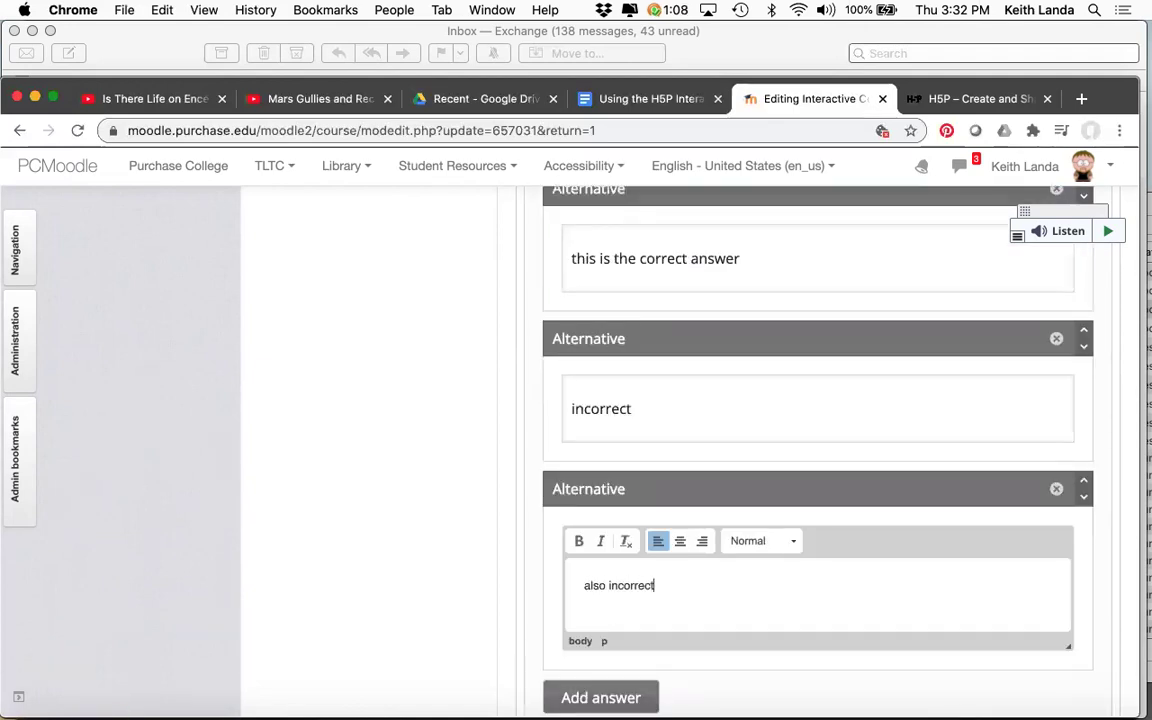
Add a fourth answer to the first question with the text "another incorrect"
scroll(617, 440, "down", 6)
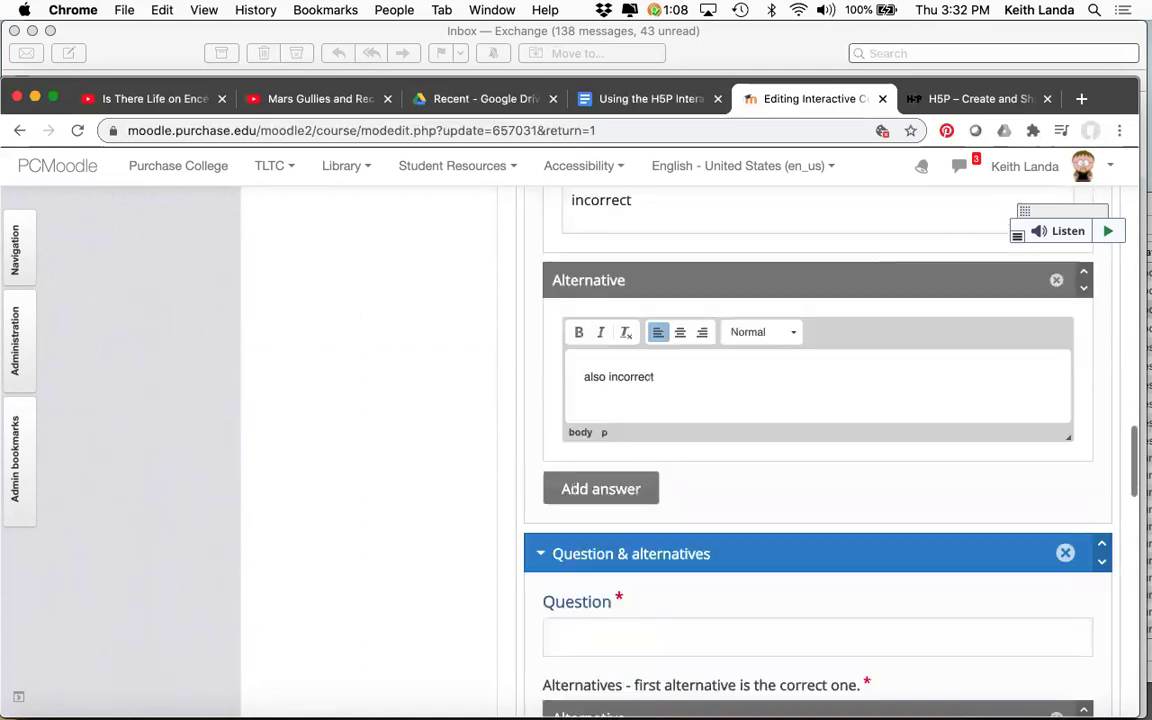
left_click(617, 412)
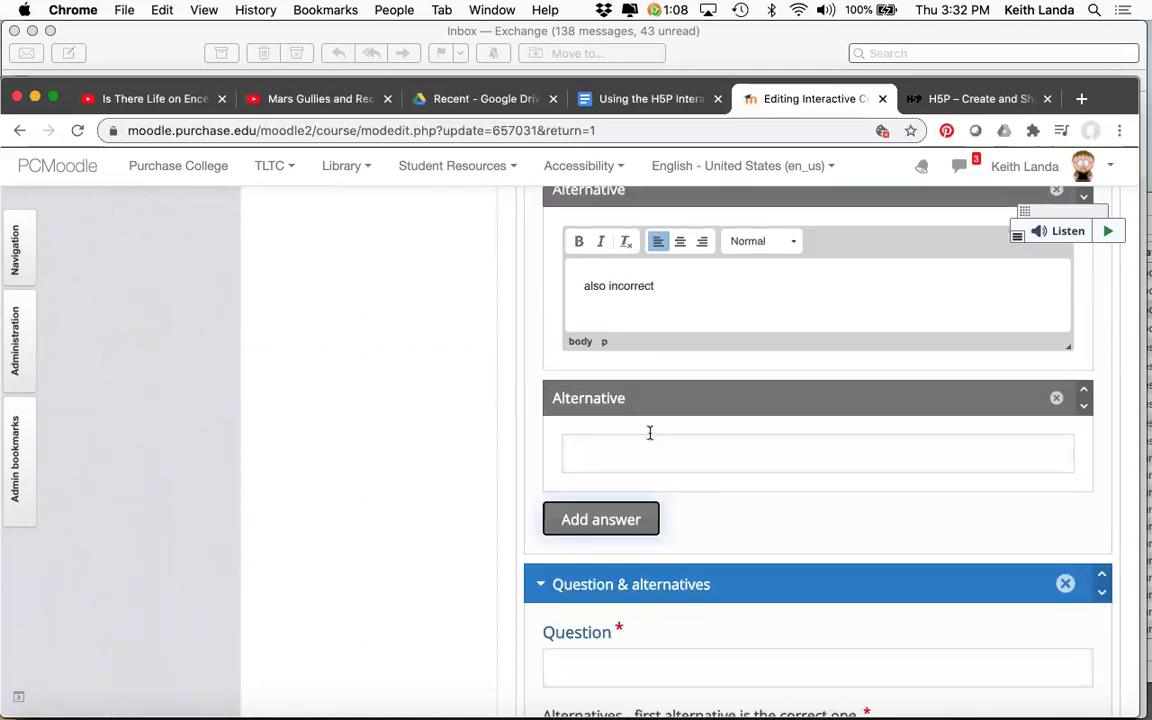
left_click(643, 453)
type("a")
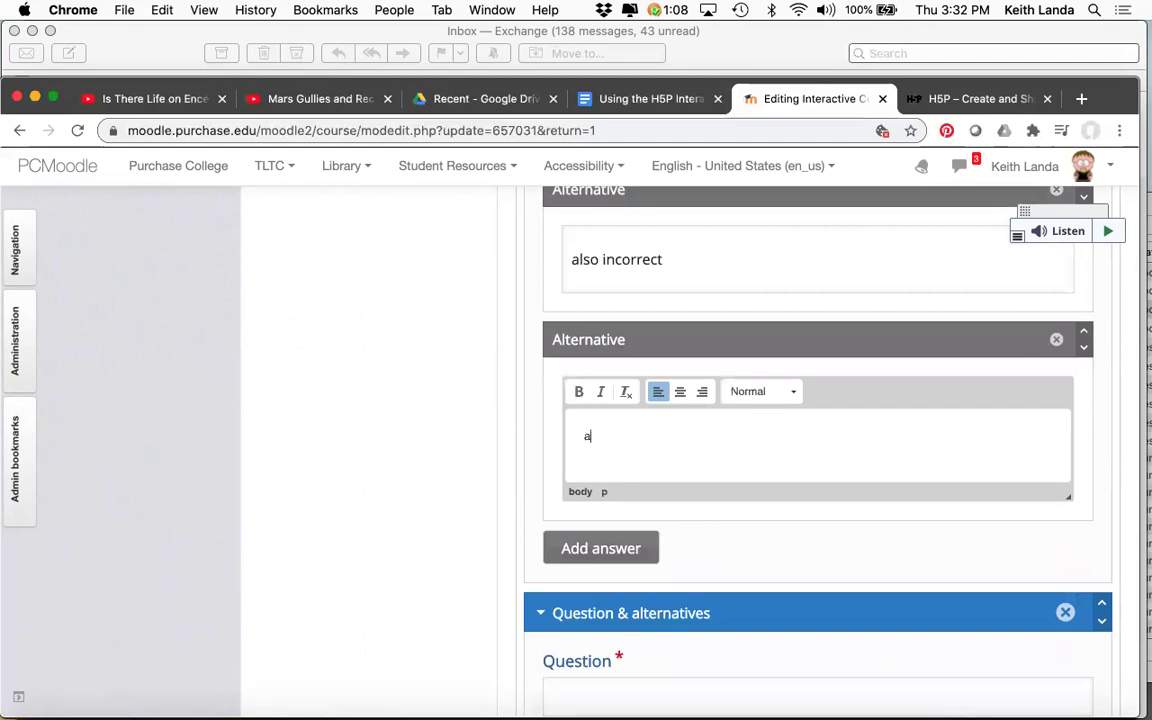
type("nother incorrect")
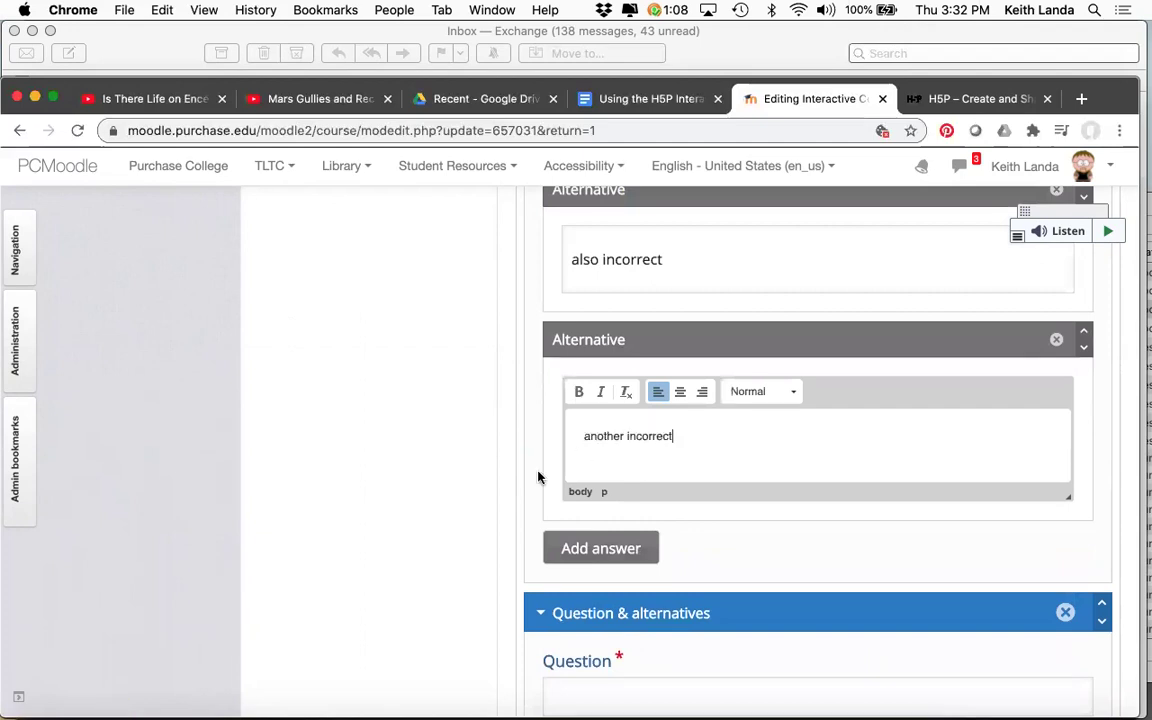
Enter "second question" as the question text of the second question block
scroll(446, 472, "down", 1)
scroll(446, 472, "down", 5)
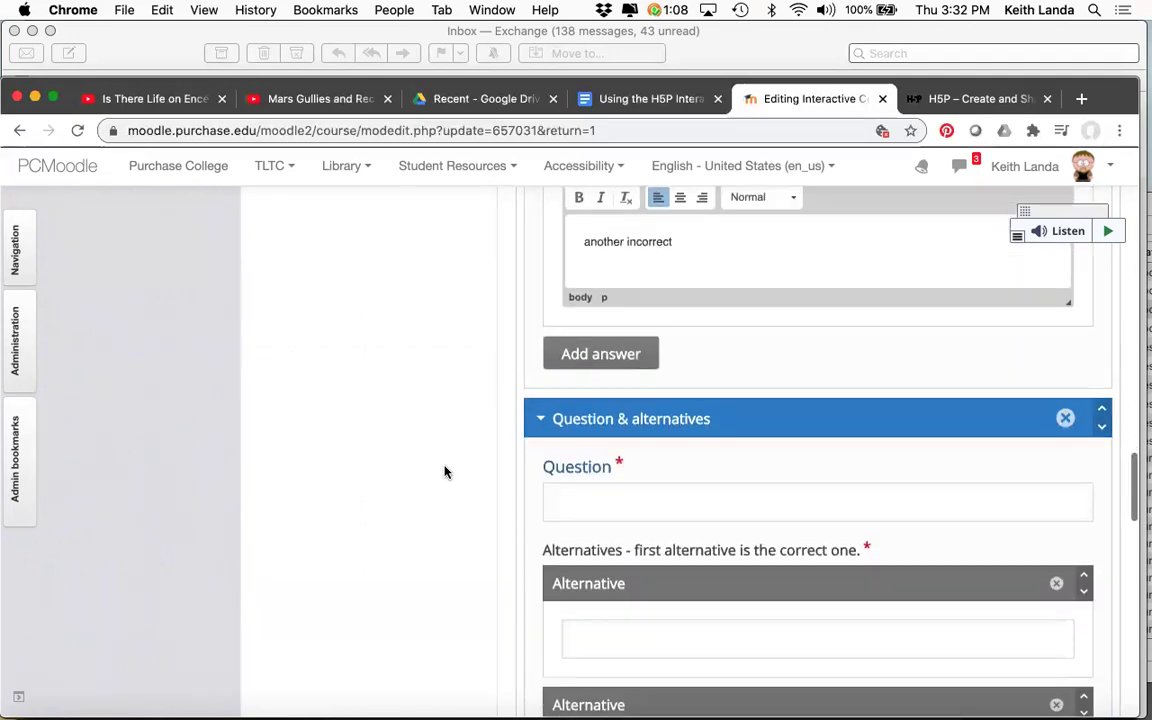
left_click(595, 495)
type("sec")
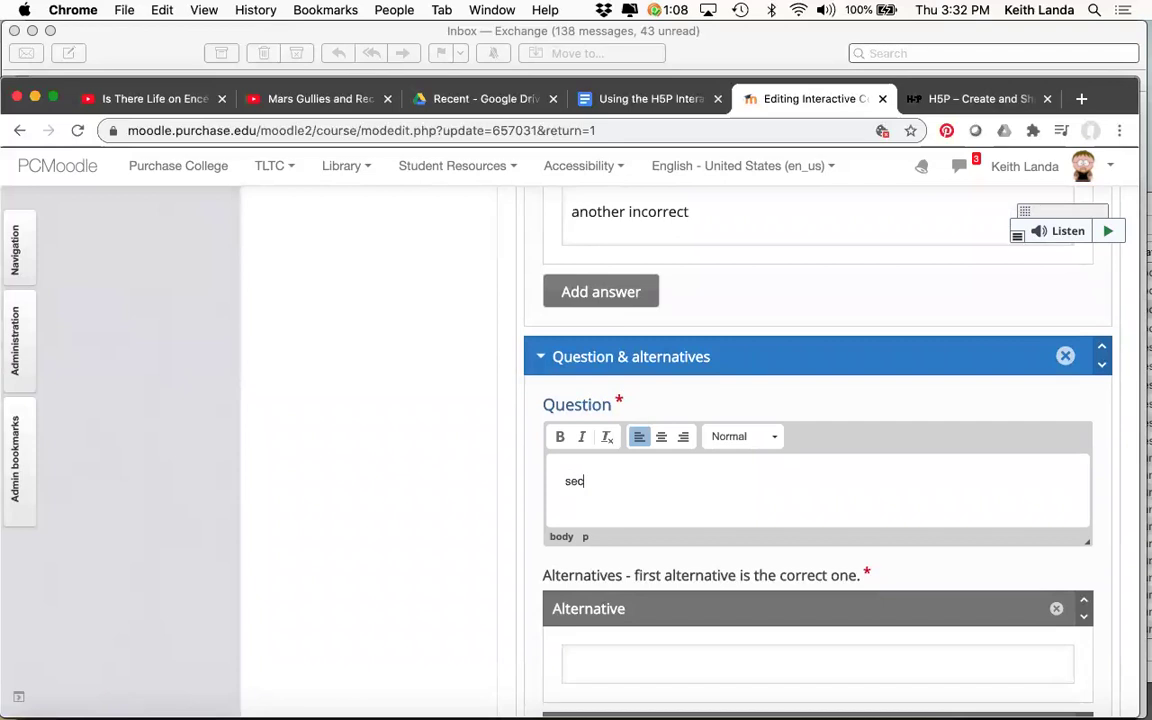
type("ond question")
Fill in the second question's first alternative with "c" and its second alternative with "nc"
scroll(540, 533, "down", 3)
left_click(622, 532)
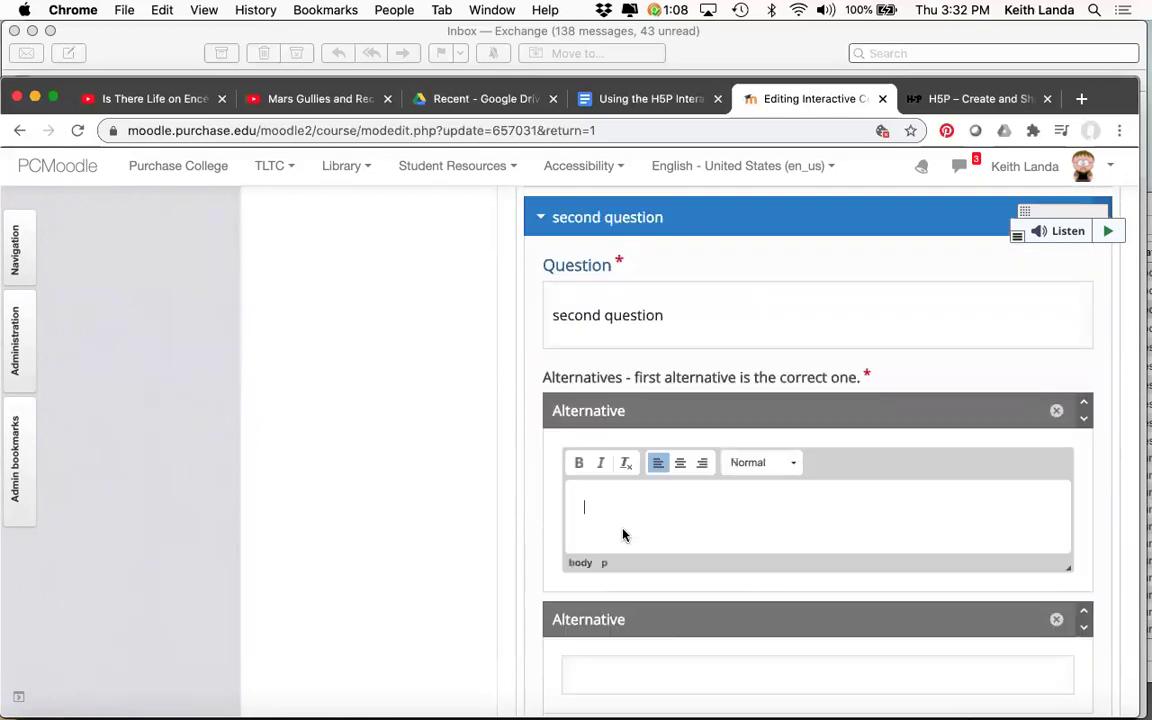
type("c")
scroll(607, 589, "down", 1)
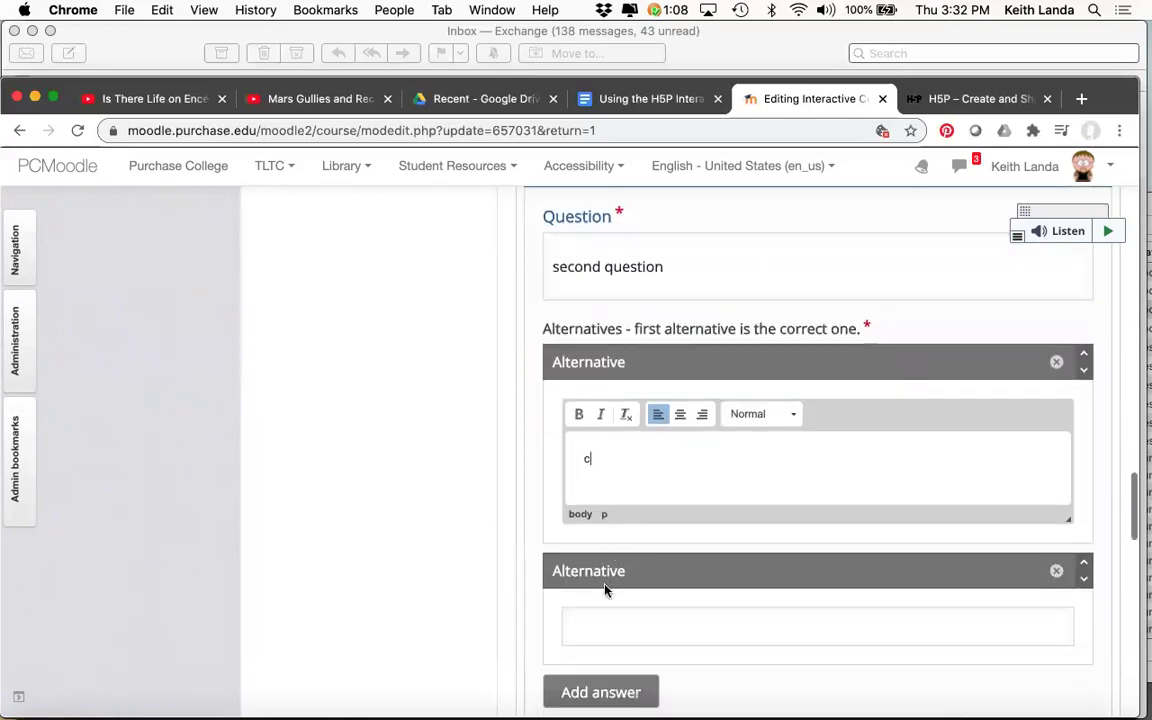
scroll(607, 589, "down", 2)
left_click(622, 523)
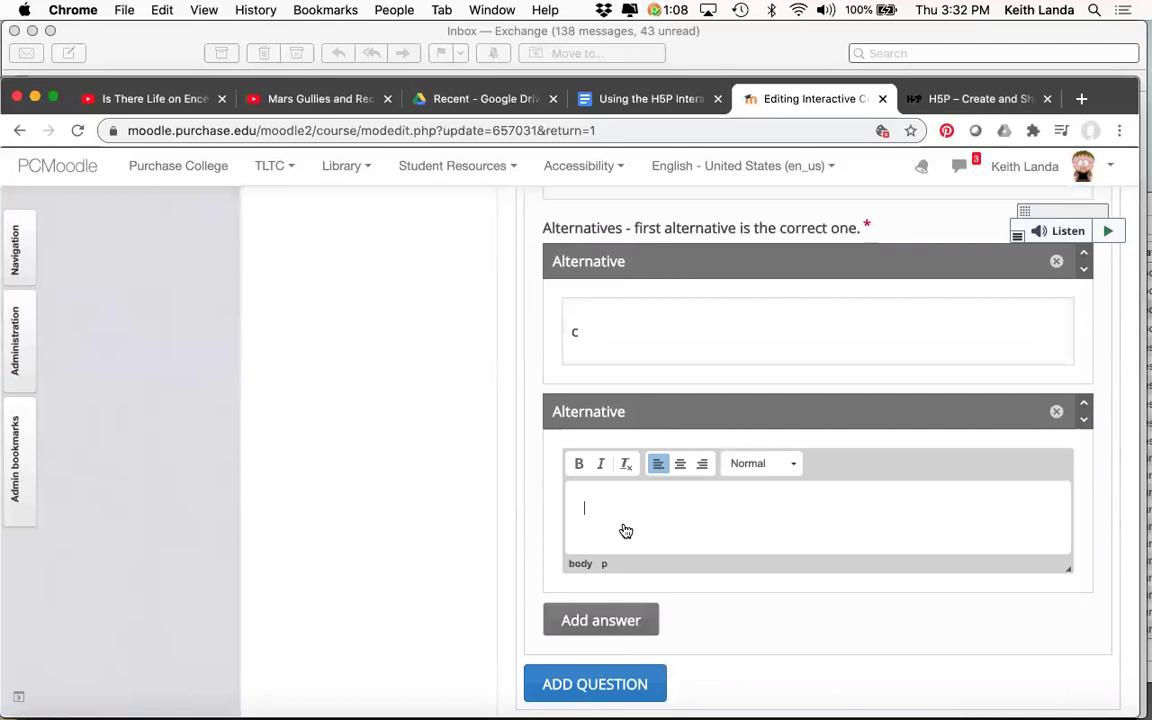
type("nc")
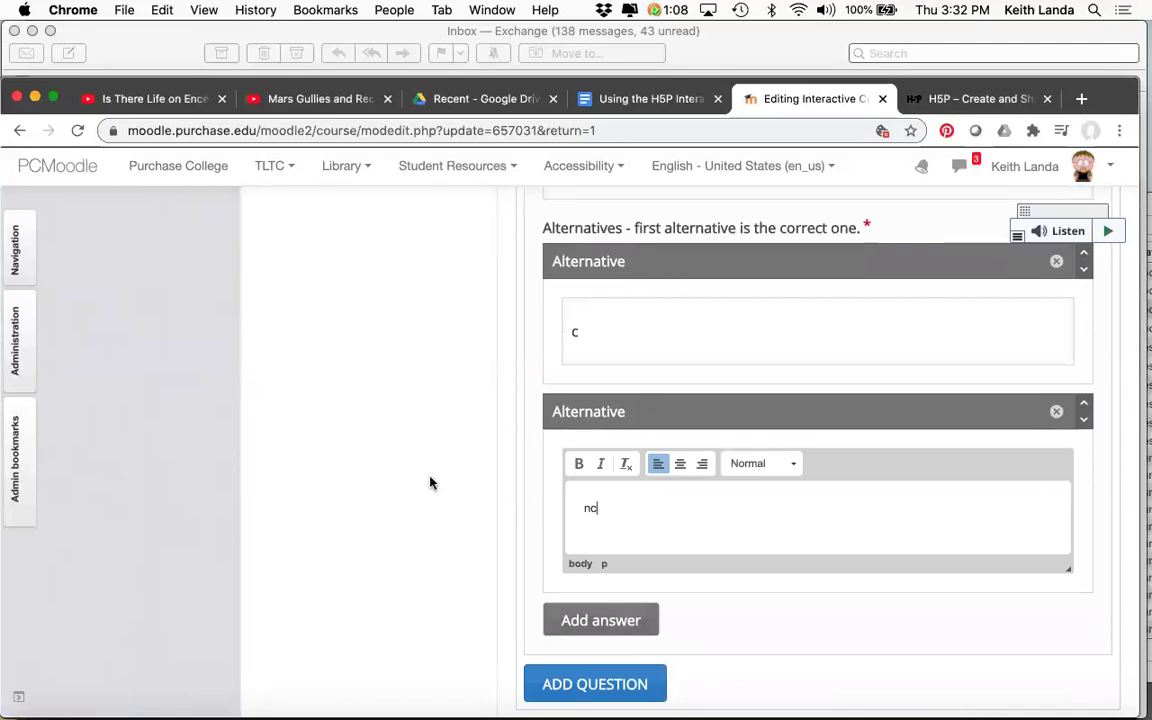
Add a third answer to the second question with the text "nc"
scroll(517, 486, "down", 2)
left_click(582, 507)
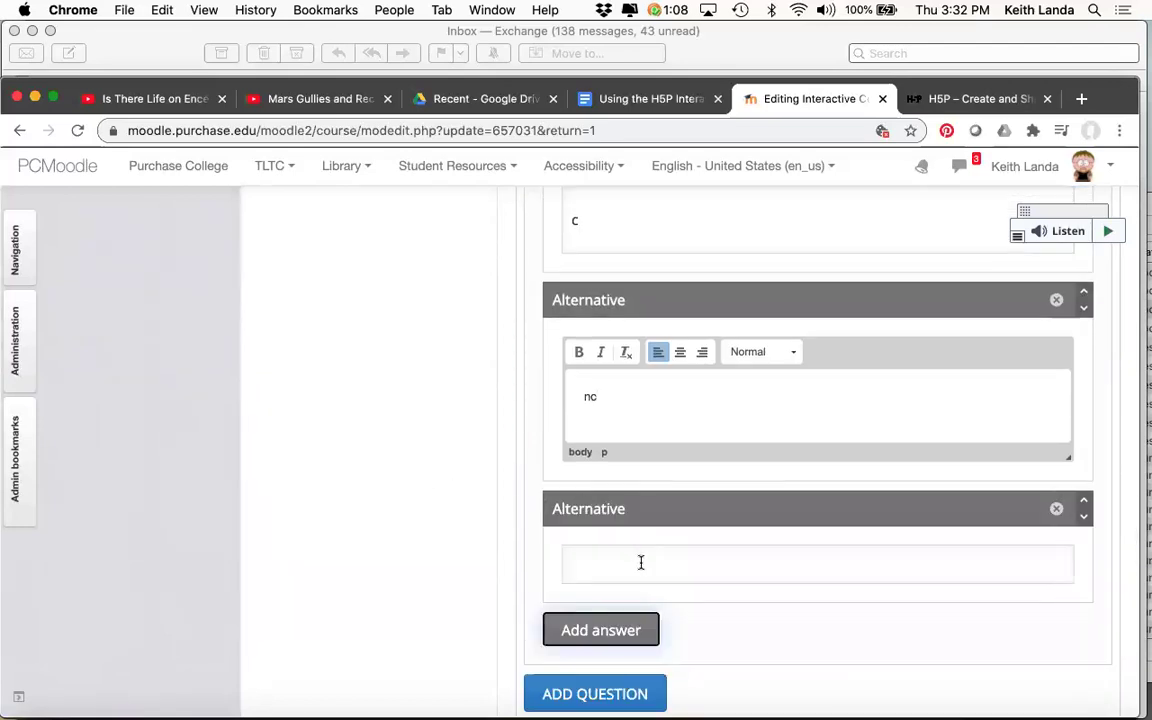
left_click(641, 560)
type("nc")
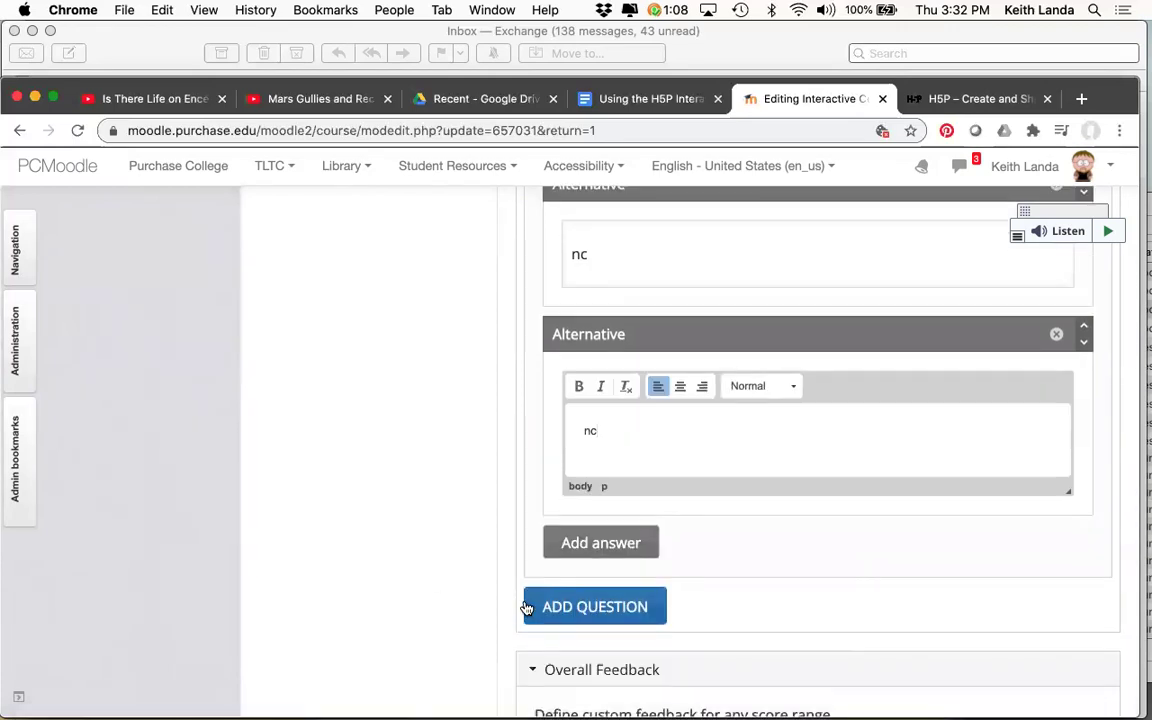
Review the Single Choice Set's overall feedback and behavioural settings, and finish editing the interaction
scroll(527, 608, "down", 5)
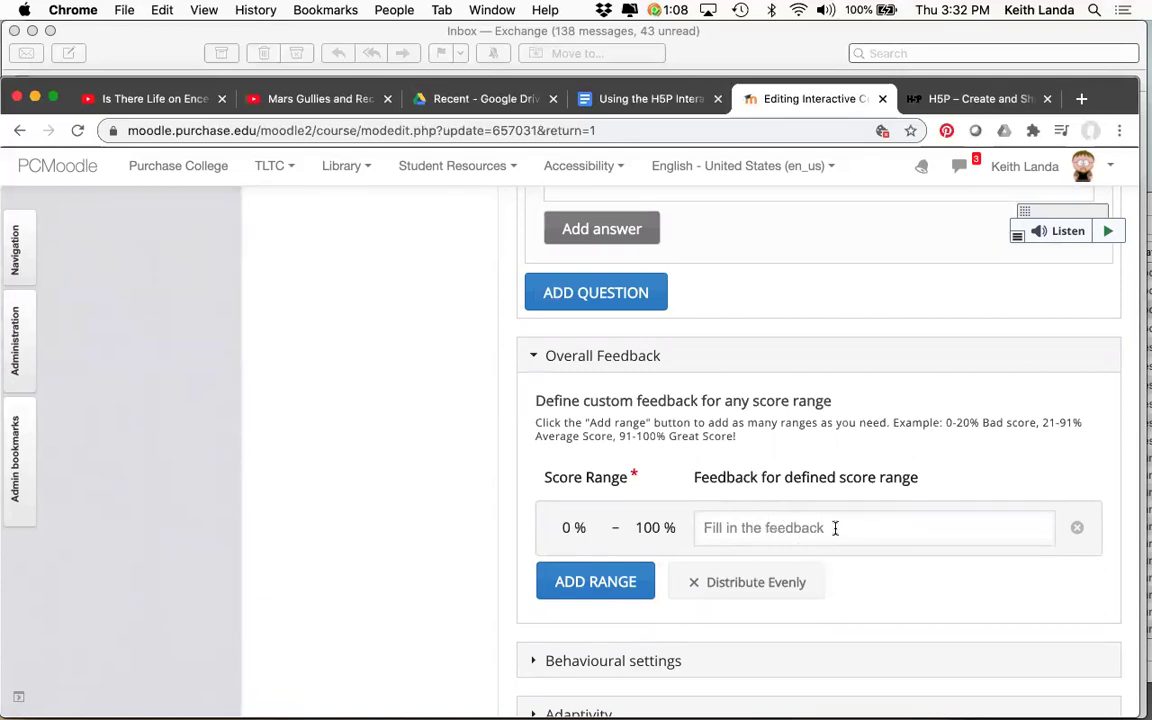
scroll(893, 560, "down", 5)
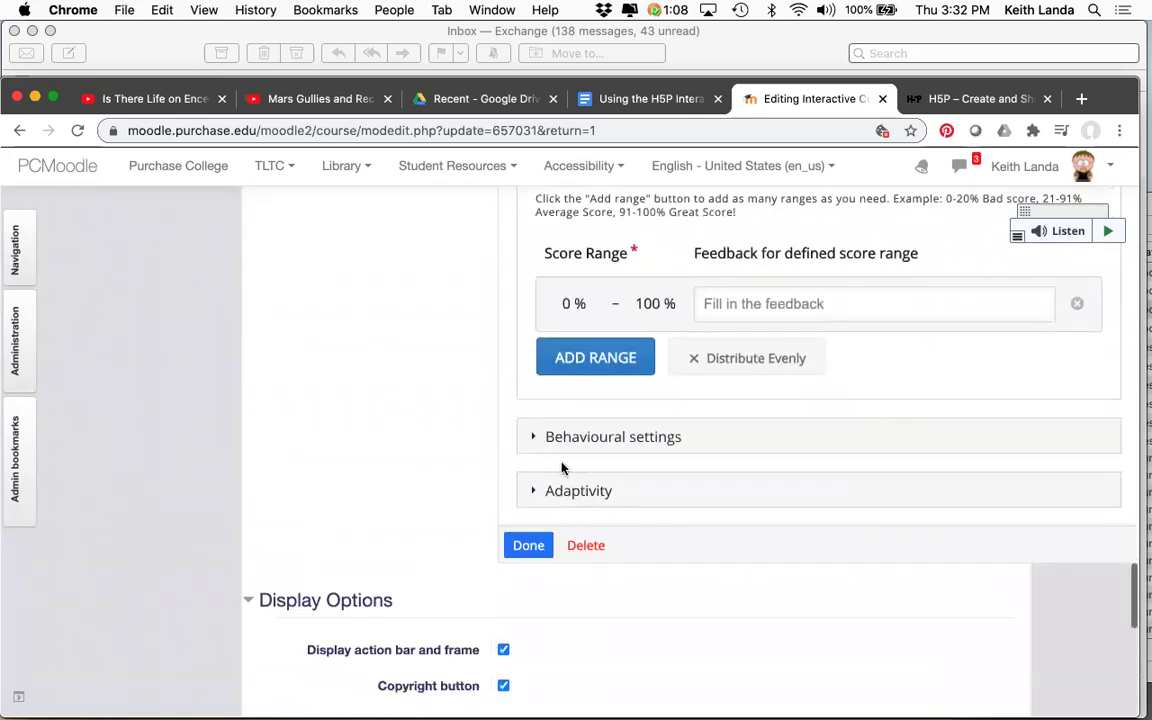
left_click(539, 443)
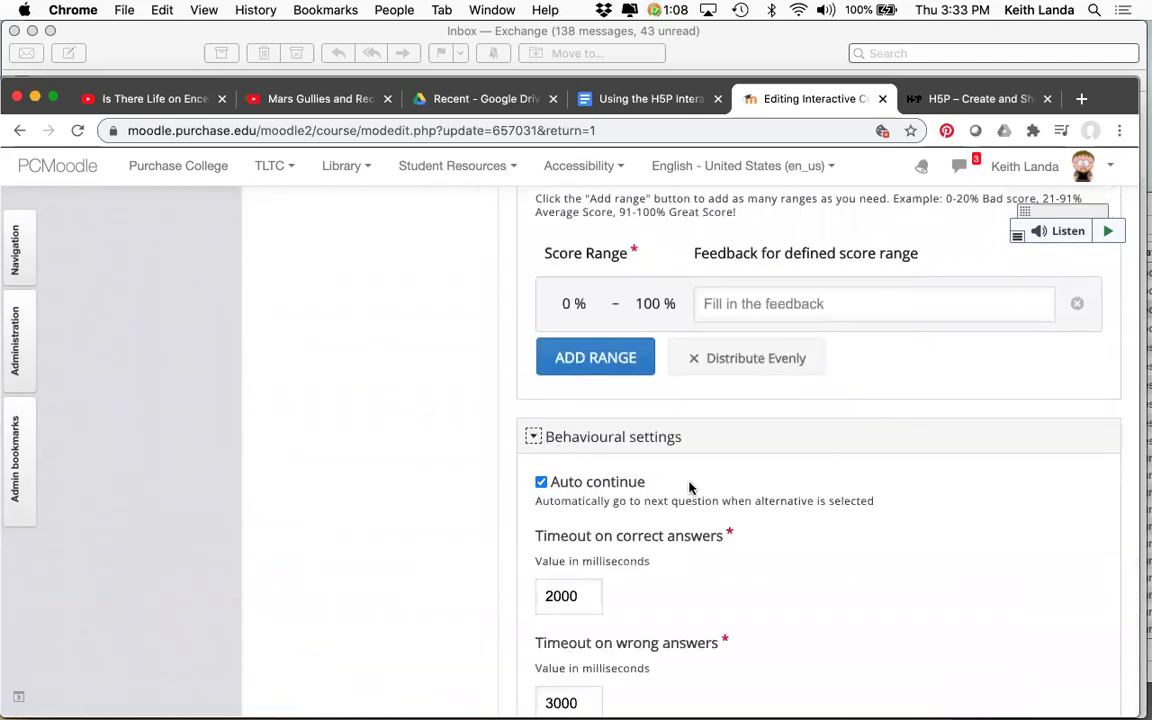
scroll(797, 508, "down", 2)
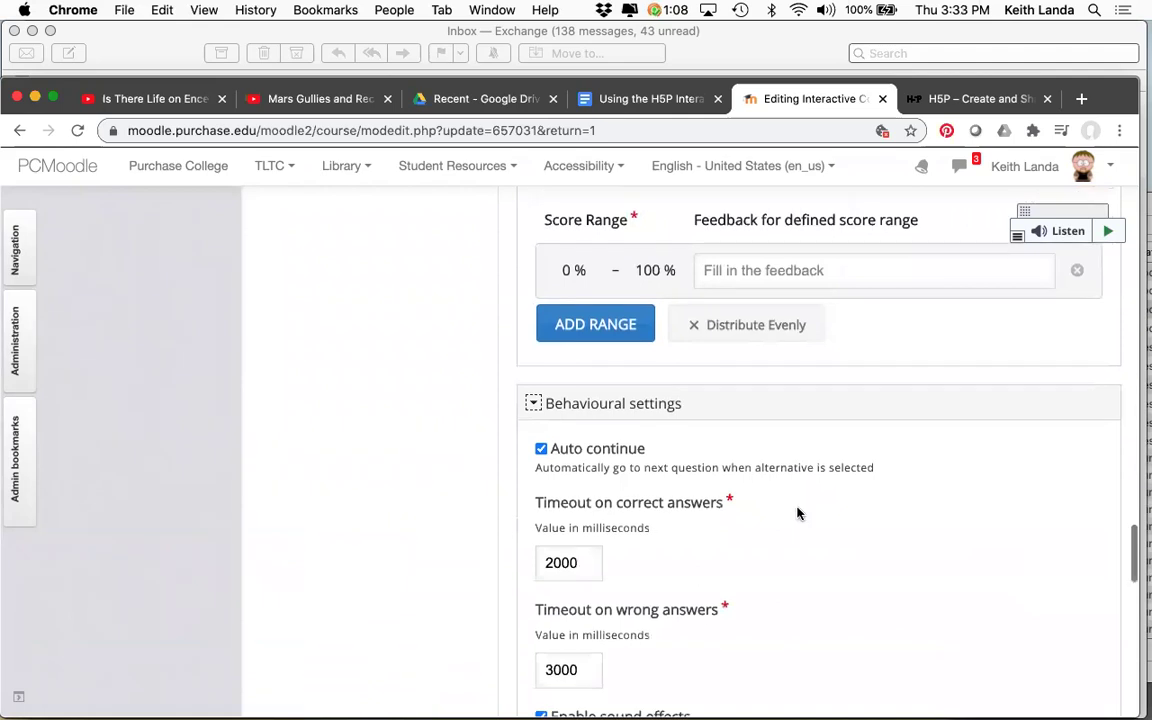
scroll(797, 513, "down", 2)
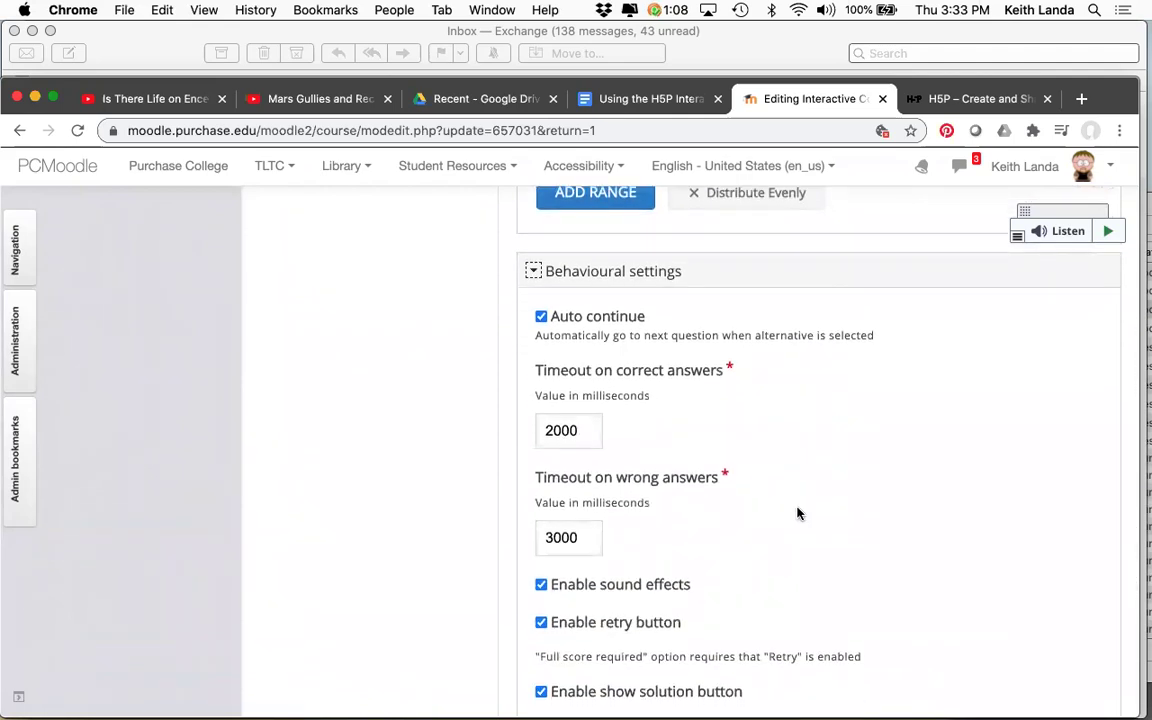
scroll(797, 513, "down", 6)
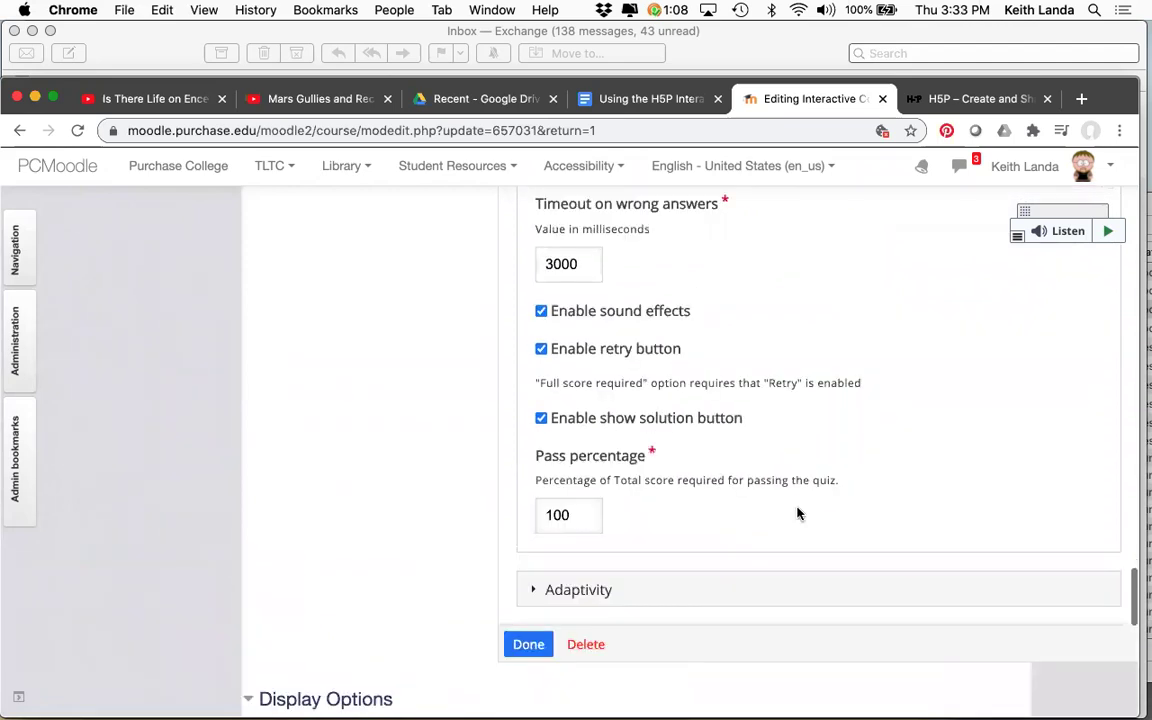
scroll(797, 513, "down", 4)
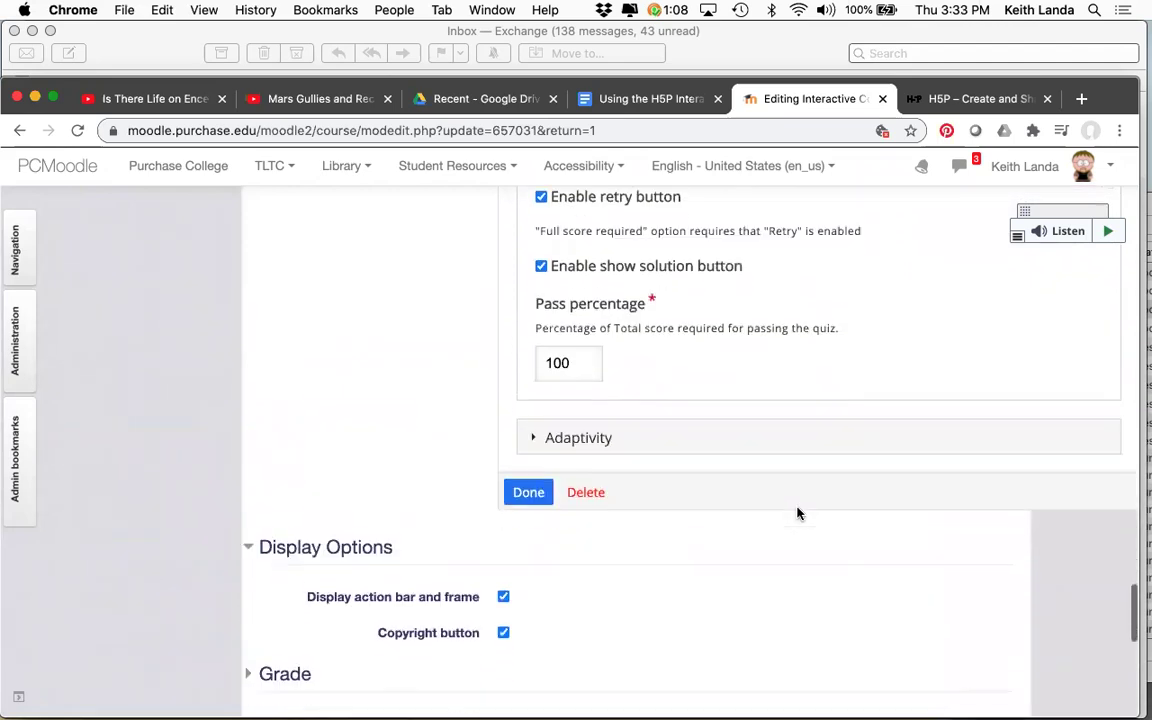
left_click(527, 483)
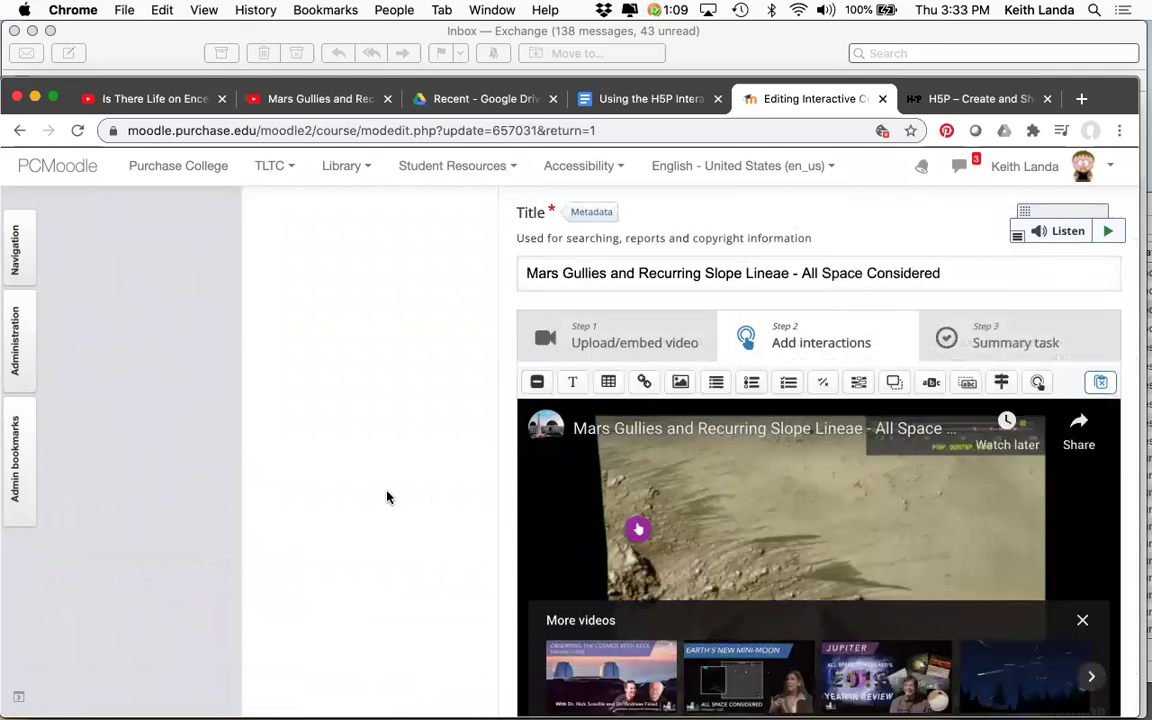
Save the Mars Gullies interactive video activity and display it
scroll(388, 497, "down", 12)
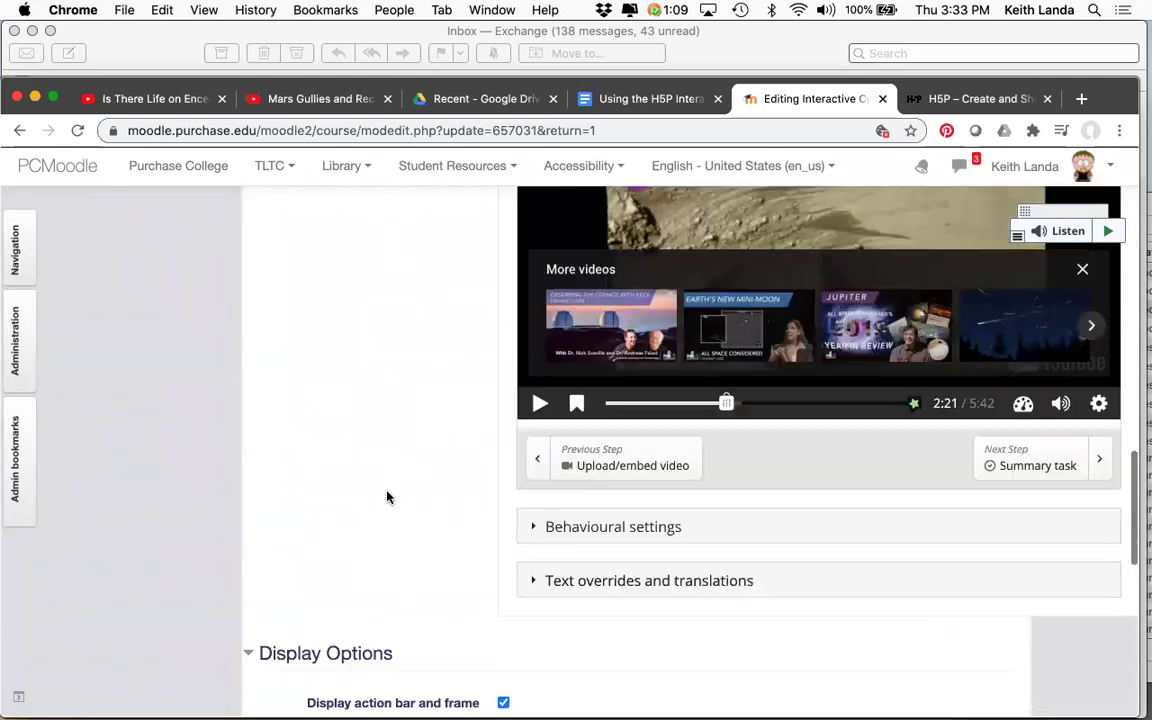
scroll(390, 497, "down", 6)
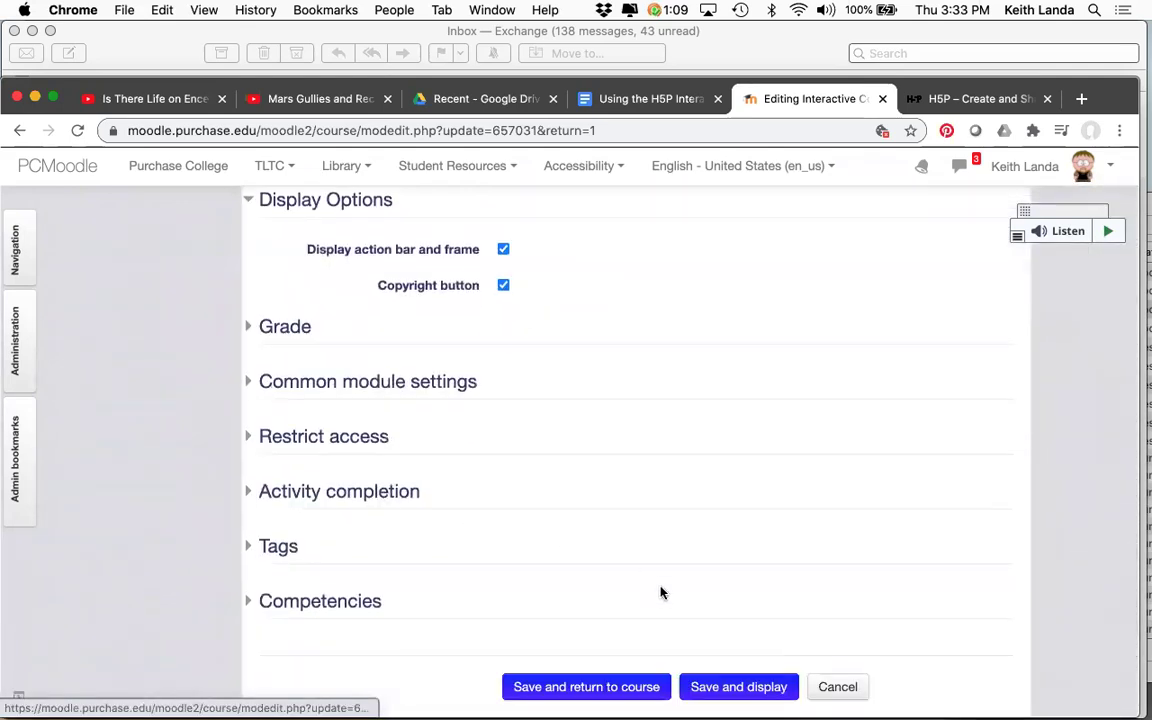
left_click(734, 690)
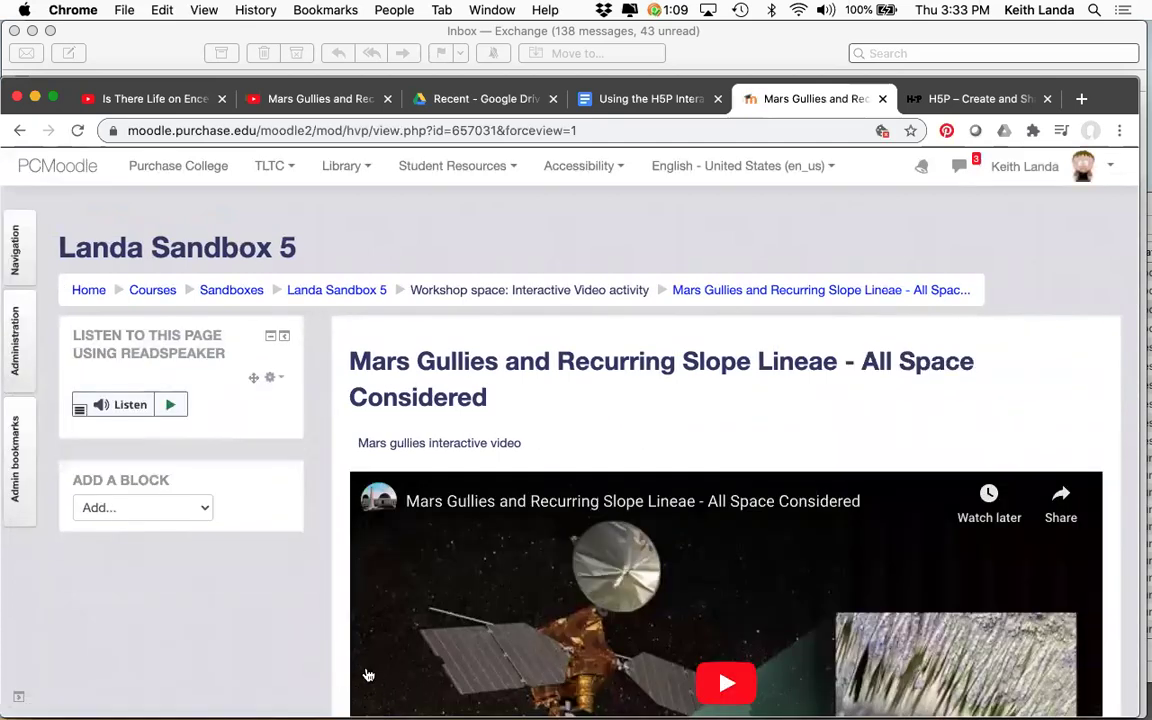
Advance the displayed video to its Single Choice Set marker and open the question set
scroll(330, 641, "down", 5)
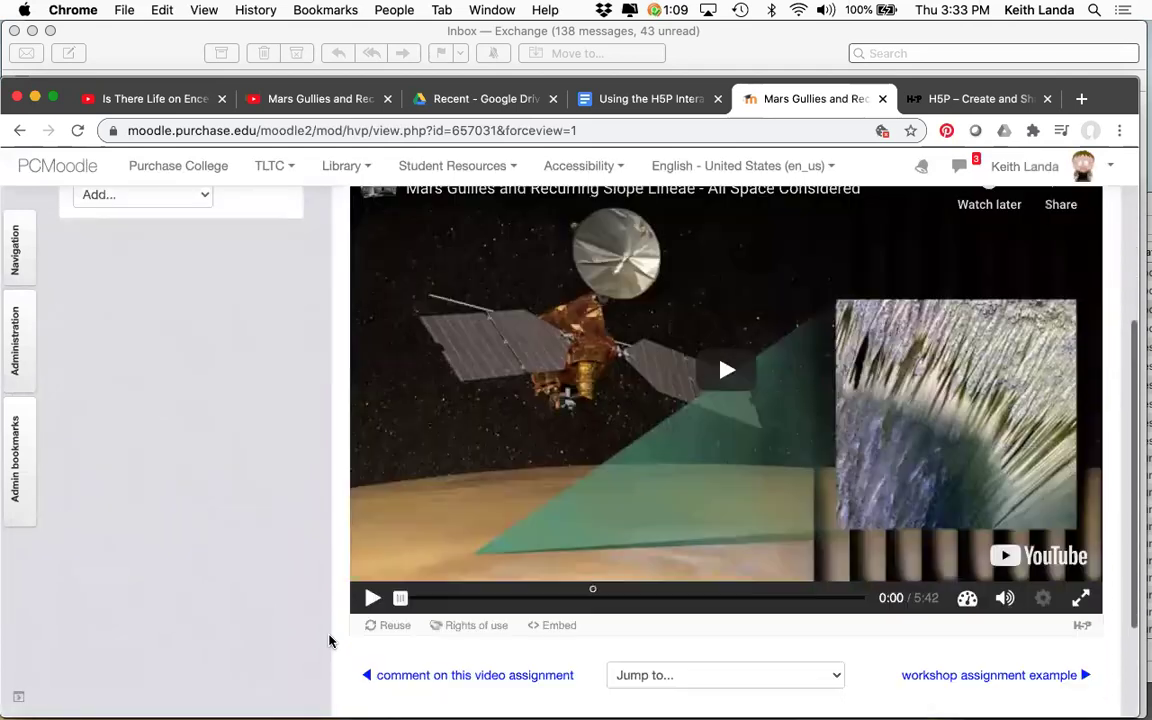
scroll(300, 512, "up", 1)
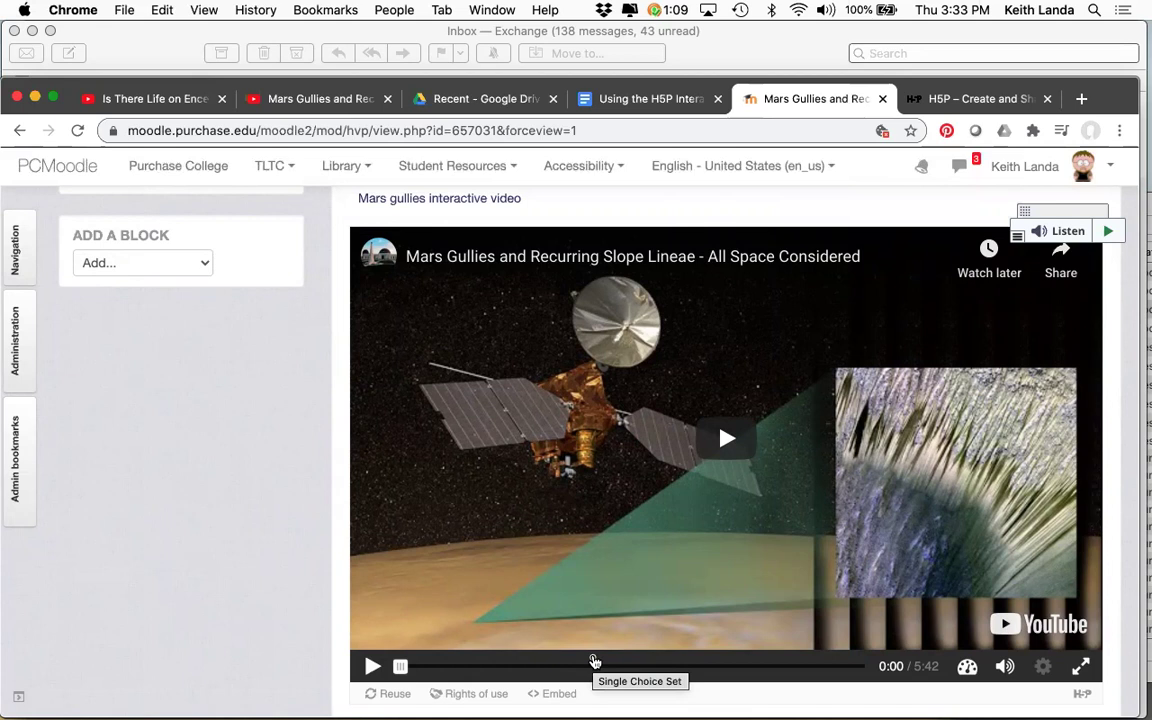
left_click_drag(400, 668, 566, 678)
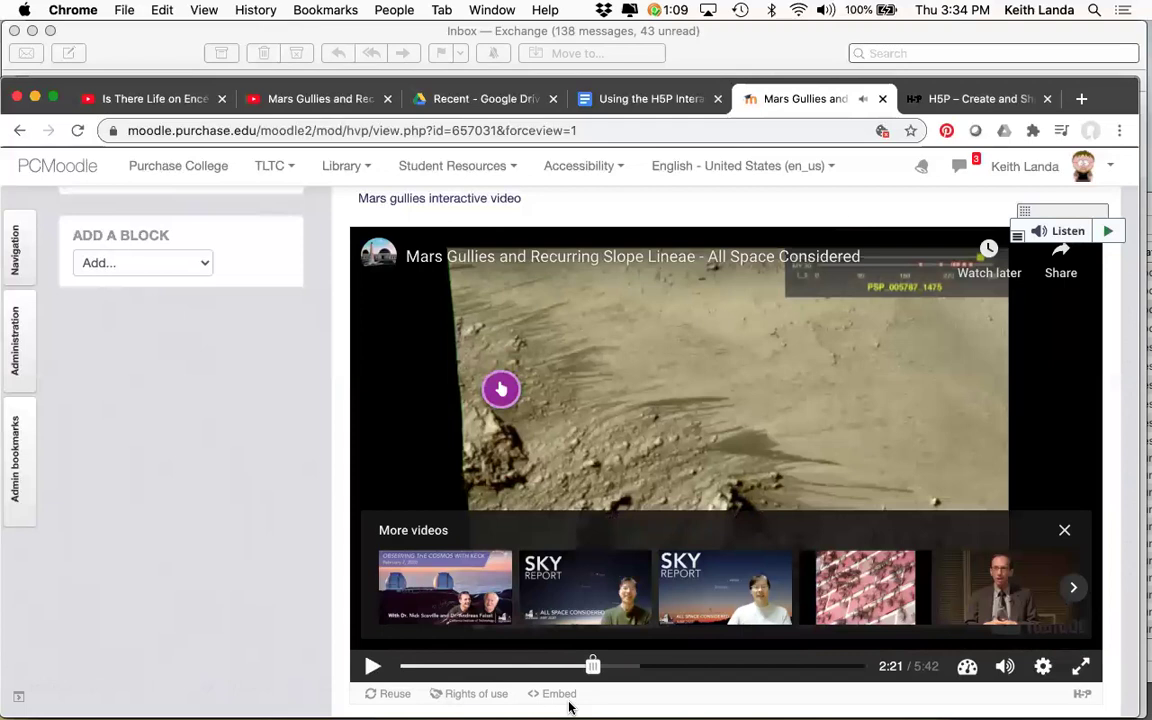
scroll(483, 581, "down", 1)
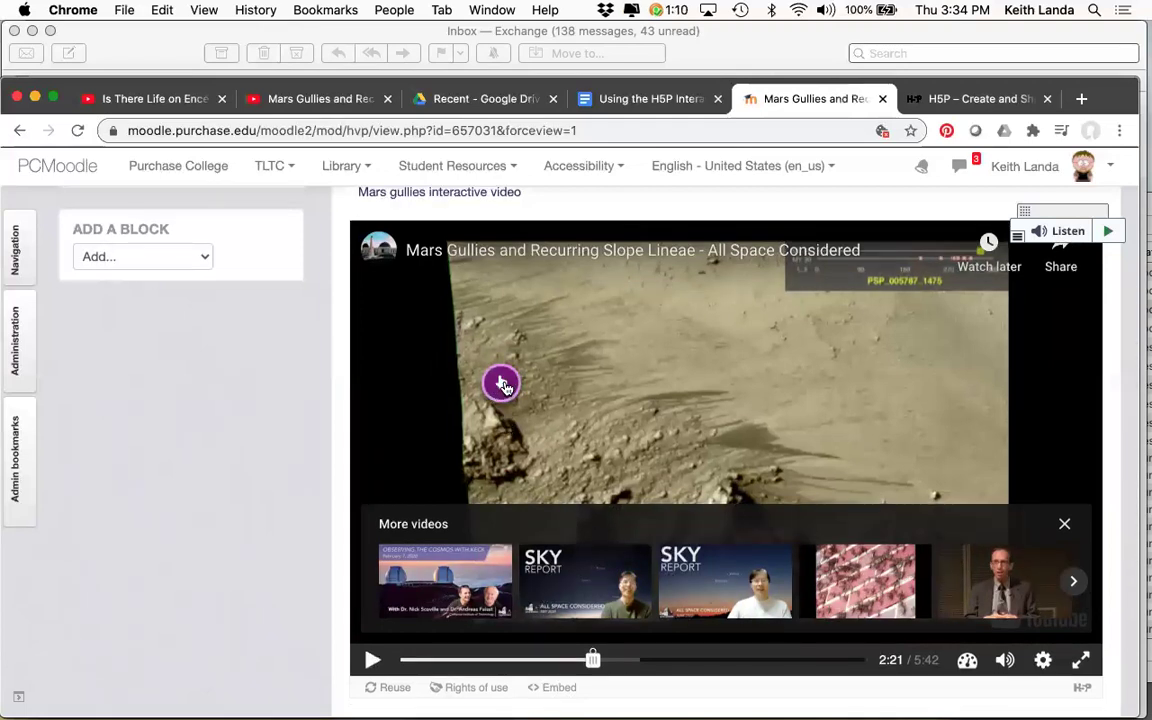
left_click(502, 385)
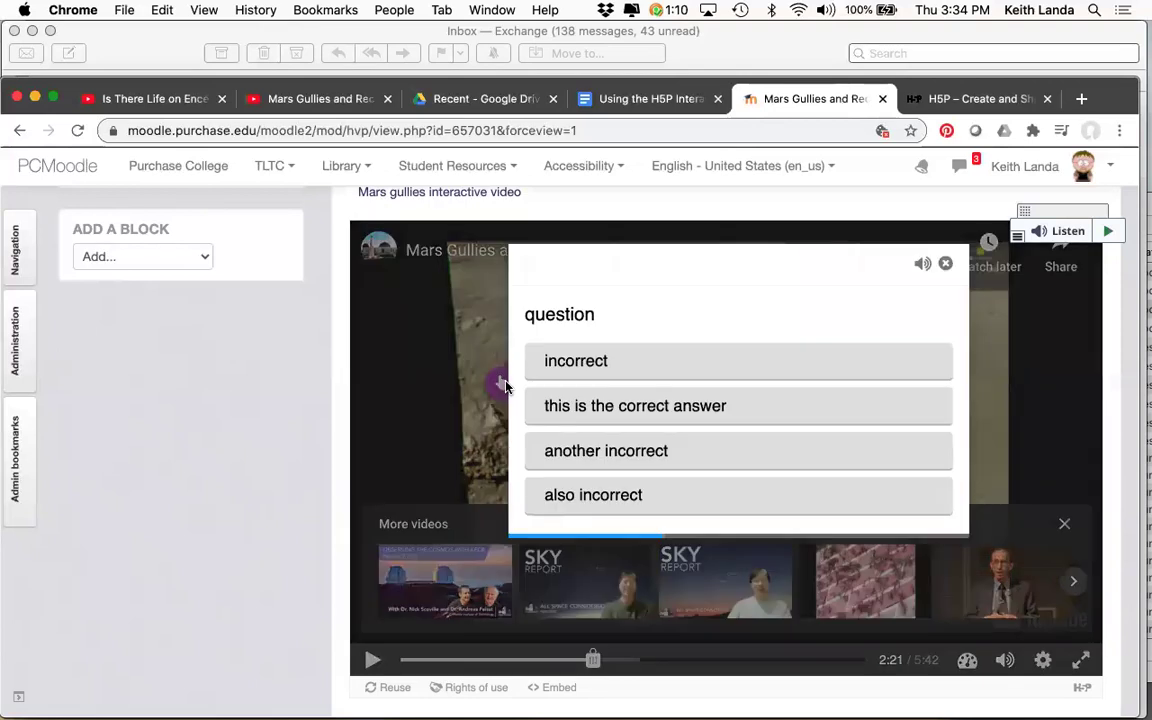
Answer "incorrect" to the first question and "c" to the second question, and continue the video
left_click(596, 370)
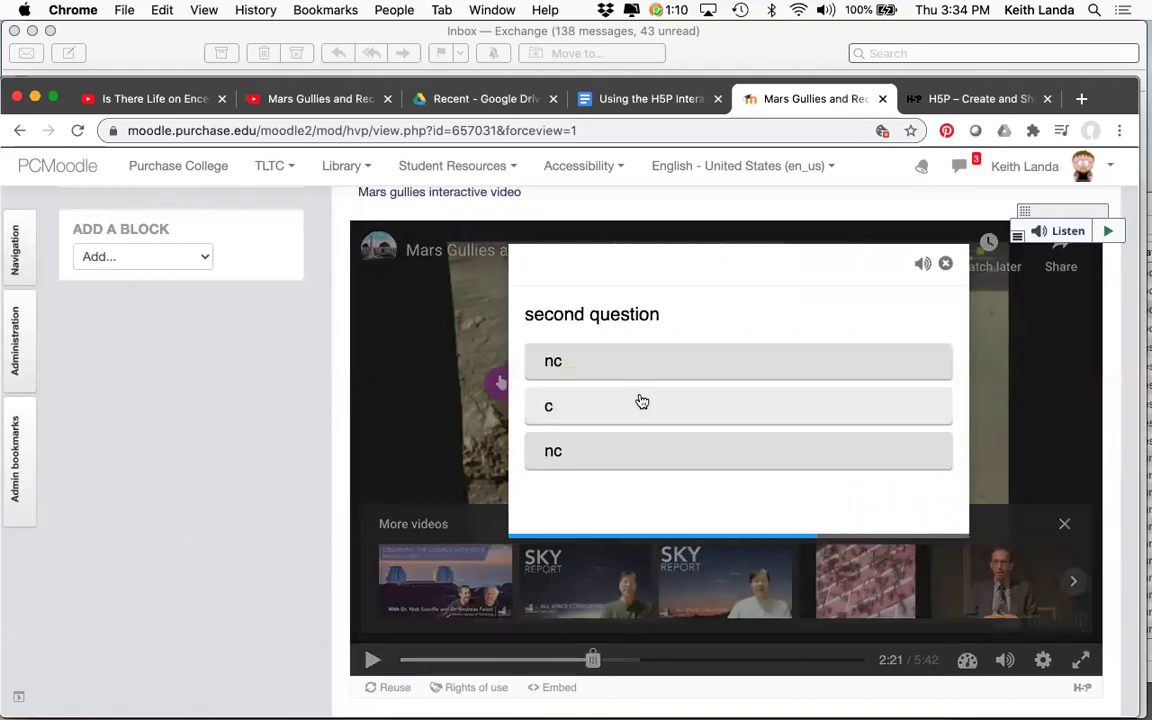
left_click(642, 405)
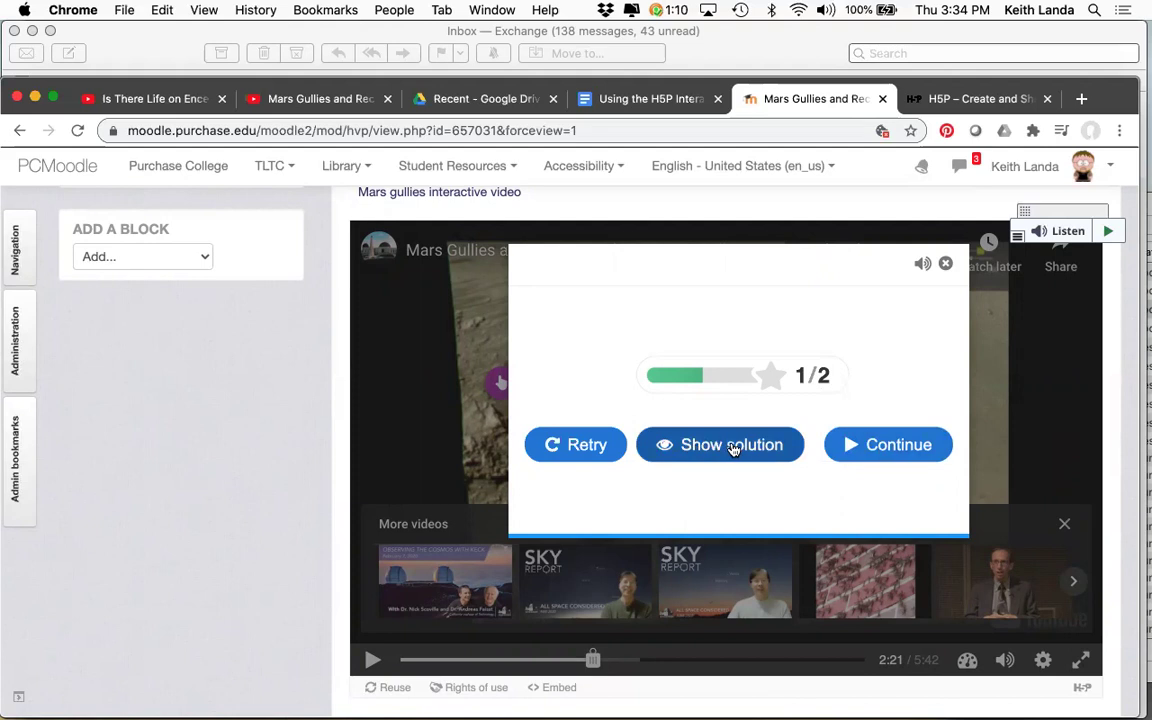
left_click(899, 447)
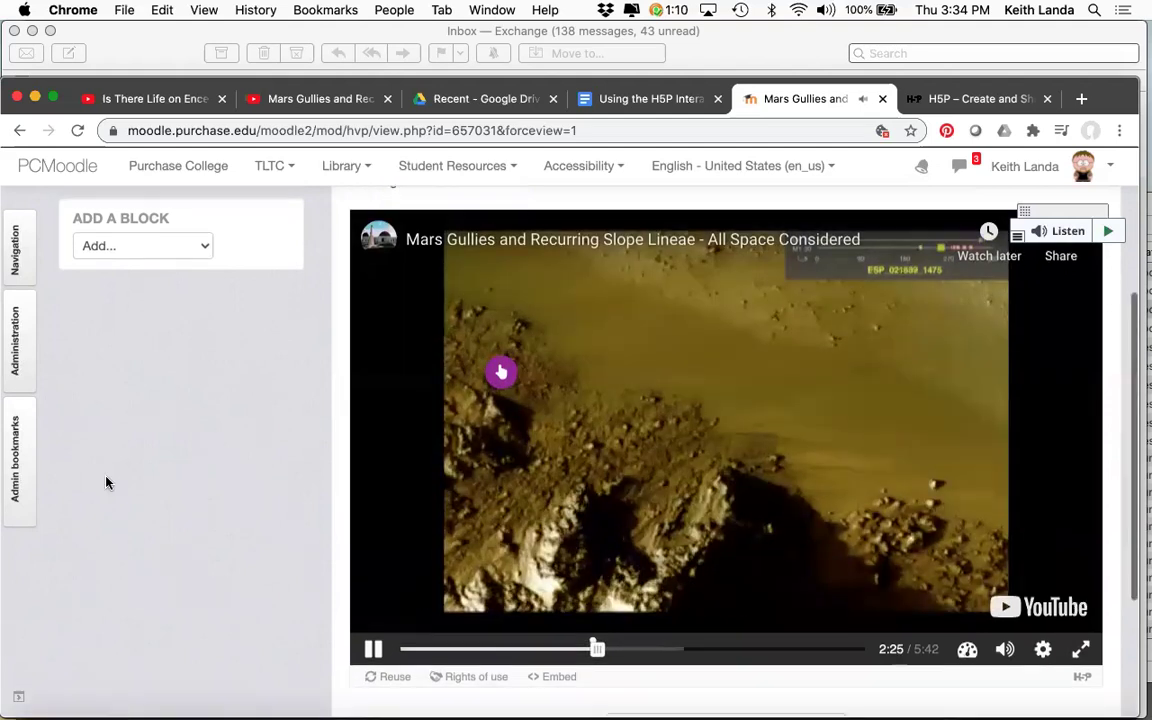
Open the H5P activity's settings for editing and go to the interactive video's Add interactions stage
mouse_move(14, 358)
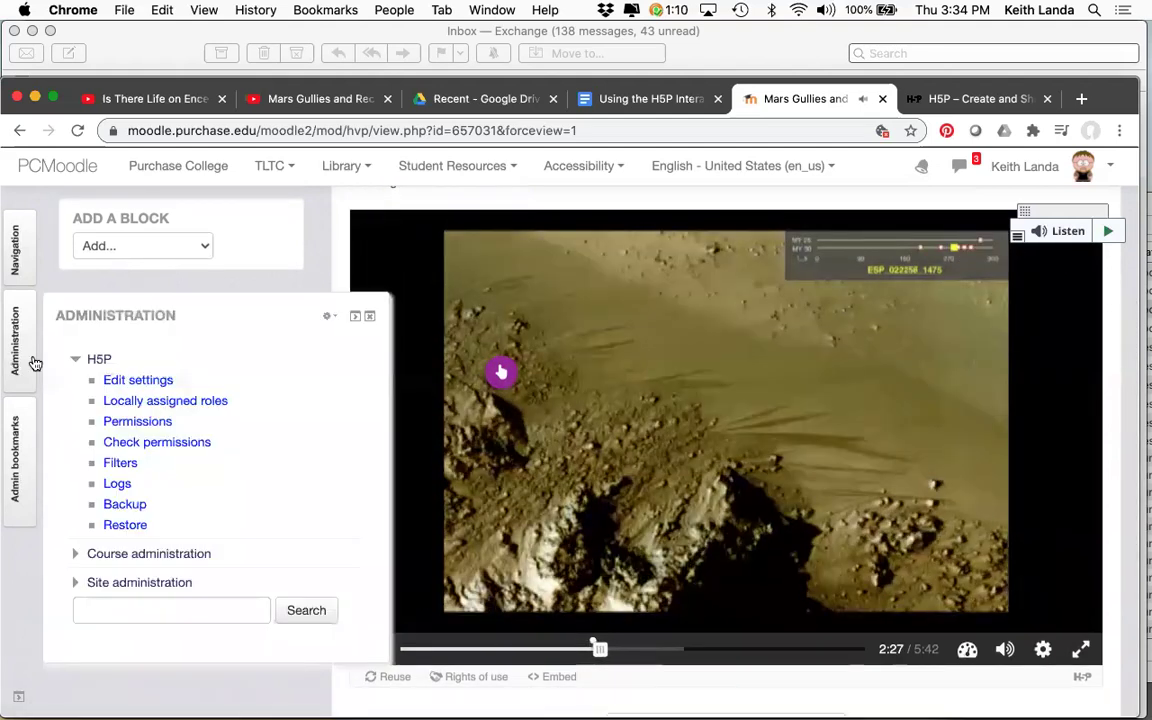
left_click(145, 384)
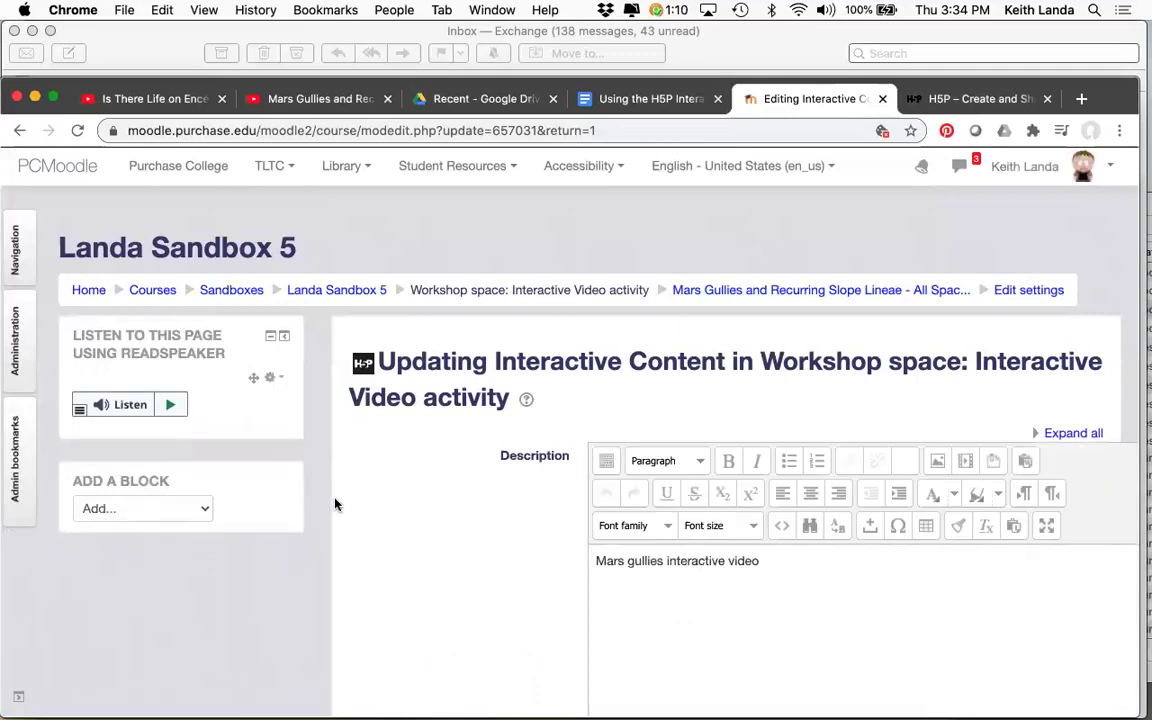
scroll(335, 505, "down", 3)
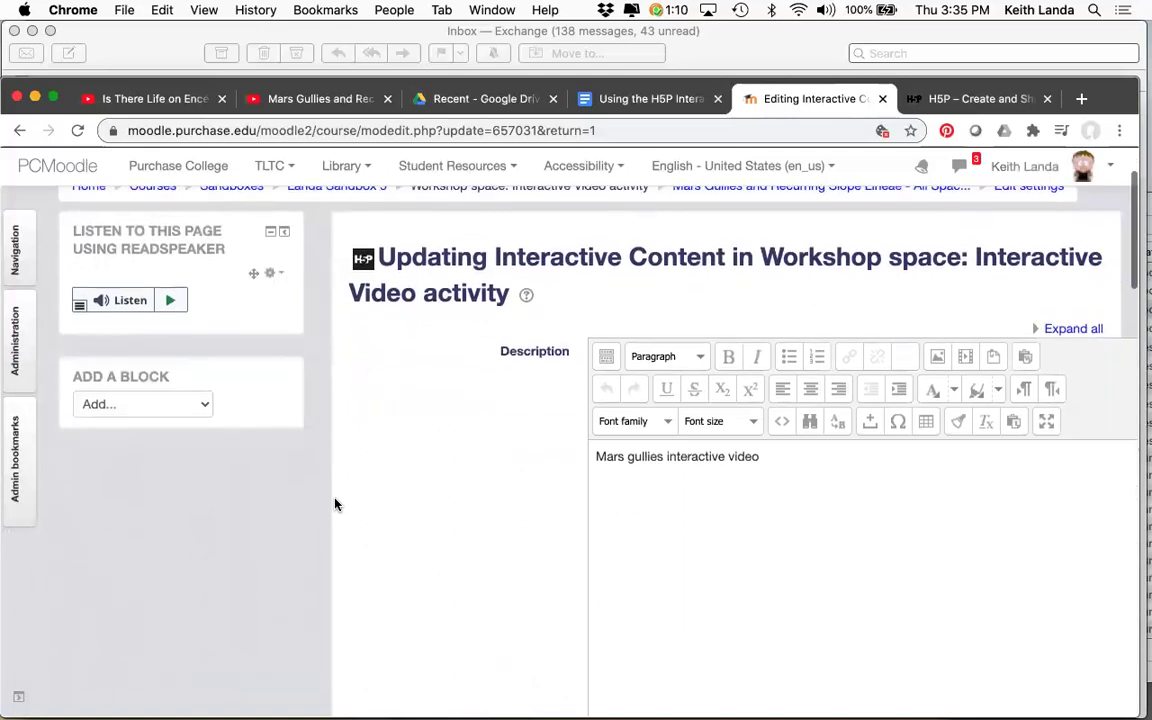
scroll(335, 505, "down", 2)
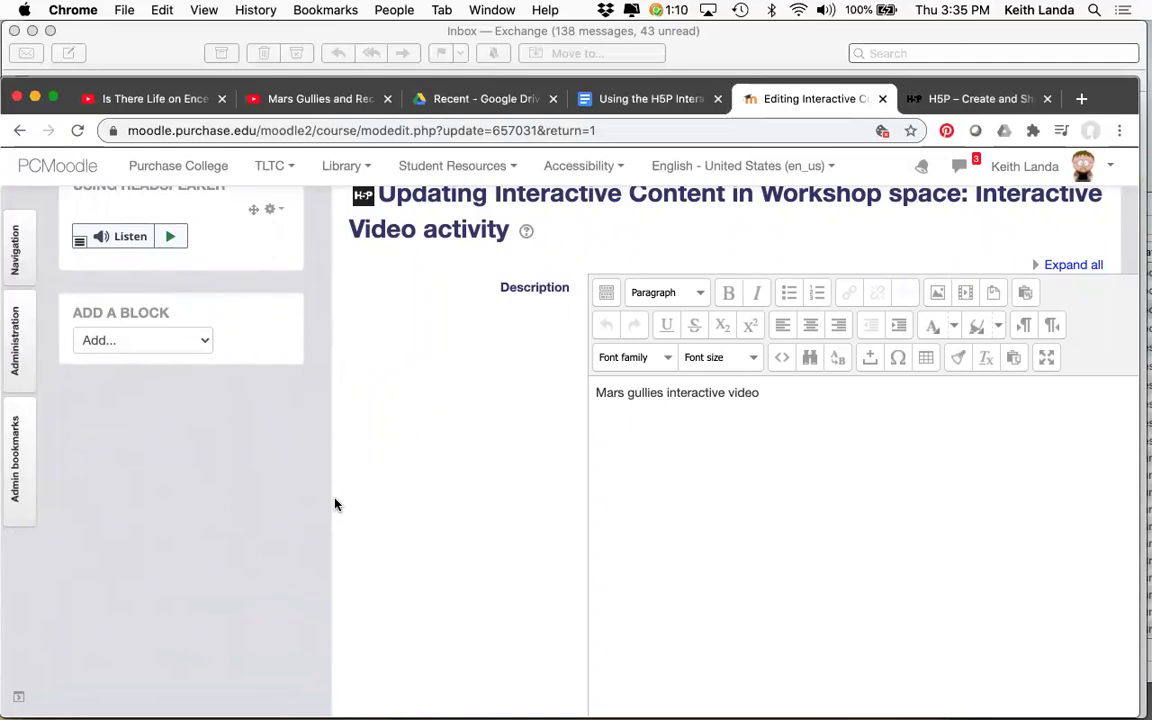
scroll(335, 505, "down", 5)
scroll(334, 501, "up", 1)
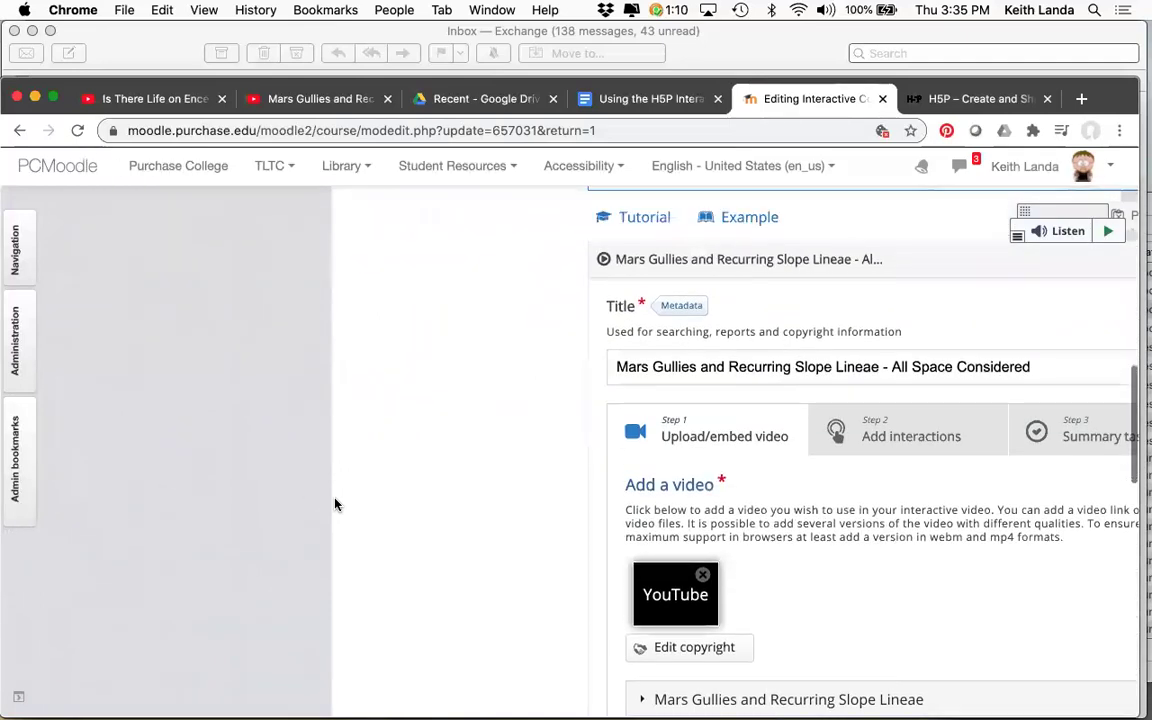
scroll(334, 501, "down", 2)
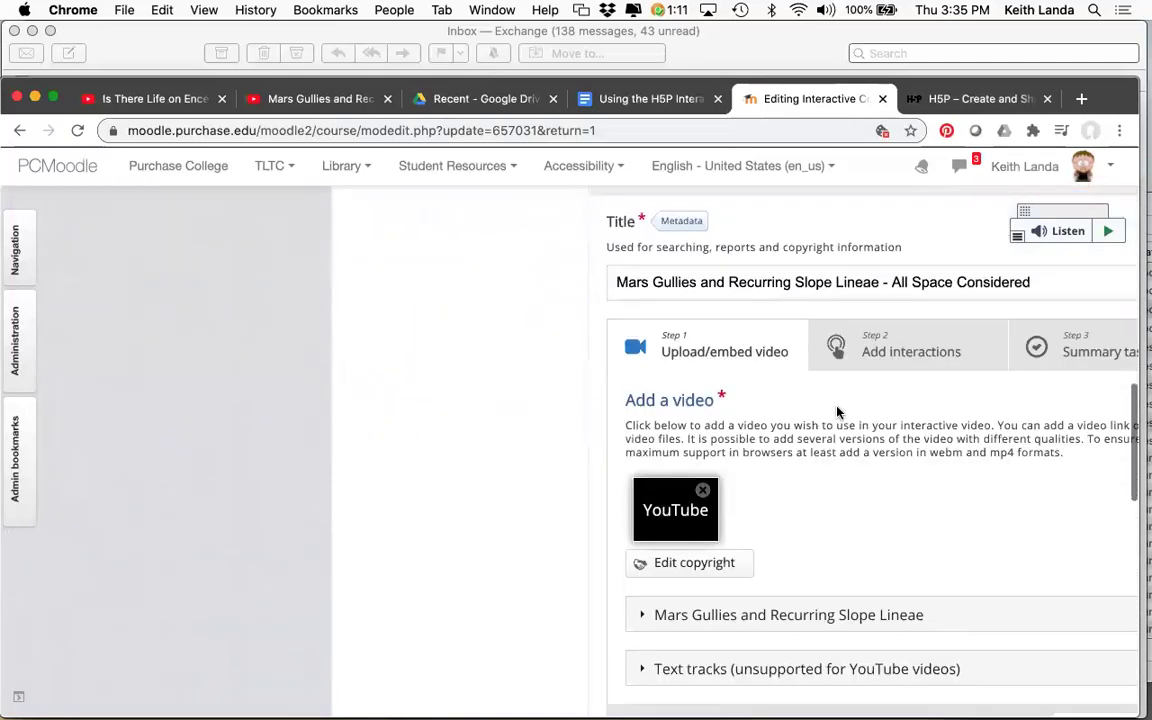
left_click(886, 346)
scroll(692, 588, "down", 3)
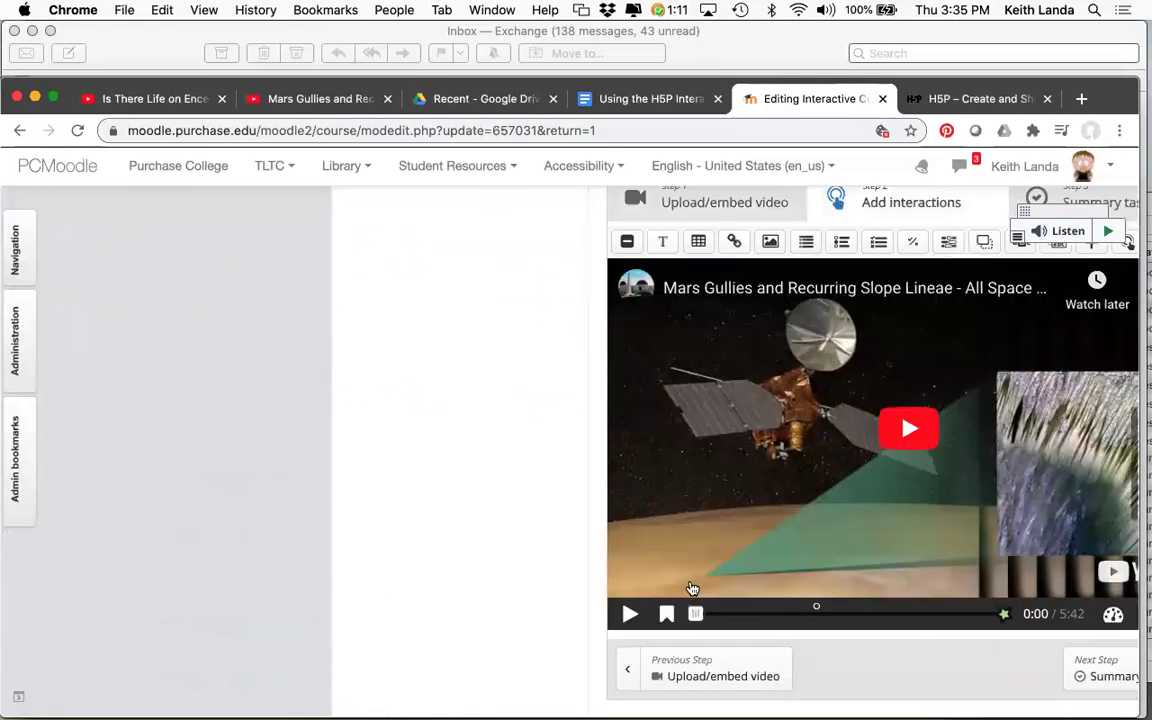
Go to the interaction marker on the video timeline and open the Single Choice Set for editing
left_click(818, 613)
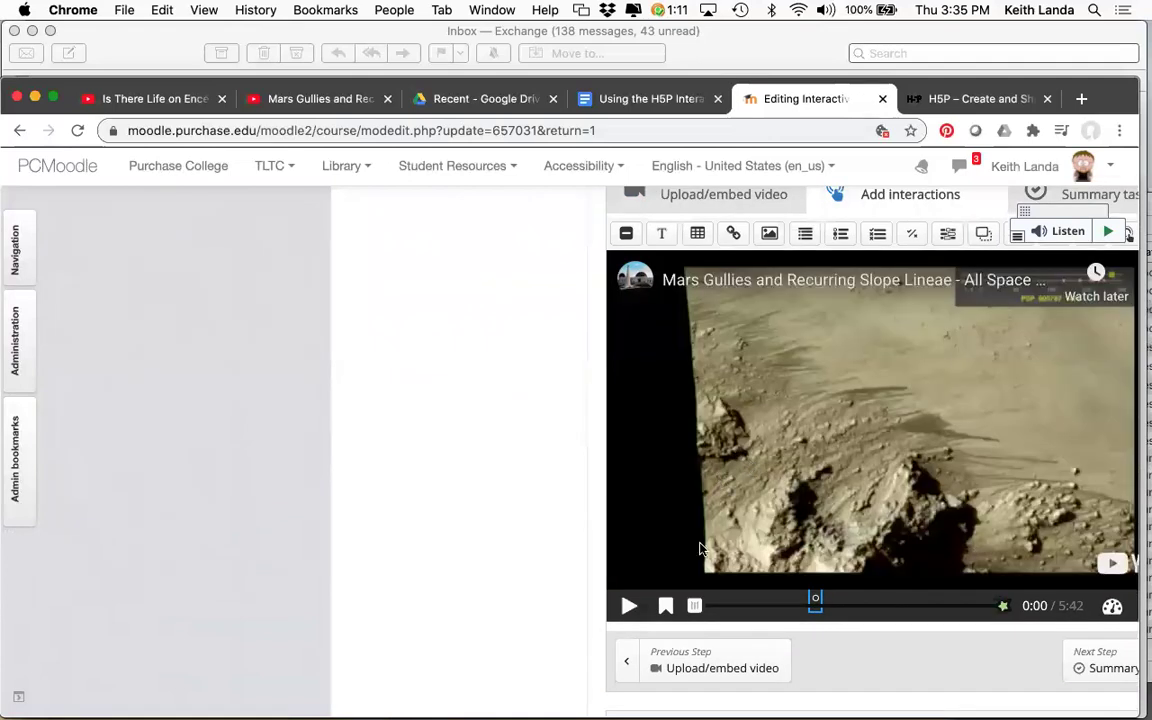
left_click(727, 380)
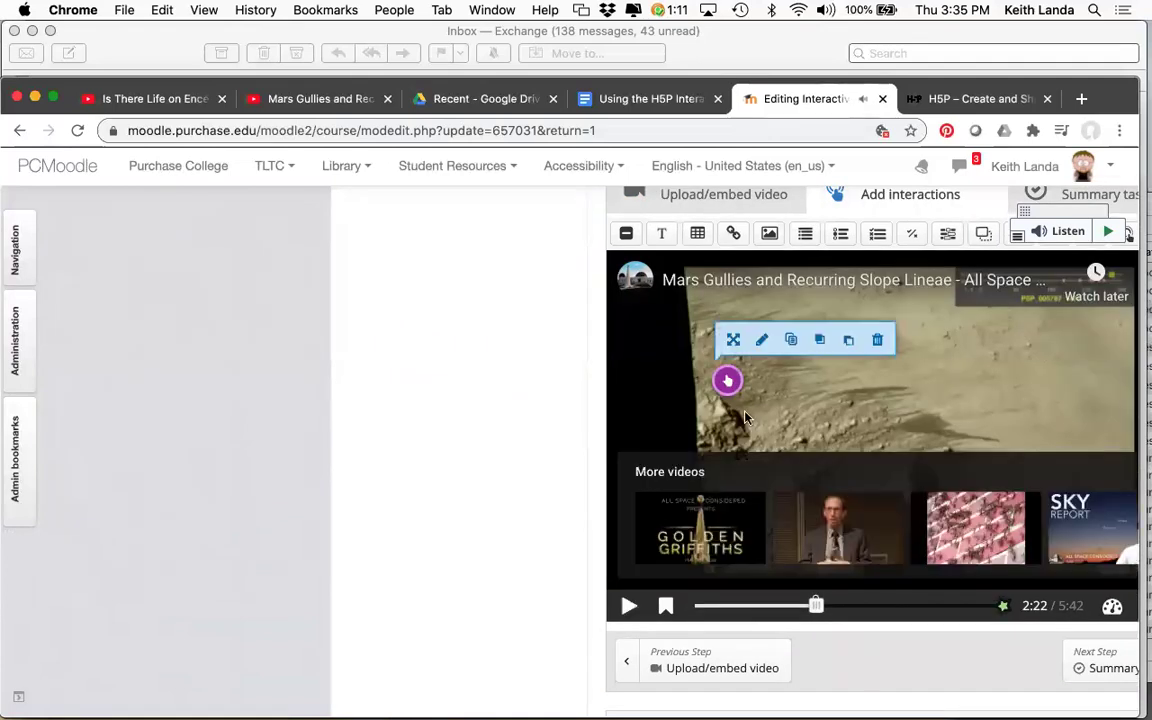
left_click(762, 343)
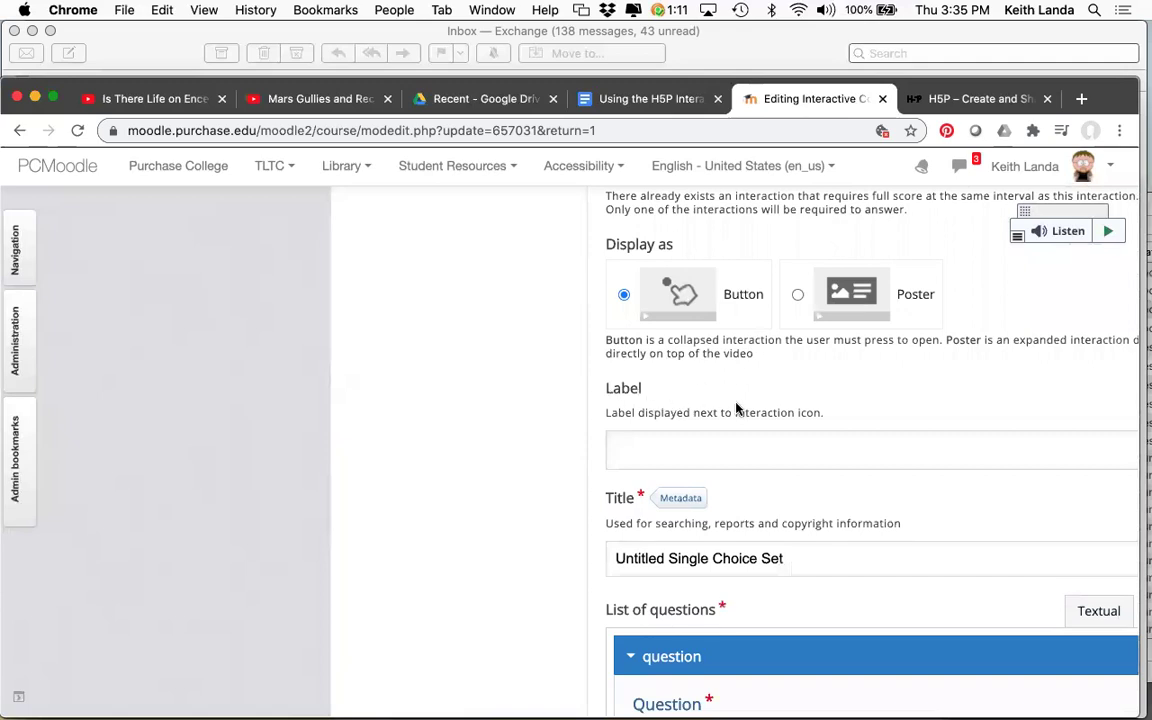
Change the seconds of the Single Choice Set's display end time to 22
scroll(736, 408, "up", 4)
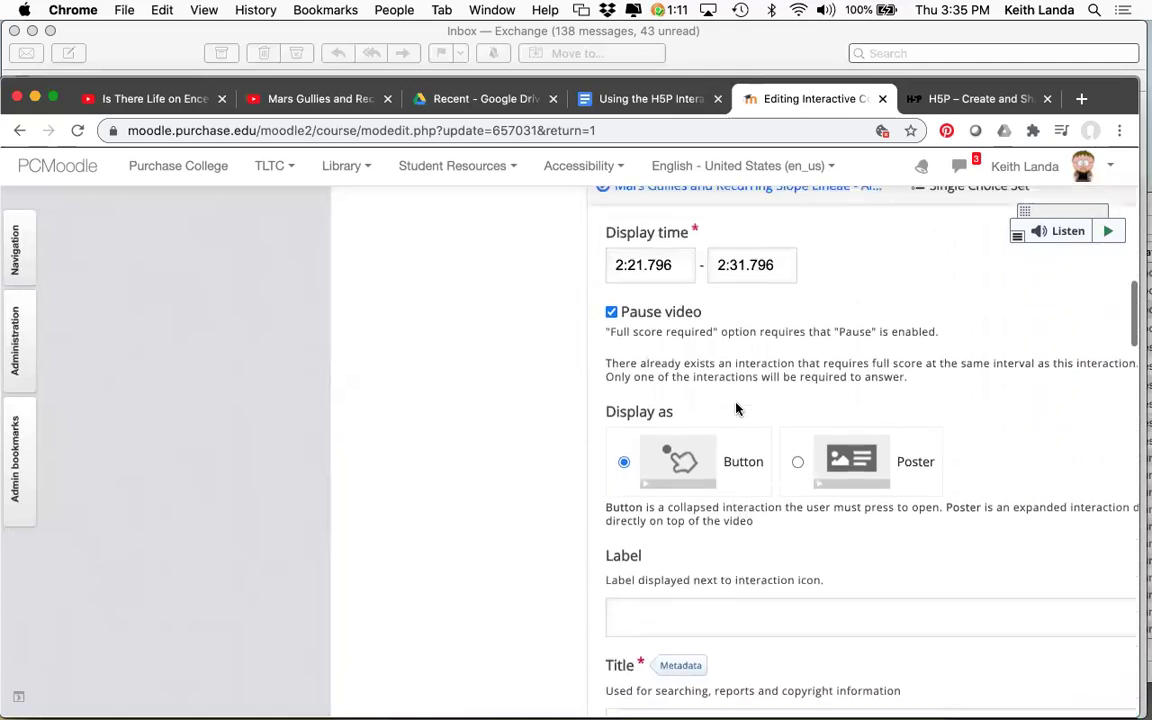
scroll(736, 408, "up", 1)
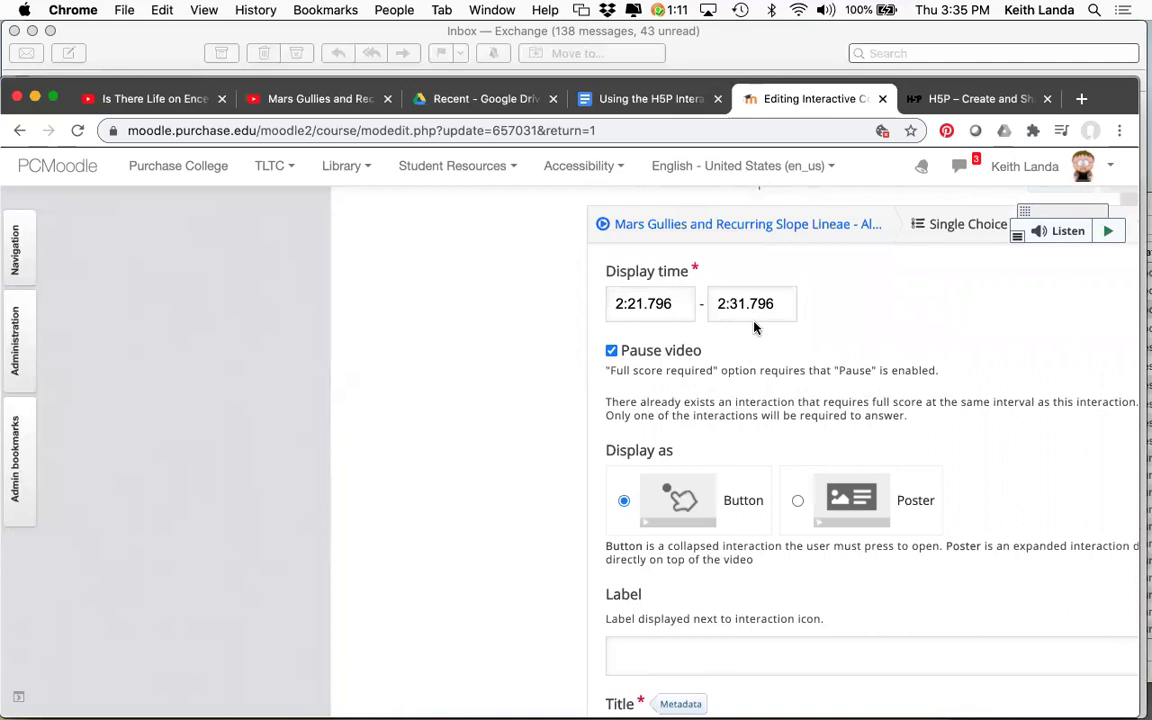
scroll(716, 313, "right", 1)
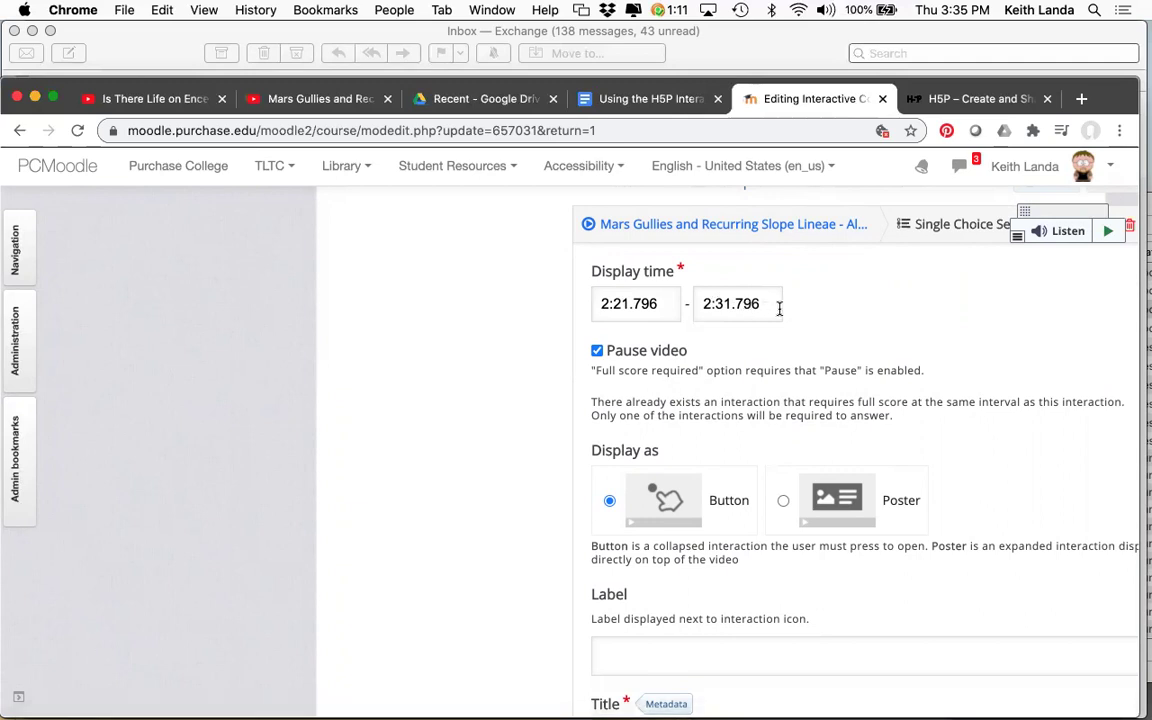
left_click(729, 305)
key("BackSpace")
key("BackSpace")
type("22")
Finish editing the Single Choice Set and return to the interactive video's interaction editor
scroll(762, 410, "down", 5)
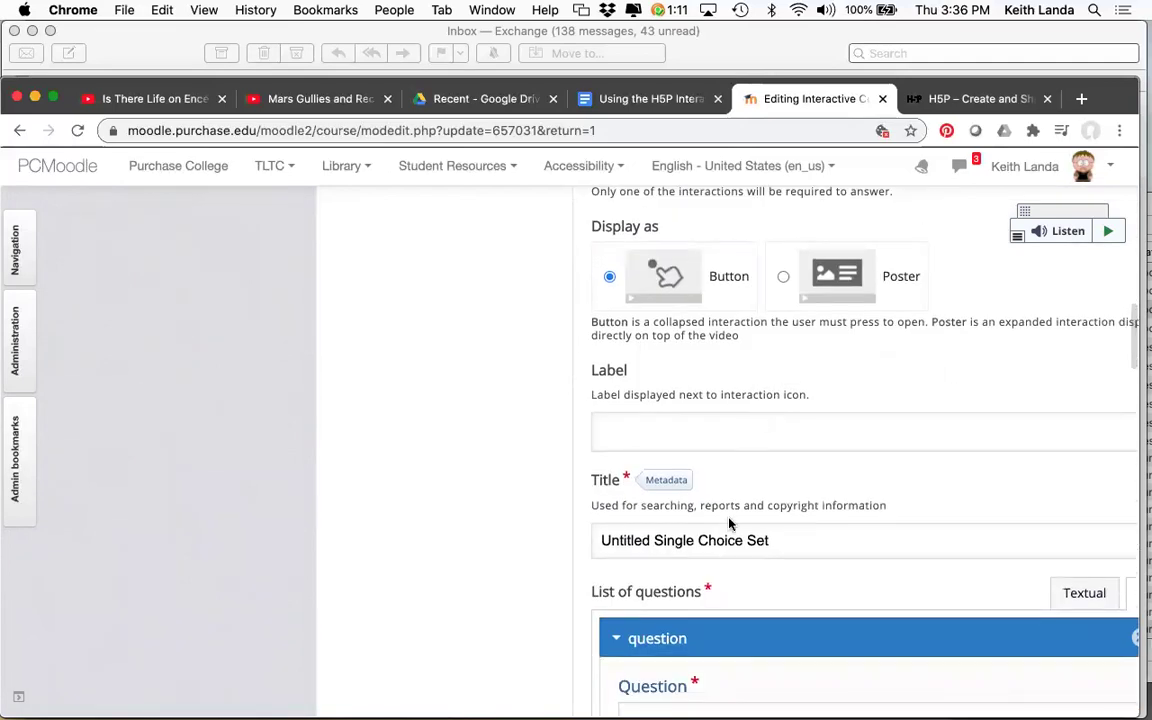
scroll(728, 522, "down", 3)
scroll(728, 522, "down", 2)
scroll(729, 523, "down", 10)
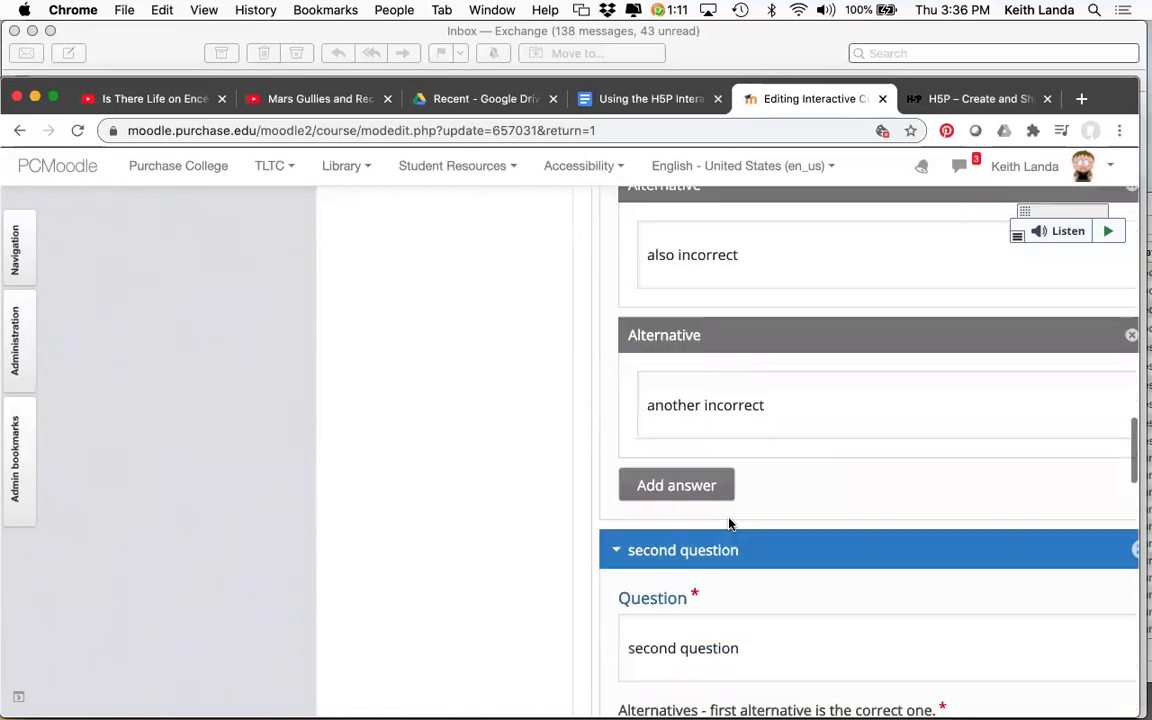
scroll(729, 517, "down", 10)
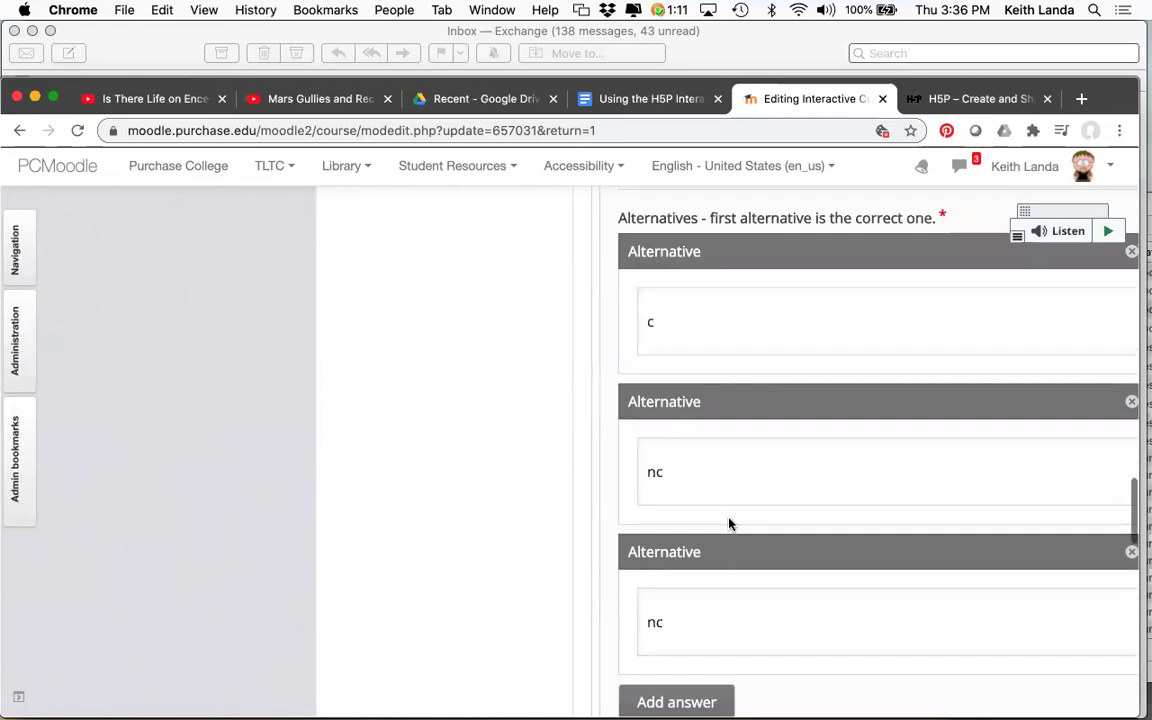
scroll(729, 523, "down", 5)
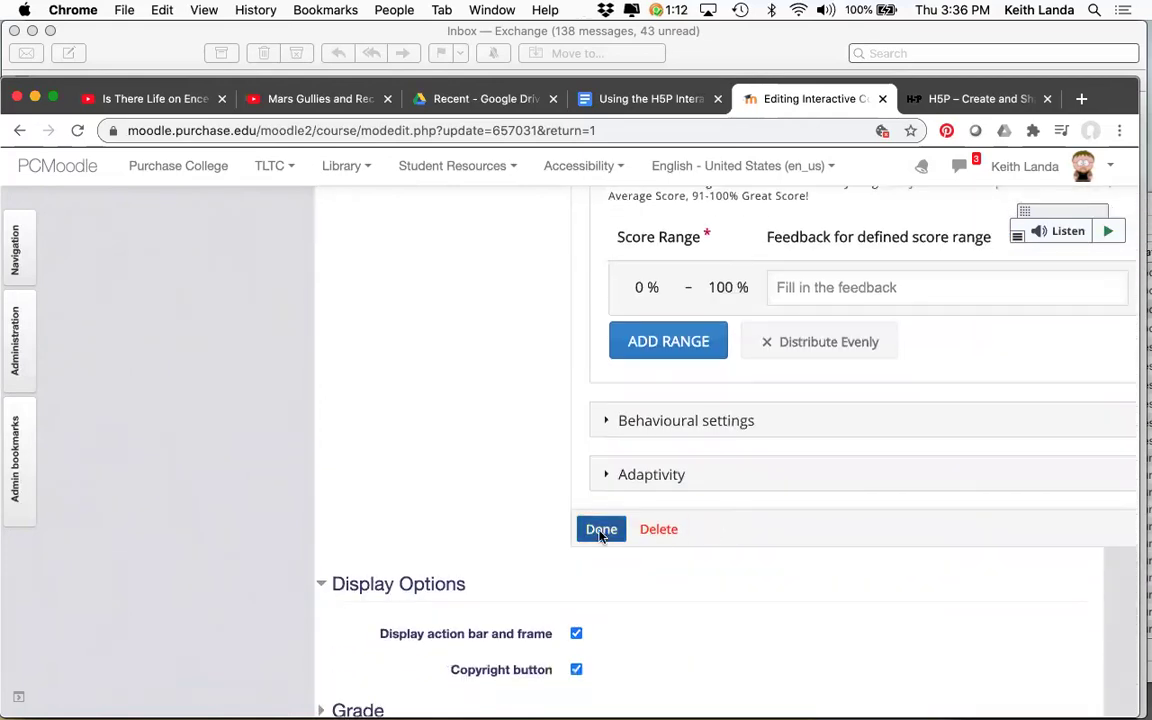
left_click(601, 530)
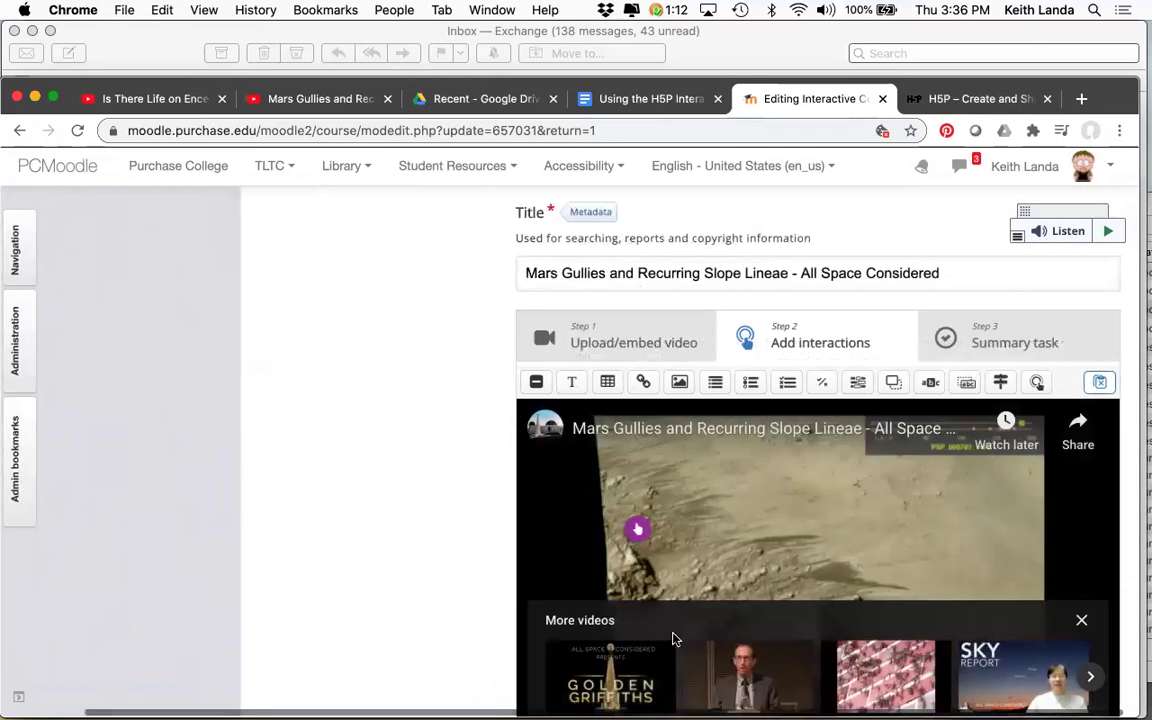
Move the video to 3:39 and place a True/False Question interaction on the left part of the frame
scroll(673, 638, "down", 3)
left_click_drag(726, 558, 790, 559)
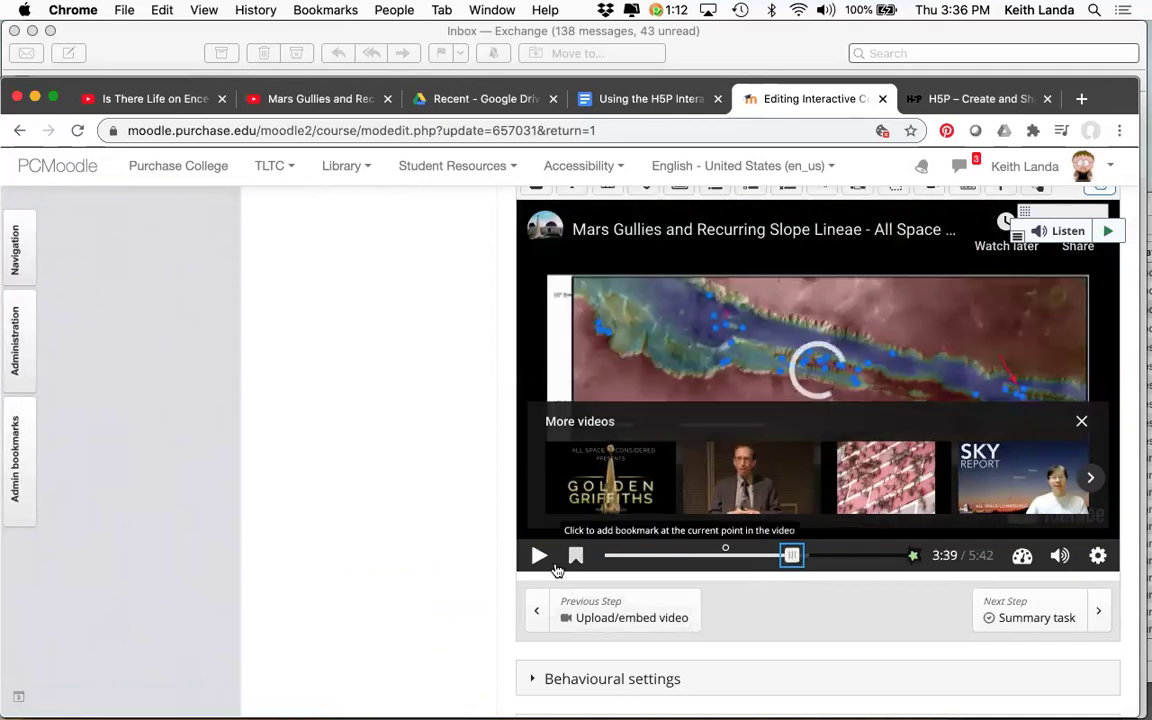
scroll(795, 288, "up", 3)
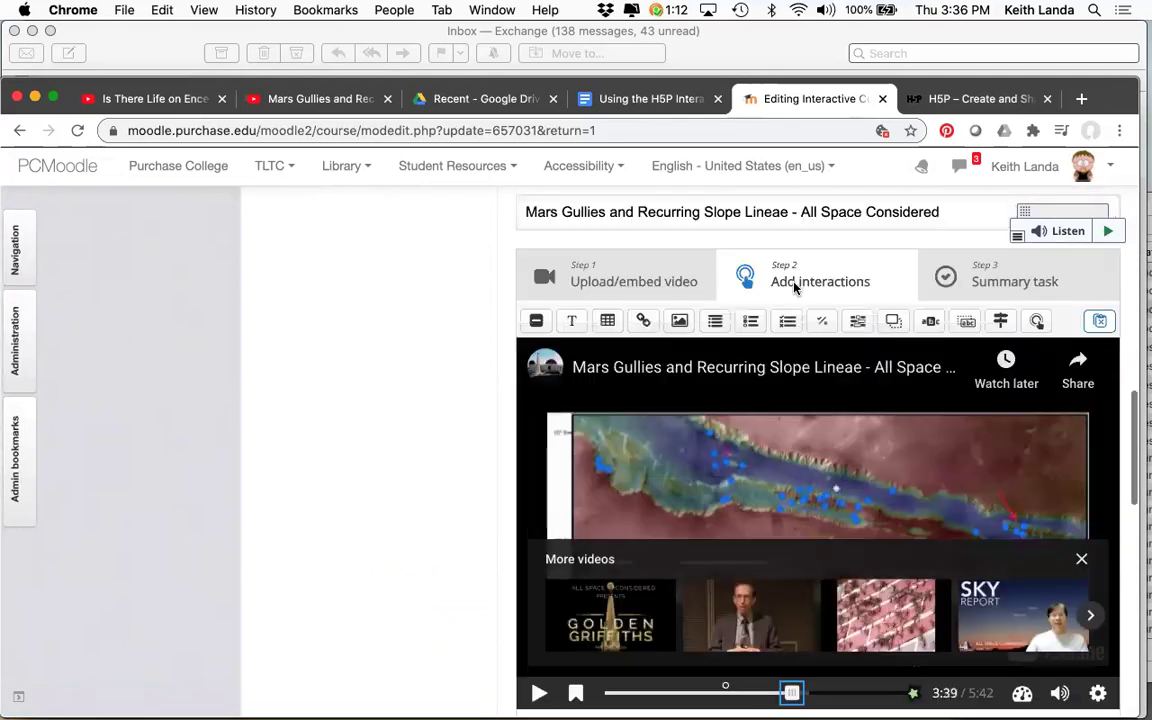
left_click_drag(656, 461, 617, 484)
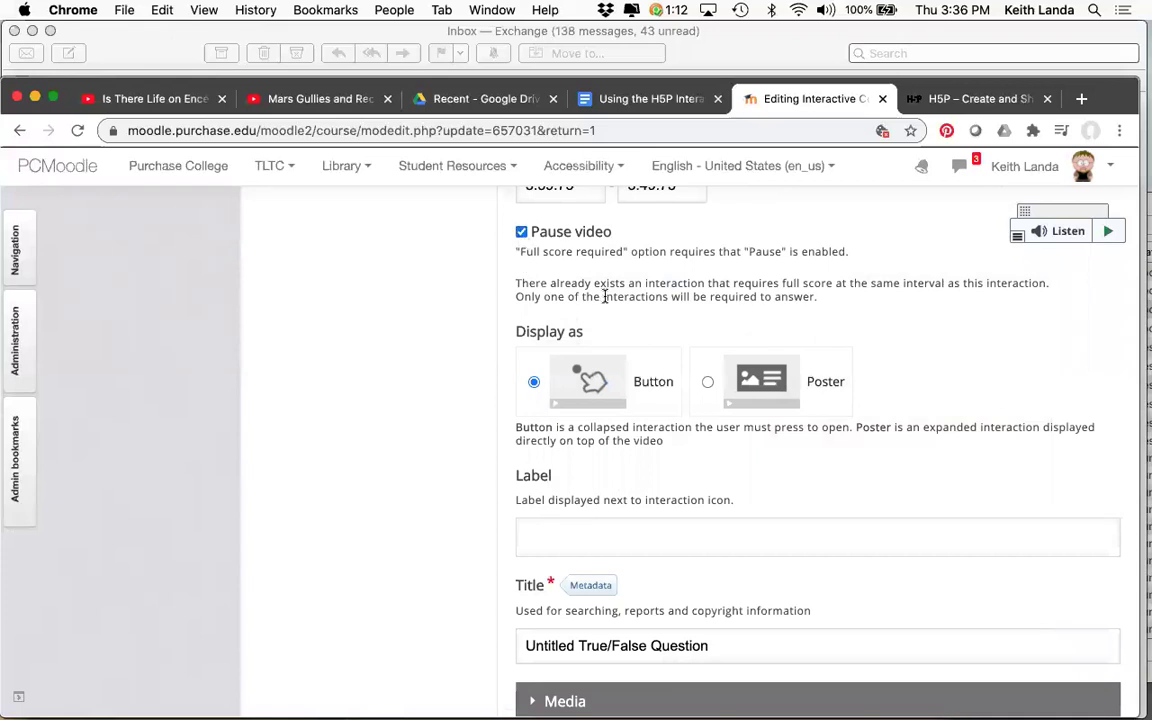
Clear the seconds from the True/False Question's display end time
scroll(655, 420, "up", 2)
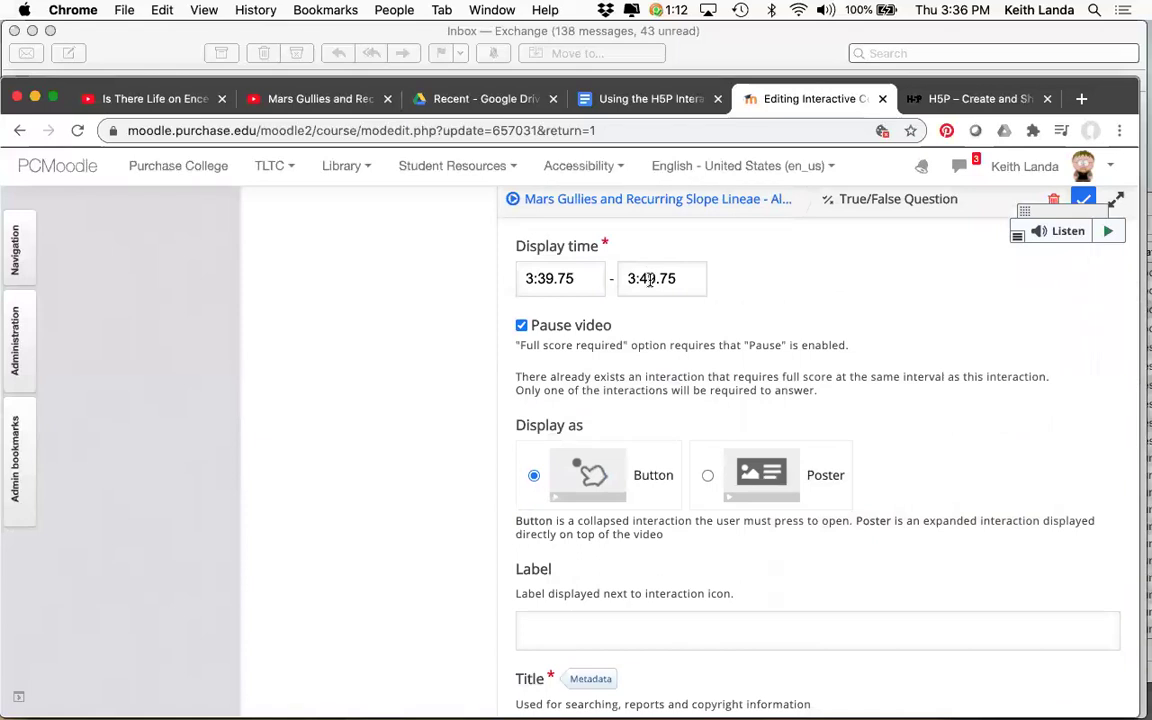
key("shift+End")
key("BackSpace")
Enter "this is cool" as the True/False Question's text, keep True as the correct answer, and finish the interaction
scroll(712, 363, "down", 5)
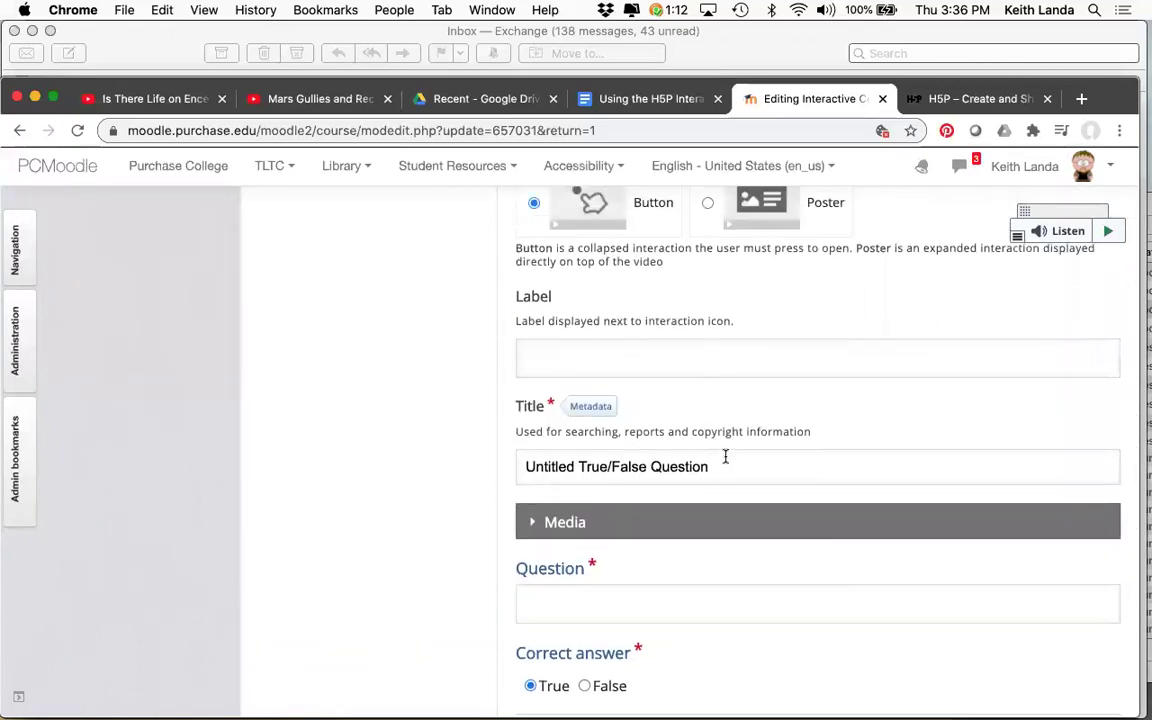
scroll(674, 580, "down", 2)
left_click(668, 501)
type("this is cool")
scroll(694, 553, "down", 3)
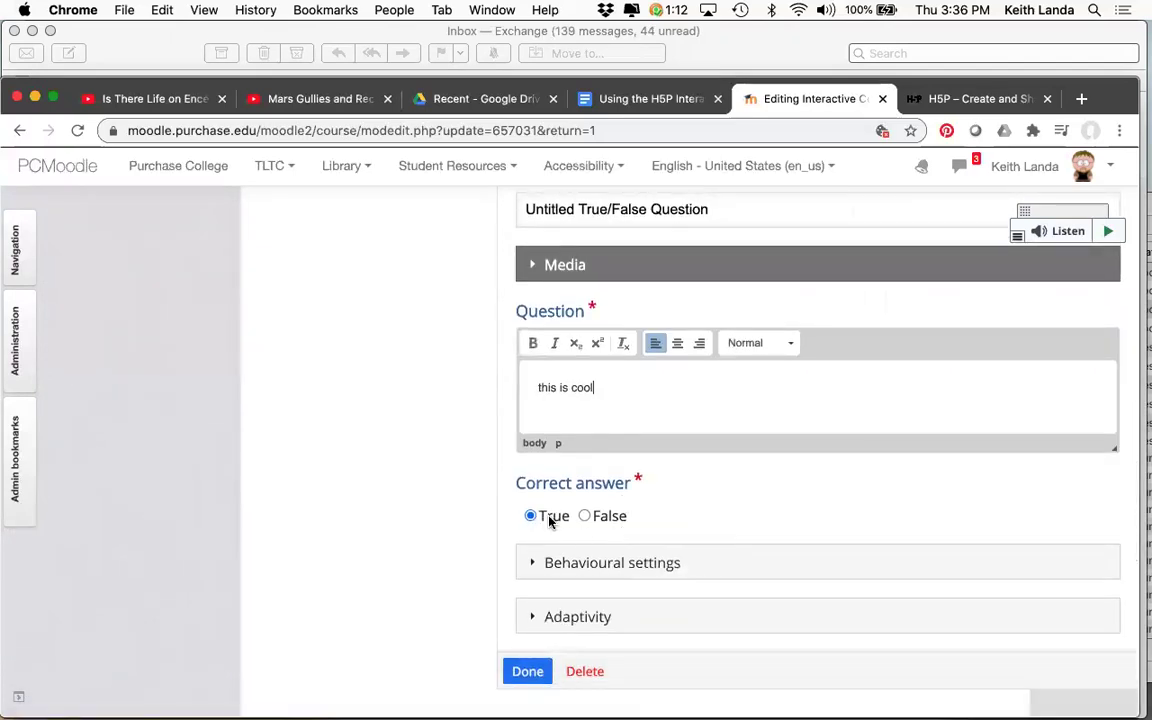
left_click(528, 671)
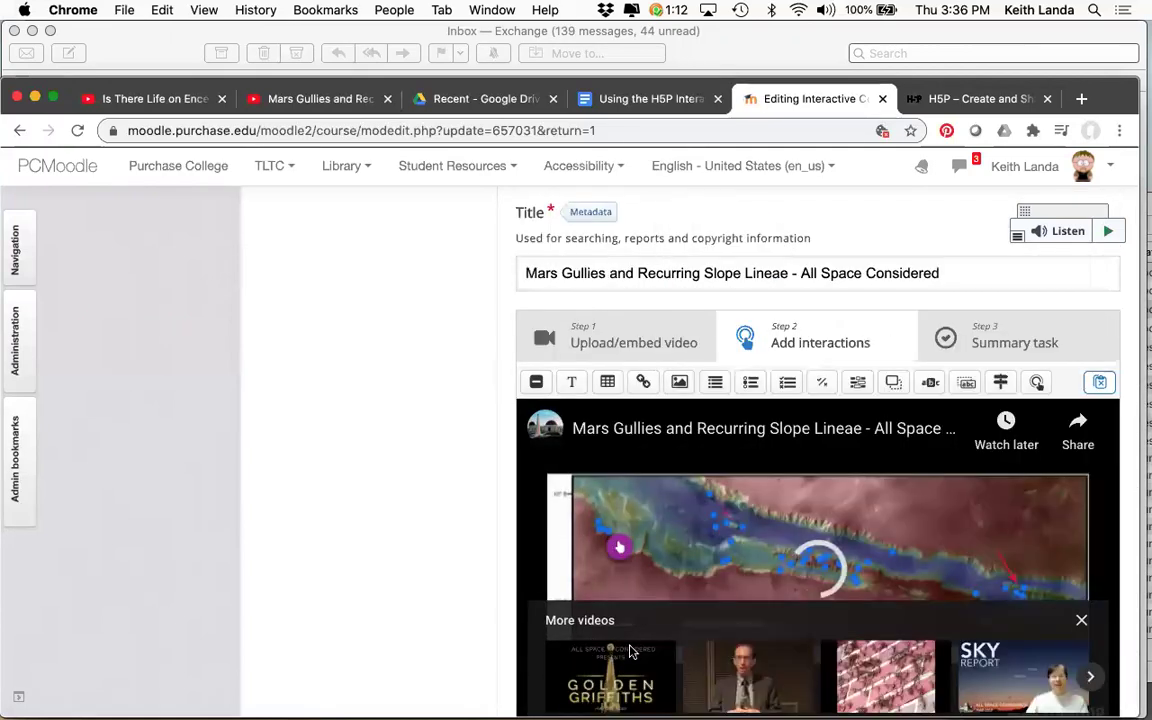
Dismiss the suggested videos, move the video to 4:45, and place a Multiple Choice interaction on the frame
scroll(630, 652, "down", 5)
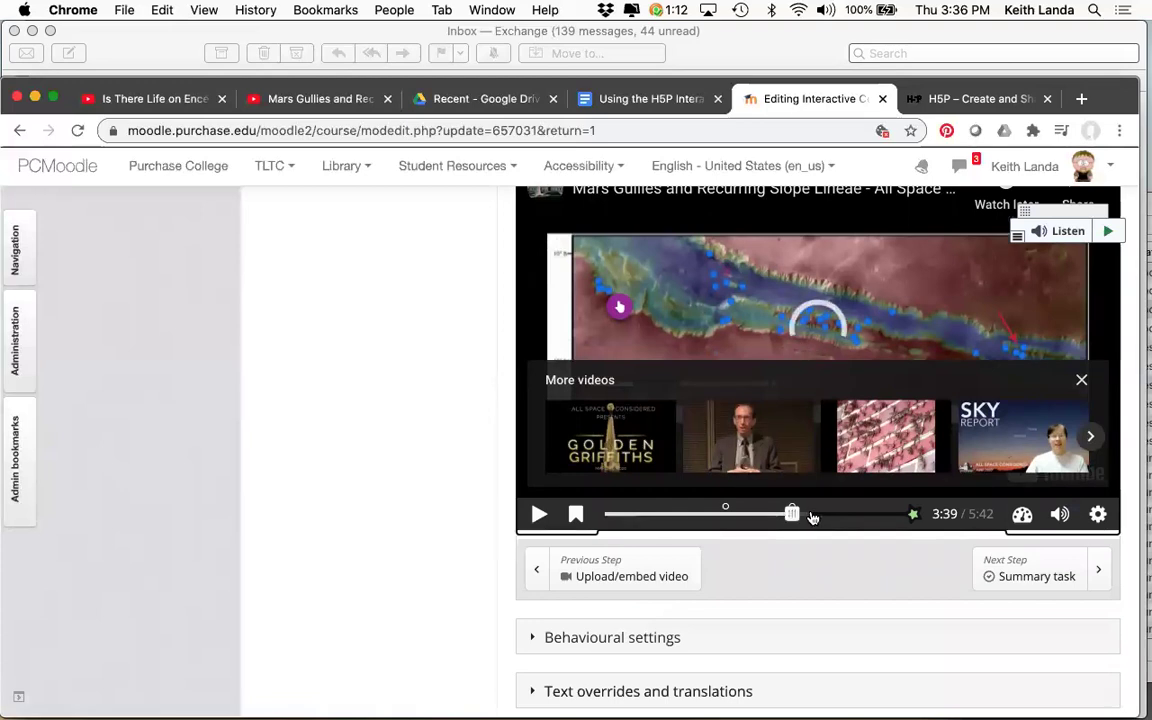
left_click(1081, 384)
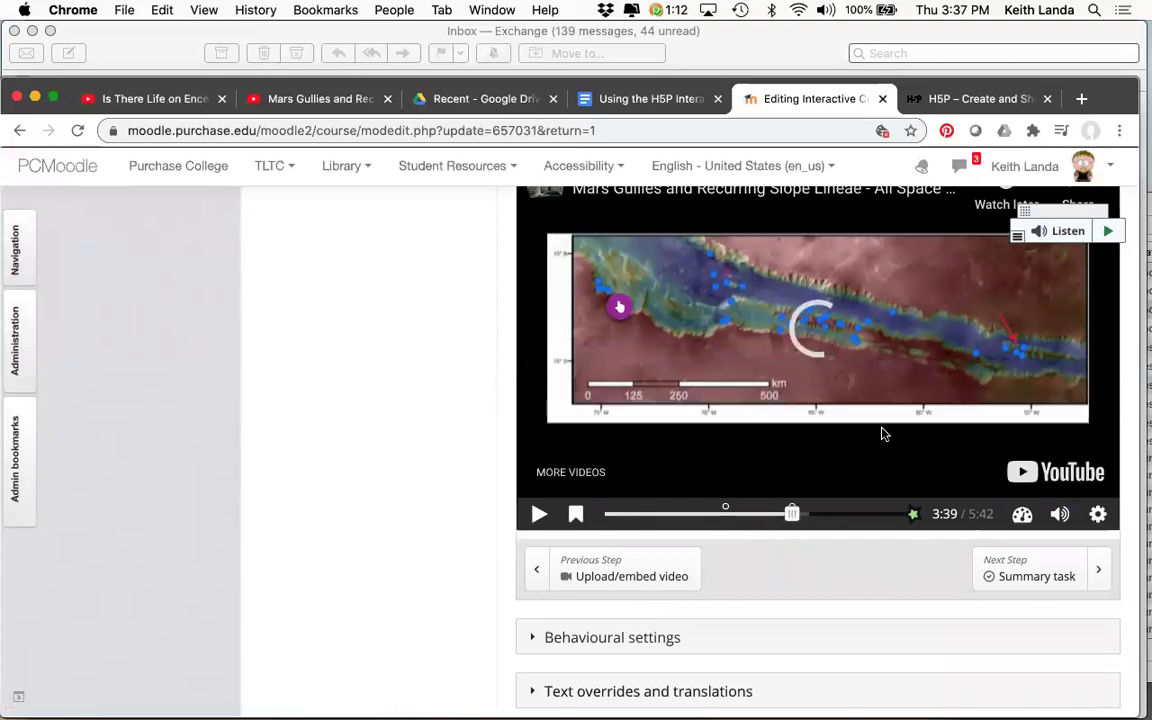
left_click_drag(797, 514, 853, 519)
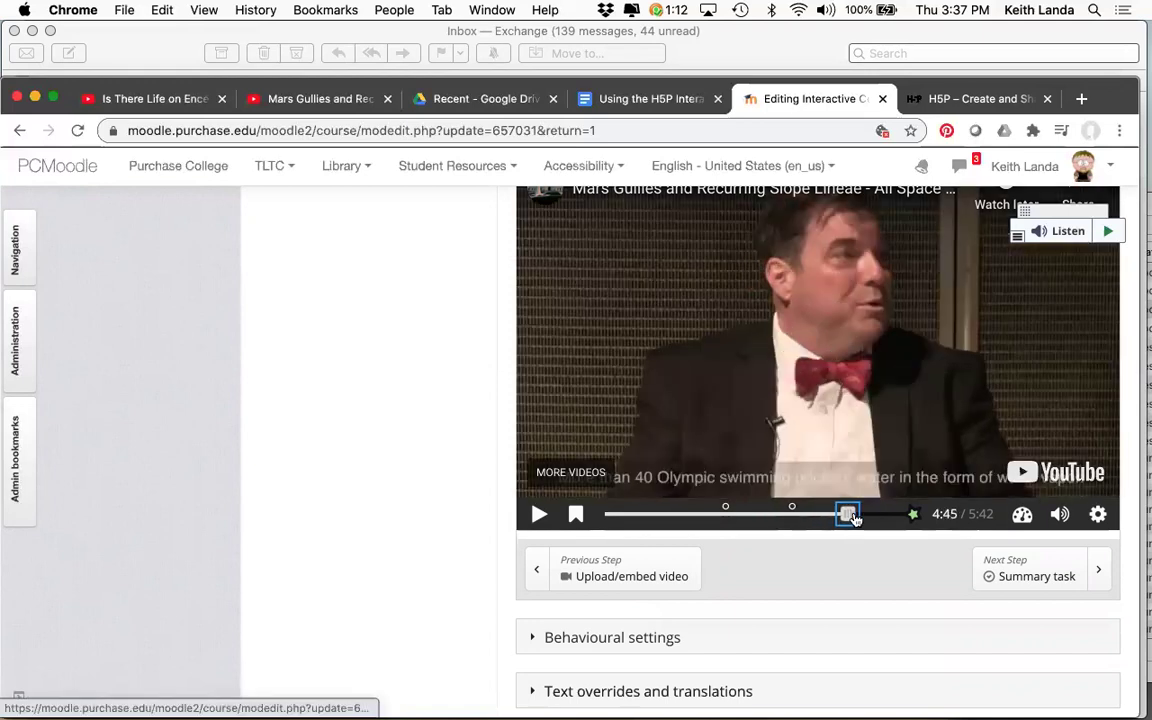
scroll(790, 400, "up", 3)
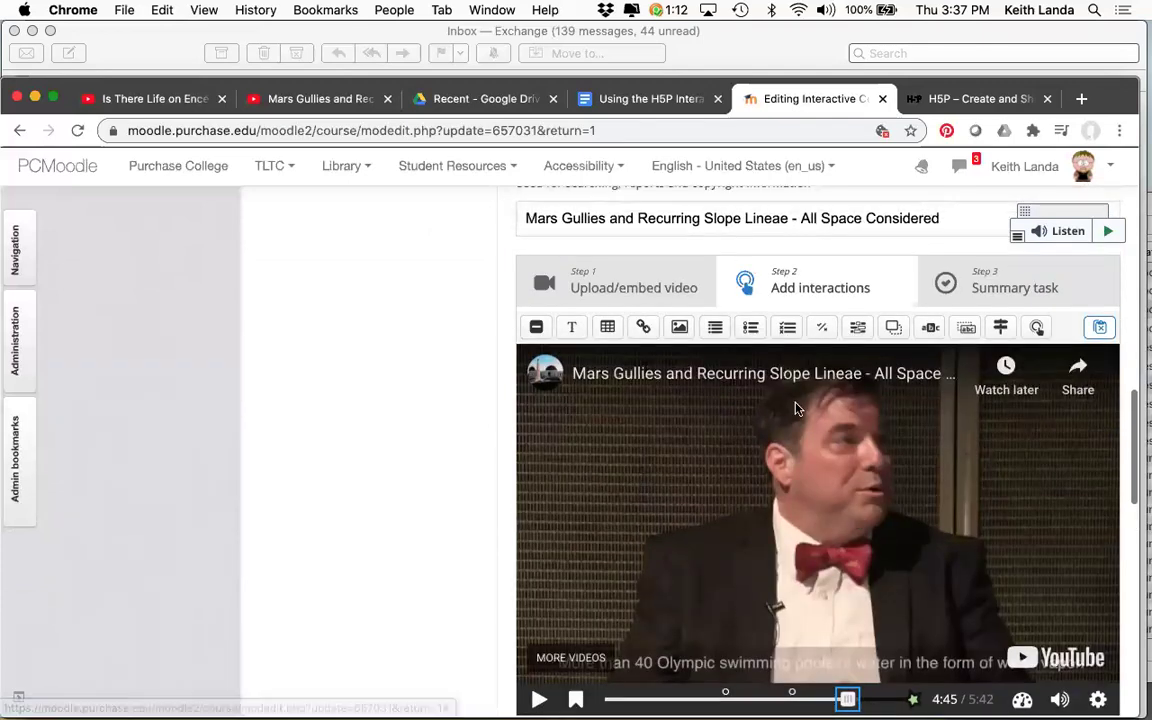
left_click_drag(781, 337, 610, 446)
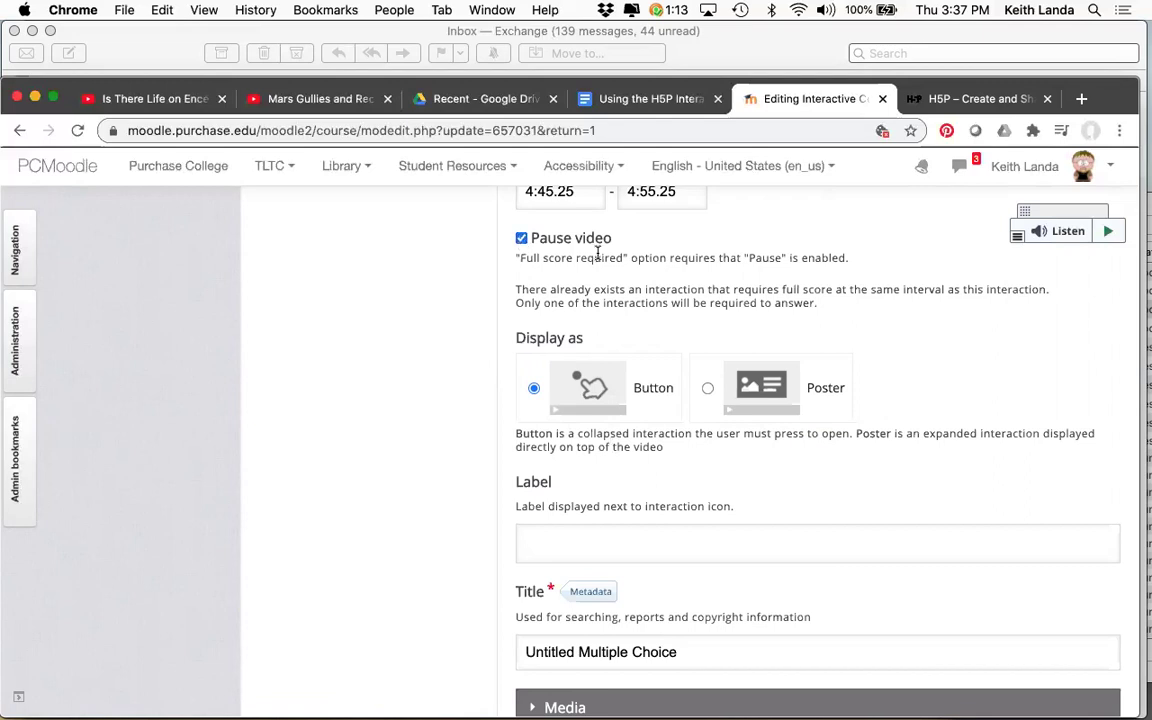
Set the Multiple Choice interaction's display end time to 4:46
scroll(599, 250, "up", 2)
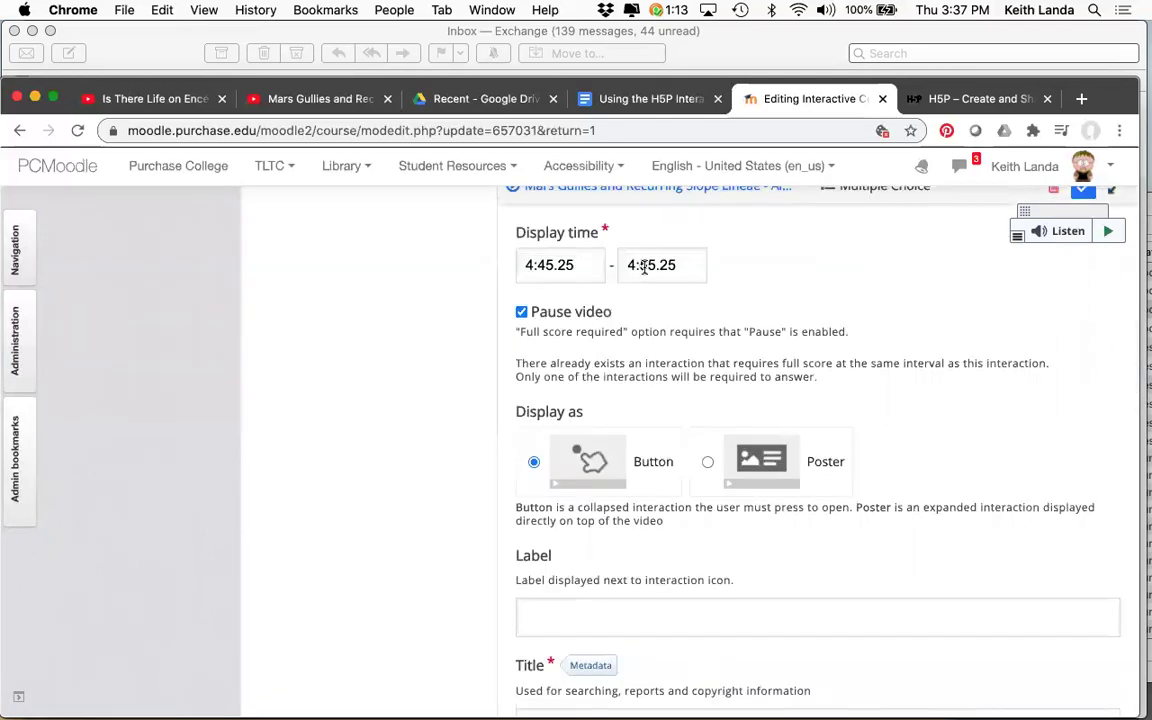
double_click(645, 266)
type("46")
Enter "question" as the Multiple Choice interaction's question text
scroll(690, 343, "down", 1)
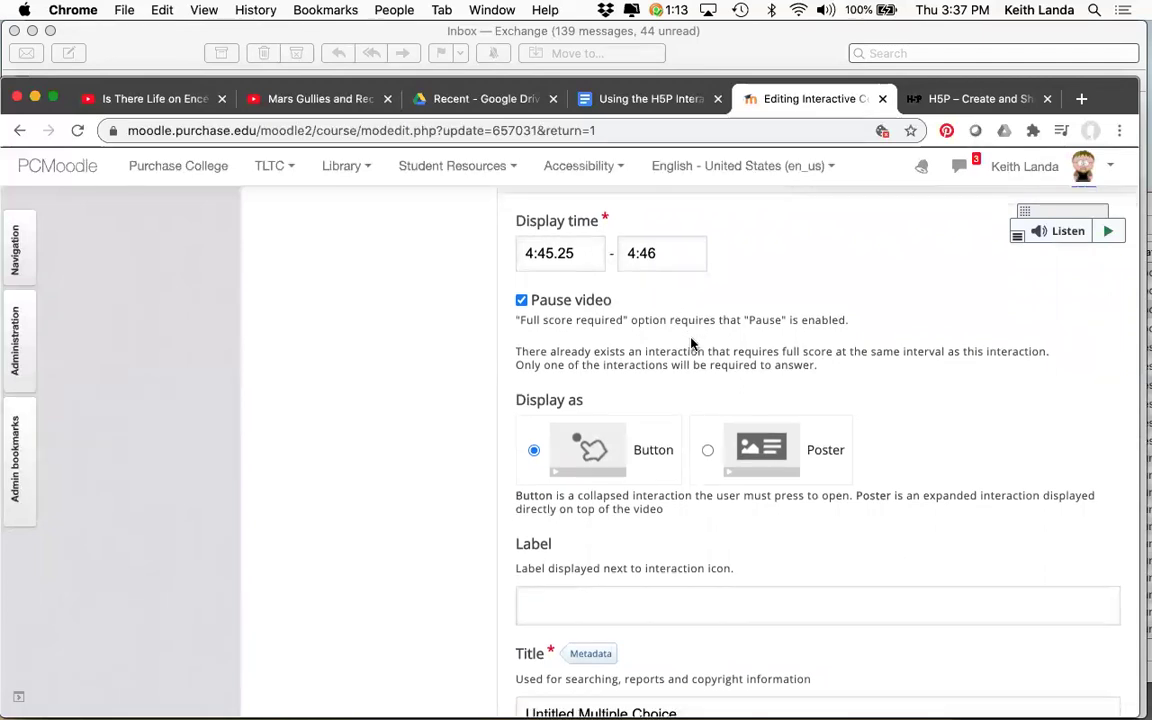
scroll(690, 343, "down", 5)
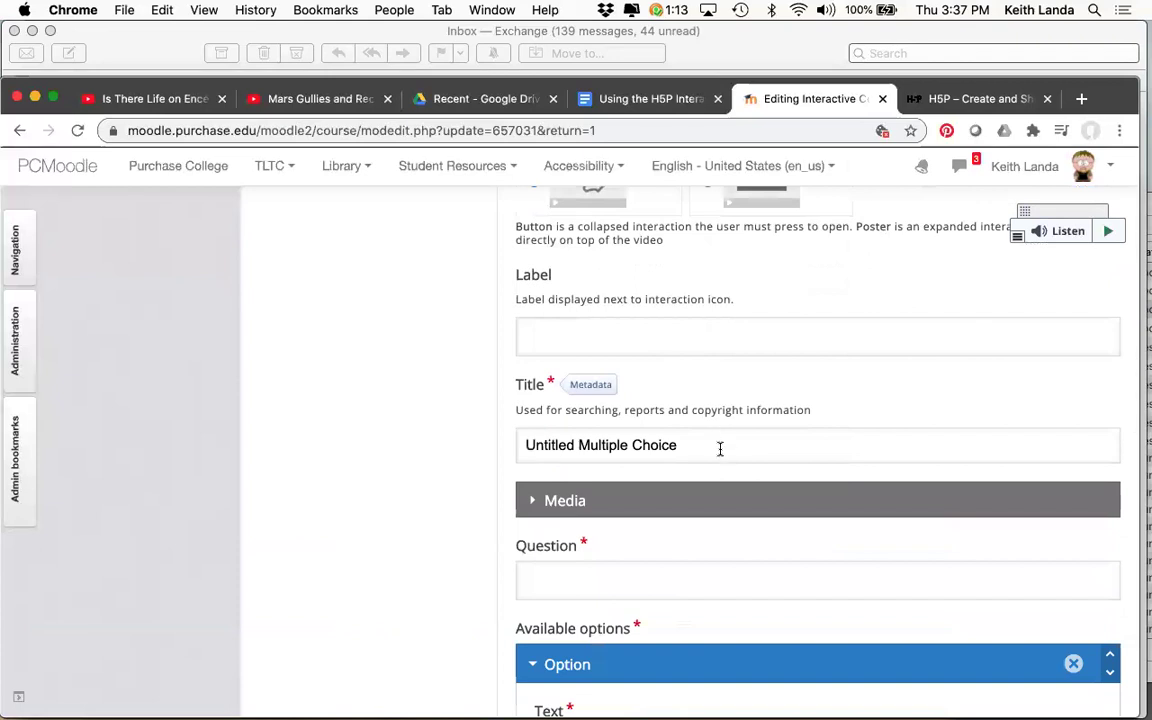
scroll(635, 445, "down", 3)
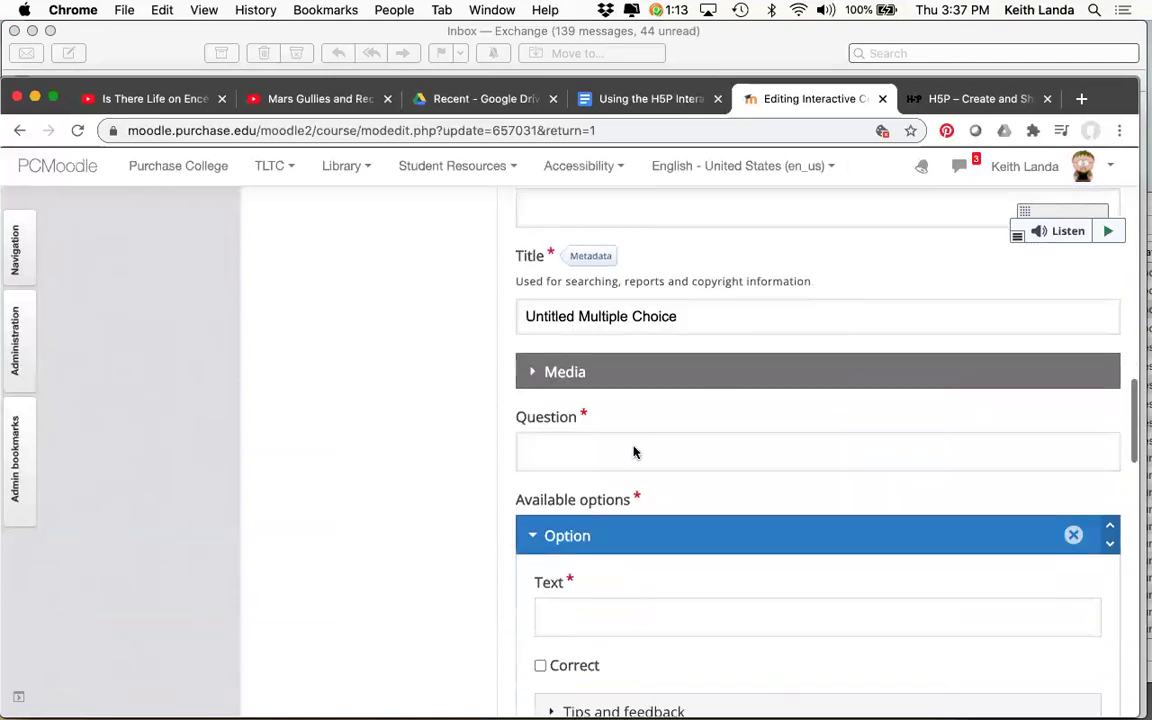
left_click(633, 452)
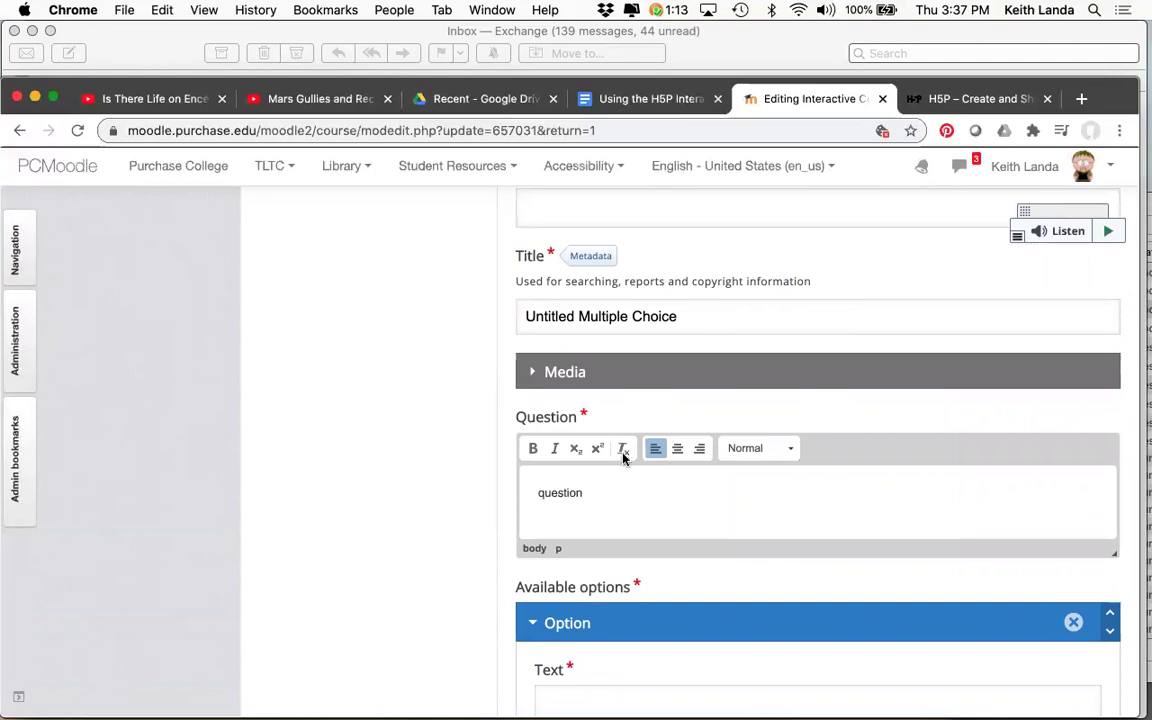
Fill in the first answer option with "here's a correct answer, click it" and mark it as correct
scroll(465, 452, "down", 8)
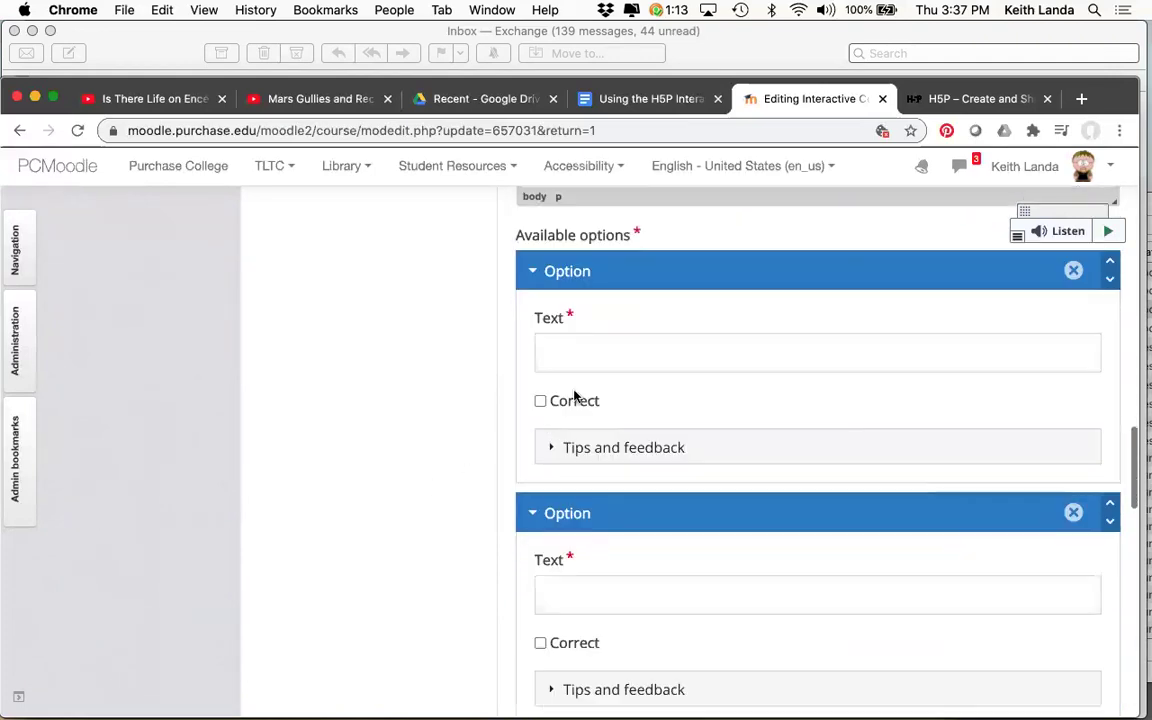
left_click(599, 357)
type("here's a ")
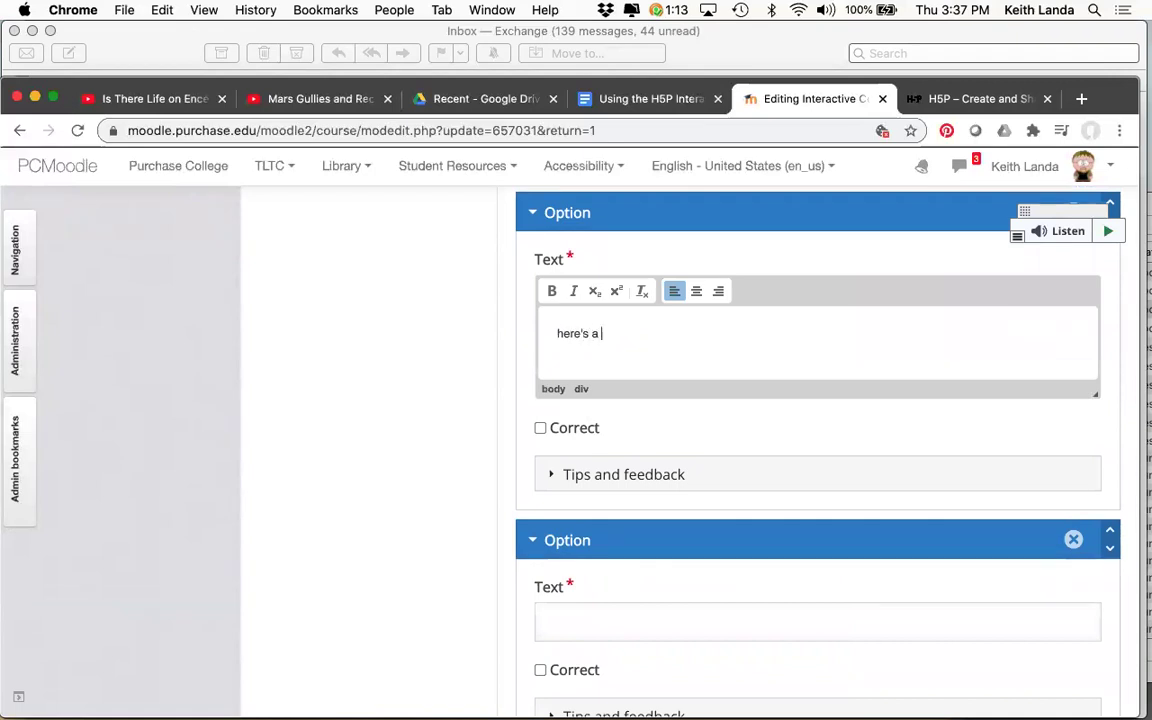
type("correct an")
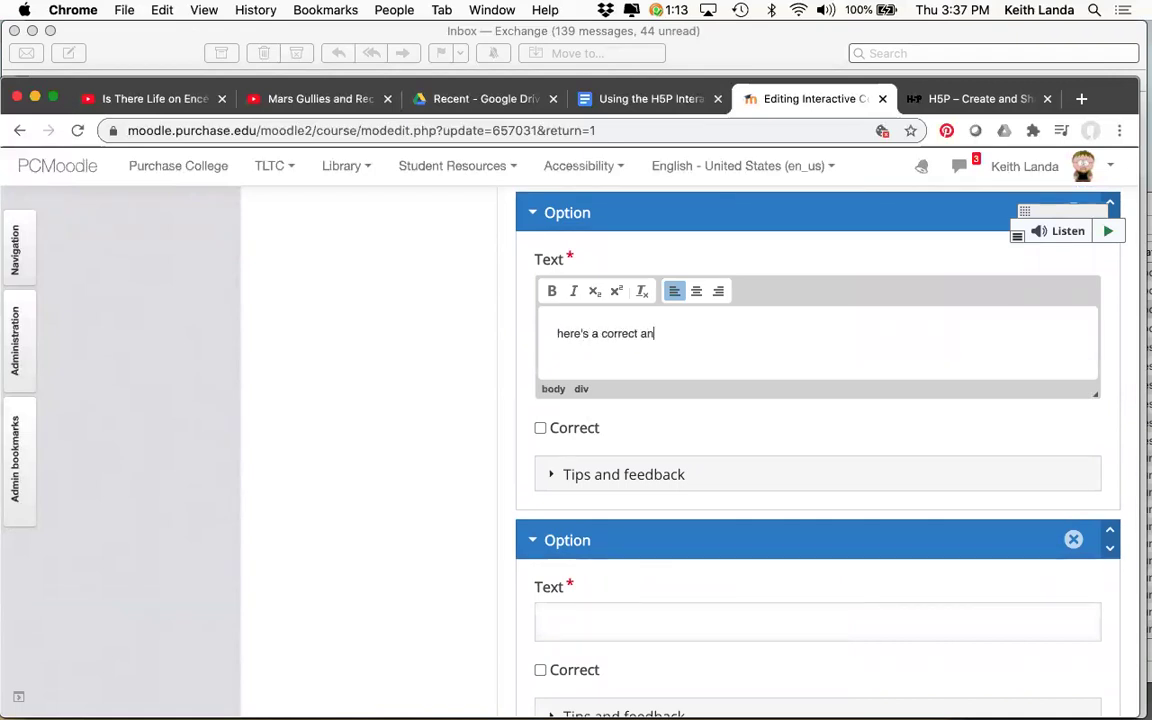
type("swer, click it")
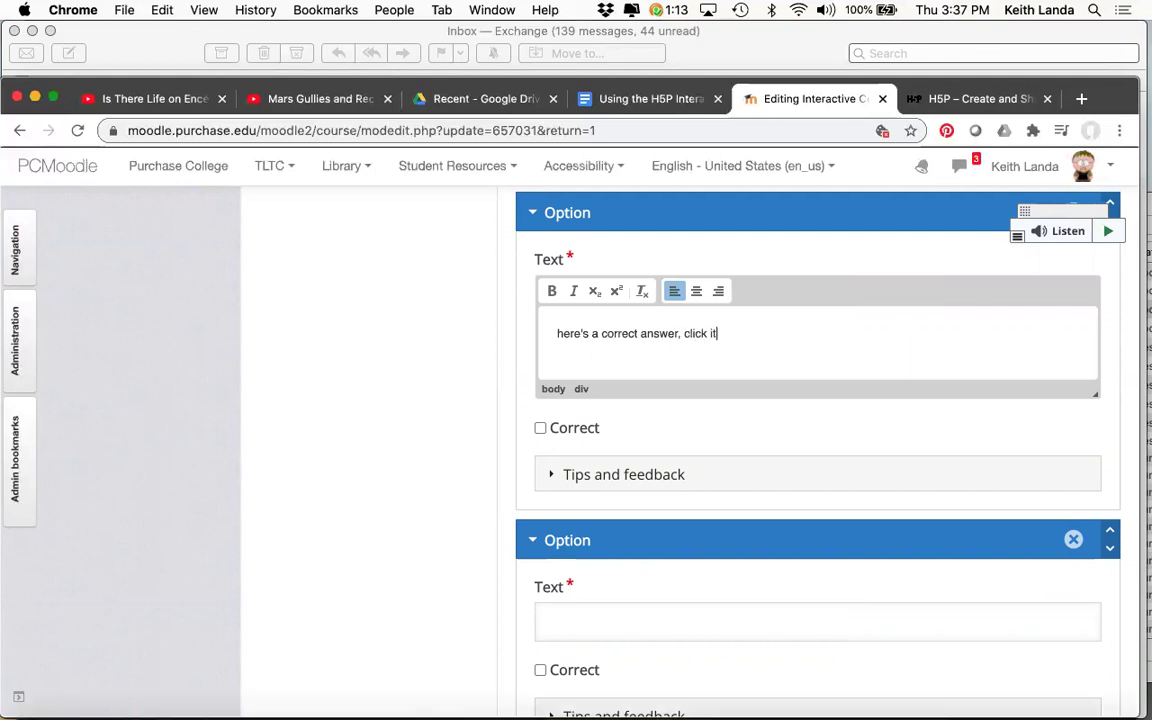
left_click(541, 429)
Fill in the second answer option with "incorrect", leaving it unmarked as correct
scroll(548, 437, "down", 5)
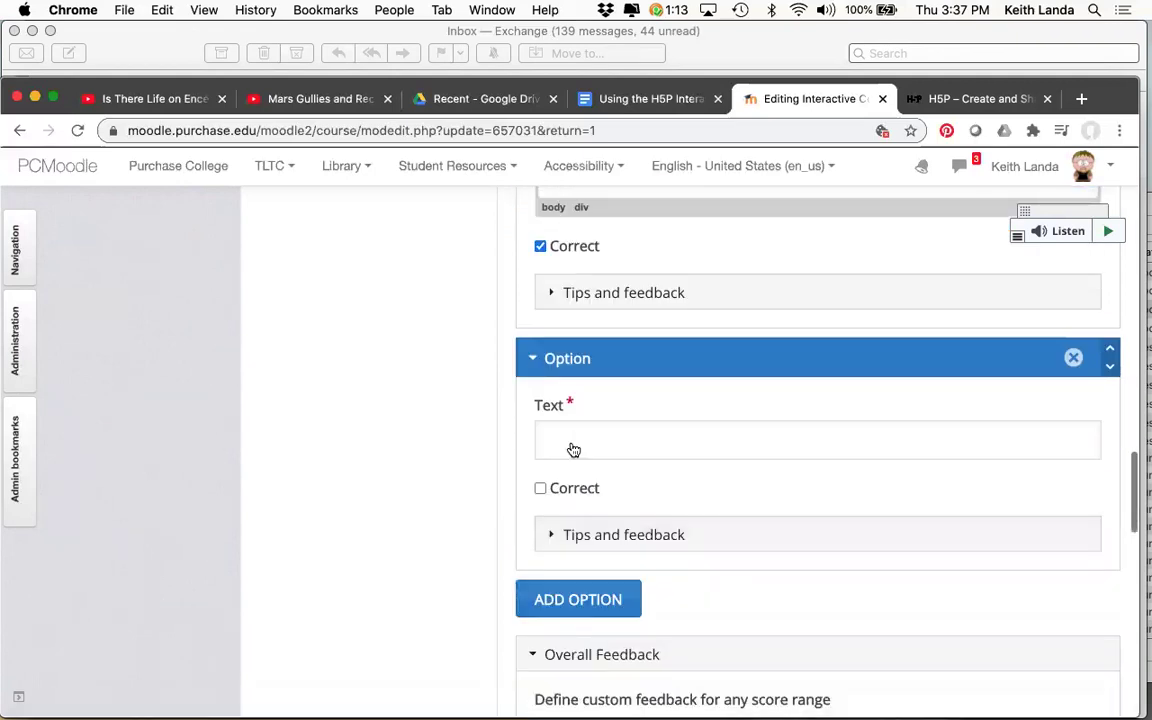
left_click(575, 449)
type("incorrect")
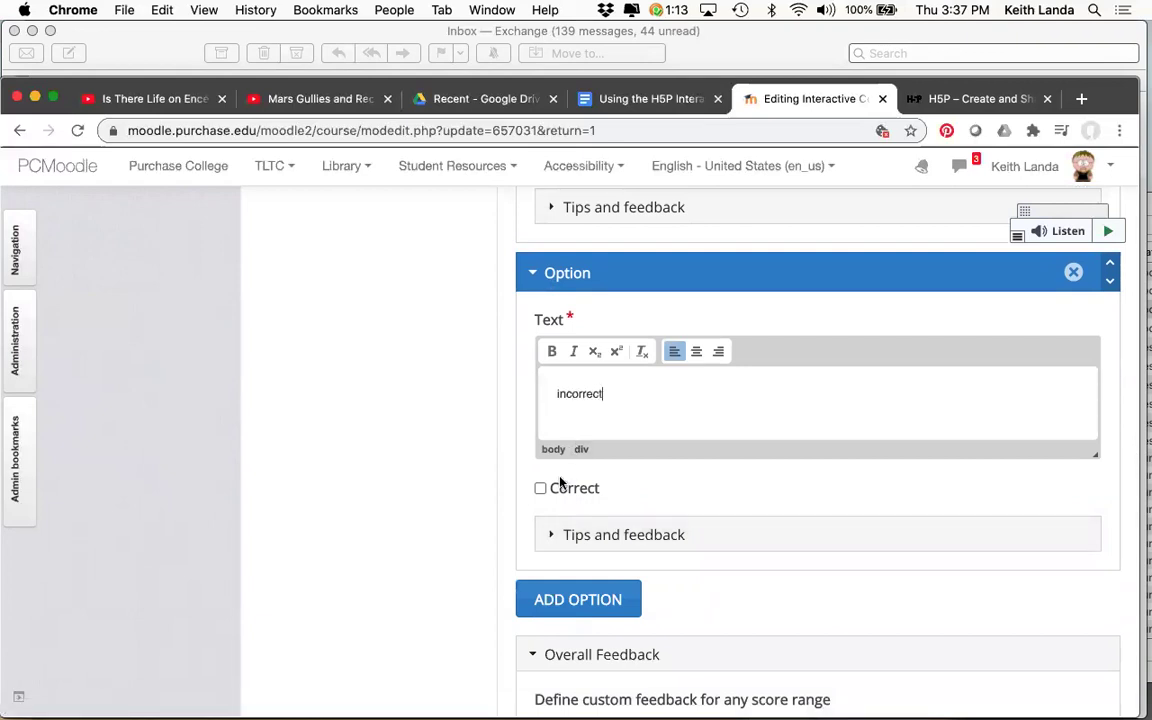
Add a third answer option reading "another correct answer that you should click" and mark it as correct
left_click(590, 599)
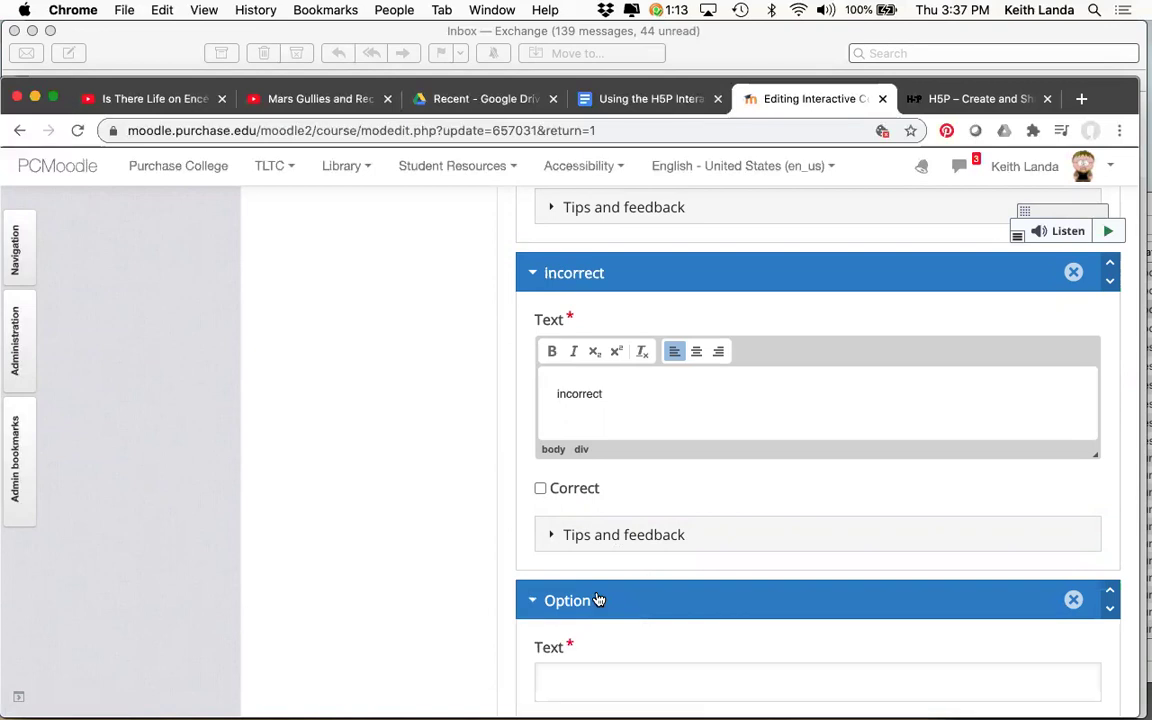
scroll(598, 600, "down", 3)
left_click(604, 530)
type("another")
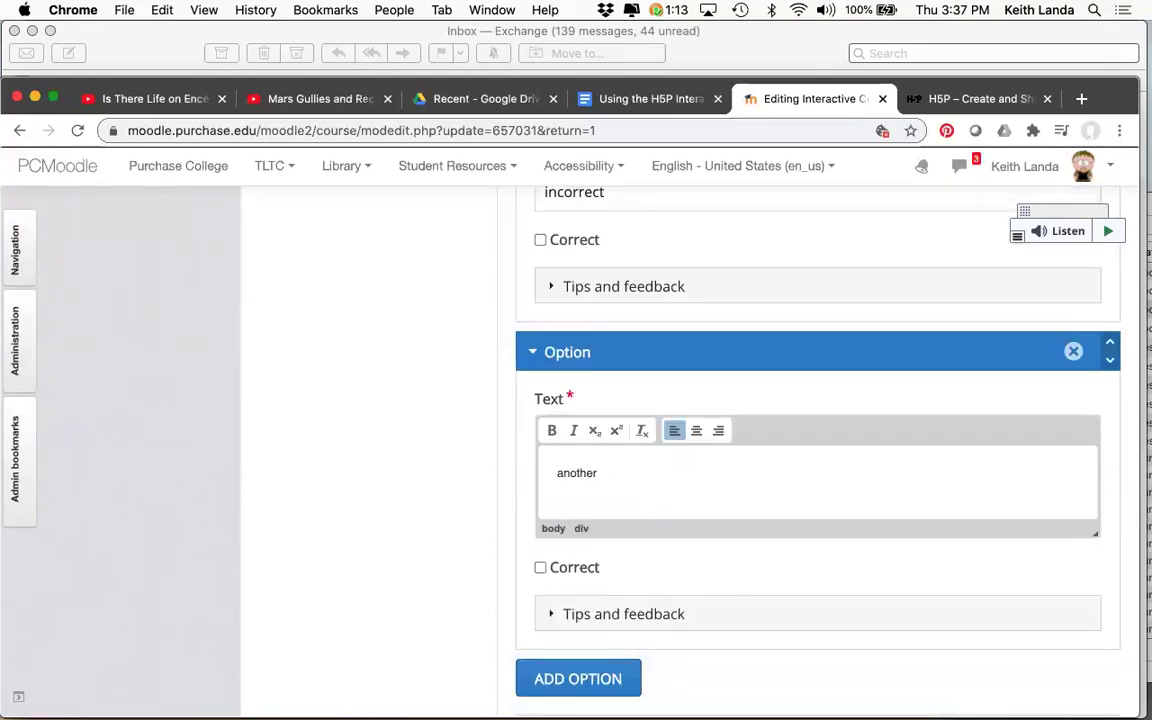
type(" correct answe")
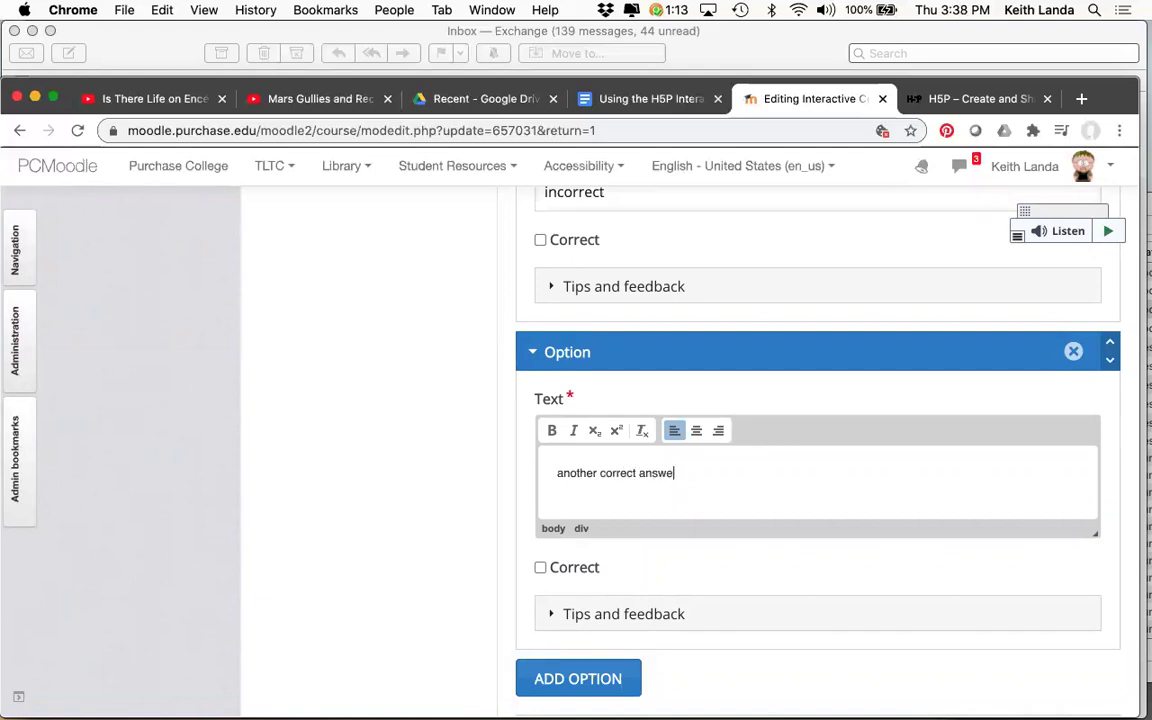
type("r that you should click")
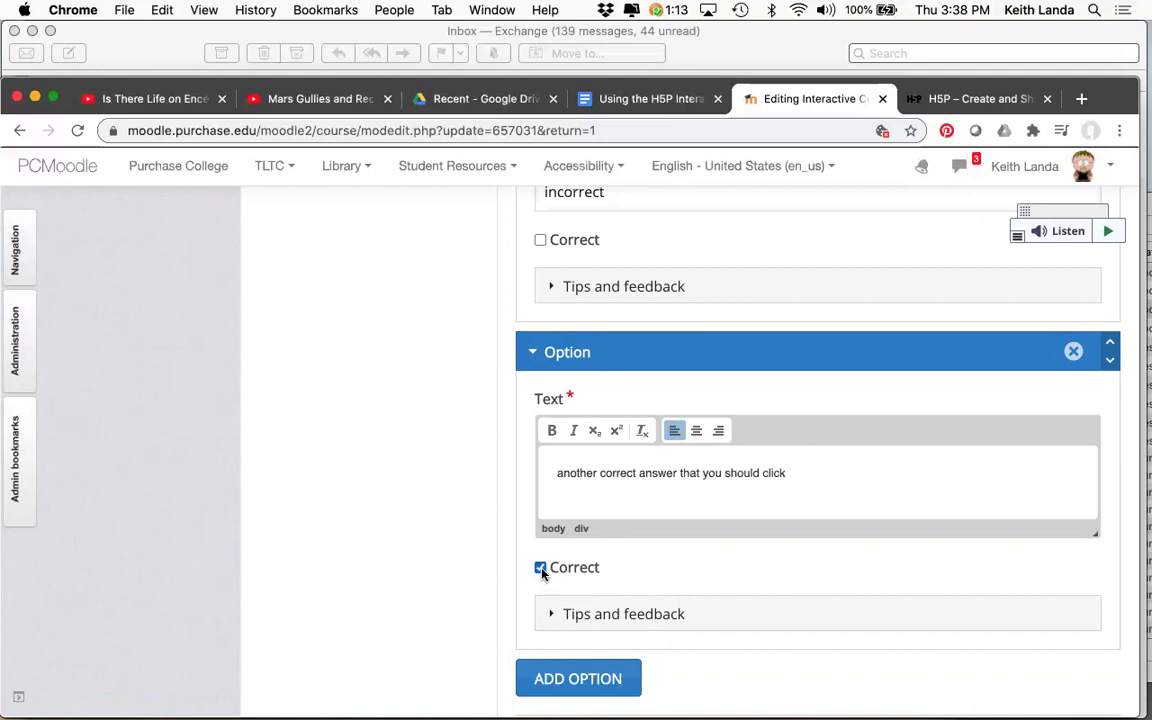
Add a fourth answer option reading "another incorrect", leaving it unmarked as correct
scroll(590, 560, "down", 3)
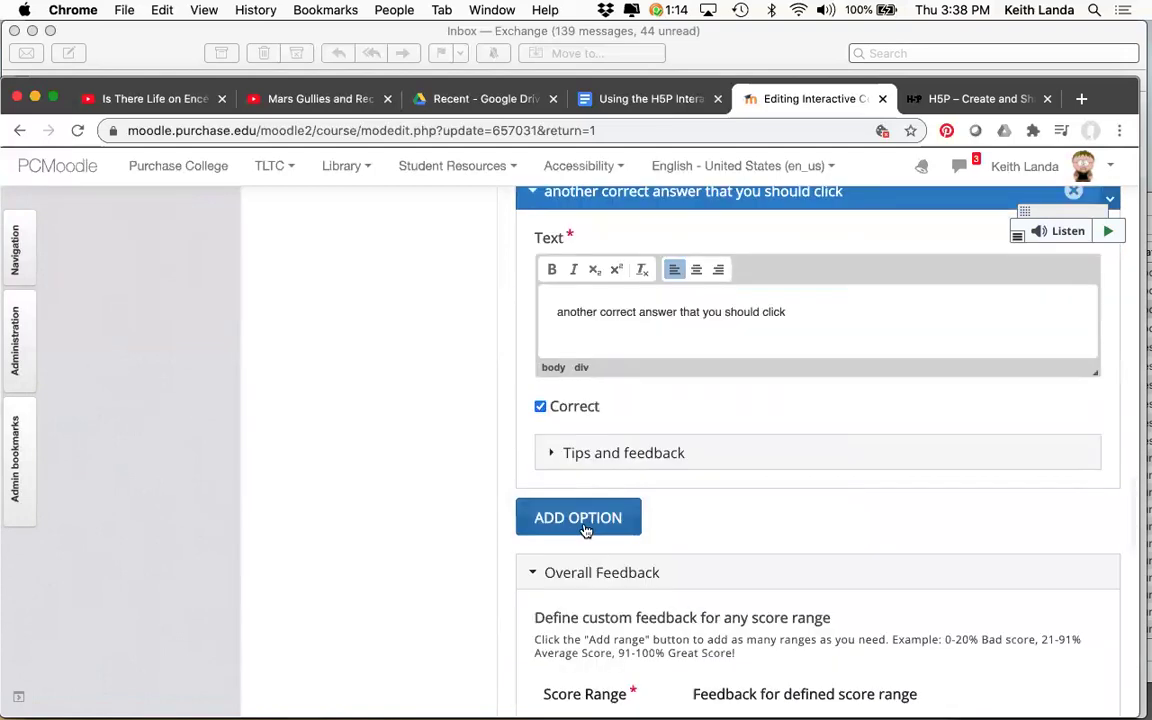
left_click(586, 528)
left_click(604, 597)
type("another incorrect")
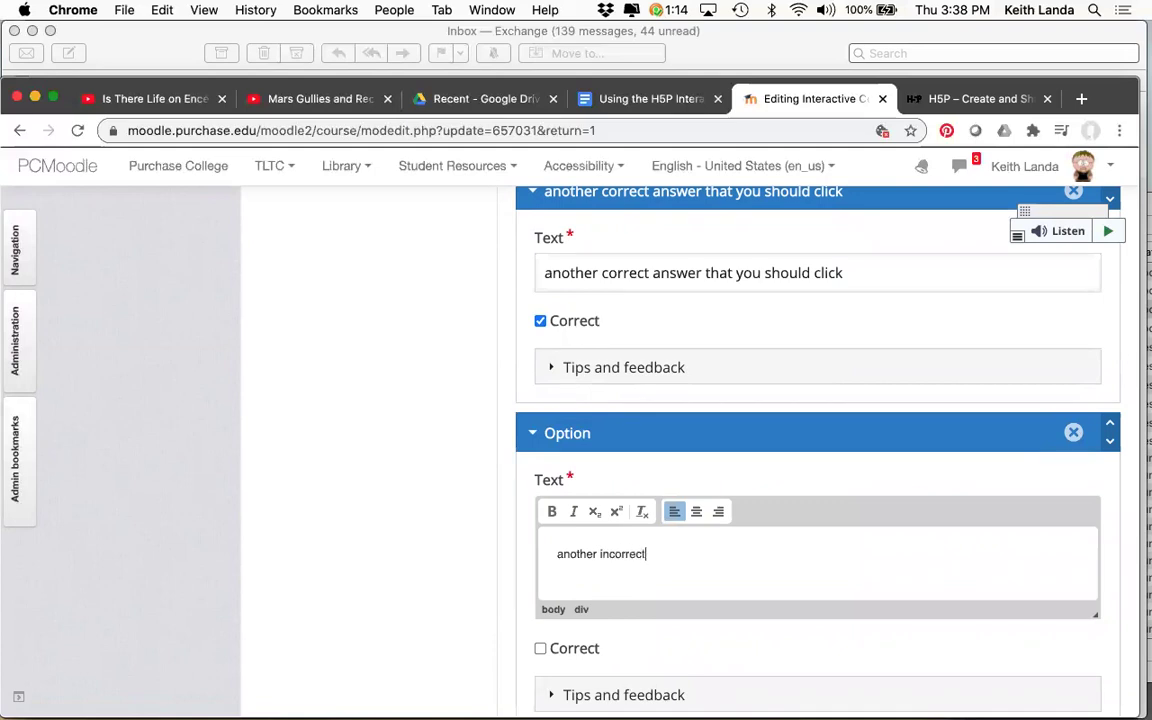
scroll(520, 620, "down", 7)
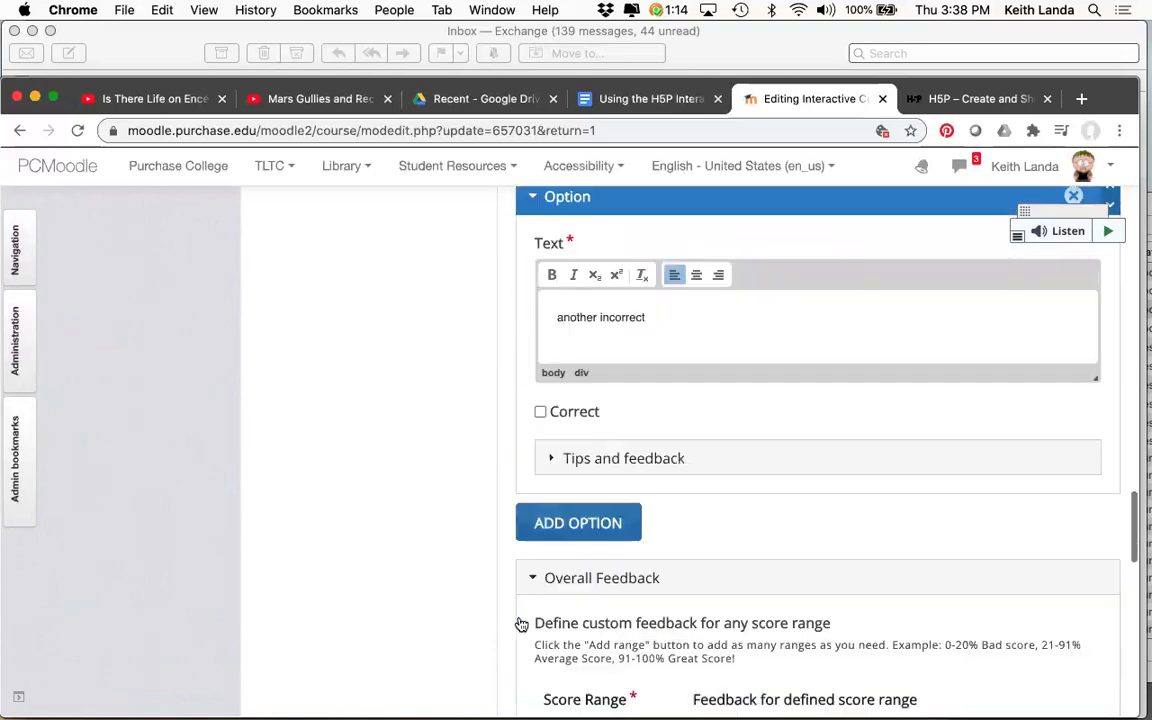
Finish editing the multiple choice interaction and return to the video's interaction editor
scroll(520, 623, "down", 10)
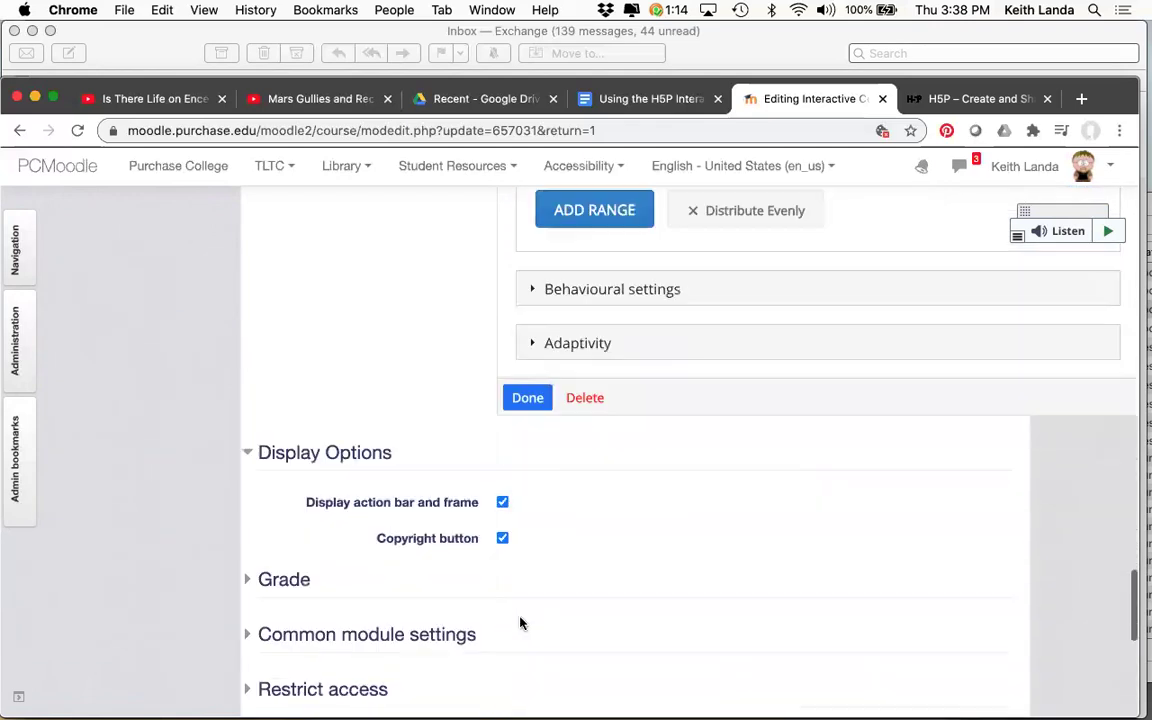
scroll(520, 623, "up", 3)
left_click(527, 486)
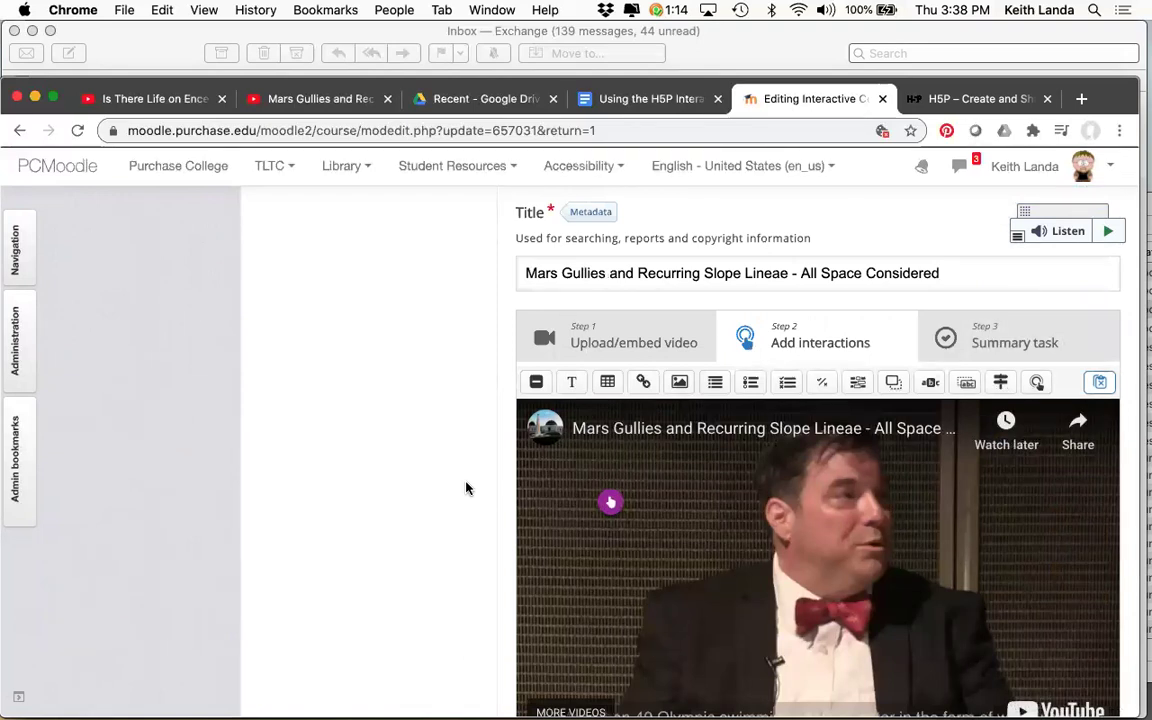
Move the video position to 0:54 and add a text interaction on the left part of the frame
scroll(404, 484, "down", 3)
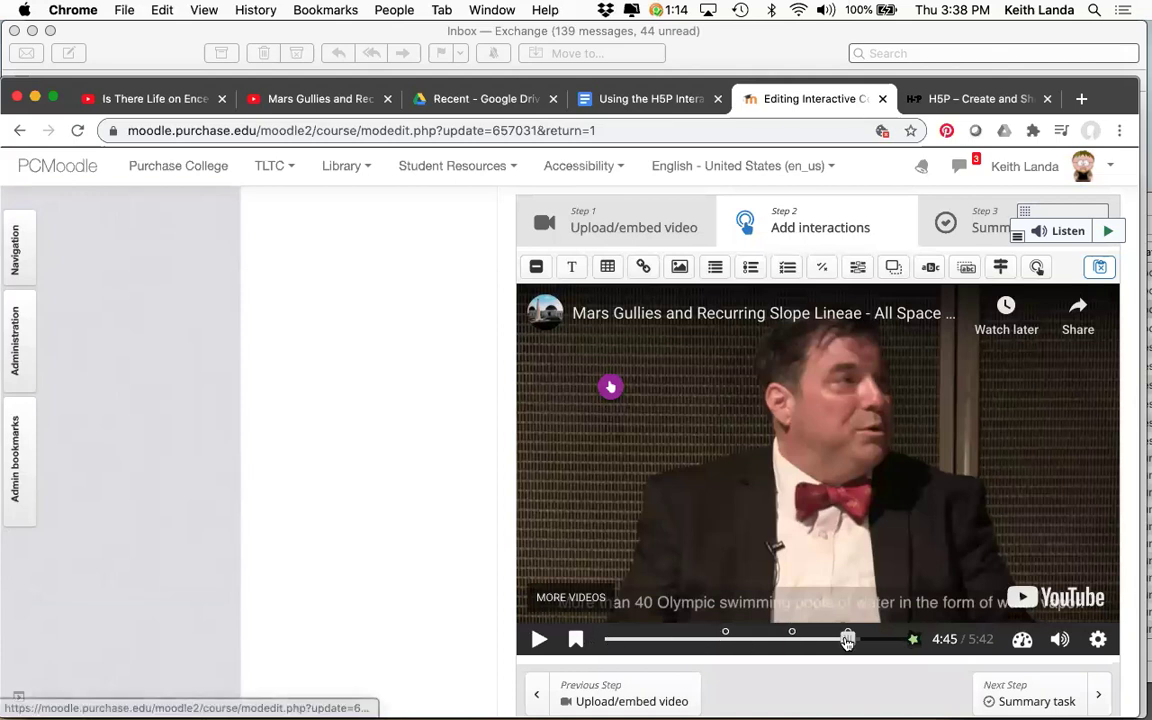
left_click_drag(847, 641, 648, 655)
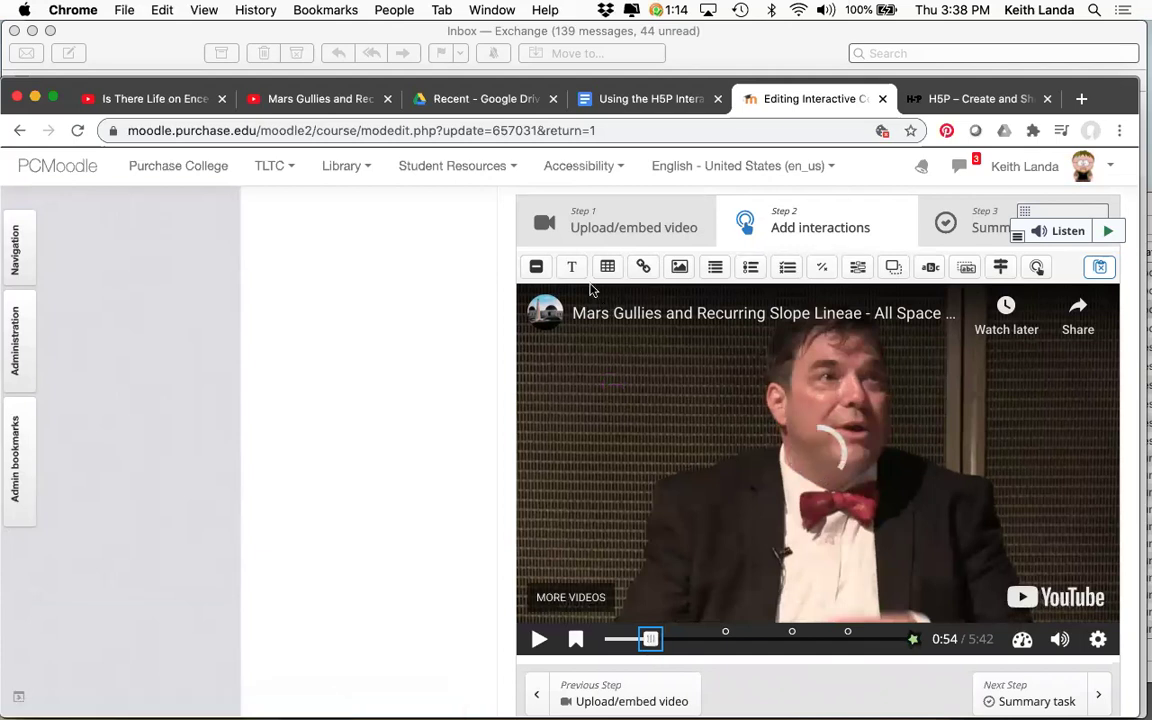
left_click_drag(573, 270, 585, 391)
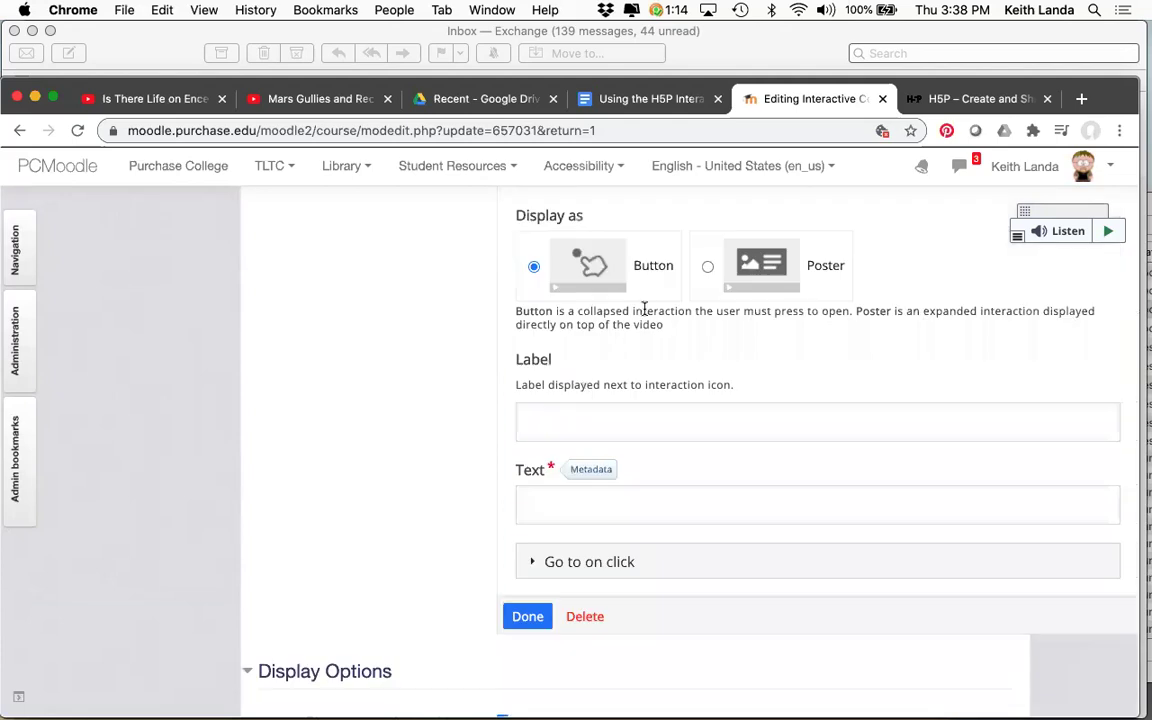
Display the text interaction as a poster and turn off pausing the video for it
left_click(707, 268)
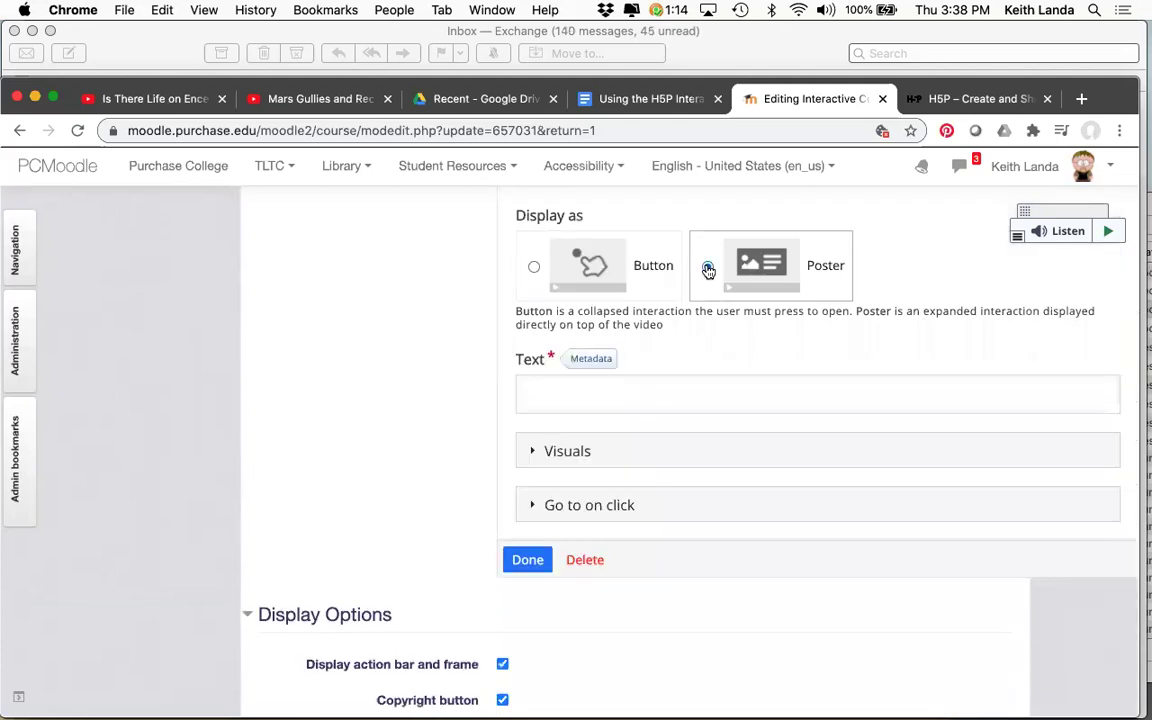
scroll(708, 270, "up", 3)
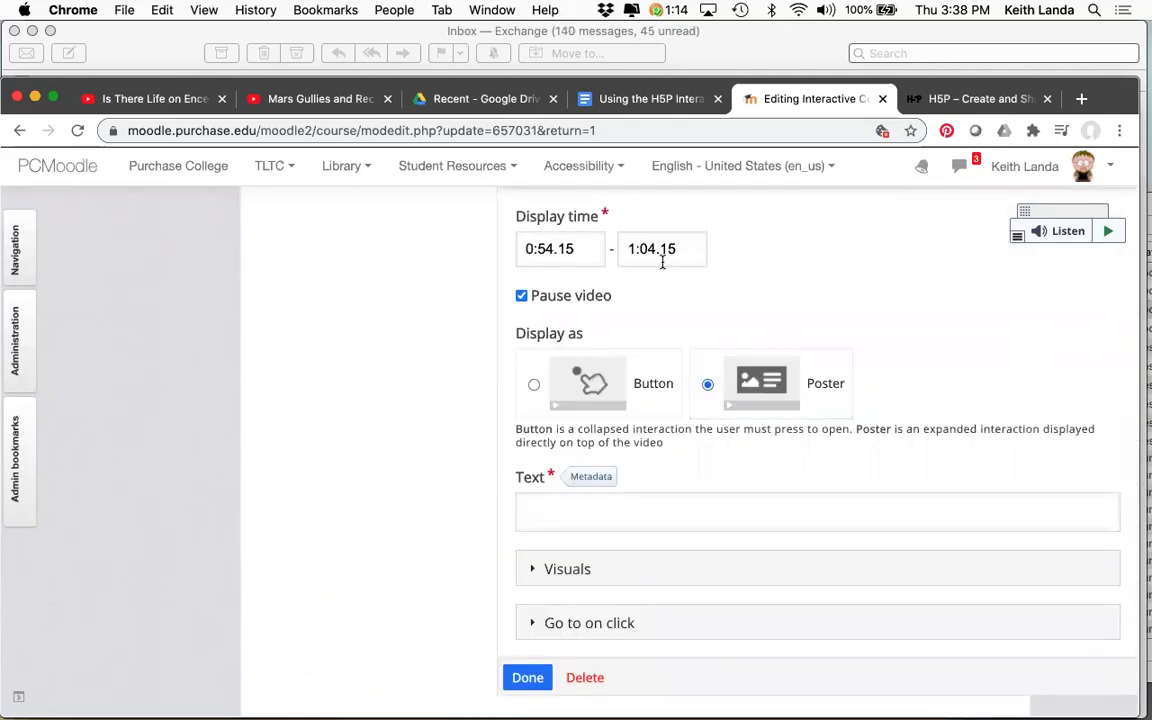
left_click(521, 296)
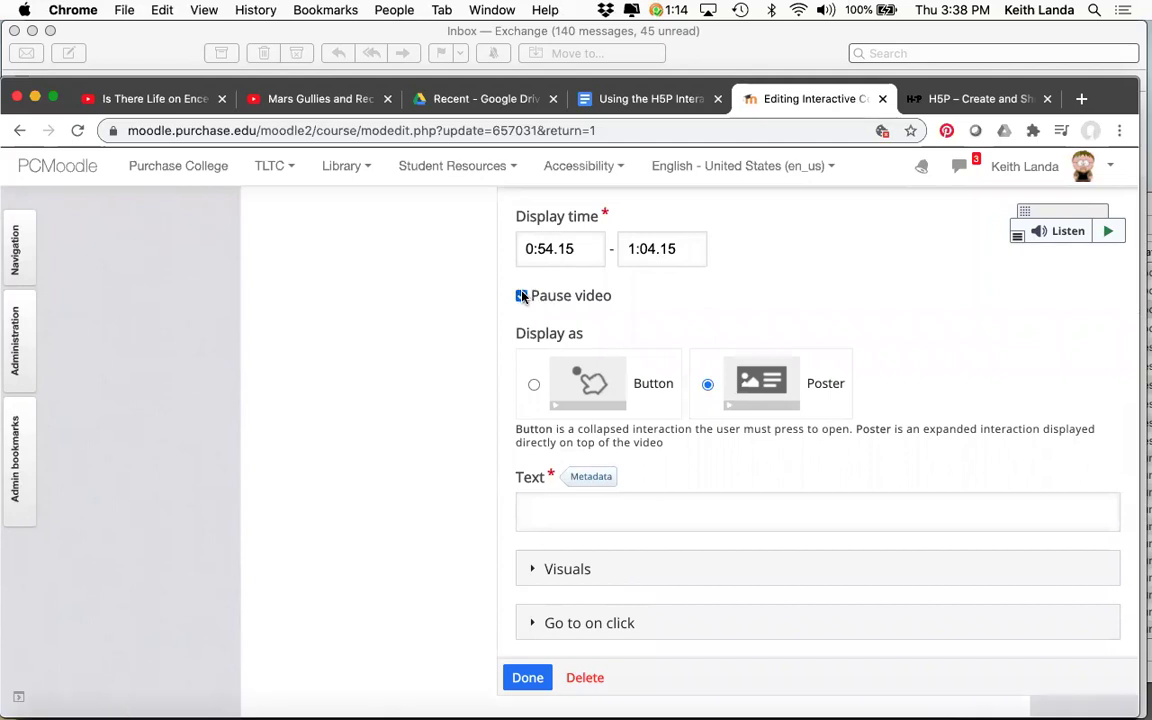
left_click(521, 296)
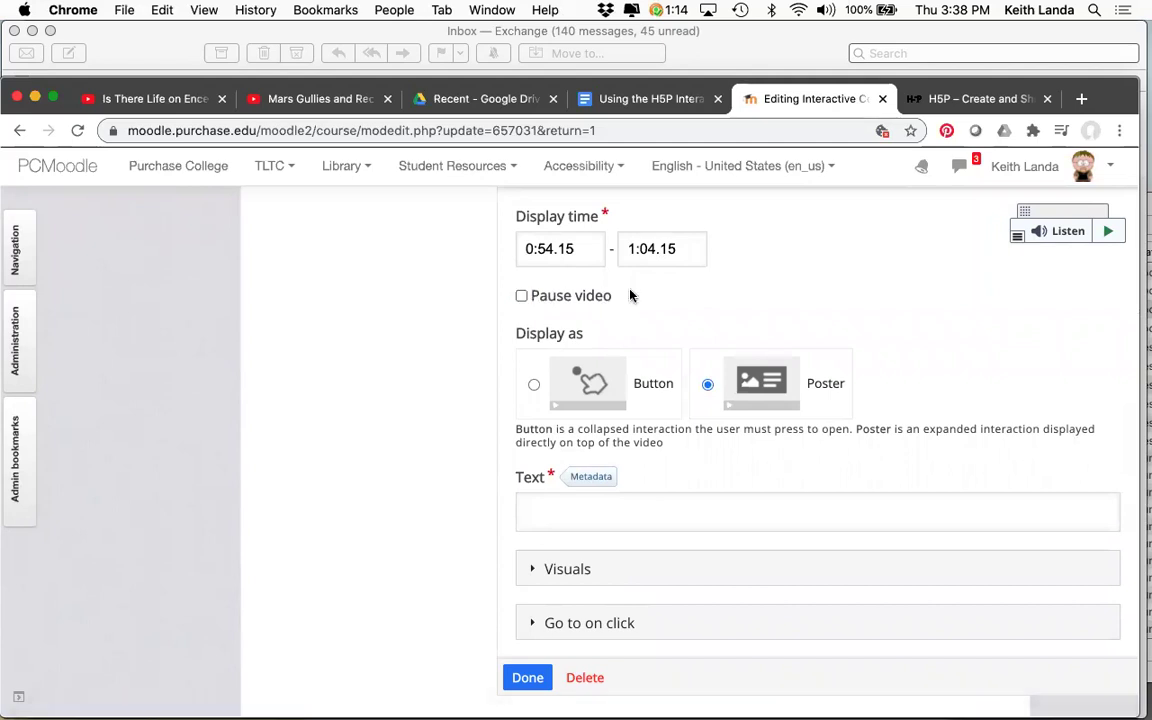
Enter "here's an interesting fact....." as the poster's text and finish editing the interaction
scroll(666, 302, "down", 2)
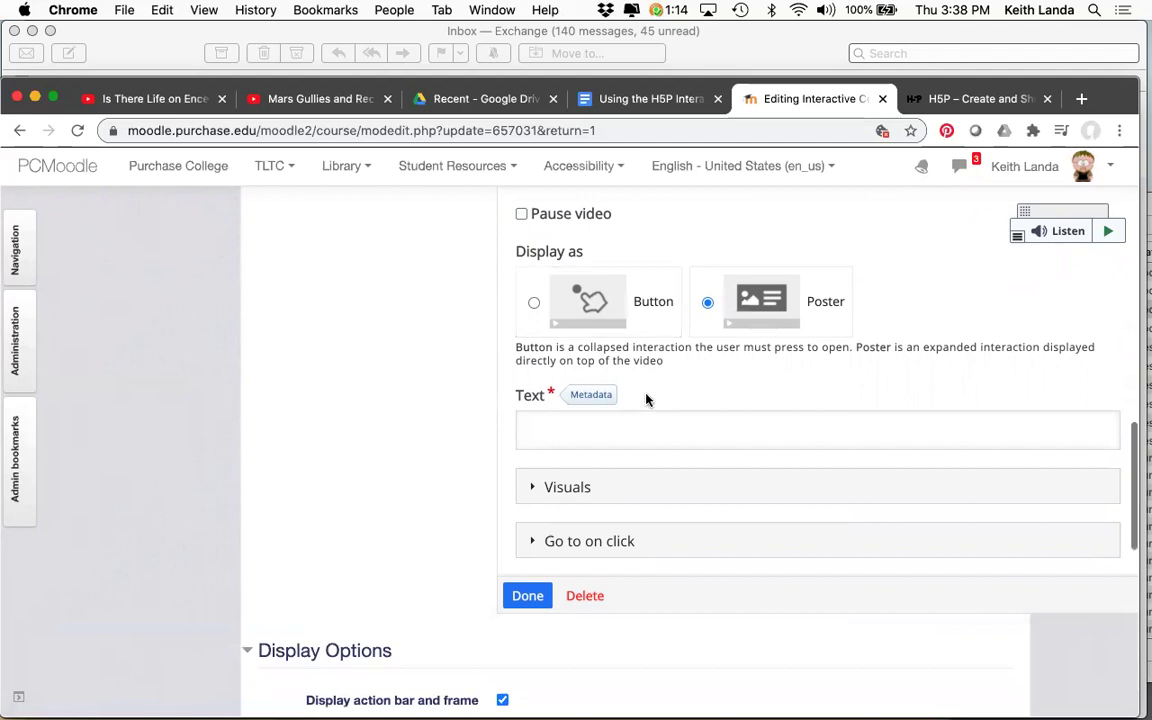
left_click(638, 437)
type("here")
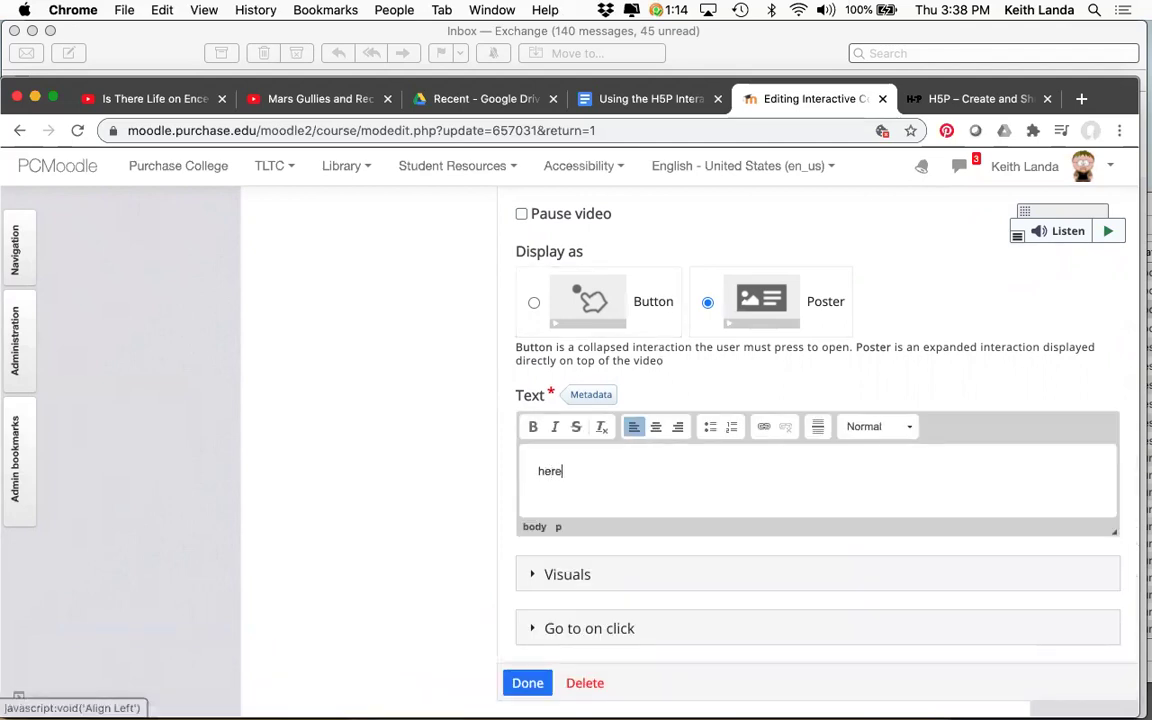
type("'s an inte")
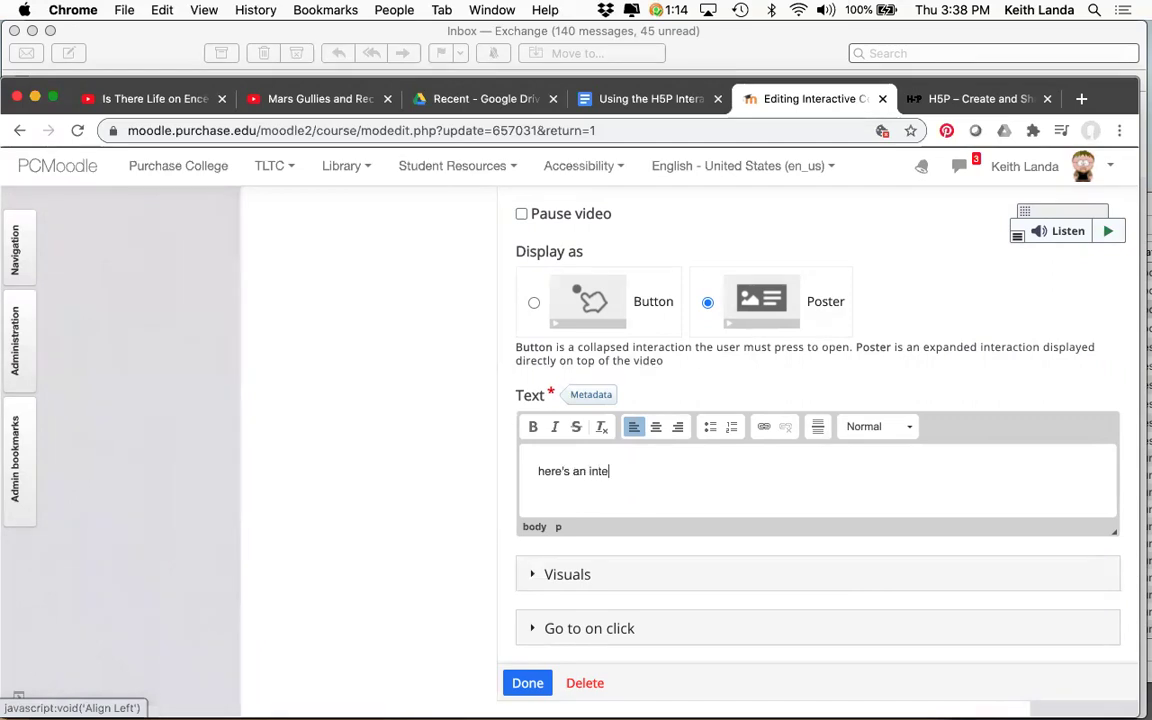
type("resting fact.....")
left_click(527, 683)
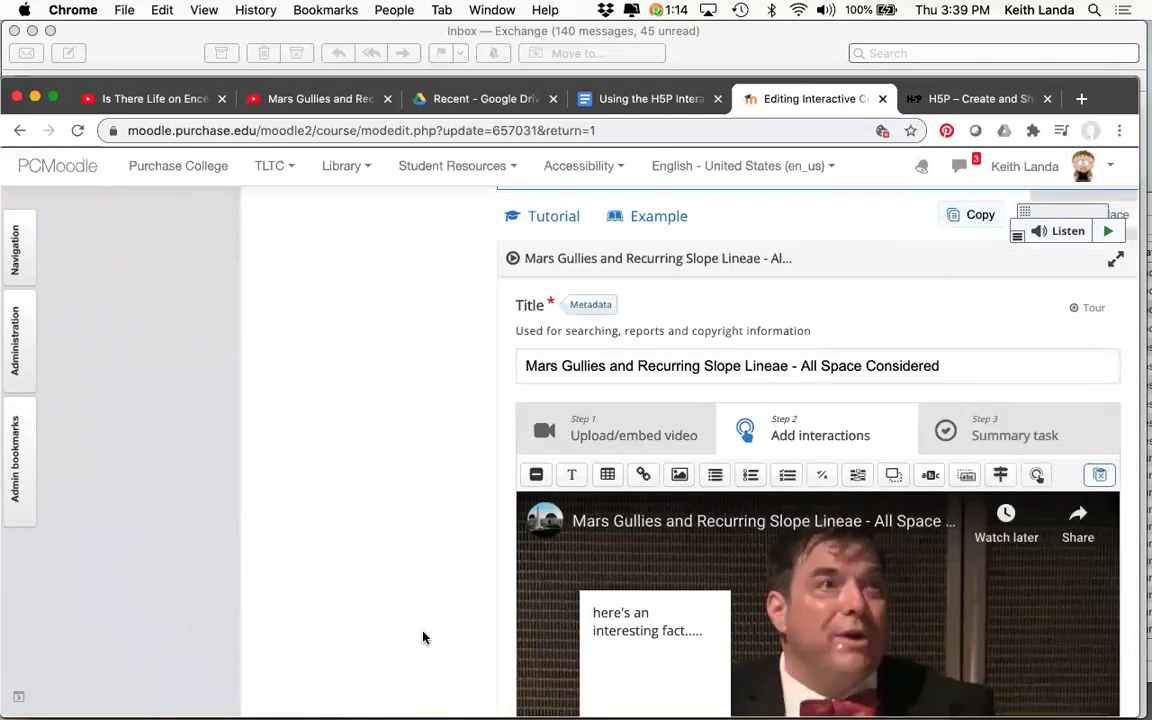
Save the interactive video activity and display it with its player in view
scroll(423, 637, "down", 10)
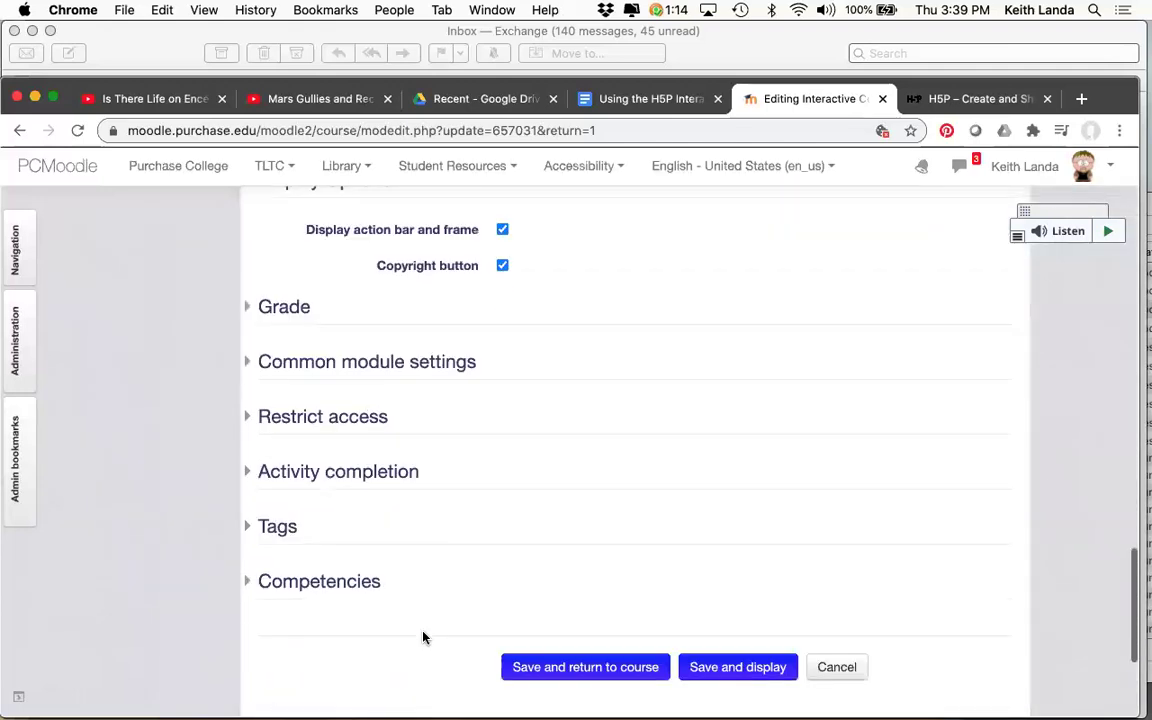
left_click(716, 665)
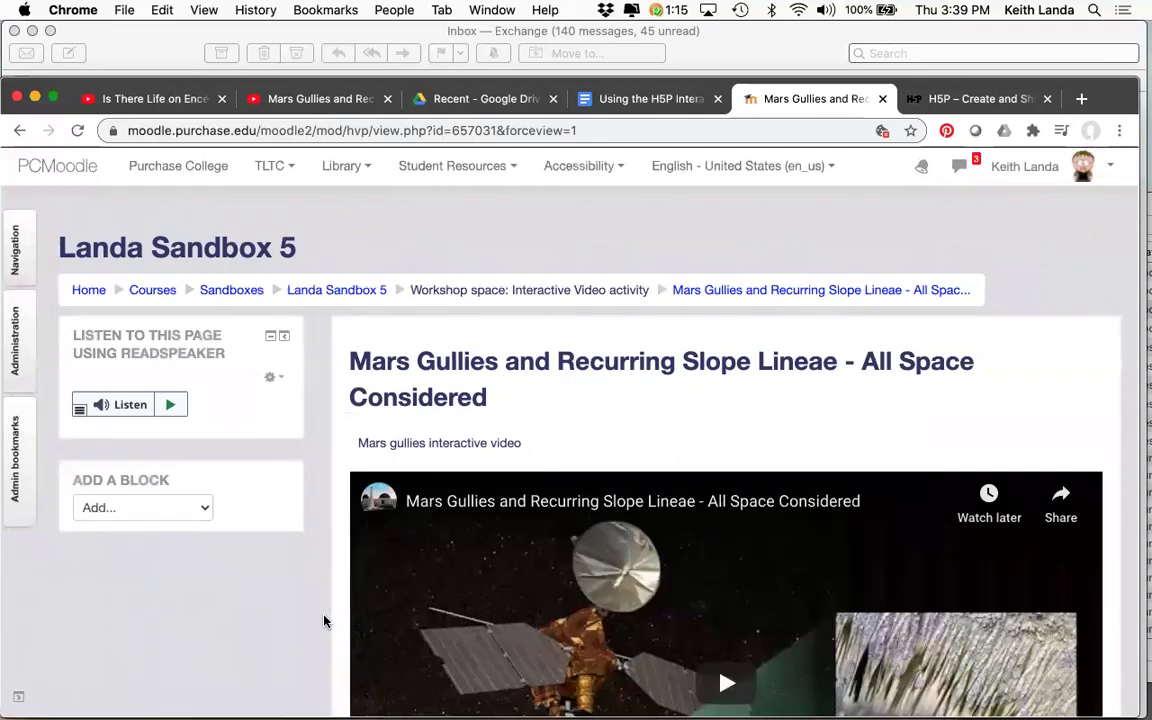
scroll(324, 621, "down", 3)
scroll(324, 621, "down", 3)
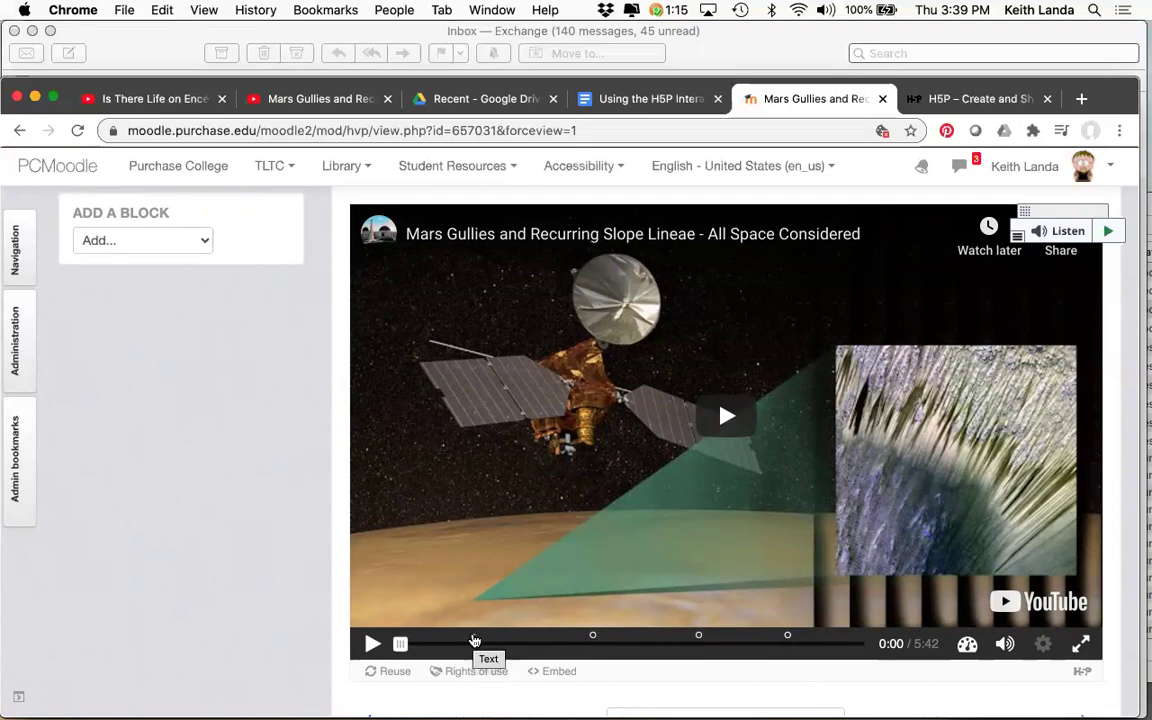
Play the interactive video from 0:47 past the text marker to check the poster, dismissing the video suggestions
left_click(372, 644)
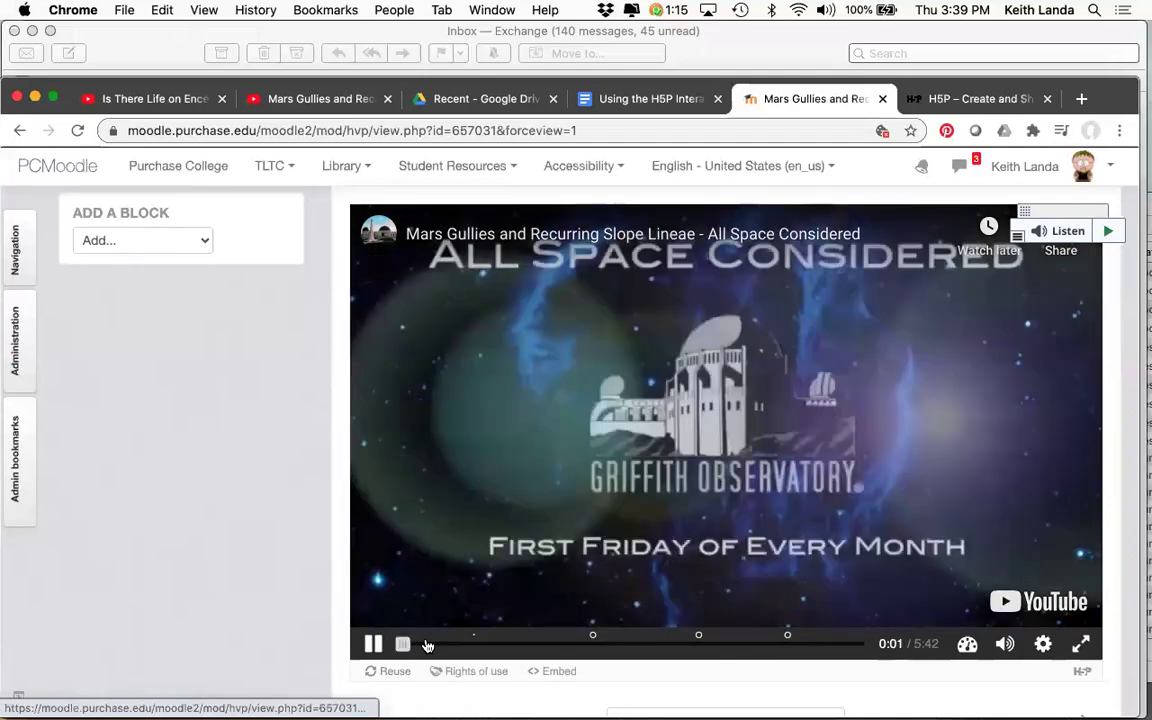
left_click(453, 645)
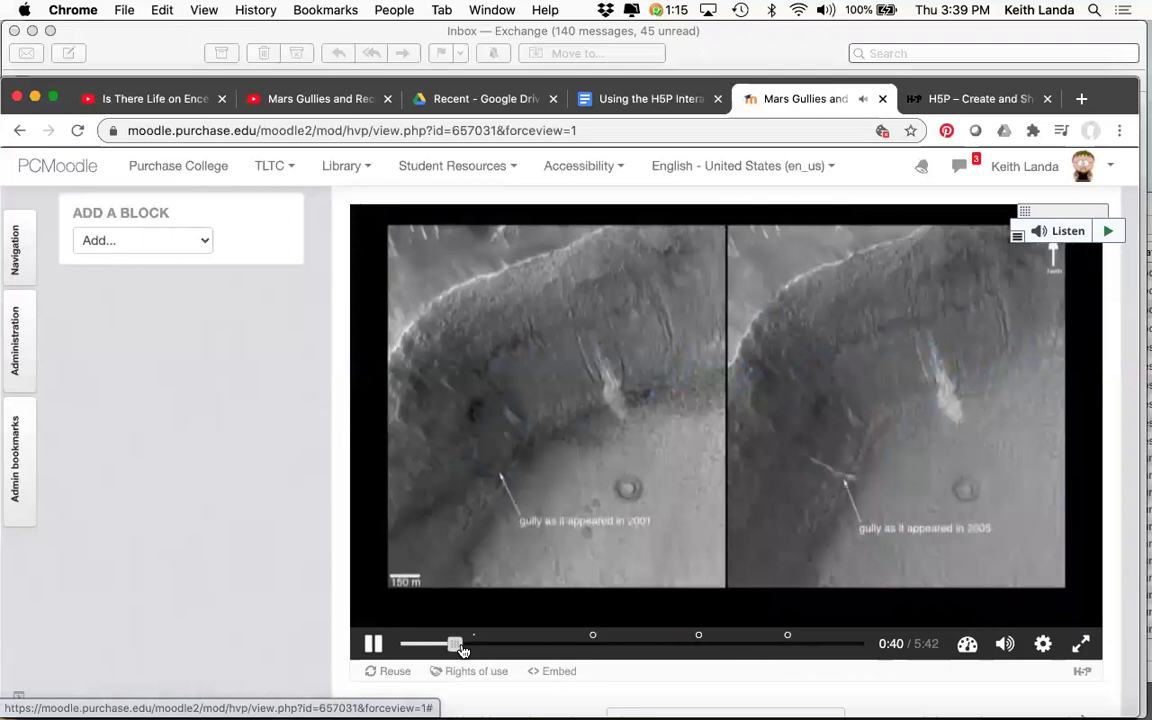
left_click(462, 645)
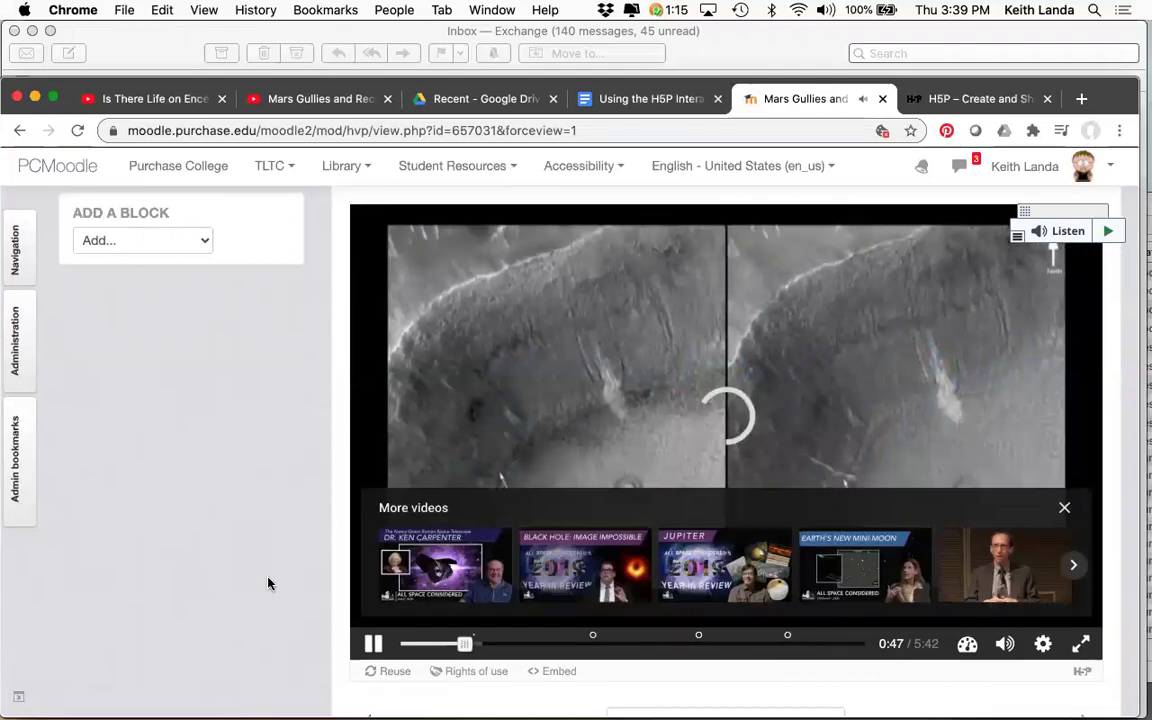
left_click(1064, 508)
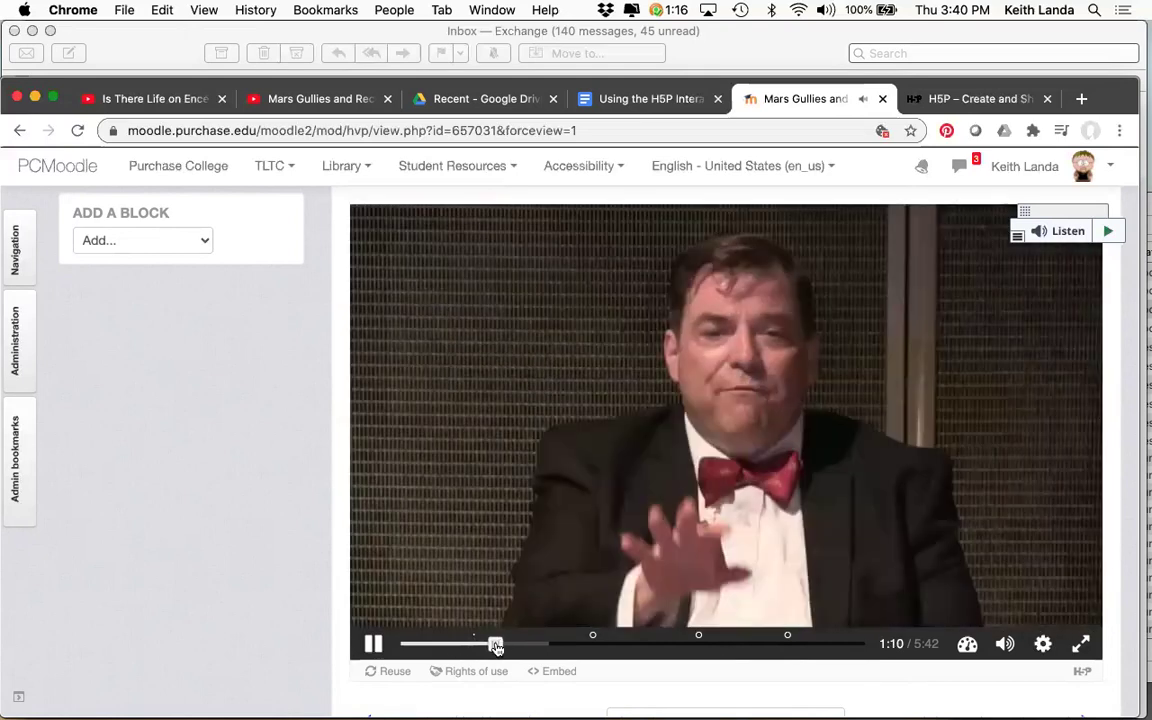
Skip ahead to the 3:39 question "this is cool", answer True, check it and continue the video
left_click_drag(496, 647, 684, 657)
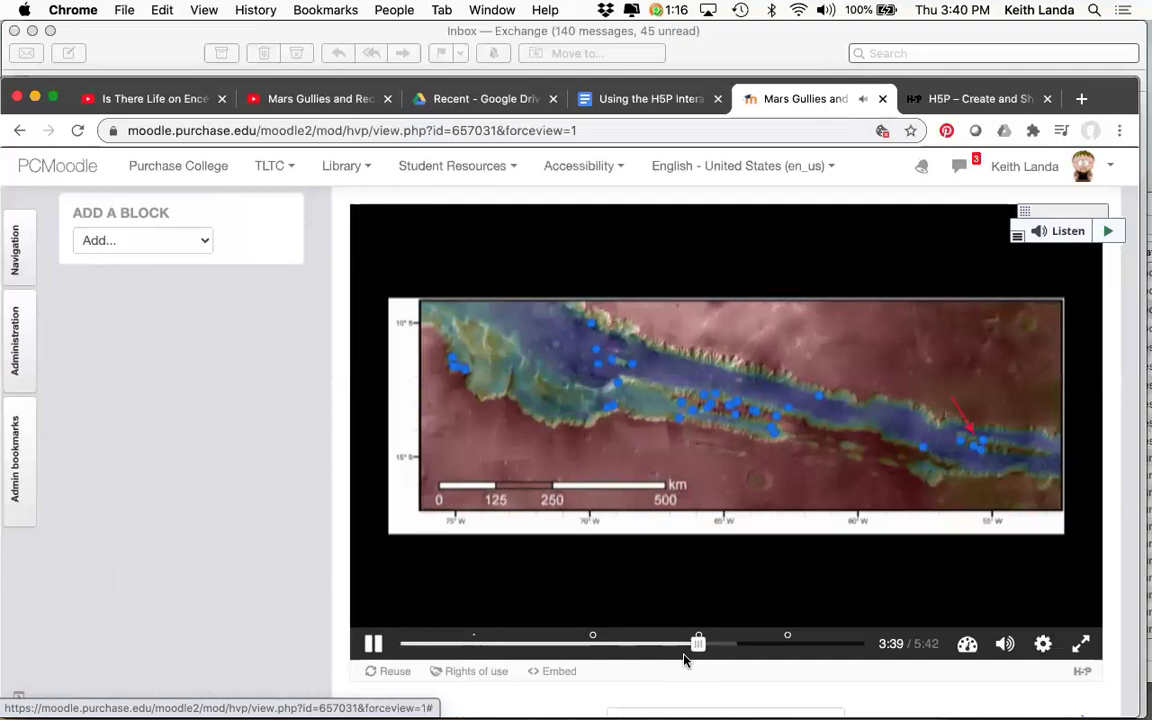
left_click(478, 390)
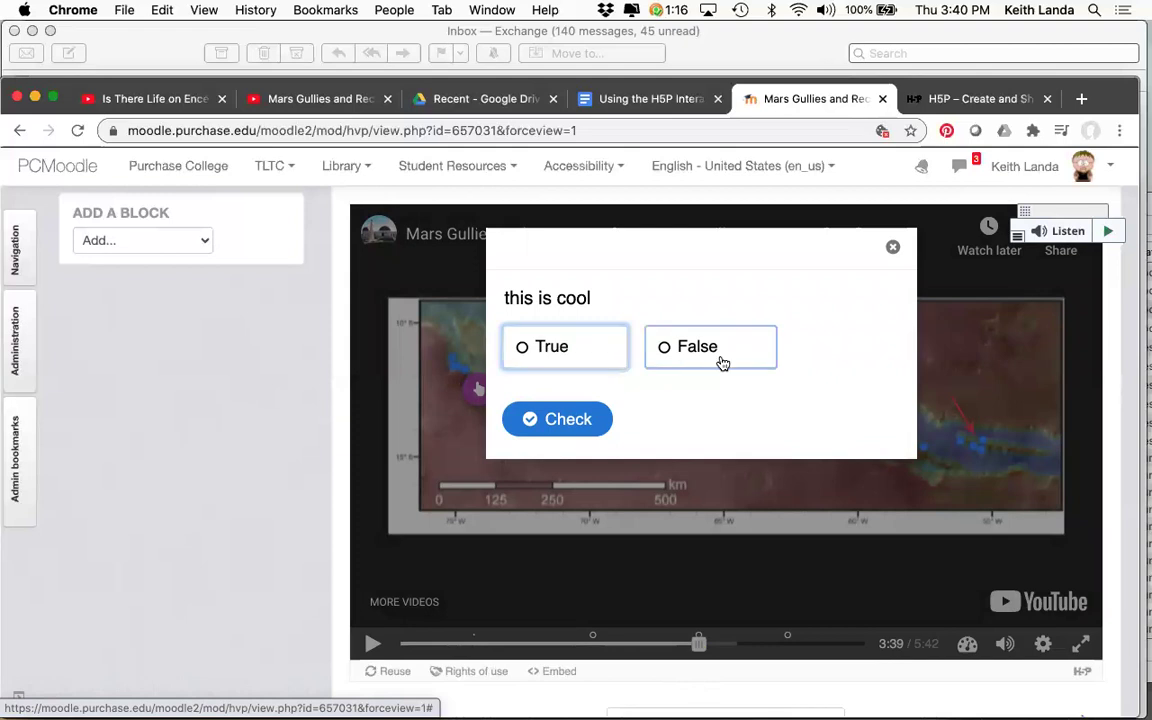
left_click(575, 359)
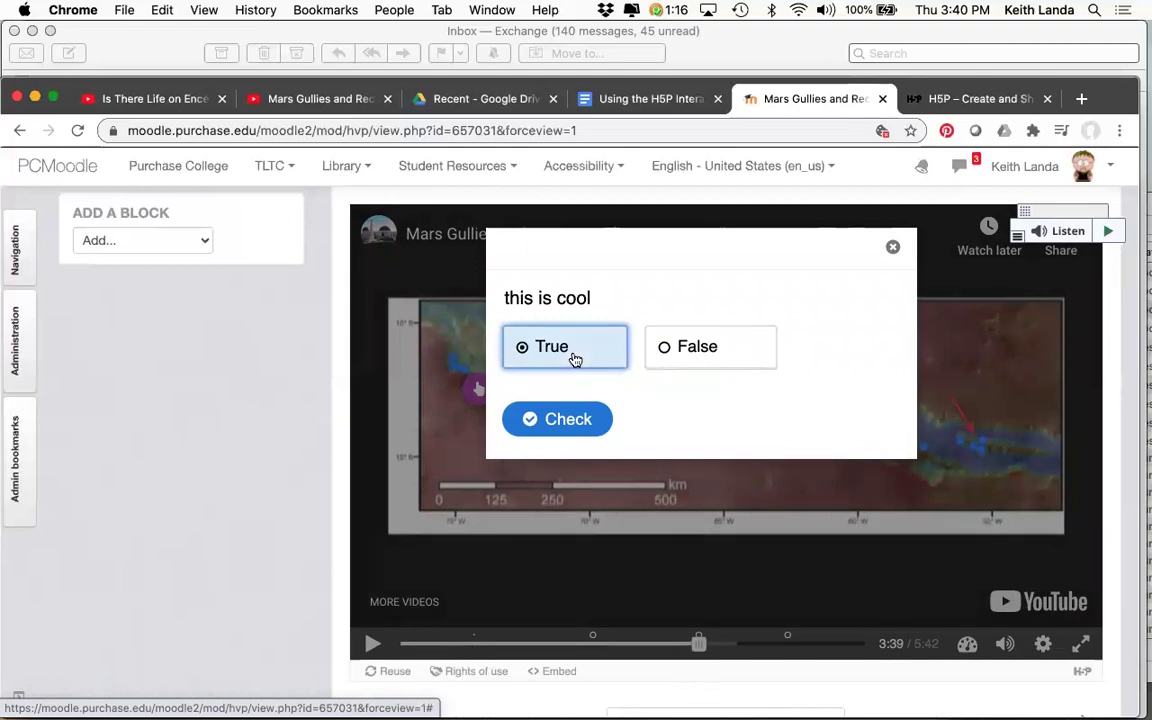
left_click(580, 415)
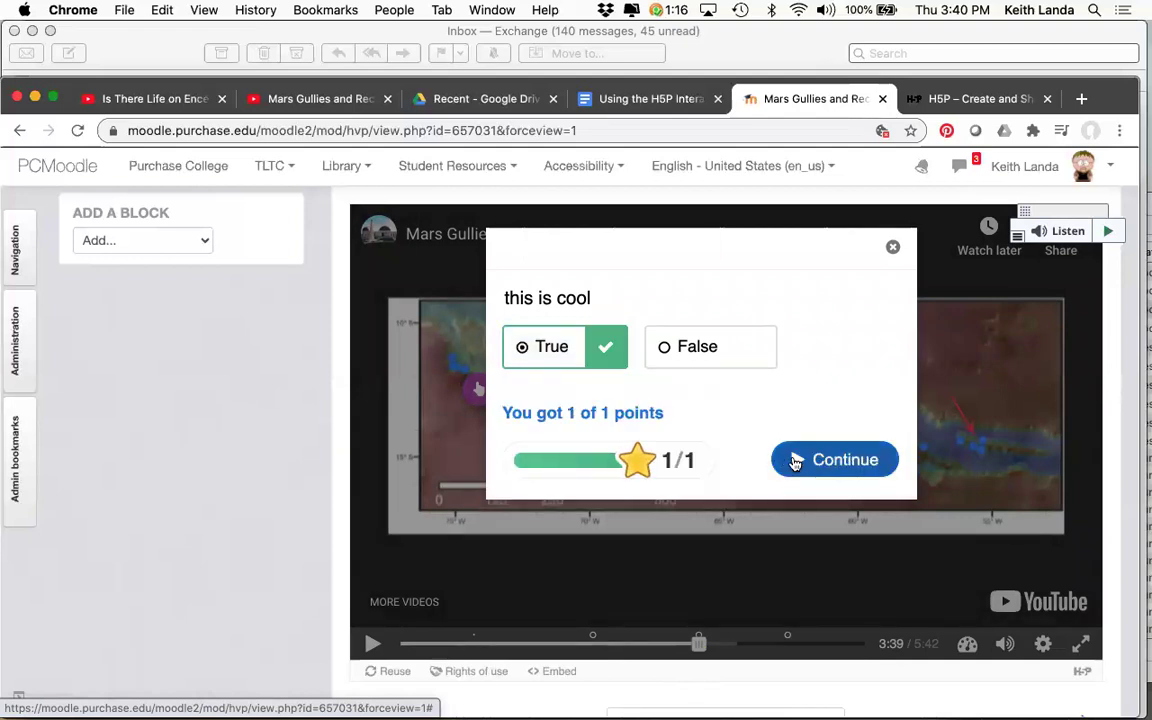
left_click(806, 461)
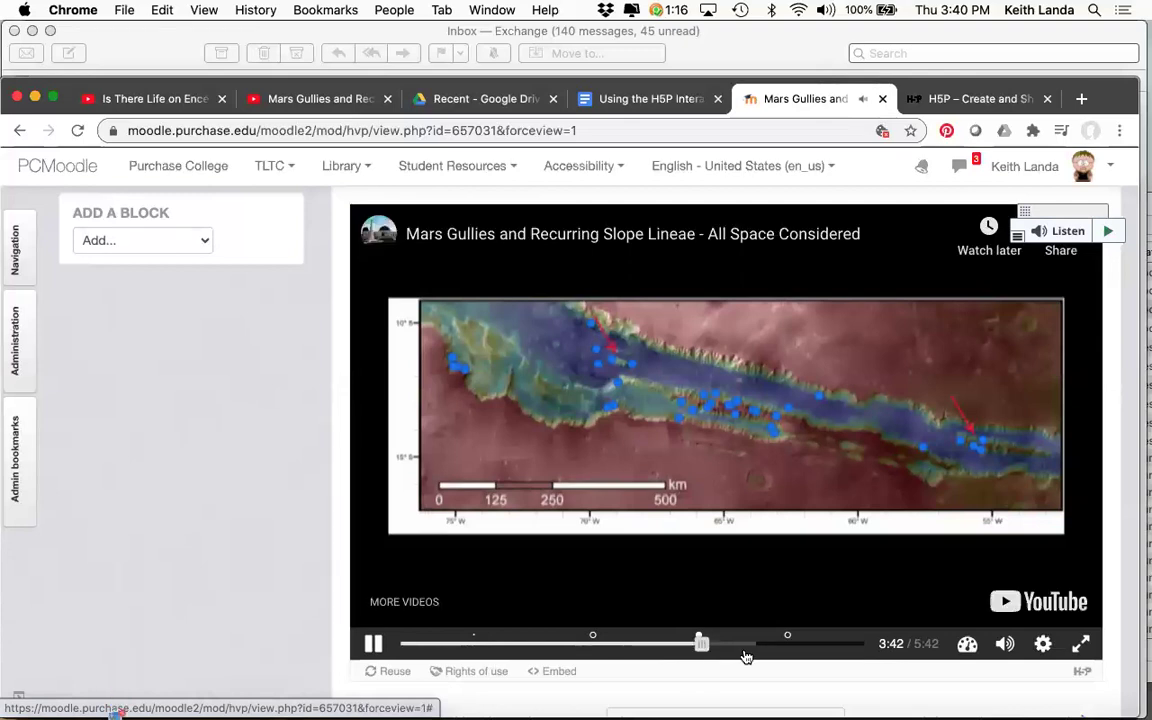
Skip to the 4:45 multiple choice question, check only "another correct answer that you should click" as the answer, and continue the video
left_click_drag(746, 656, 786, 658)
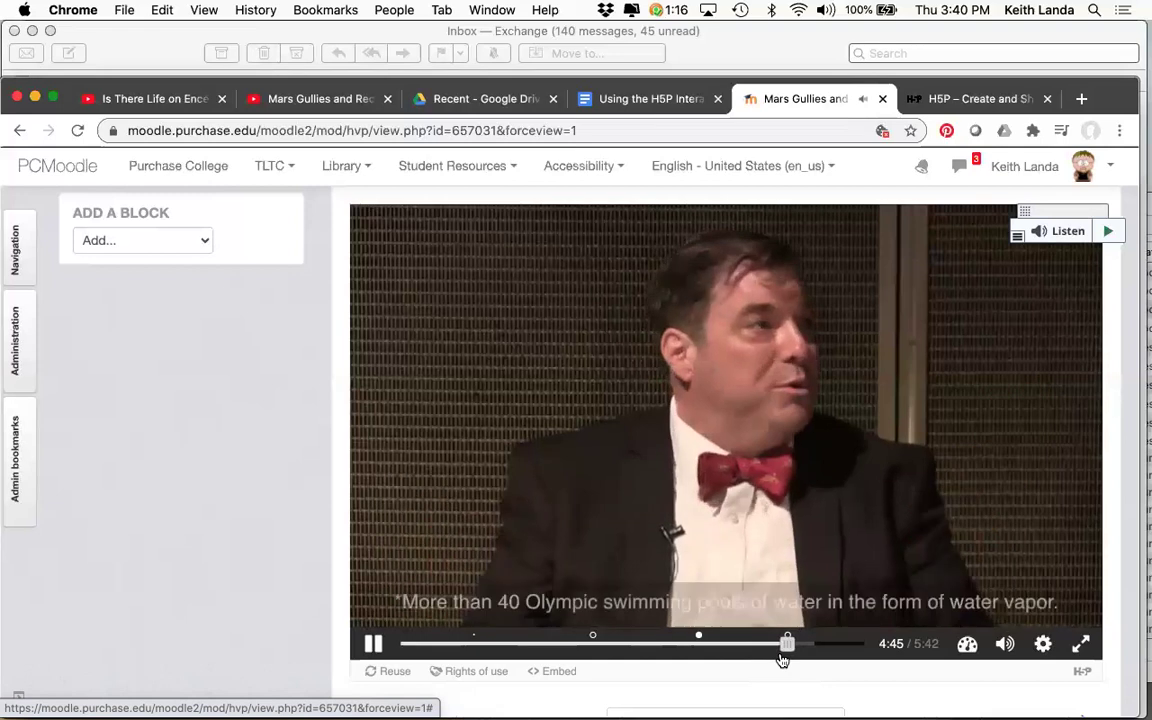
left_click(467, 336)
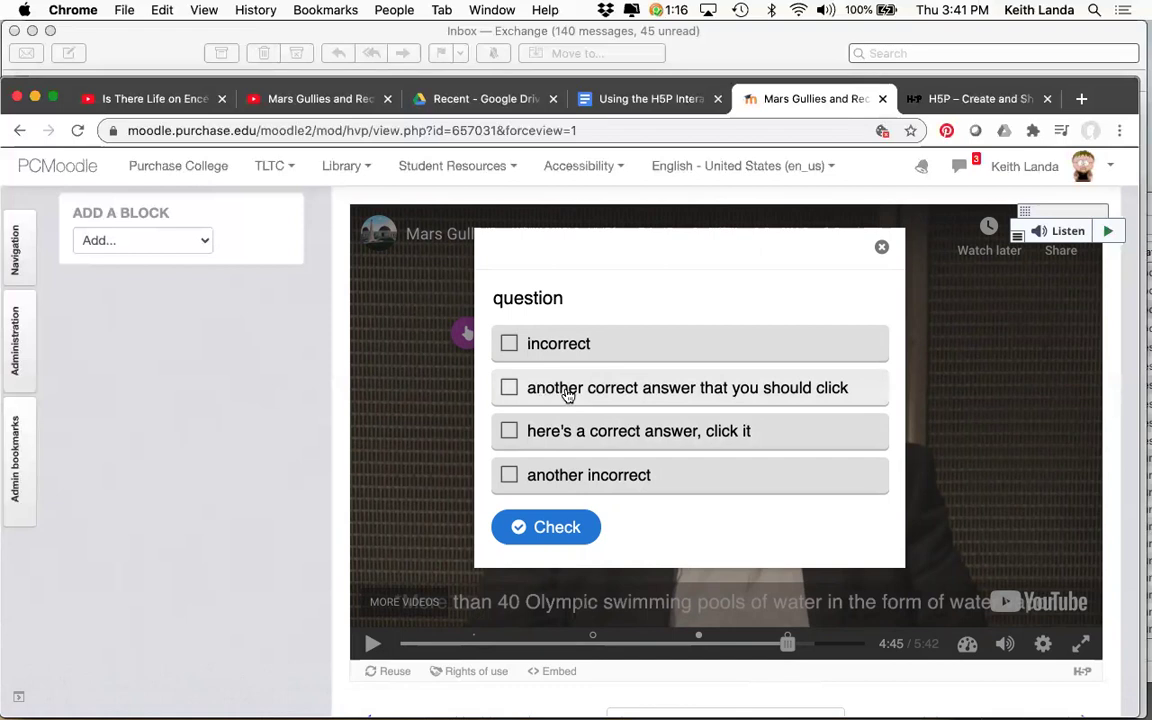
left_click(509, 389)
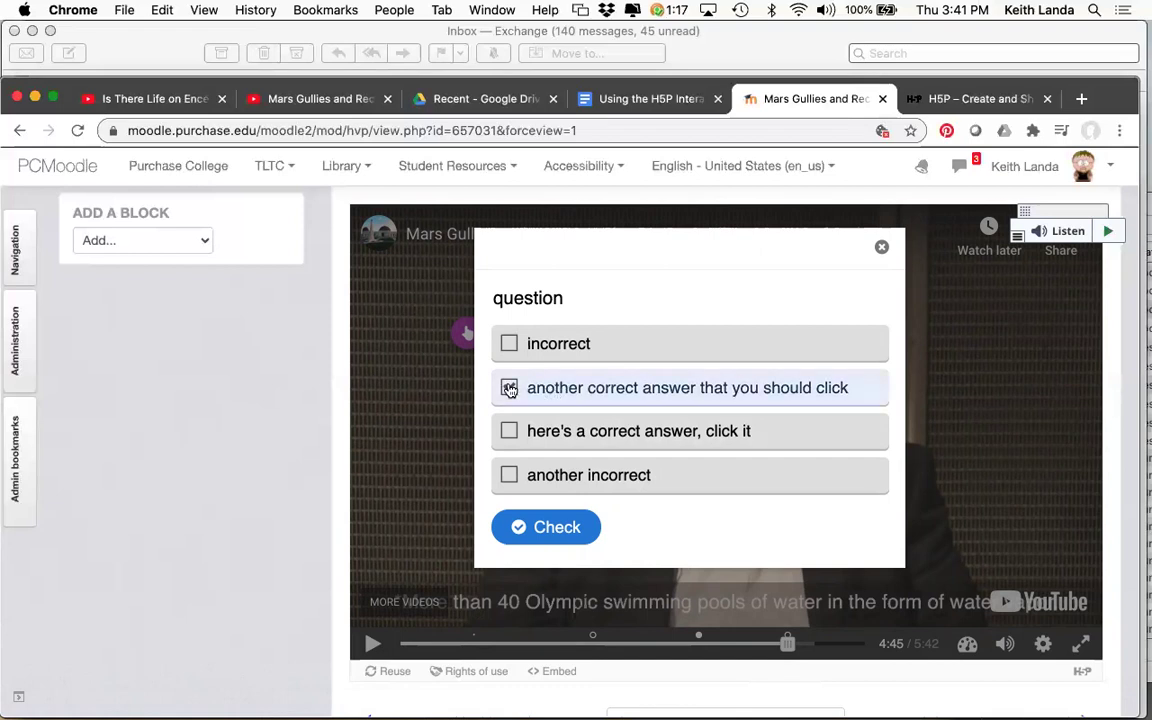
left_click(568, 537)
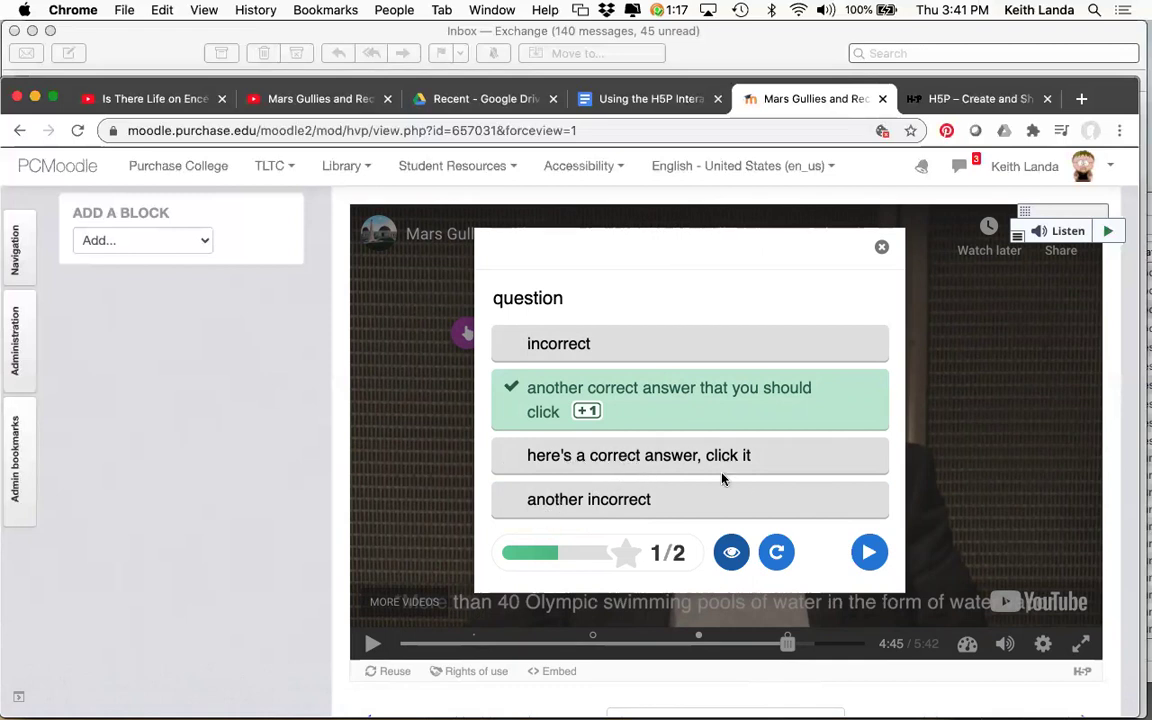
left_click(870, 552)
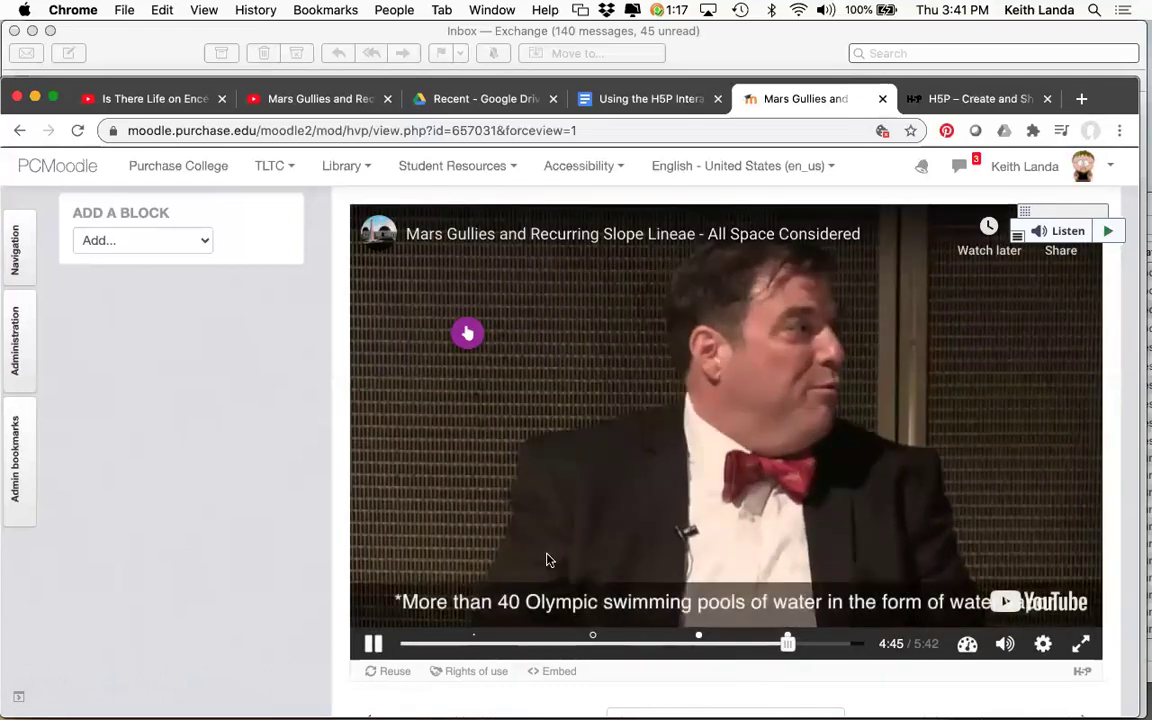
Reopen the interactive video activity's settings for editing and go to its H5P editor
scroll(388, 572, "up", 1)
scroll(388, 572, "down", 3)
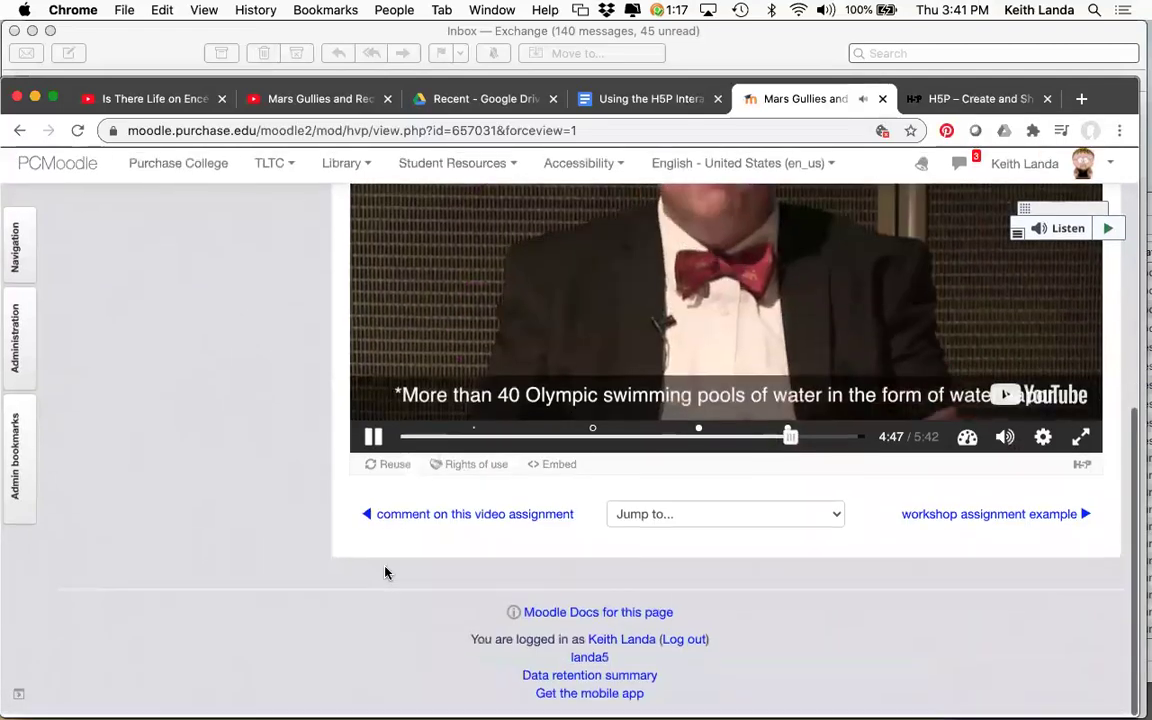
scroll(388, 572, "up", 4)
scroll(388, 572, "up", 3)
scroll(355, 350, "down", 6)
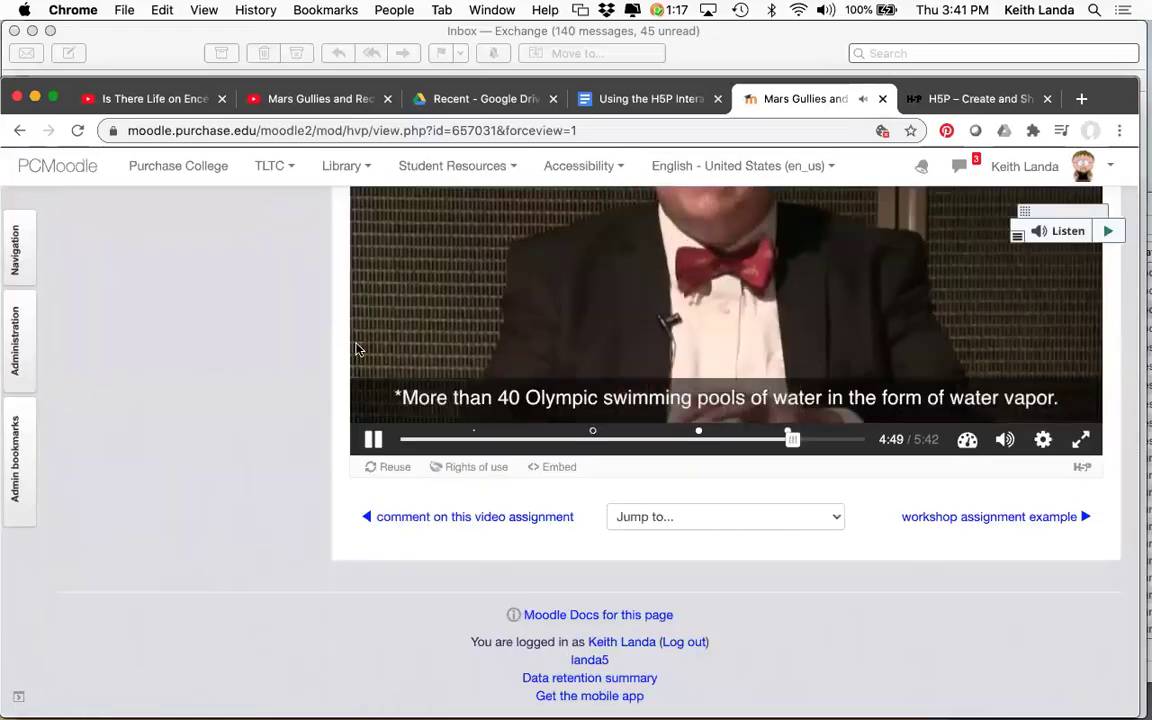
scroll(340, 388, "up", 6)
left_click(15, 342)
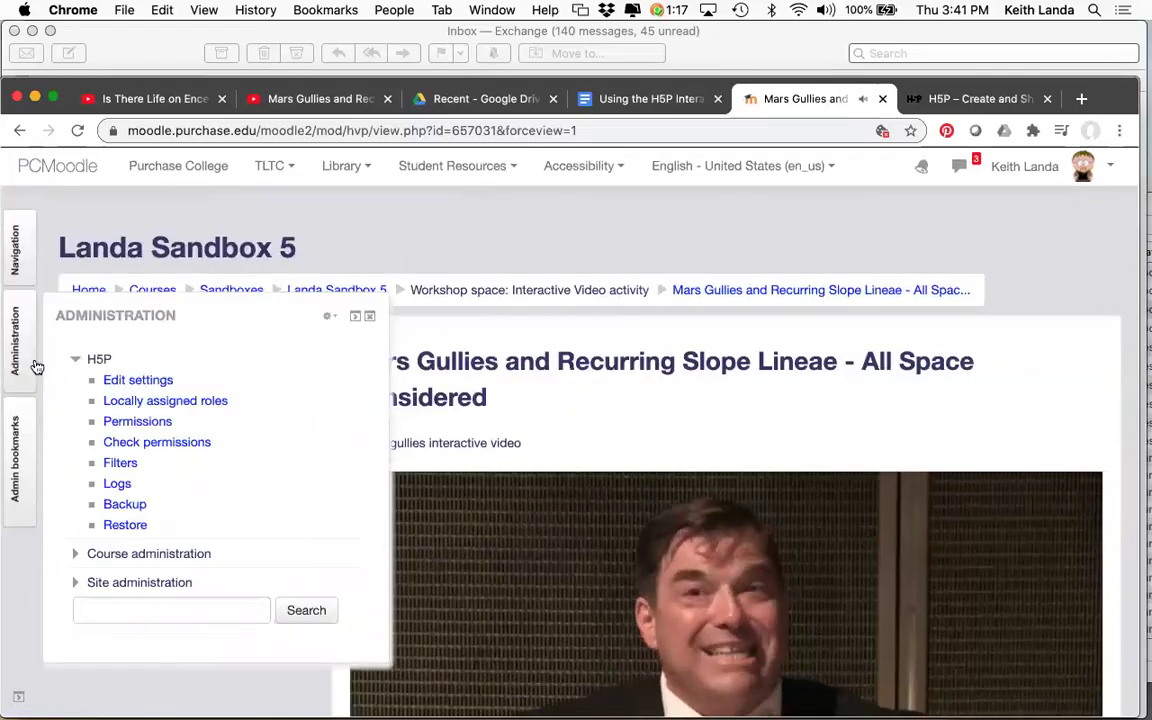
left_click(126, 381)
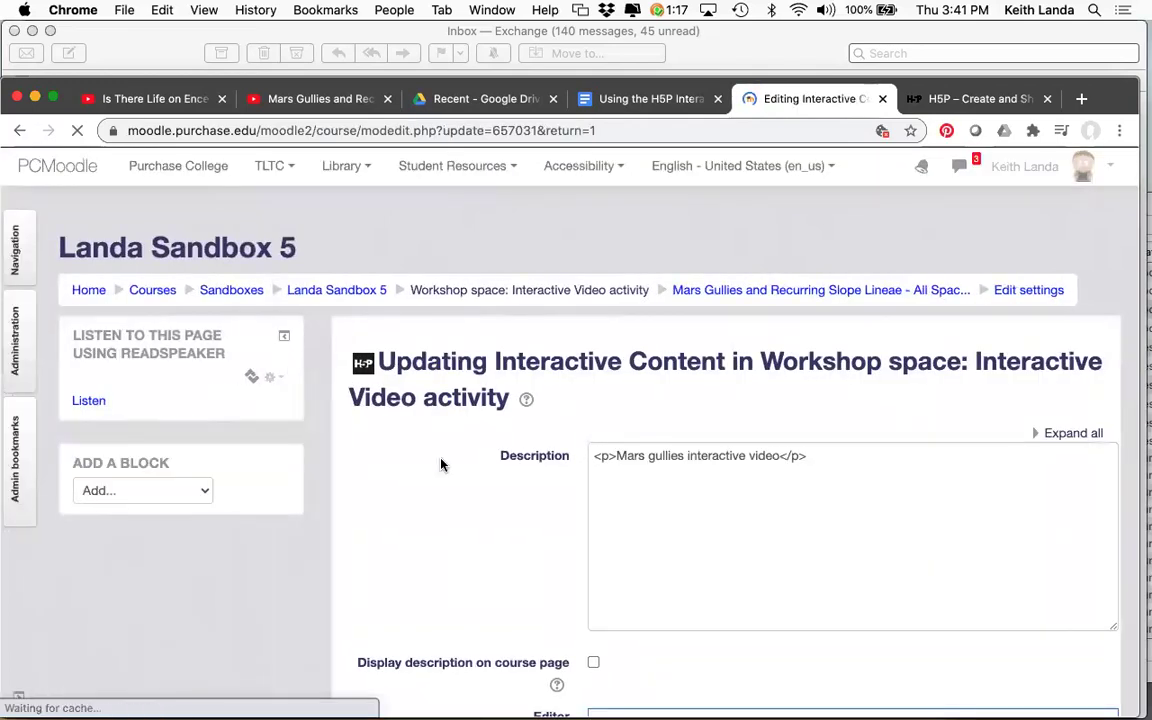
scroll(441, 463, "down", 2)
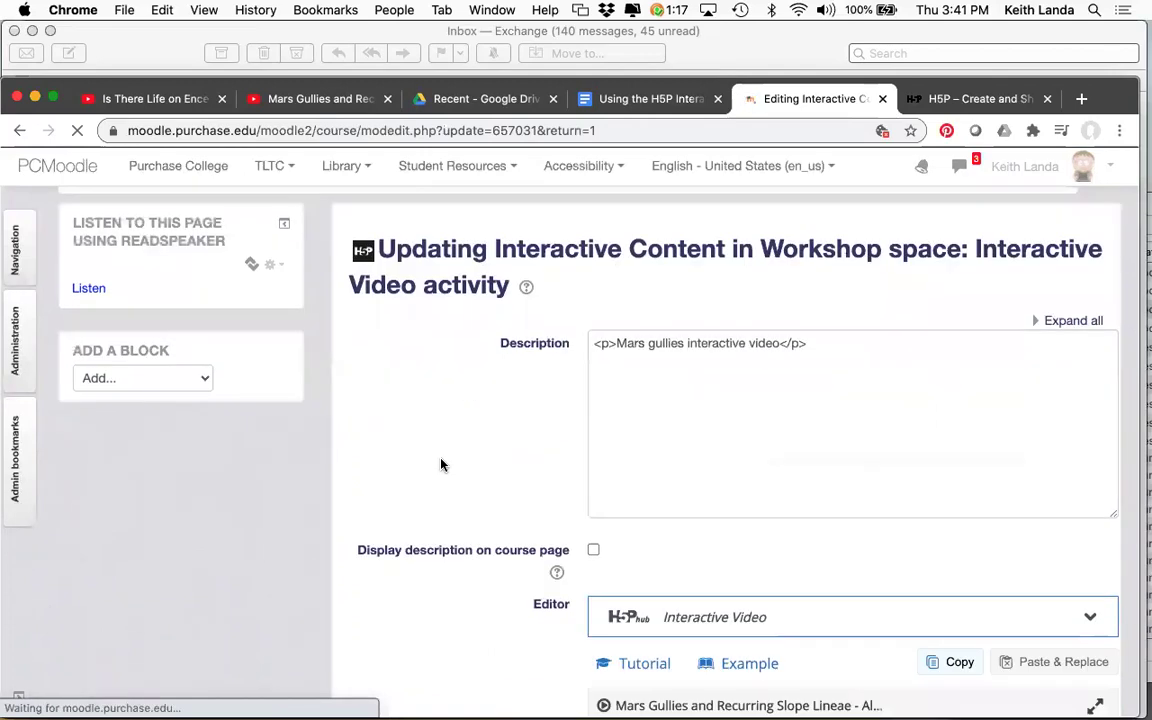
Open the interactive video's Summary task step and examine its statements, overall feedback and display time settings
scroll(441, 463, "down", 5)
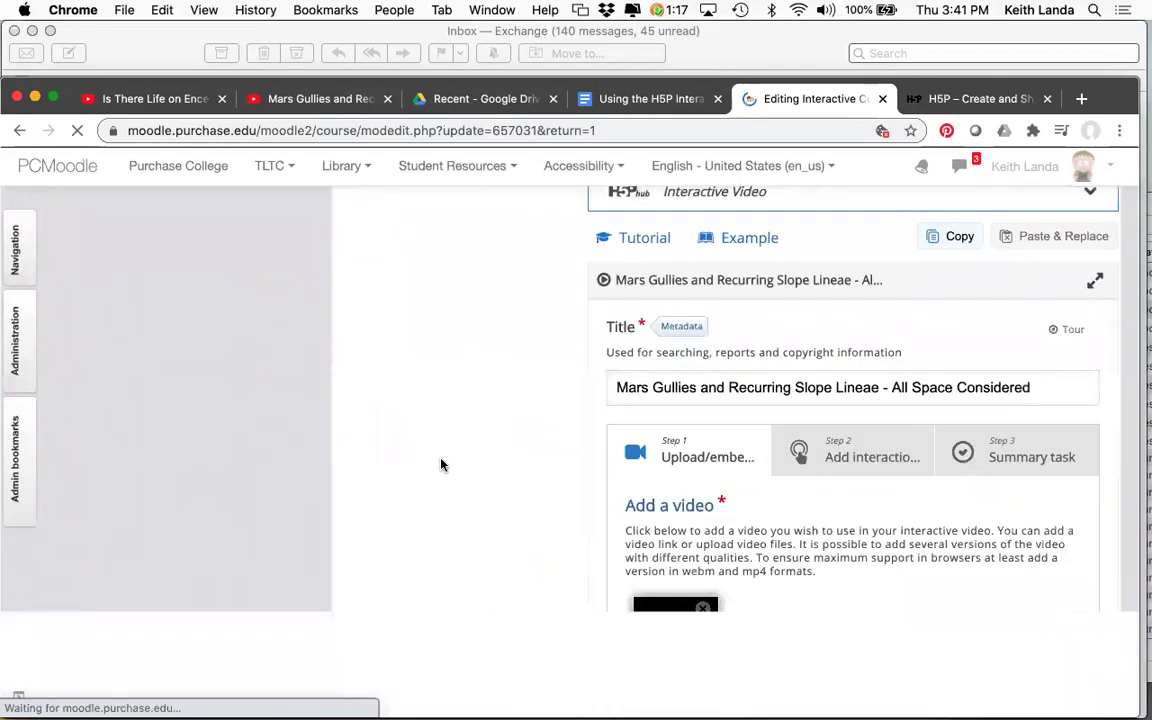
scroll(441, 463, "down", 1)
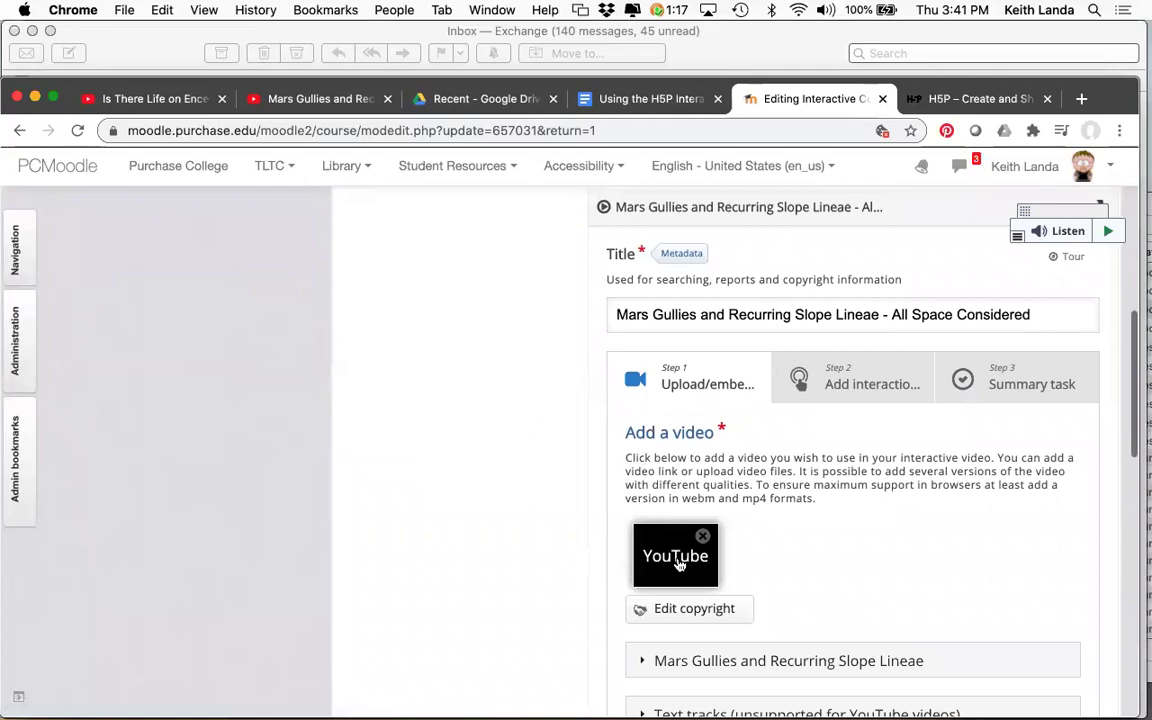
left_click(897, 386)
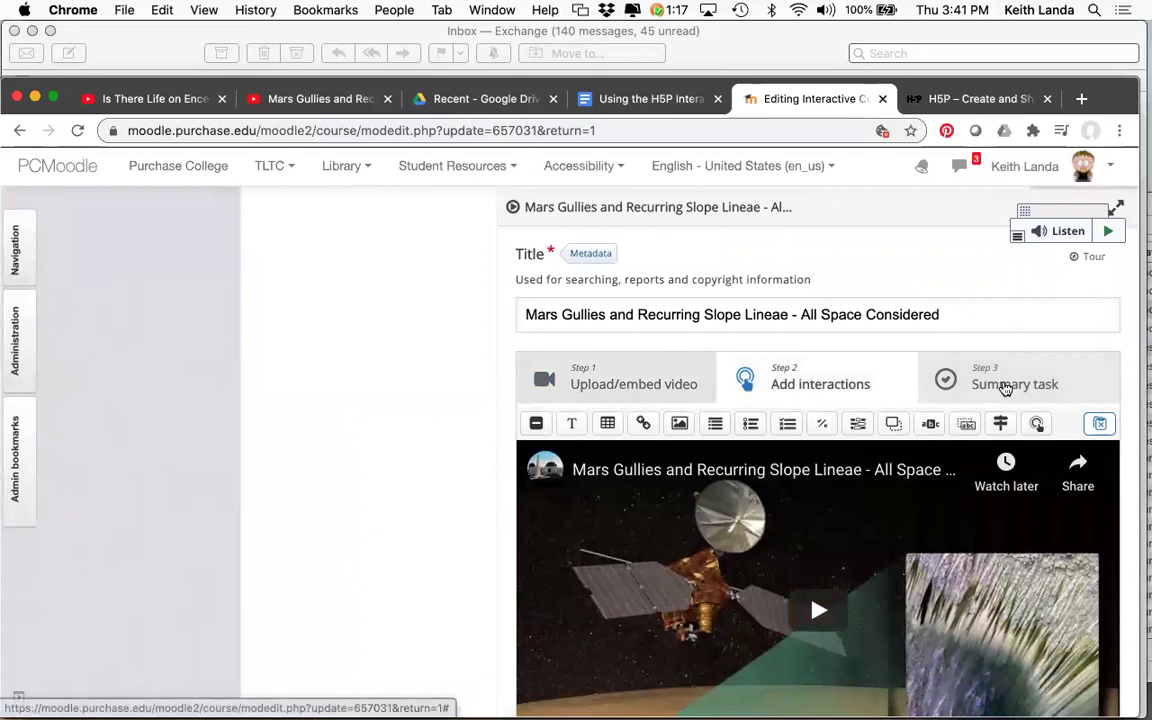
left_click(1005, 388)
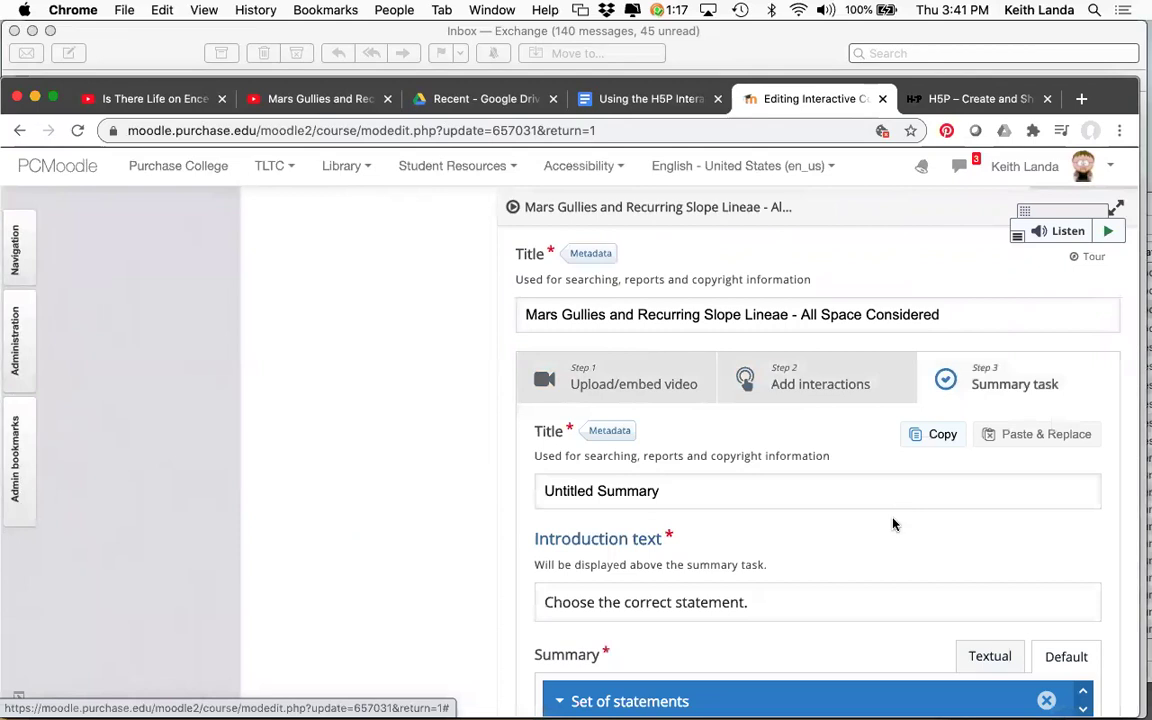
scroll(893, 524, "down", 3)
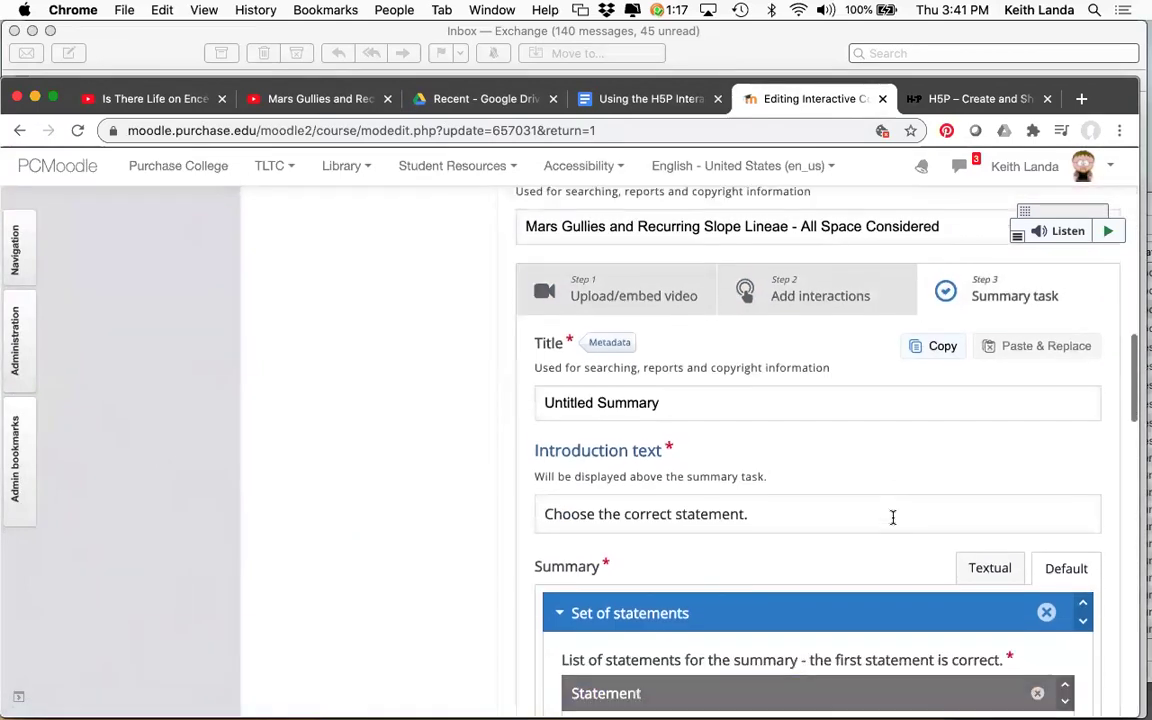
scroll(893, 524, "down", 3)
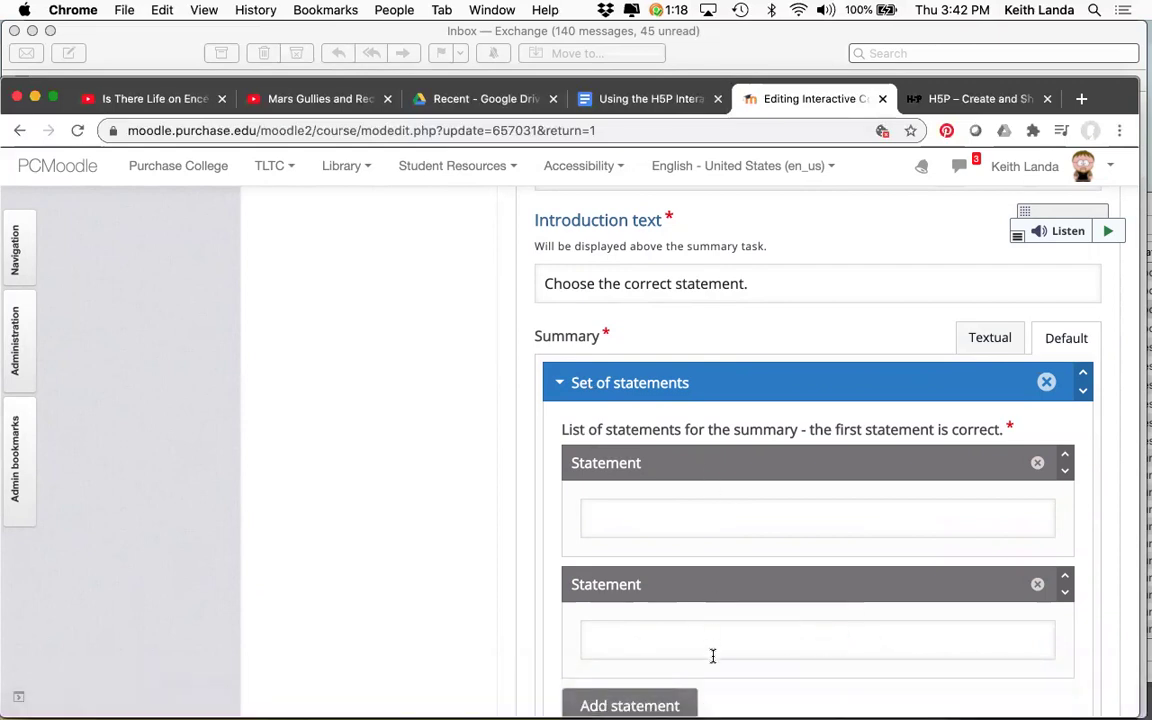
scroll(714, 654, "down", 5)
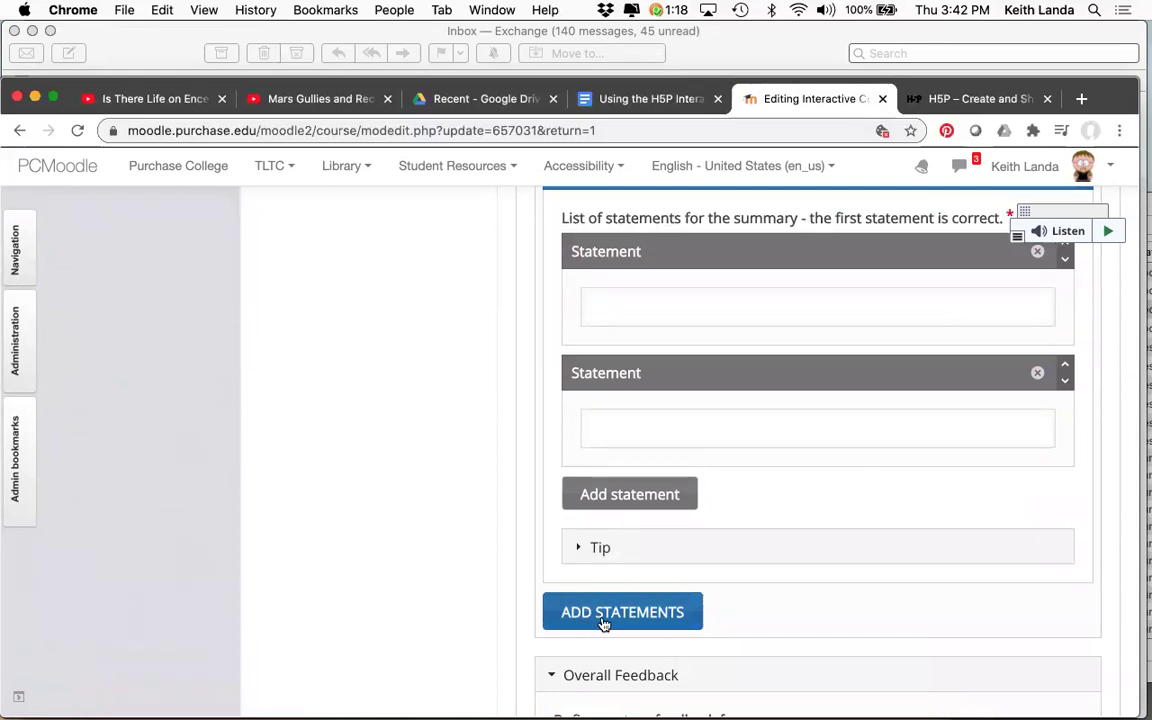
scroll(603, 623, "down", 7)
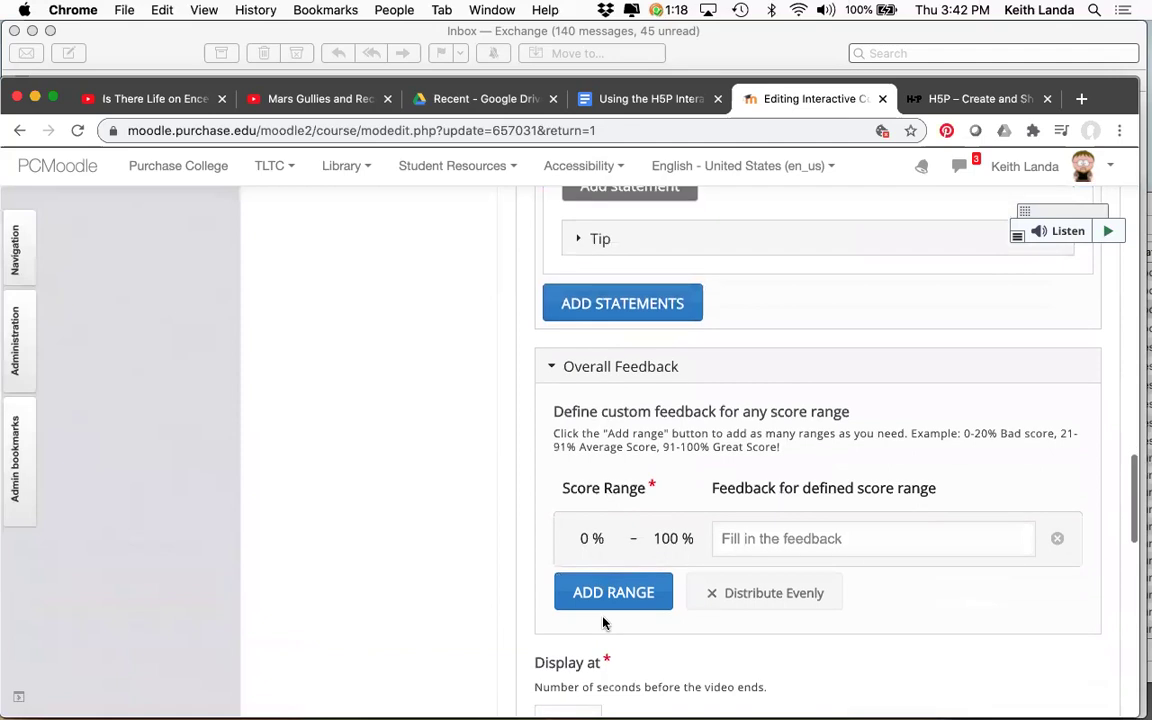
scroll(603, 623, "down", 8)
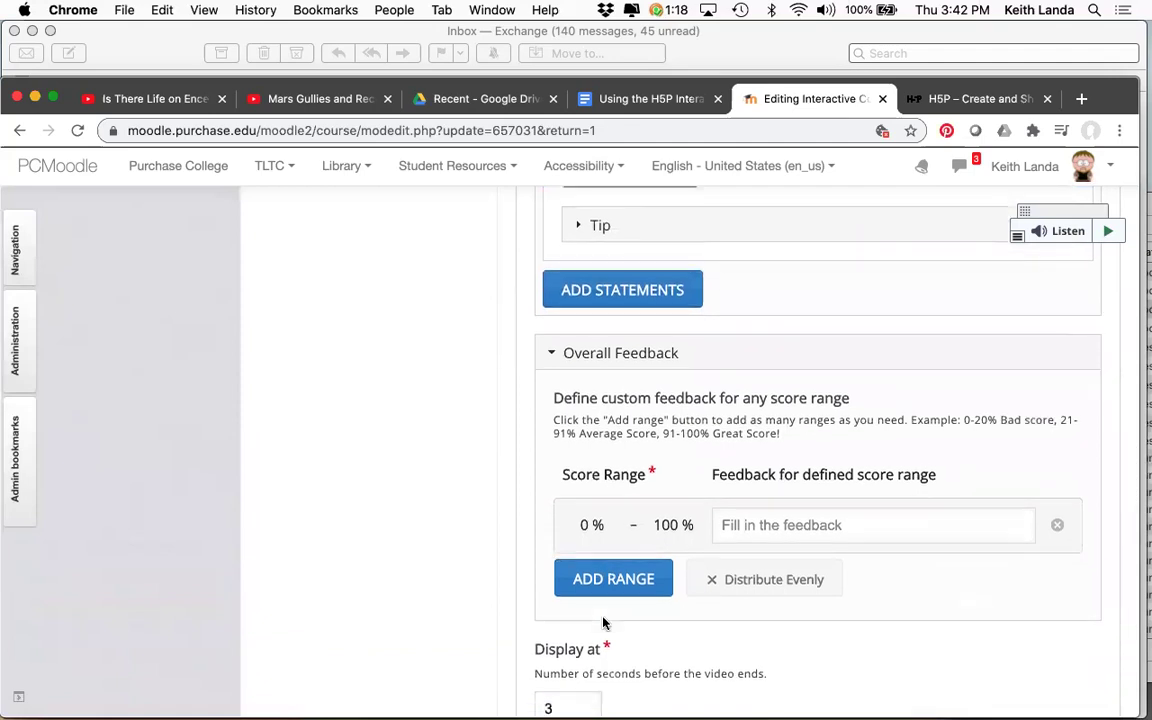
scroll(604, 624, "down", 2)
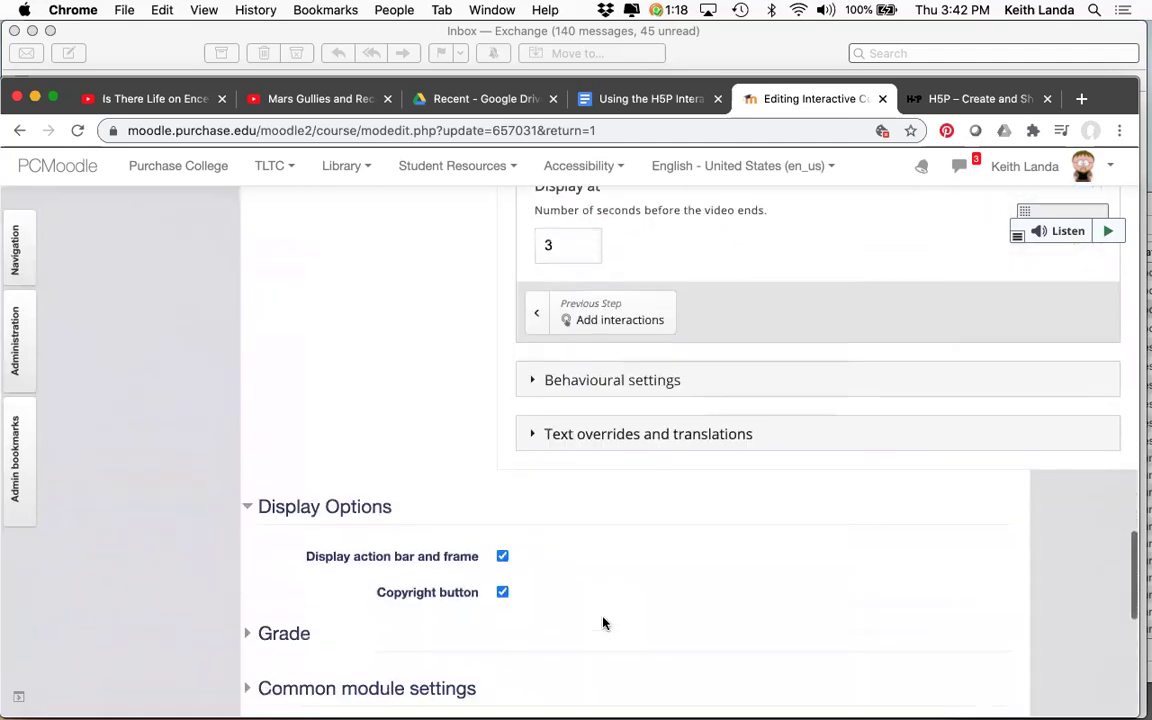
Leave the activity's settings without saving and return to the Mars Gullies activity page
scroll(604, 624, "up", 18)
scroll(322, 498, "up", 15)
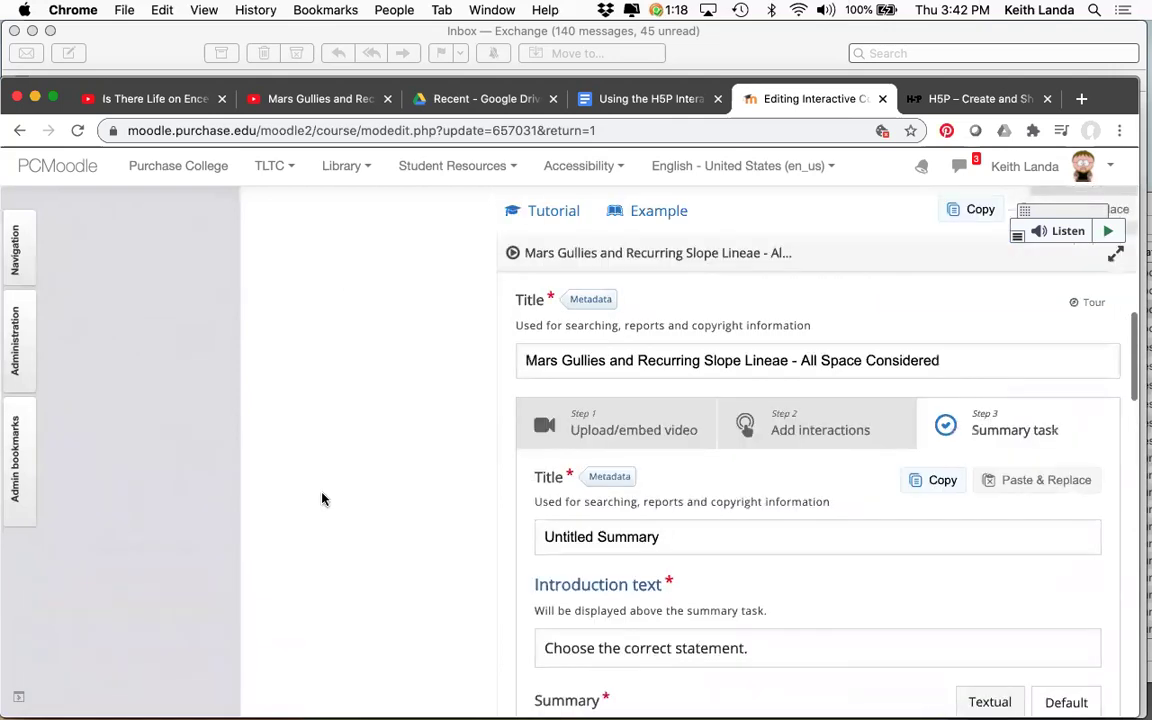
scroll(322, 498, "up", 5)
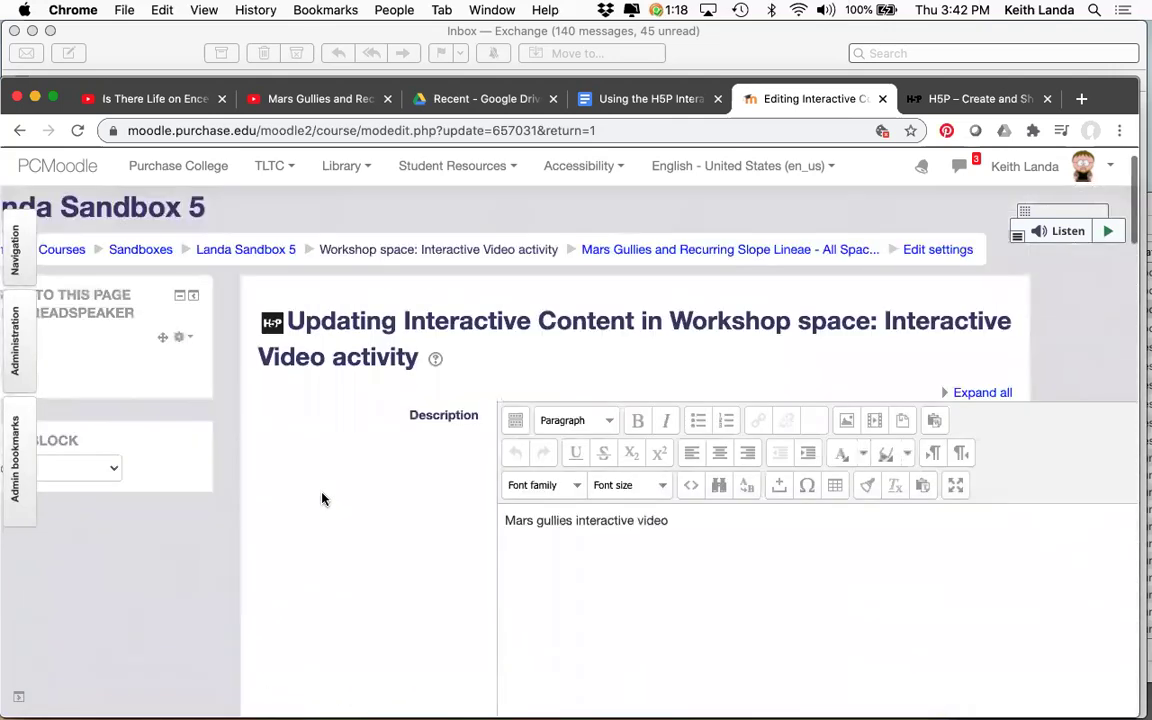
left_click(619, 291)
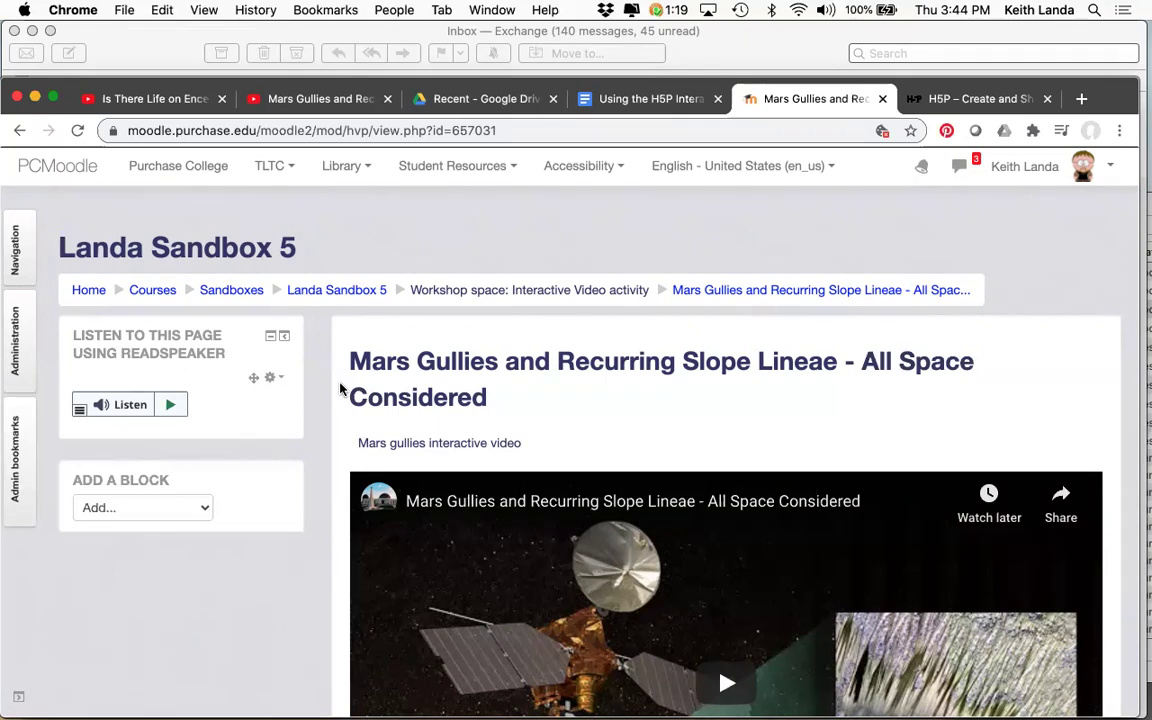
Switch to the Google Docs workshop outline and review the sections on setting up an Interactive Video activity and other video sources
left_click(603, 104)
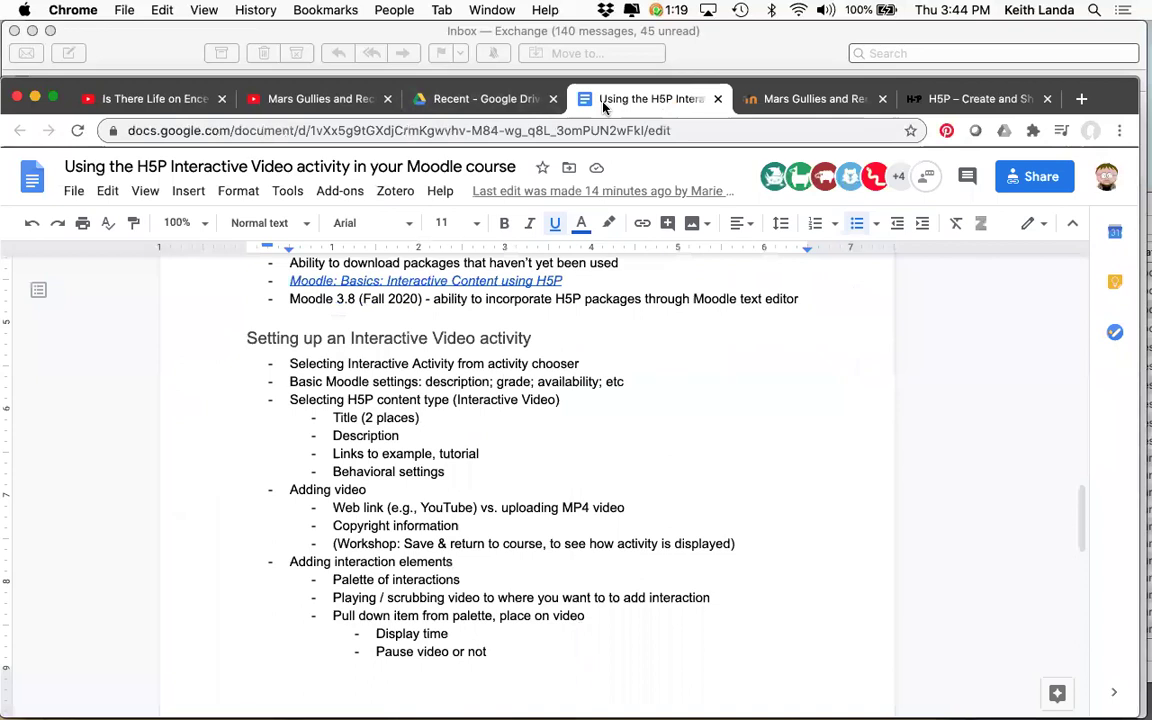
scroll(405, 500, "down", 10)
scroll(405, 500, "down", 2)
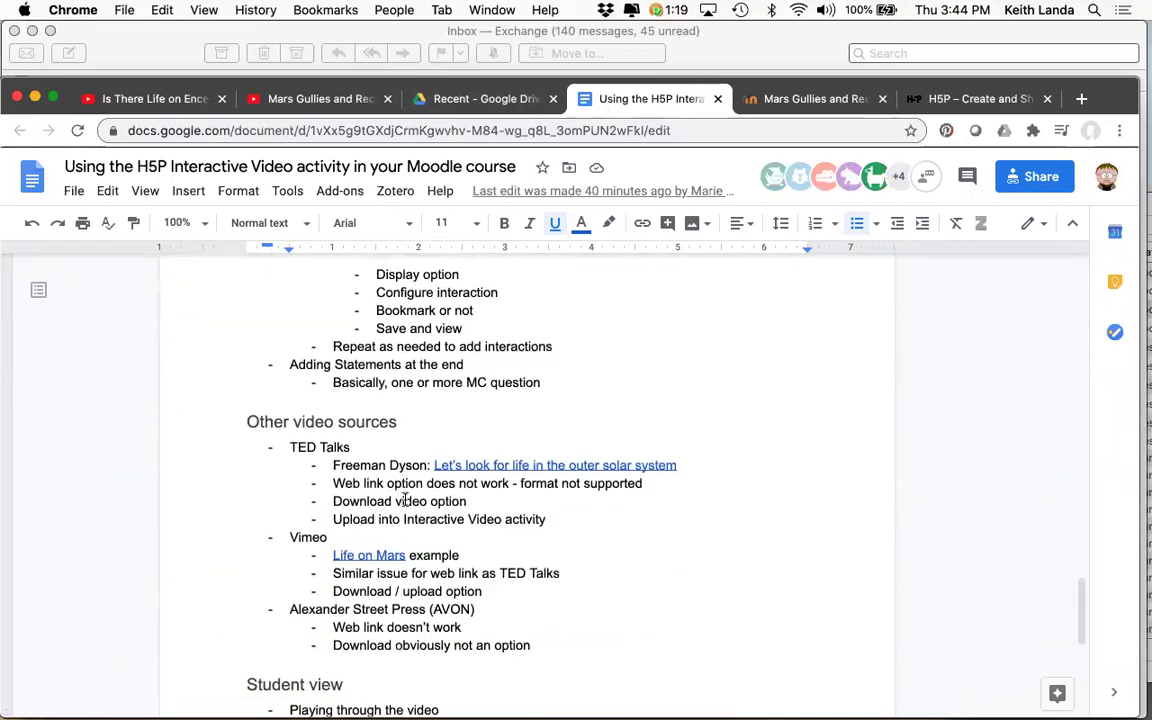
scroll(405, 500, "down", 1)
scroll(405, 500, "up", 5)
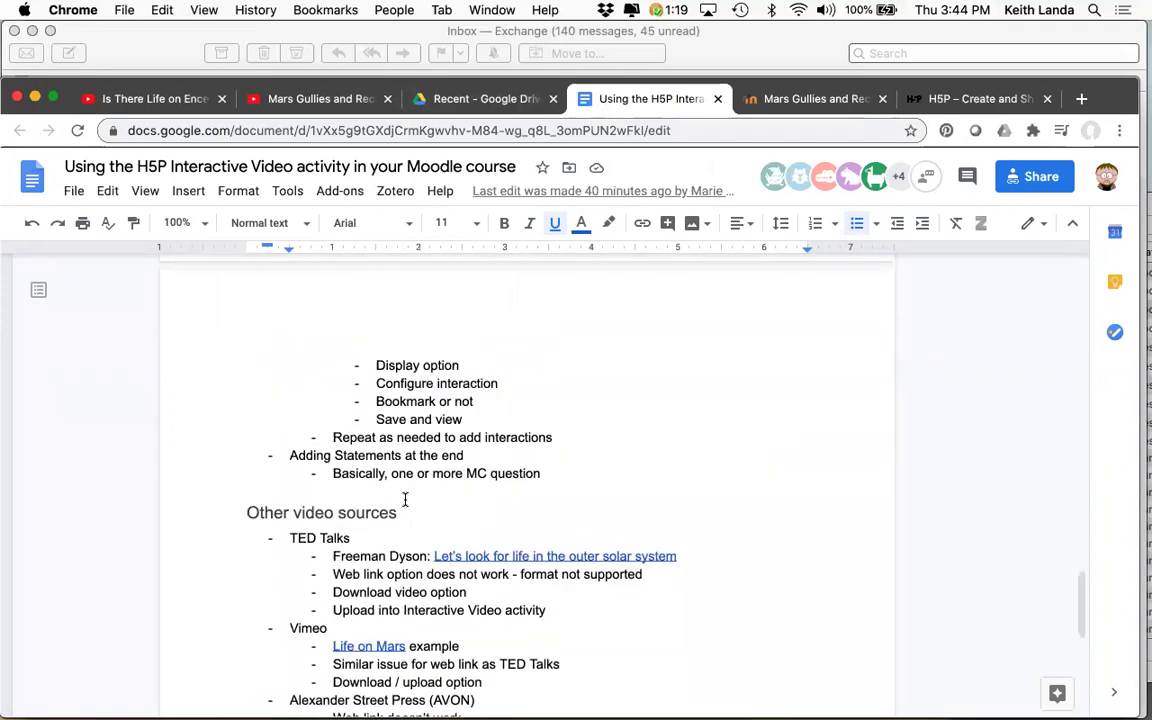
scroll(405, 500, "up", 5)
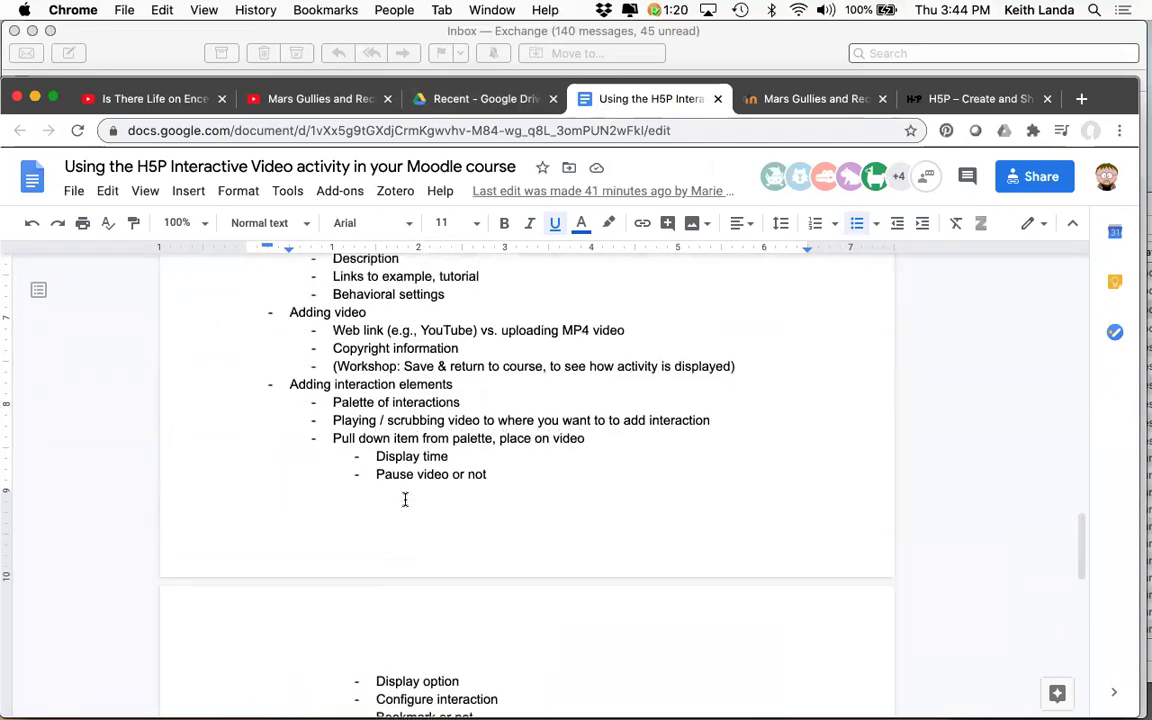
scroll(405, 500, "up", 5)
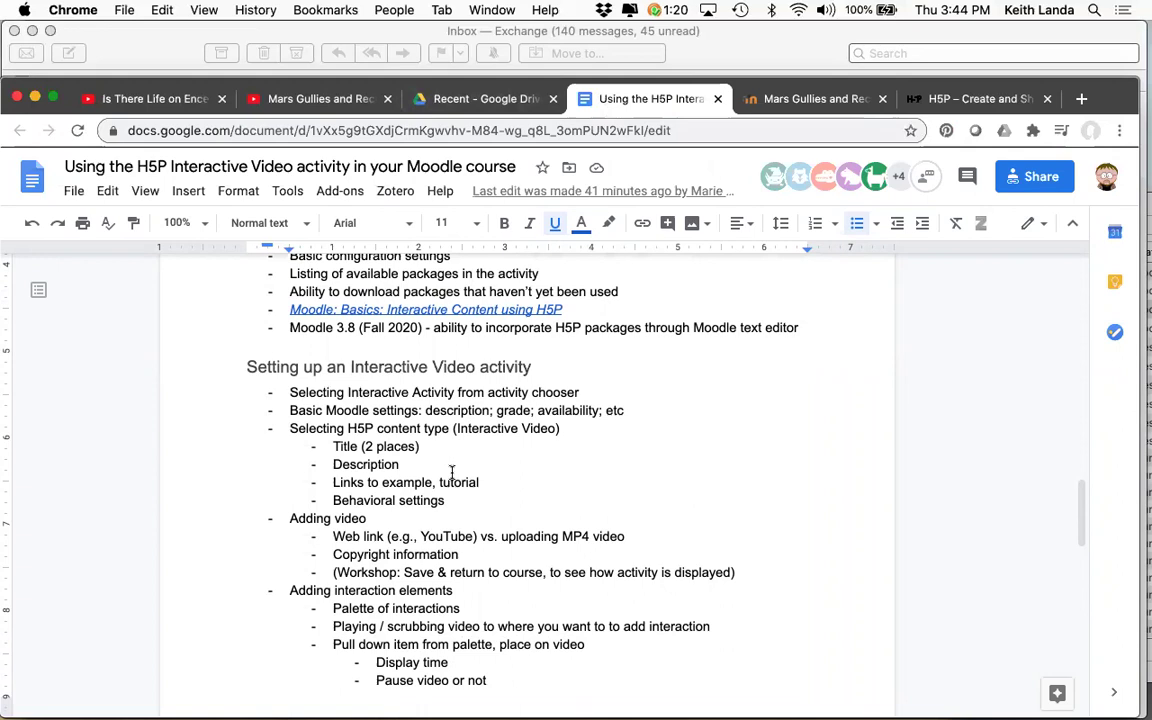
scroll(451, 472, "down", 2)
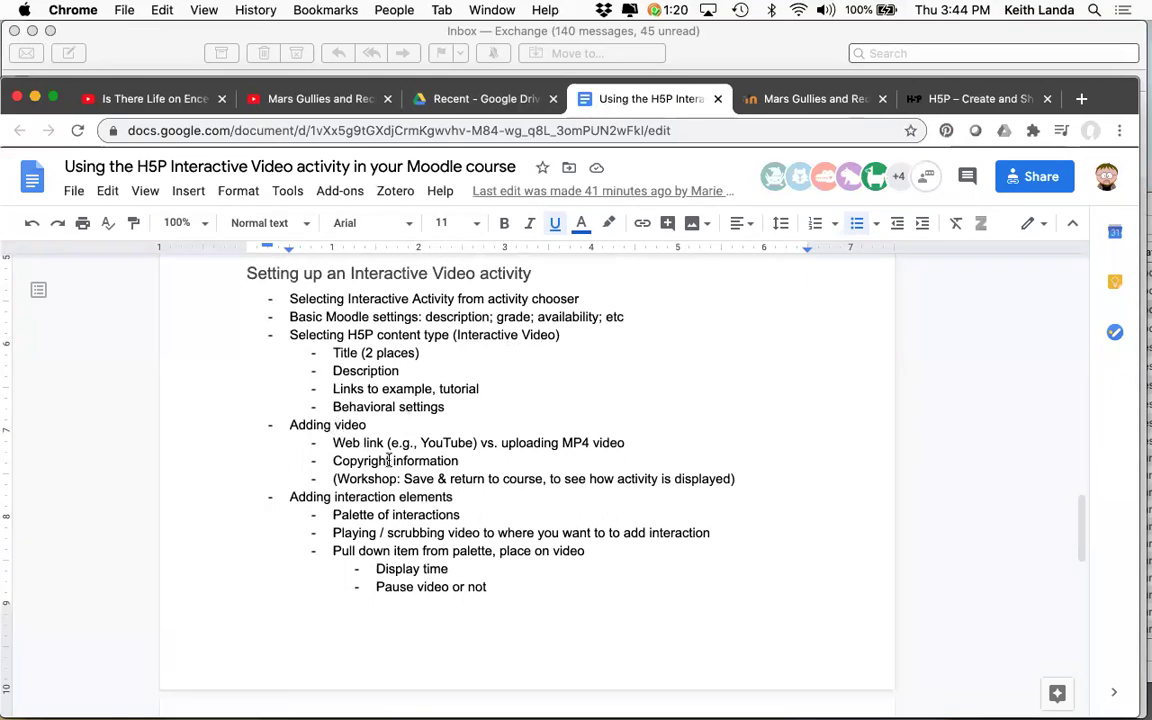
scroll(389, 460, "down", 2)
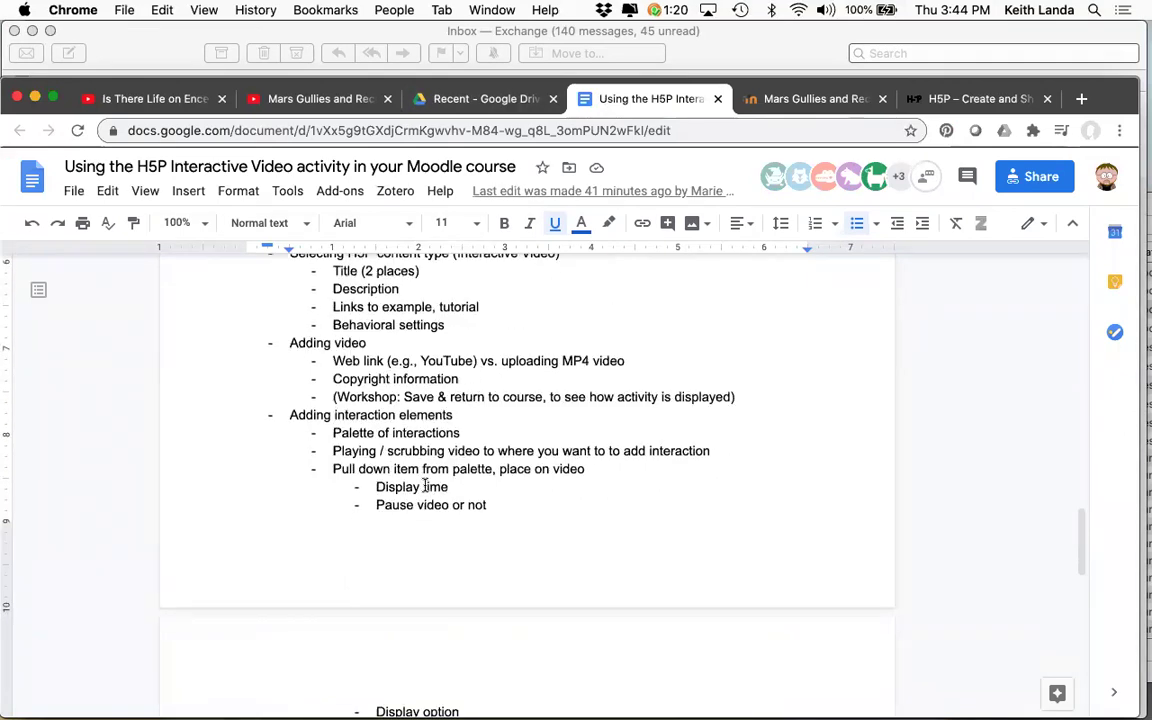
scroll(424, 486, "down", 7)
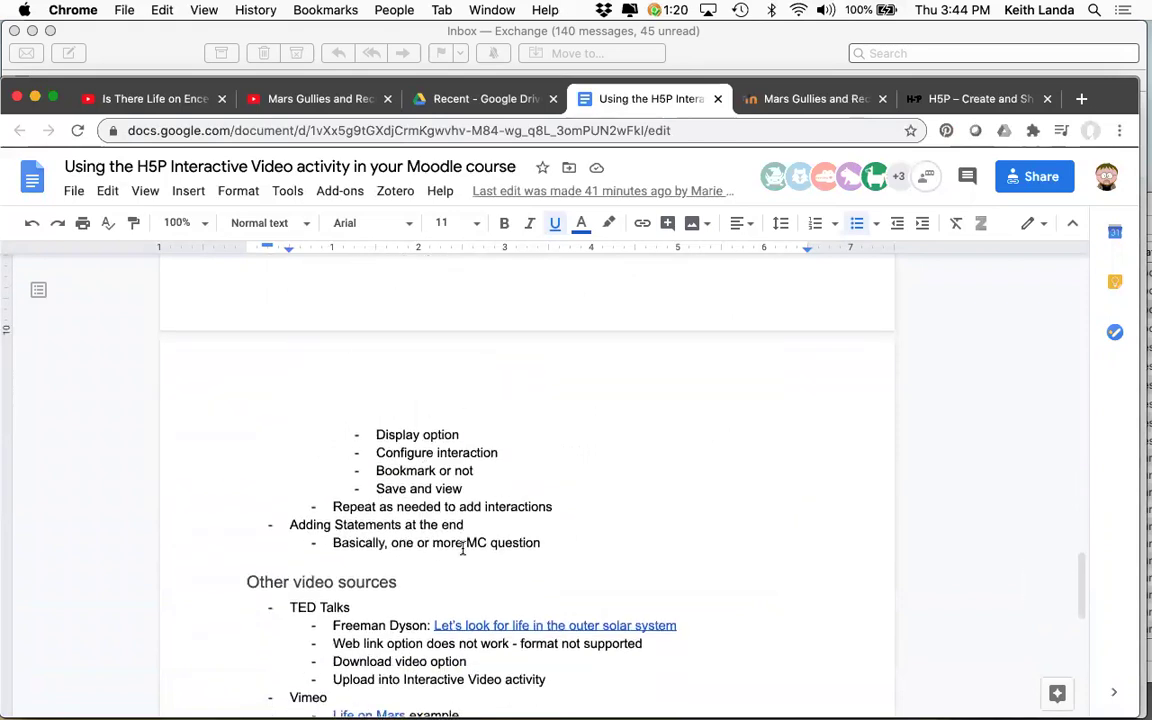
scroll(463, 546, "down", 2)
scroll(463, 547, "down", 2)
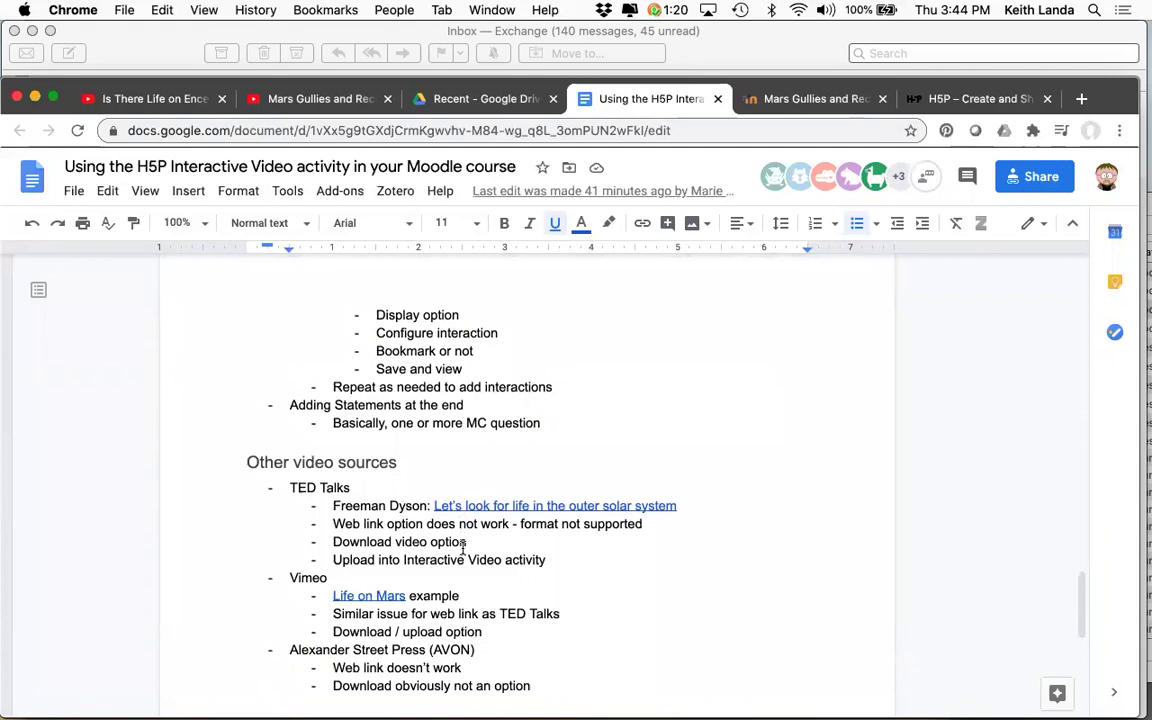
scroll(463, 546, "down", 2)
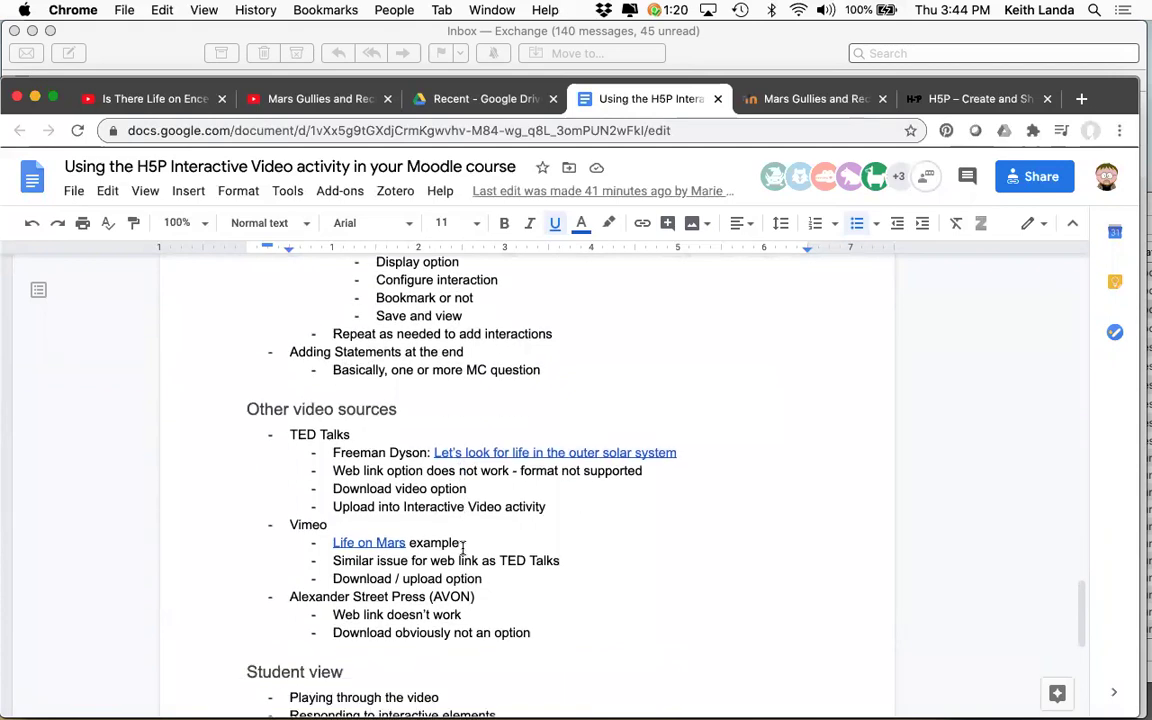
Open the linked TED talk "Let's look for life in the outer solar system" and show its sharing and download options
left_click(521, 452)
left_click(540, 481)
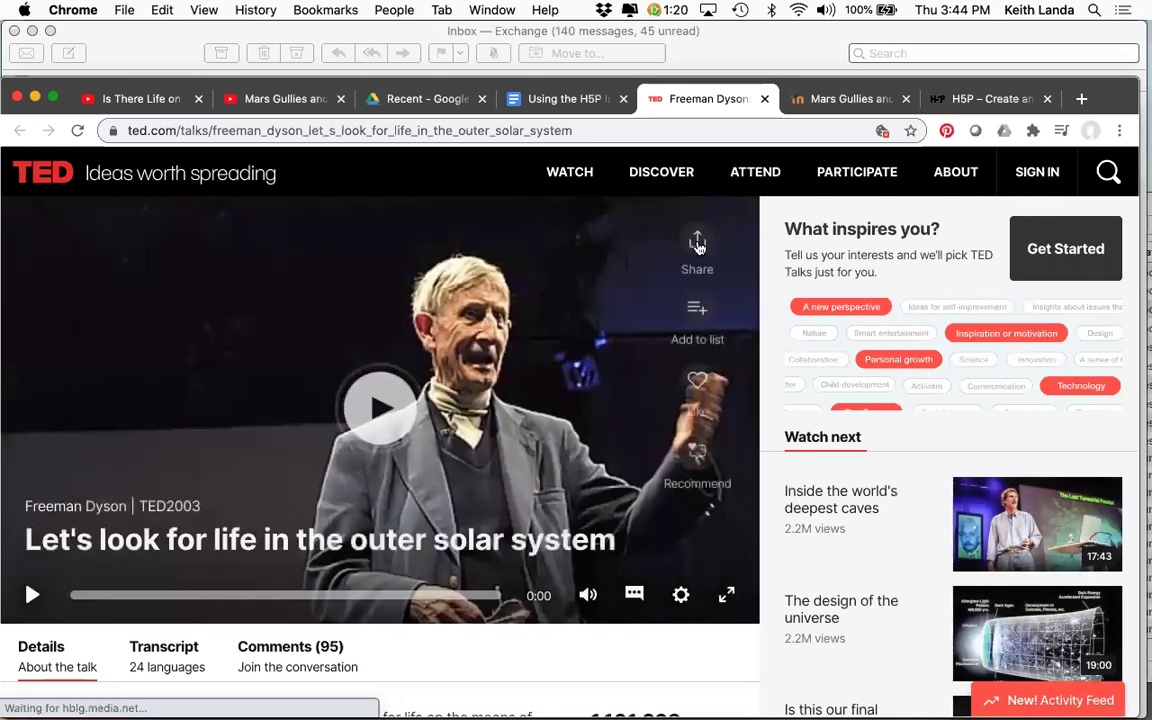
left_click(698, 247)
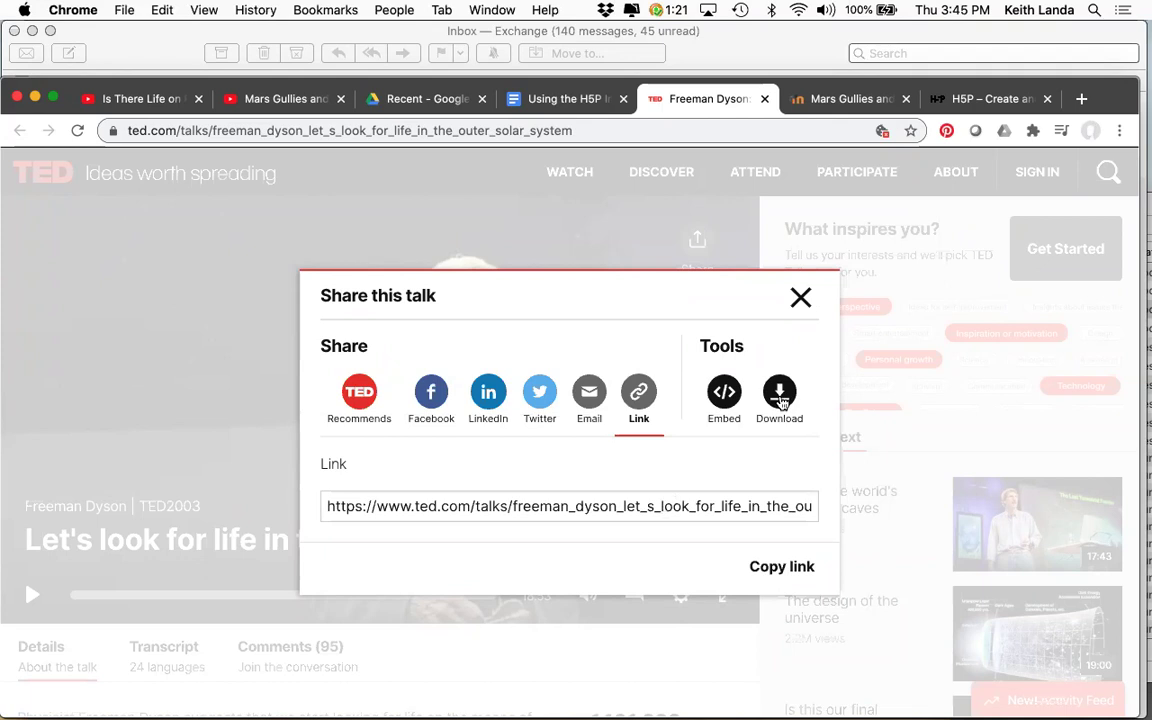
Switch back to the Moodle activity, open its settings for editing and examine the video upload section of the H5P editor
left_click(843, 99)
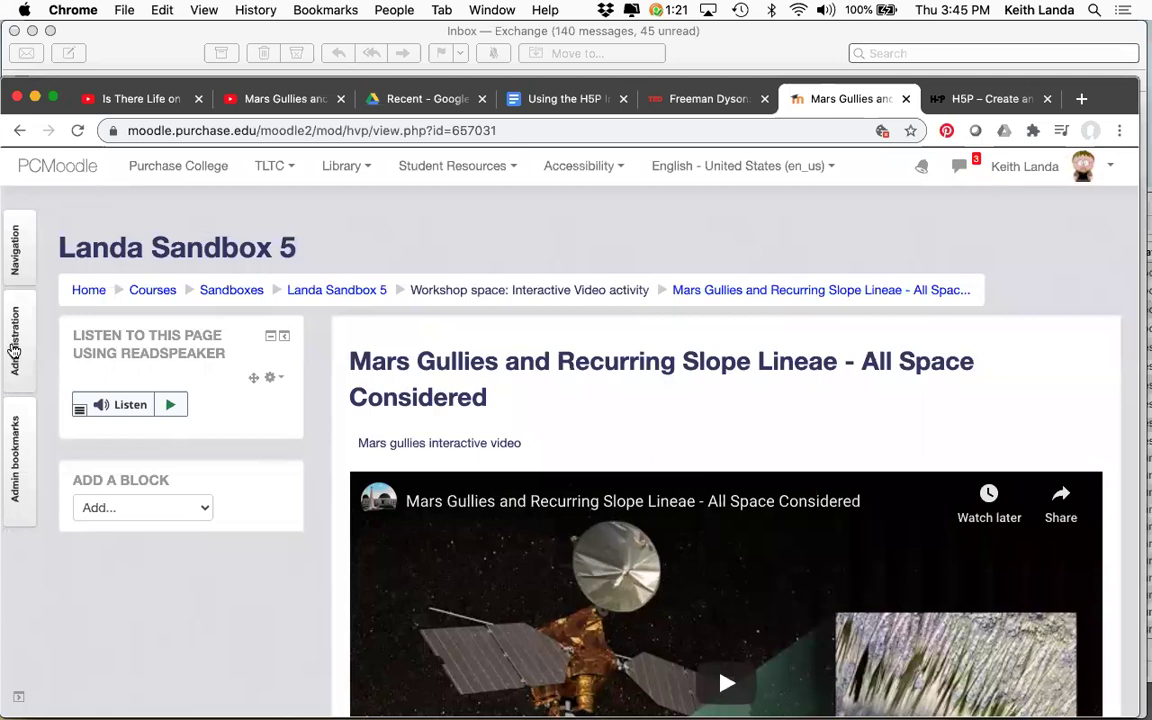
mouse_move(14, 345)
left_click(110, 382)
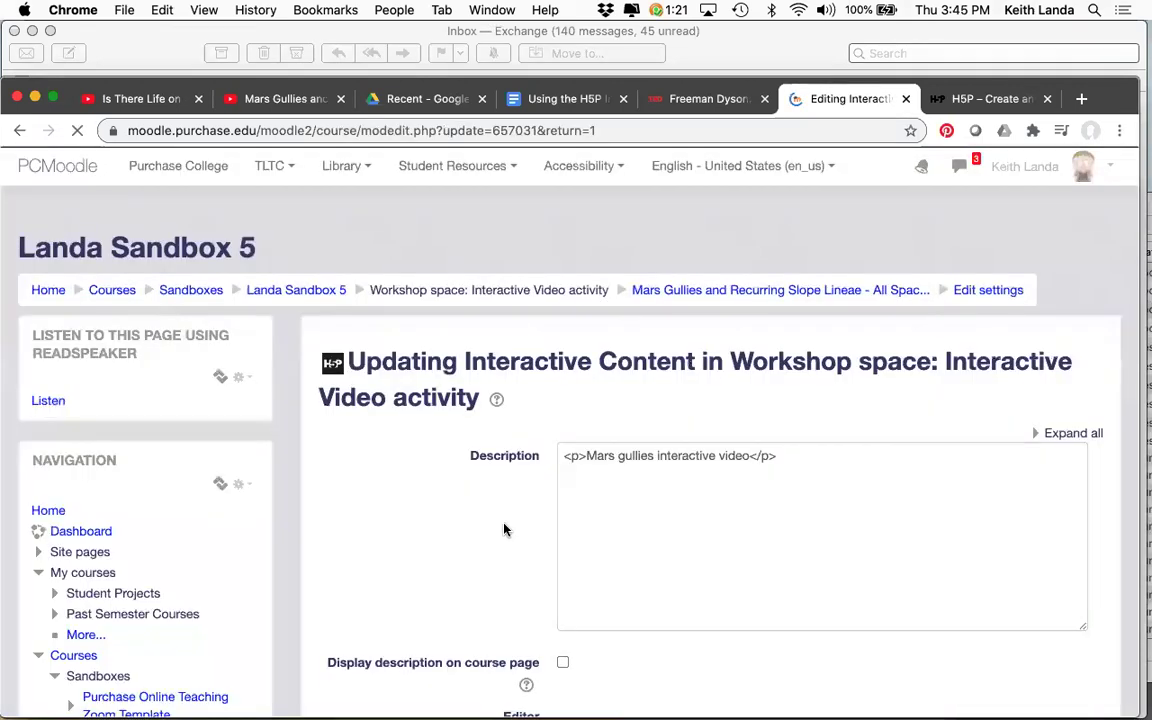
scroll(506, 528, "down", 2)
scroll(506, 528, "down", 8)
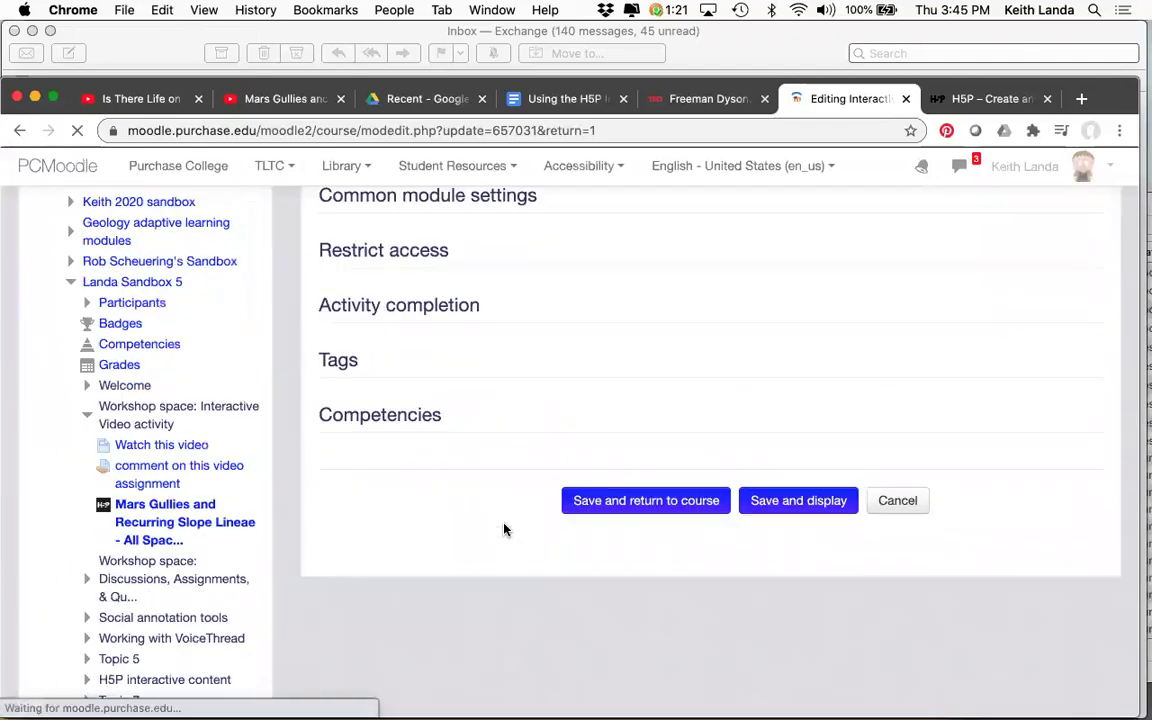
scroll(506, 530, "up", 3)
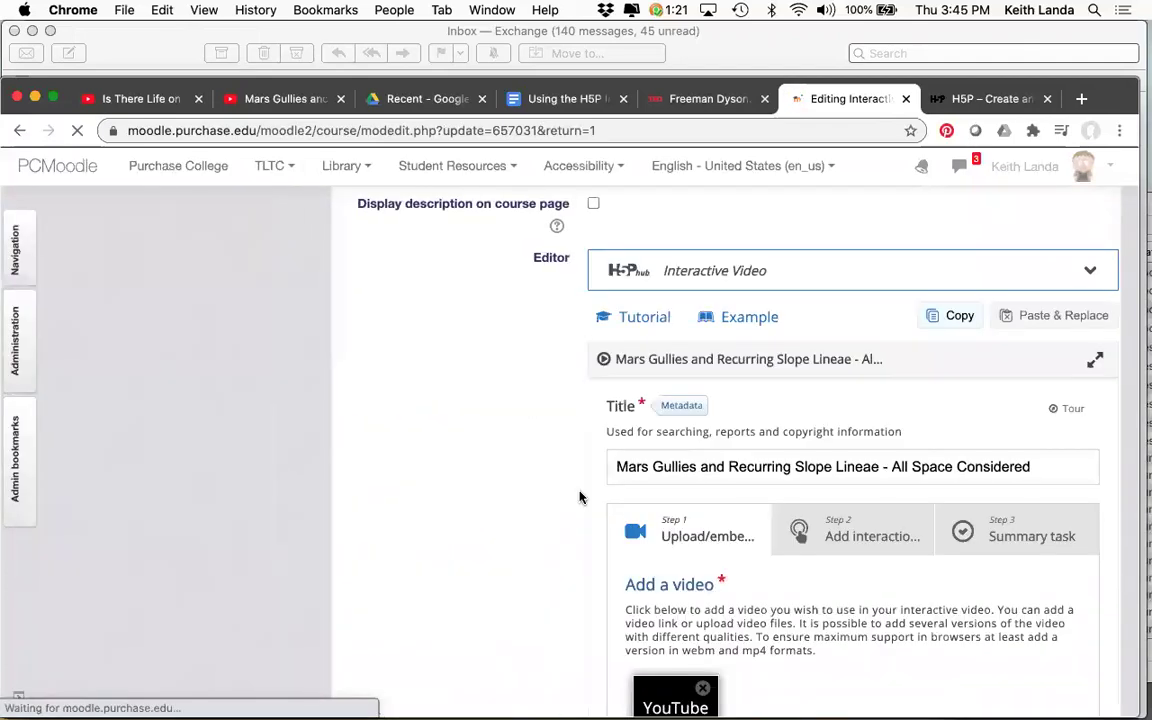
scroll(705, 610, "down", 2)
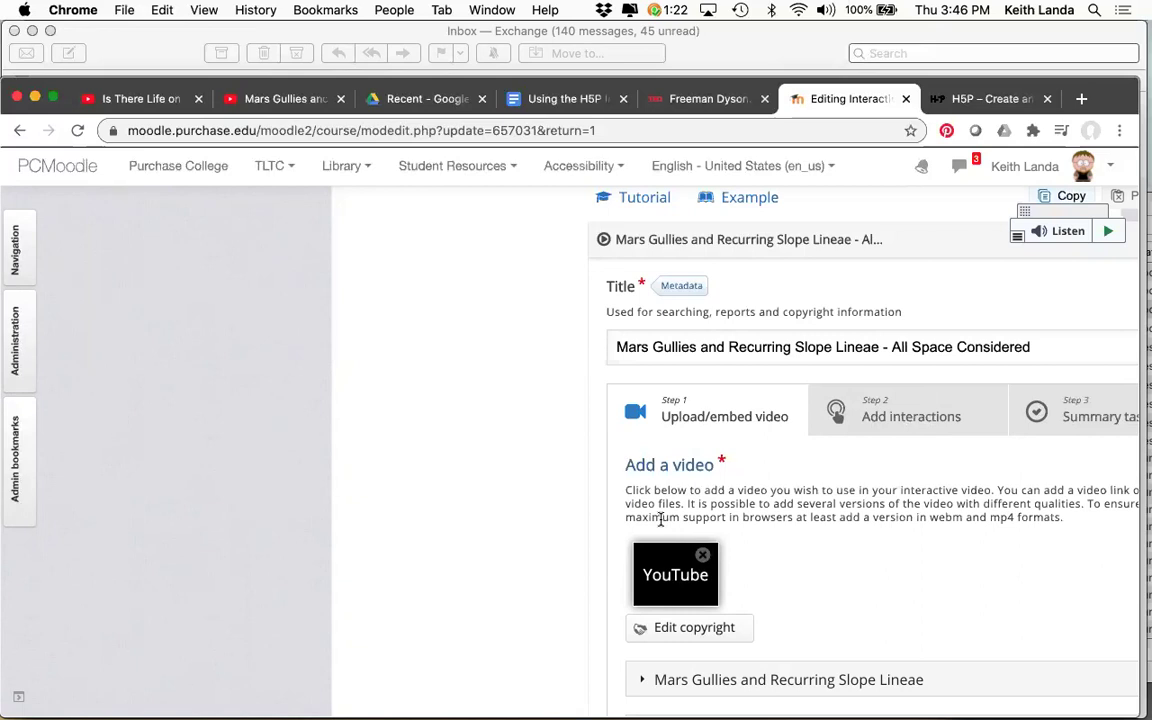
scroll(665, 510, "up", 1)
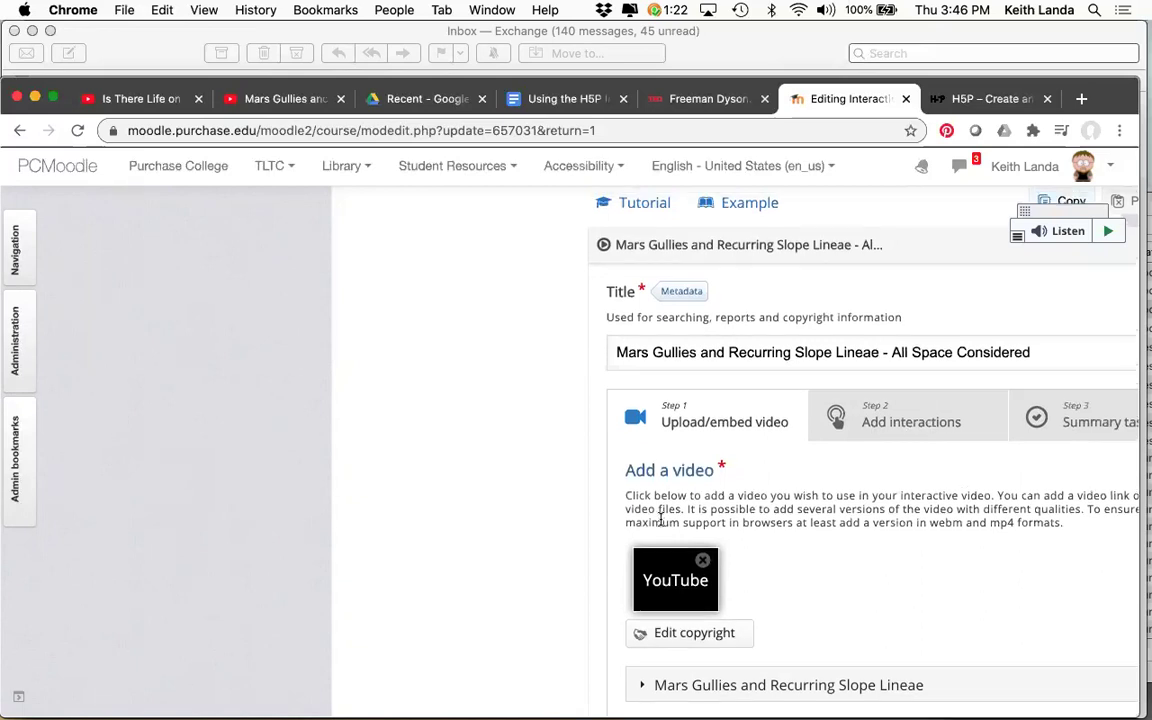
Return to the TED talk, dismiss its sharing options and close the talk's page
left_click(709, 99)
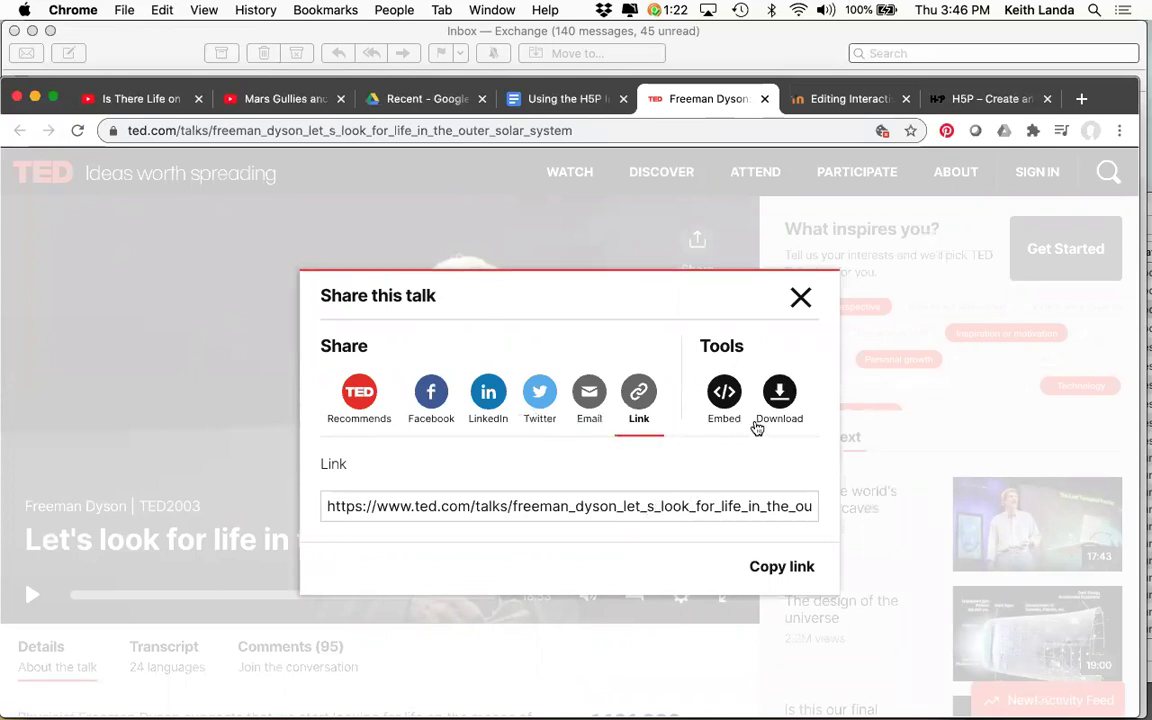
left_click(800, 299)
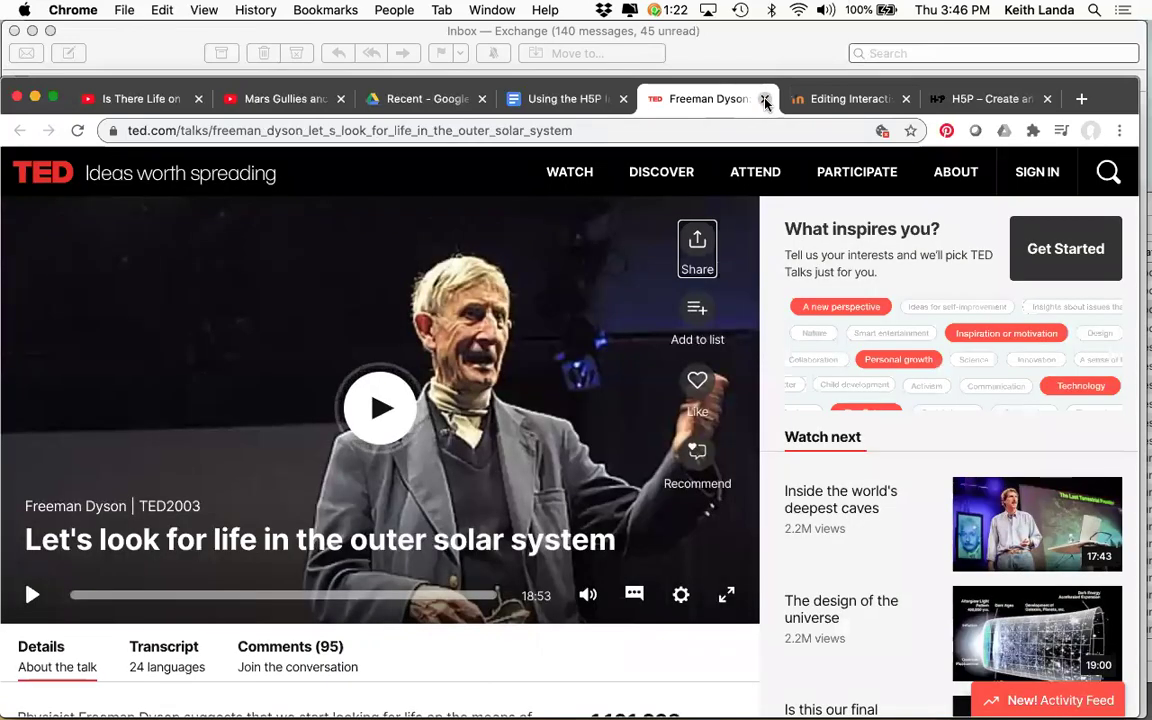
left_click(765, 101)
From the workshop outline, open the linked Vimeo video "Life on Mars" and examine its web address, download and share options
left_click(510, 95)
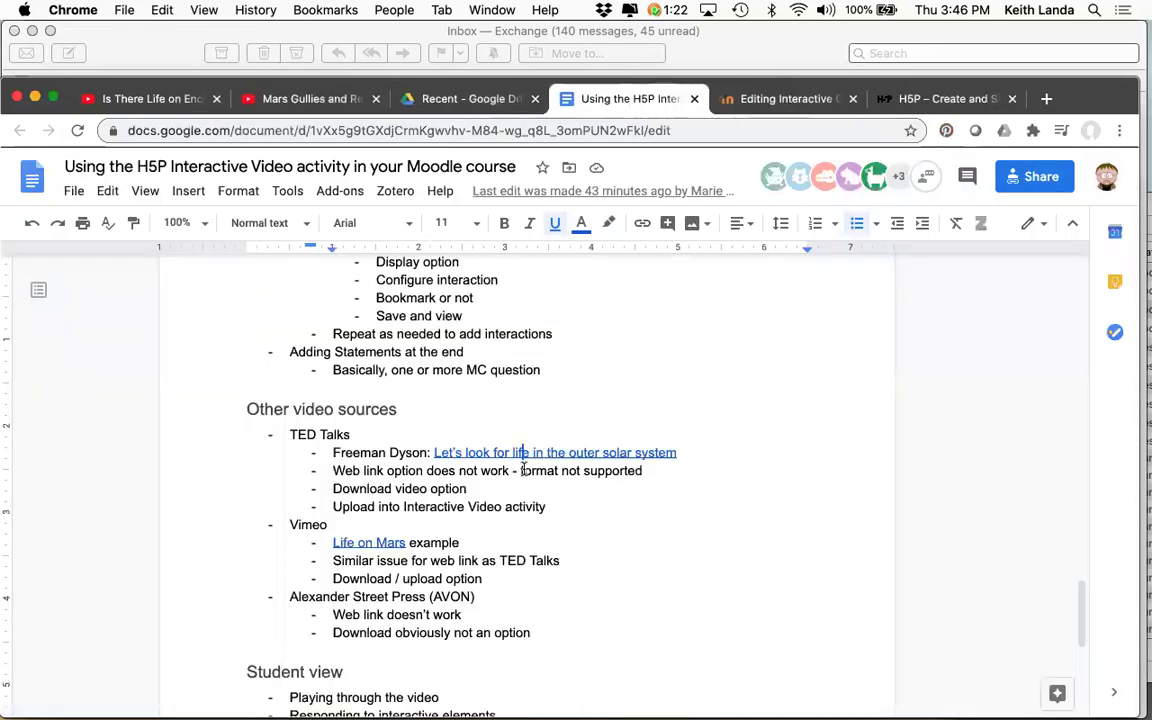
left_click(379, 543)
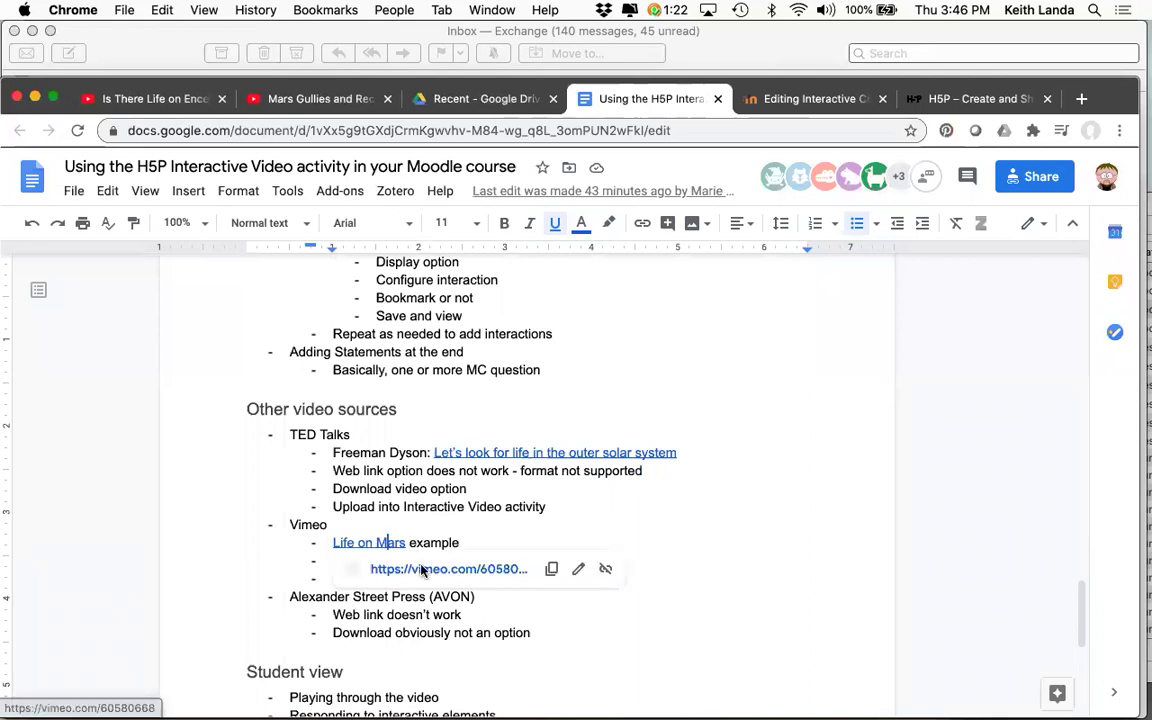
left_click(422, 569)
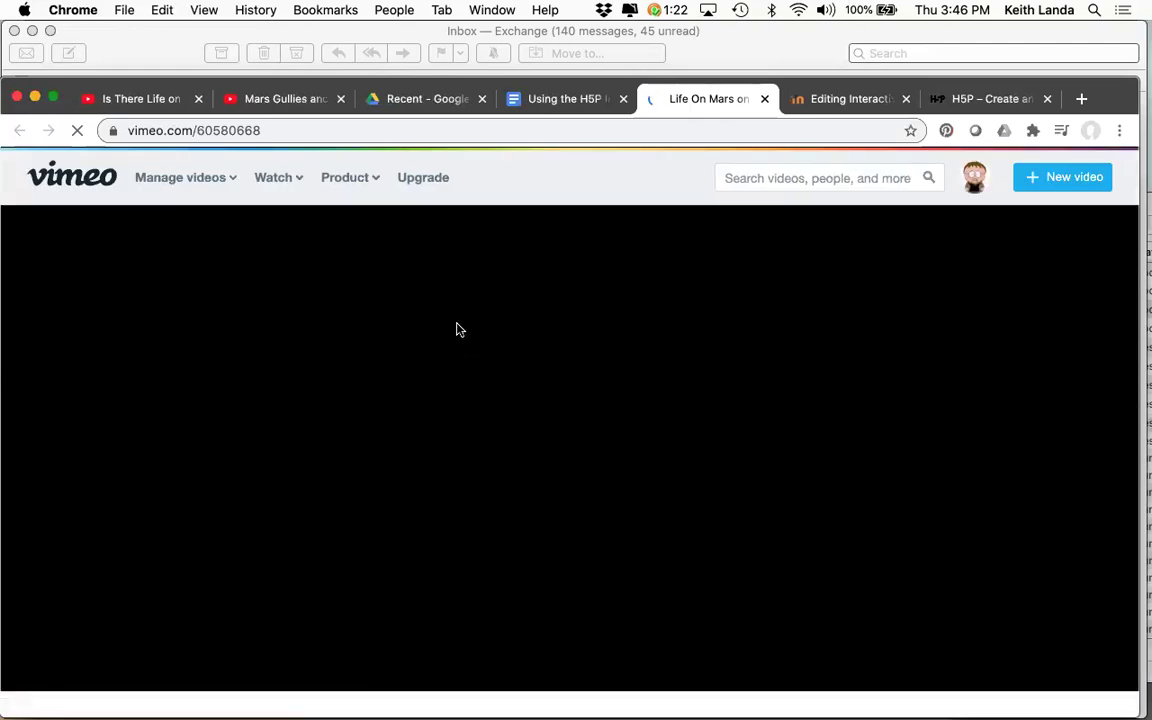
left_click(163, 133)
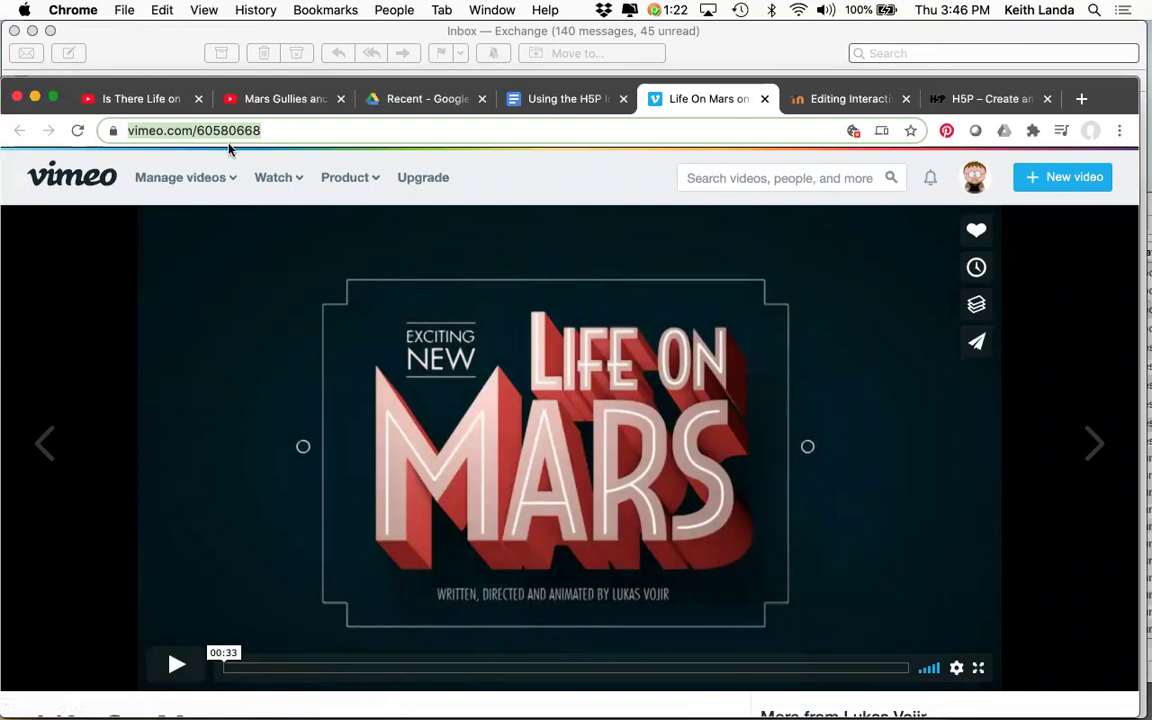
mouse_move(180, 177)
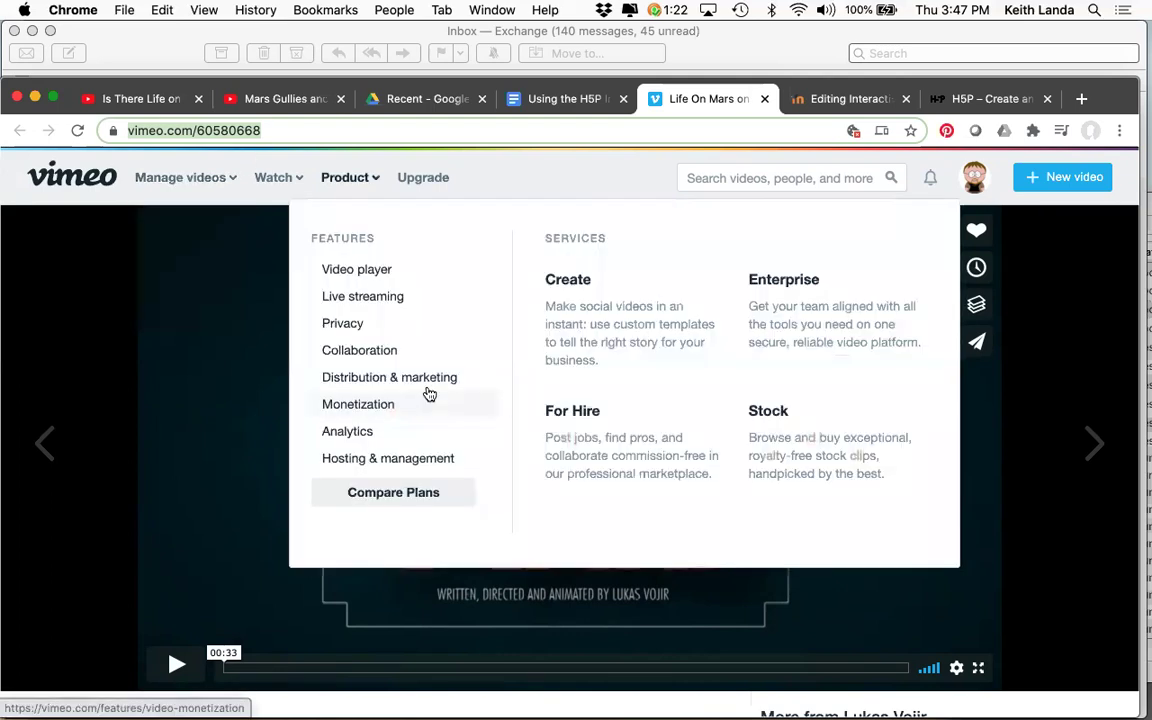
scroll(119, 433, "down", 2)
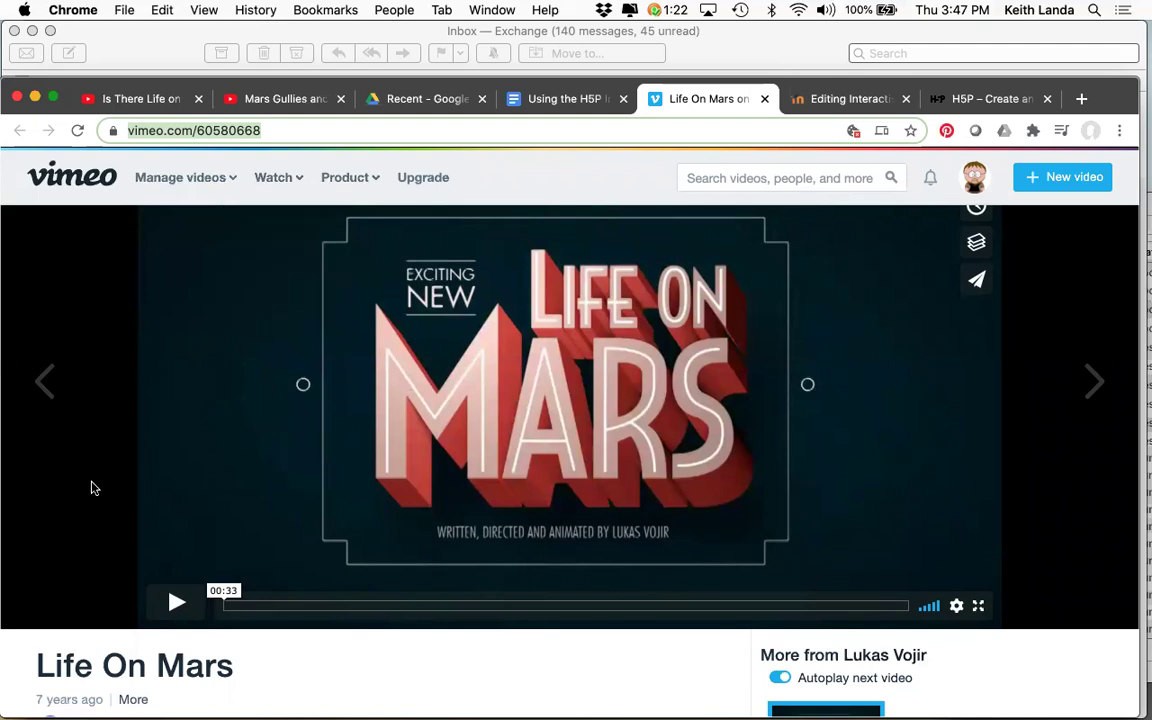
scroll(90, 486, "down", 2)
scroll(92, 488, "down", 3)
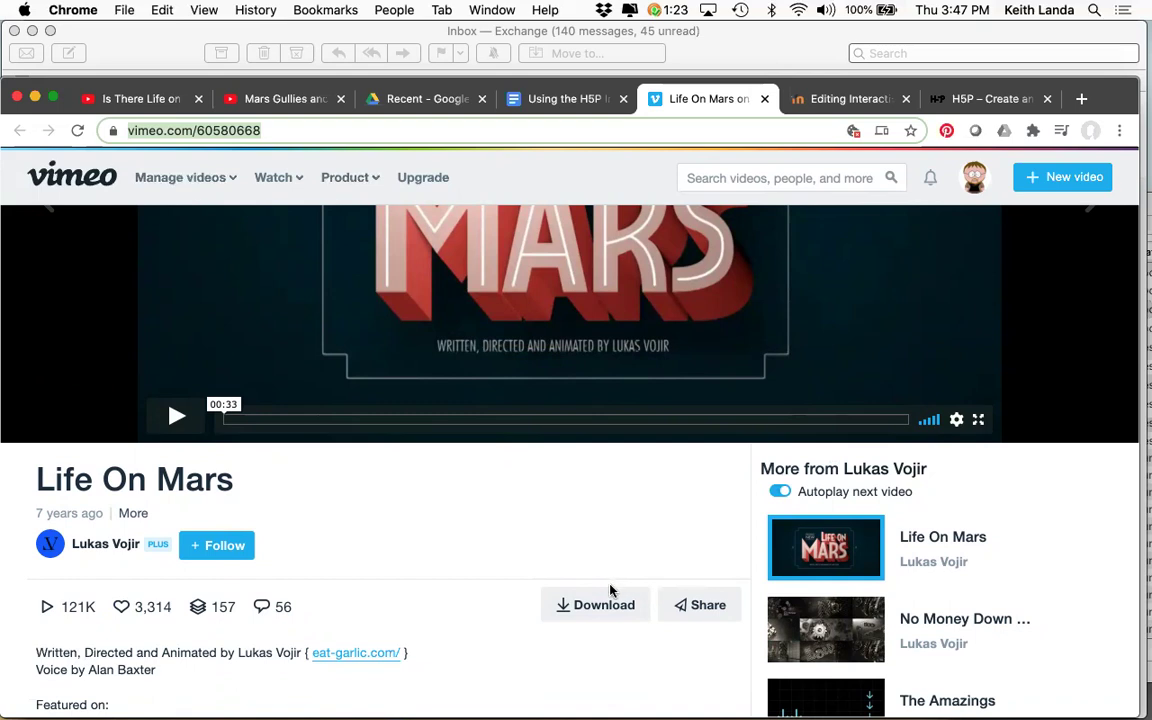
Switch back to the Google Docs workshop outline and review the activity setup section and the earlier list of Moodle video resources and activities
left_click(555, 99)
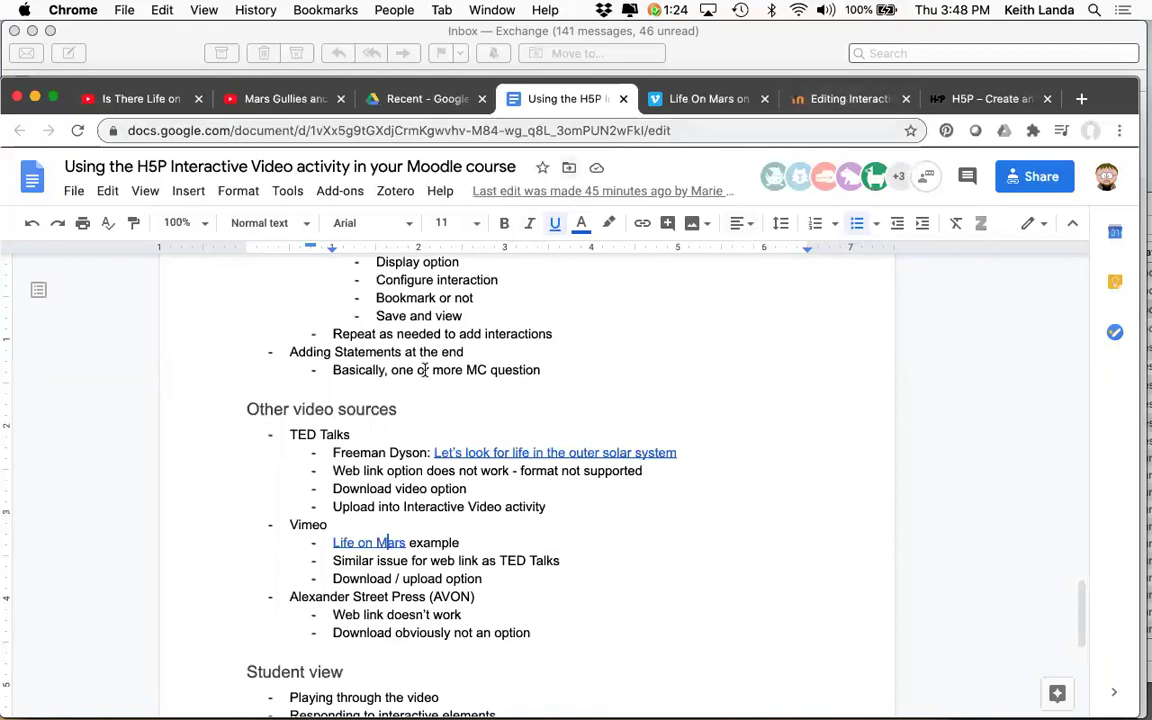
scroll(425, 380, "up", 10)
scroll(425, 370, "up", 6)
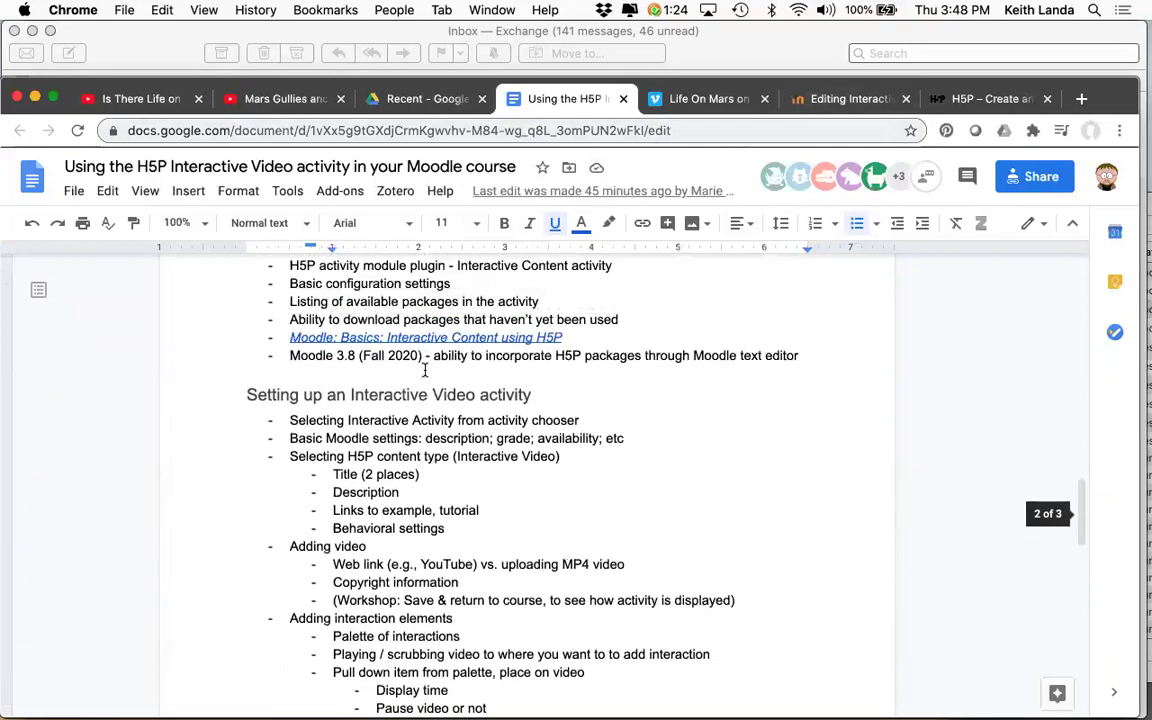
scroll(425, 370, "up", 7)
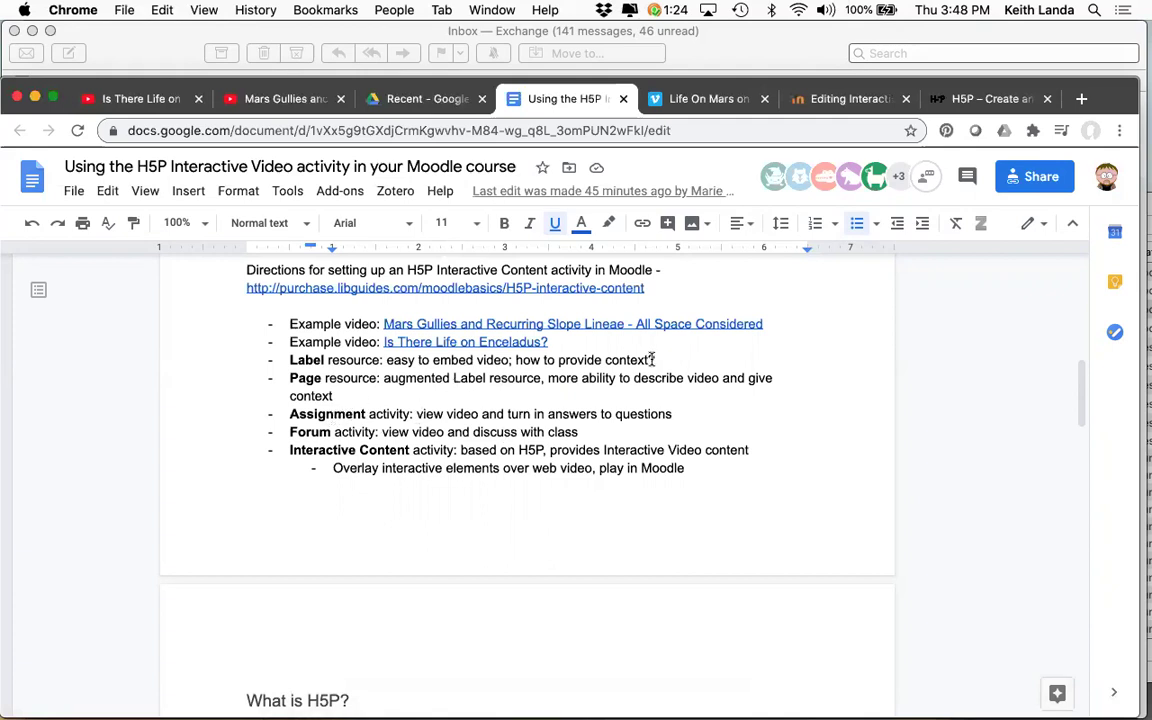
Return to the Moodle activity editor and show the palette of available interactions for the Mars Gullies video
left_click(843, 100)
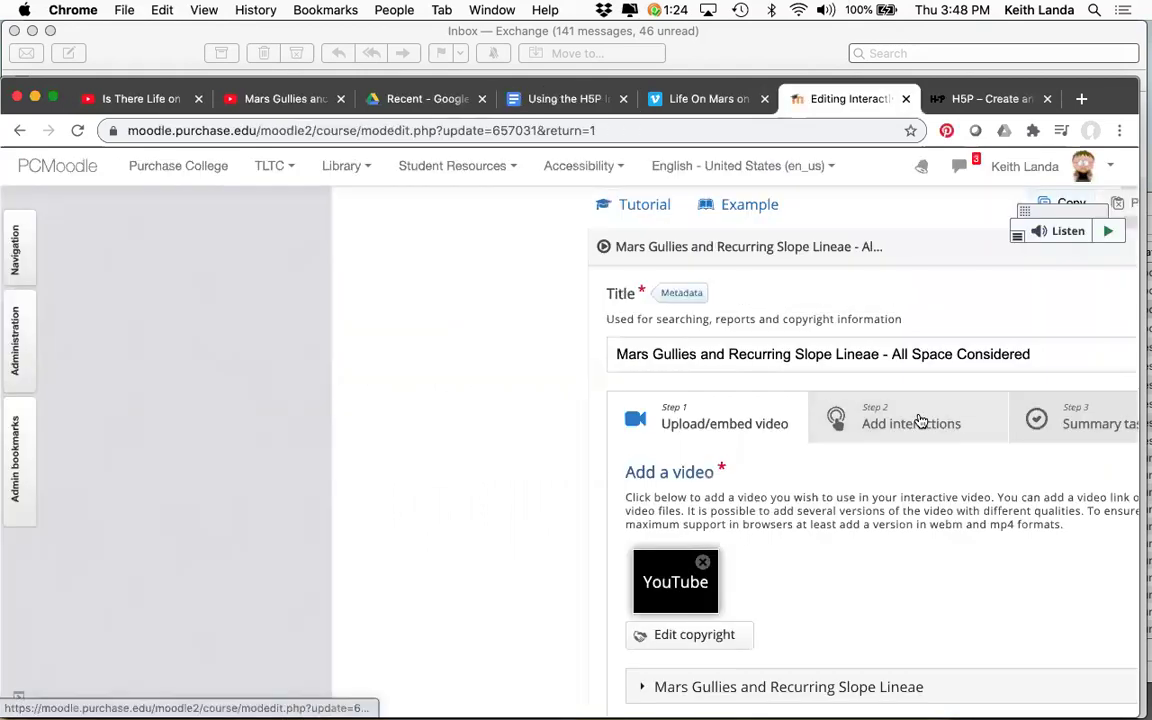
left_click(918, 421)
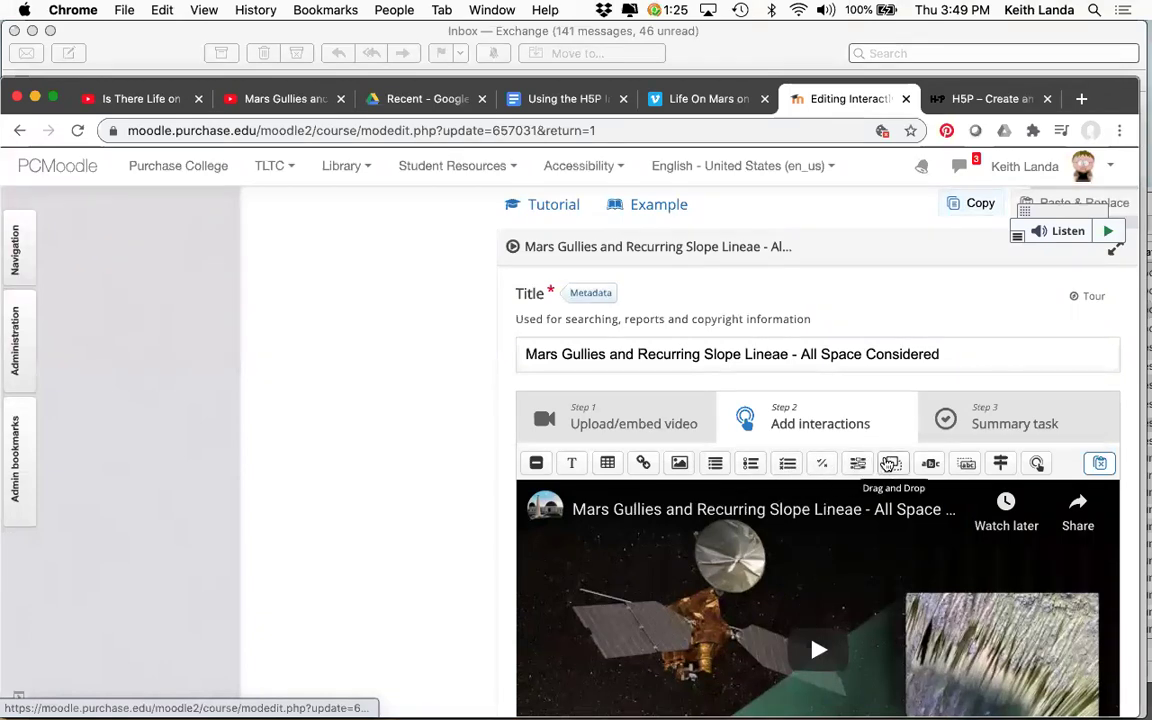
scroll(444, 580, "up", 1)
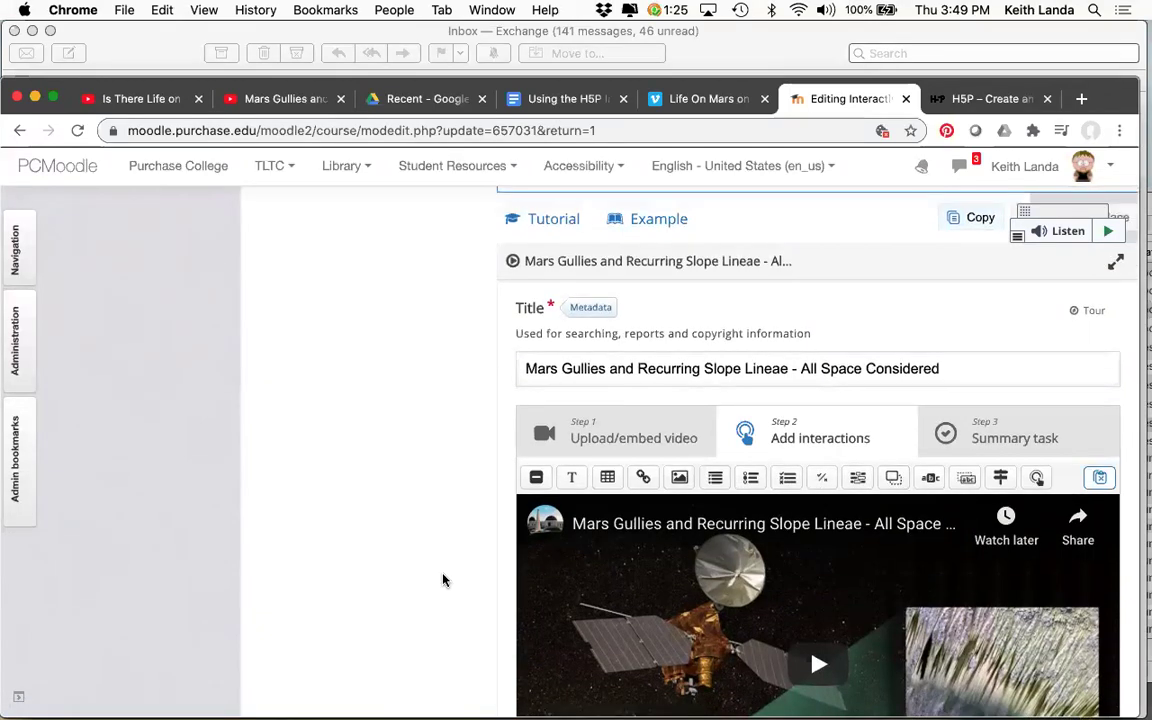
scroll(444, 580, "up", 10)
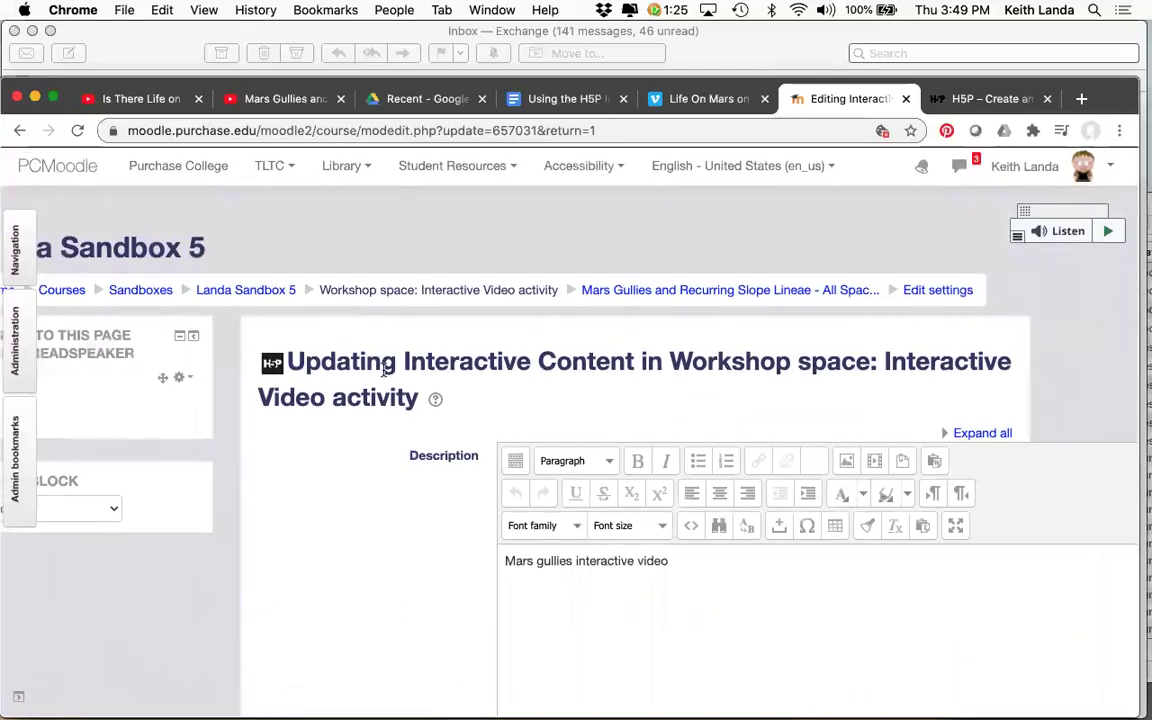
Leave the editor for the sandbox course page and open the "Mars Gullies and Recurring Slope Lineae - All Space Considered" interactive video
left_click(272, 292)
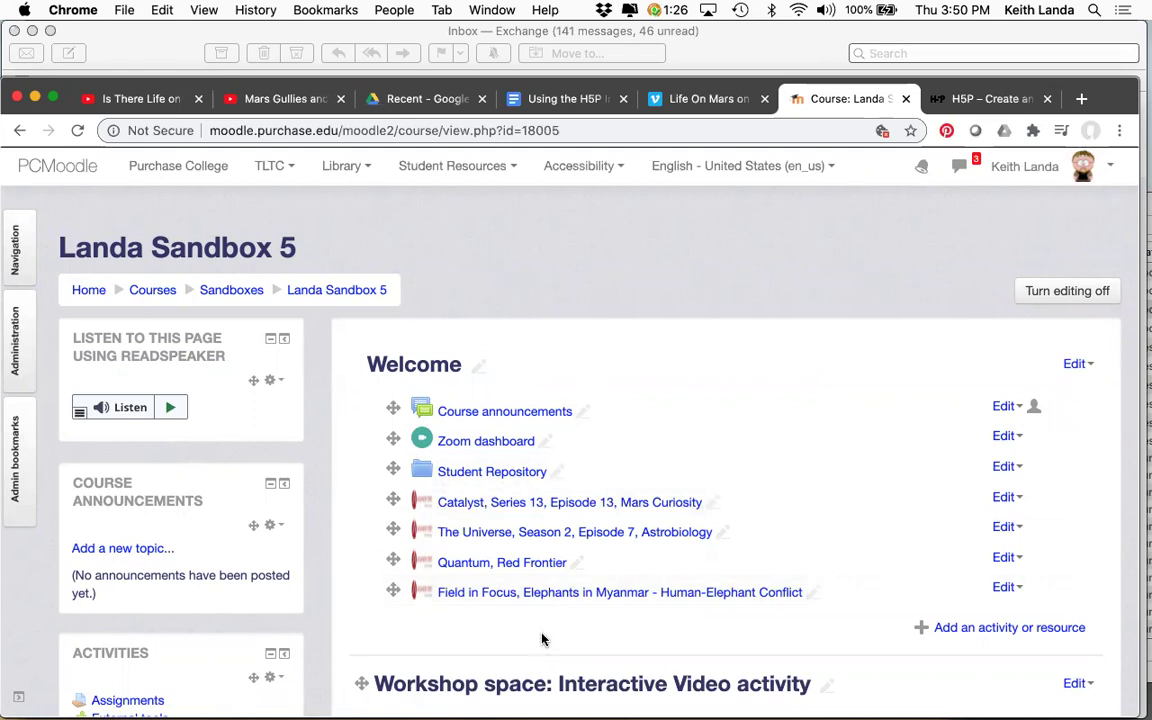
scroll(542, 639, "down", 10)
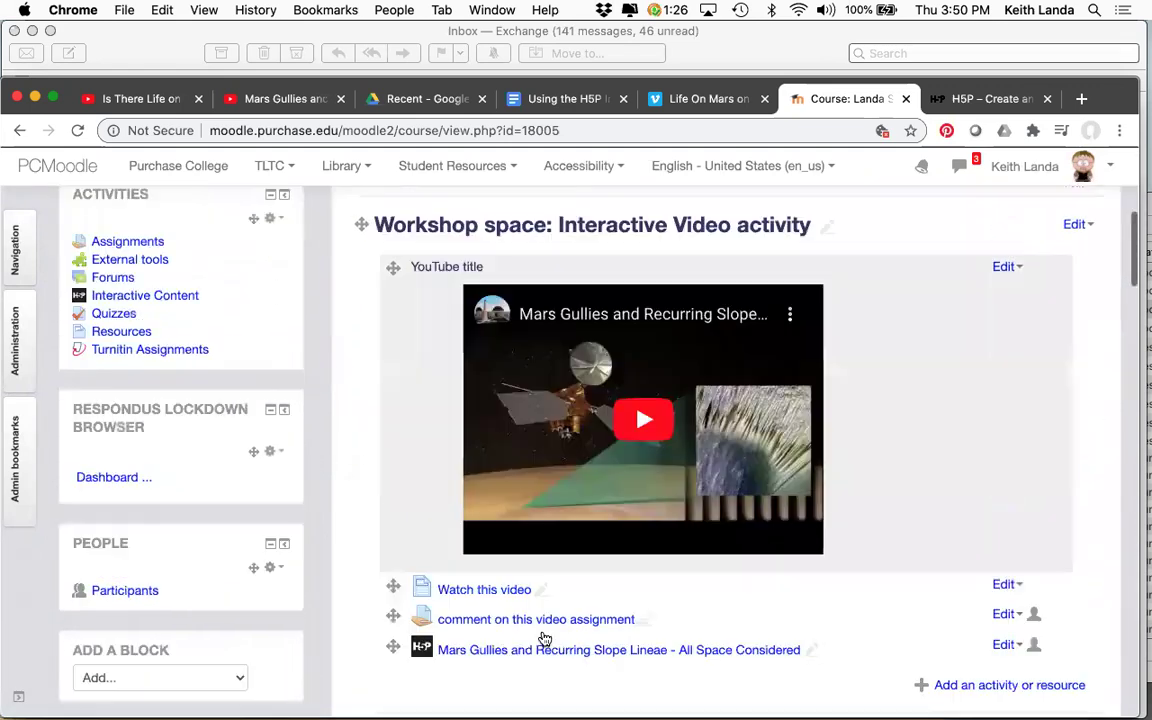
scroll(543, 632, "down", 1)
left_click(550, 609)
scroll(550, 609, "down", 1)
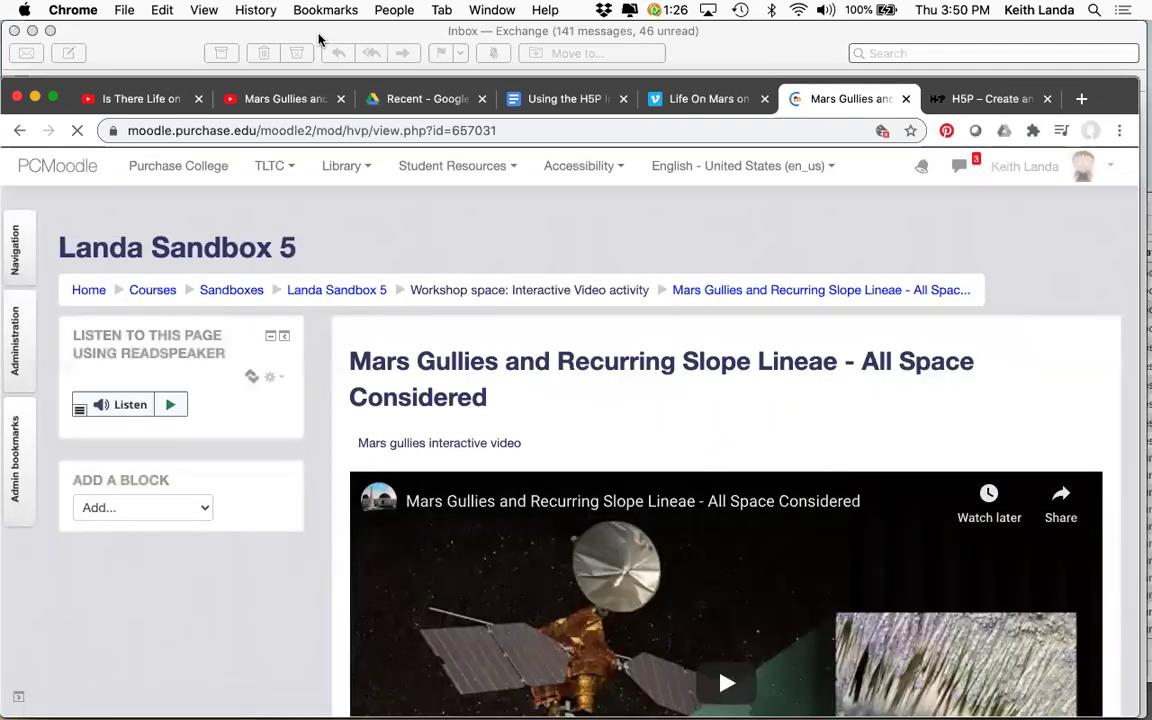
View the original YouTube page, return to the Moodle interactive video, play it, skip ahead and pause at 1:32
left_click(279, 100)
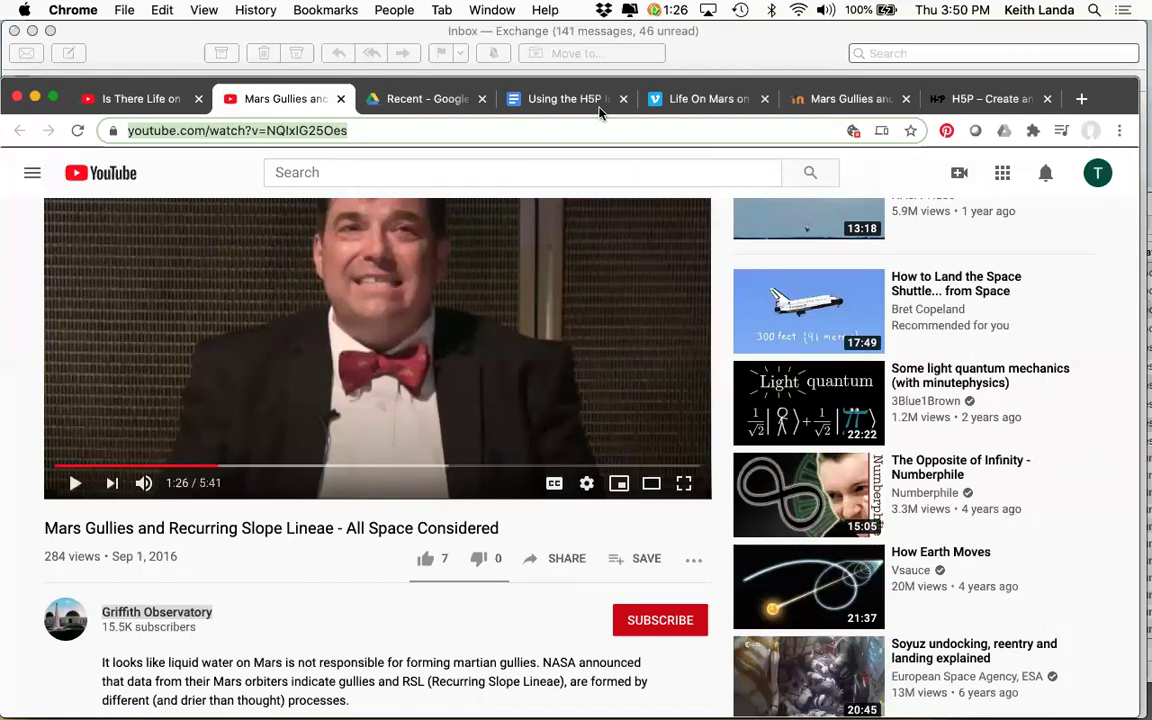
left_click(848, 100)
scroll(695, 478, "down", 5)
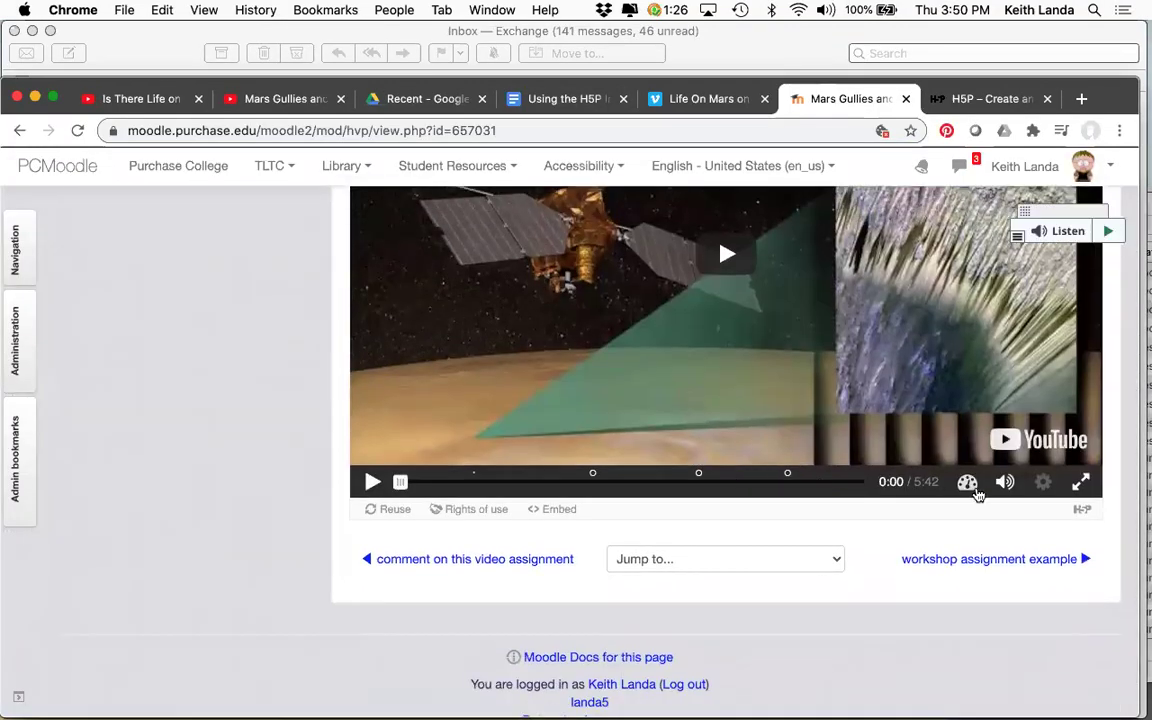
left_click(370, 483)
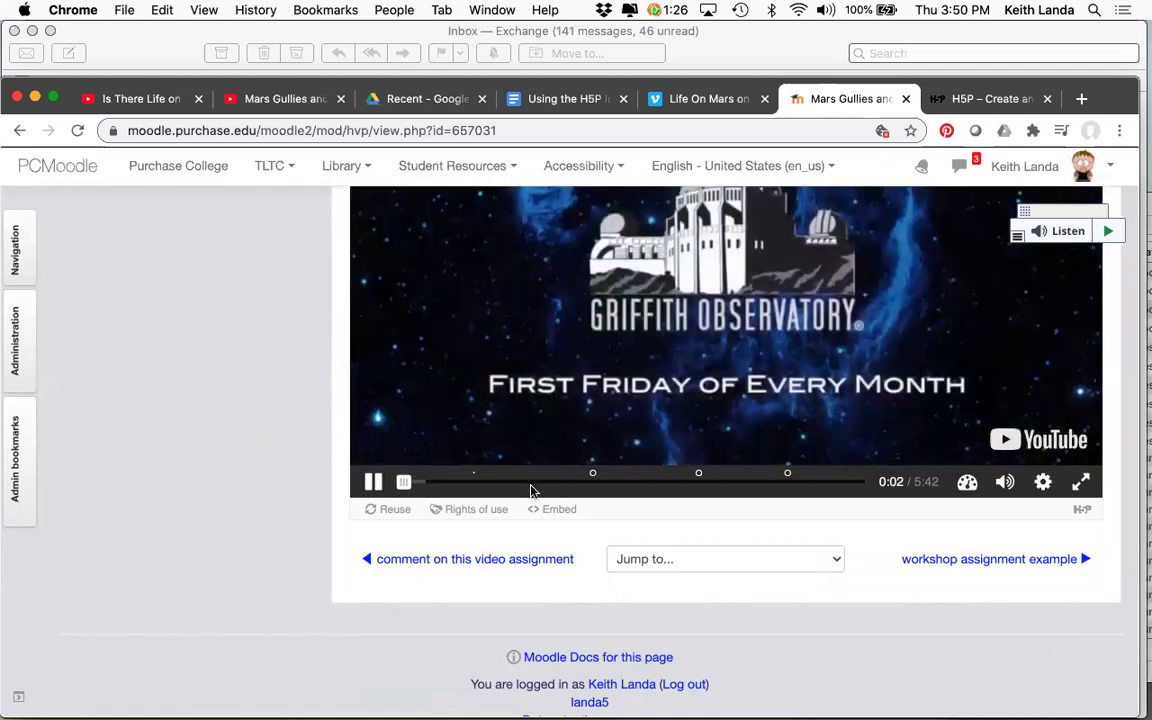
left_click_drag(405, 483, 517, 487)
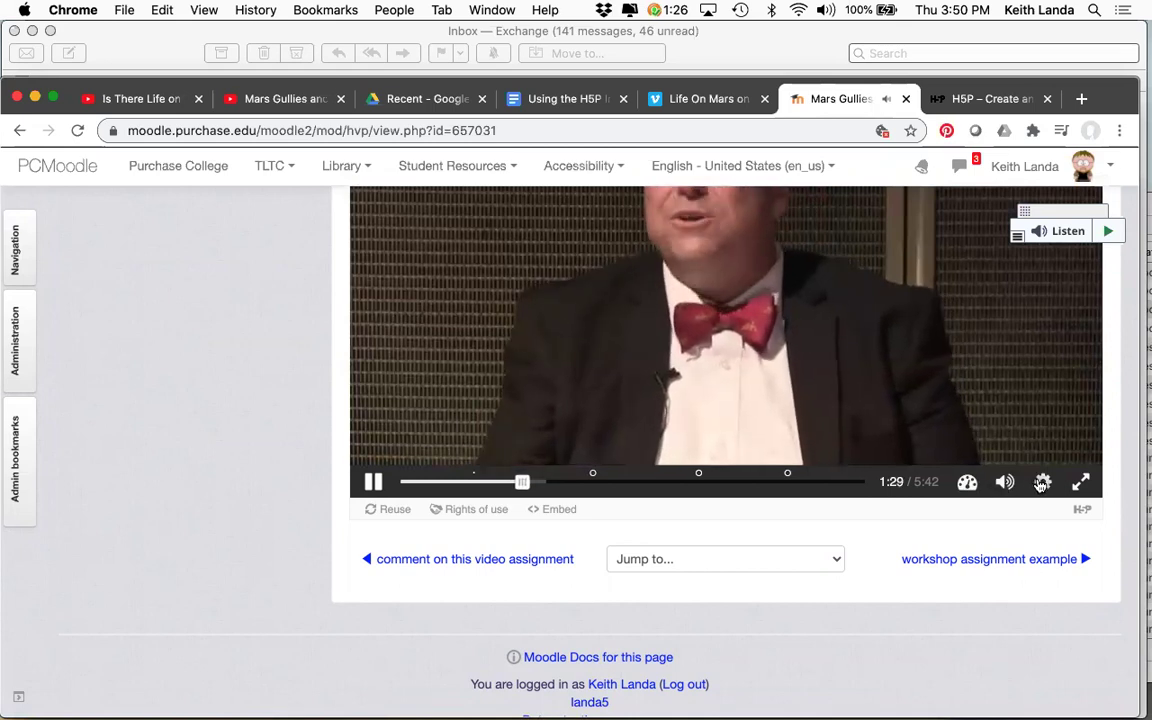
left_click(373, 483)
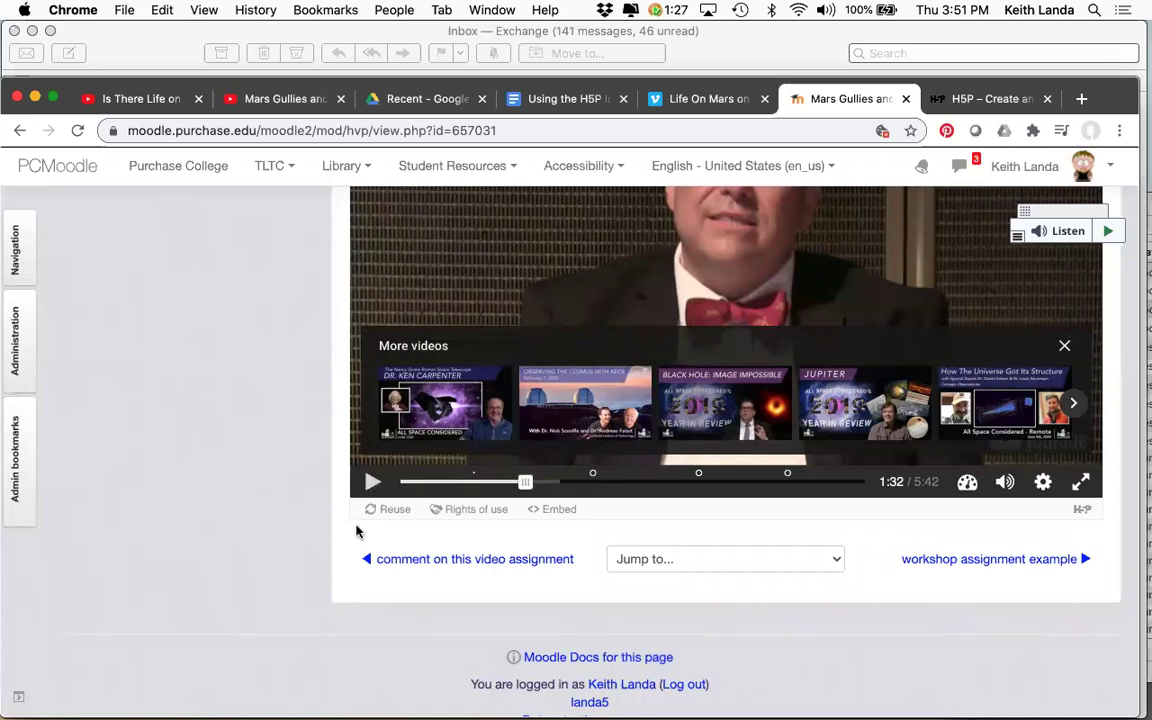
Show the interactive video player's video quality and playback rate options
scroll(305, 540, "up", 3)
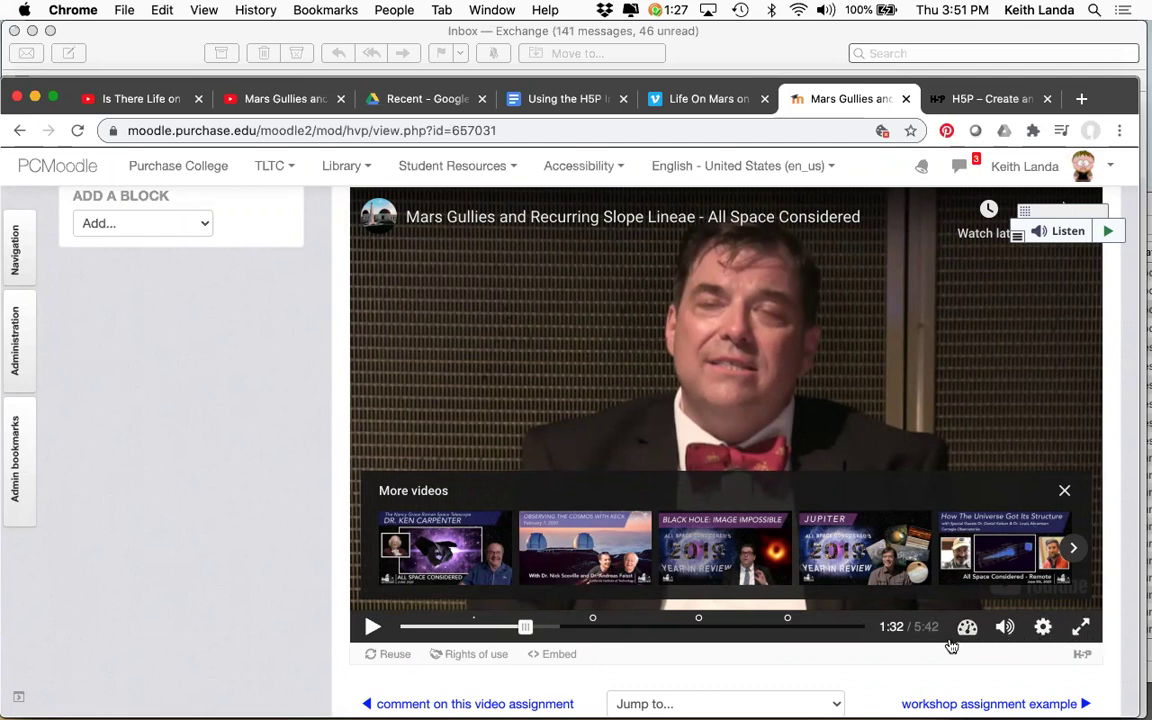
left_click(1043, 626)
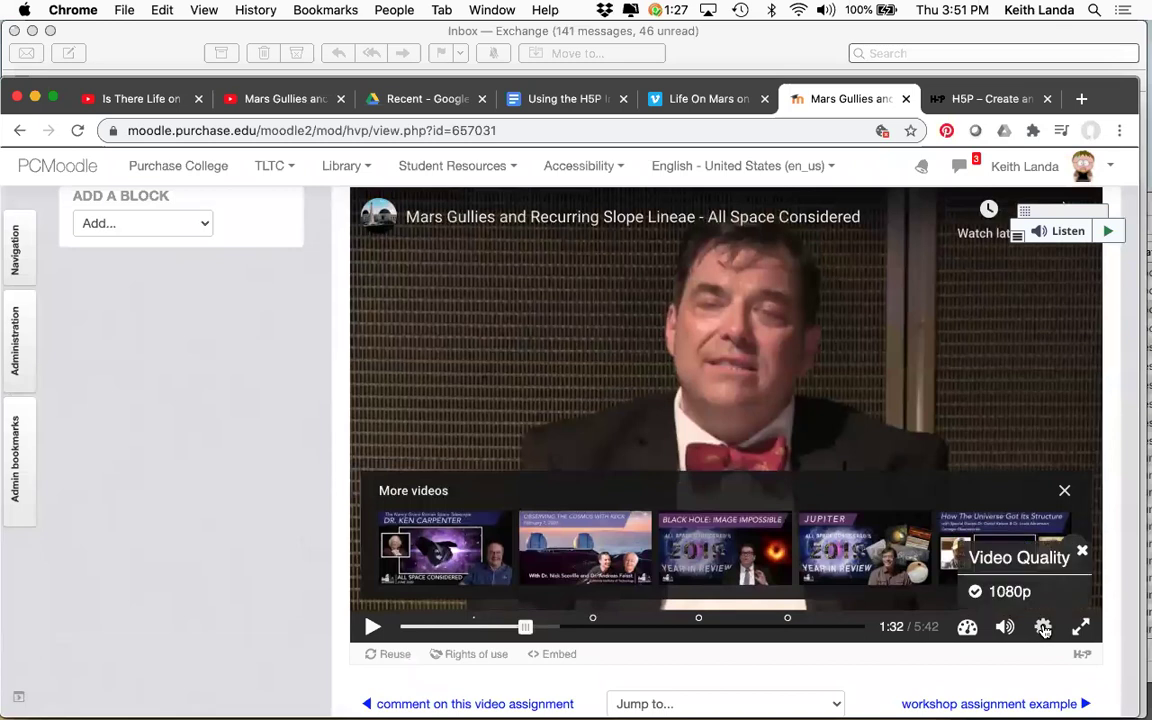
left_click(967, 627)
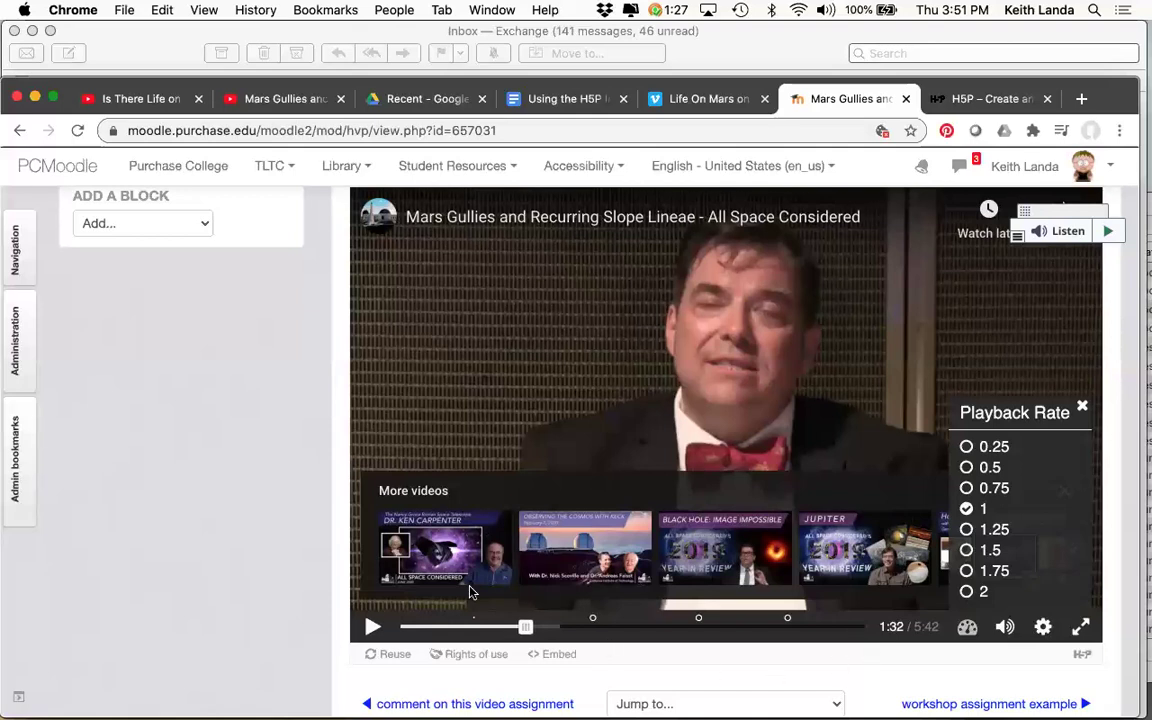
Return to the sandbox course page and open its list of enrolled users
scroll(284, 543, "up", 3)
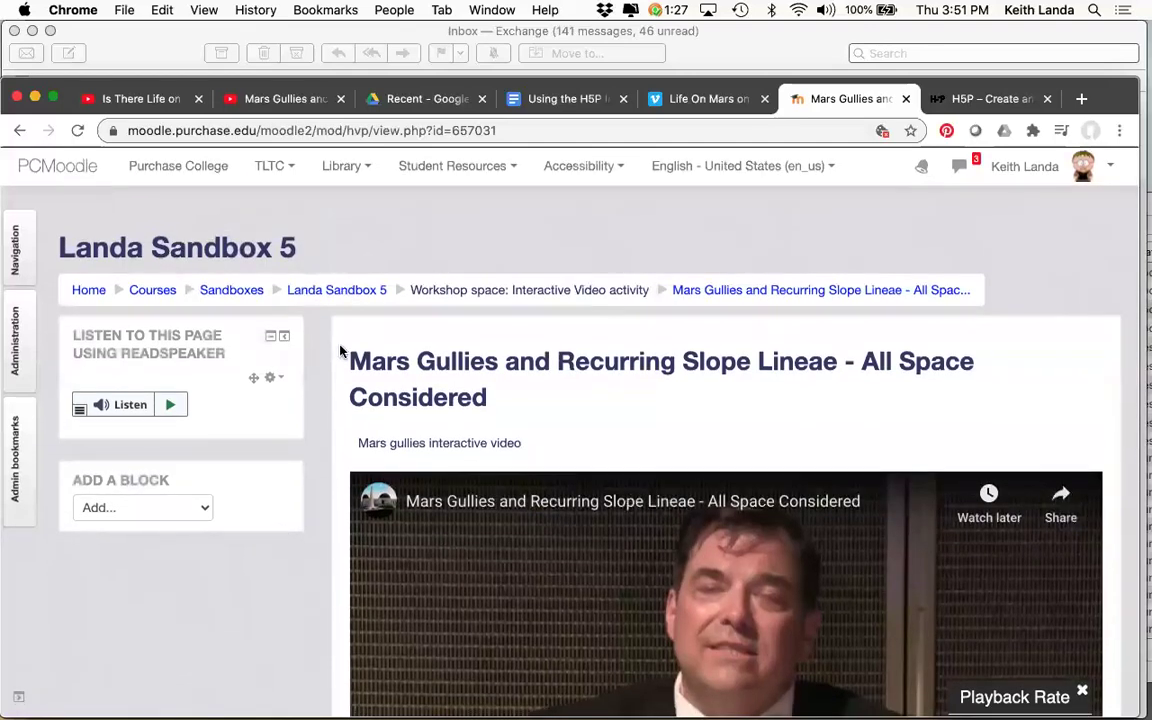
left_click(343, 293)
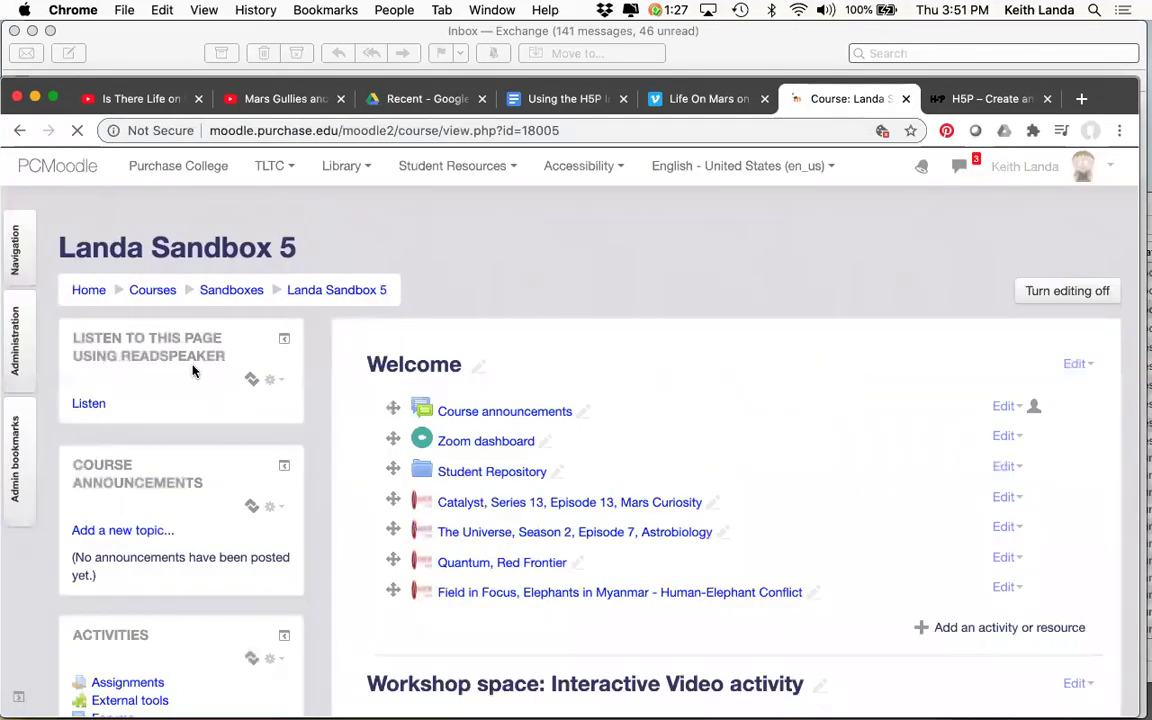
left_click(16, 330)
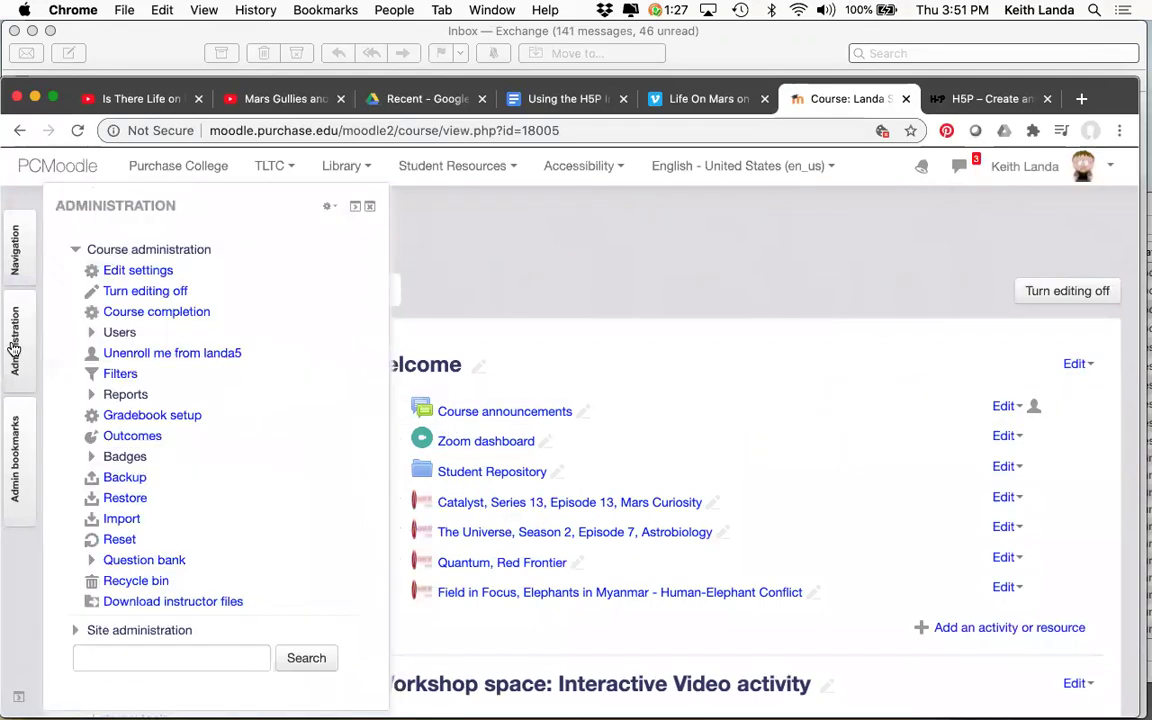
left_click(90, 336)
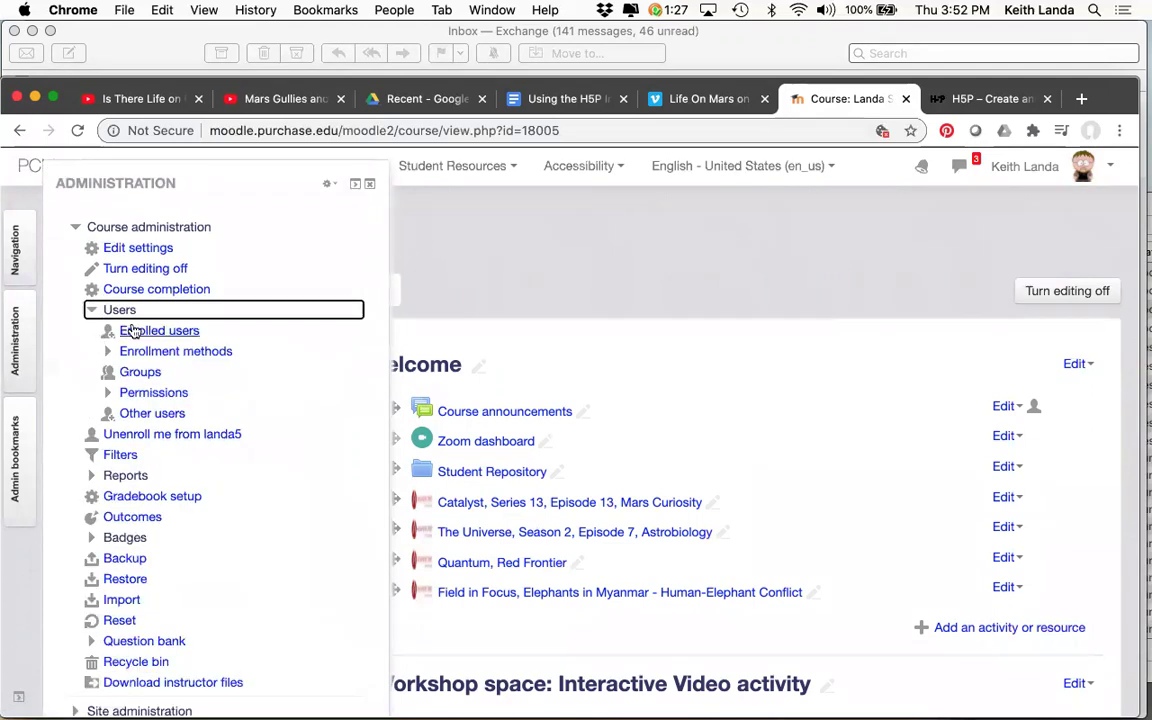
left_click(125, 329)
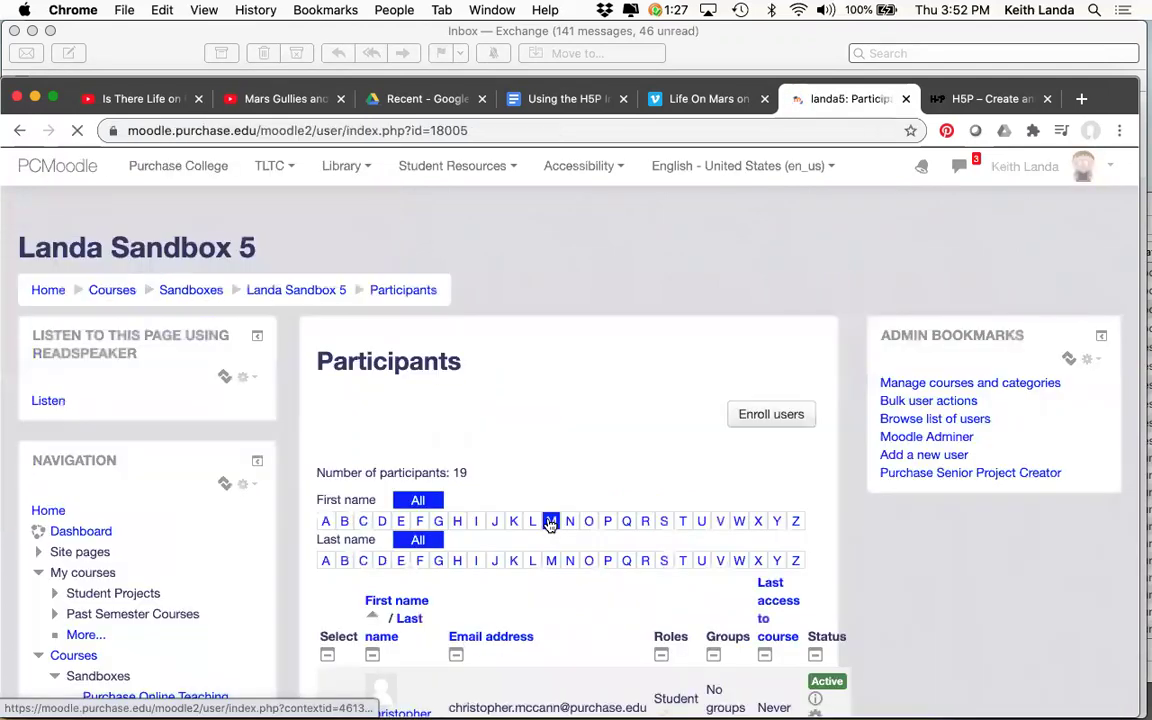
Open the test student's profile from the participants list, log in as that student and continue to the course page
scroll(549, 522, "down", 3)
scroll(549, 526, "down", 10)
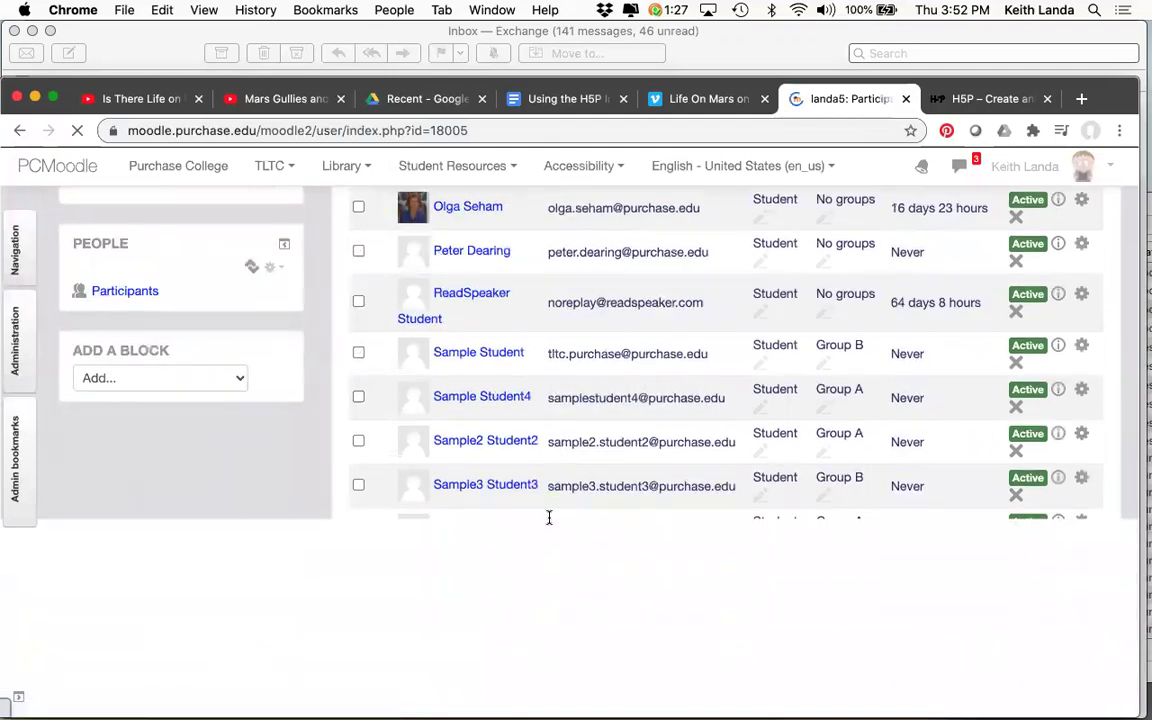
left_click(468, 608)
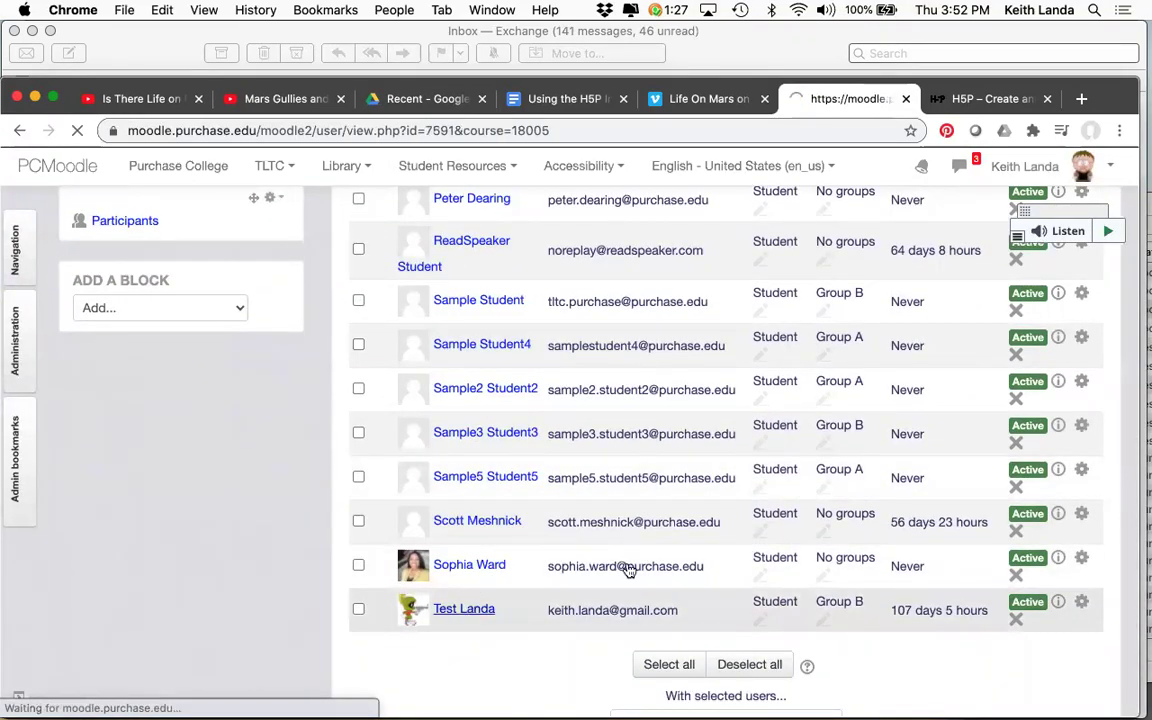
scroll(734, 578, "down", 6)
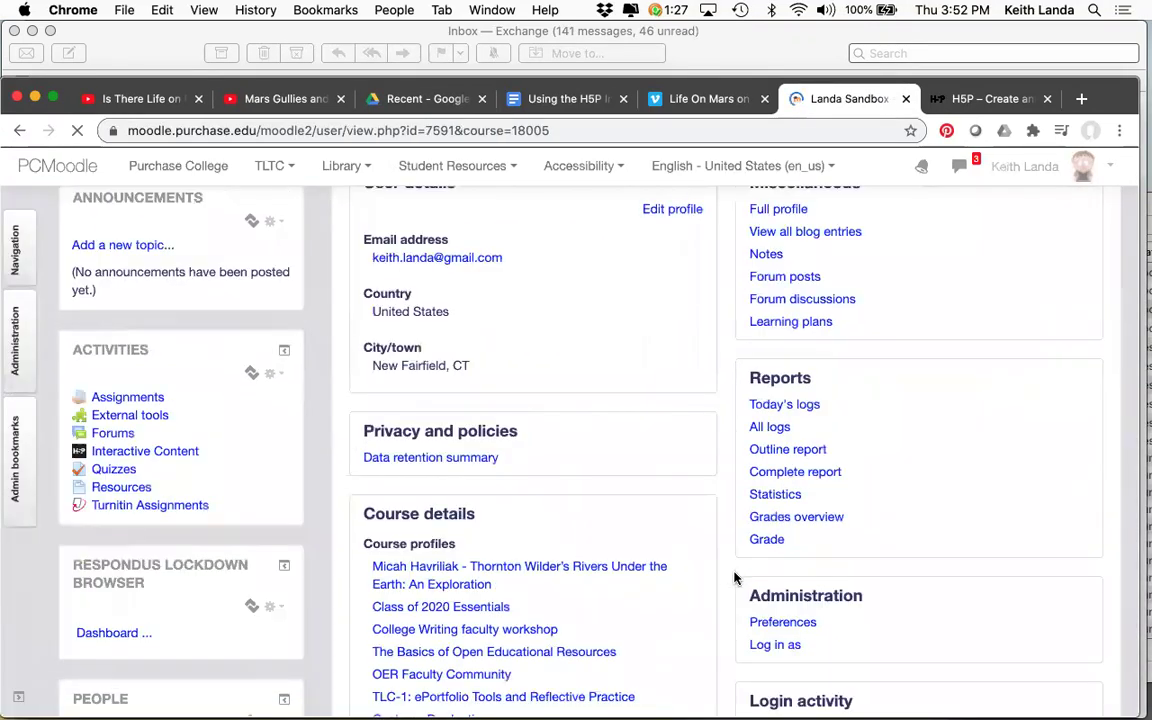
left_click(789, 617)
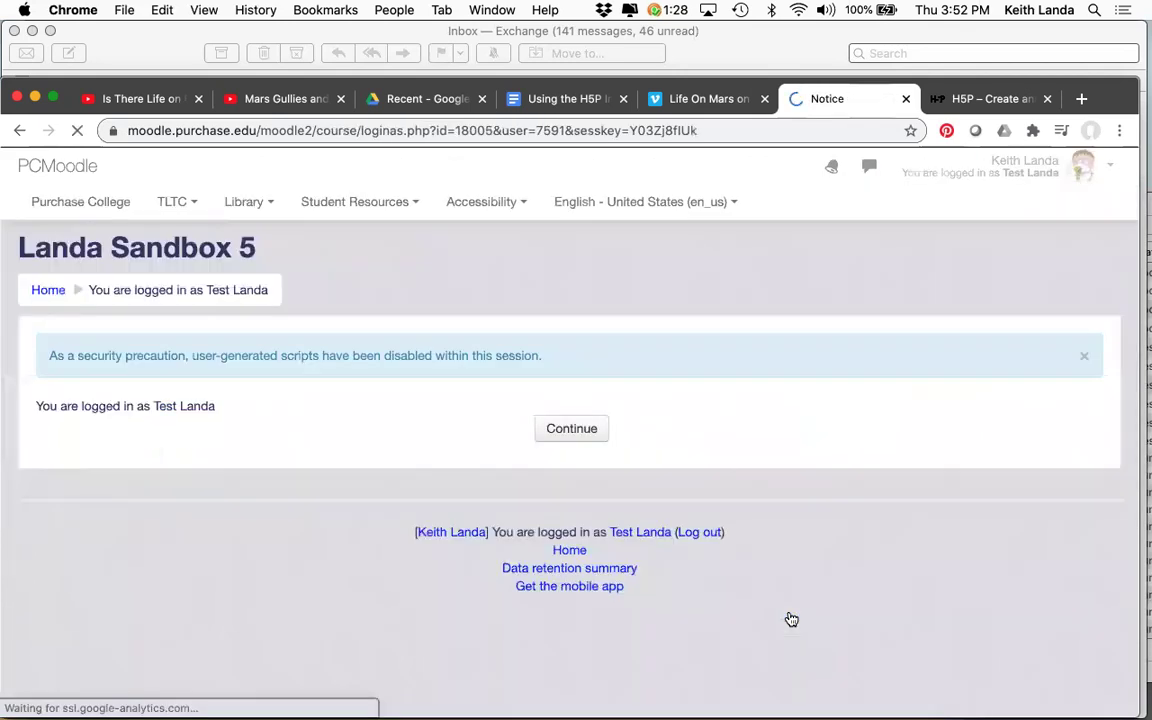
left_click(579, 433)
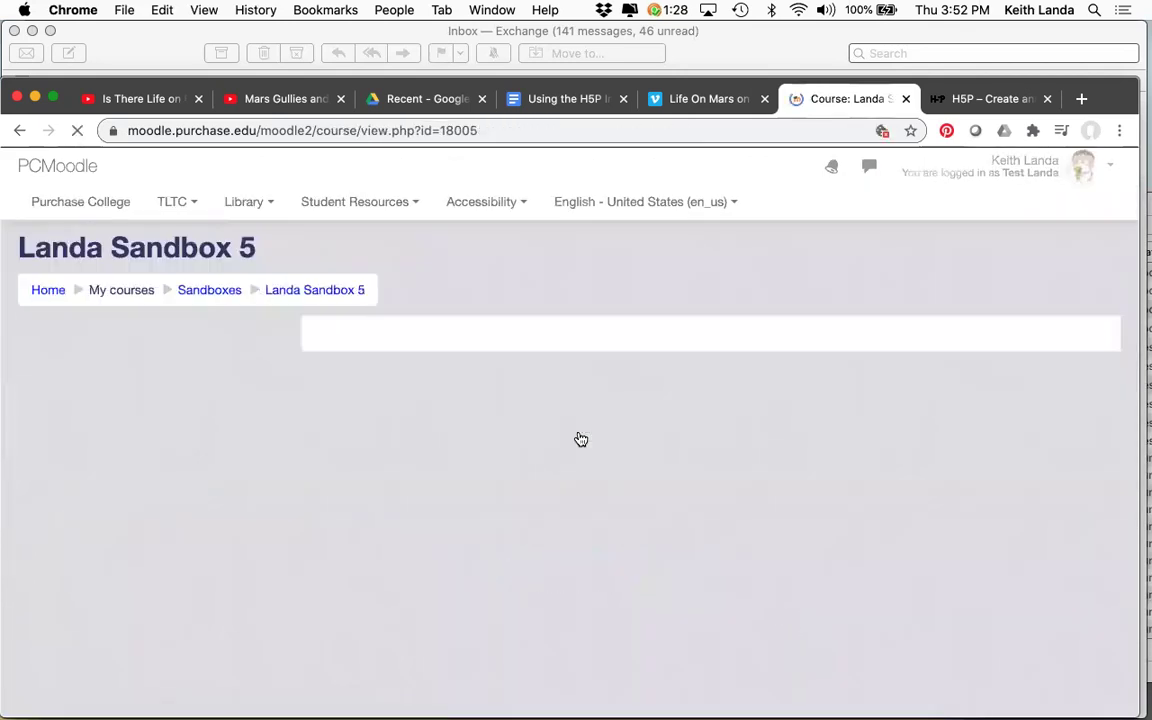
Open the Mars Gullies and Recurring Slope Lineae H5P interactive video from the course page and bring its player controls into view
scroll(675, 610, "down", 5)
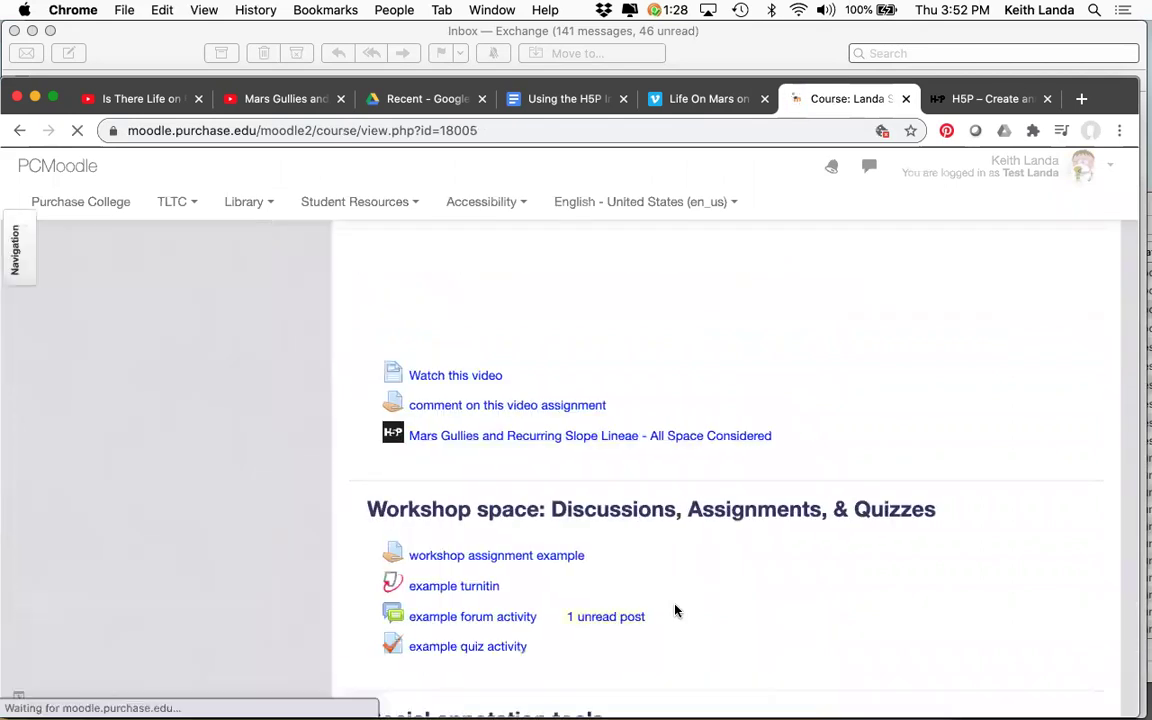
left_click(563, 440)
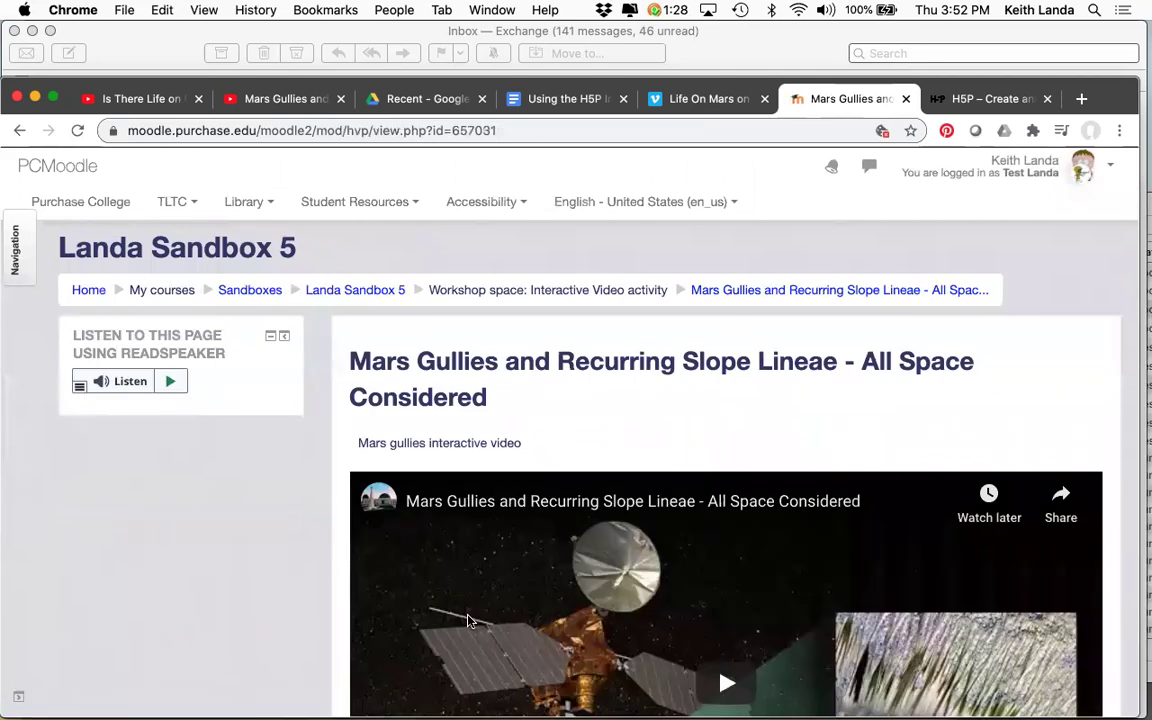
scroll(467, 621, "down", 2)
scroll(467, 621, "down", 6)
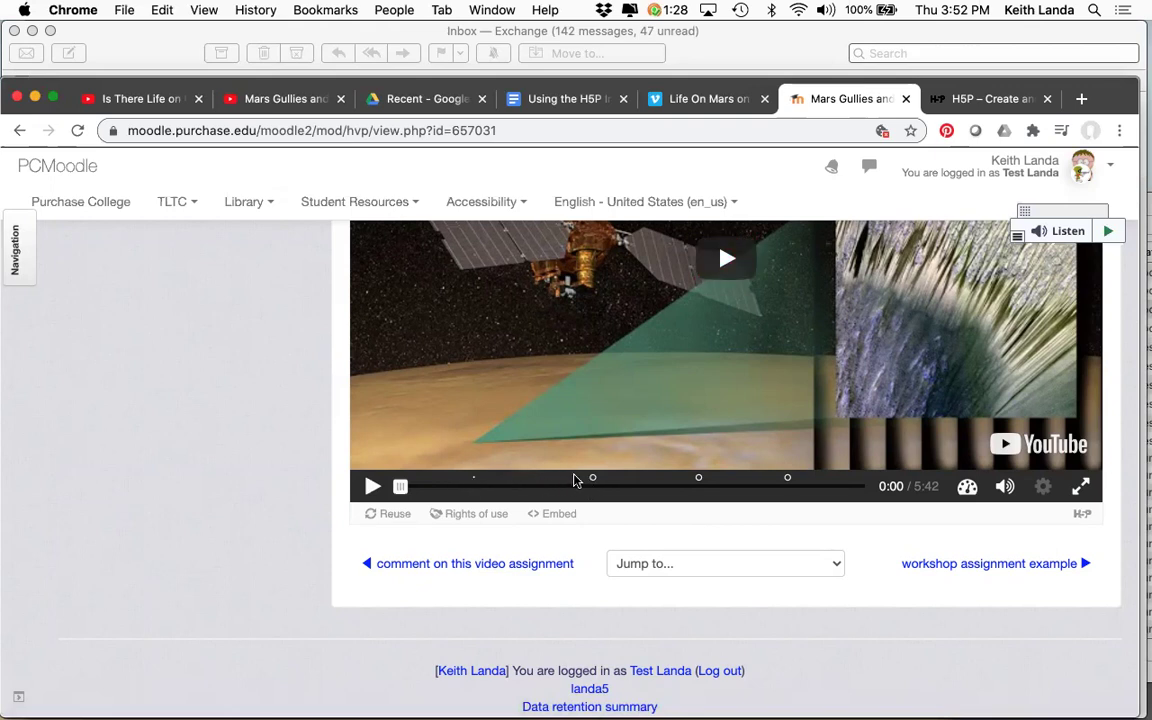
Play the interactive video and skip ahead to the question interaction at 2:21
left_click(372, 488)
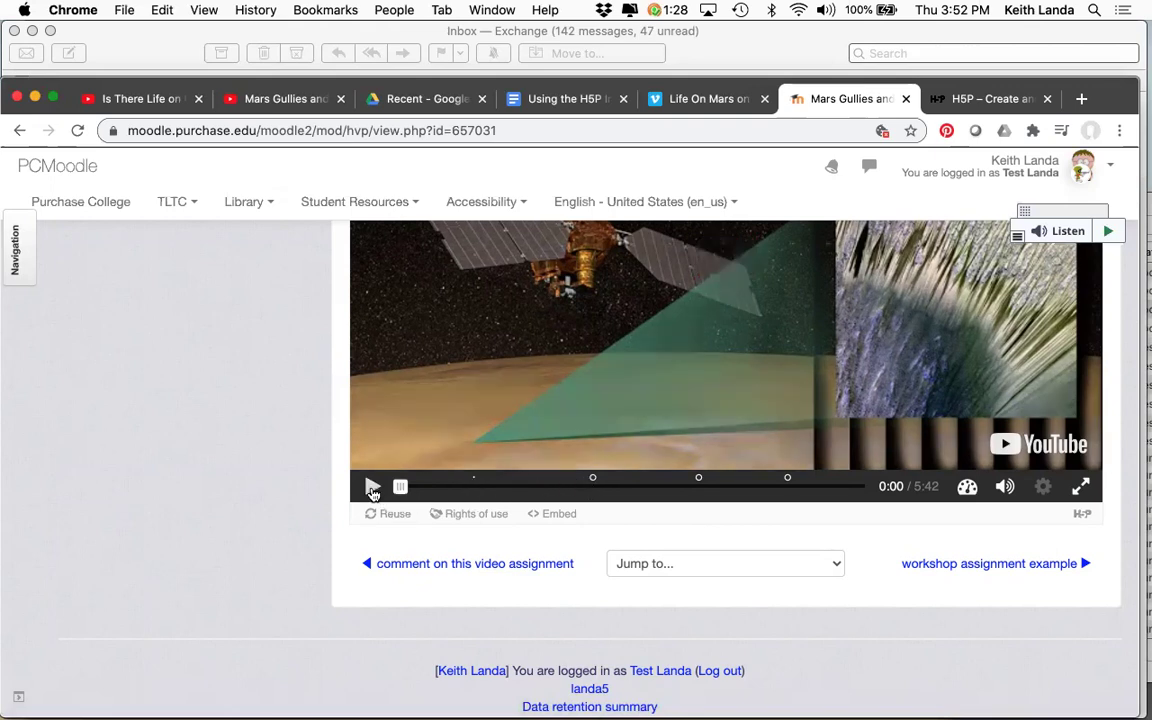
scroll(408, 556, "up", 3)
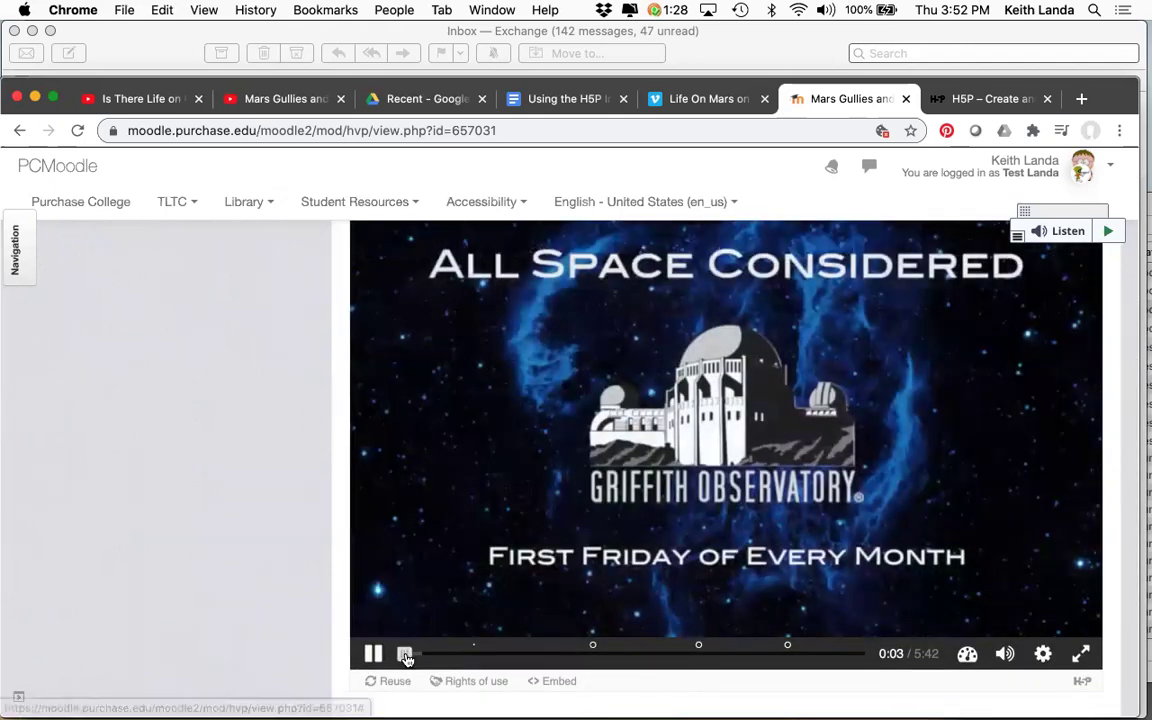
left_click(457, 653)
left_click_drag(508, 662, 571, 661)
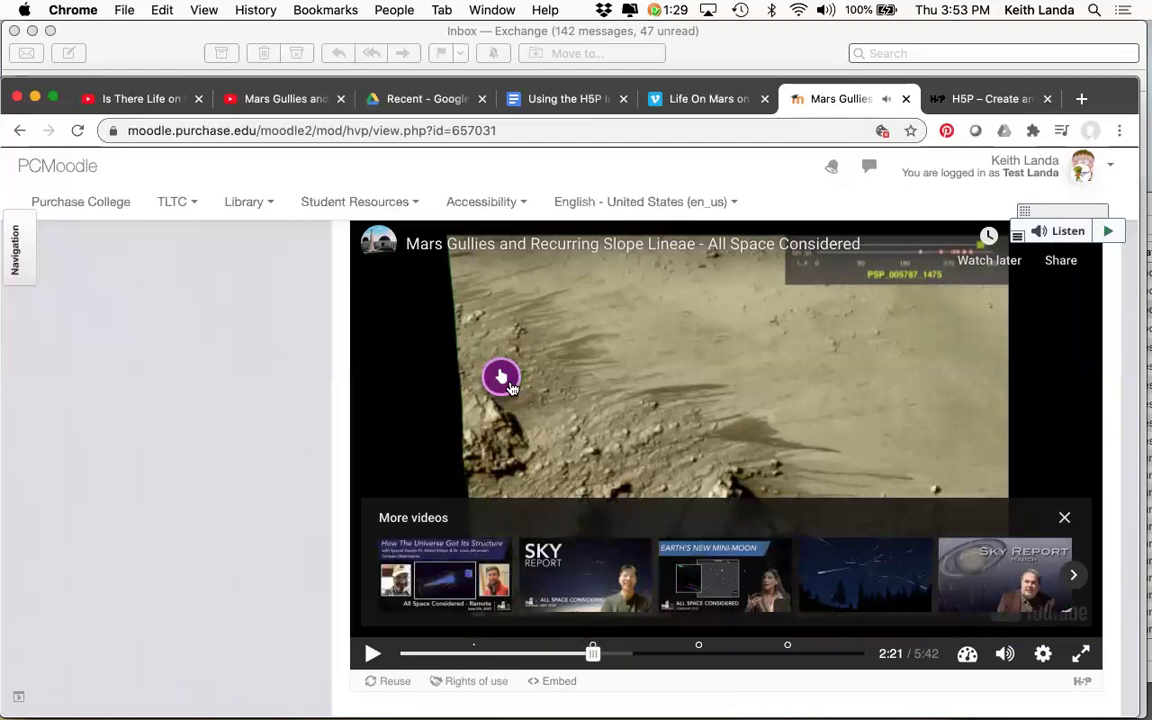
Open the single-choice question set, answer "also incorrect" to the first question and "c" to the second, and resume the video
left_click(503, 380)
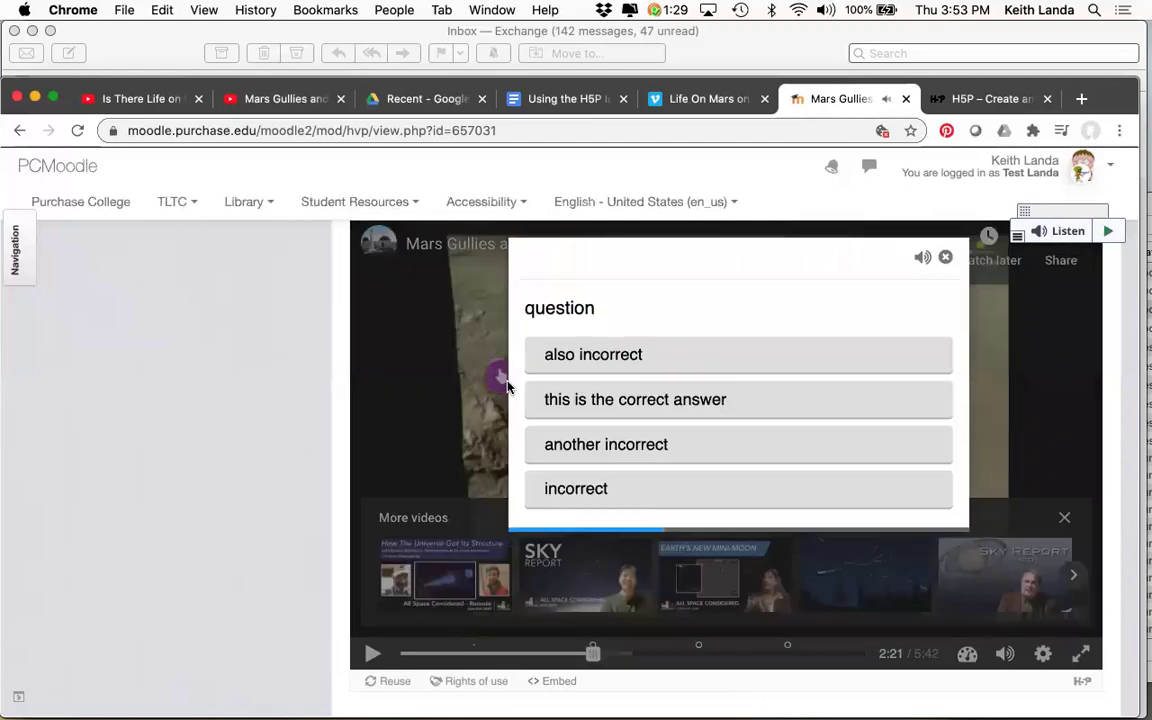
left_click(620, 359)
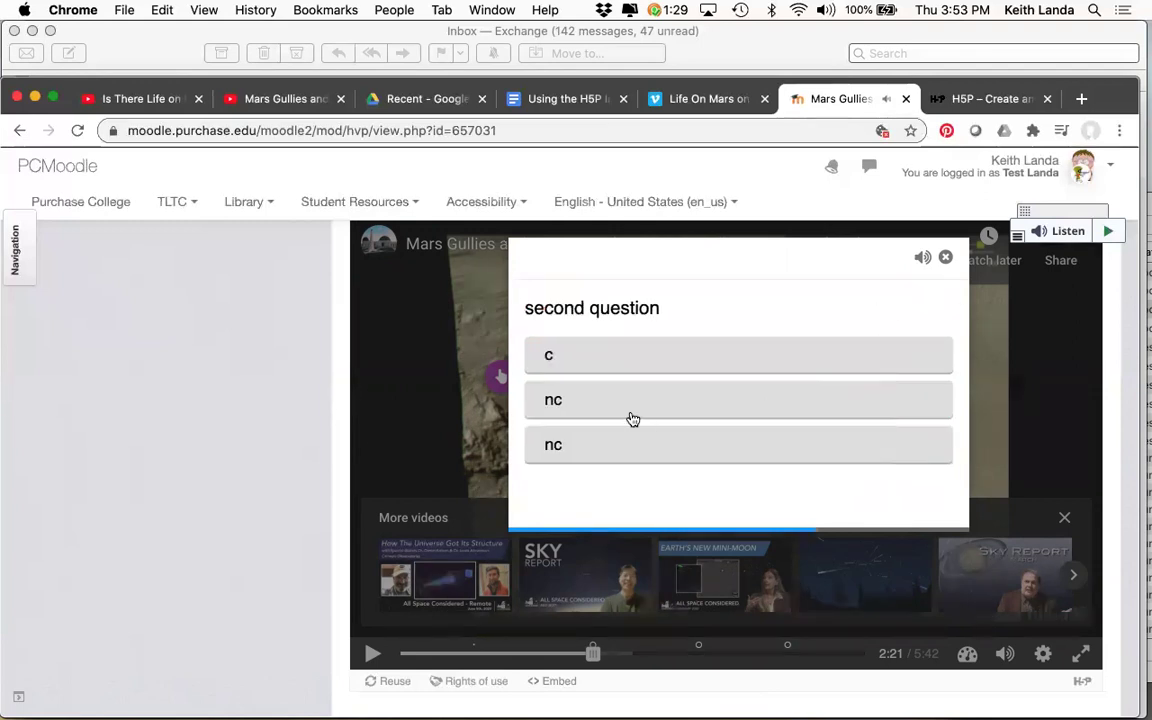
left_click(631, 357)
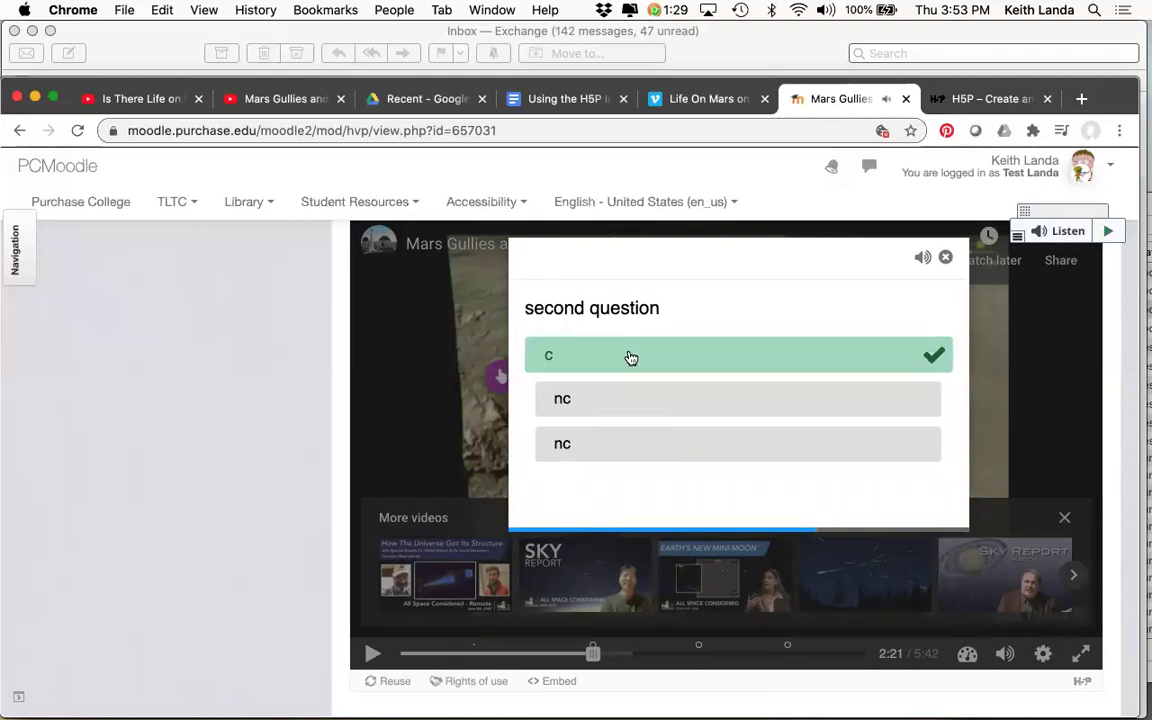
left_click(858, 437)
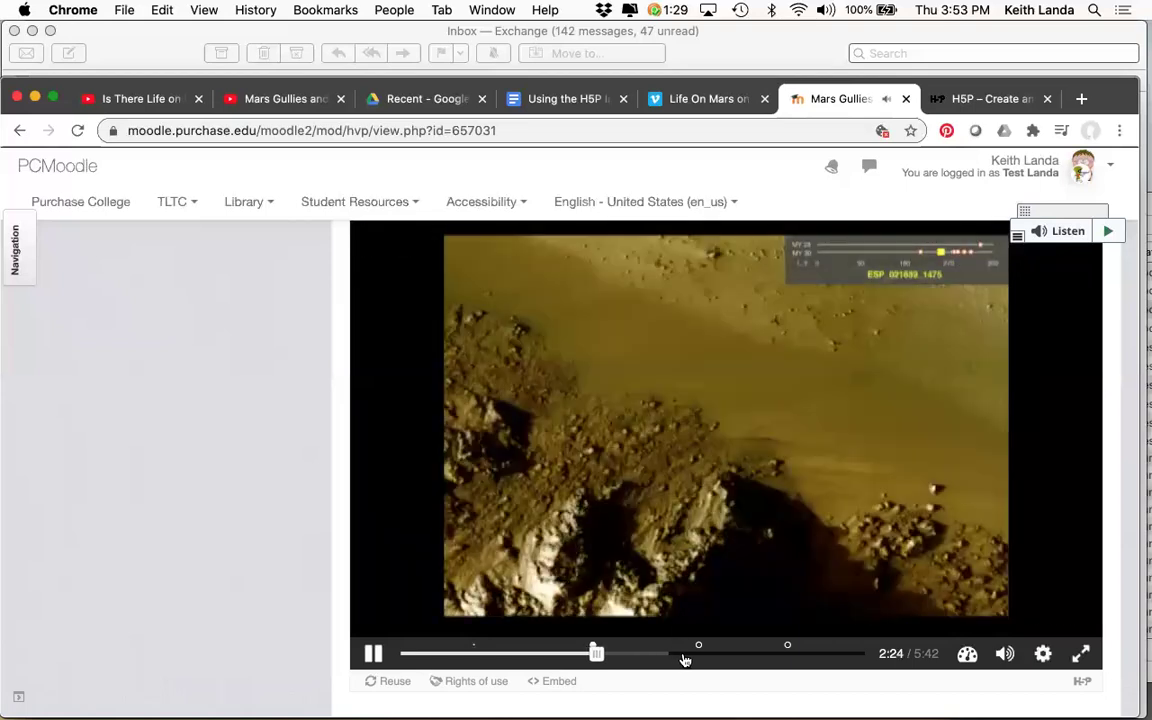
Skip ahead to the 3:39 interaction, answer True to "this is cool", check the answer and continue the video
left_click_drag(685, 655, 692, 655)
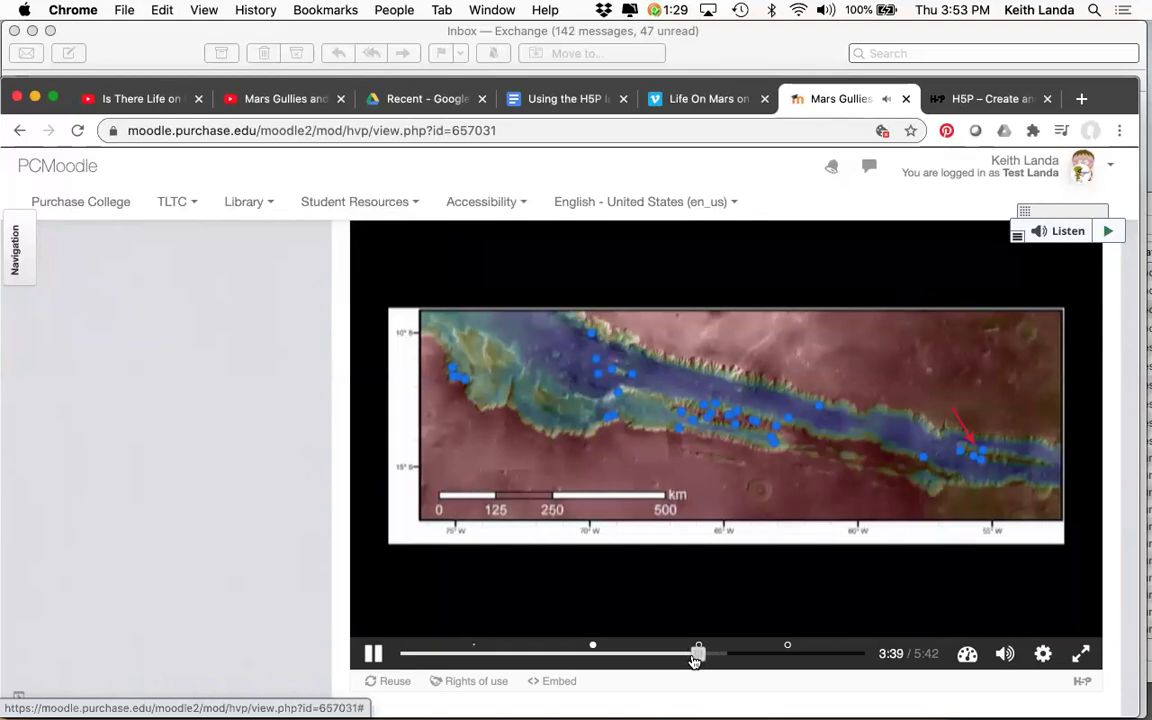
left_click(478, 399)
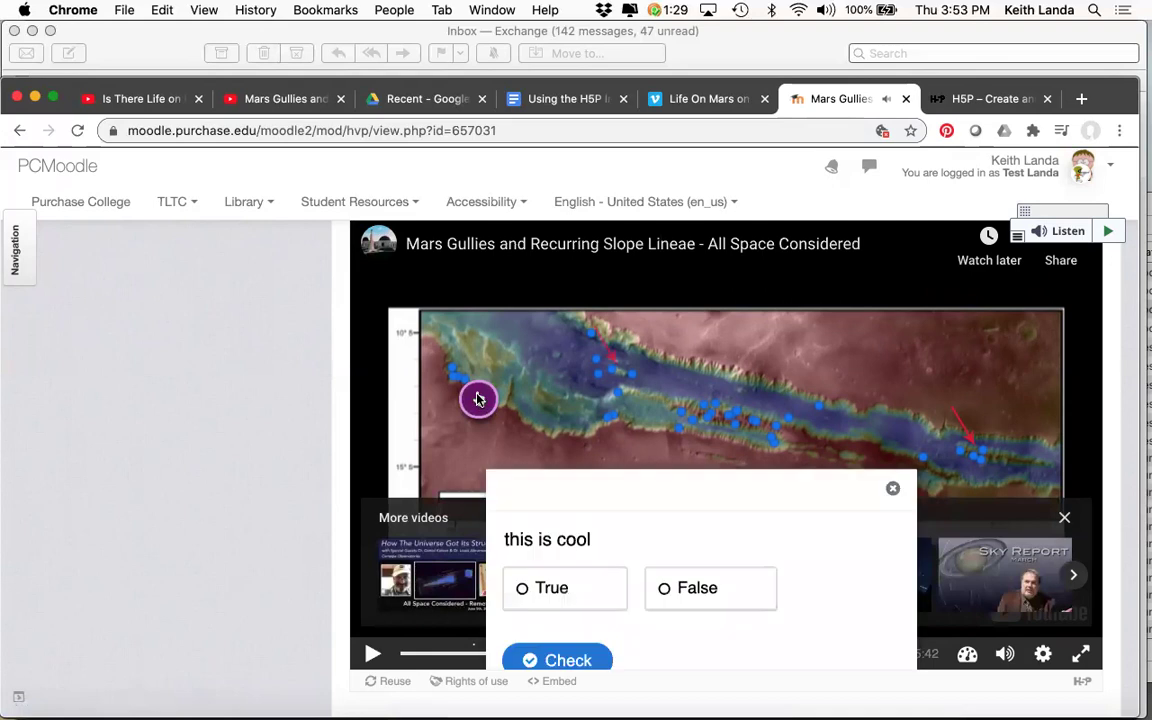
left_click(557, 358)
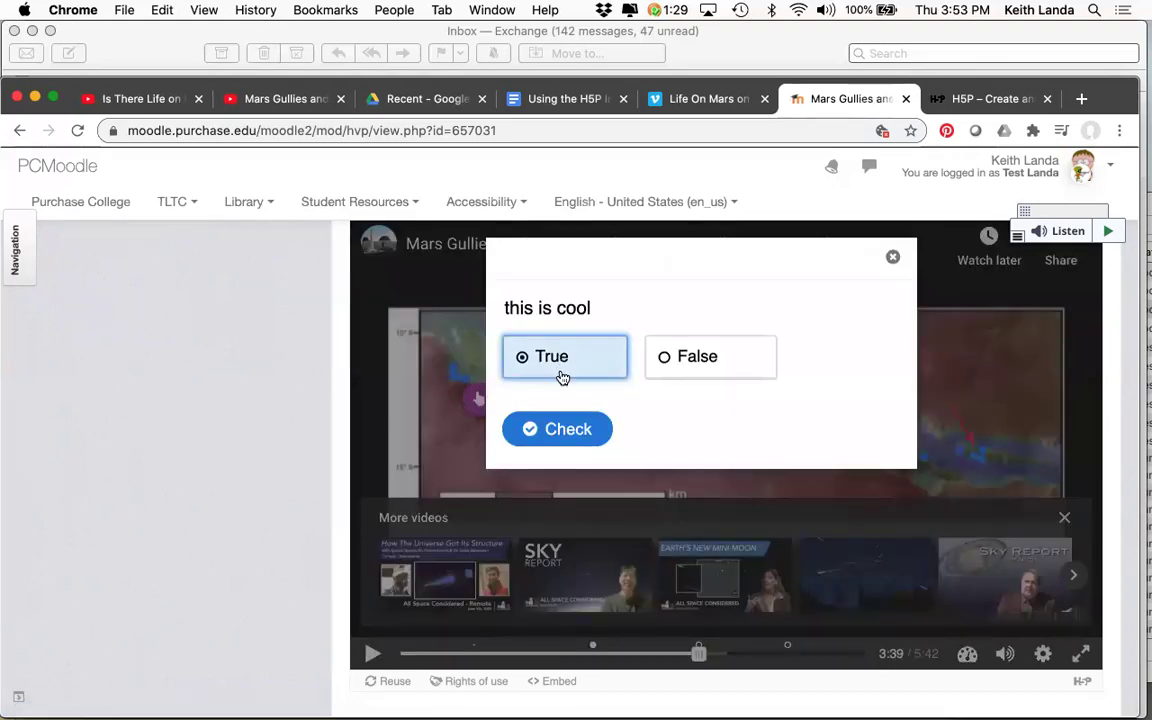
left_click(560, 429)
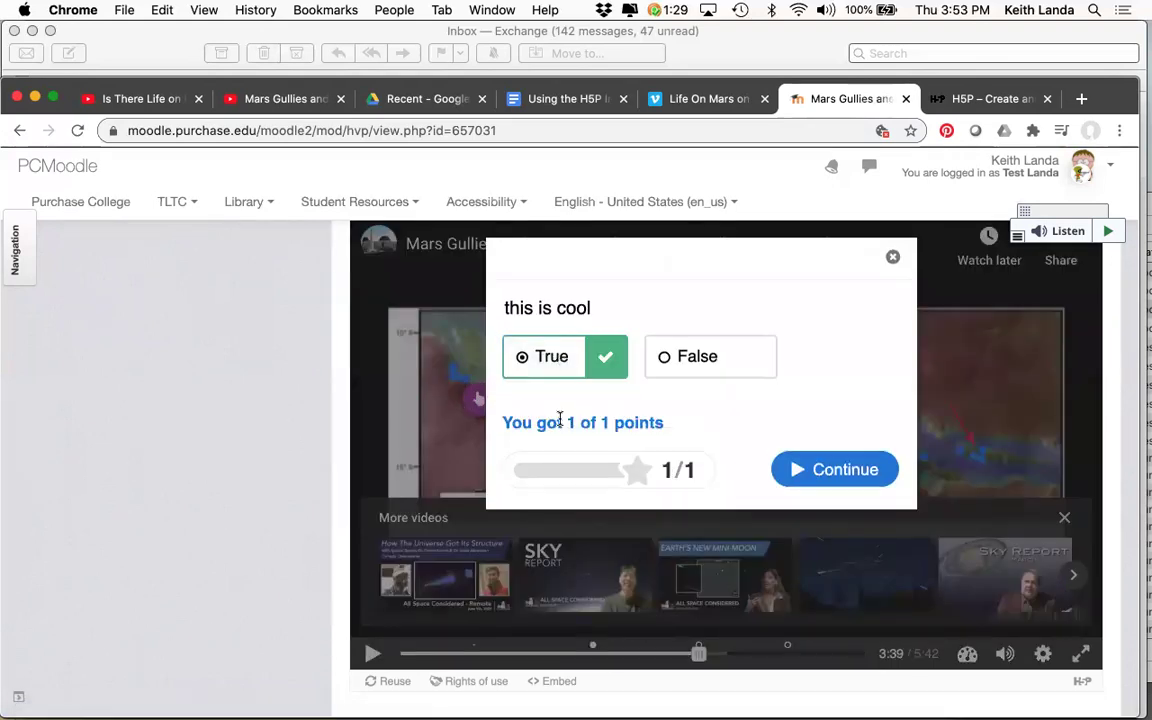
left_click(844, 470)
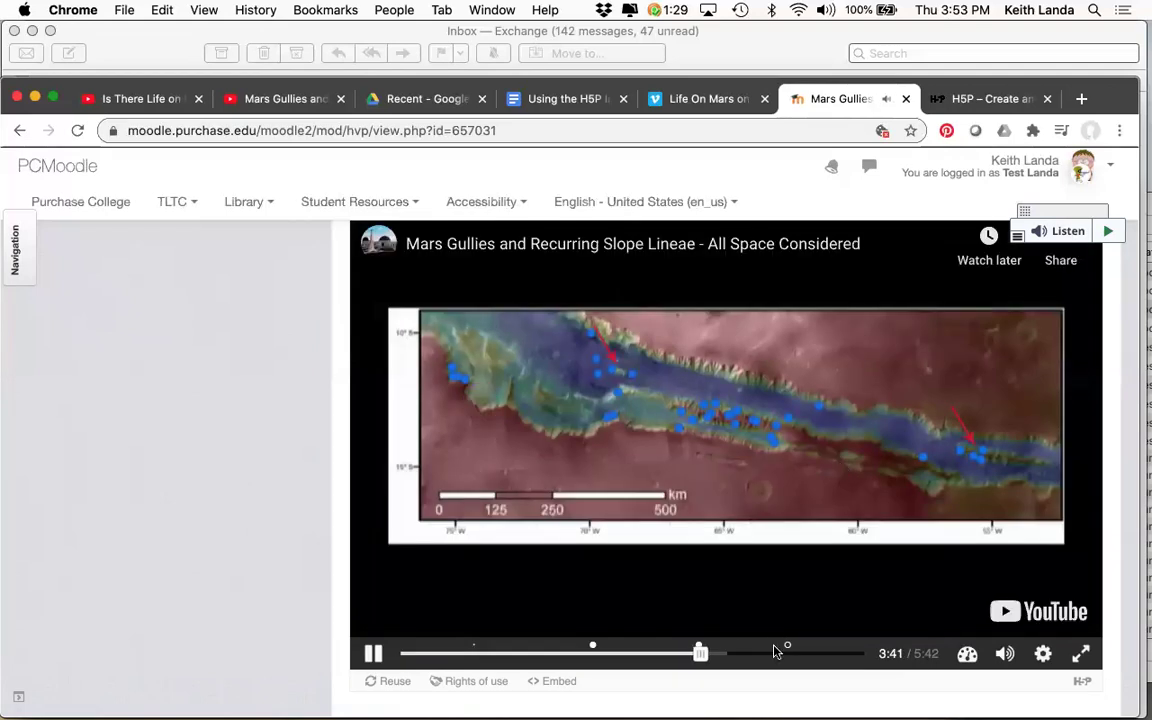
Skip to the multiple-choice interaction at about 4:44, select "another correct answer that you should click" and "incorrect", check them and continue the video
left_click_drag(737, 666, 780, 665)
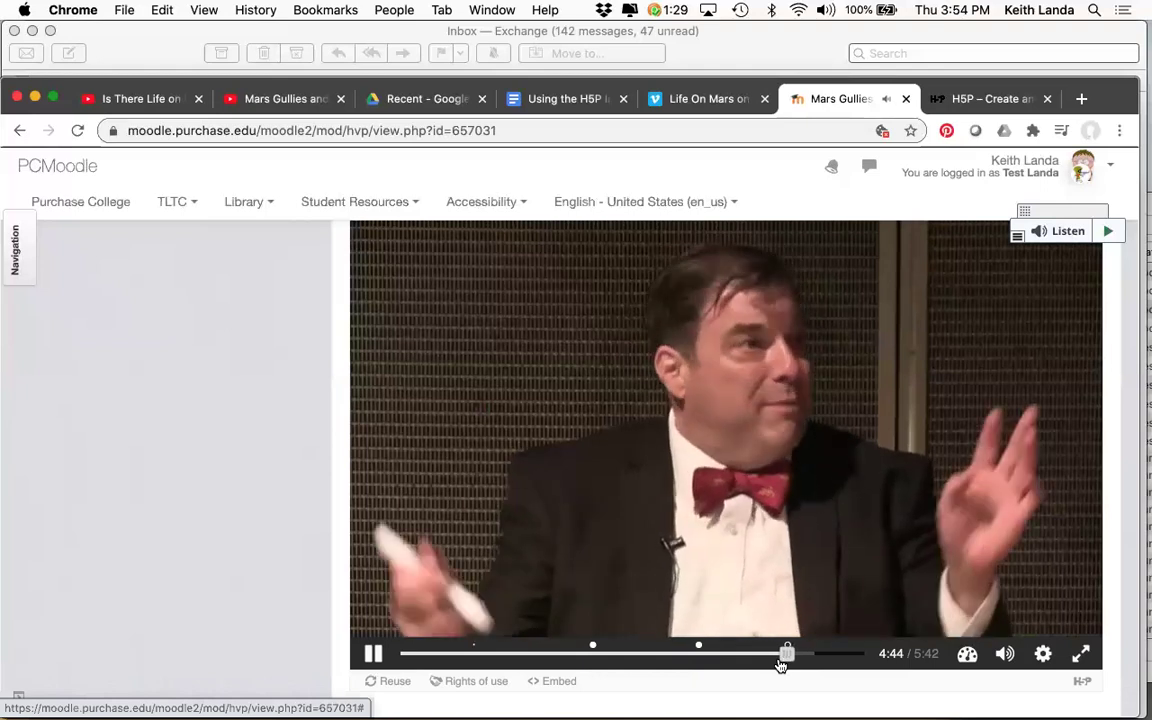
left_click(468, 342)
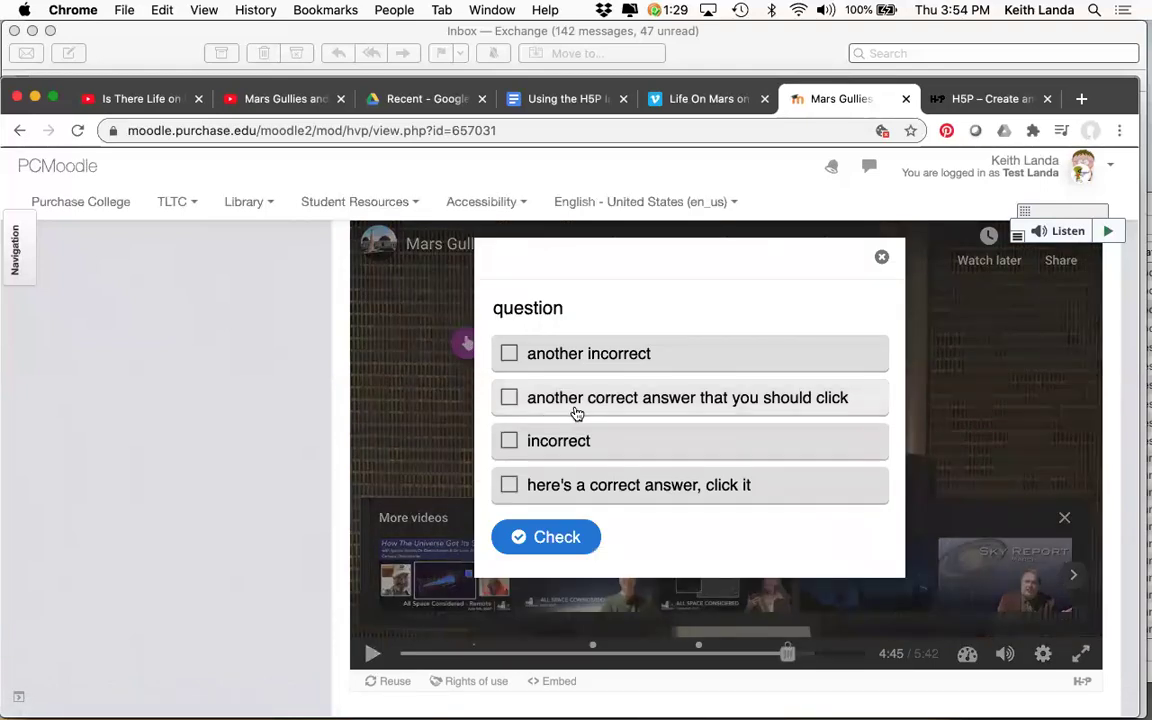
left_click(578, 410)
left_click(588, 447)
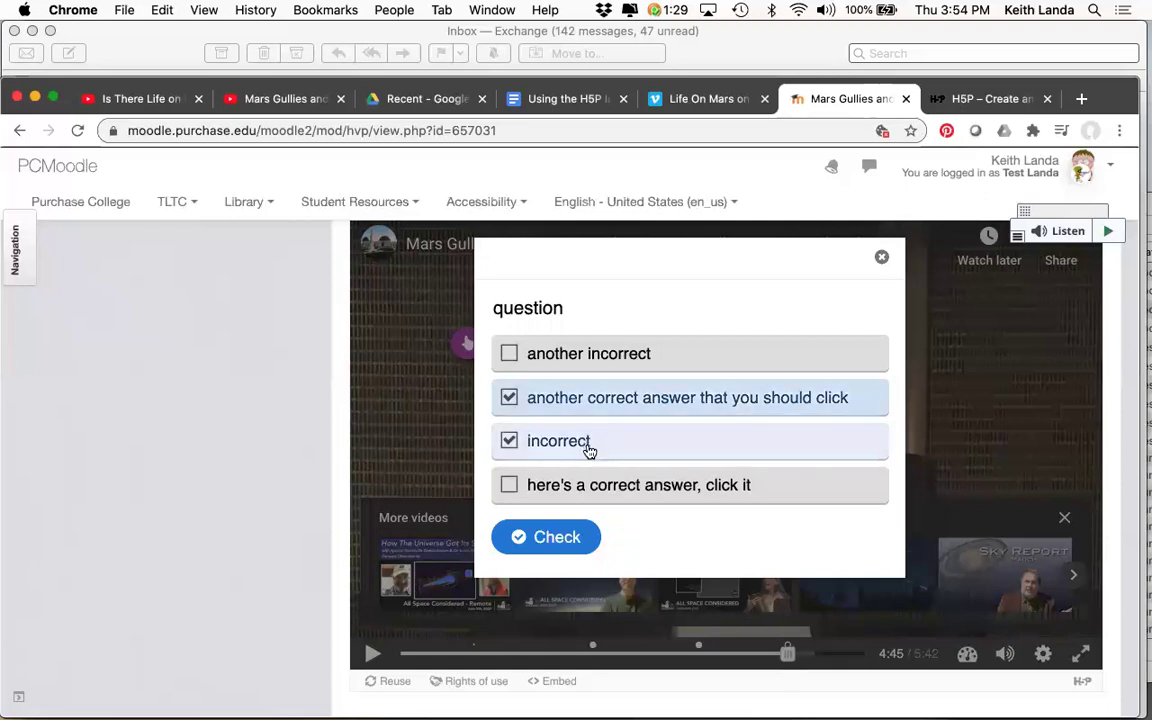
left_click(570, 537)
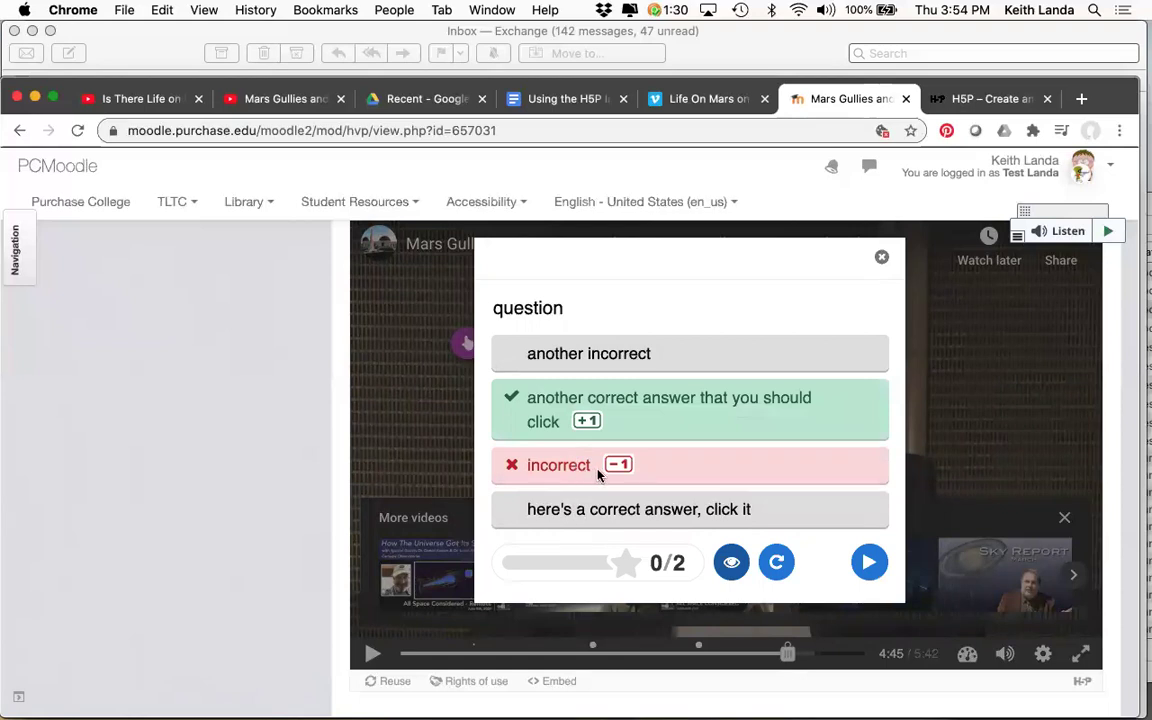
left_click(869, 563)
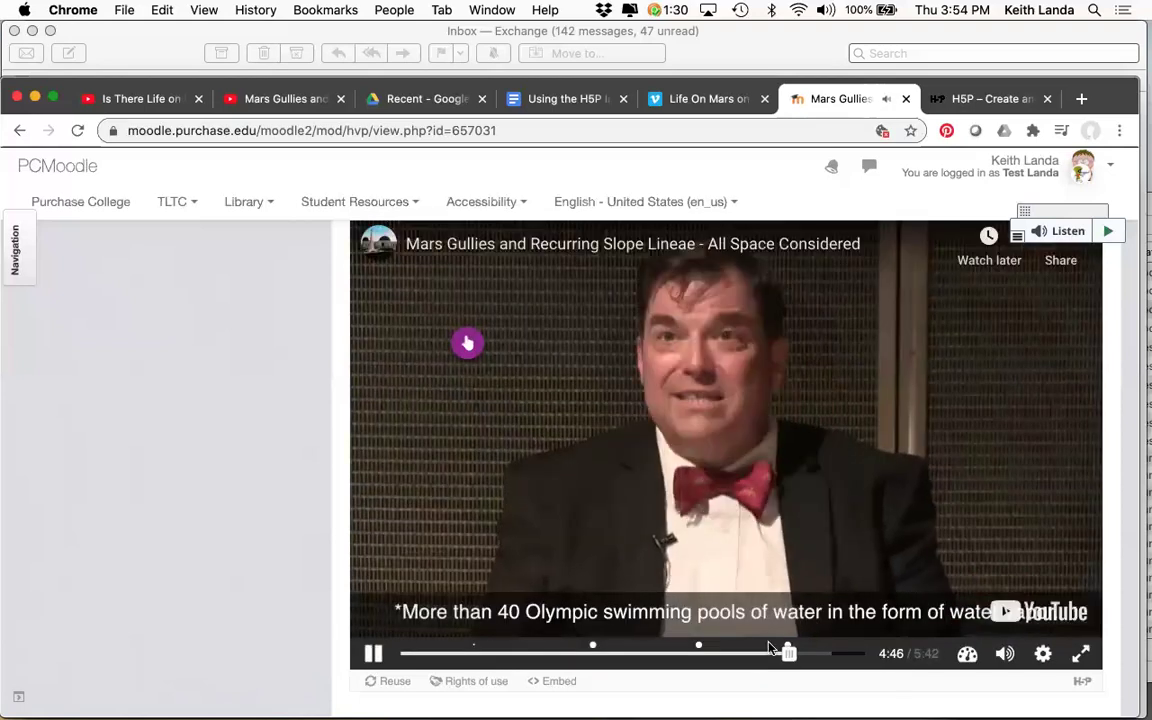
Skip the interactive video ahead to about 5:34 and let it play through to the end
left_click_drag(790, 655, 855, 658)
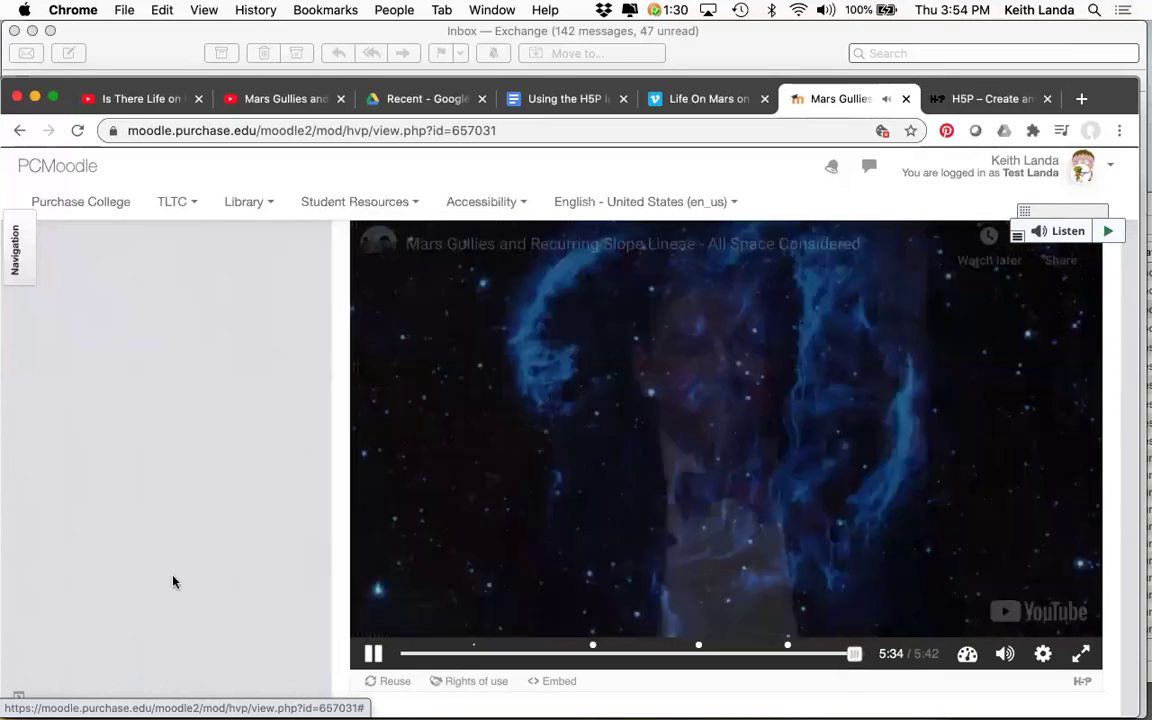
scroll(173, 582, "up", 1)
scroll(173, 582, "up", 1)
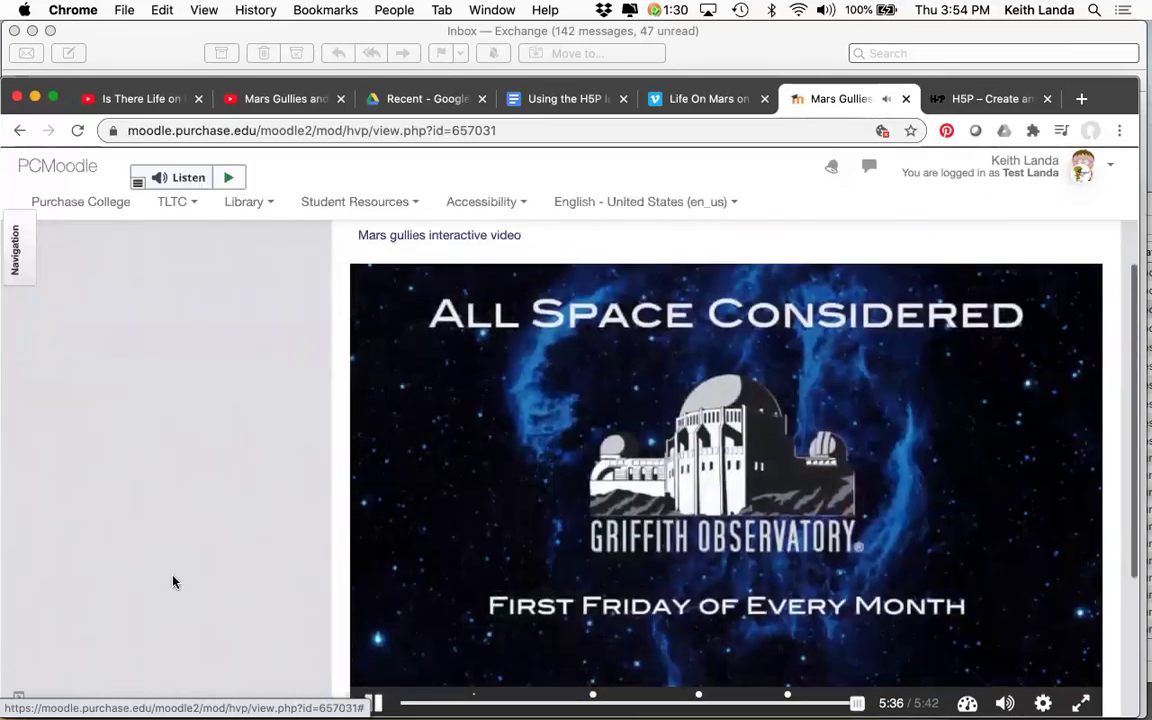
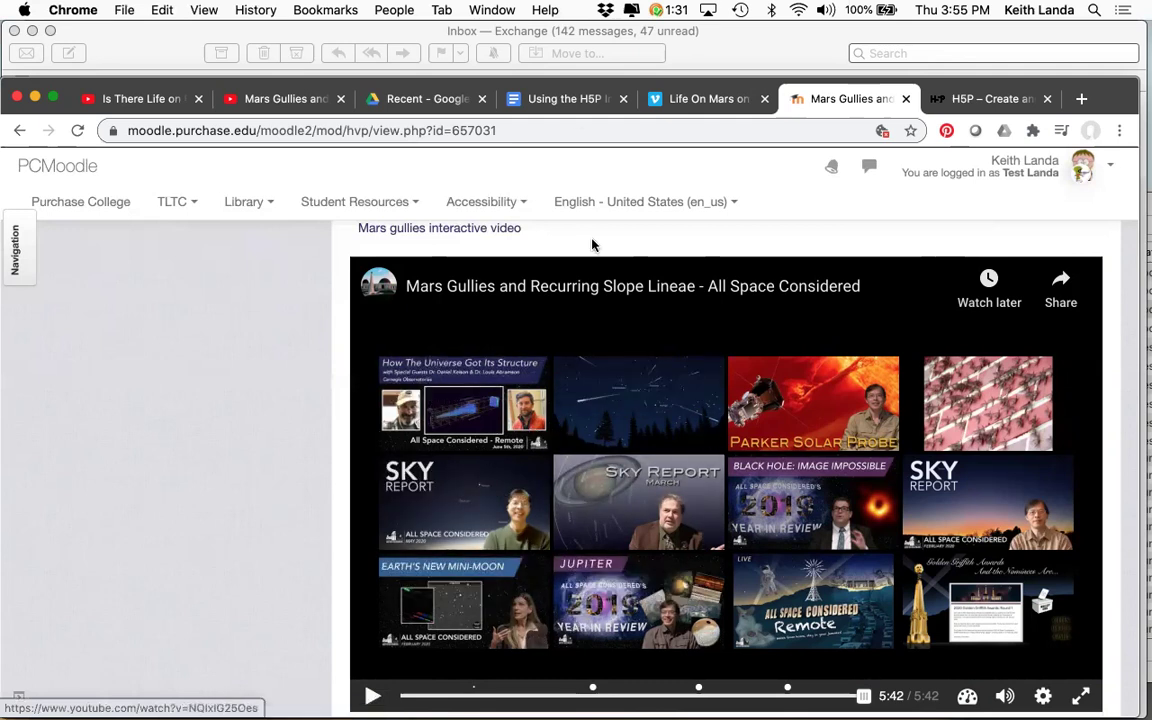
Switch to the H5P workshop outline document, review it through the Student view section and return to its beginning
left_click(566, 100)
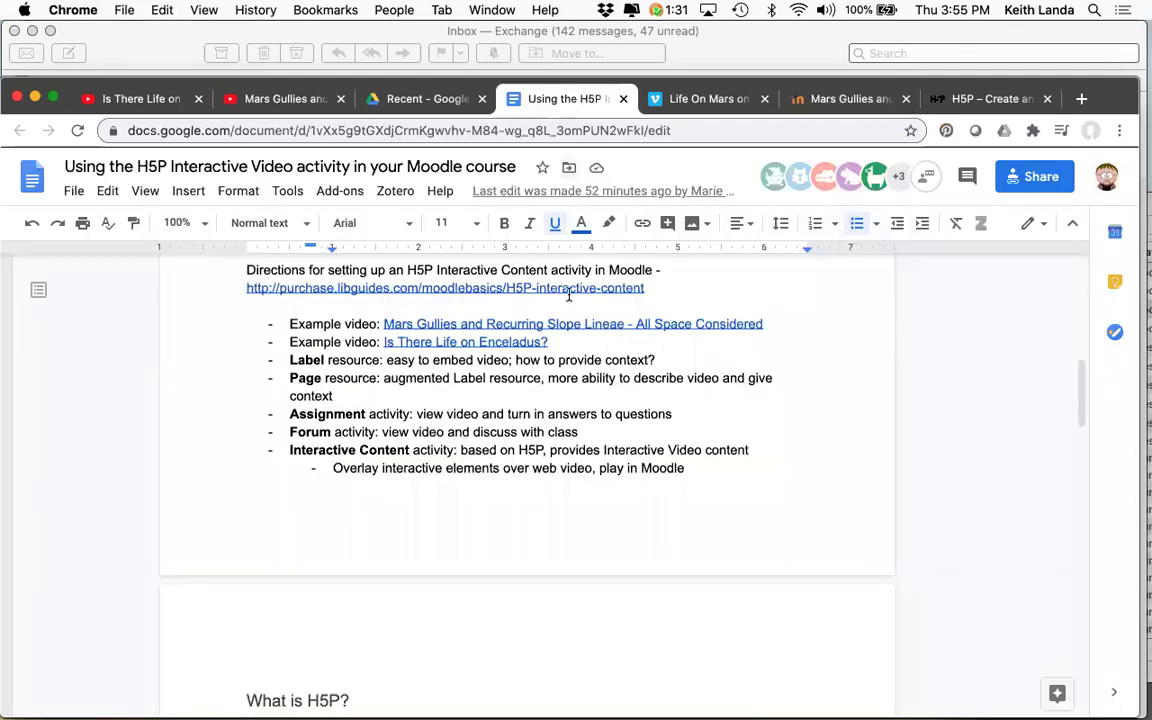
scroll(574, 393, "down", 10)
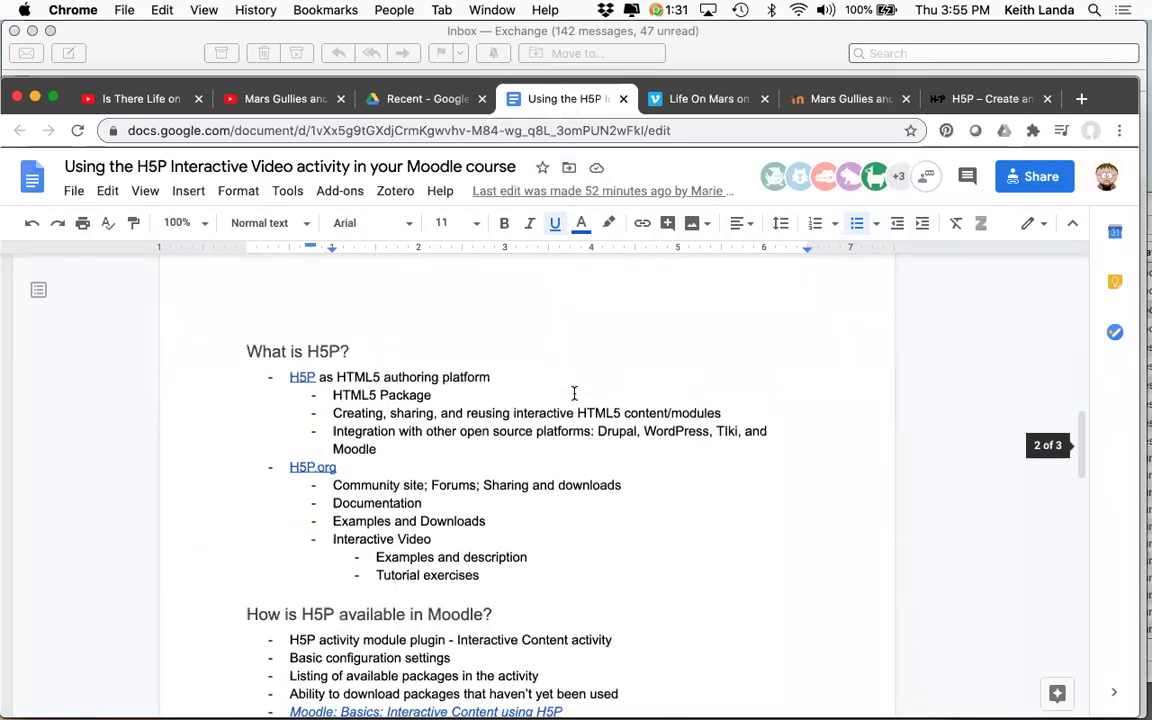
scroll(574, 393, "down", 15)
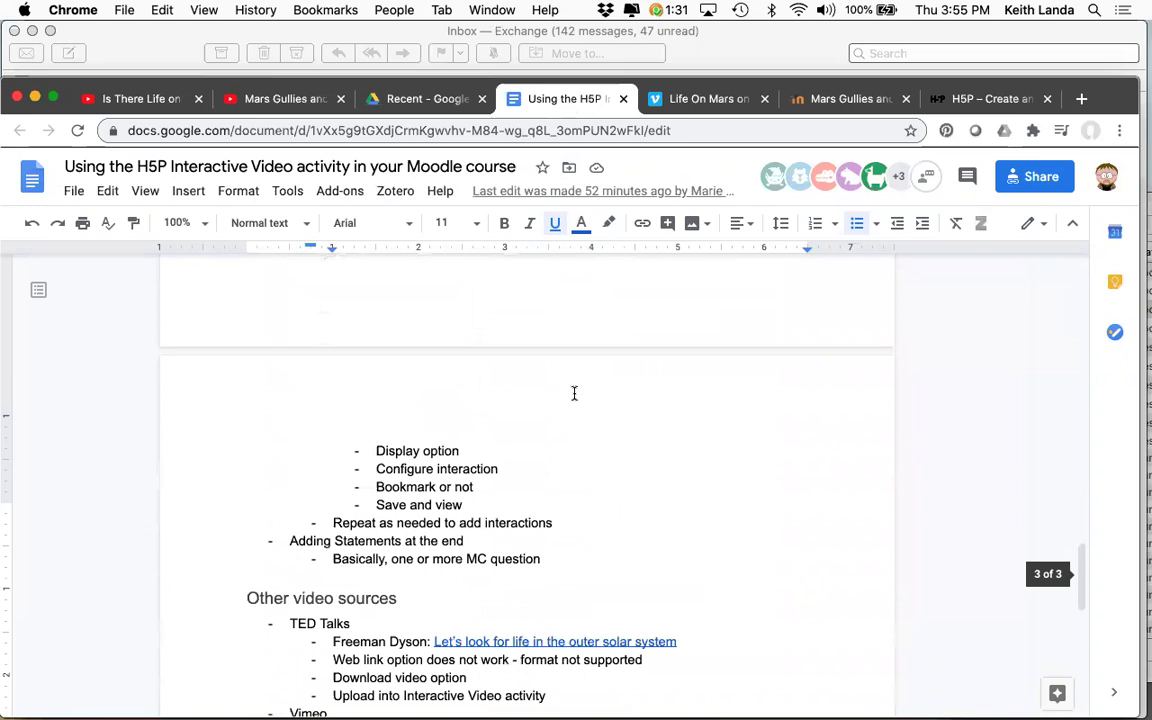
scroll(574, 393, "down", 5)
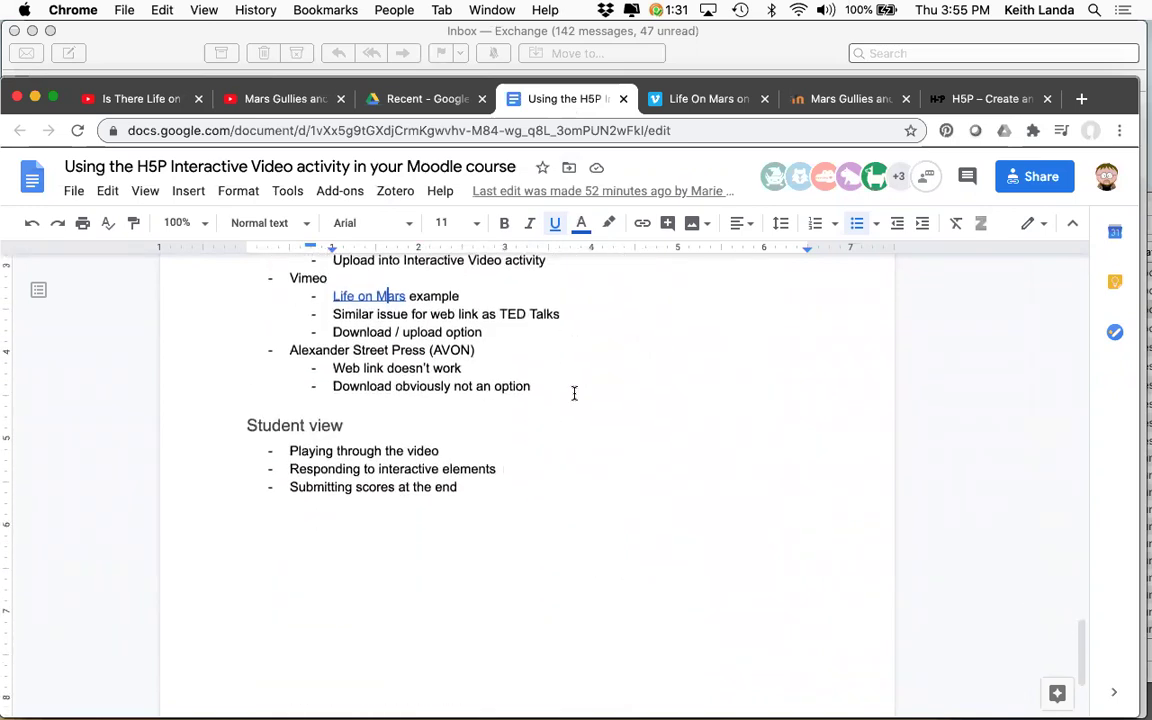
scroll(574, 393, "up", 6)
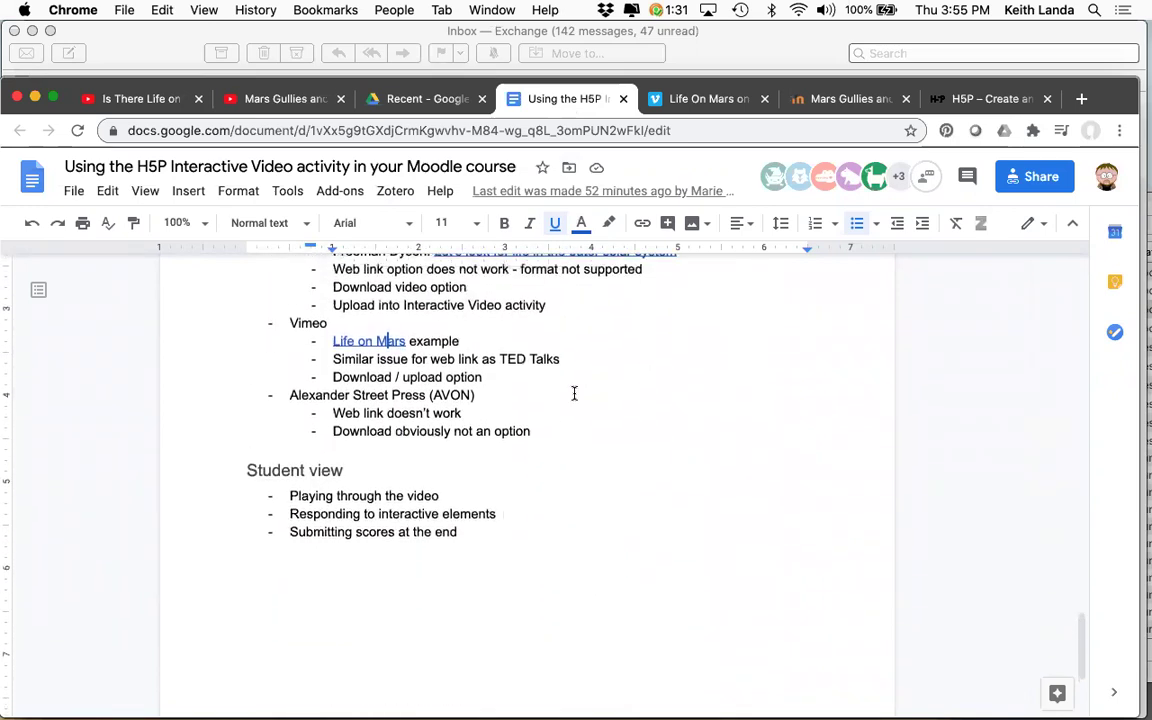
scroll(574, 393, "up", 20)
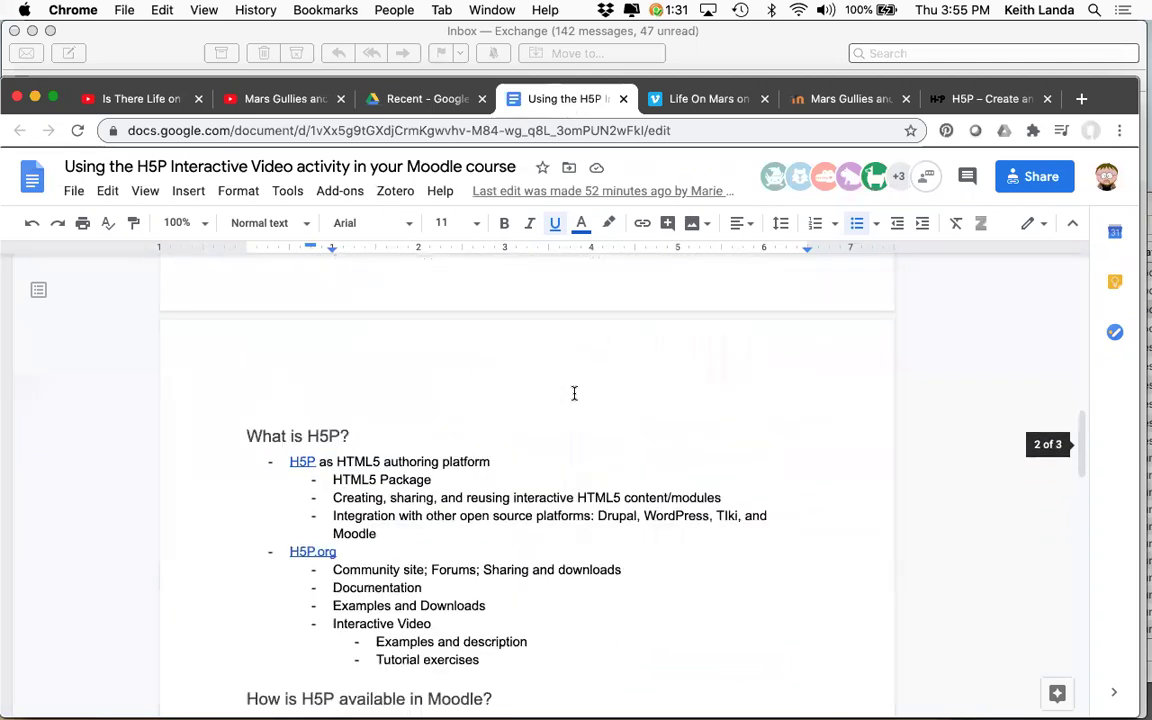
scroll(574, 393, "up", 10)
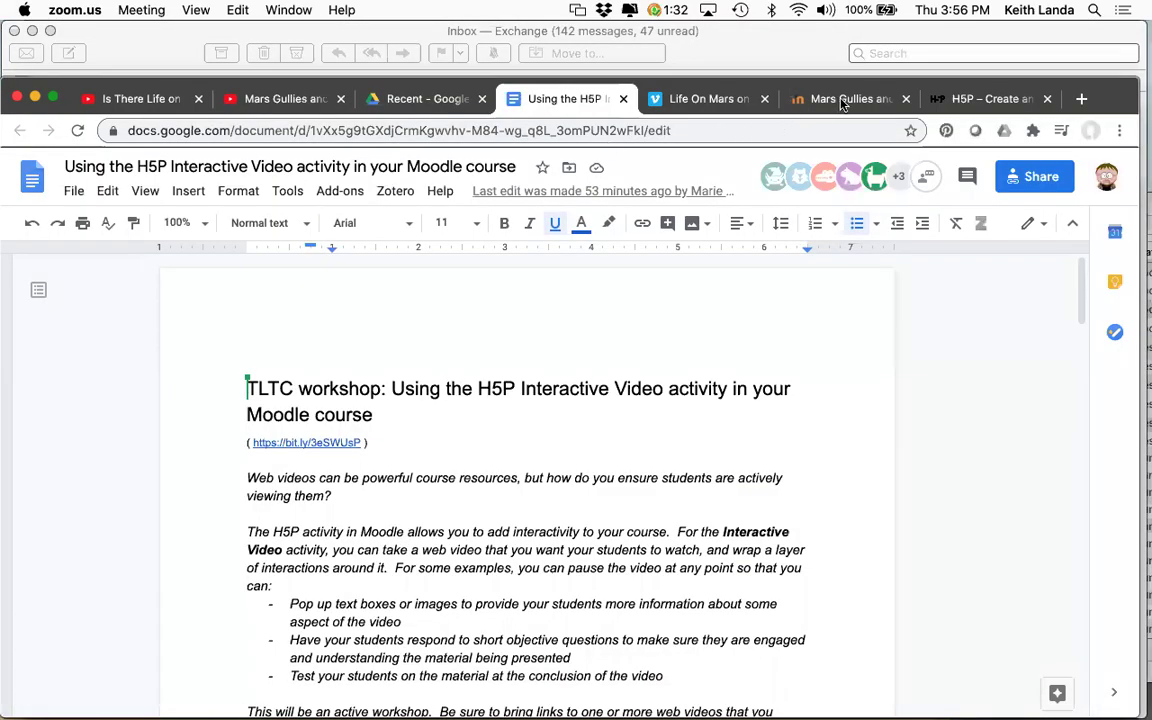
Return to Moodle, log out of the test student account, log back in with the saved instructor credentials and find the course's interactive video section
left_click(843, 100)
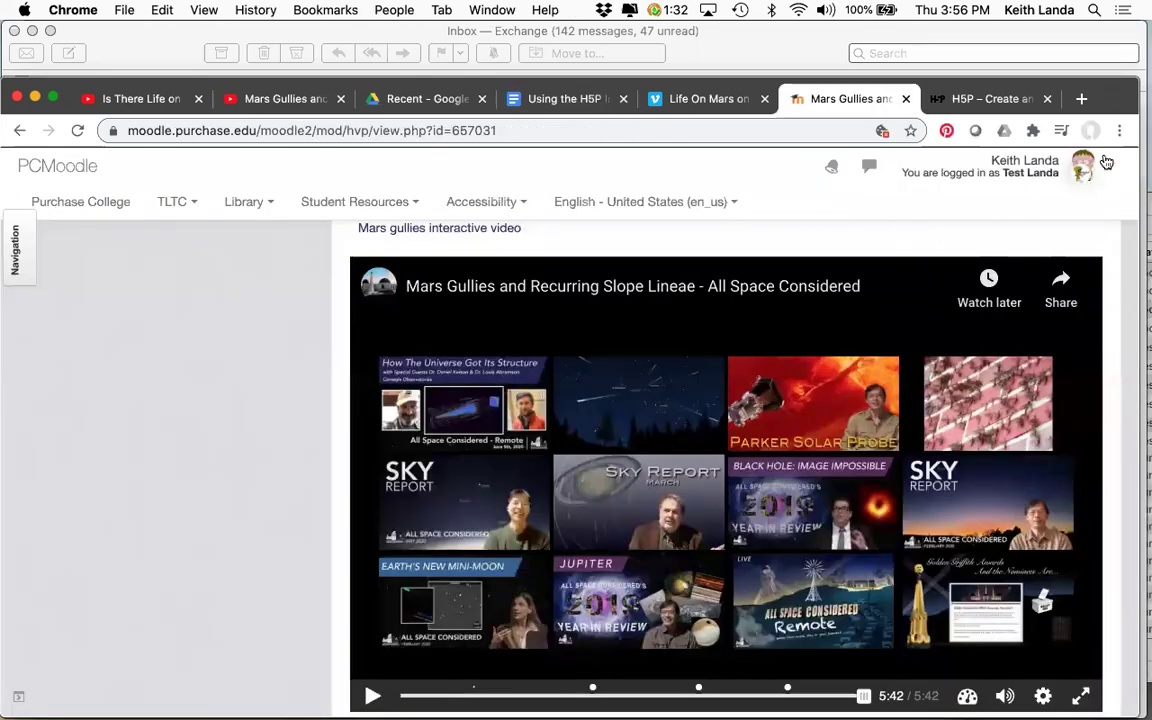
left_click(1107, 170)
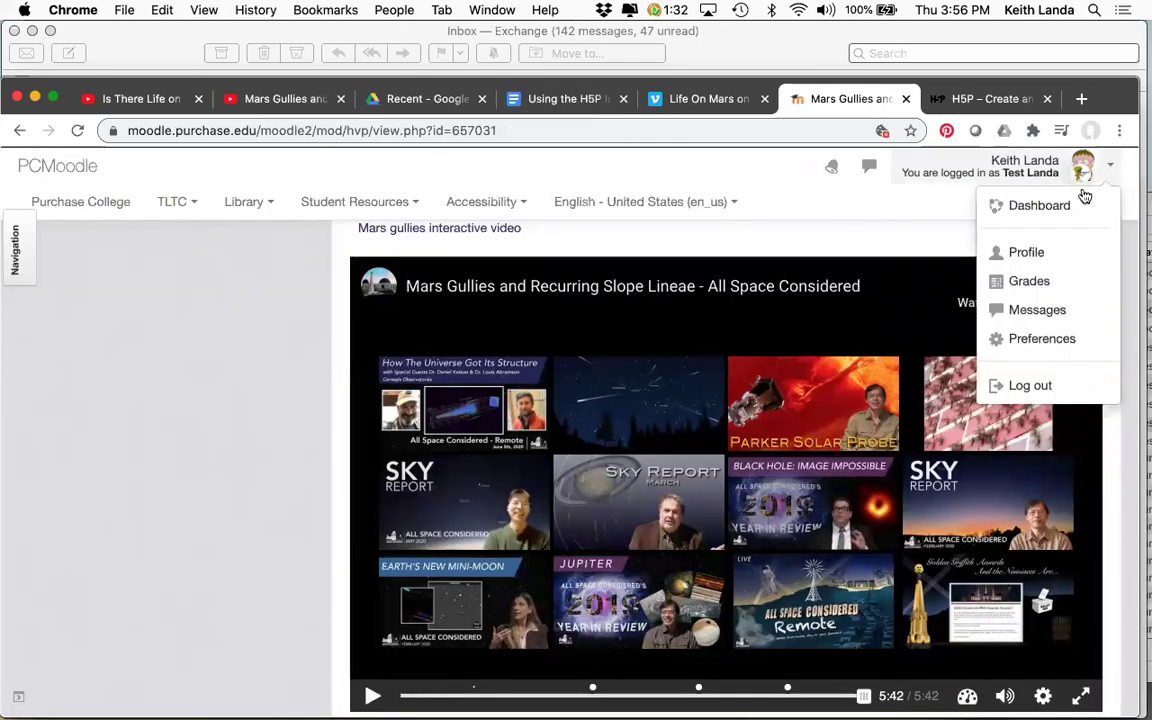
left_click(1034, 385)
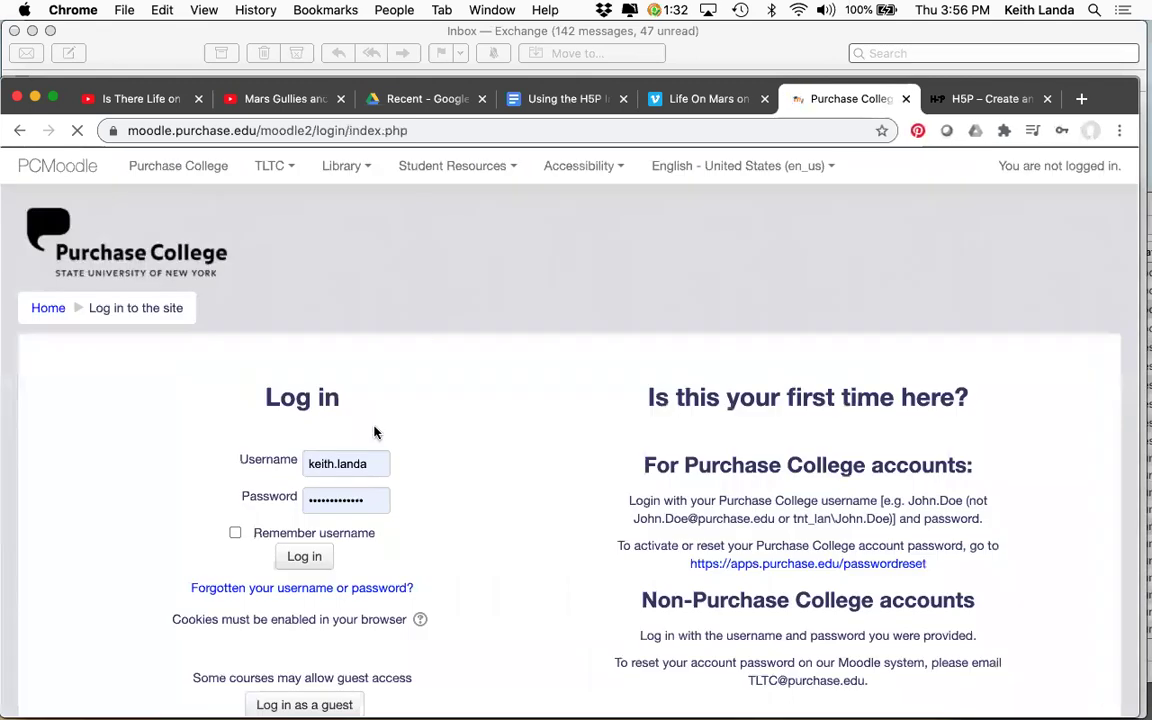
left_click(307, 555)
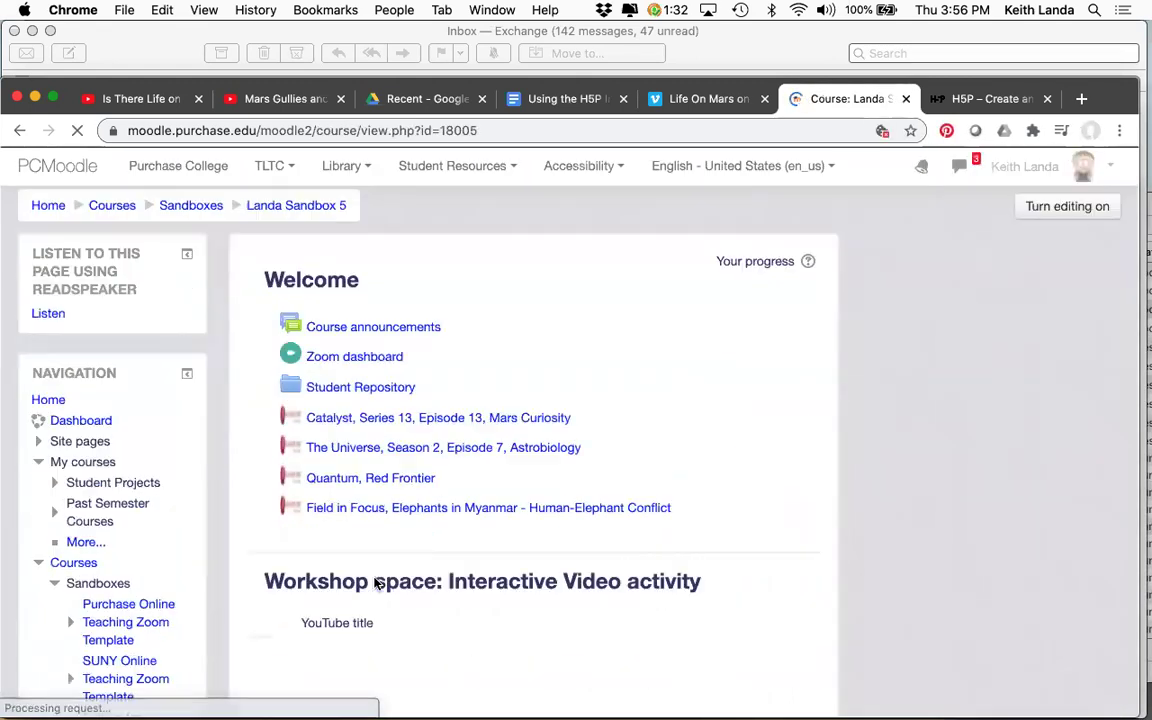
scroll(376, 583, "down", 4)
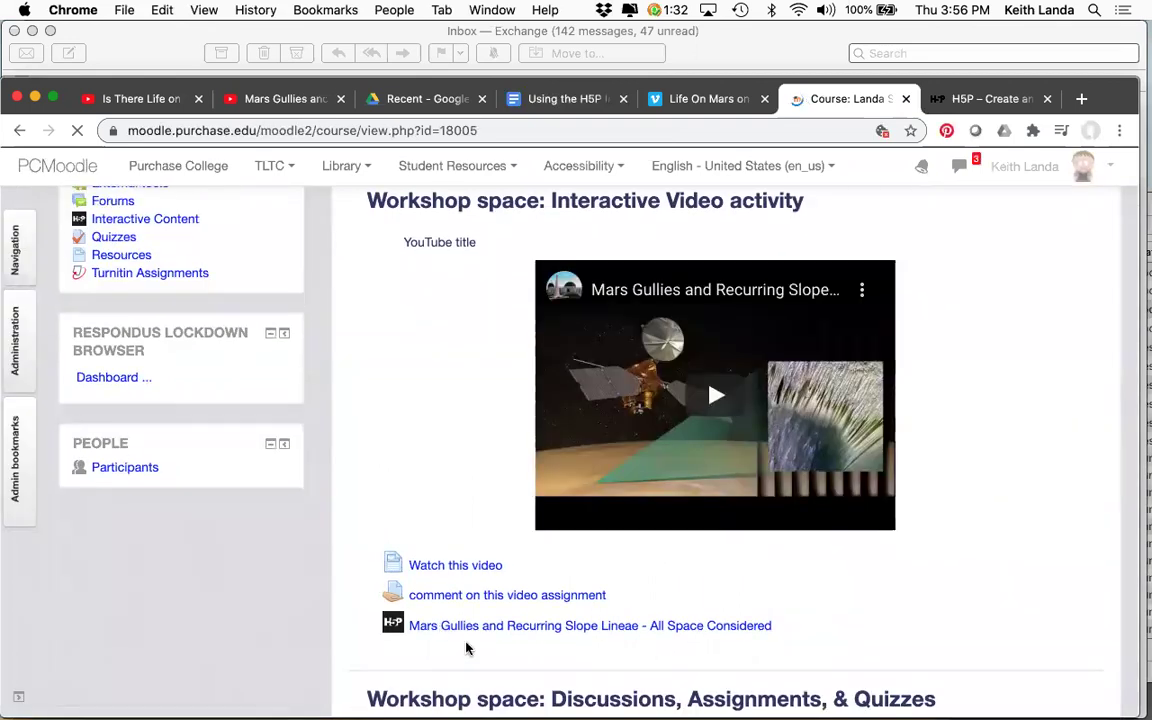
Open the Mars Gullies and Recurring Slope Lineae interactive video's settings for editing and go to the Add interactions step
left_click(478, 628)
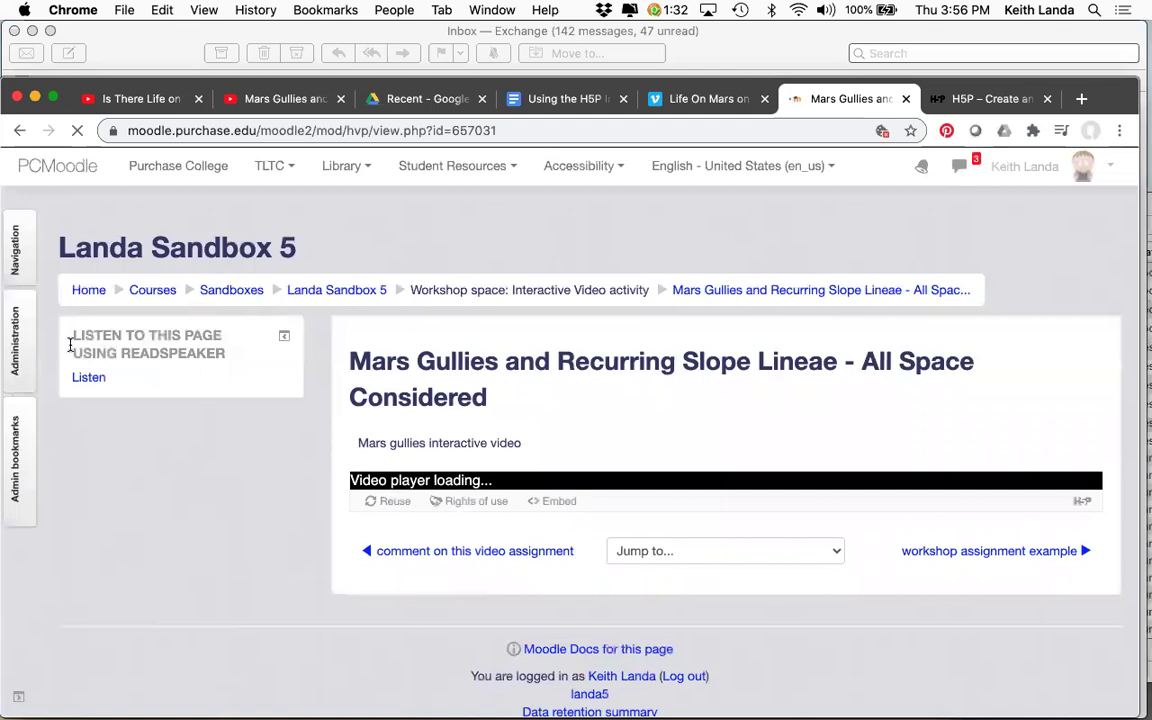
left_click(15, 340)
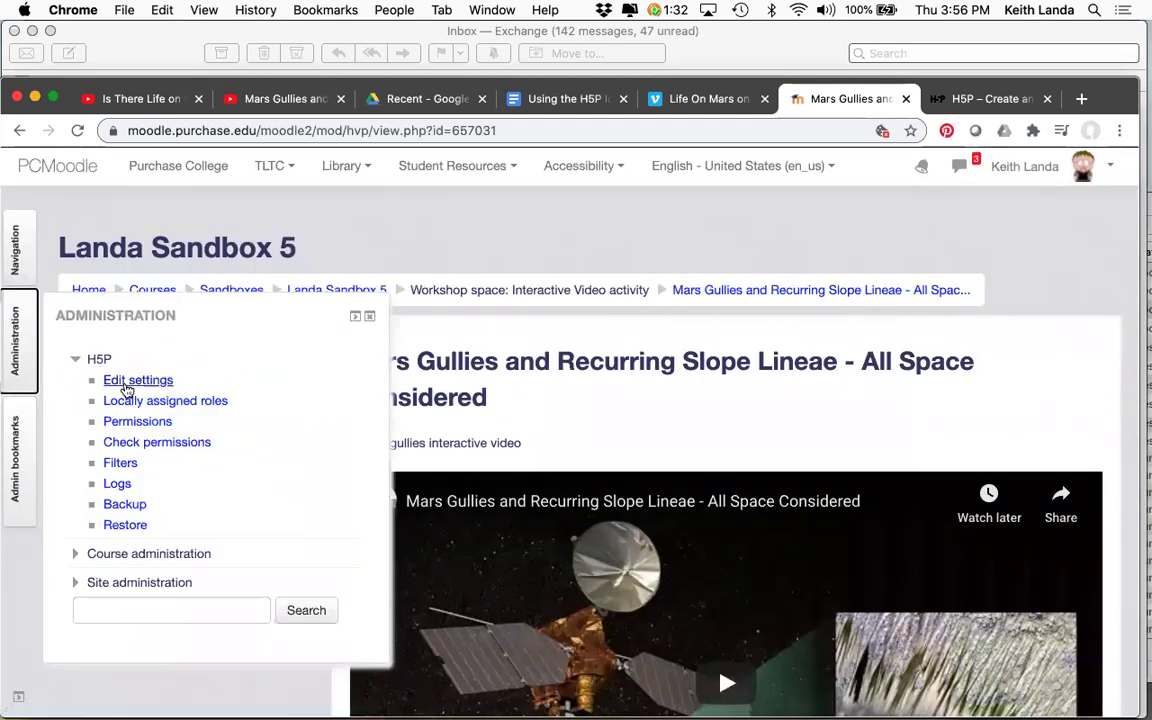
left_click(118, 381)
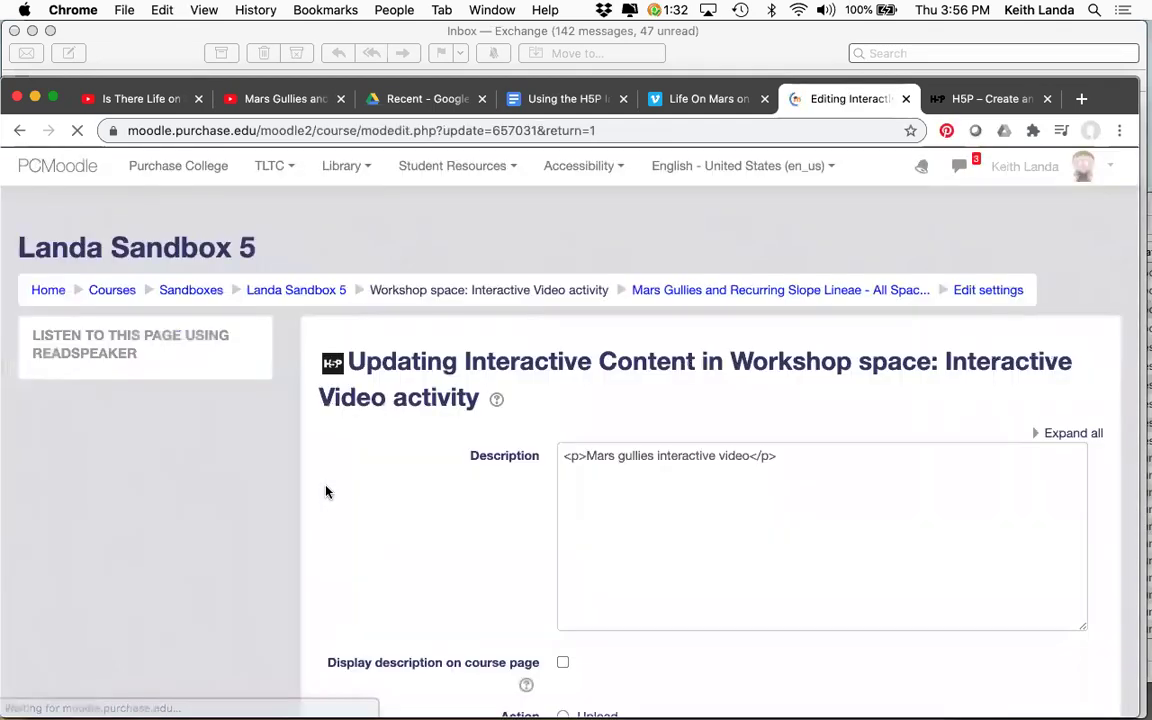
scroll(325, 491, "down", 8)
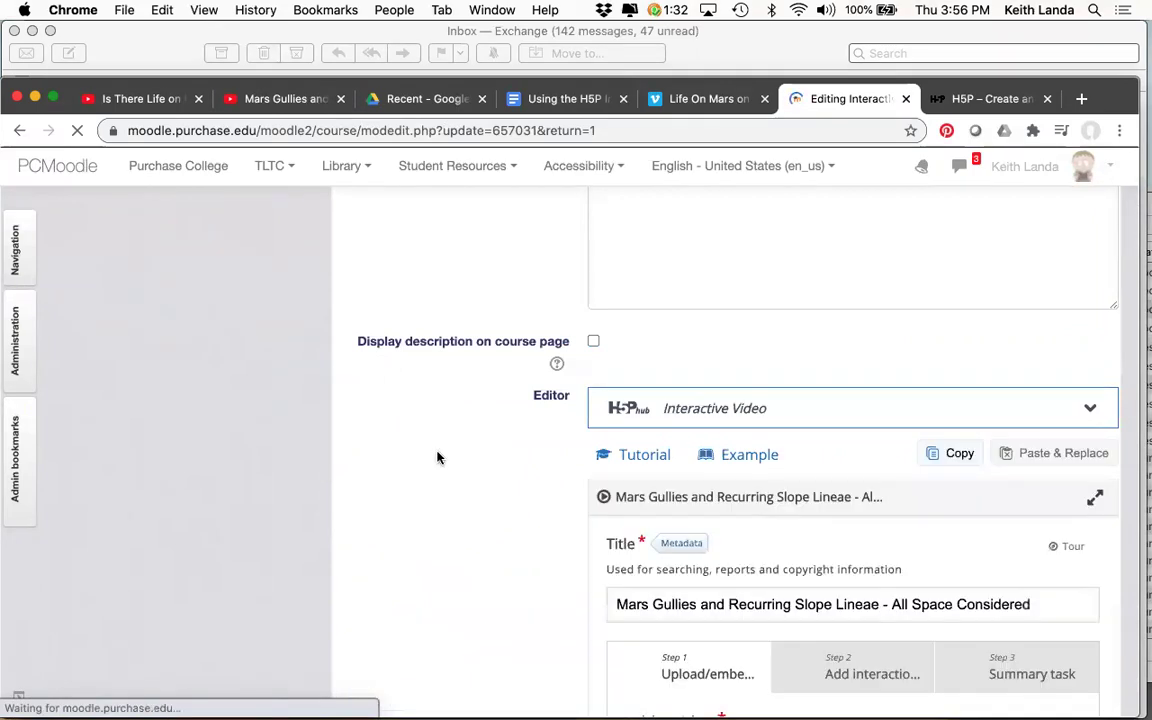
scroll(437, 457, "down", 5)
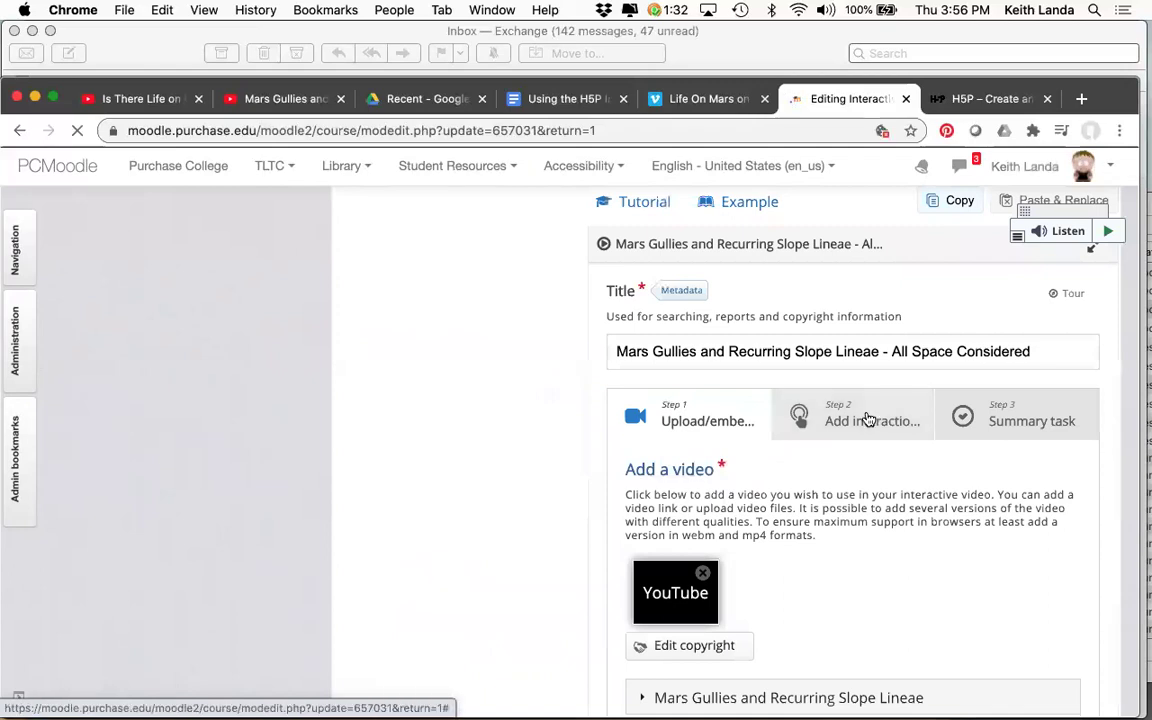
left_click(869, 416)
scroll(431, 493, "down", 2)
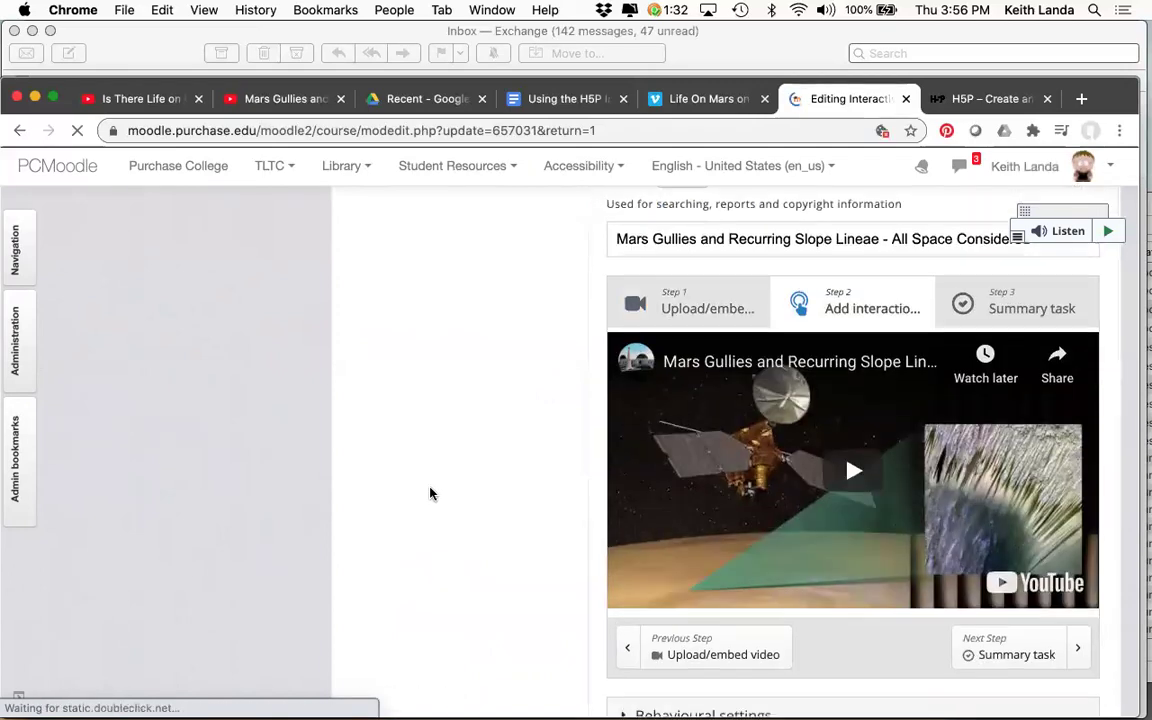
scroll(430, 493, "down", 2)
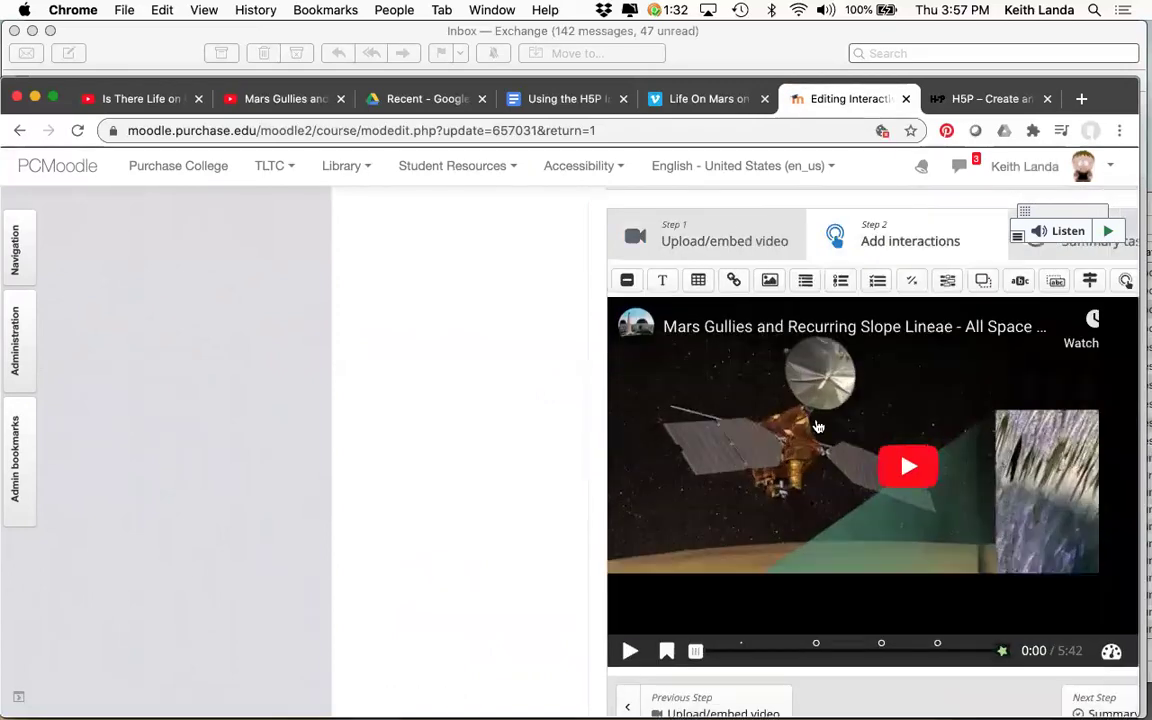
left_click_drag(697, 655, 771, 654)
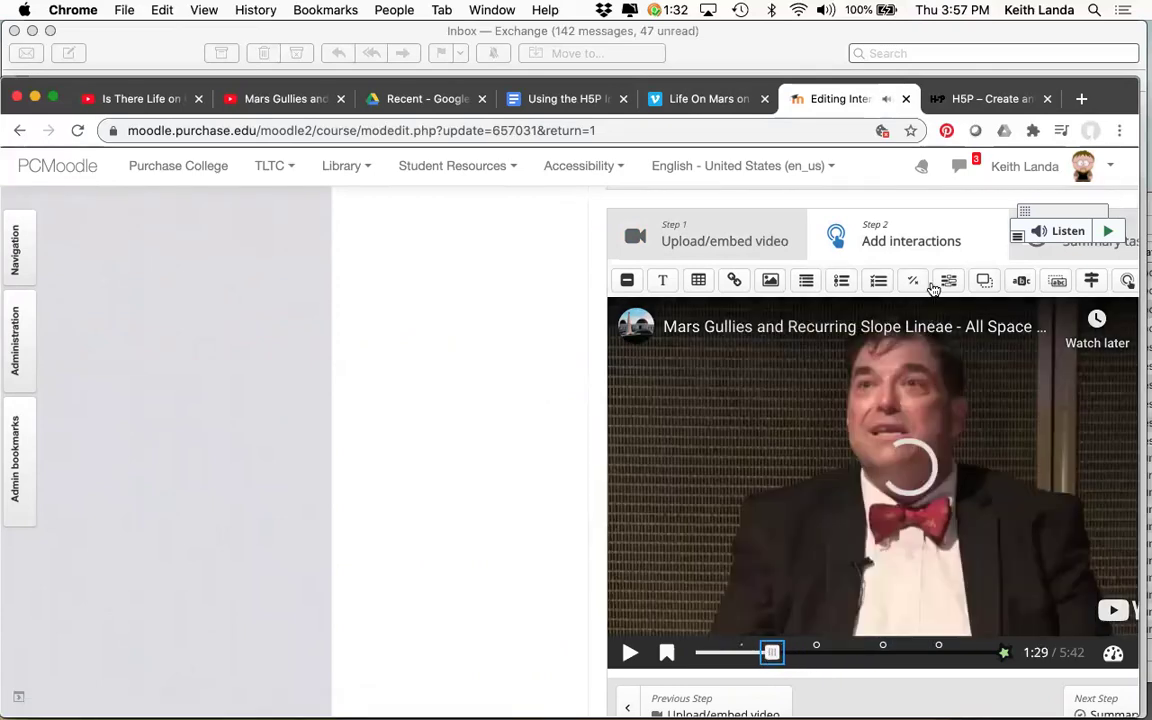
left_click_drag(733, 283, 680, 406)
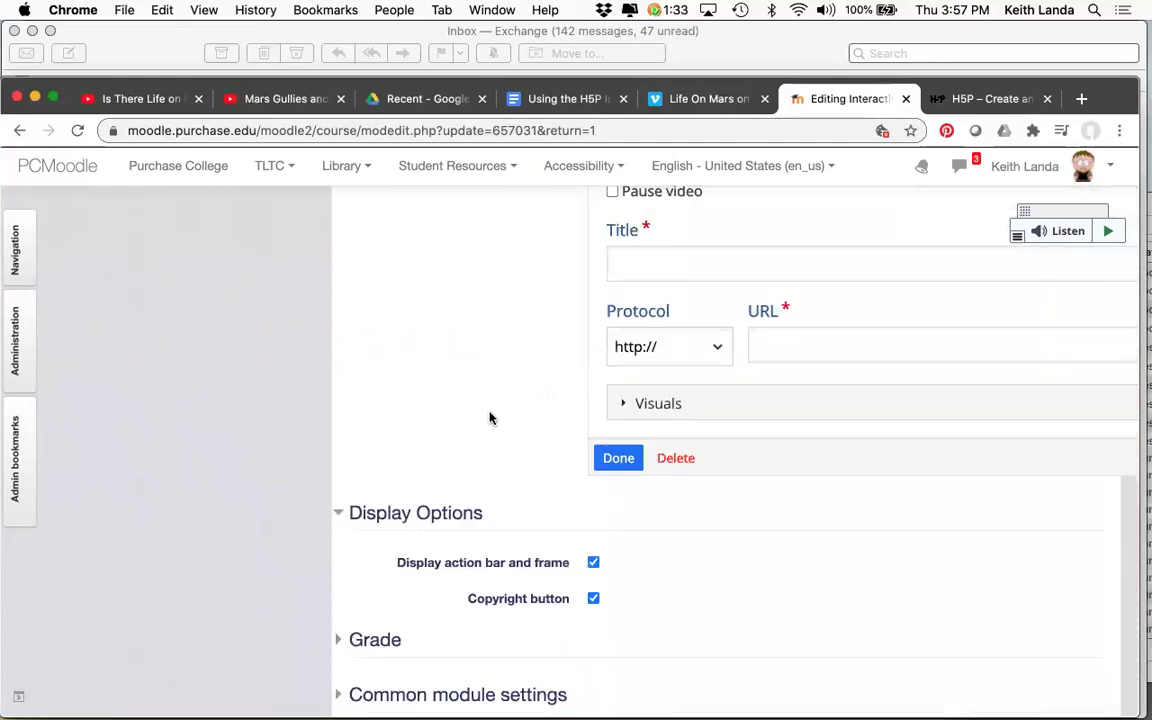
scroll(578, 373, "up", 1)
left_click(692, 321)
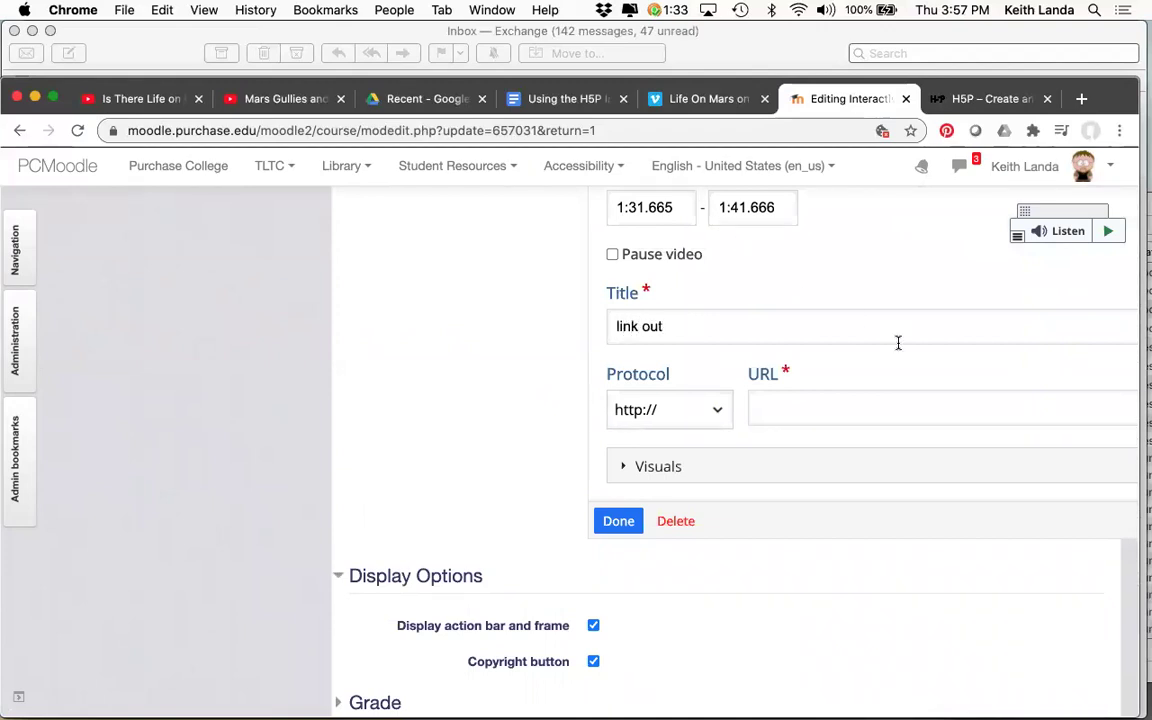
type("www.purchase.edu")
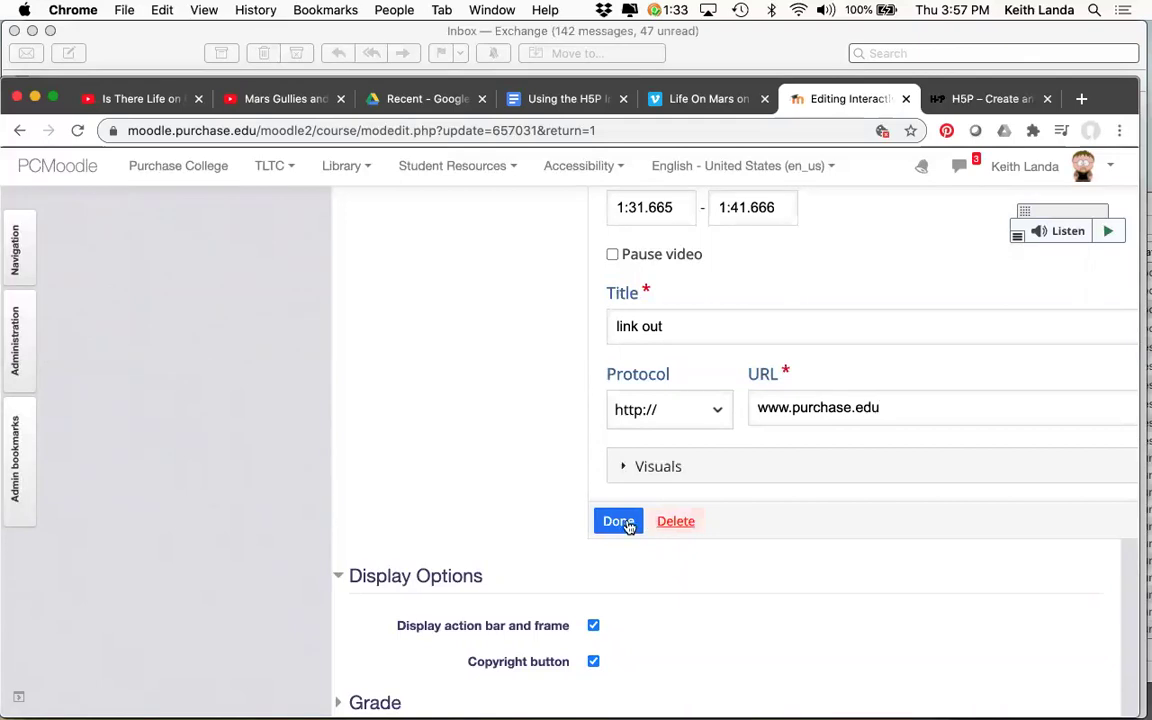
Set the "link out" interaction to pause the video when it appears
scroll(612, 472, "up", 4)
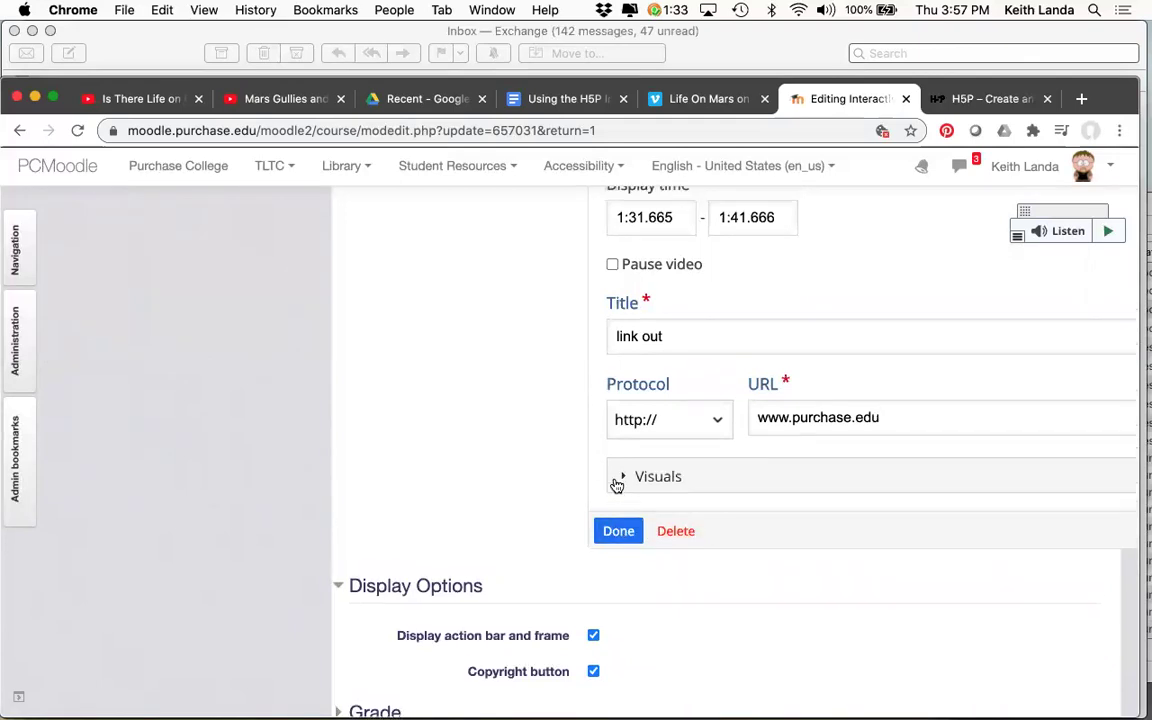
scroll(618, 460, "up", 2)
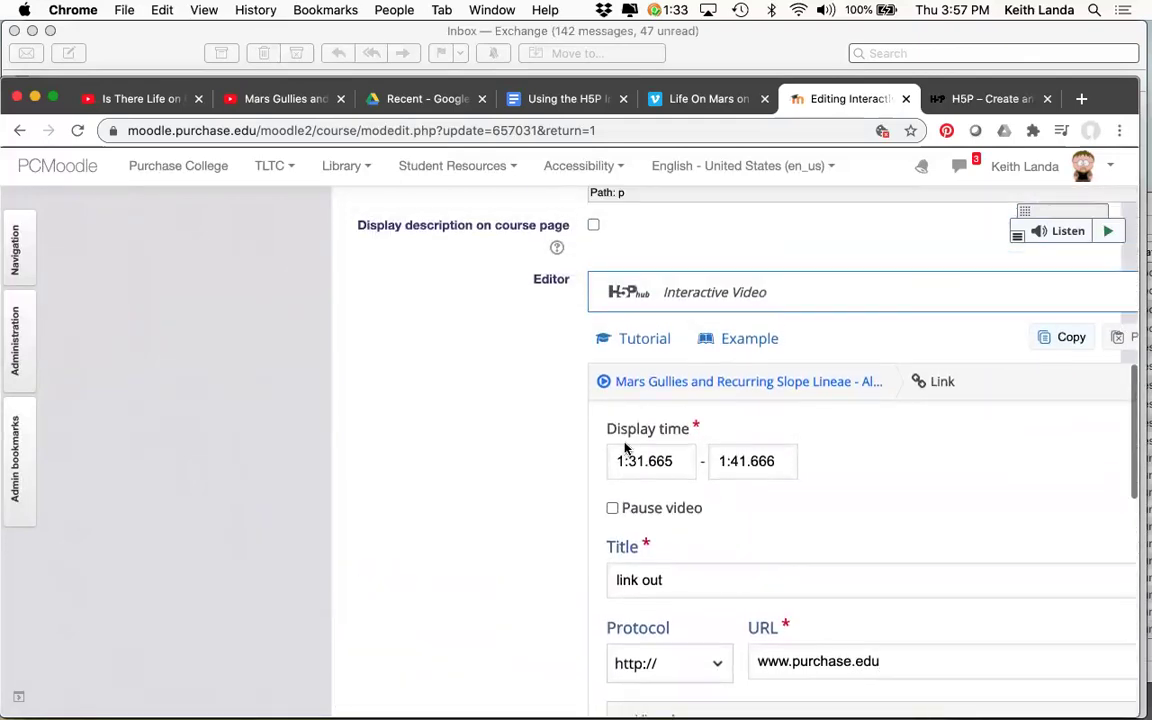
scroll(625, 448, "up", 3)
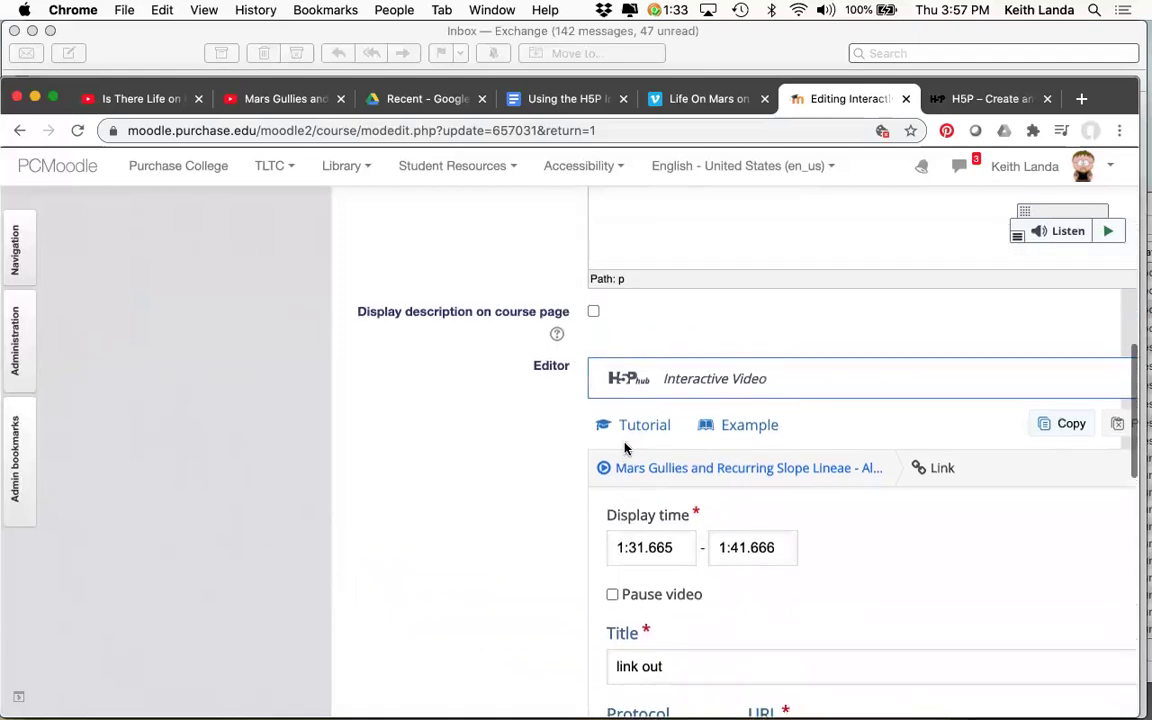
scroll(625, 448, "up", 10)
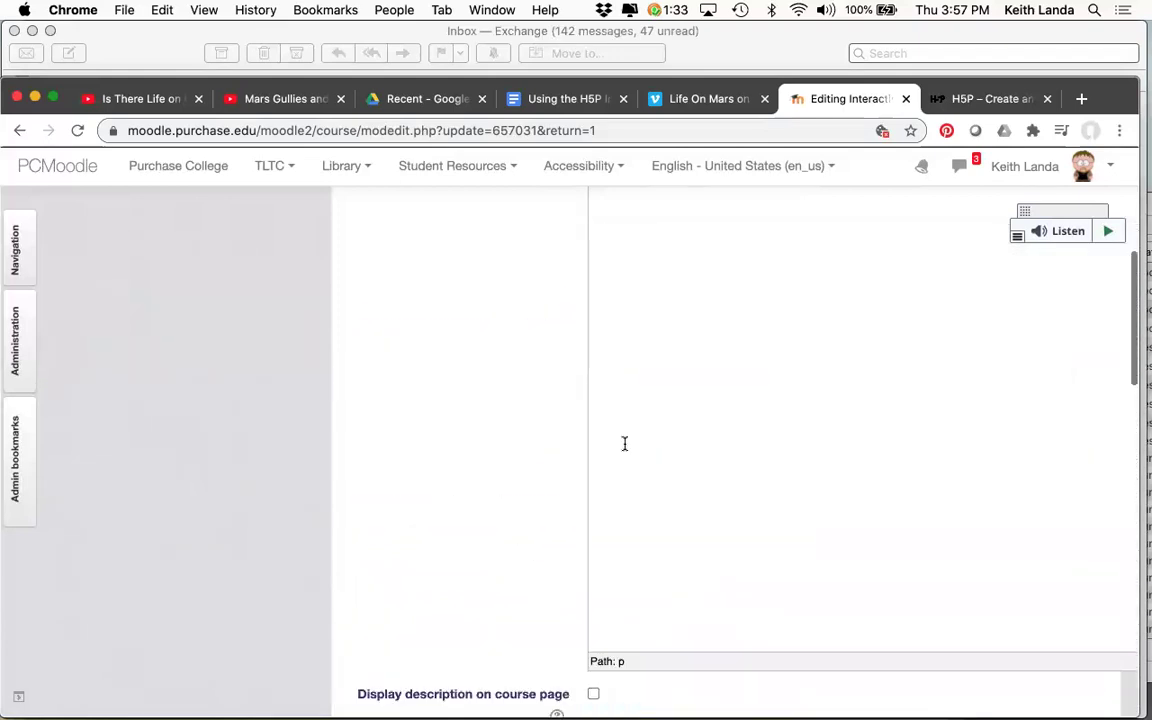
scroll(624, 443, "down", 10)
scroll(625, 449, "up", 3)
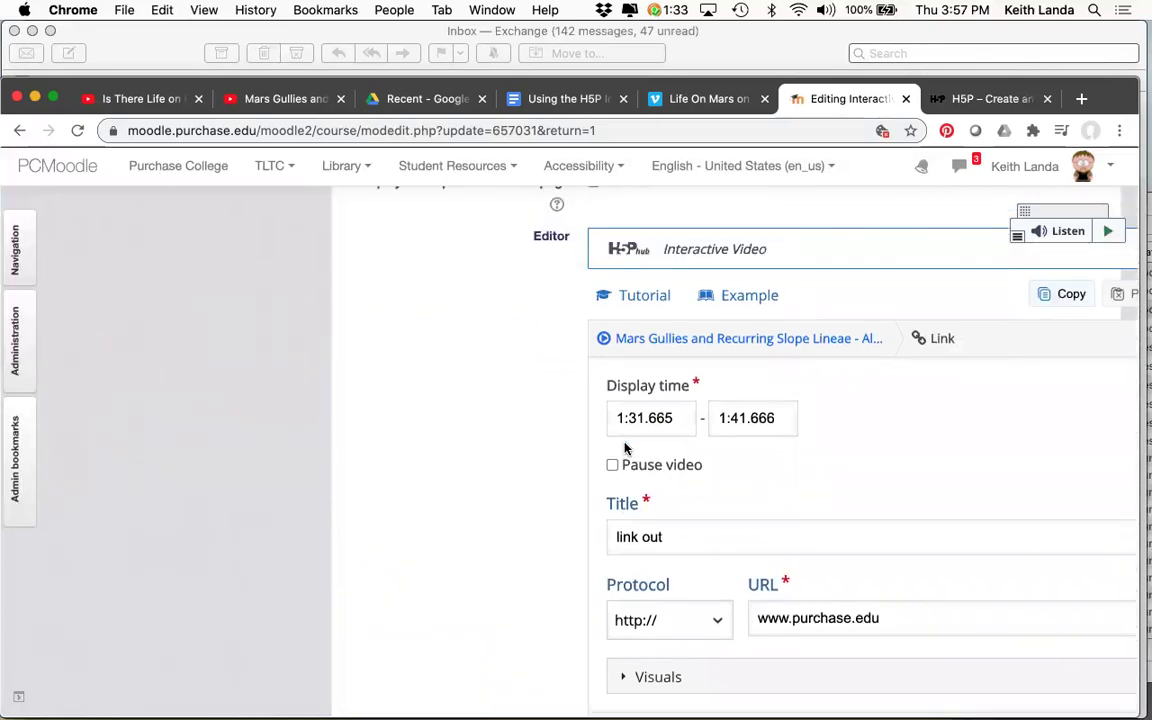
scroll(625, 448, "down", 3)
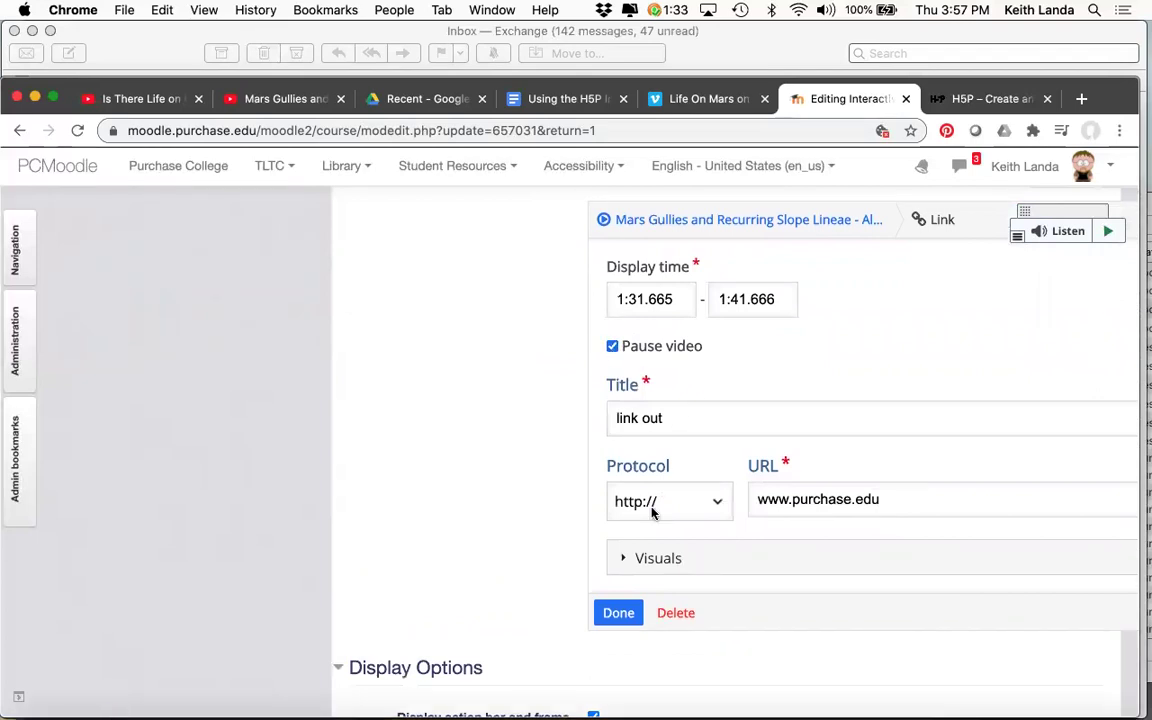
Review the "link out" interaction's visual settings for background color and box shadow, and finish the interaction
left_click(622, 558)
scroll(619, 565, "down", 2)
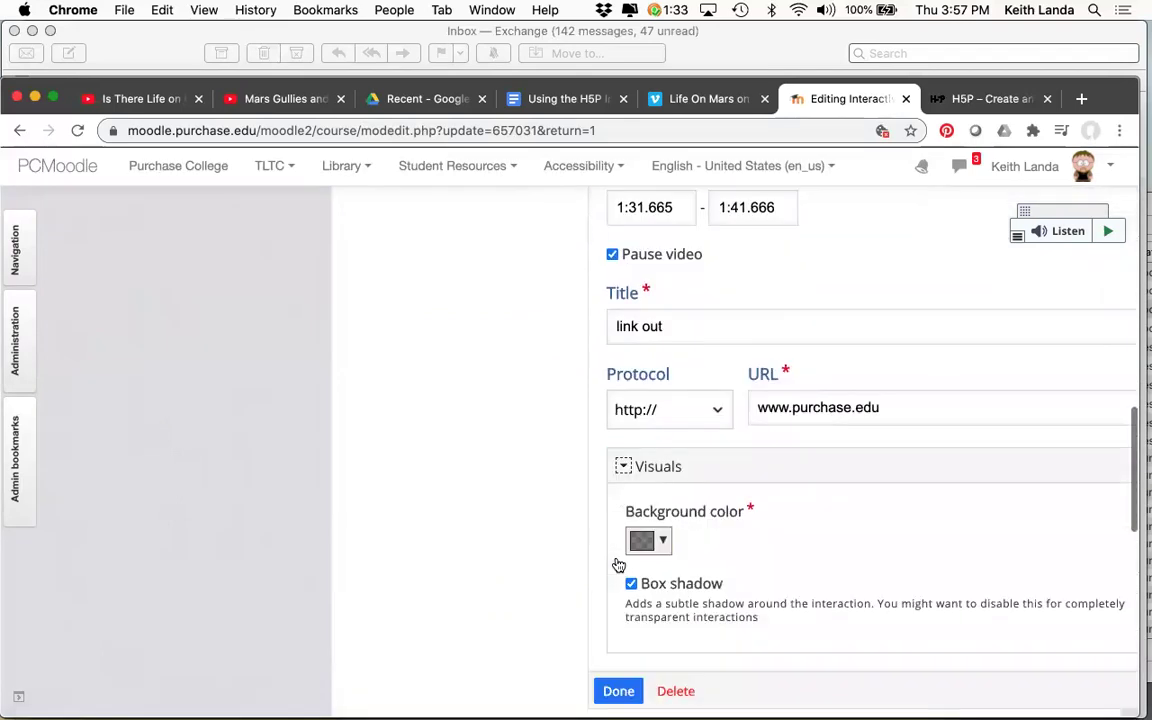
scroll(619, 565, "down", 2)
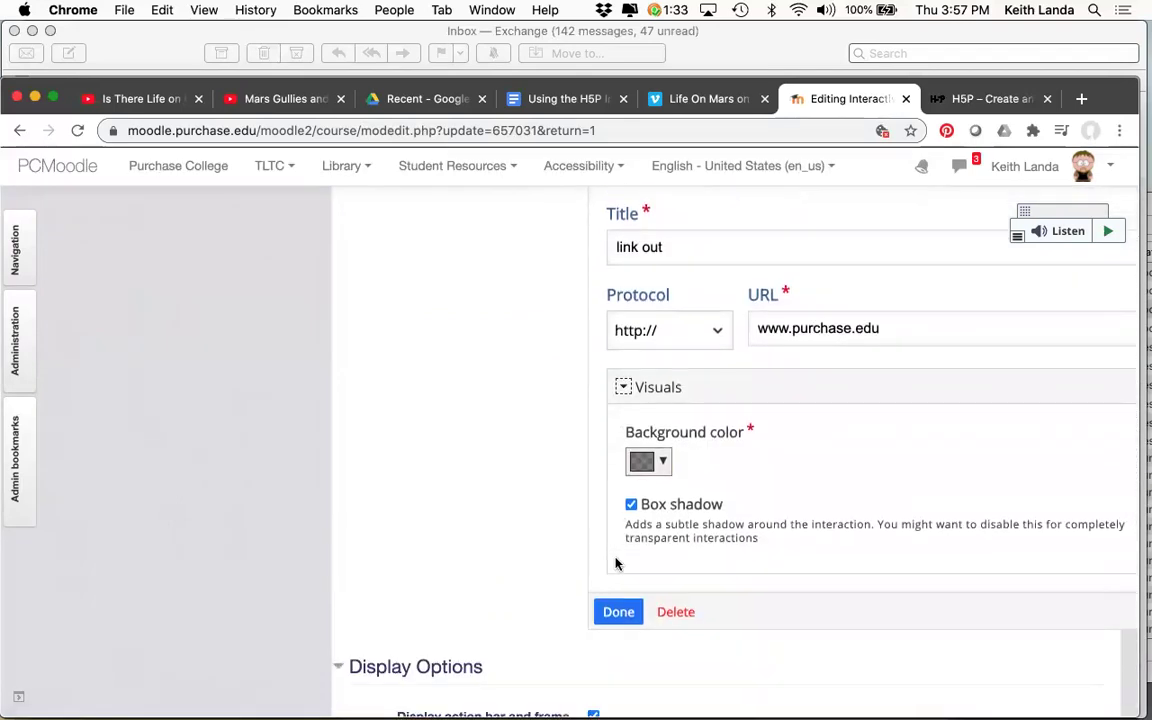
scroll(615, 565, "up", 3)
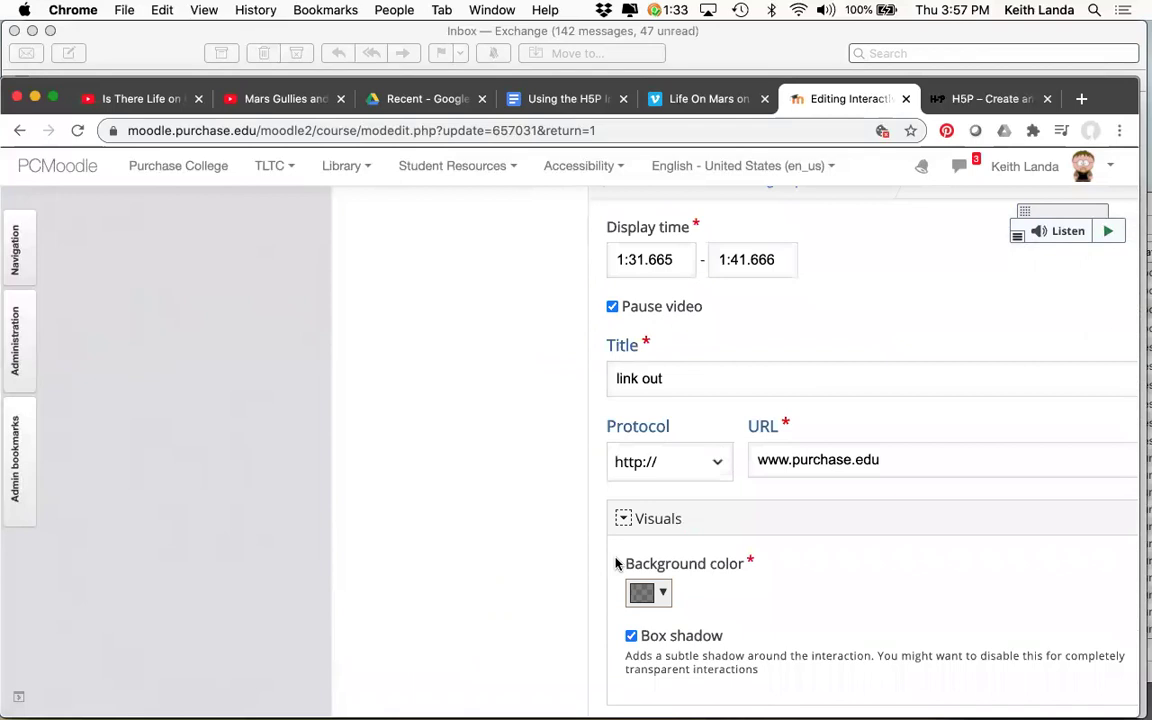
scroll(615, 565, "down", 4)
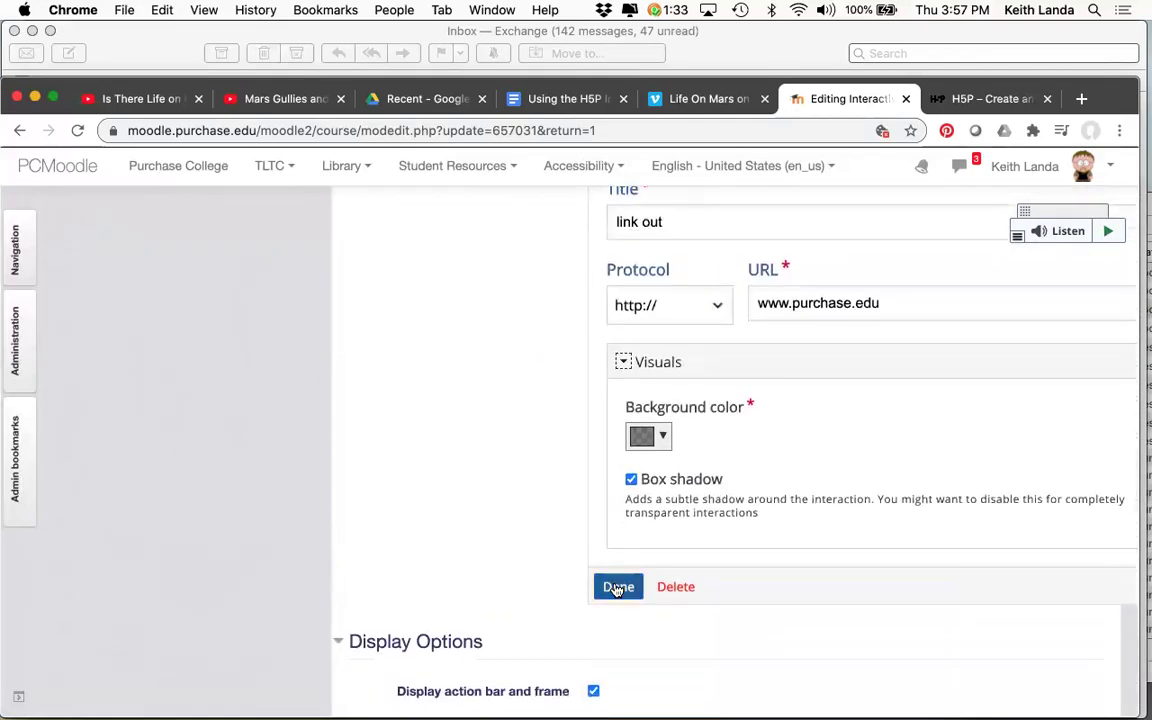
scroll(617, 589, "up", 3)
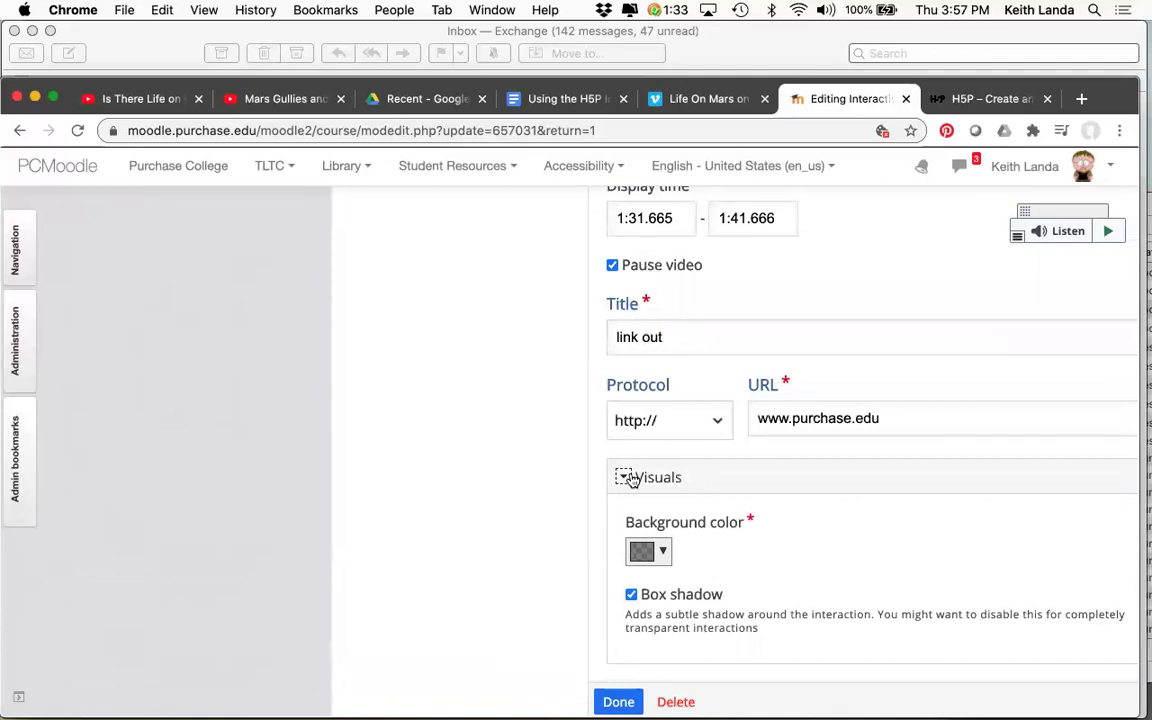
scroll(625, 500, "down", 2)
left_click(617, 622)
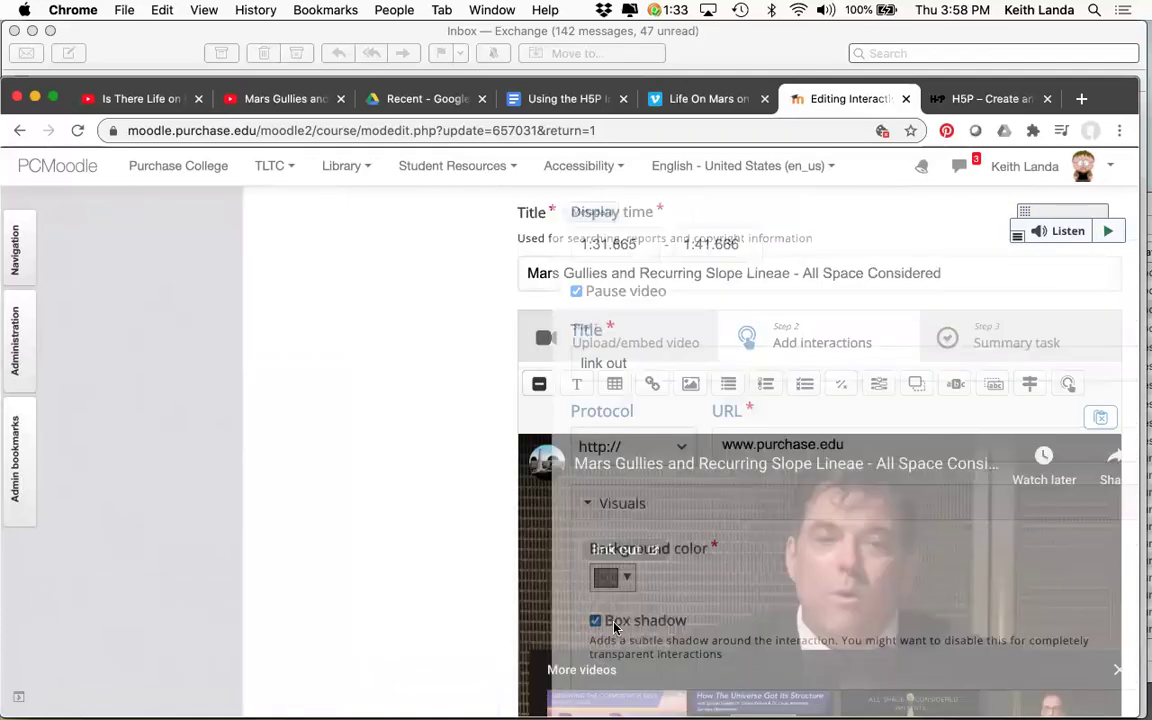
Move the editor's video preview back to about 1:26, before the new link, and save and display the activity
scroll(452, 601, "down", 3)
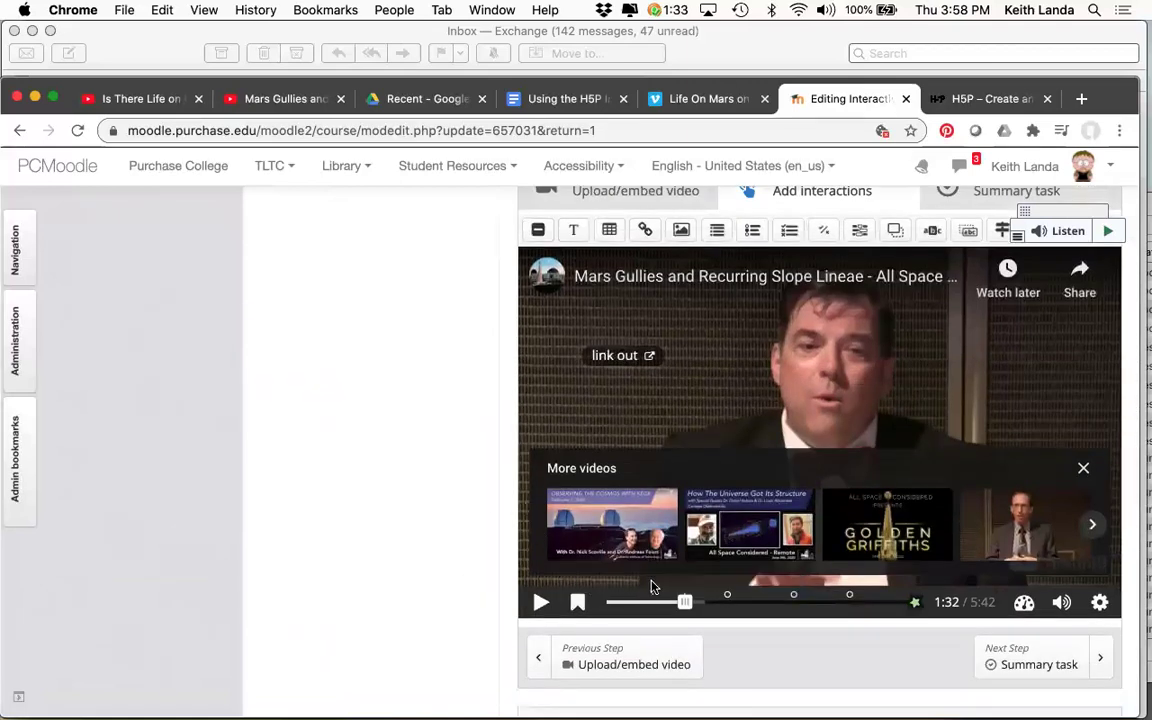
left_click_drag(686, 606, 681, 610)
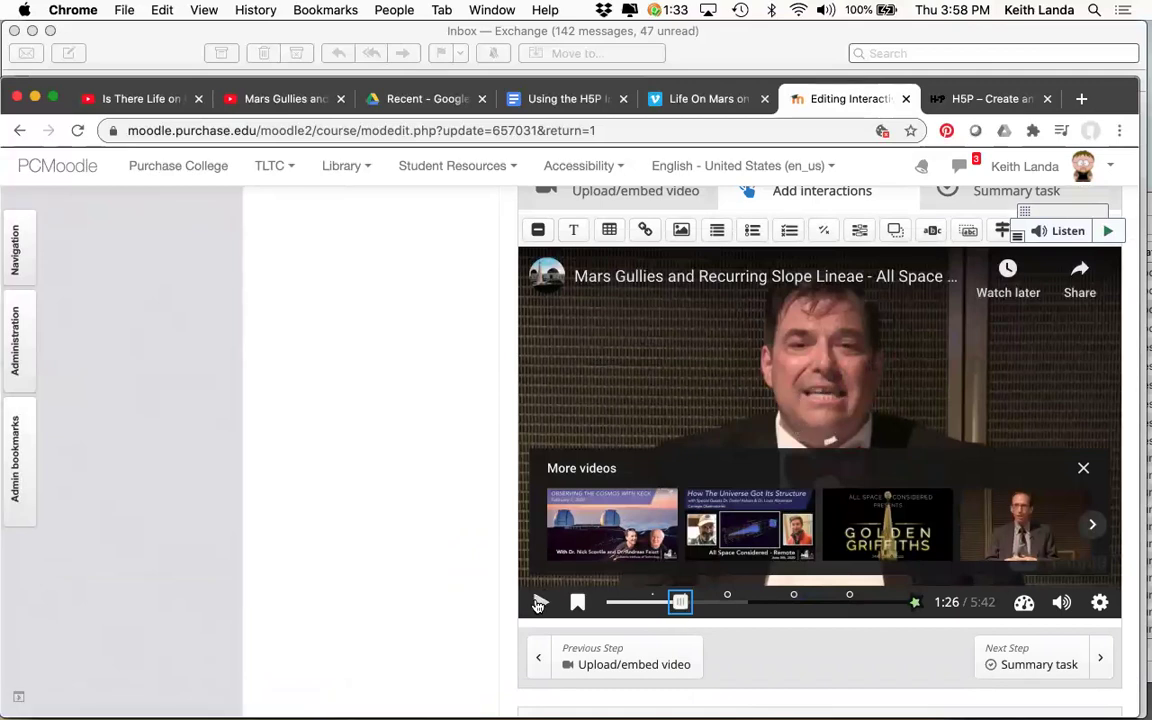
scroll(537, 607, "down", 2)
scroll(537, 607, "down", 15)
left_click(728, 693)
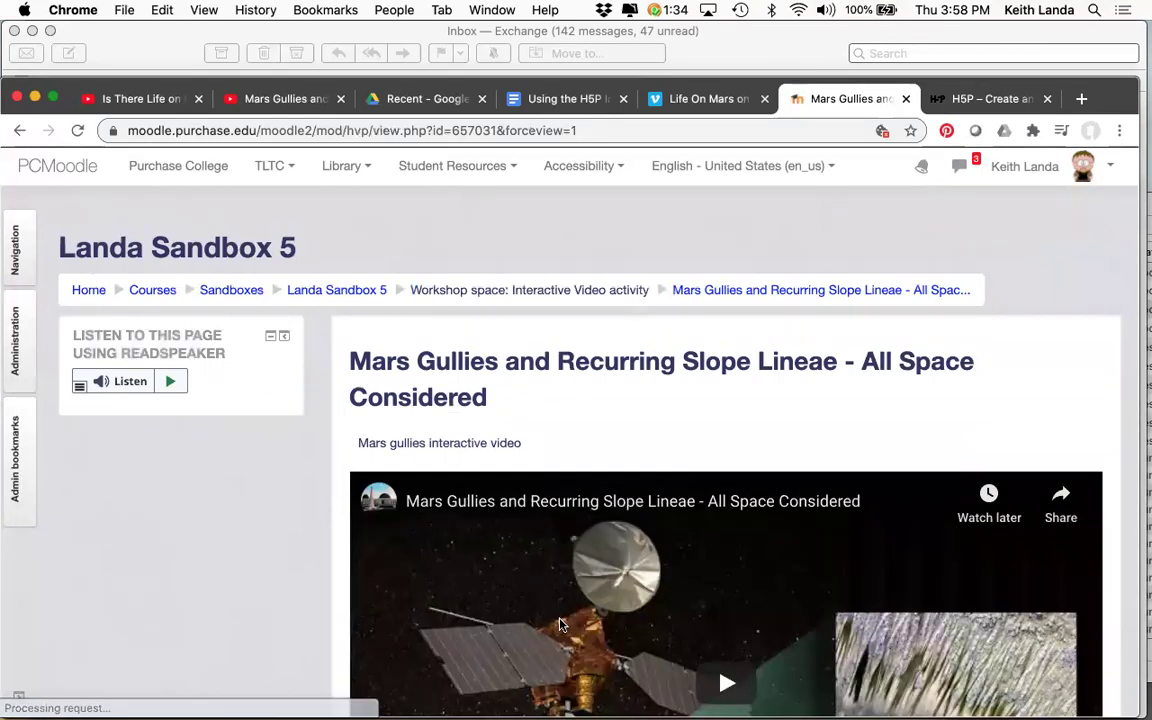
Skip the saved interactive video to about 1:27, play it up to the link and follow "link out" to its website
scroll(560, 625, "down", 5)
scroll(560, 625, "down", 1)
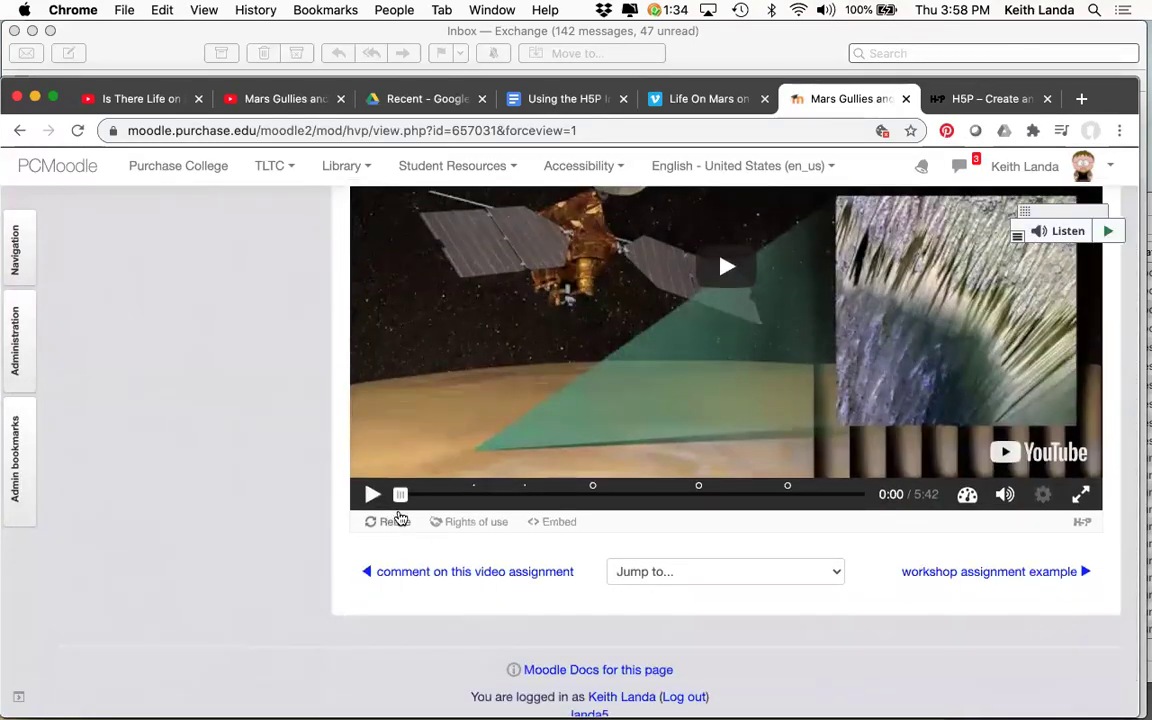
left_click_drag(435, 500, 519, 500)
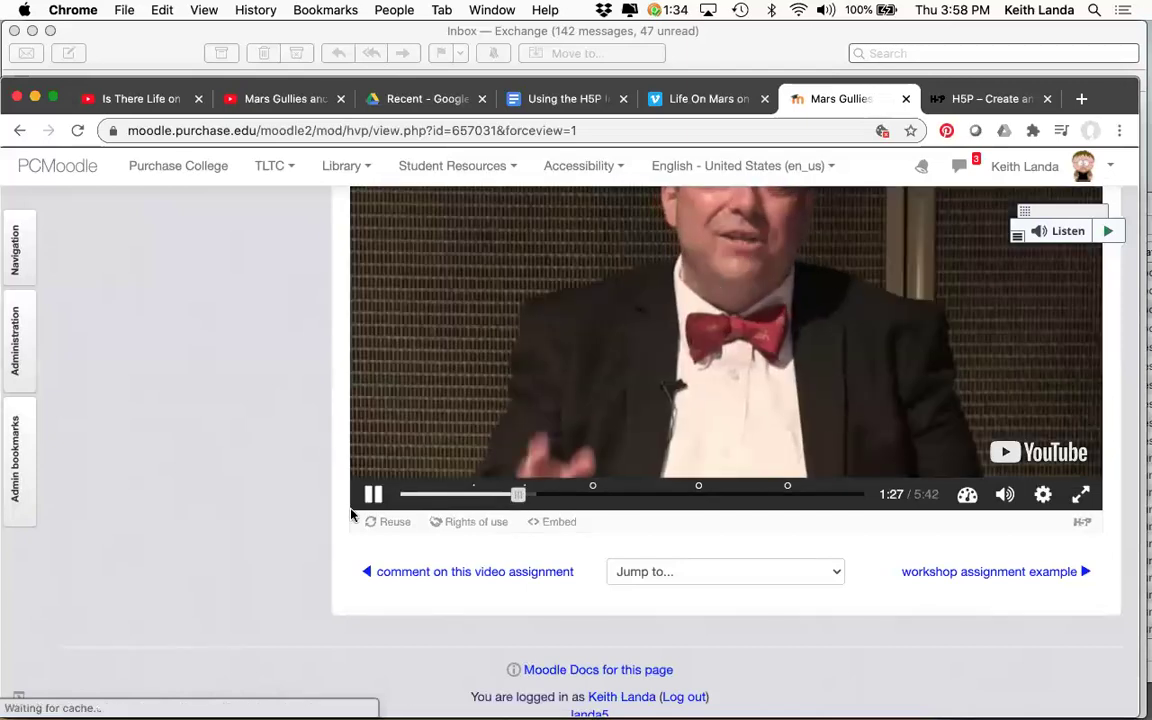
scroll(333, 547, "up", 2)
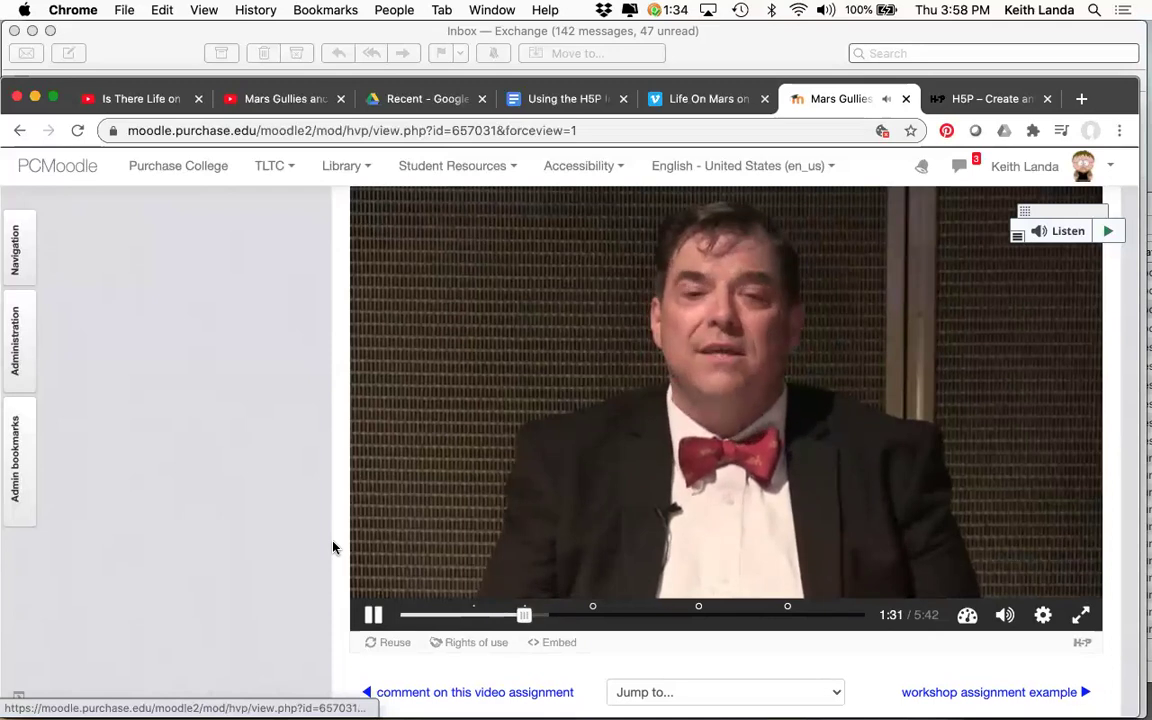
left_click(405, 362)
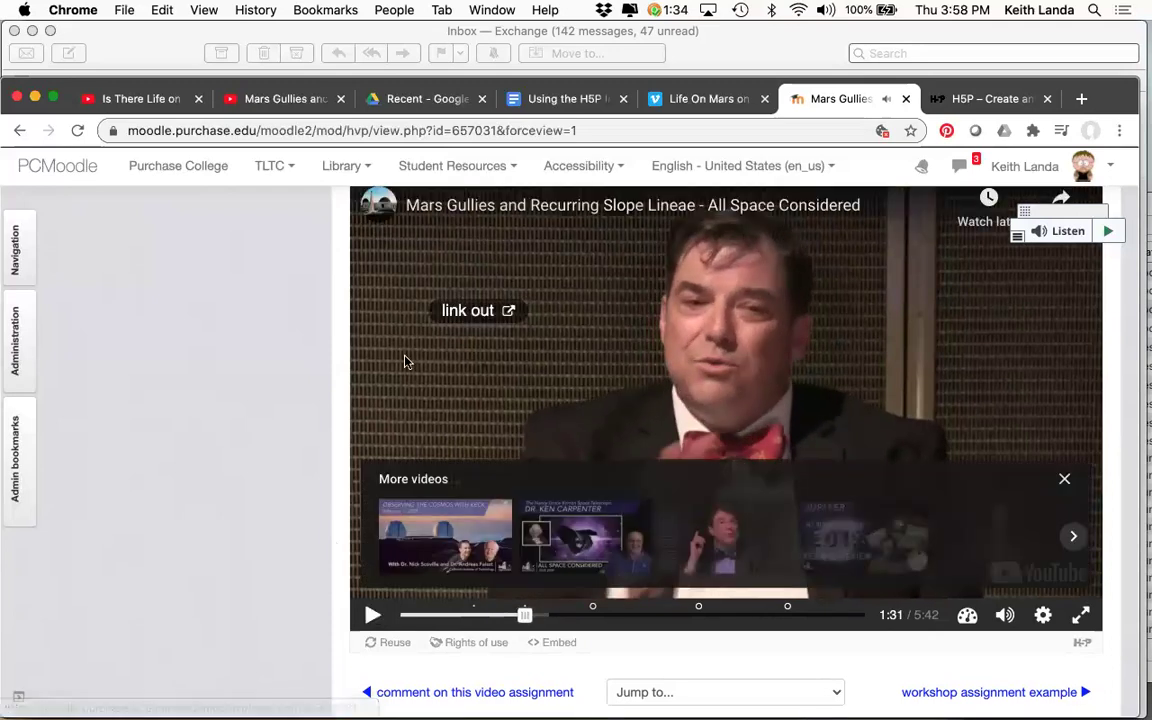
left_click(468, 312)
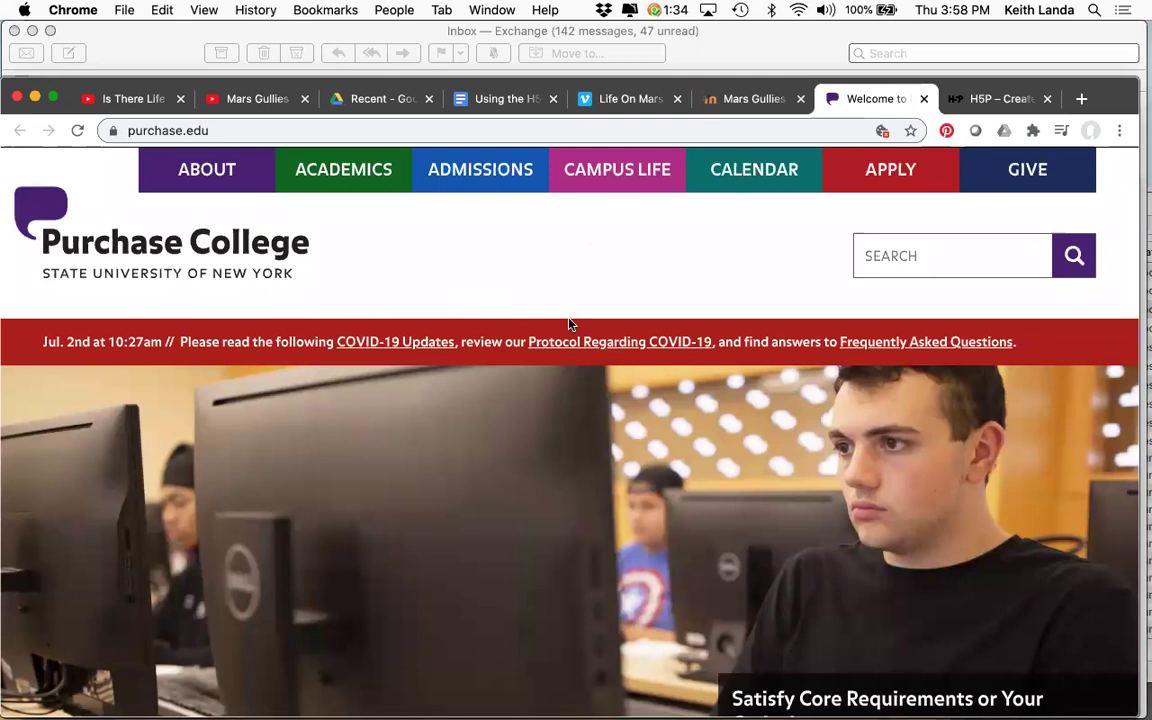
Return to the interactive video in Moodle, resume playback past the link and pause it at about 1:36
left_click(749, 97)
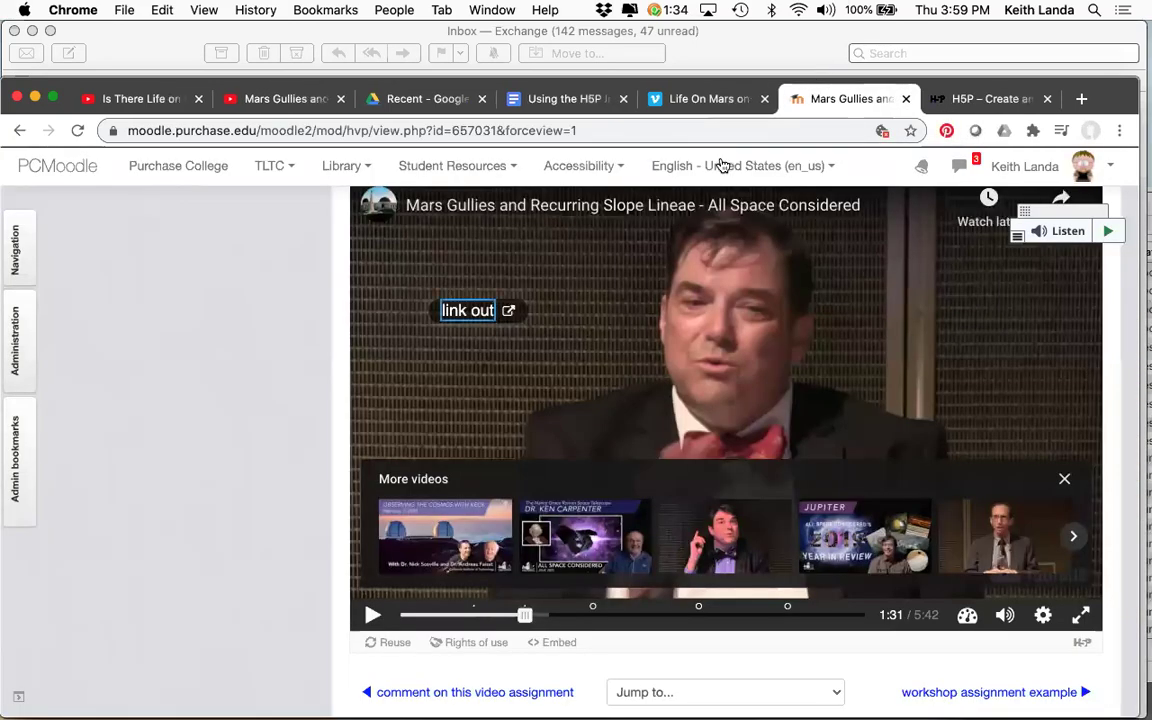
left_click(371, 615)
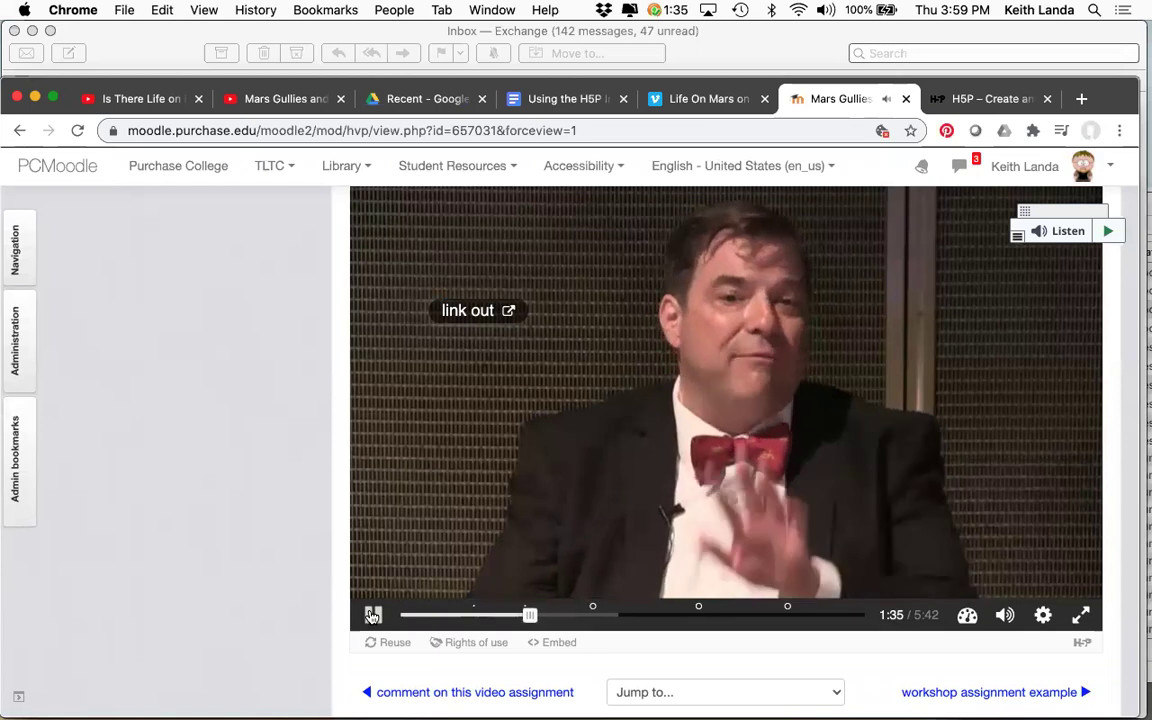
left_click(371, 615)
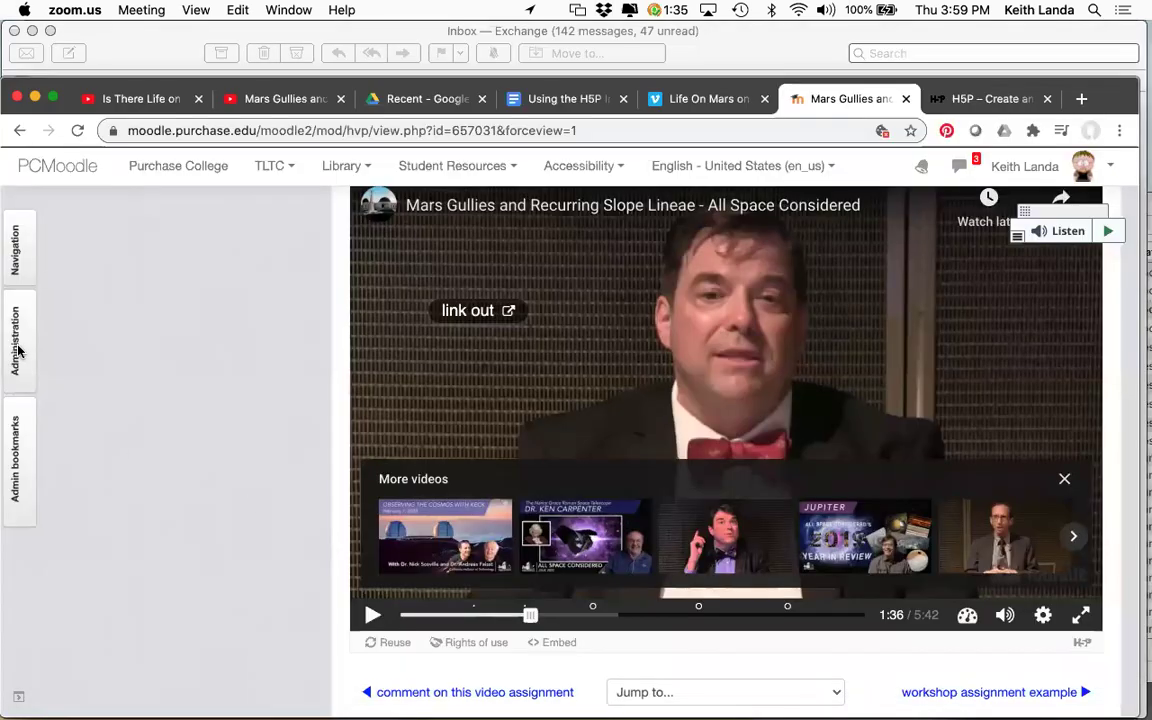
Open the interactive video activity's settings for editing and display its grade category, grade to pass and maximum grade options
left_click(211, 404)
left_click(20, 346)
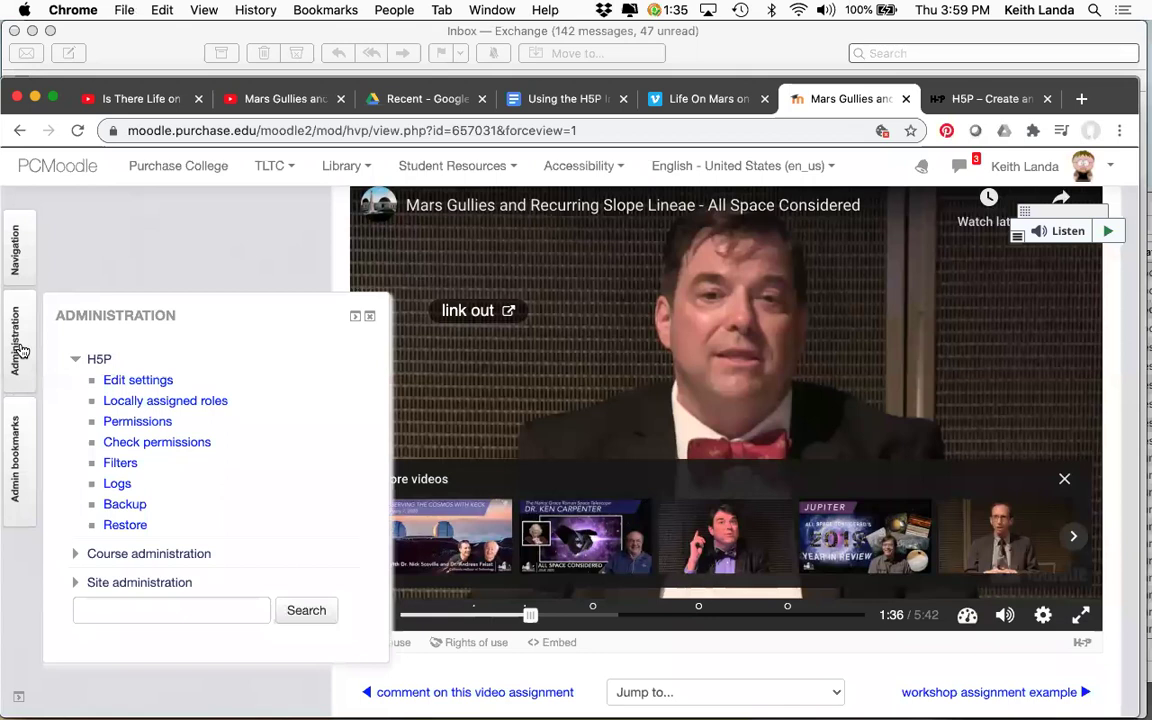
left_click(148, 383)
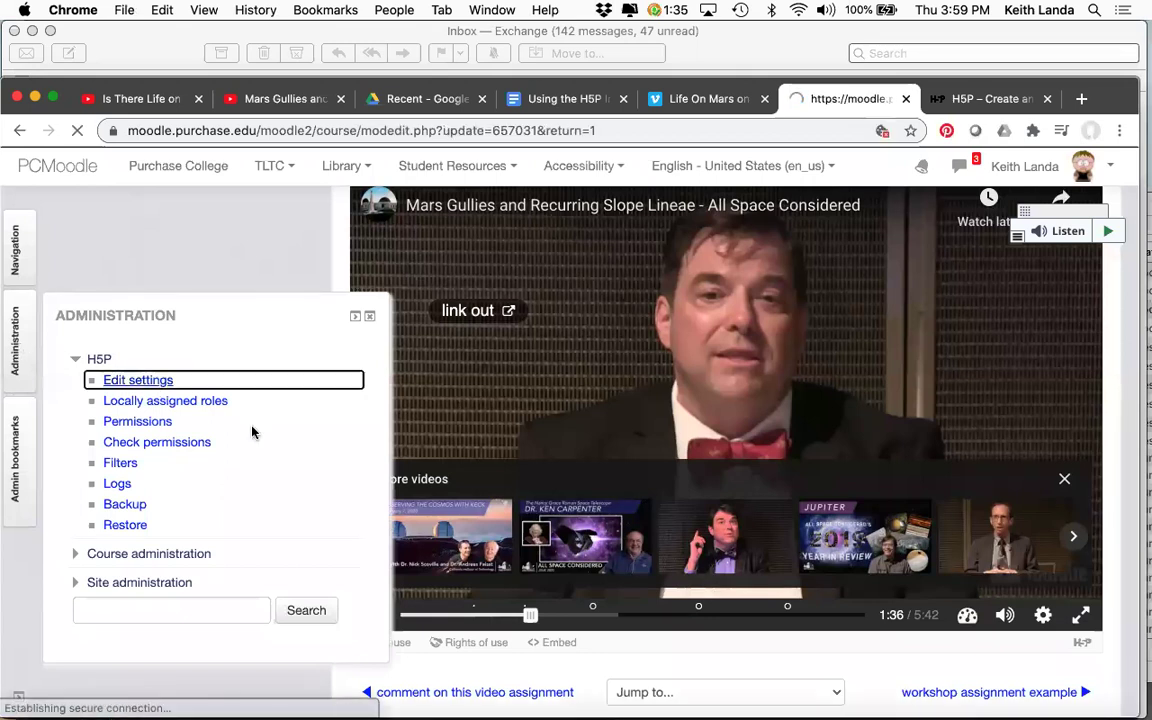
scroll(252, 434, "down", 5)
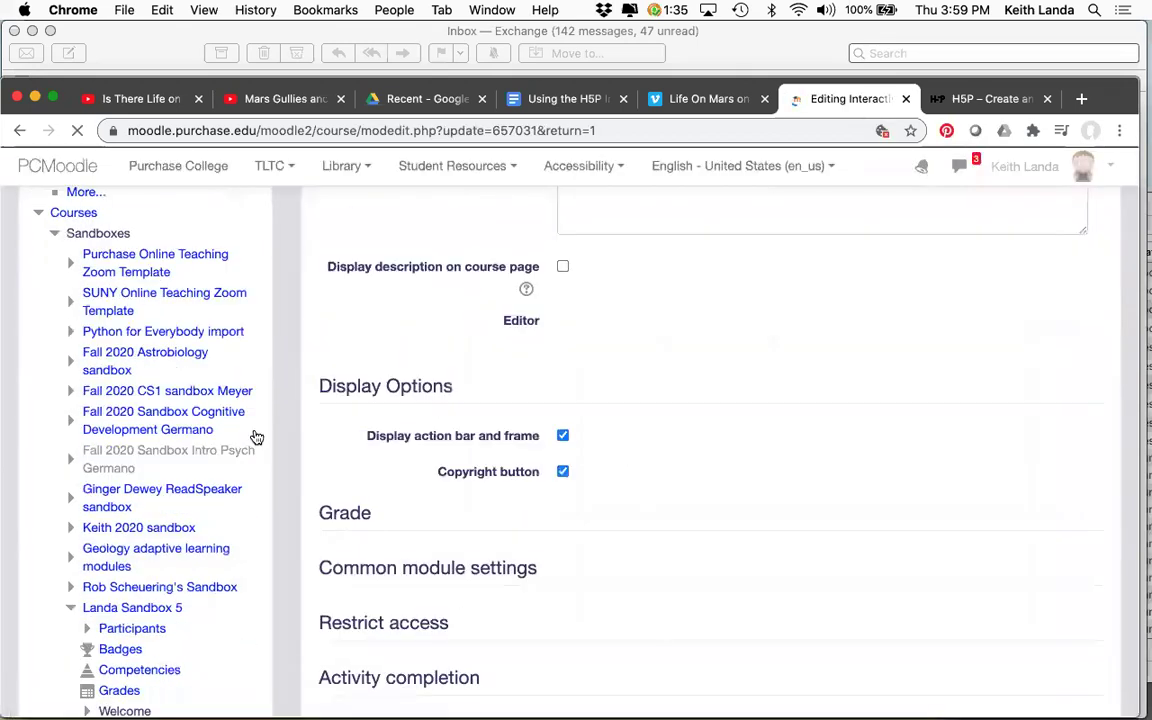
scroll(256, 437, "down", 5)
scroll(256, 437, "up", 3)
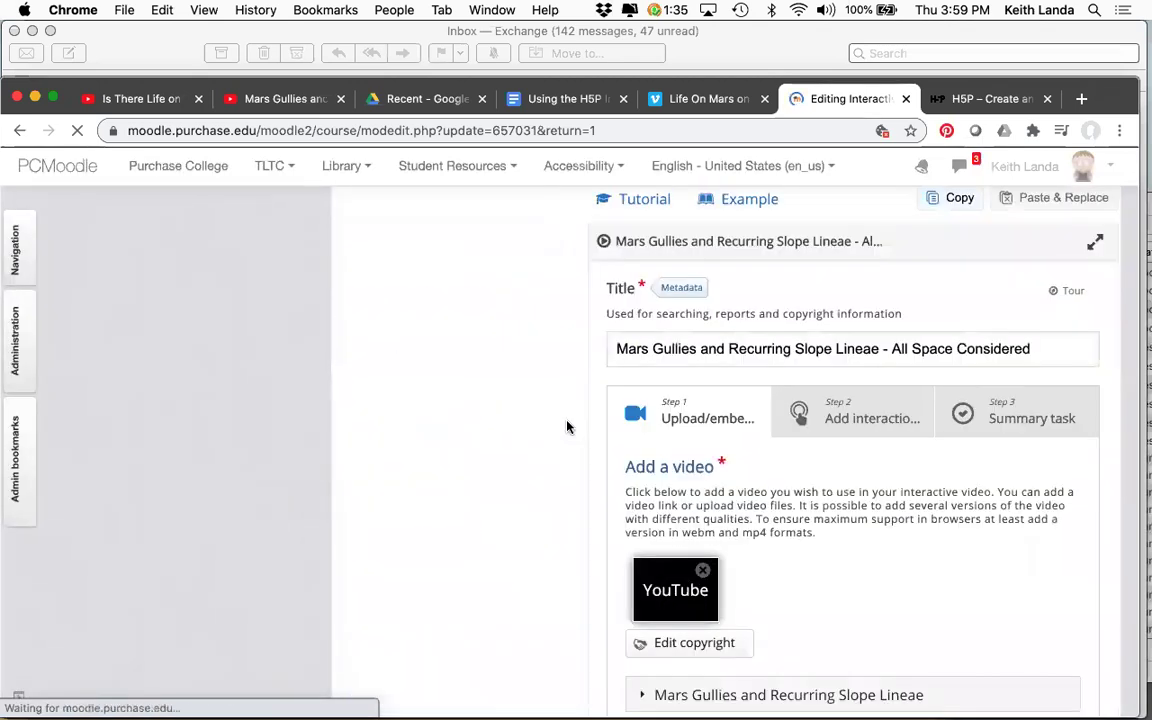
scroll(566, 427, "down", 10)
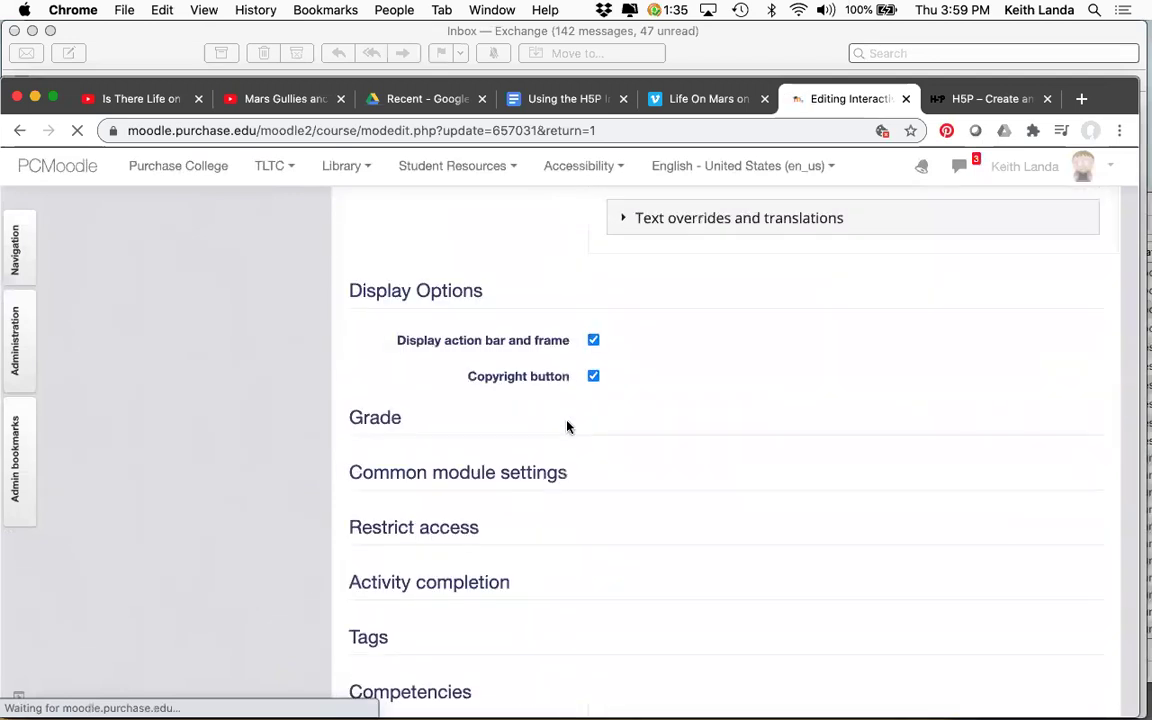
left_click(342, 419)
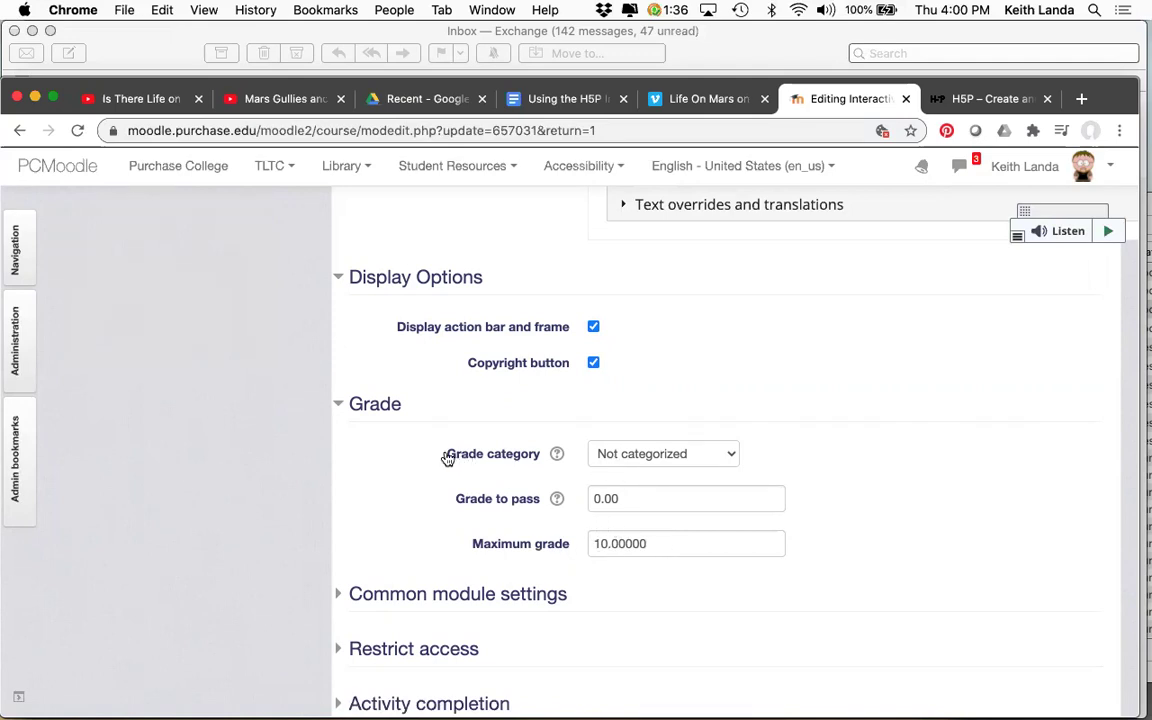
Open the course's gradebook setup and examine the weights and maximum grades of the H5P interactive video items near the course total
scroll(414, 460, "up", 5)
left_click(18, 325)
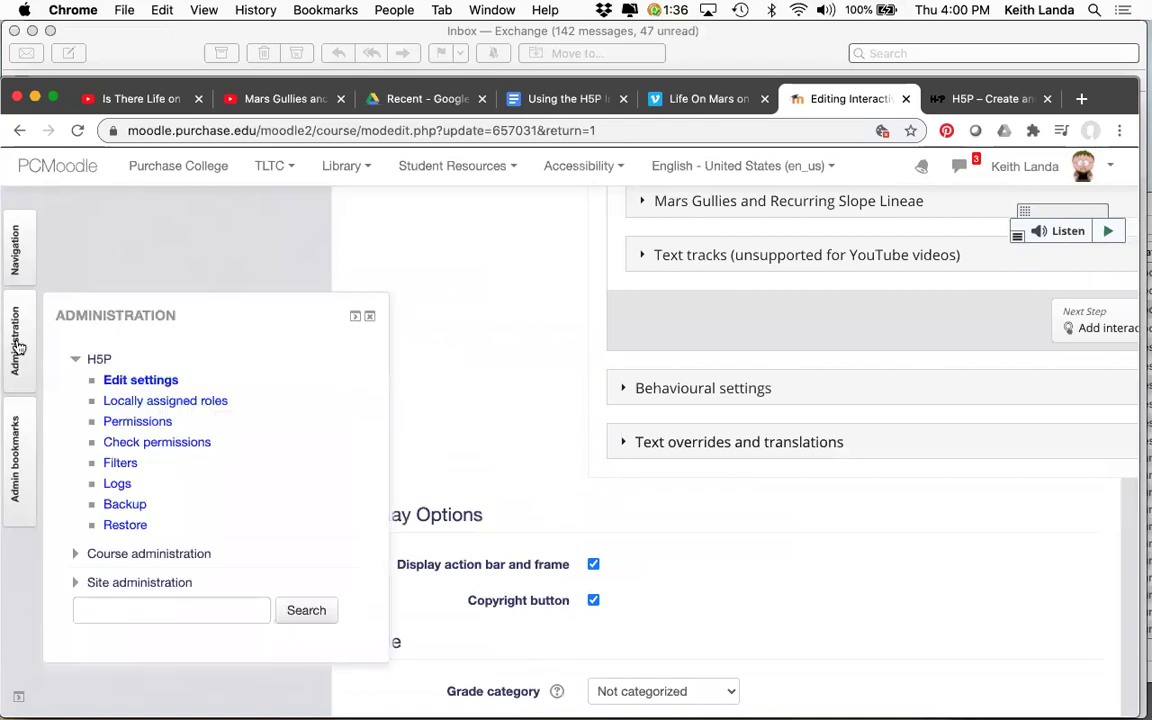
left_click(80, 551)
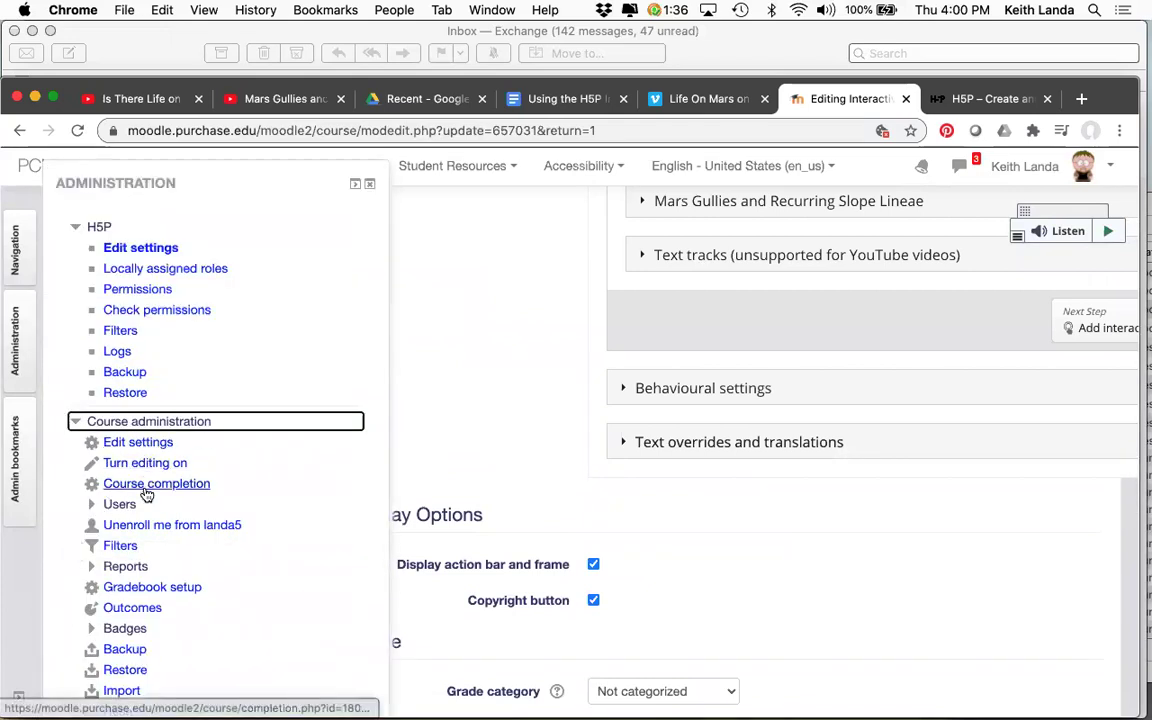
left_click(141, 590)
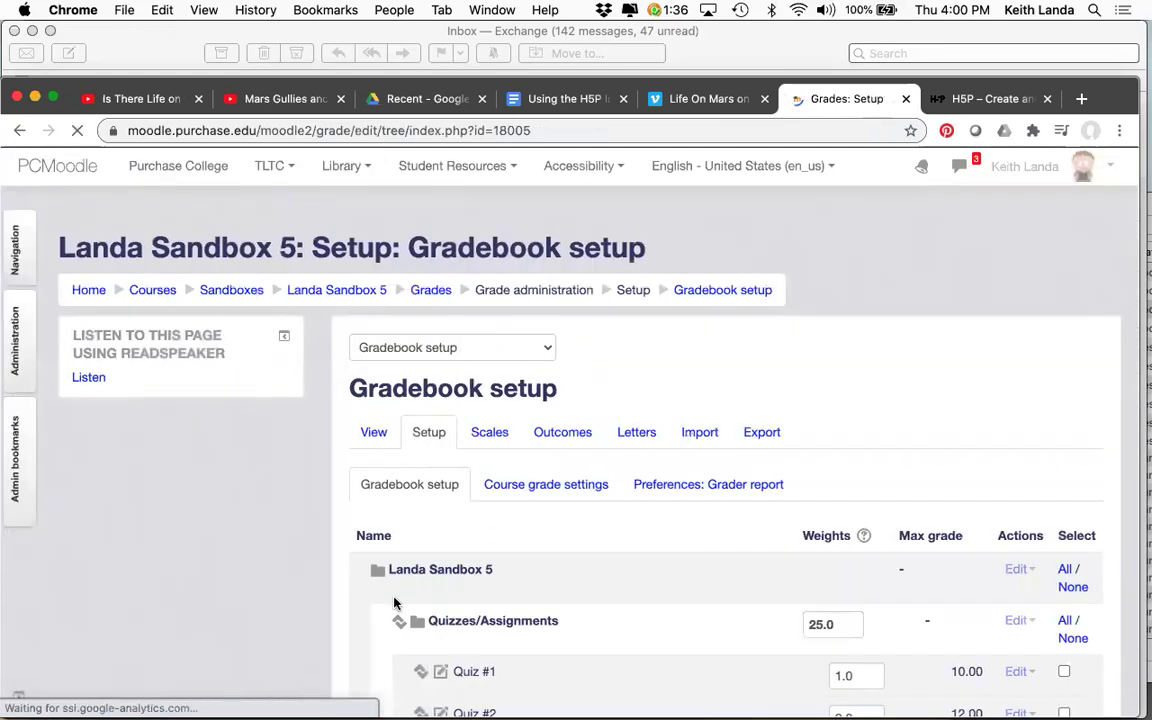
scroll(394, 603, "down", 5)
scroll(394, 603, "down", 12)
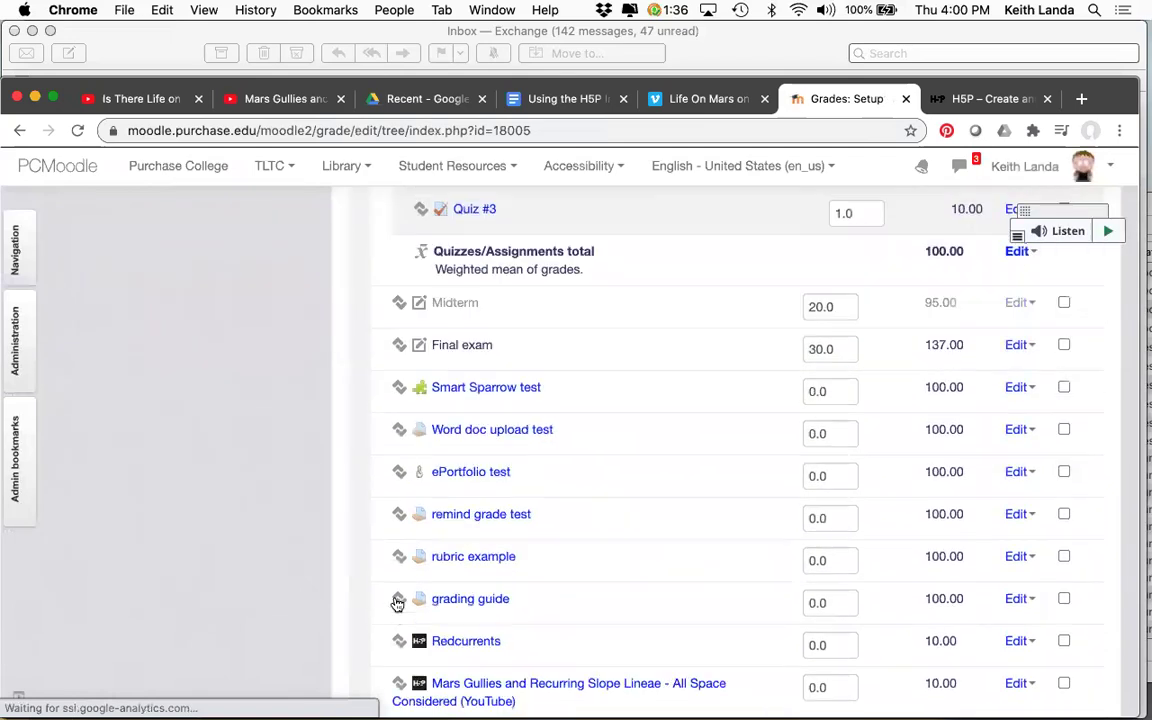
scroll(397, 604, "down", 15)
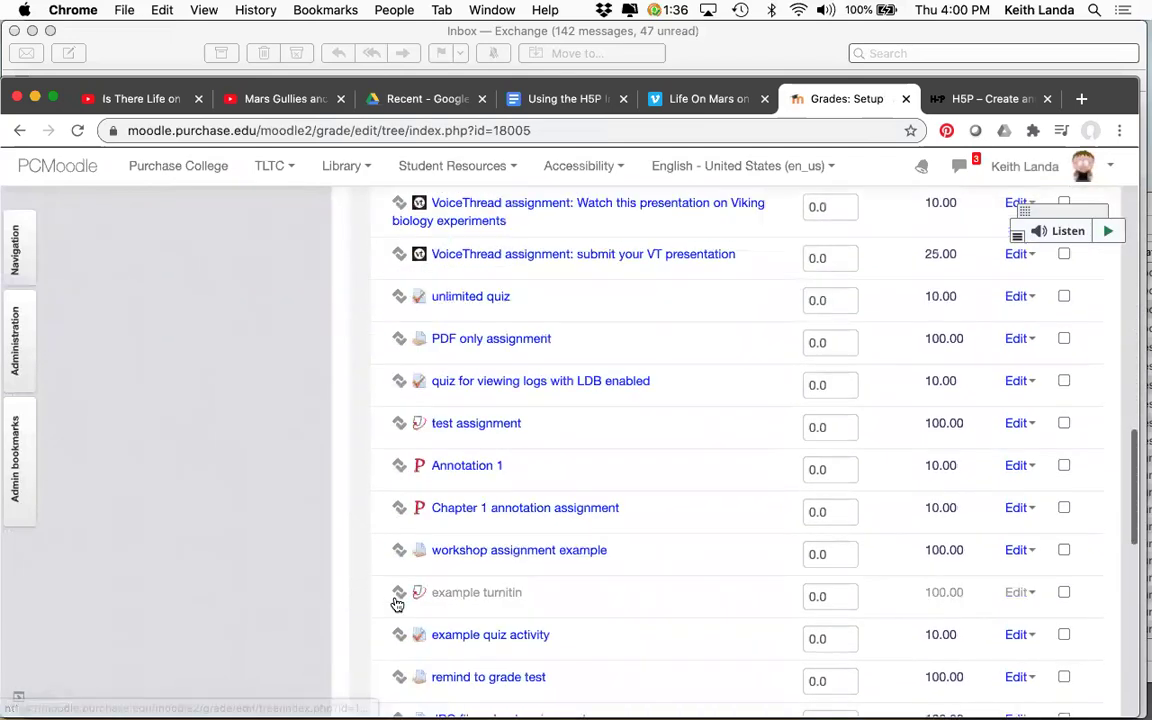
scroll(380, 602, "down", 6)
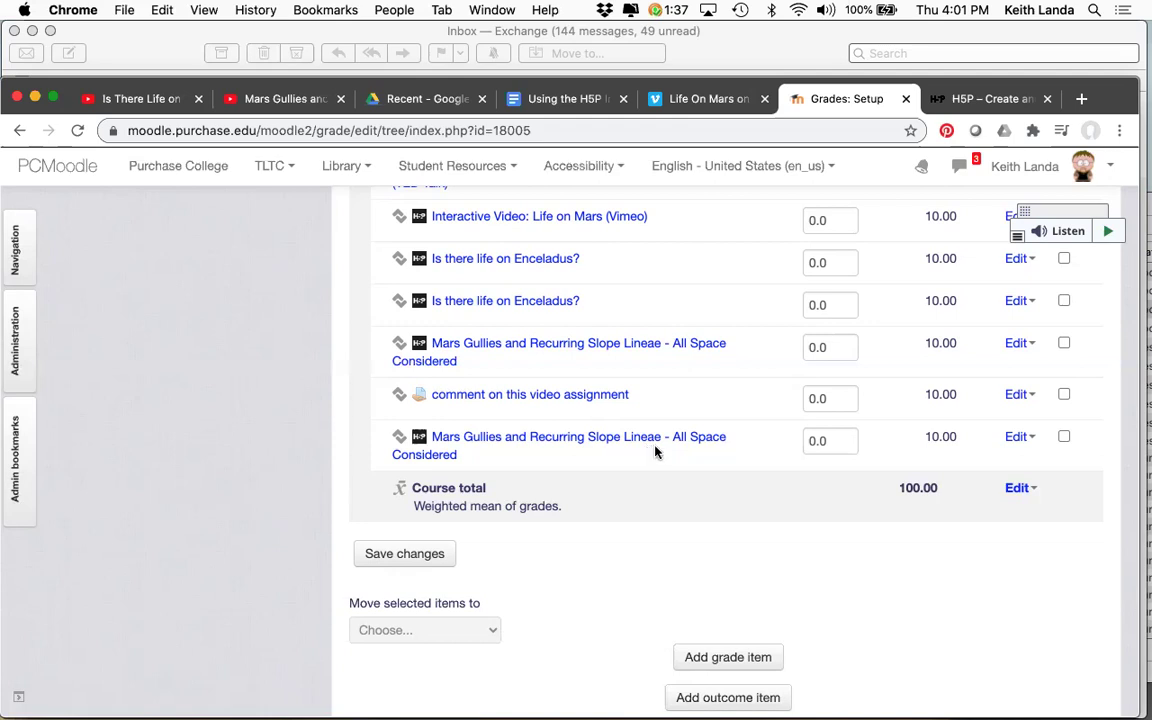
scroll(655, 452, "up", 3)
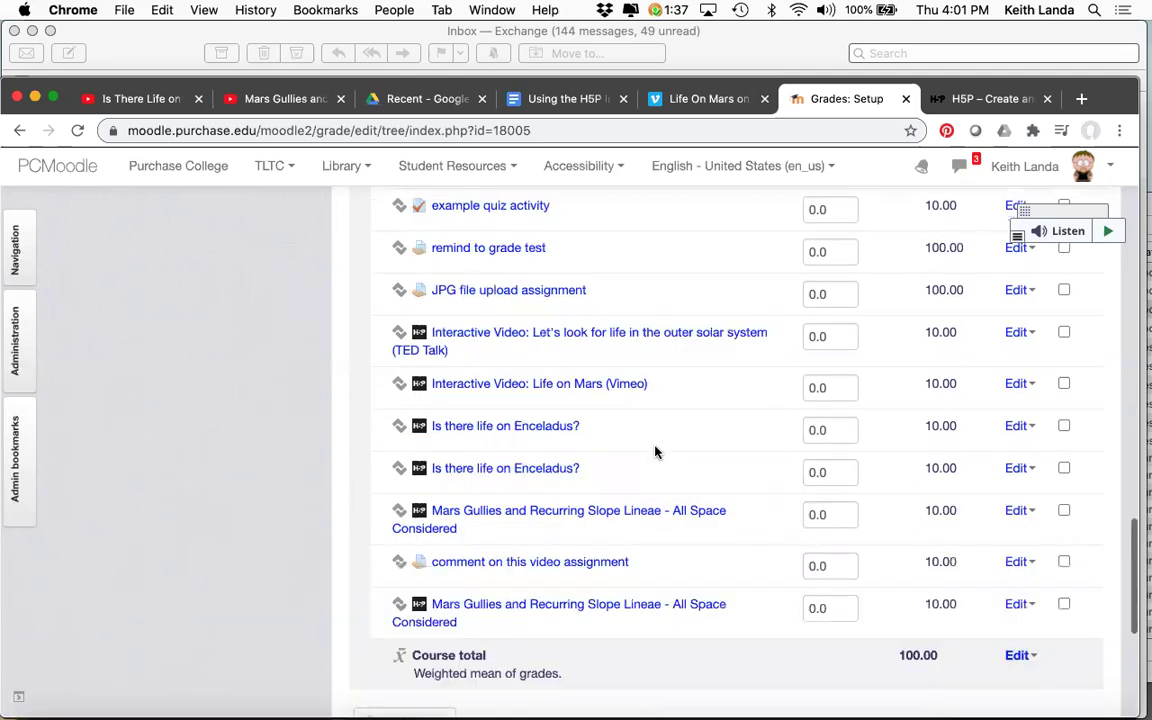
scroll(655, 452, "down", 2)
scroll(655, 452, "down", 2)
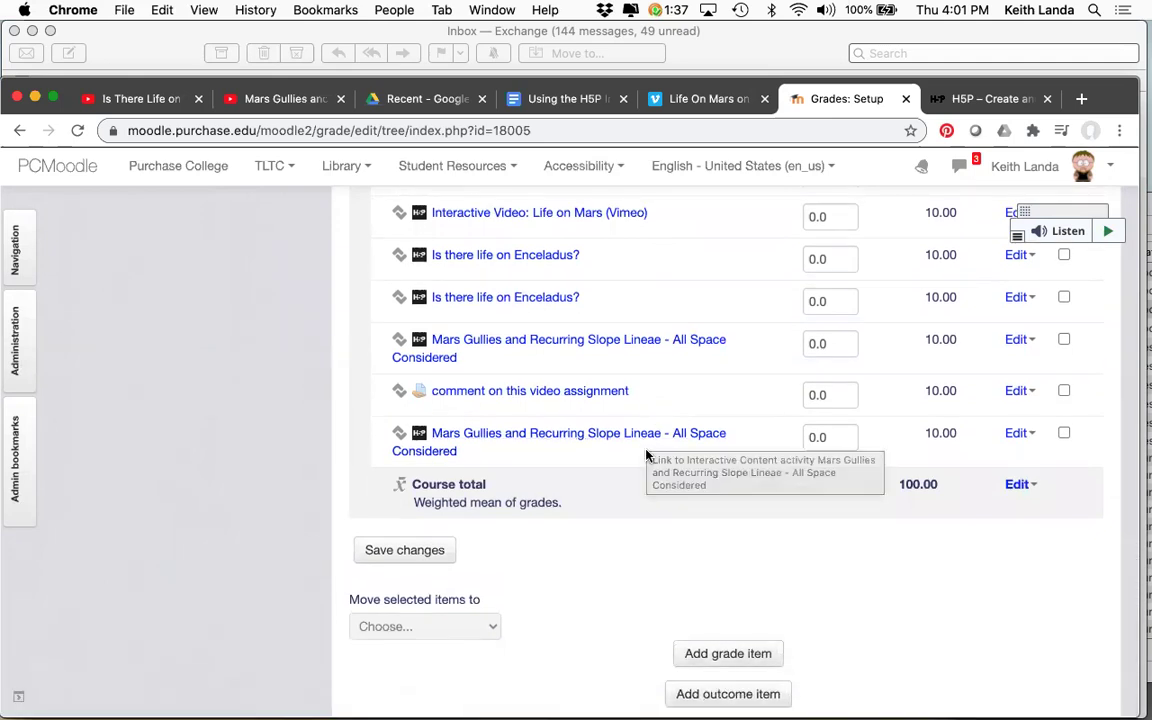
Return to the sandbox course's main page and review the activities listed in its "H5P interactive content" section
scroll(646, 455, "up", 10)
scroll(646, 455, "up", 15)
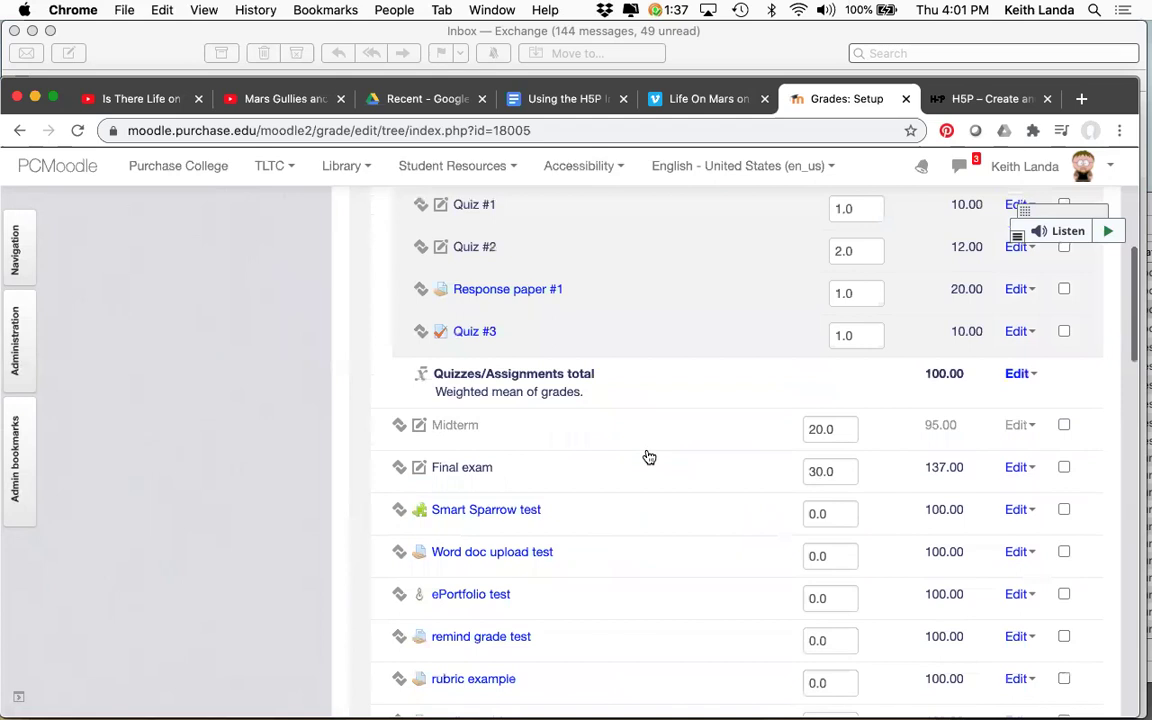
left_click(343, 290)
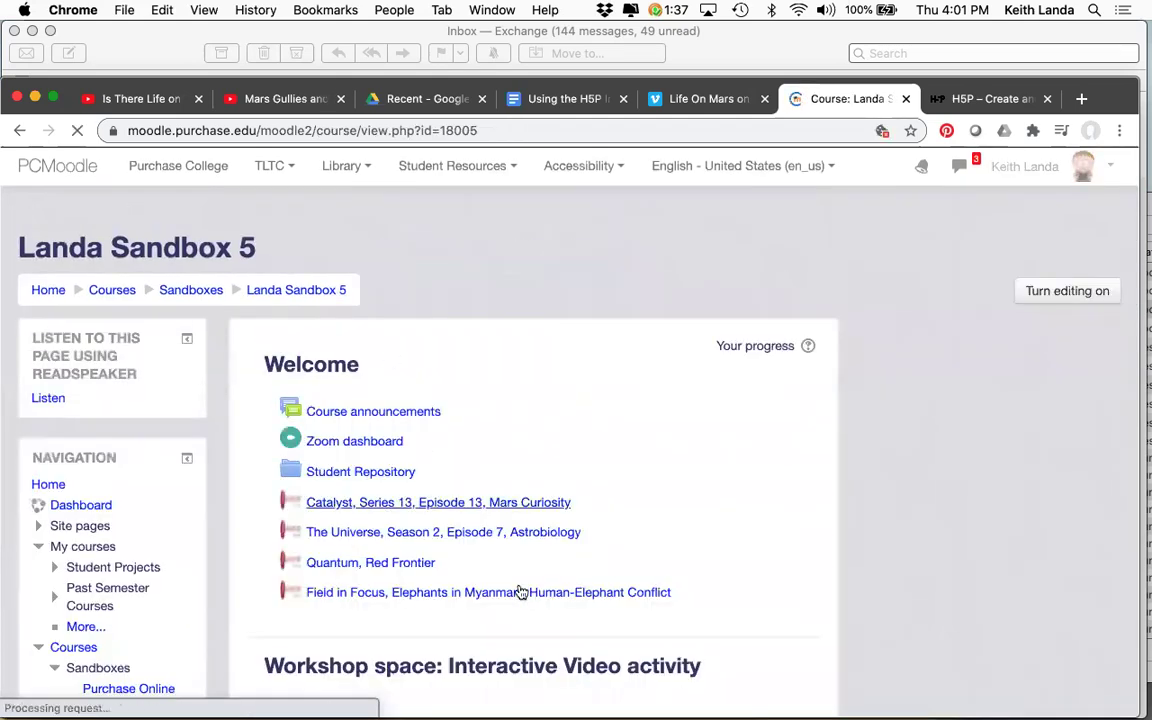
scroll(530, 606, "down", 15)
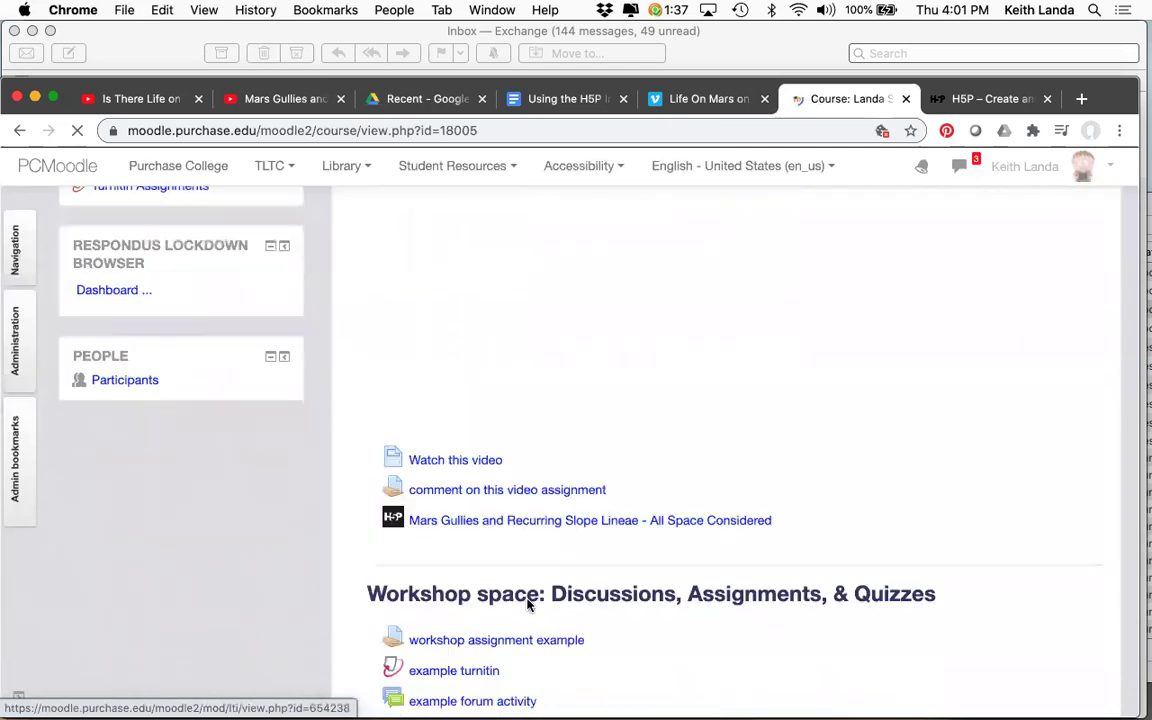
scroll(530, 606, "down", 8)
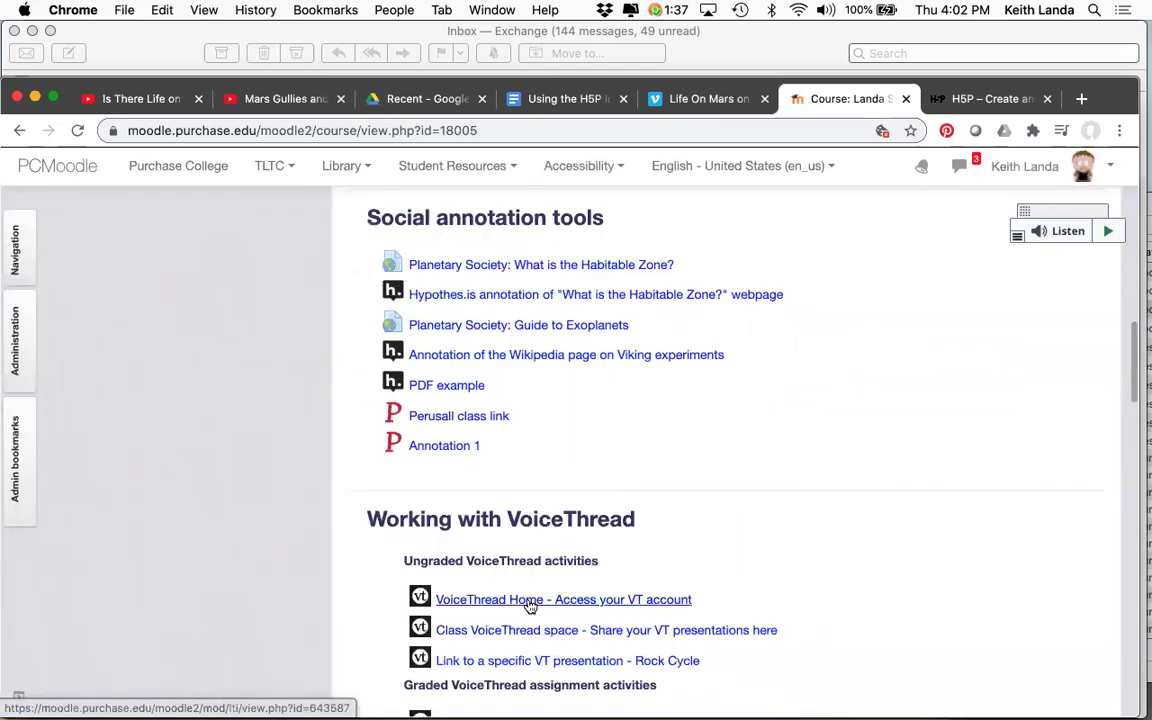
scroll(528, 604, "down", 5)
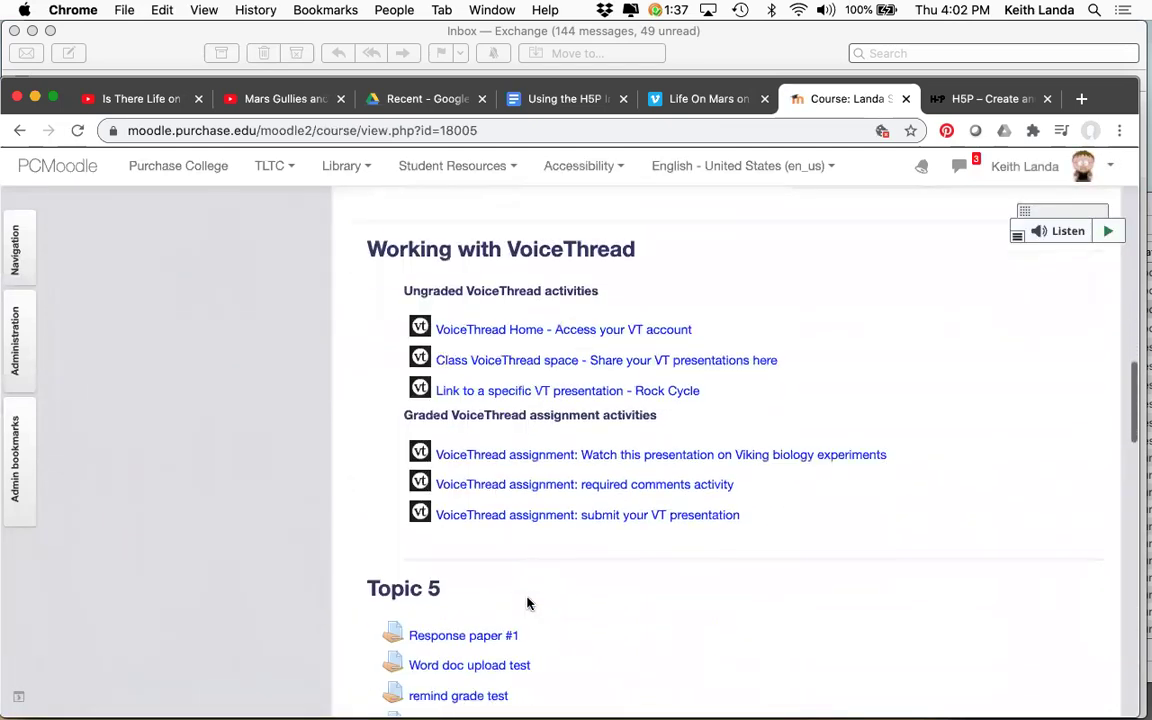
scroll(528, 603, "down", 5)
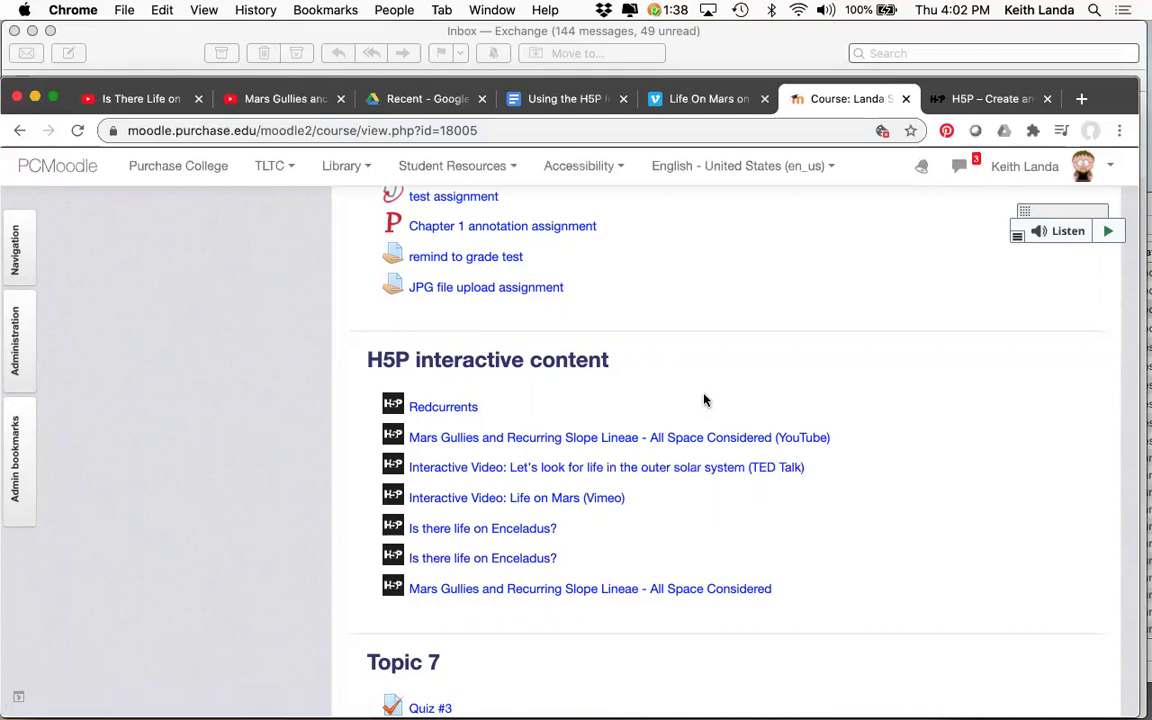
Go back to the "Workshop space: Interactive Video activity" section with the embedded Mars Gullies video and its activities
scroll(704, 400, "up", 15)
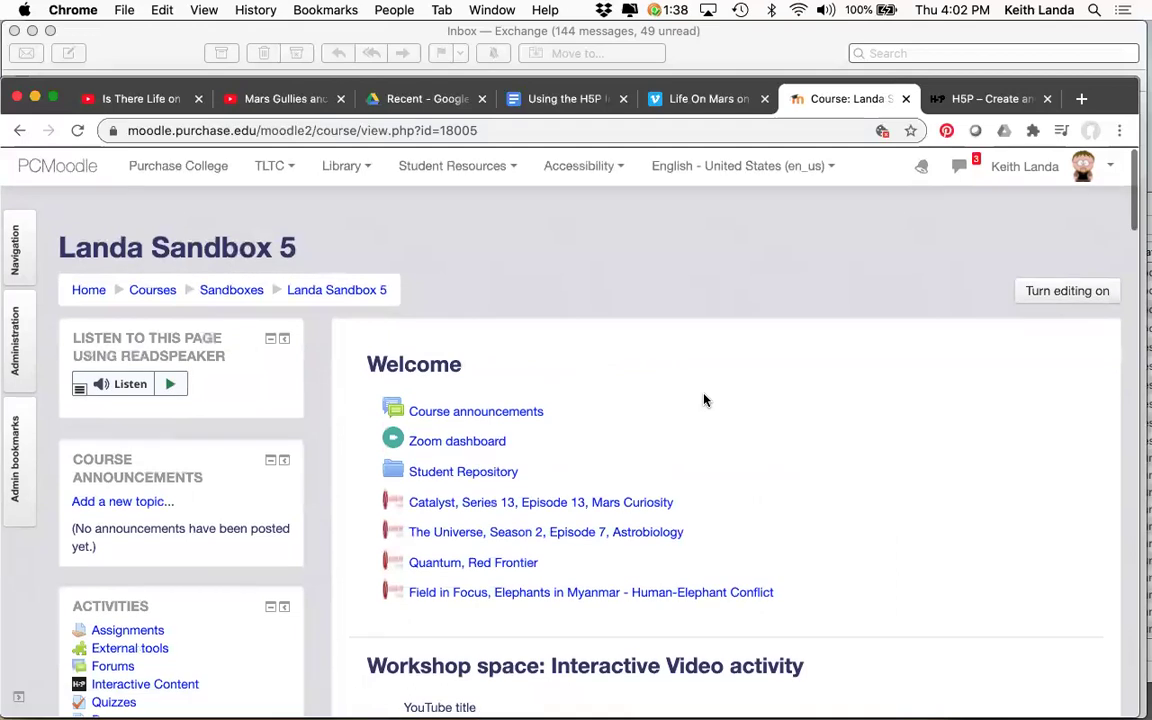
scroll(704, 400, "down", 5)
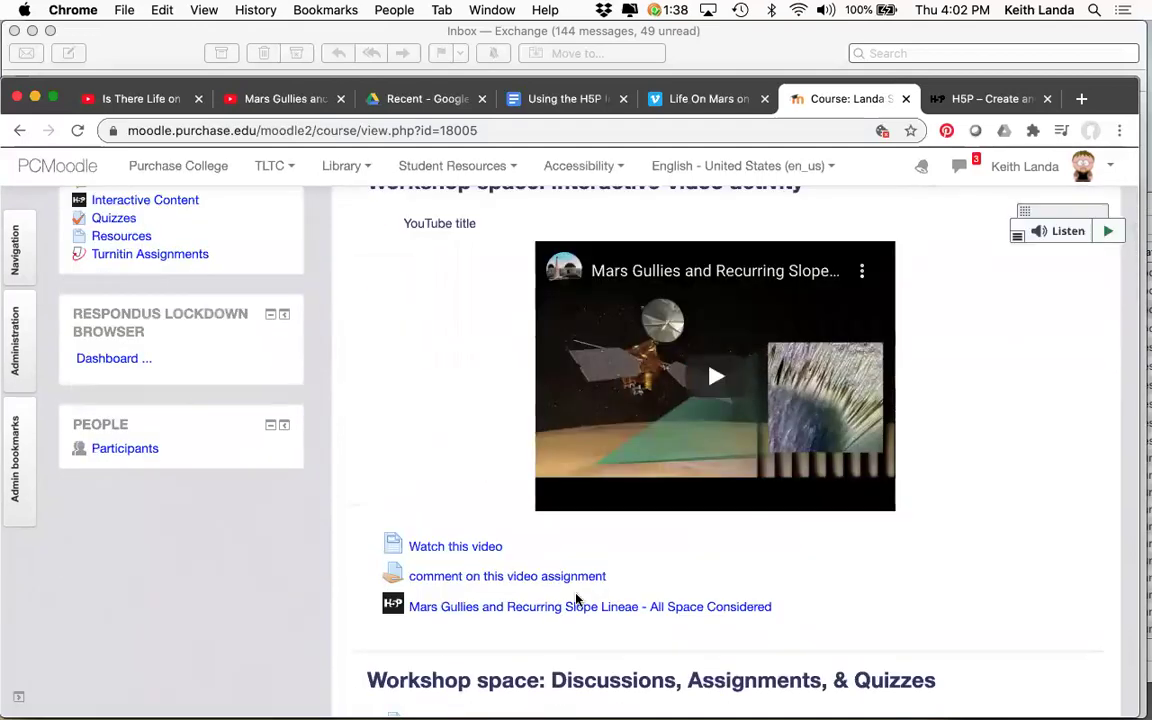